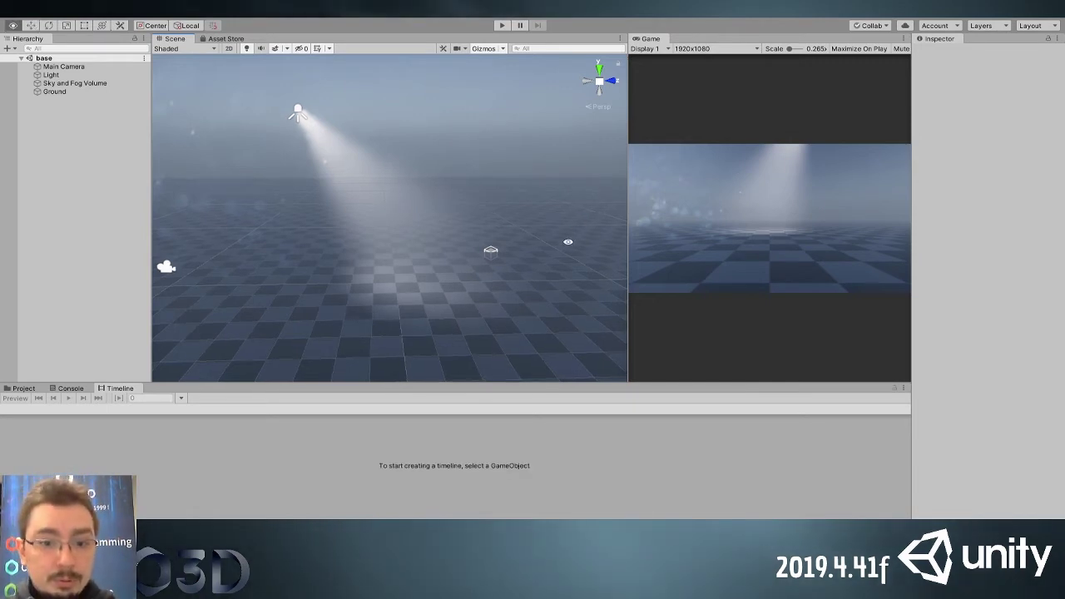
{"action": "left_click_drag", "start_coordinate": [465, 236], "coordinate": [599, 222], "text": "alt"}
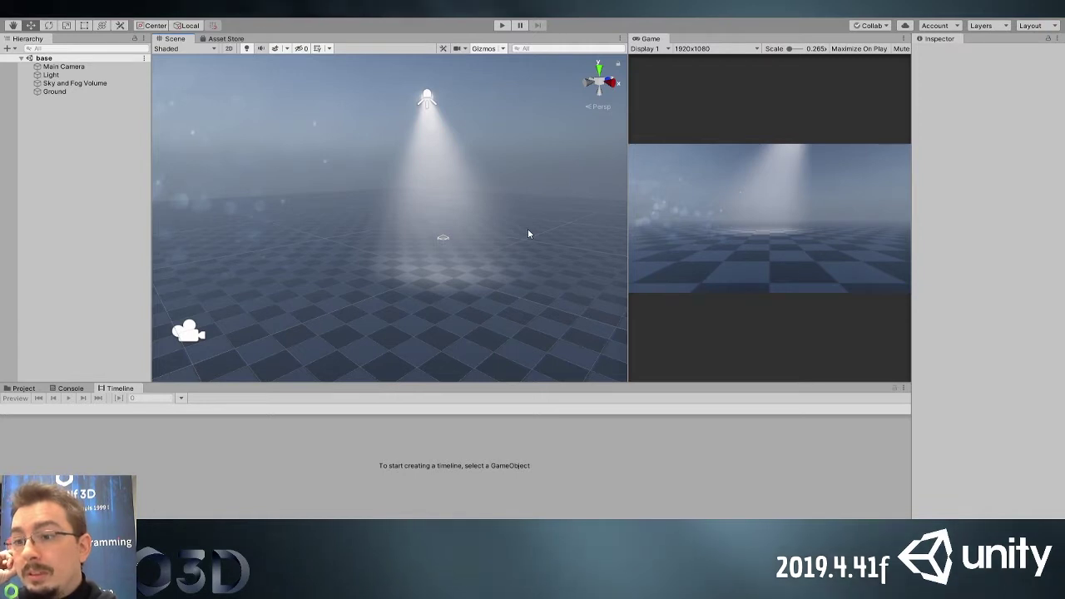
{"action": "key", "text": "alt"}
{"action": "left_click_drag", "start_coordinate": [540, 214], "coordinate": [523, 257], "text": "alt"}
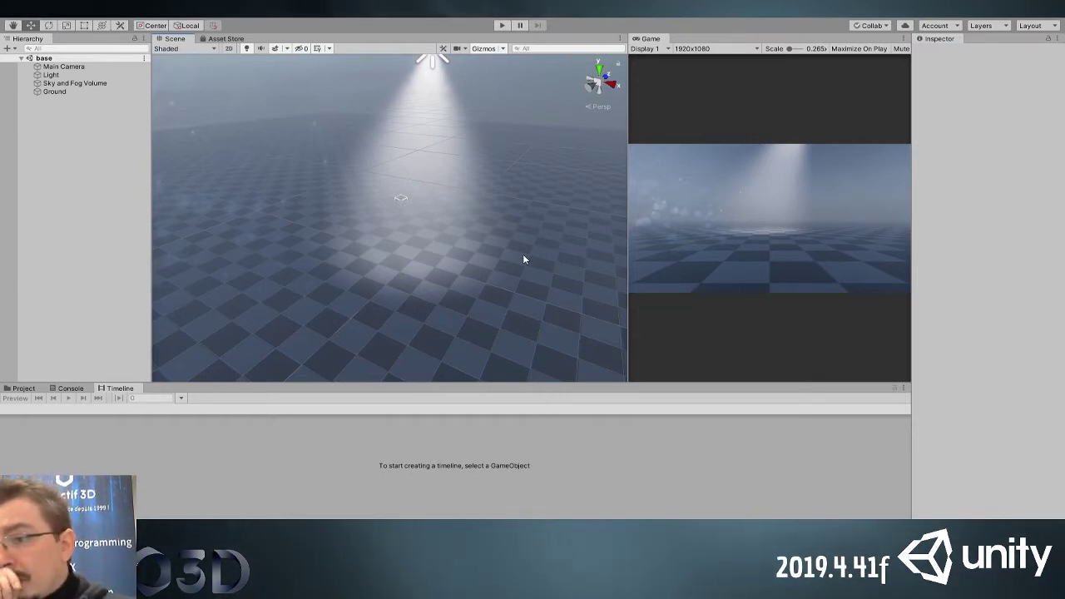
{"action": "middle_click_drag", "start_coordinate": [380, 249], "coordinate": [356, 268]}
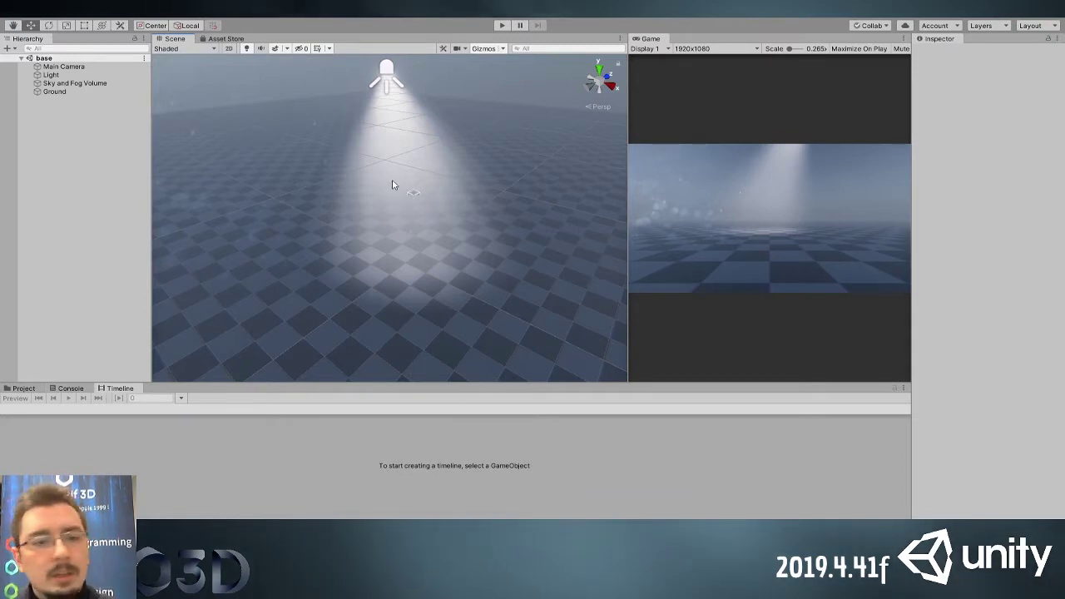
{"action": "left_click_drag", "start_coordinate": [392, 184], "coordinate": [441, 180], "text": "alt"}
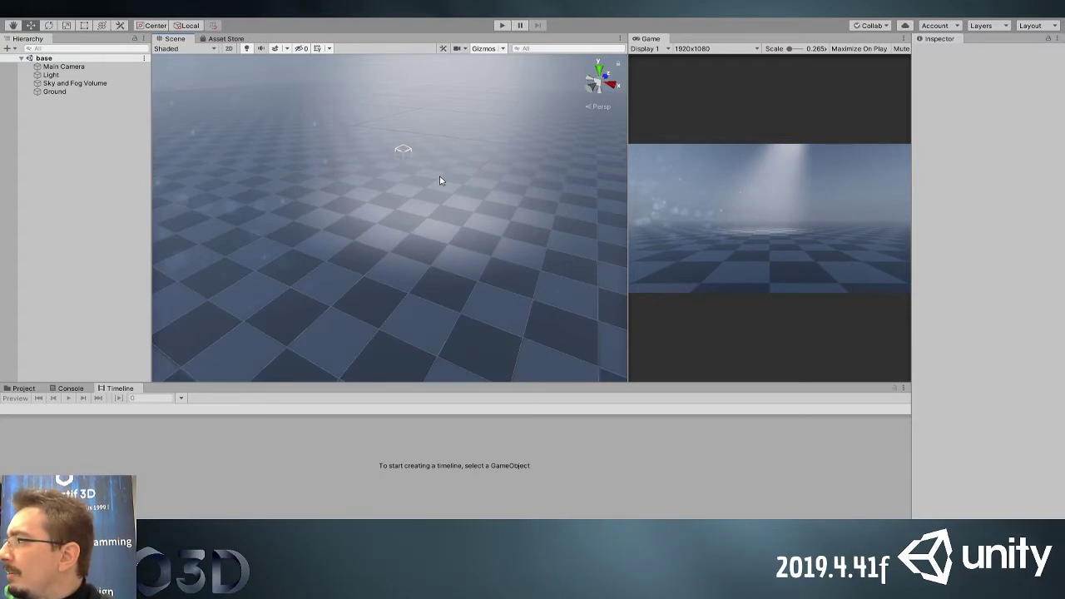
{"action": "left_click_drag", "start_coordinate": [440, 181], "coordinate": [400, 196], "text": "alt"}
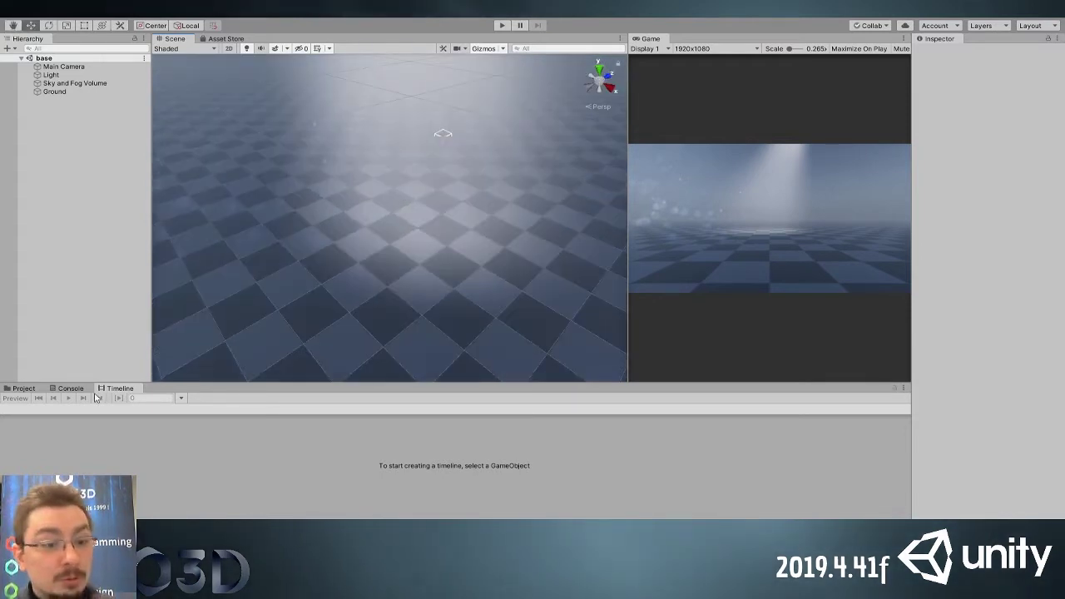
Open the project's Knight folder under Assets > Cinematic > Characters
{"action": "left_click", "coordinate": [23, 388]}
{"action": "double_click", "coordinate": [131, 438]}
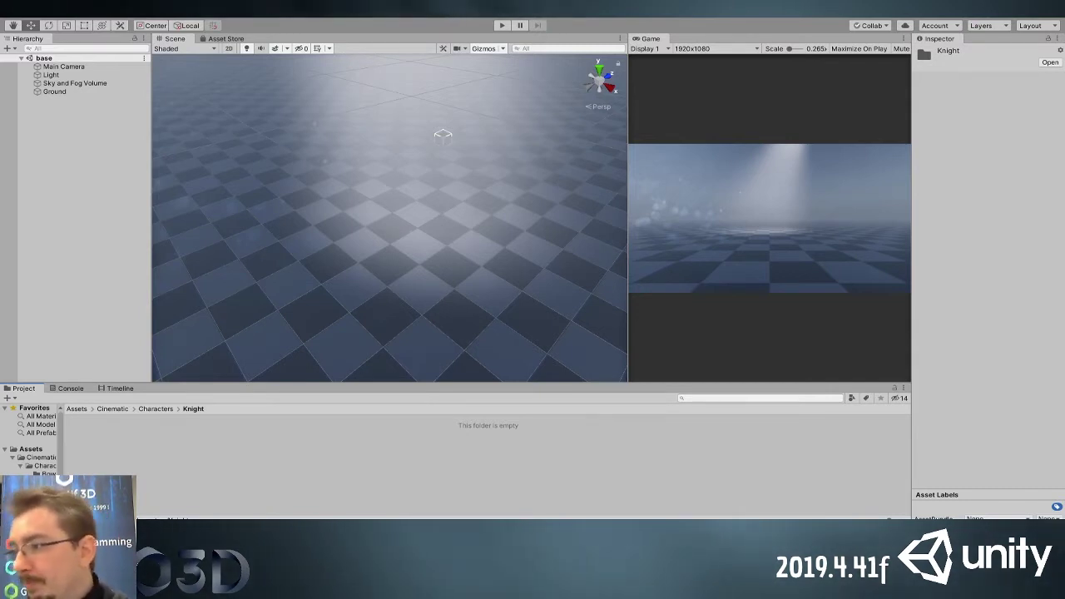
{"action": "mouse_move", "coordinate": [441, 237]}
{"action": "left_mouse_down", "text": "alt"}
{"action": "mouse_move", "coordinate": [470, 154]}
{"action": "mouse_move", "coordinate": [494, 214]}
{"action": "mouse_move", "coordinate": [432, 255]}
{"action": "left_mouse_up", "text": "alt"}
{"action": "right_click_drag", "start_coordinate": [431, 254], "coordinate": [352, 299]}
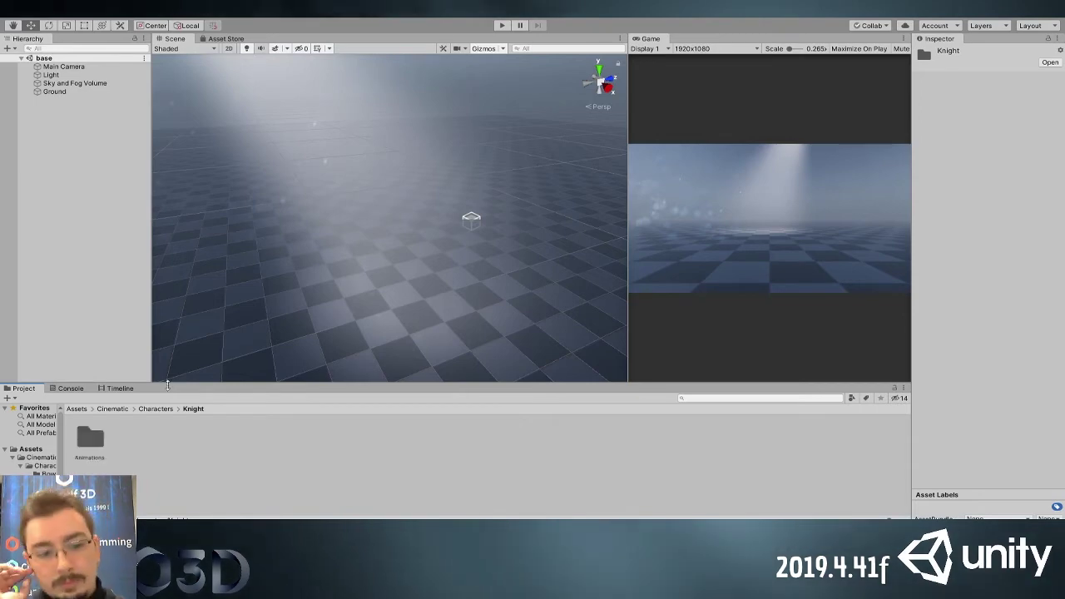
Move the paladin_prop_j_nordstrom model out of the Animations folder into the parent Knight folder
{"action": "double_click", "coordinate": [101, 437]}
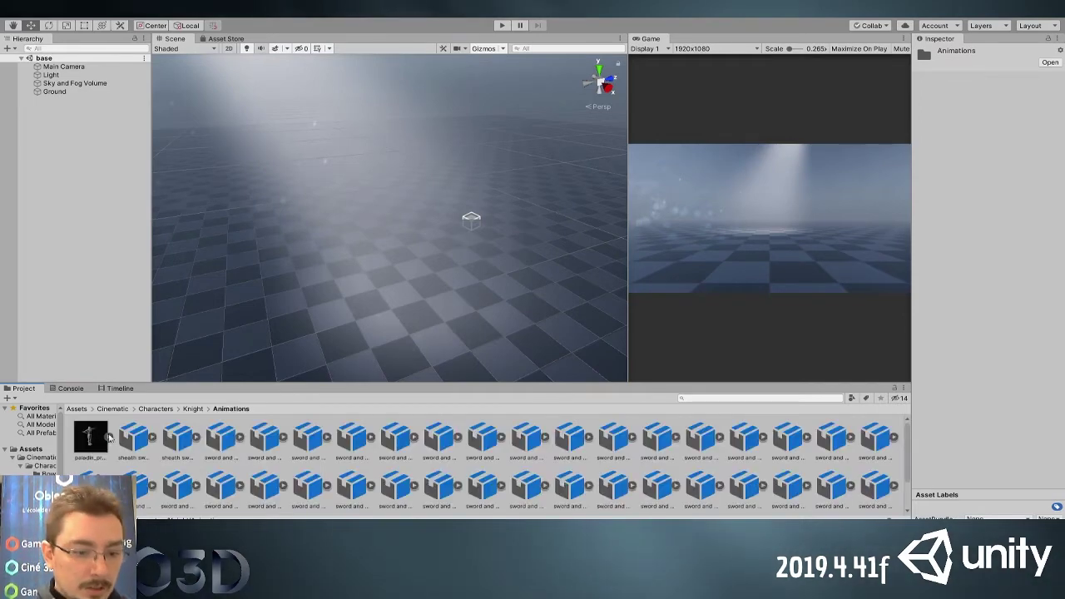
{"action": "left_click", "coordinate": [88, 437]}
{"action": "left_click", "coordinate": [192, 409]}
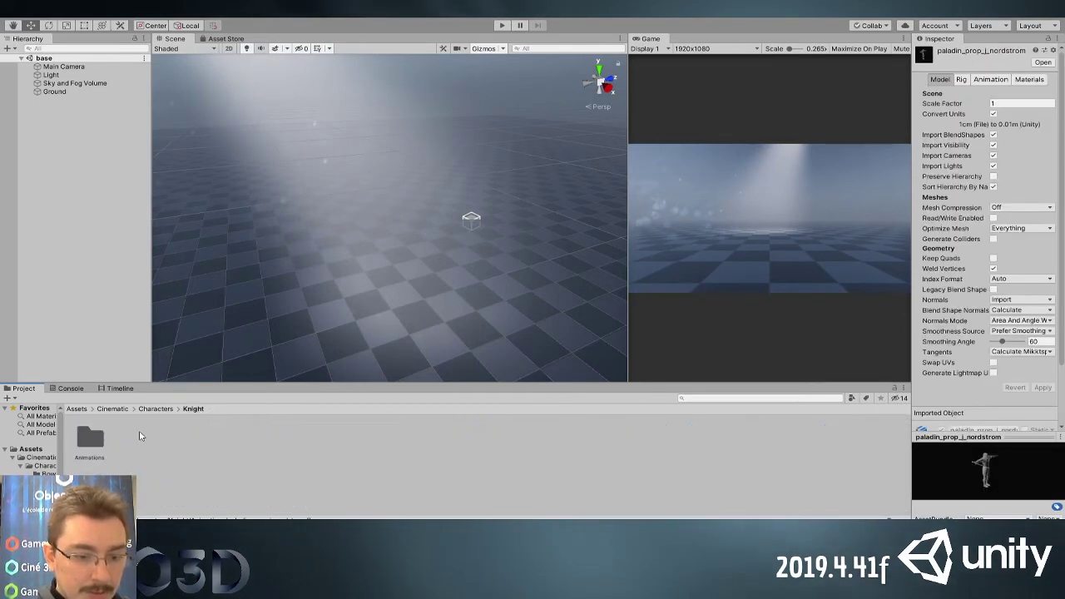
{"action": "double_click", "coordinate": [90, 436]}
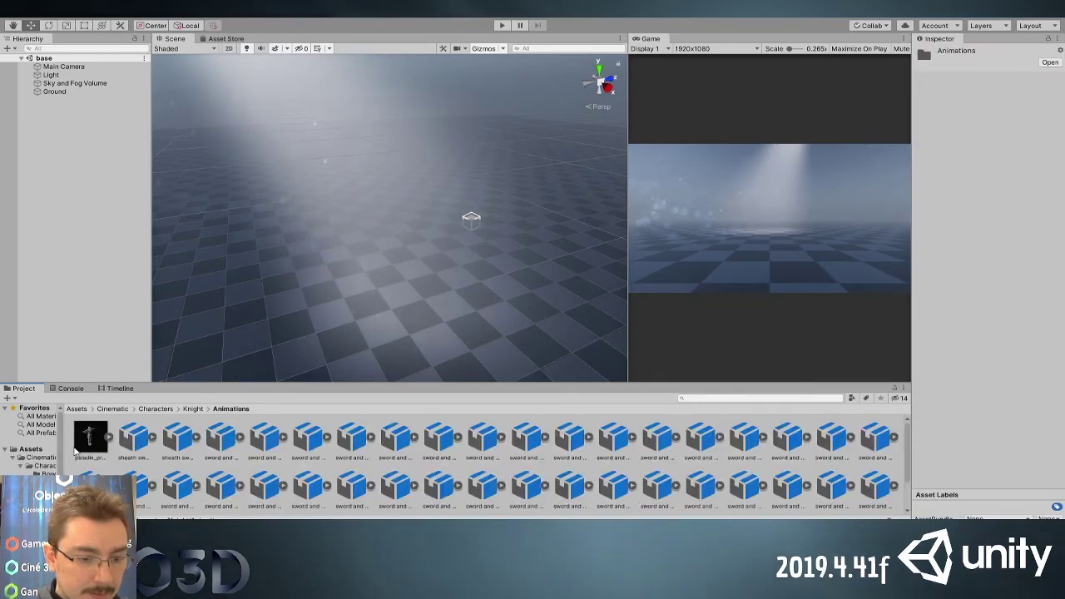
{"action": "left_click", "coordinate": [192, 408]}
Add the paladin_prop_j_nordstrom model to the base scene at the origin and save the scene
{"action": "left_click_drag", "start_coordinate": [132, 437], "coordinate": [98, 305]}
{"action": "key", "text": "f"}
{"action": "left_click_drag", "start_coordinate": [446, 288], "coordinate": [126, 274], "text": "alt"}
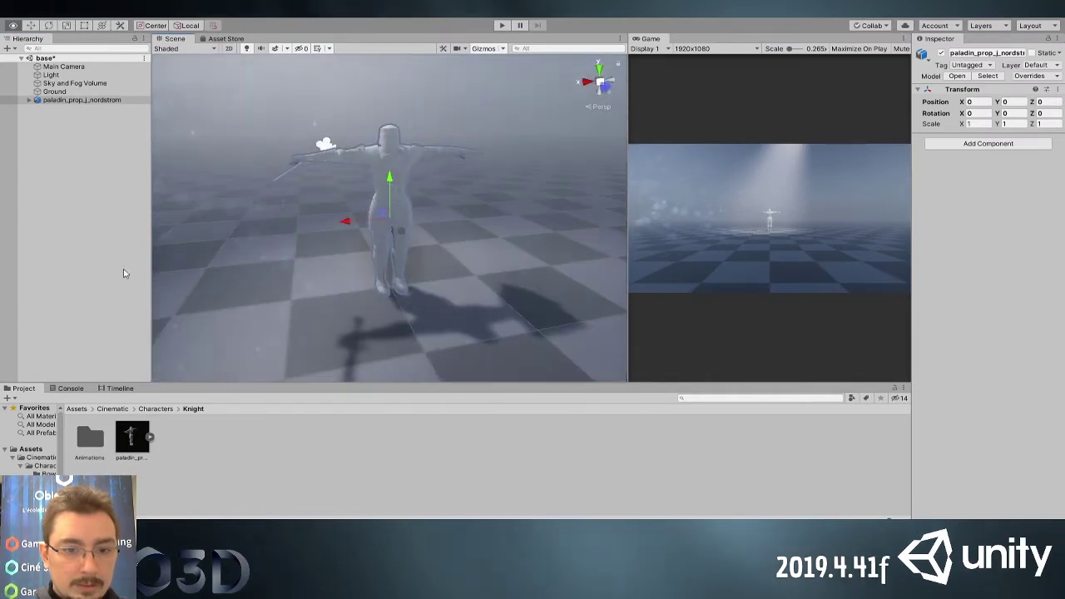
{"action": "left_click", "coordinate": [489, 89]}
{"action": "left_click_drag", "start_coordinate": [445, 173], "coordinate": [395, 236], "text": "alt"}
{"action": "key", "text": "ctrl+s"}
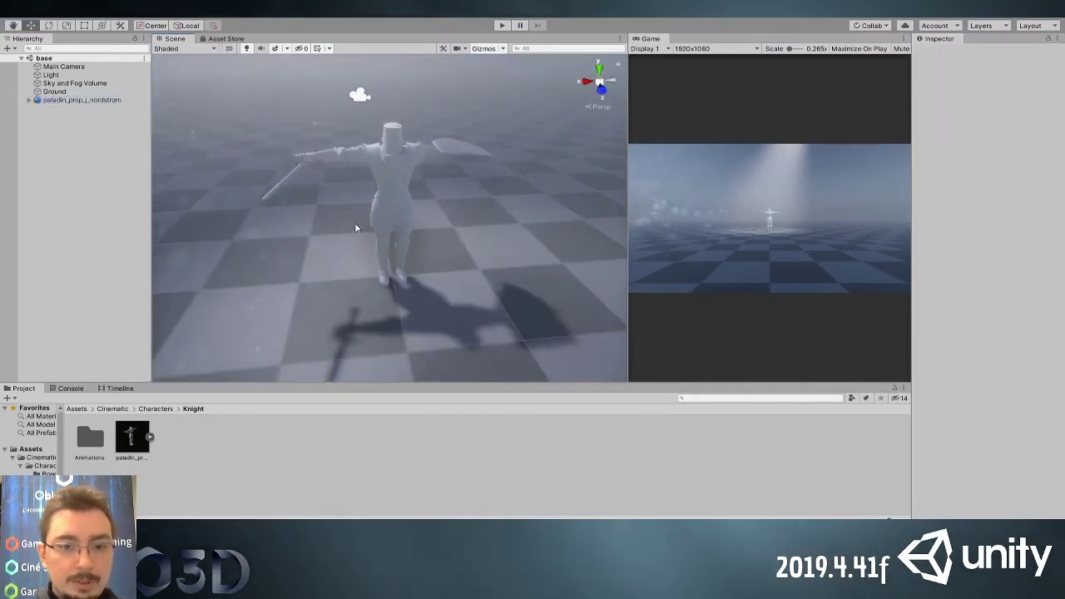
Create a folder named Materials inside the Knight folder
{"action": "left_click", "coordinate": [134, 438]}
{"action": "left_click", "coordinate": [340, 441]}
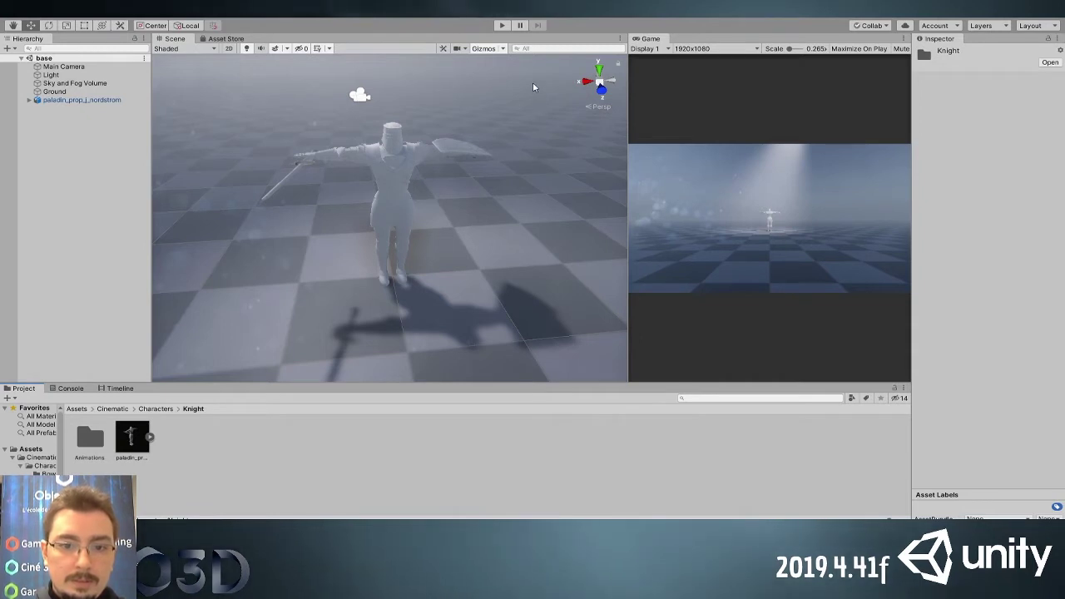
{"action": "key", "text": "ctrl+shift+n"}
{"action": "type", "text": "Materials"}
{"action": "key", "text": "Return"}
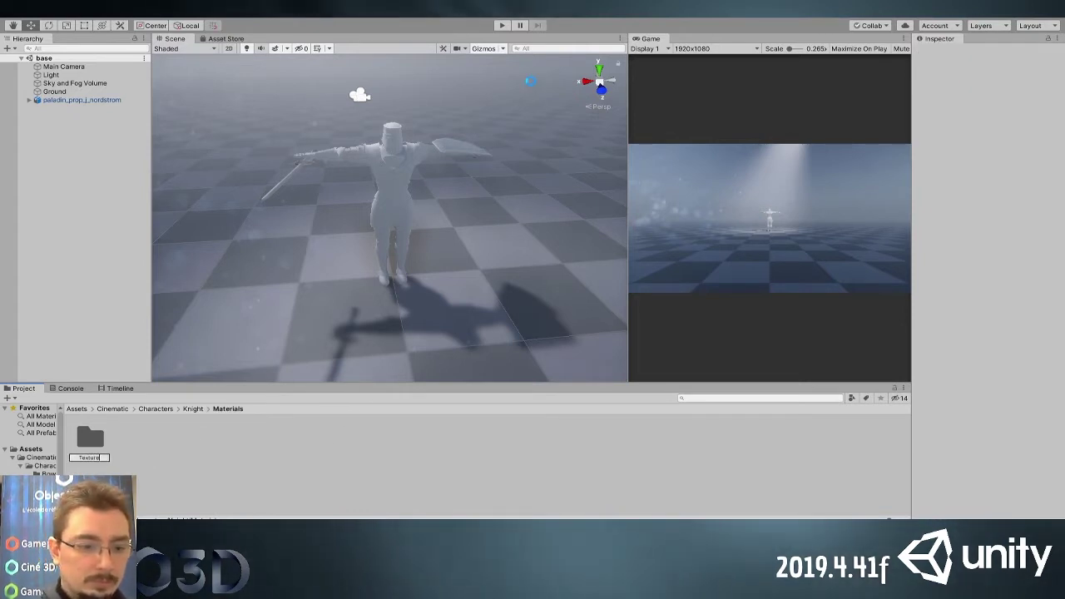
Finish creating the subfolder inside Materials and name it Textures
{"action": "key", "text": "Return"}
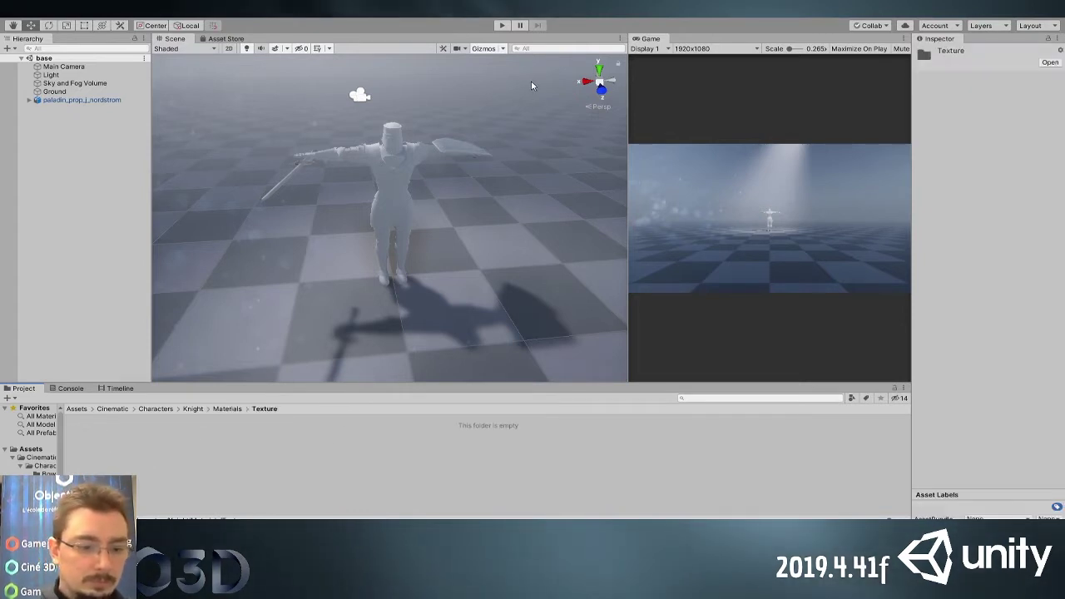
{"action": "left_click", "coordinate": [237, 409]}
{"action": "key", "text": "F2"}
{"action": "type", "text": "Textures"}
{"action": "key", "text": "Return"}
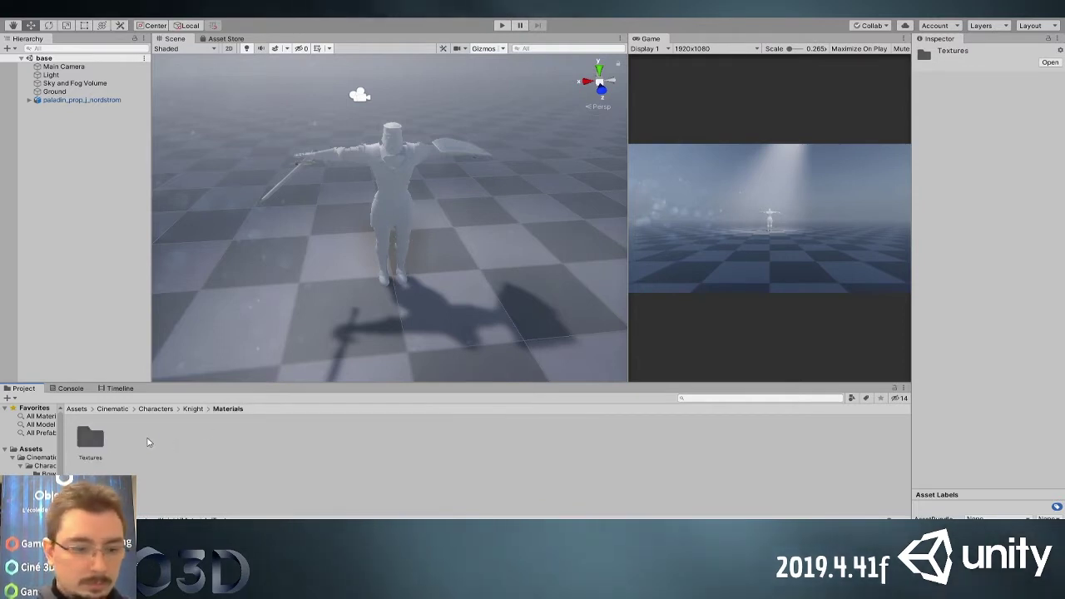
Extract the paladin model's textures into the Textures folder and its Paladin_MAT material into the Materials folder
{"action": "left_click", "coordinate": [165, 410]}
{"action": "left_click", "coordinate": [114, 409]}
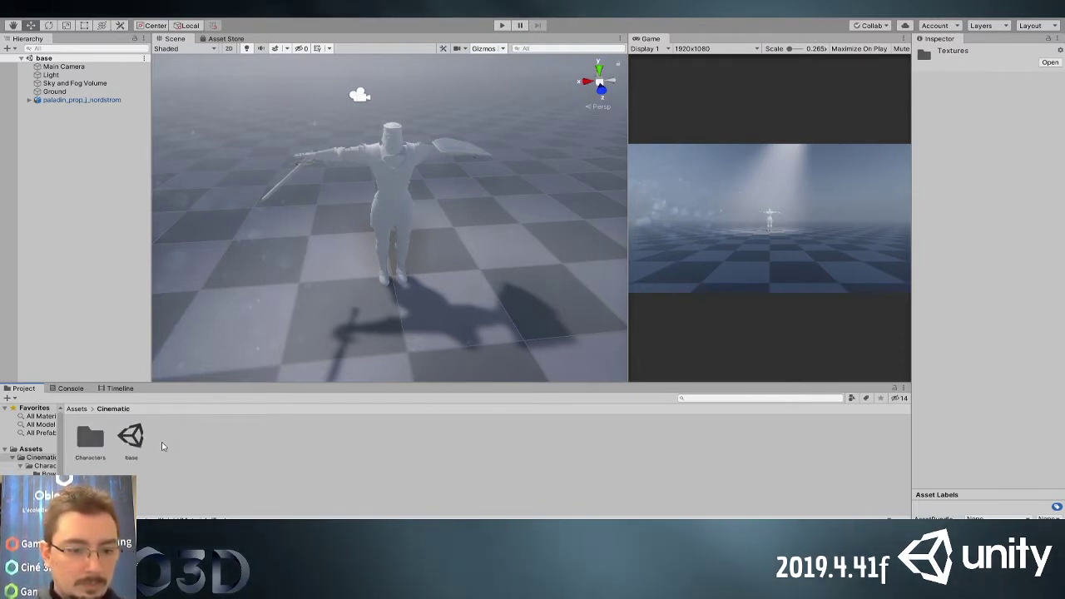
{"action": "double_click", "coordinate": [92, 443]}
{"action": "double_click", "coordinate": [131, 438]}
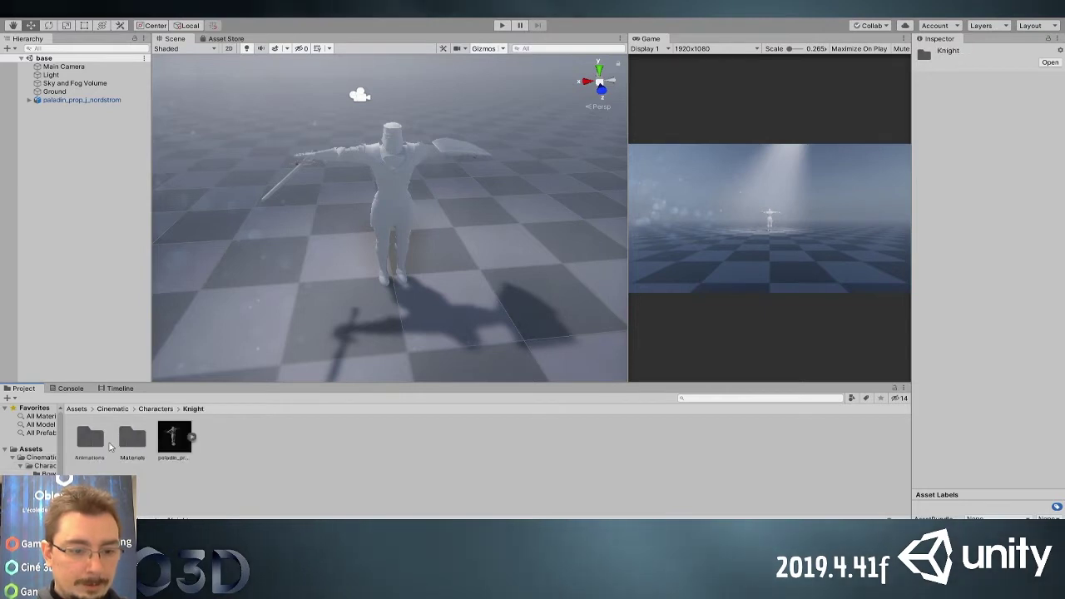
{"action": "left_click", "coordinate": [173, 439]}
{"action": "left_click", "coordinate": [1030, 80]}
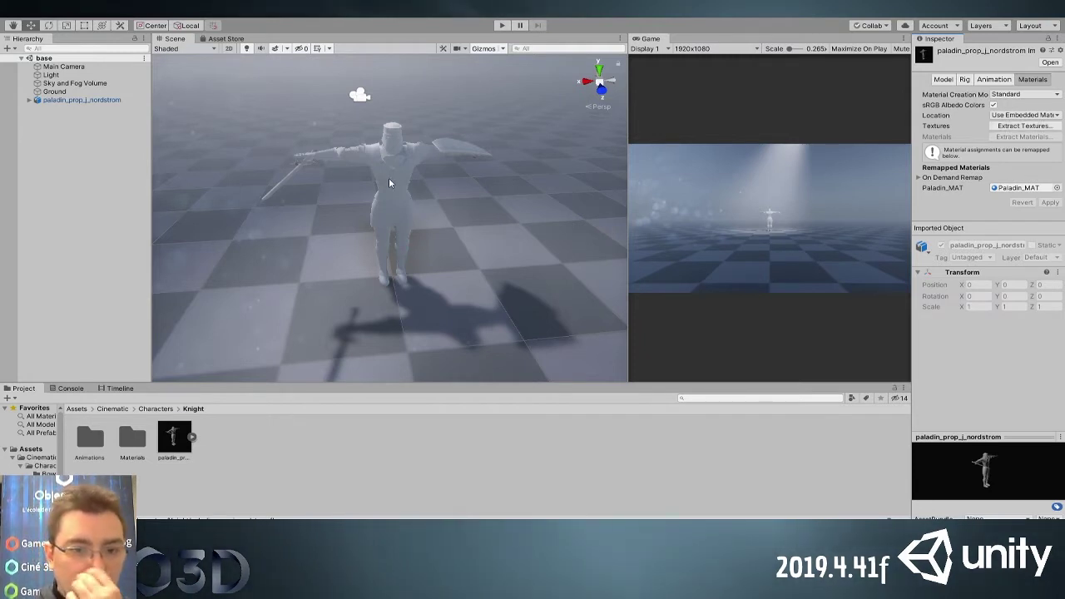
Select the Paladin_MAT material in the Knight's Materials folder and lock the Inspector on it
{"action": "left_click_drag", "start_coordinate": [390, 182], "coordinate": [320, 190], "text": "alt"}
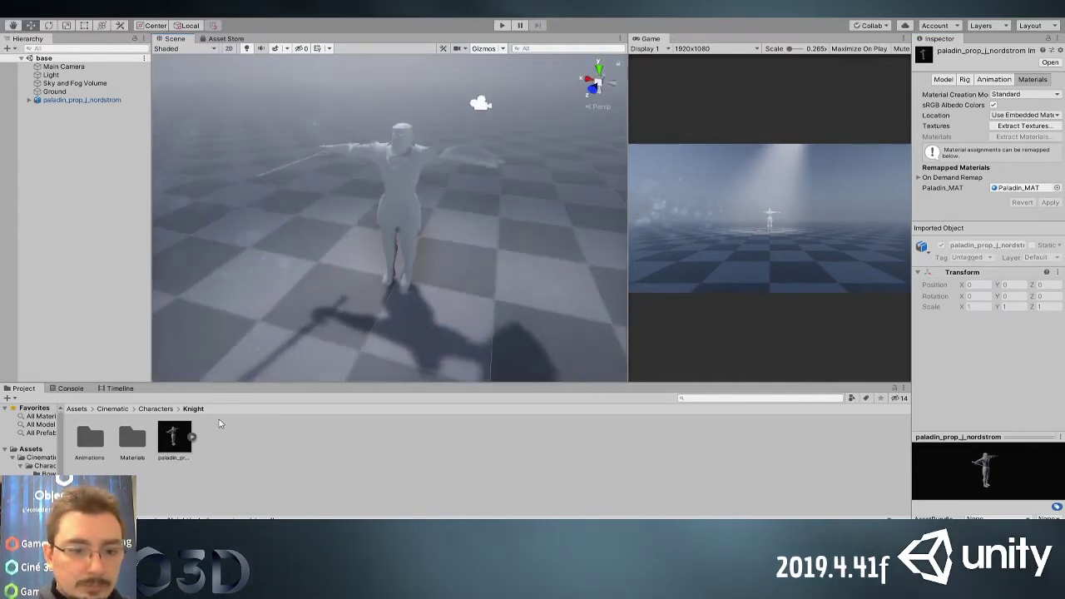
{"action": "left_click", "coordinate": [134, 445]}
{"action": "double_click", "coordinate": [131, 442]}
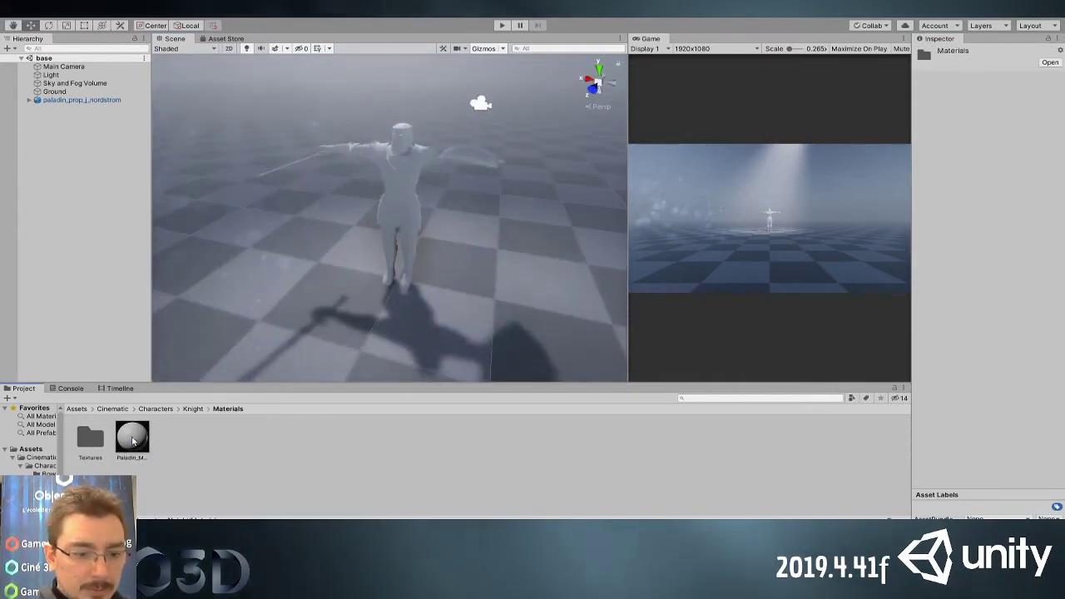
{"action": "left_click", "coordinate": [133, 438]}
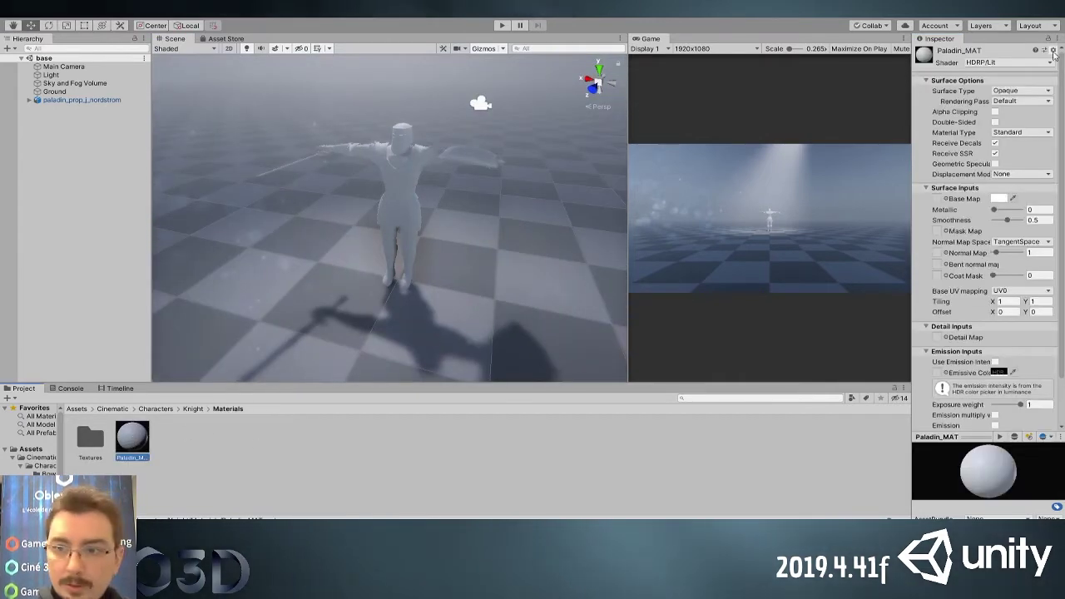
{"action": "left_click", "coordinate": [1045, 40]}
Assign the Paladin diffuse, normal and specular textures to Paladin_MAT's Base Map, Normal Map and Mask Map
{"action": "double_click", "coordinate": [90, 441]}
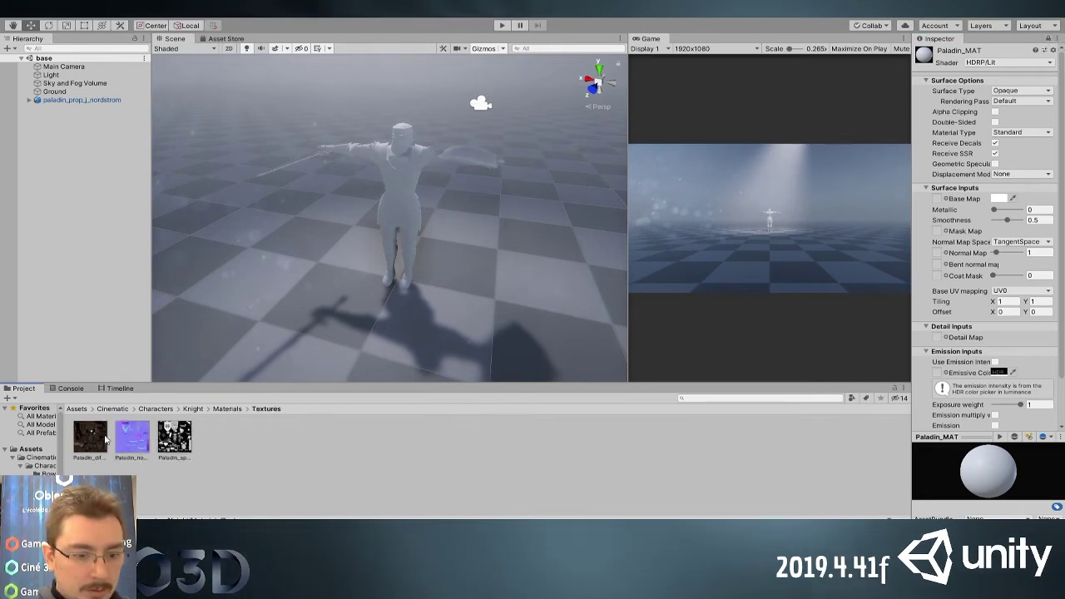
{"action": "left_click_drag", "start_coordinate": [933, 213], "coordinate": [936, 200]}
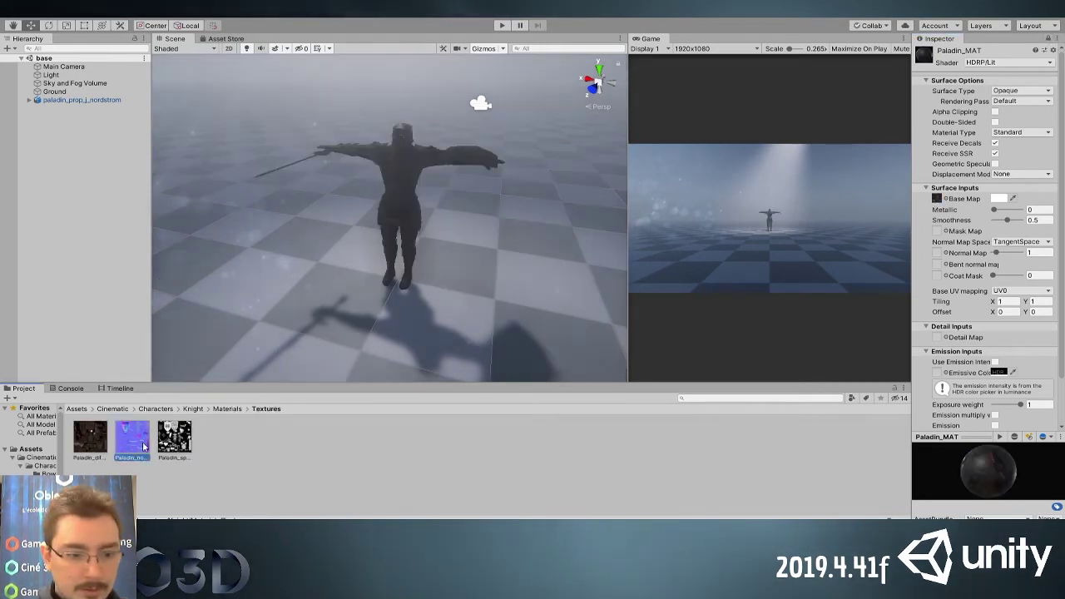
{"action": "left_click_drag", "start_coordinate": [936, 252], "coordinate": [936, 253]}
{"action": "mouse_move", "coordinate": [174, 438]}
{"action": "left_mouse_down"}
{"action": "mouse_move", "coordinate": [723, 325]}
{"action": "mouse_move", "coordinate": [935, 233]}
{"action": "left_mouse_up"}
Try different Metallic values and a Normal Map strength of about 3.4 on Paladin_MAT
{"action": "left_click_drag", "start_coordinate": [452, 211], "coordinate": [433, 179], "text": "alt"}
{"action": "left_click_drag", "start_coordinate": [994, 212], "coordinate": [1001, 213]}
{"action": "left_click", "coordinate": [995, 263]}
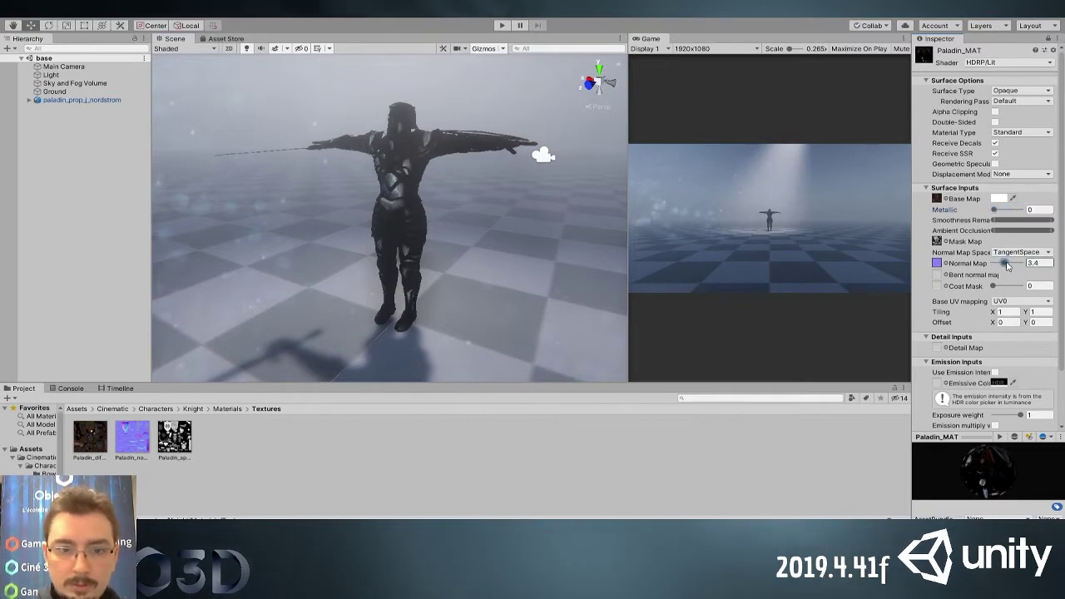
{"action": "mouse_move", "coordinate": [1050, 230]}
{"action": "left_mouse_down"}
{"action": "mouse_move", "coordinate": [1013, 221]}
{"action": "mouse_move", "coordinate": [1055, 220]}
{"action": "left_mouse_up"}
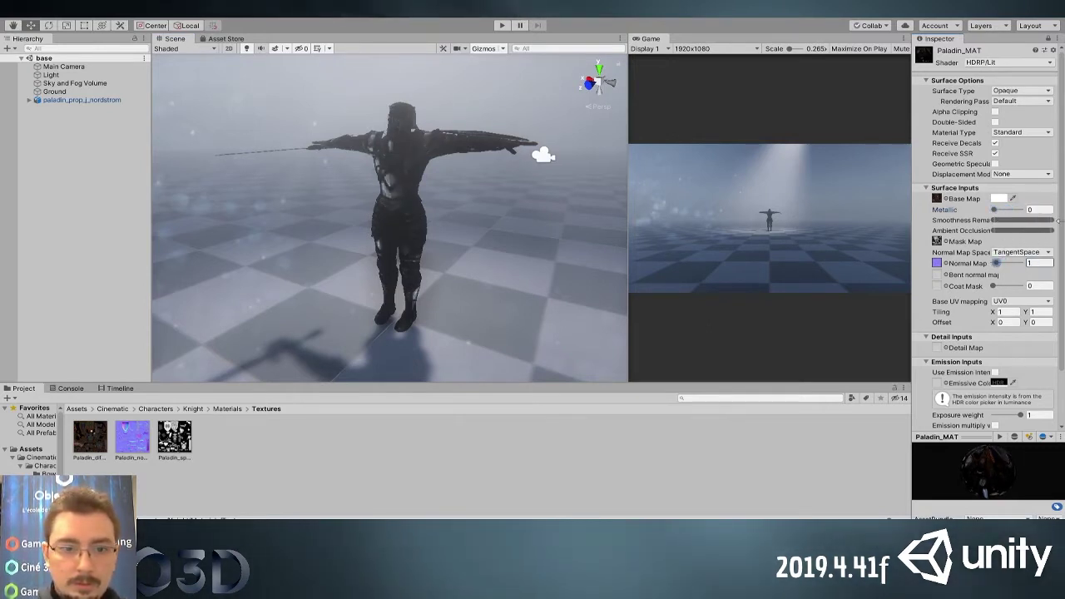
Try viewing the textured knight with the Scene view lighting switched off
{"action": "left_click_drag", "start_coordinate": [483, 212], "coordinate": [532, 208], "text": "alt"}
{"action": "left_click", "coordinate": [249, 48]}
{"action": "left_click_drag", "start_coordinate": [397, 178], "coordinate": [395, 154], "text": "alt"}
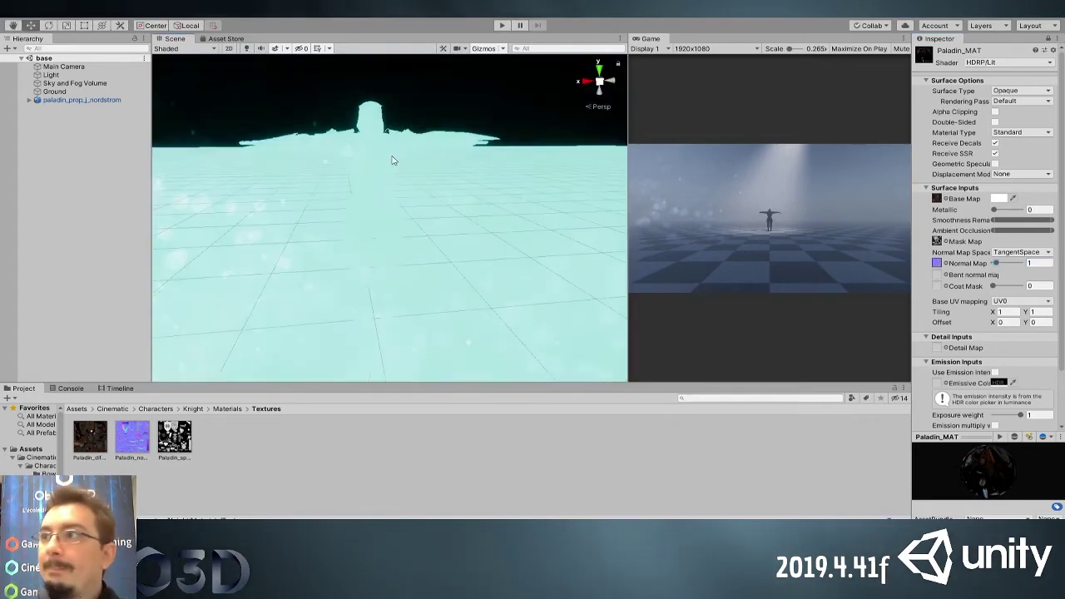
{"action": "left_click_drag", "start_coordinate": [357, 146], "coordinate": [380, 177], "text": "alt"}
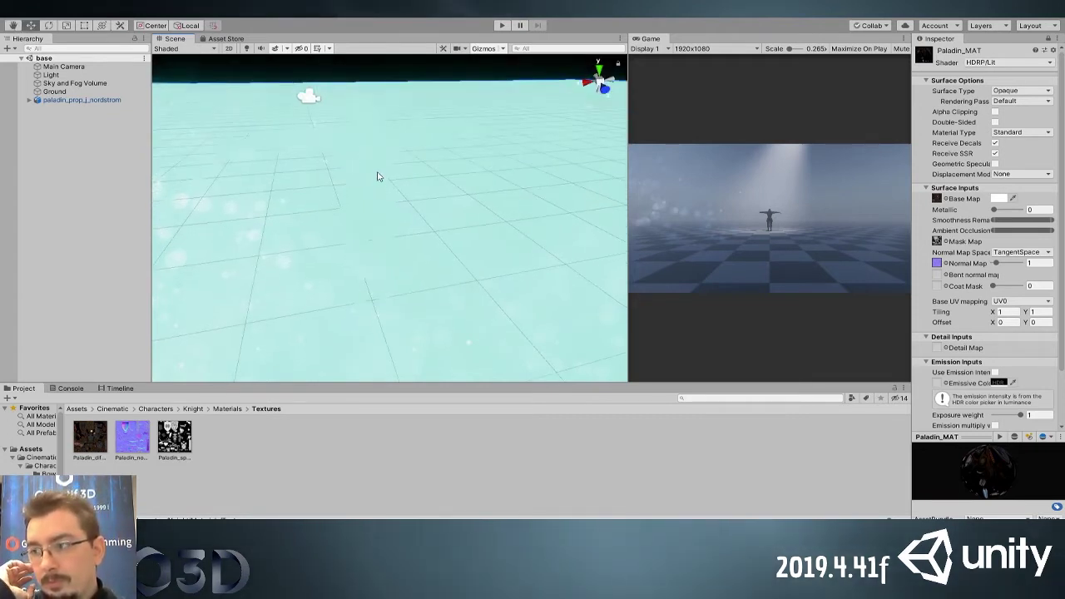
{"action": "left_click_drag", "start_coordinate": [368, 172], "coordinate": [384, 176], "text": "alt"}
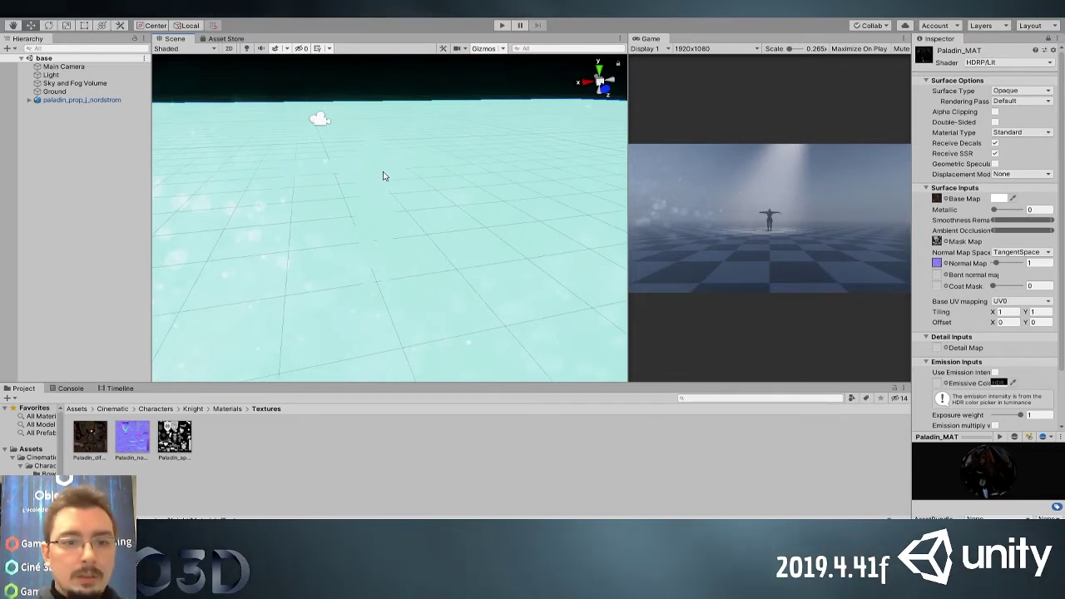
{"action": "left_click", "coordinate": [247, 49]}
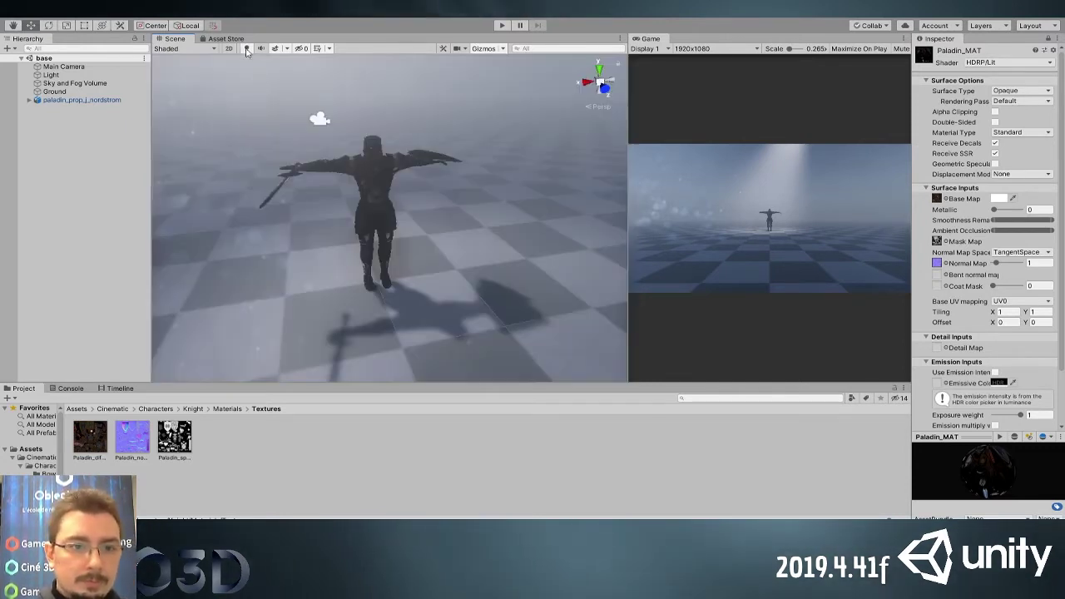
Examine the knight's textured armour up close and add a Point Light to the scene near the character
{"action": "left_click_drag", "start_coordinate": [381, 190], "coordinate": [348, 166], "text": "alt"}
{"action": "scroll", "coordinate": [348, 166], "scroll_direction": "up", "scroll_amount": 5}
{"action": "right_click_drag", "start_coordinate": [363, 166], "coordinate": [324, 166], "text": "alt"}
{"action": "middle_click_drag", "start_coordinate": [324, 166], "coordinate": [323, 255], "text": "alt"}
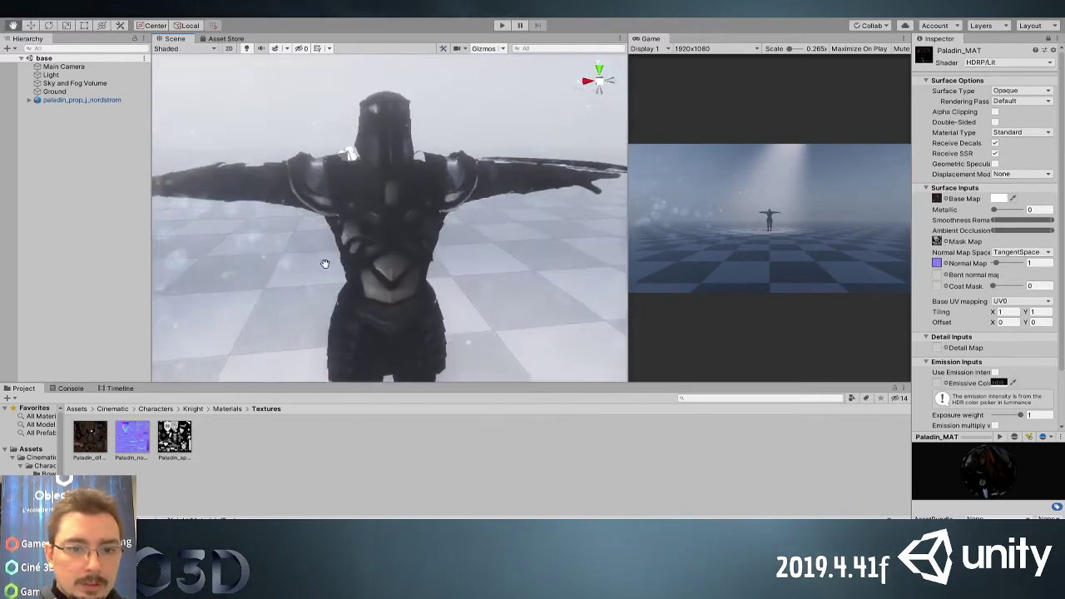
{"action": "left_click_drag", "start_coordinate": [323, 254], "coordinate": [343, 250], "text": "alt"}
{"action": "right_click_drag", "start_coordinate": [342, 250], "coordinate": [320, 241], "text": "alt"}
{"action": "left_click_drag", "start_coordinate": [320, 241], "coordinate": [340, 277], "text": "alt"}
{"action": "scroll", "coordinate": [340, 277], "scroll_direction": "down", "scroll_amount": 3}
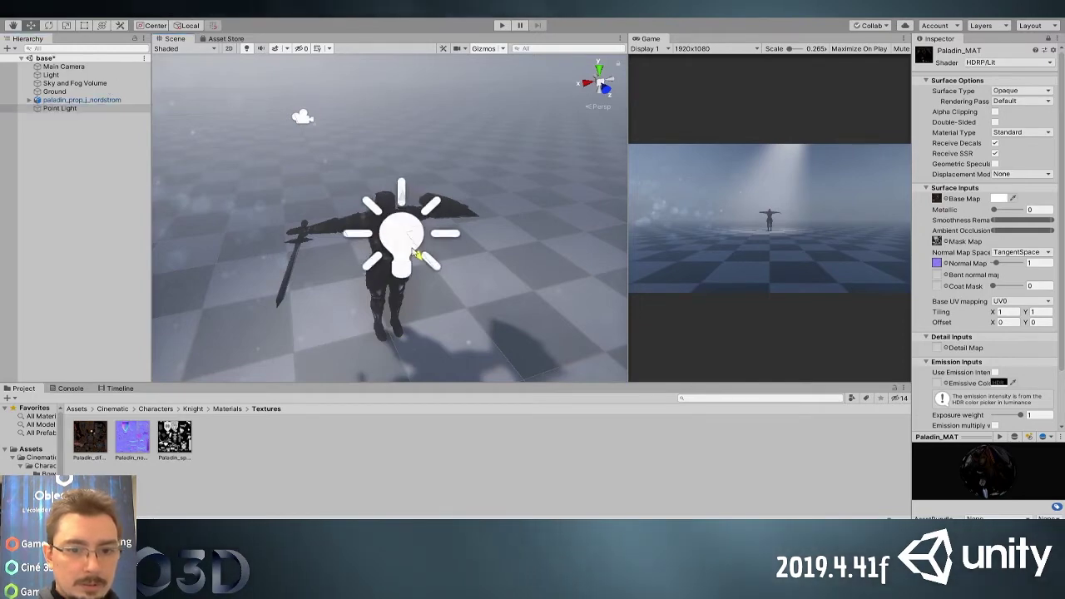
Unlock the Inspector and select the paladin_prop_j_nordstrom object with its child hierarchy collapsed
{"action": "left_click_drag", "start_coordinate": [412, 250], "coordinate": [827, 171]}
{"action": "key", "text": "ctrl+a"}
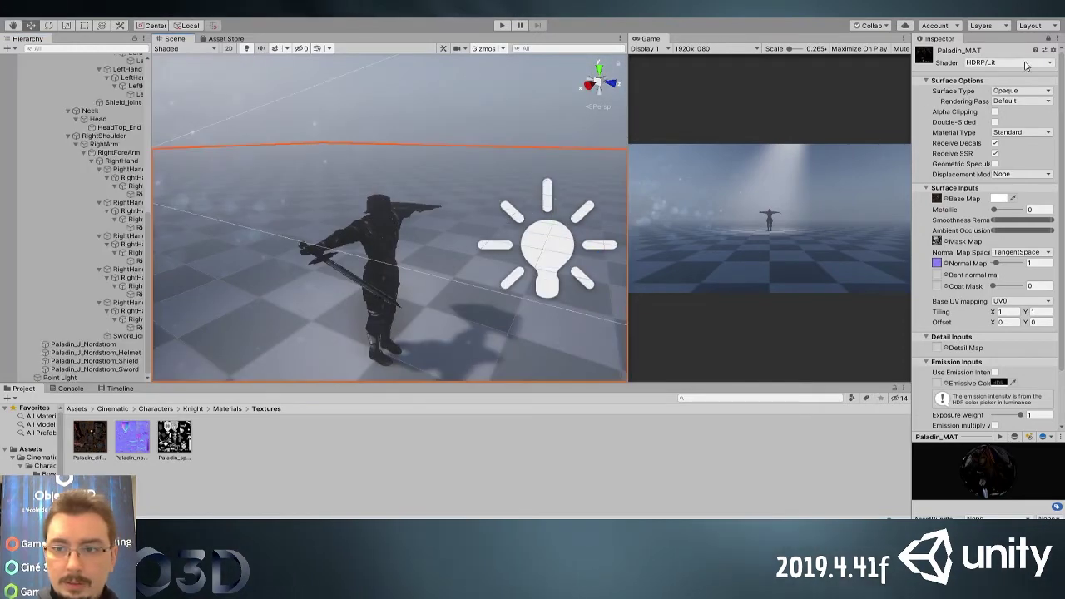
{"action": "scroll", "coordinate": [82, 138], "scroll_direction": "up", "scroll_amount": 1}
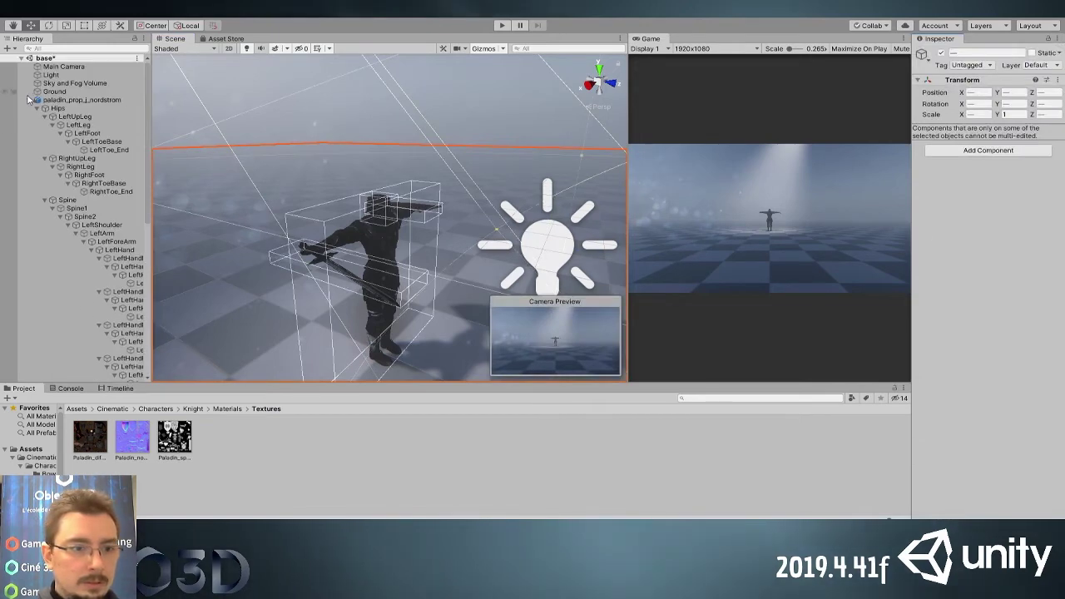
{"action": "left_click", "coordinate": [29, 95]}
{"action": "left_click", "coordinate": [29, 106]}
{"action": "left_click", "coordinate": [29, 99]}
{"action": "left_click", "coordinate": [66, 100]}
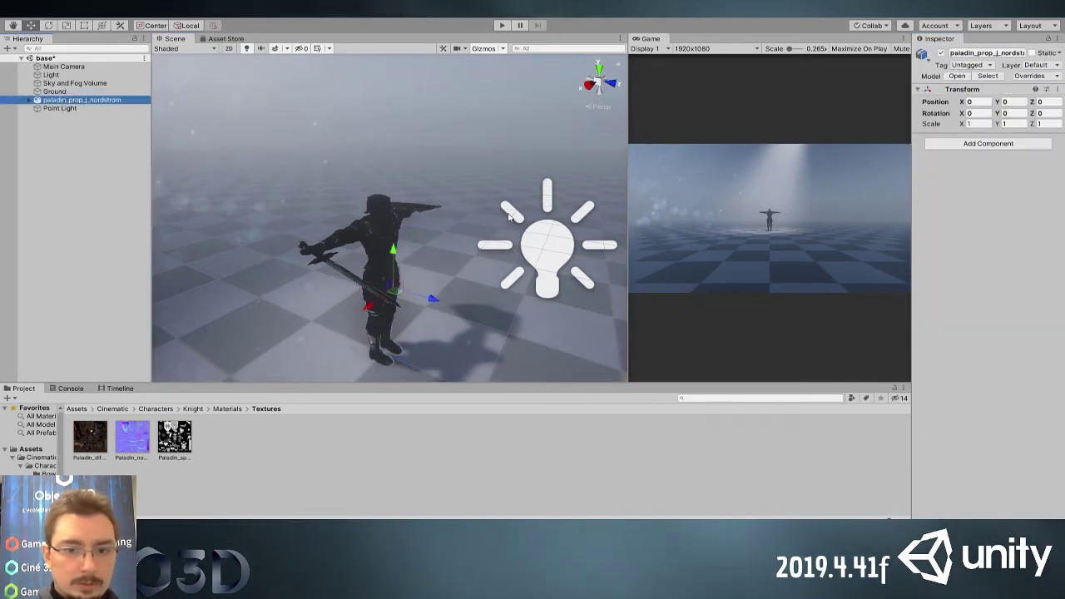
Set the Point Light's intensity unit to Lux and its range to 10.15, and position it just above the knight's head
{"action": "left_click", "coordinate": [545, 247]}
{"action": "left_click_drag", "start_coordinate": [540, 245], "coordinate": [497, 230], "text": "alt"}
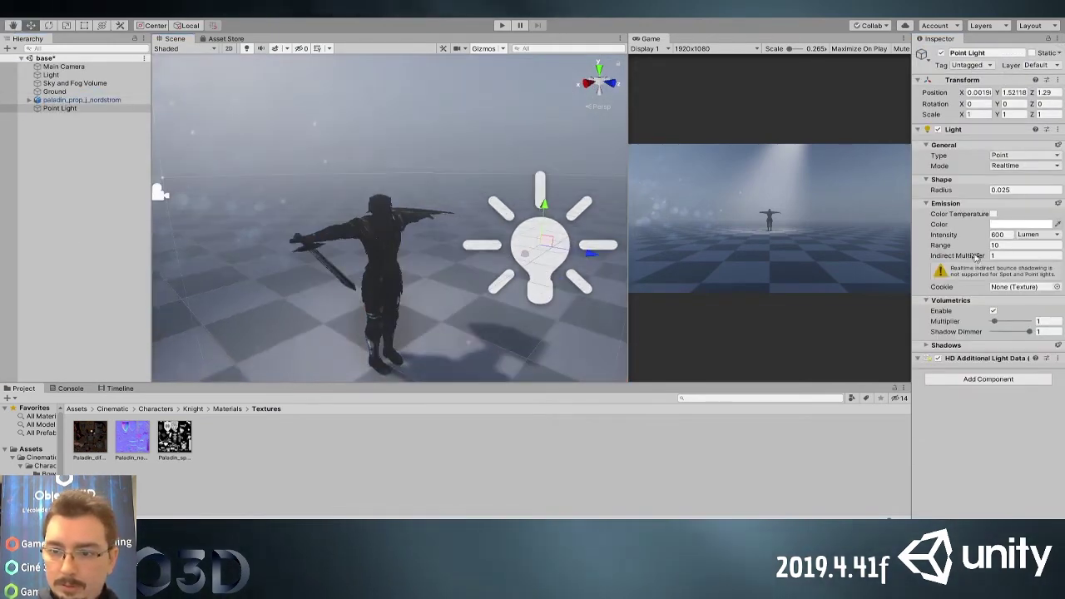
{"action": "left_click_drag", "start_coordinate": [968, 246], "coordinate": [1045, 250]}
{"action": "left_click", "coordinate": [1026, 270]}
{"action": "left_click_drag", "start_coordinate": [511, 242], "coordinate": [459, 154]}
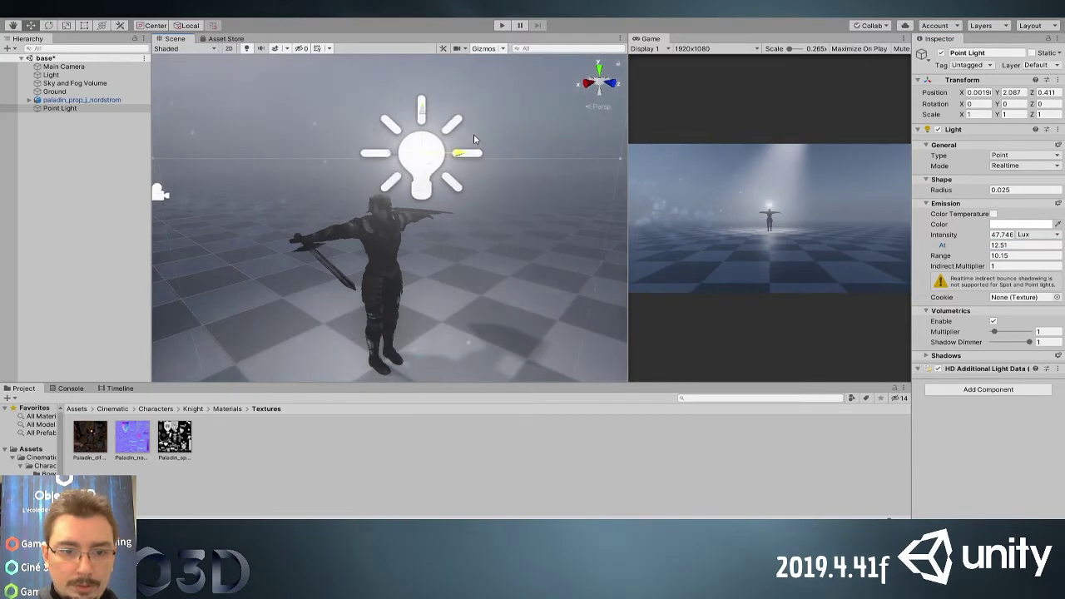
{"action": "left_click", "coordinate": [426, 112]}
{"action": "left_click", "coordinate": [424, 114]}
{"action": "mouse_move", "coordinate": [425, 114]}
{"action": "left_mouse_down"}
{"action": "mouse_move", "coordinate": [424, 65]}
{"action": "mouse_move", "coordinate": [420, 119]}
{"action": "left_mouse_up"}
Enable color temperature on the Point Light at 6832 and set the distance for its Lux intensity to 13.35
{"action": "left_click", "coordinate": [993, 214]}
{"action": "left_click", "coordinate": [1006, 234]}
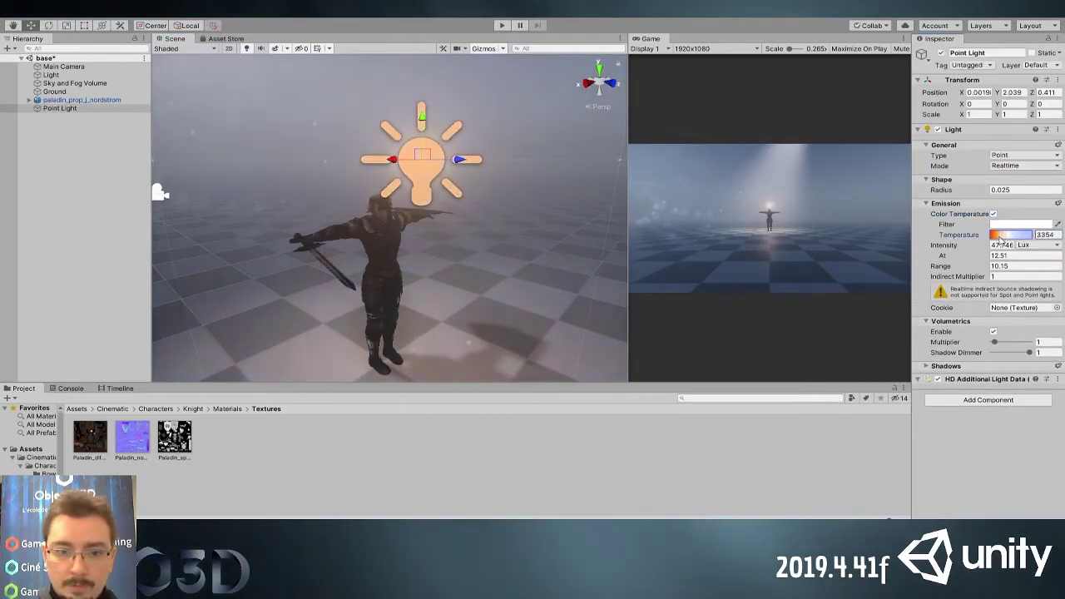
{"action": "left_click_drag", "start_coordinate": [959, 257], "coordinate": [977, 258]}
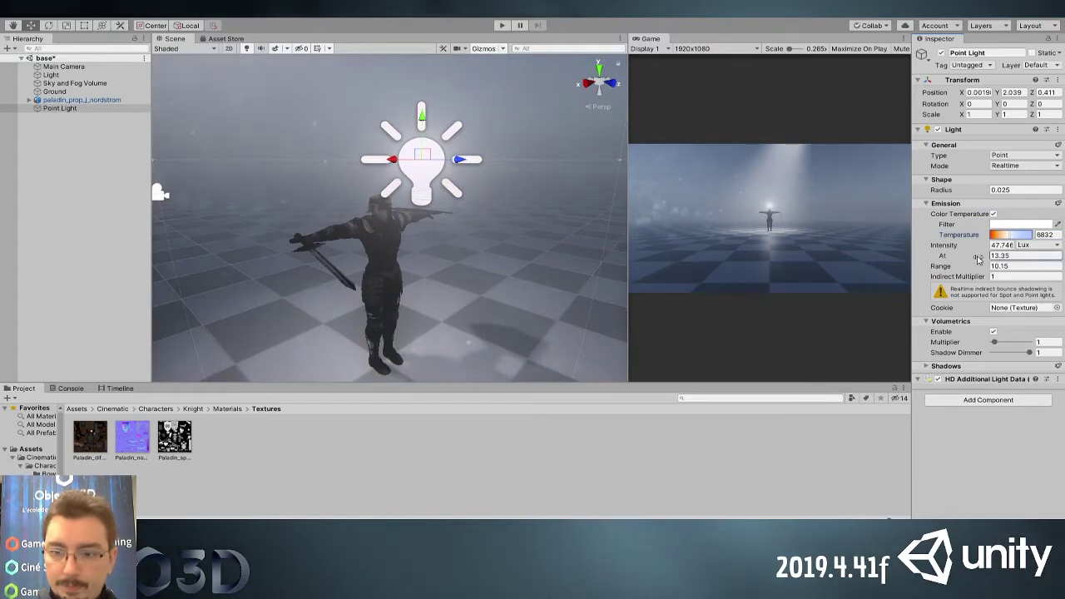
{"action": "left_click_drag", "start_coordinate": [994, 342], "coordinate": [986, 343]}
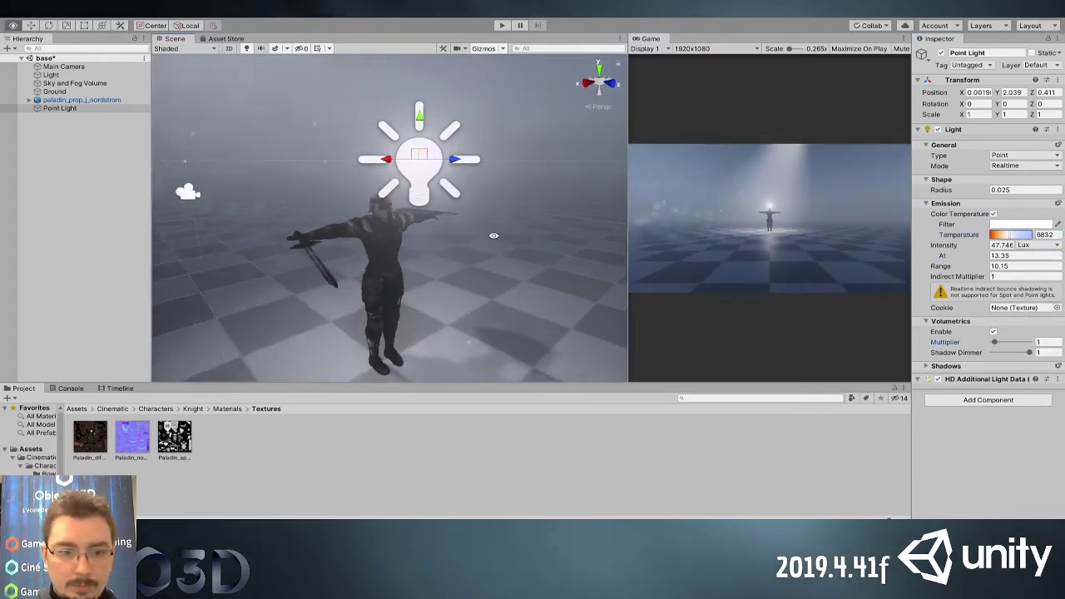
Raise the Point Light above the knight to about Y 2.6 and Z 0.59
{"action": "left_click_drag", "start_coordinate": [458, 159], "coordinate": [399, 159]}
{"action": "left_click_drag", "start_coordinate": [370, 124], "coordinate": [487, 98]}
{"action": "left_click_drag", "start_coordinate": [451, 146], "coordinate": [358, 185], "text": "alt"}
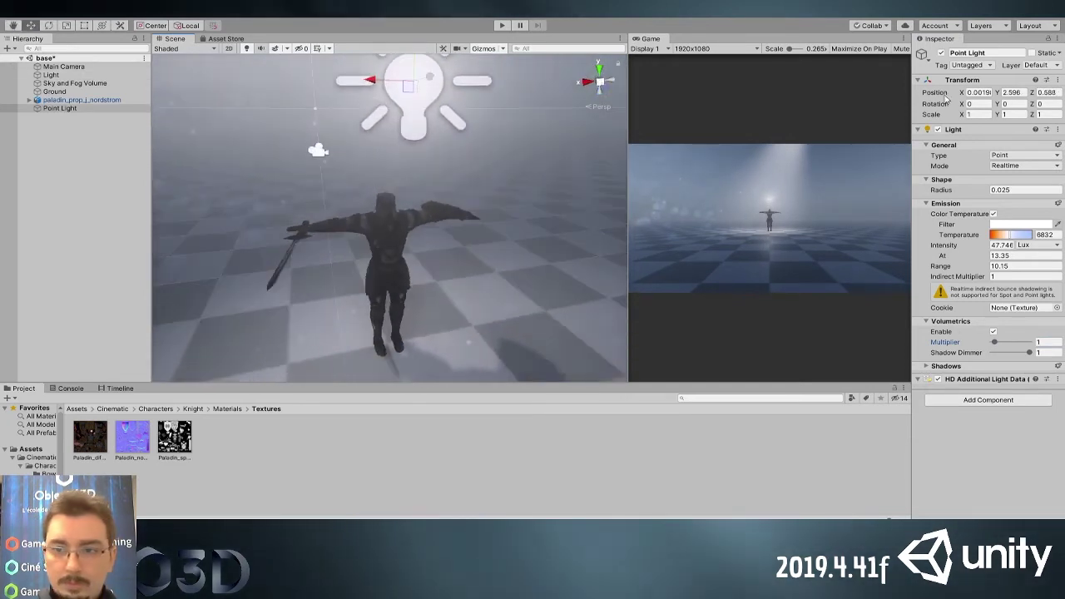
Change the Point Light's type to Directional and rotate it to about 148° on X and 18° on Y
{"action": "left_click", "coordinate": [1007, 157]}
{"action": "left_click", "coordinate": [1008, 177]}
{"action": "key", "text": "e"}
{"action": "left_click_drag", "start_coordinate": [438, 84], "coordinate": [414, 150]}
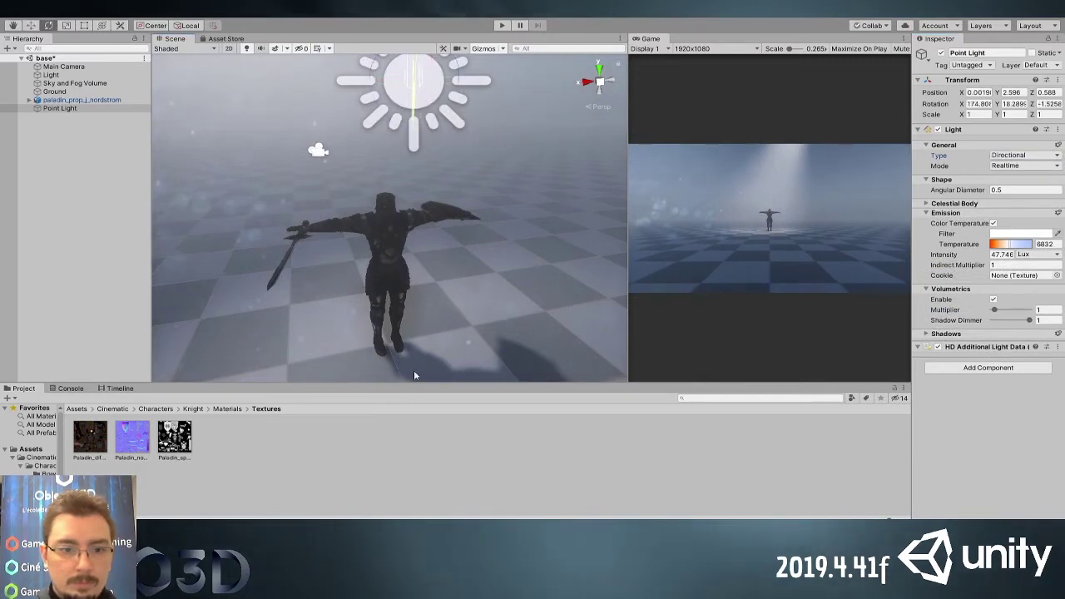
{"action": "left_click_drag", "start_coordinate": [416, 364], "coordinate": [419, 110]}
Move the directional light to about X 0.16, Y 1.77, Z 1.08 near the knight and save the scene
{"action": "scroll", "coordinate": [358, 241], "scroll_direction": "down", "scroll_amount": 5}
{"action": "left_click_drag", "start_coordinate": [358, 241], "coordinate": [477, 214], "text": "alt"}
{"action": "key", "text": "w"}
{"action": "left_click_drag", "start_coordinate": [440, 184], "coordinate": [469, 242]}
{"action": "scroll", "coordinate": [464, 262], "scroll_direction": "up", "scroll_amount": 6}
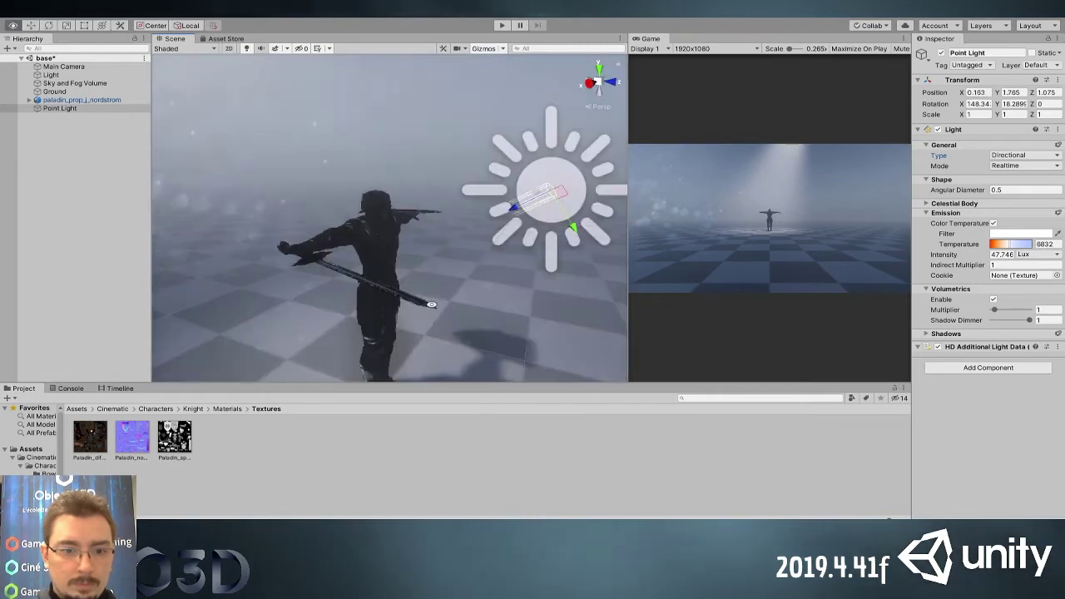
{"action": "left_click_drag", "start_coordinate": [431, 304], "coordinate": [325, 289], "text": "alt"}
{"action": "key", "text": "ctrl+s"}
Compare the knight's look with the Scene view lighting switched off and with the Sky and Fog Volume object disabled
{"action": "left_click_drag", "start_coordinate": [461, 291], "coordinate": [502, 253], "text": "alt"}
{"action": "left_click_drag", "start_coordinate": [362, 193], "coordinate": [254, 151], "text": "alt"}
{"action": "left_click", "coordinate": [246, 48]}
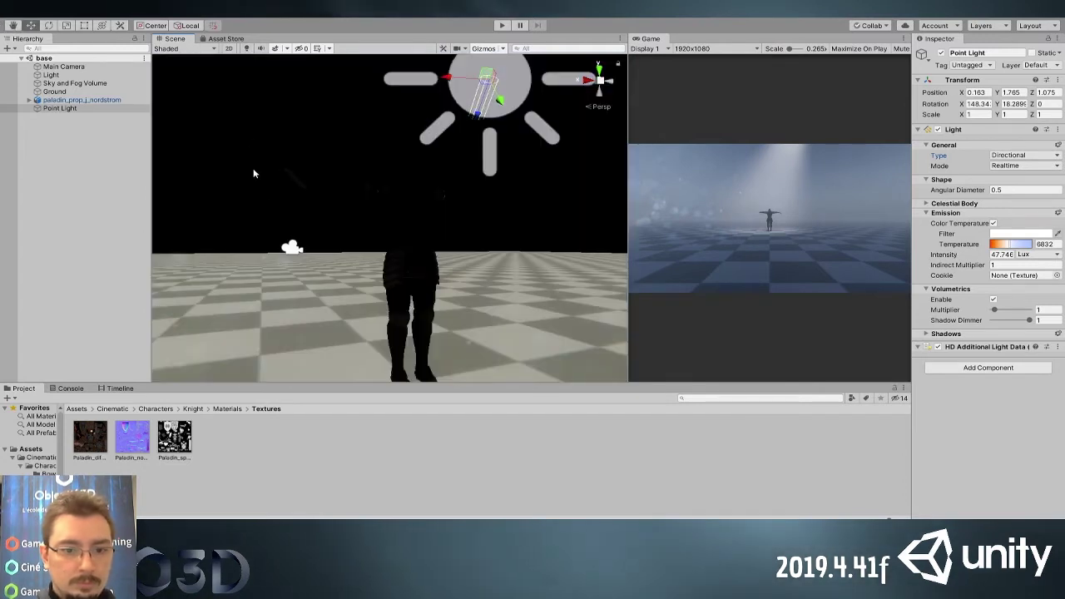
{"action": "left_click", "coordinate": [245, 48]}
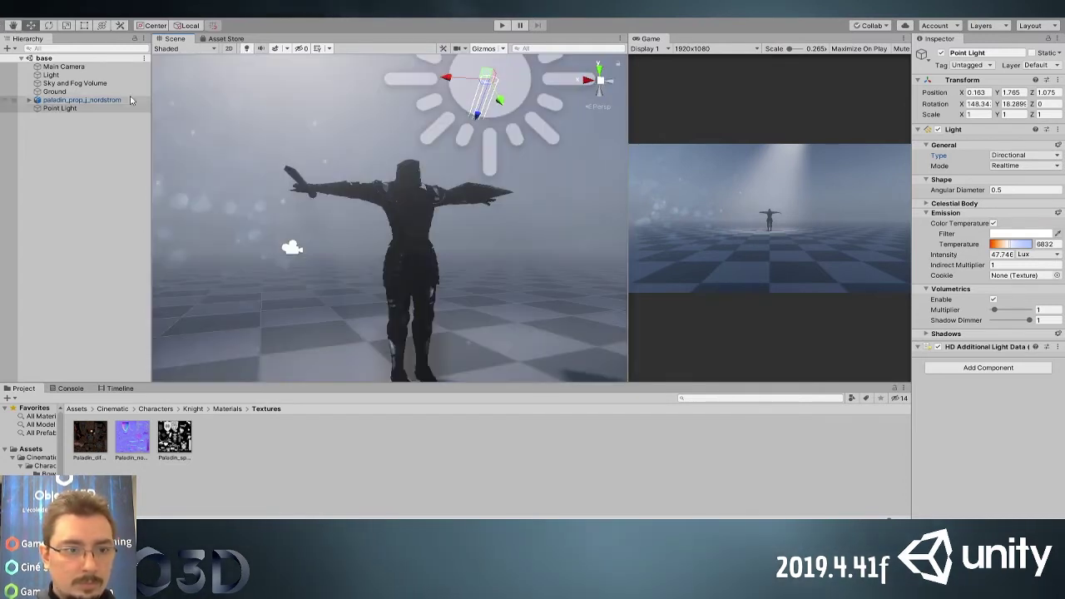
{"action": "left_click", "coordinate": [75, 84]}
{"action": "left_click", "coordinate": [941, 53]}
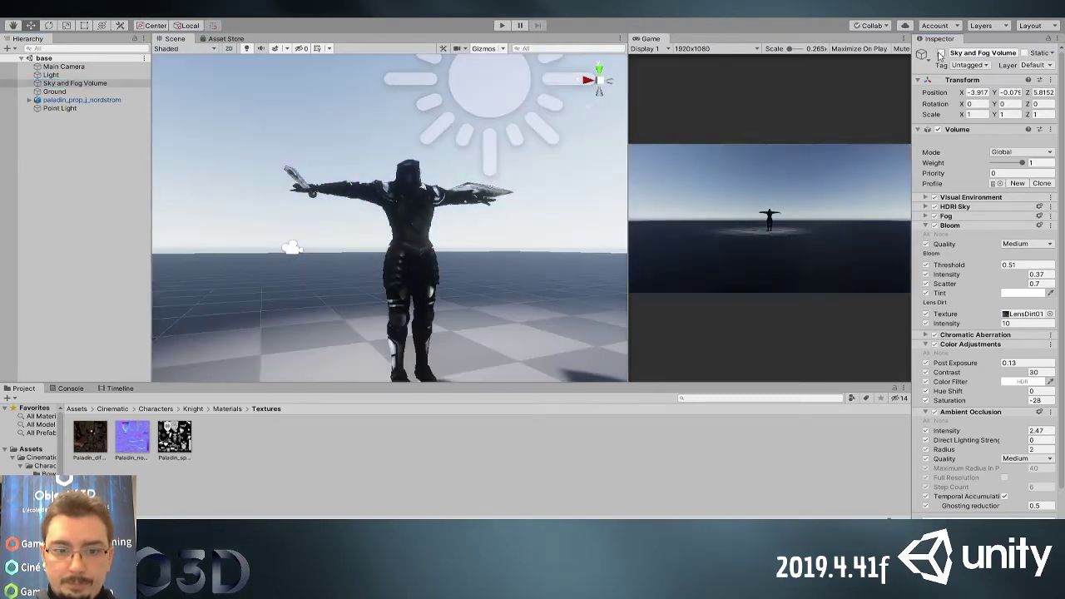
{"action": "left_click", "coordinate": [941, 53]}
Try switching off the volume's Fog, Bloom, Chromatic Aberration and Color Adjustments overrides to compare their effect on the knight
{"action": "left_click", "coordinate": [962, 226]}
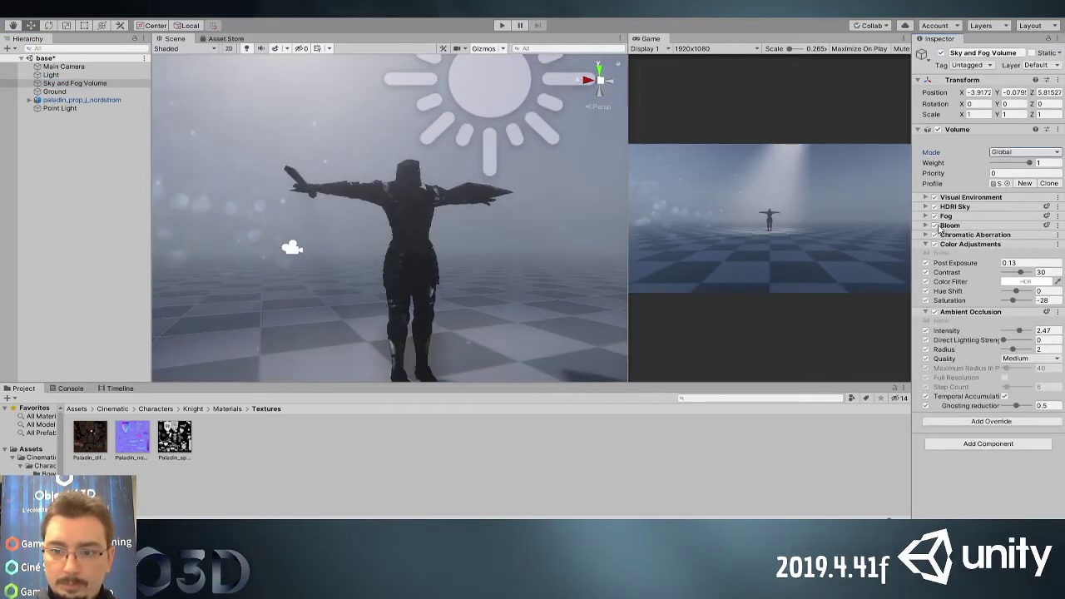
{"action": "left_click", "coordinate": [934, 217]}
{"action": "left_click", "coordinate": [934, 217]}
{"action": "left_click", "coordinate": [934, 217]}
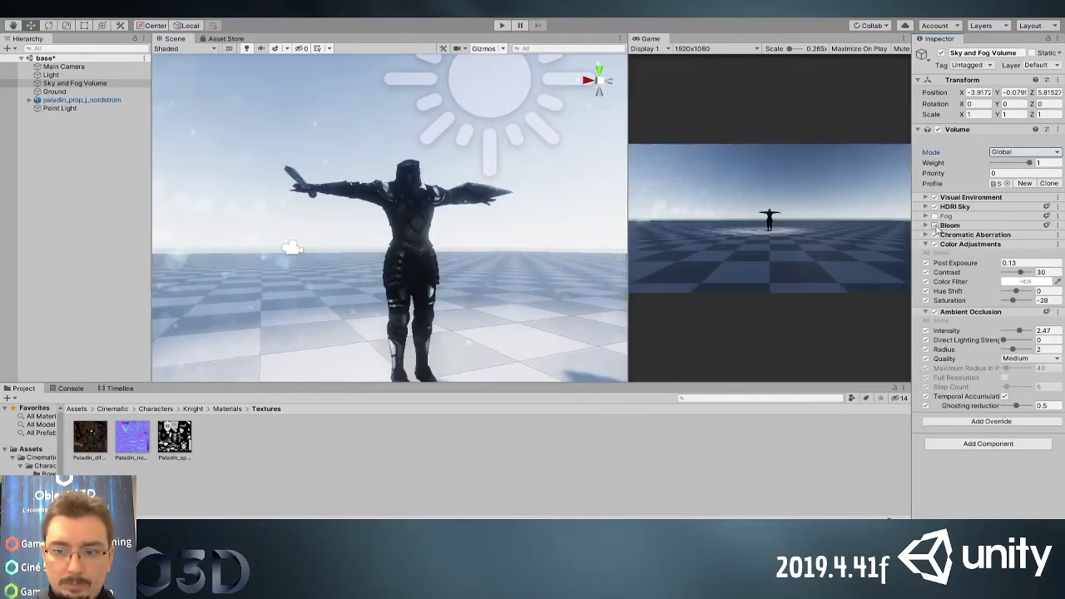
{"action": "left_click", "coordinate": [935, 225]}
{"action": "left_click", "coordinate": [935, 235]}
{"action": "left_click", "coordinate": [934, 243]}
{"action": "left_click", "coordinate": [934, 244]}
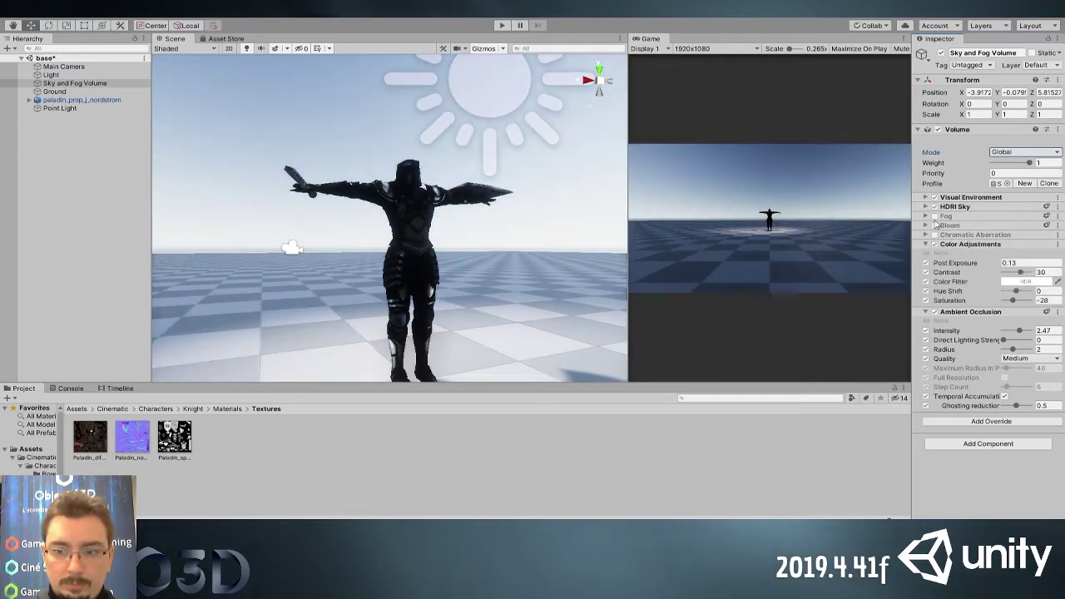
{"action": "left_click", "coordinate": [934, 217]}
{"action": "left_click", "coordinate": [934, 226]}
{"action": "left_click", "coordinate": [934, 234]}
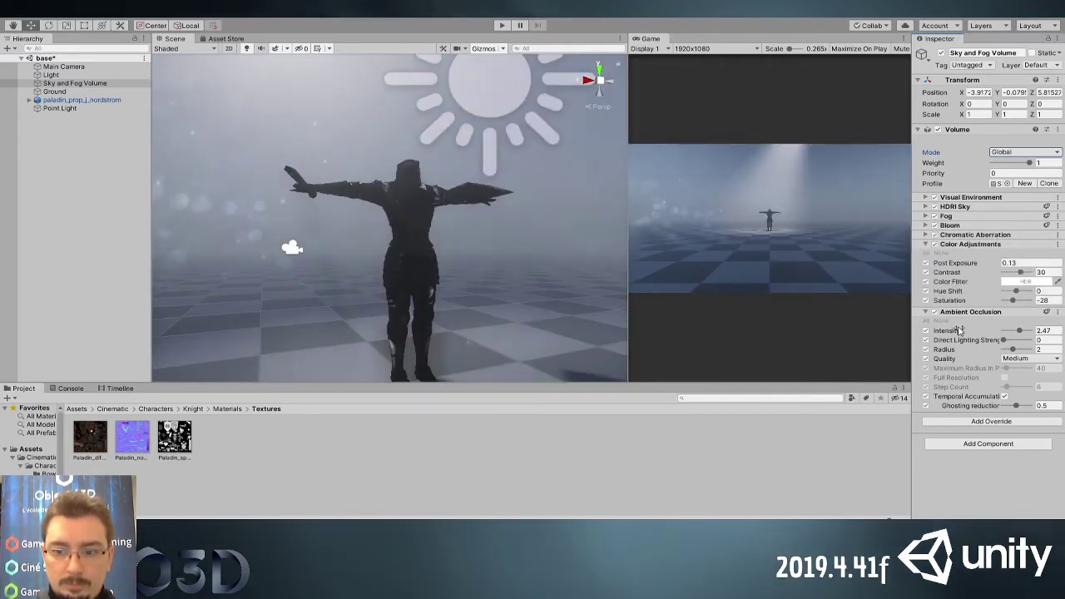
Set the Ambient Occlusion intensity of the Sky and Fog Volume to 2.04
{"action": "left_click_drag", "start_coordinate": [1019, 330], "coordinate": [1015, 332]}
{"action": "left_click", "coordinate": [957, 235]}
{"action": "left_click", "coordinate": [958, 236]}
{"action": "left_click", "coordinate": [959, 243]}
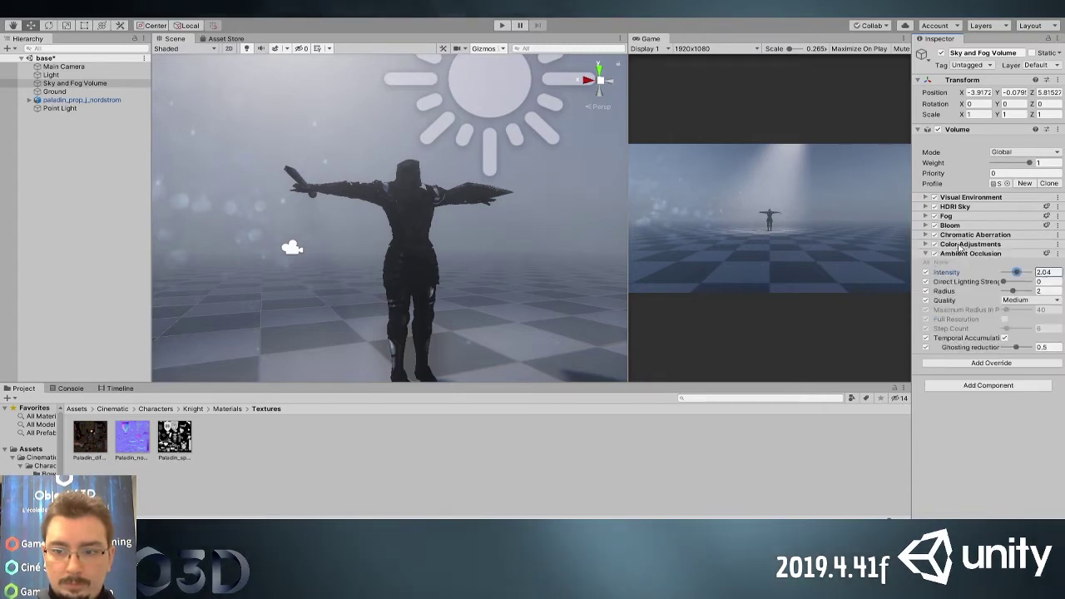
{"action": "left_click", "coordinate": [960, 244]}
{"action": "left_click_drag", "start_coordinate": [991, 266], "coordinate": [951, 268]}
{"action": "left_click_drag", "start_coordinate": [421, 224], "coordinate": [427, 247], "text": "alt"}
Try Gradient Sky as the sky type in the volume's Visual Environment override
{"action": "left_click", "coordinate": [950, 198]}
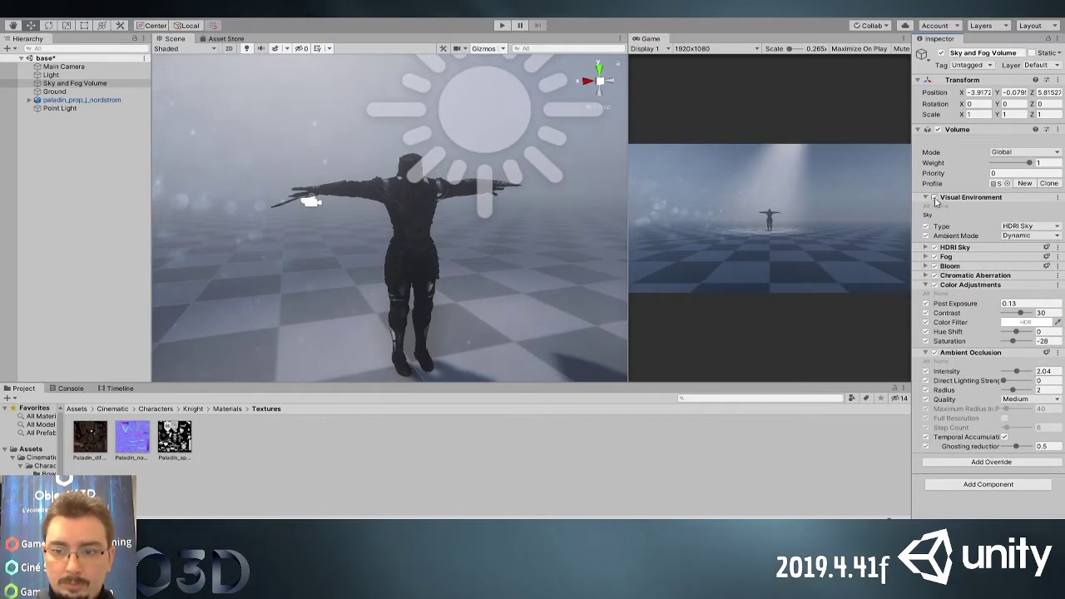
{"action": "left_click", "coordinate": [950, 248]}
{"action": "left_click", "coordinate": [963, 288]}
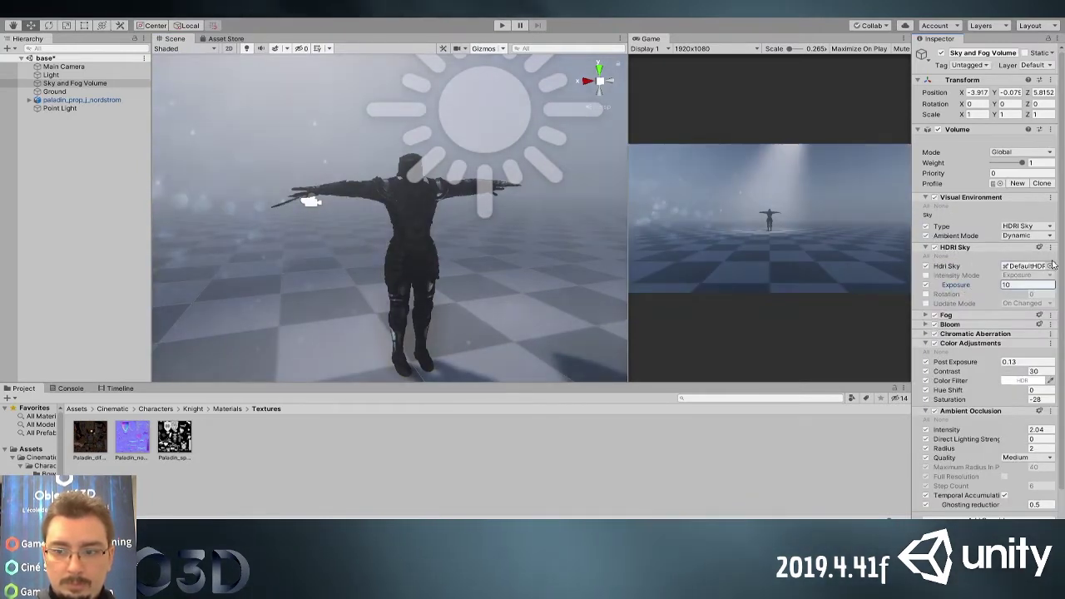
{"action": "left_click", "coordinate": [1030, 228]}
{"action": "left_click", "coordinate": [1008, 253]}
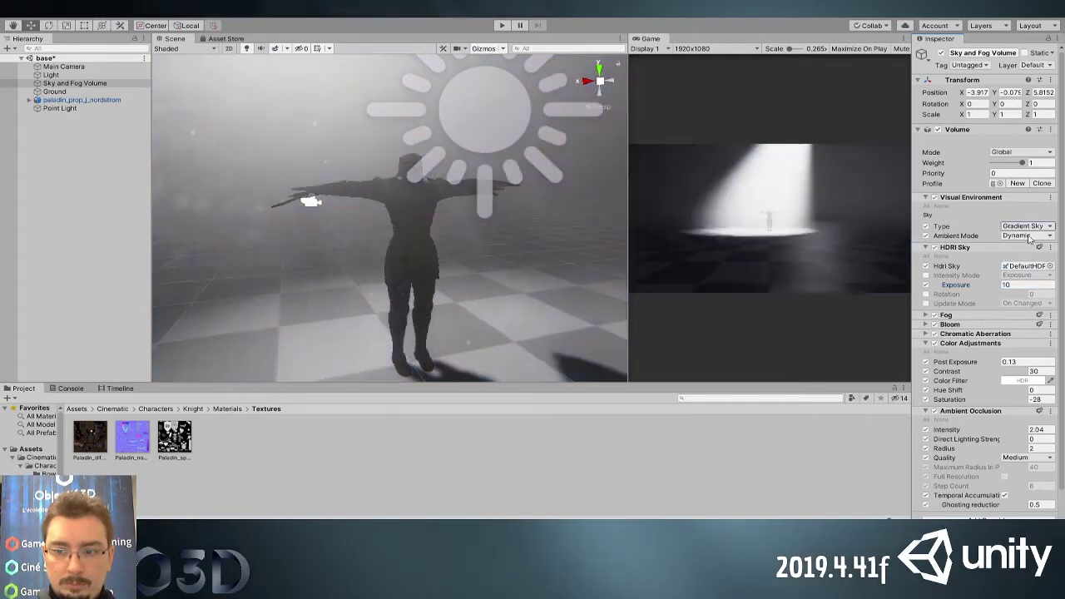
{"action": "left_click", "coordinate": [1025, 226]}
{"action": "left_click", "coordinate": [1021, 246]}
Delete the Point Light object from the scene and save the scene
{"action": "left_click_drag", "start_coordinate": [326, 216], "coordinate": [382, 220], "text": "alt"}
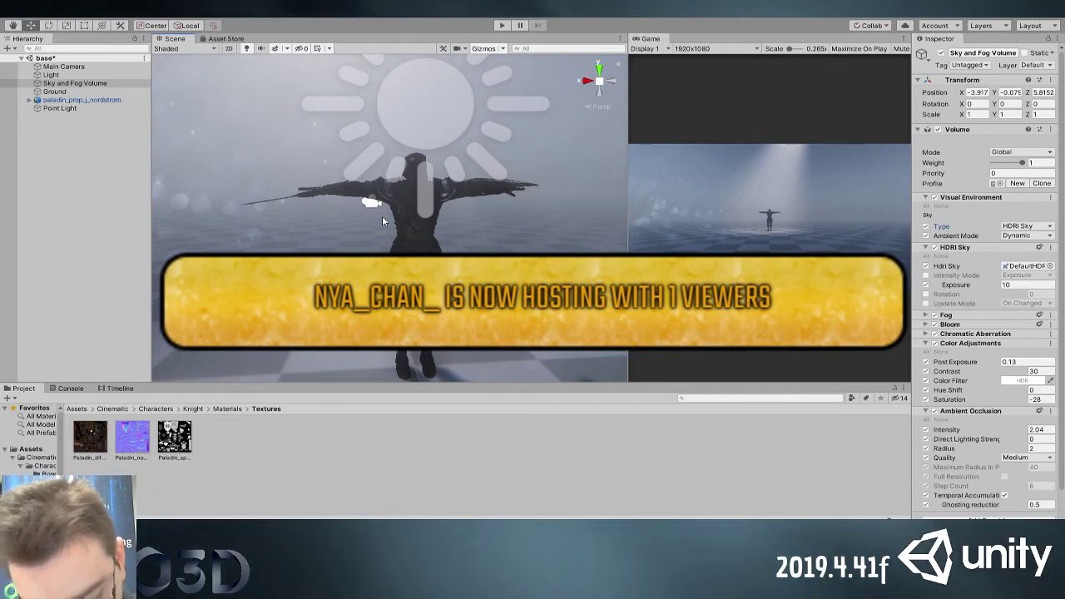
{"action": "left_click_drag", "start_coordinate": [382, 215], "coordinate": [307, 228], "text": "alt"}
{"action": "left_click", "coordinate": [246, 152]}
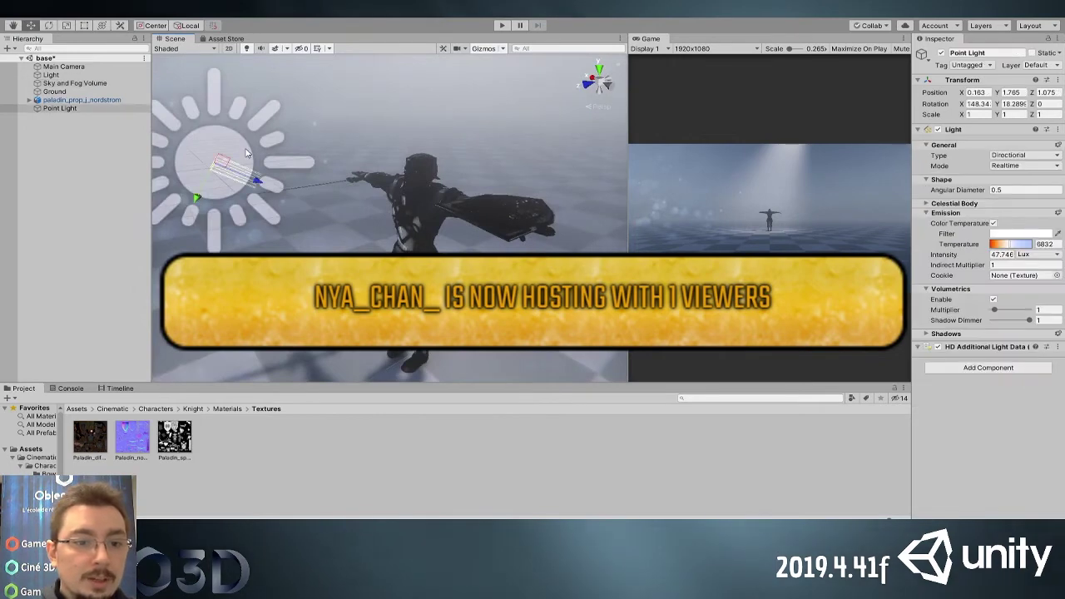
{"action": "left_click_drag", "start_coordinate": [245, 152], "coordinate": [438, 235], "text": "alt"}
{"action": "key", "text": "Delete"}
{"action": "key", "text": "ctrl+s"}
Examine the knight from several angles and compare its armour with the Scene view's environment effects switched off
{"action": "scroll", "coordinate": [438, 235], "scroll_direction": "up", "scroll_amount": 5}
{"action": "scroll", "coordinate": [511, 252], "scroll_direction": "down", "scroll_amount": 5}
{"action": "left_click_drag", "start_coordinate": [511, 252], "coordinate": [467, 225], "text": "alt"}
{"action": "scroll", "coordinate": [479, 227], "scroll_direction": "up", "scroll_amount": 3}
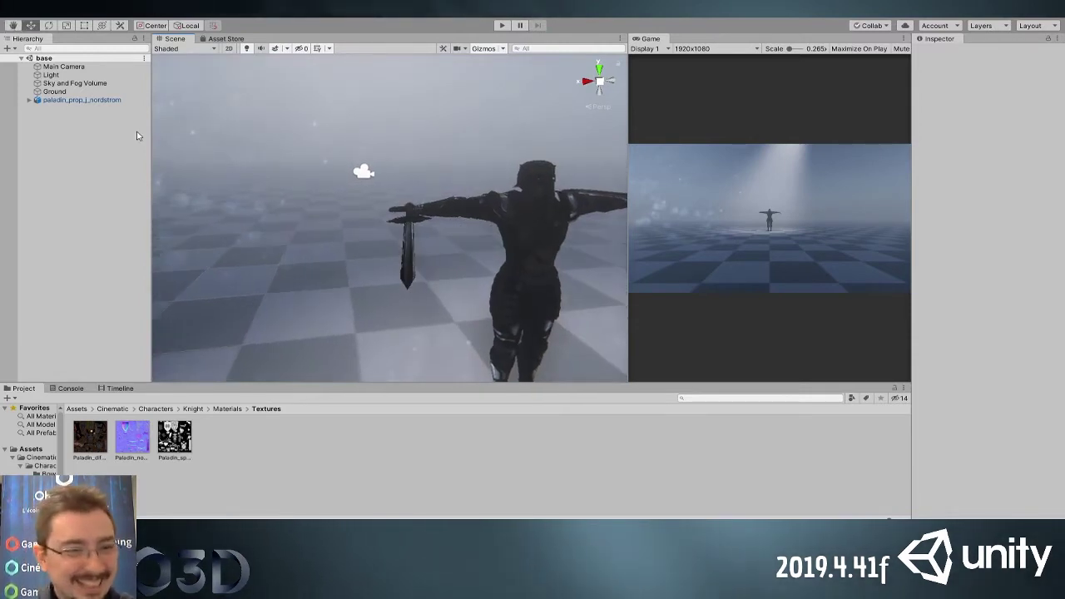
{"action": "left_click", "coordinate": [82, 103]}
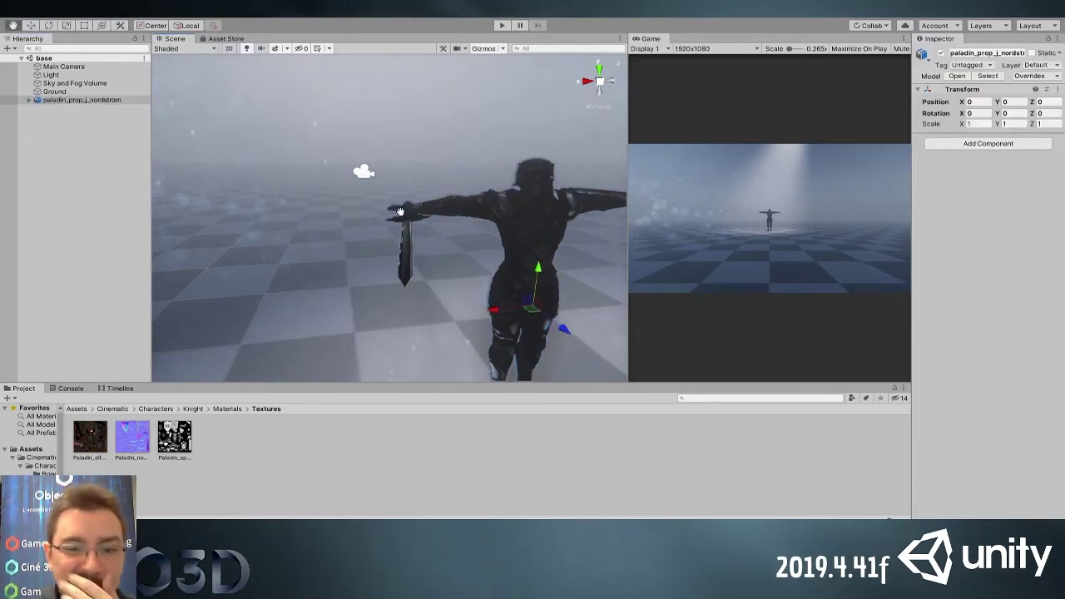
{"action": "scroll", "coordinate": [394, 202], "scroll_direction": "up", "scroll_amount": 3}
{"action": "left_click_drag", "start_coordinate": [518, 203], "coordinate": [302, 100], "text": "alt"}
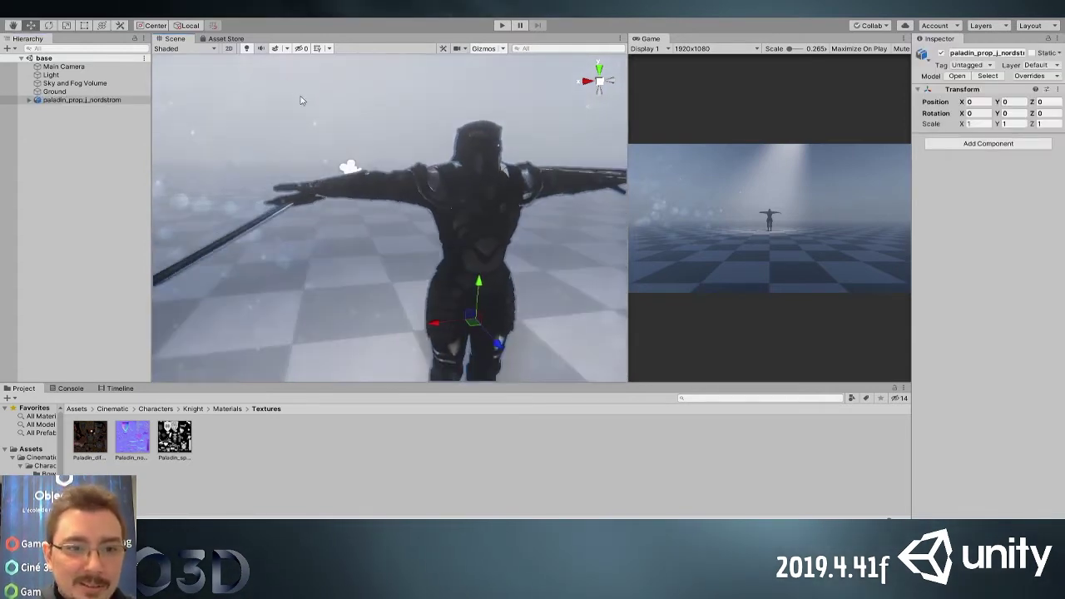
{"action": "left_click", "coordinate": [278, 50]}
{"action": "left_click_drag", "start_coordinate": [432, 198], "coordinate": [344, 173], "text": "alt"}
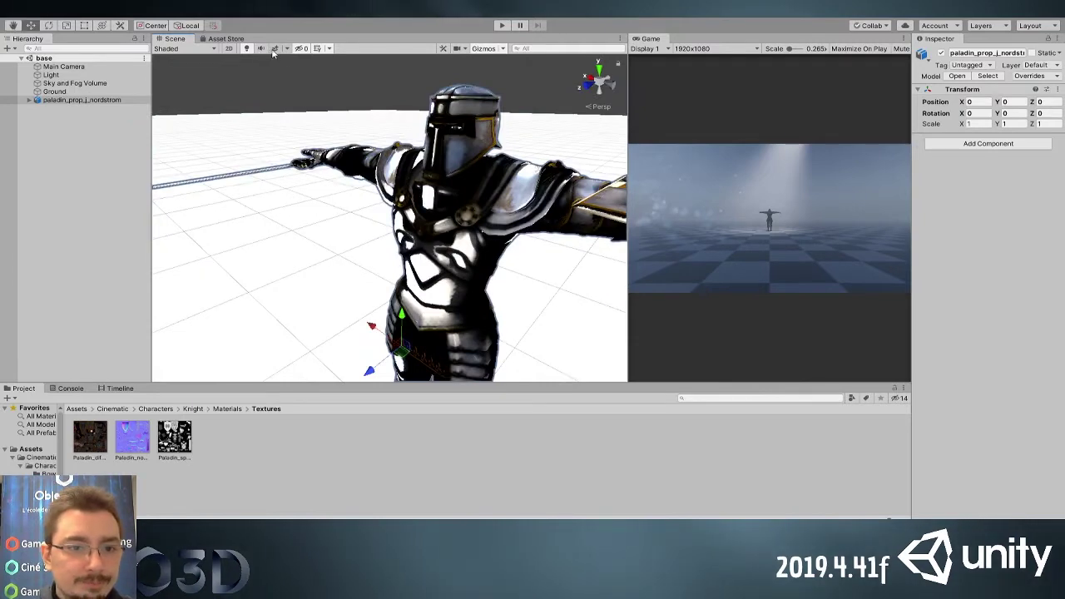
{"action": "left_click", "coordinate": [274, 49]}
Check the Light object's settings and try a different Weight on the Sky and Fog Volume
{"action": "left_click", "coordinate": [73, 75]}
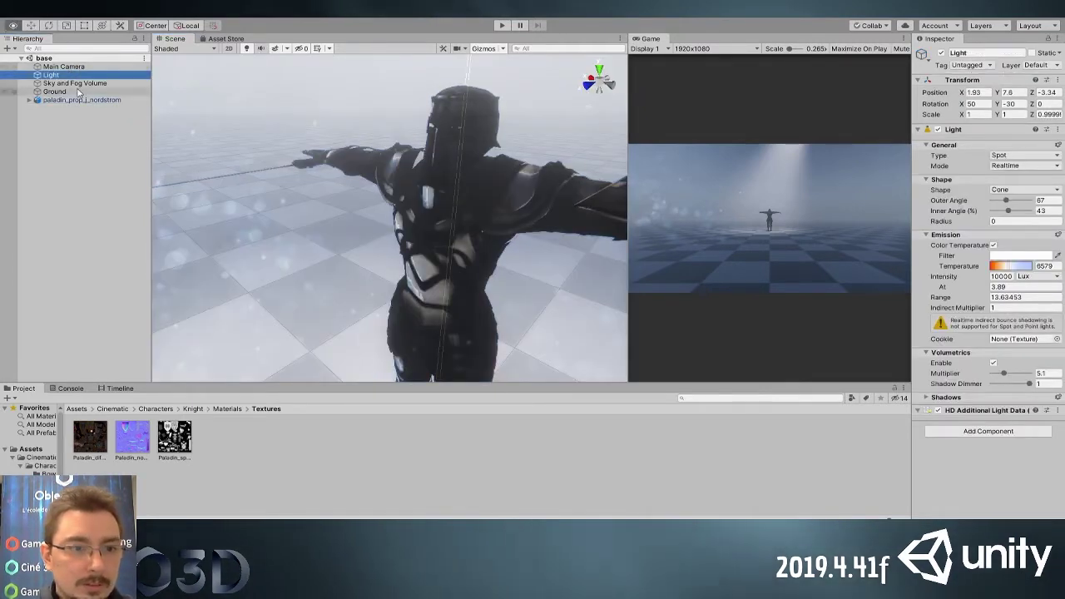
{"action": "left_click", "coordinate": [79, 84]}
{"action": "scroll", "coordinate": [311, 131], "scroll_direction": "down", "scroll_amount": 3}
{"action": "left_click_drag", "start_coordinate": [311, 131], "coordinate": [499, 233], "text": "alt"}
{"action": "middle_click_drag", "start_coordinate": [503, 245], "coordinate": [487, 191]}
{"action": "scroll", "coordinate": [487, 191], "scroll_direction": "down", "scroll_amount": 2}
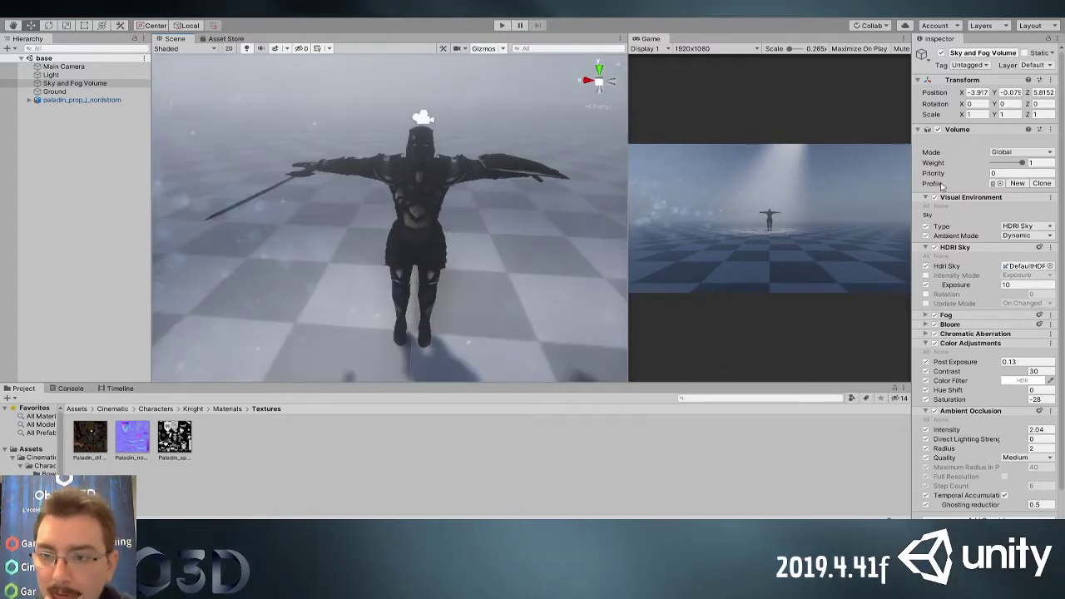
{"action": "mouse_move", "coordinate": [1018, 164]}
{"action": "left_mouse_down"}
{"action": "mouse_move", "coordinate": [972, 165]}
{"action": "mouse_move", "coordinate": [1021, 163]}
{"action": "left_mouse_up"}
Remove the Mask Map texture from Paladin_MAT in the knight's Materials folder
{"action": "left_click", "coordinate": [226, 408]}
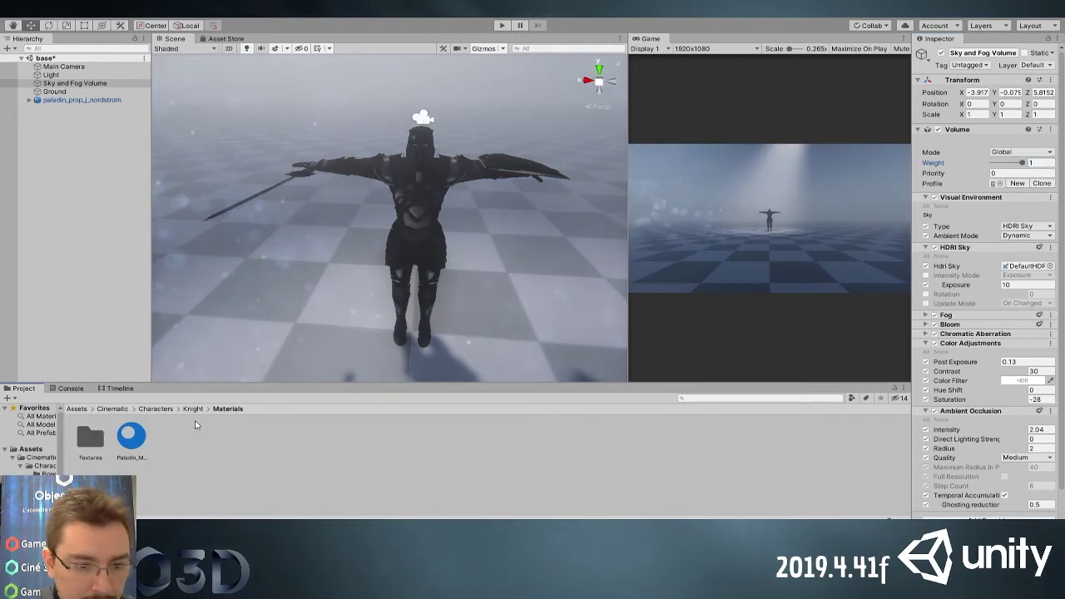
{"action": "left_click", "coordinate": [131, 441]}
{"action": "double_click", "coordinate": [86, 441]}
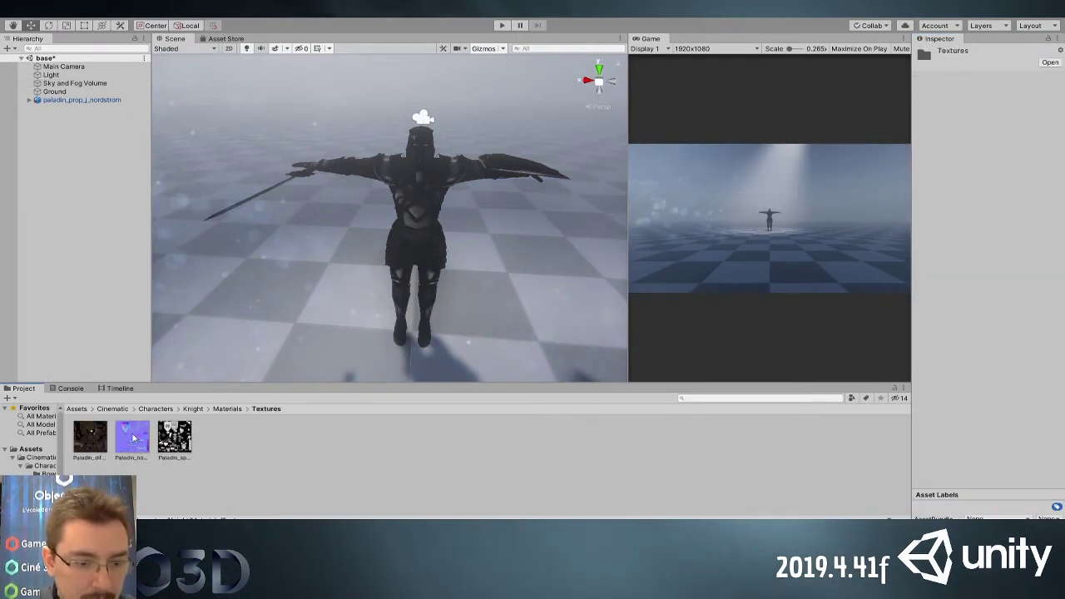
{"action": "left_click", "coordinate": [226, 409]}
{"action": "left_click", "coordinate": [130, 439]}
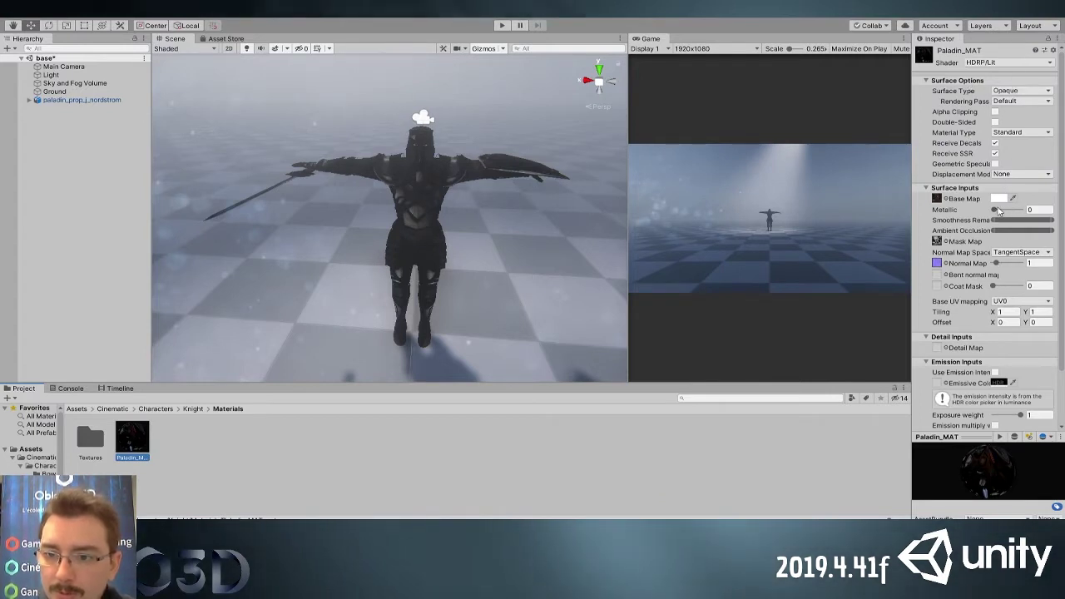
{"action": "left_click", "coordinate": [997, 210]}
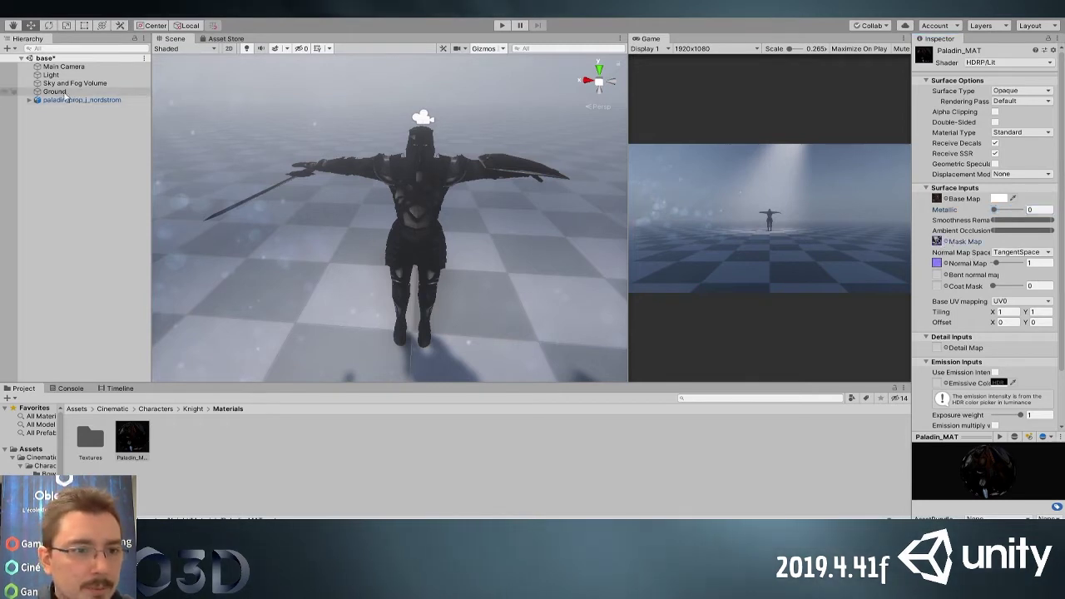
{"action": "key", "text": "ctrl+z"}
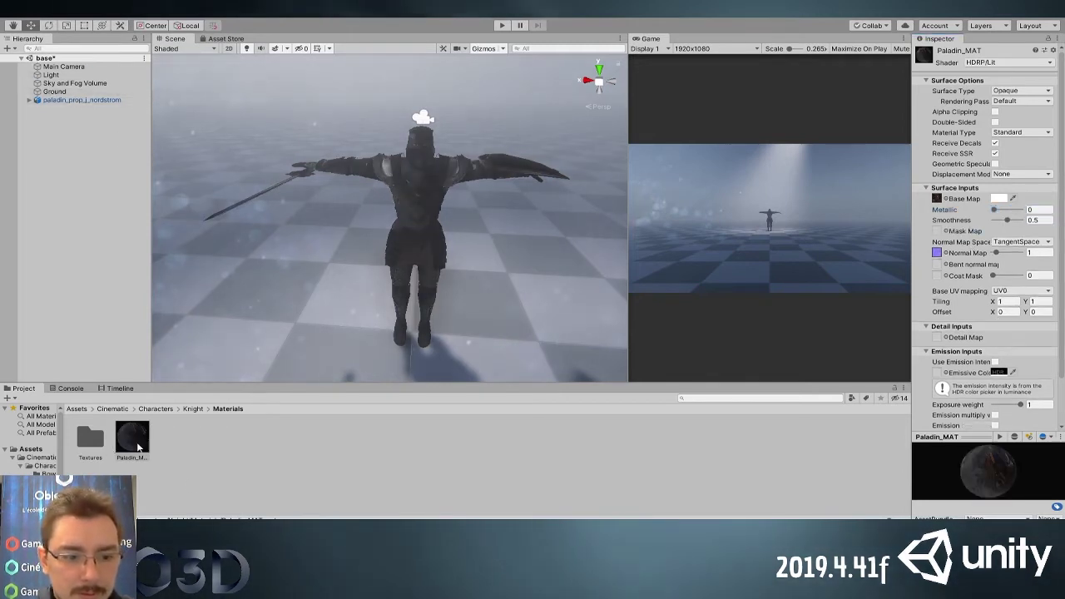
Set Paladin_MAT's Smoothness to 0.67 and try a different Normal Map strength while inspecting the knight's armour up close
{"action": "mouse_move", "coordinate": [1007, 220]}
{"action": "left_mouse_down"}
{"action": "mouse_move", "coordinate": [1026, 225]}
{"action": "mouse_move", "coordinate": [997, 219]}
{"action": "mouse_move", "coordinate": [1012, 221]}
{"action": "left_mouse_up"}
{"action": "left_click_drag", "start_coordinate": [525, 223], "coordinate": [503, 192], "text": "alt"}
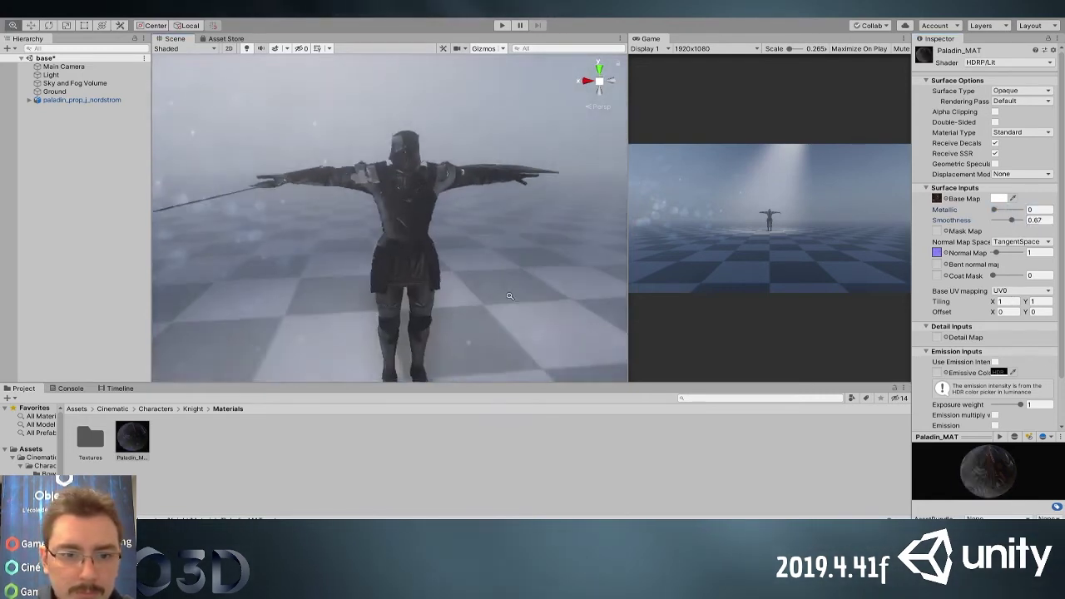
{"action": "scroll", "coordinate": [497, 254], "scroll_direction": "up", "scroll_amount": 2}
{"action": "mouse_move", "coordinate": [496, 255]}
{"action": "left_mouse_down", "text": "alt"}
{"action": "mouse_move", "coordinate": [409, 245]}
{"action": "mouse_move", "coordinate": [422, 349]}
{"action": "mouse_move", "coordinate": [555, 294]}
{"action": "mouse_move", "coordinate": [549, 265]}
{"action": "mouse_move", "coordinate": [487, 268]}
{"action": "left_mouse_up", "text": "alt"}
{"action": "right_click_drag", "start_coordinate": [487, 268], "coordinate": [541, 274], "text": "alt"}
{"action": "left_click_drag", "start_coordinate": [541, 275], "coordinate": [528, 300], "text": "alt"}
{"action": "right_click_drag", "start_coordinate": [542, 305], "coordinate": [346, 297], "text": "alt"}
{"action": "left_click_drag", "start_coordinate": [347, 297], "coordinate": [437, 249], "text": "alt"}
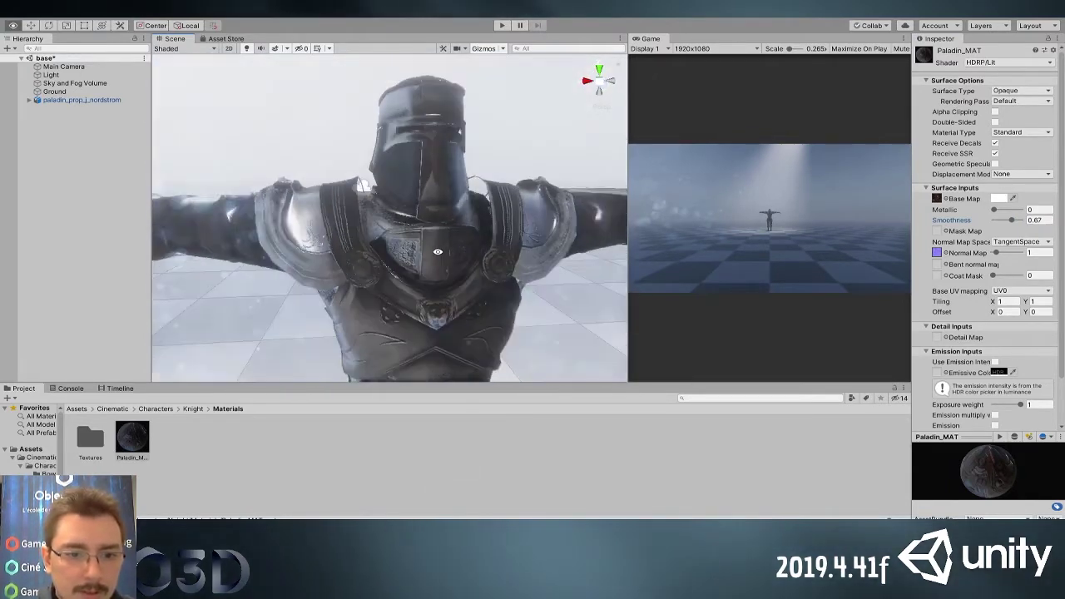
{"action": "left_click_drag", "start_coordinate": [996, 252], "coordinate": [995, 252]}
{"action": "left_click_drag", "start_coordinate": [583, 258], "coordinate": [514, 218], "text": "alt"}
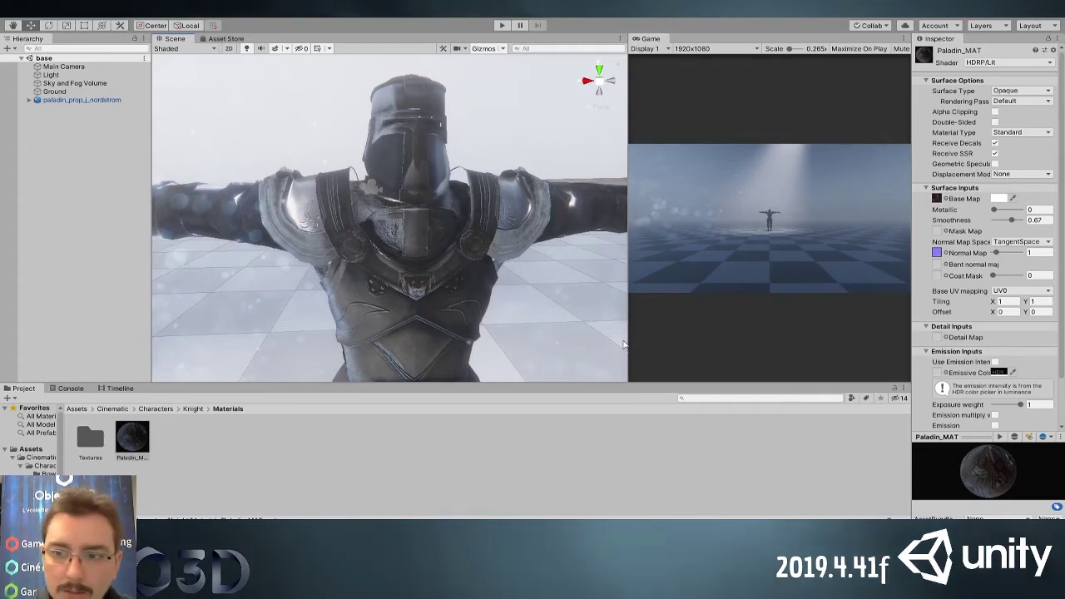
Turn off sRGB (Color Texture) for Paladin_diffuse in the knight's Textures folder, apply it and check the armour
{"action": "left_click_drag", "start_coordinate": [424, 275], "coordinate": [446, 267], "text": "alt"}
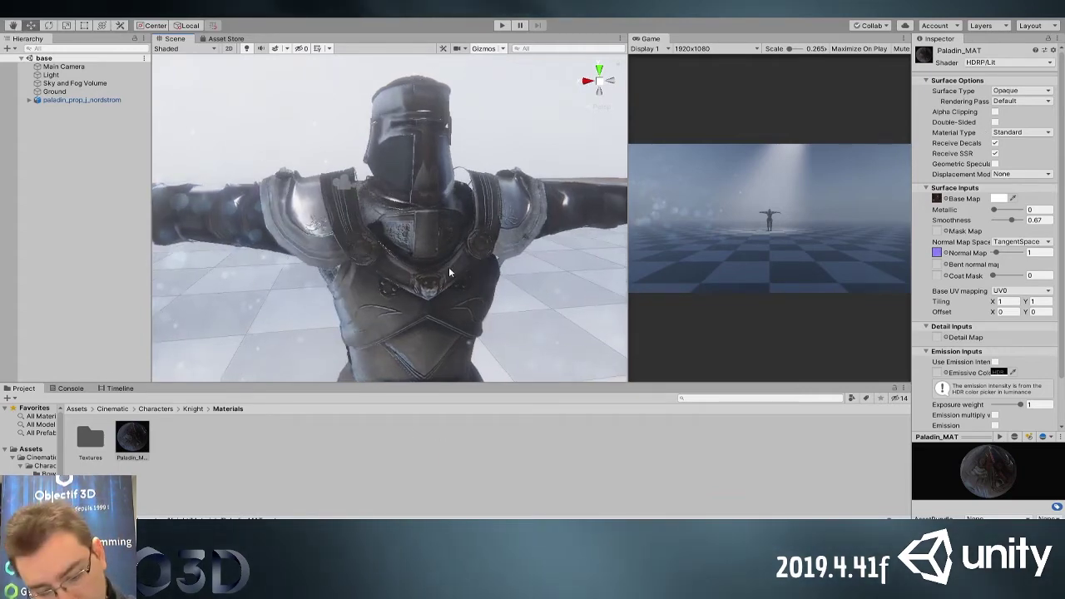
{"action": "double_click", "coordinate": [90, 438]}
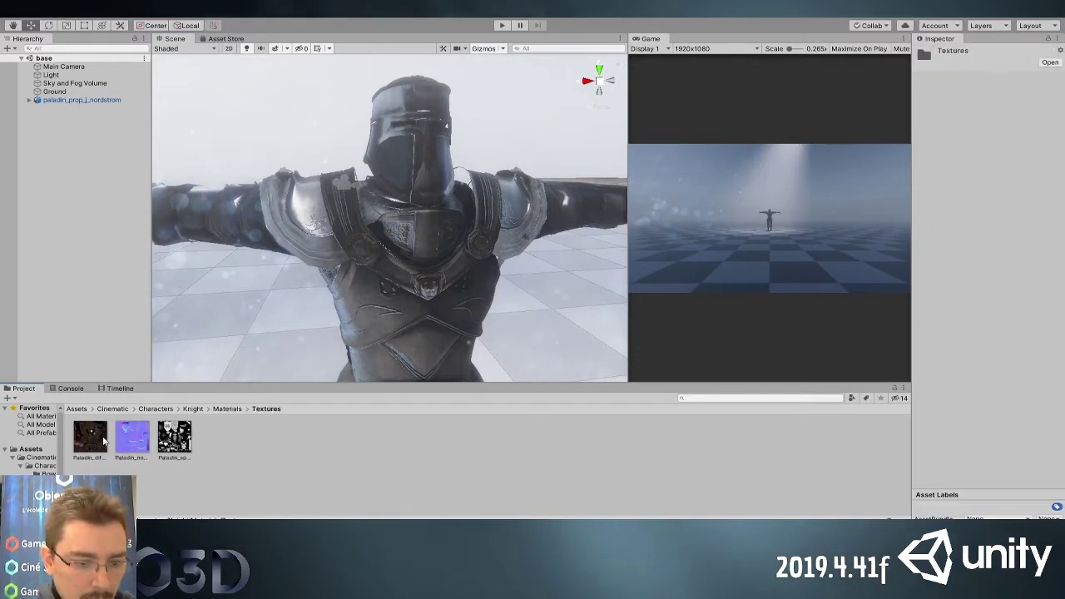
{"action": "left_click", "coordinate": [131, 437]}
{"action": "left_click", "coordinate": [174, 437]}
{"action": "left_click", "coordinate": [92, 441]}
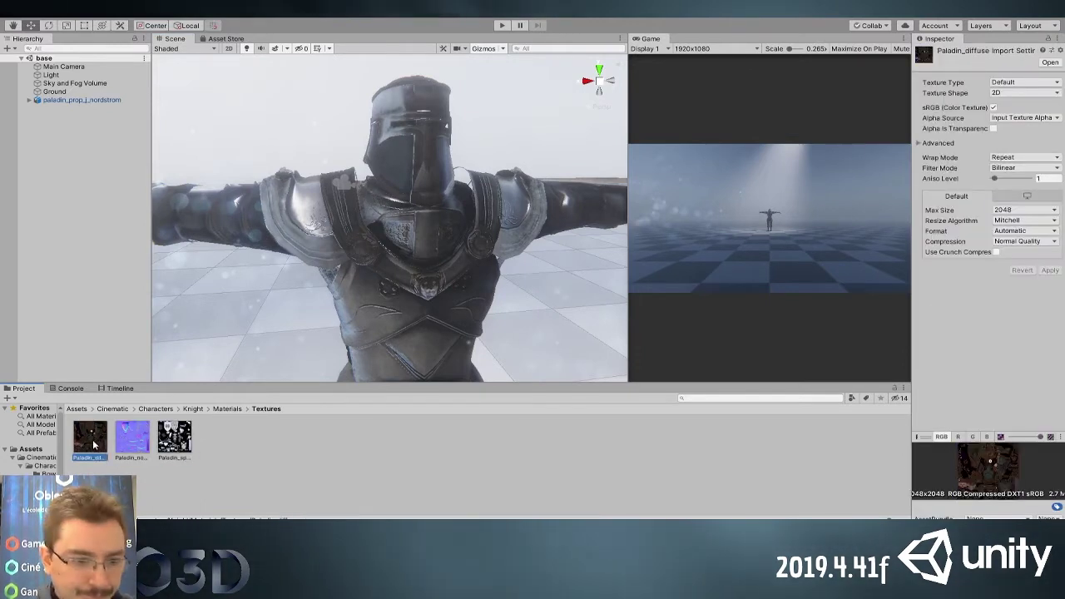
{"action": "left_click", "coordinate": [992, 108]}
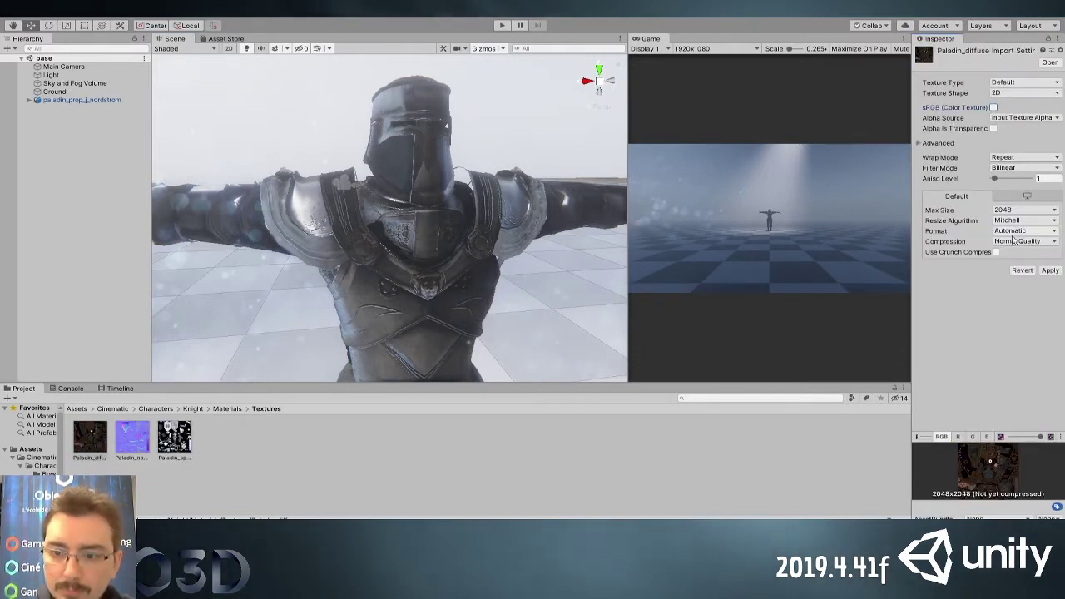
{"action": "left_click", "coordinate": [1050, 270]}
{"action": "left_click_drag", "start_coordinate": [537, 288], "coordinate": [524, 308], "text": "alt"}
{"action": "right_click_drag", "start_coordinate": [524, 307], "coordinate": [284, 186], "text": "alt"}
{"action": "left_click_drag", "start_coordinate": [445, 291], "coordinate": [453, 268], "text": "alt"}
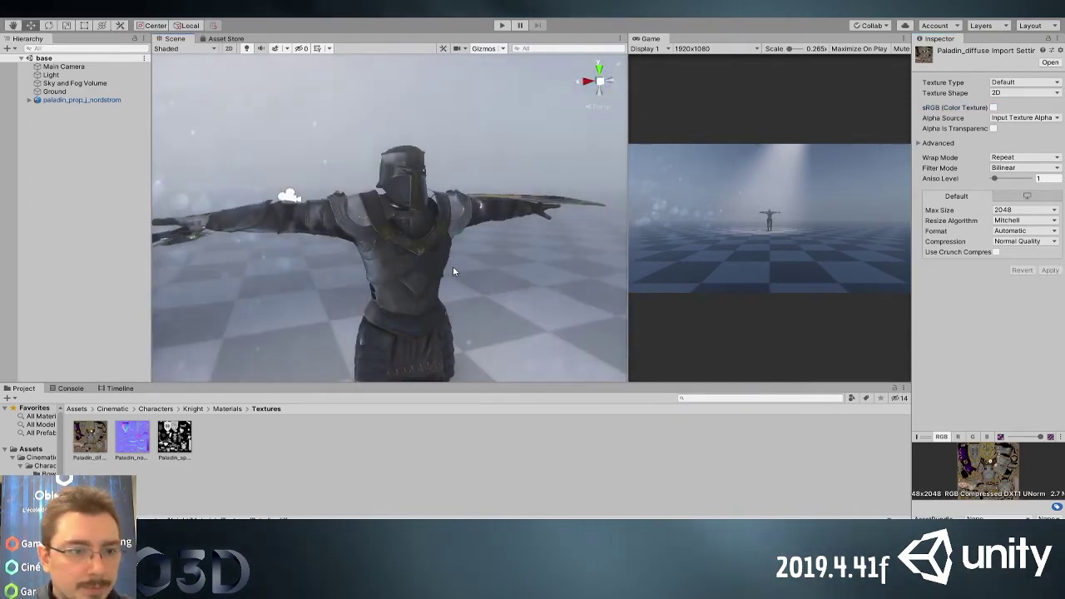
Add a Point Light to the scene and raise it in front of the knight to about Y 1.75, Z 0.73
{"action": "left_click", "coordinate": [49, 75]}
{"action": "scroll", "coordinate": [332, 132], "scroll_direction": "down", "scroll_amount": 10}
{"action": "scroll", "coordinate": [352, 122], "scroll_direction": "up", "scroll_amount": 8}
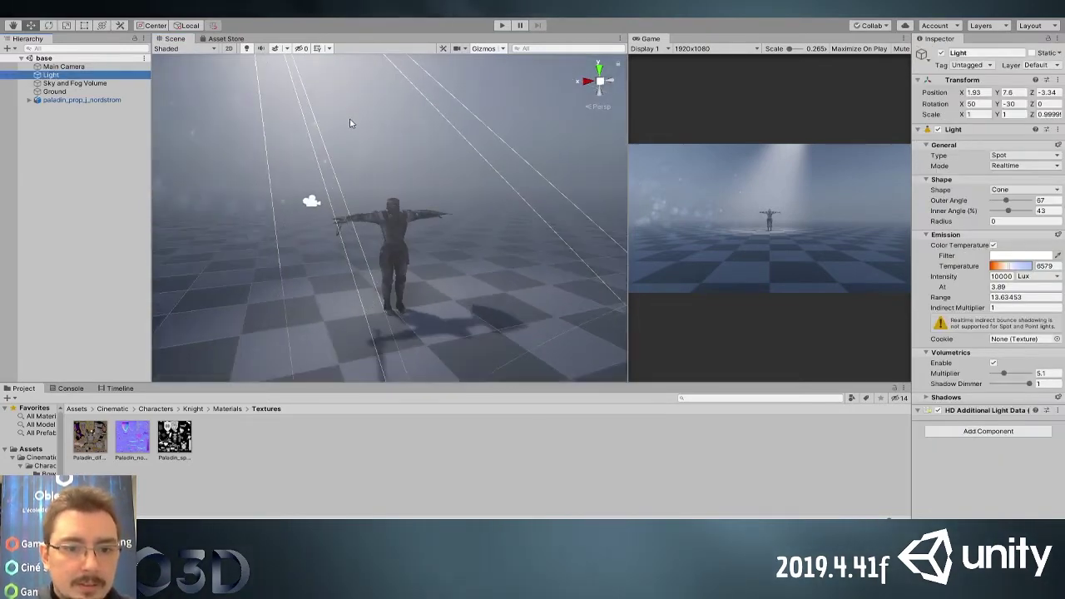
{"action": "left_click", "coordinate": [64, 127]}
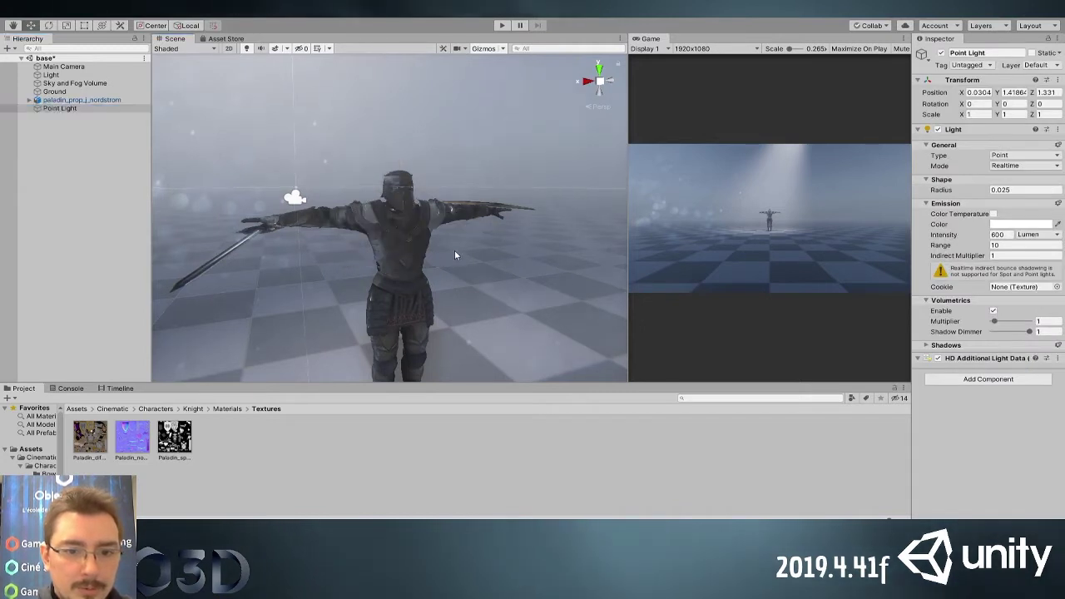
{"action": "left_click_drag", "start_coordinate": [470, 218], "coordinate": [471, 134]}
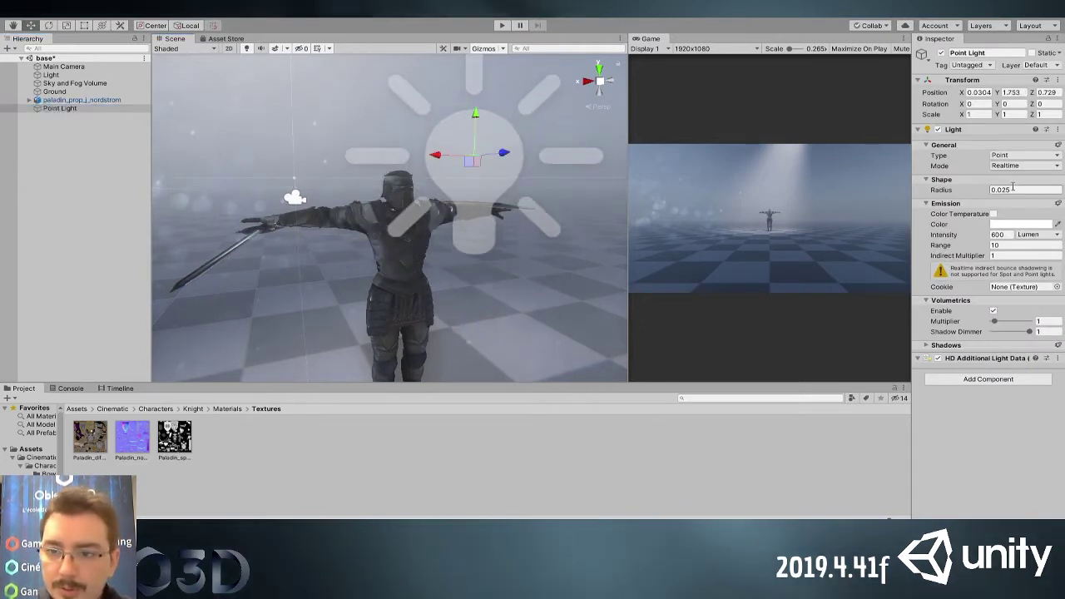
Switch the Point Light's intensity to Lux with At 8.06 and move it to about Y 1.89, Z 0.87
{"action": "left_click", "coordinate": [1021, 268]}
{"action": "left_click_drag", "start_coordinate": [977, 247], "coordinate": [1022, 249]}
{"action": "left_click_drag", "start_coordinate": [476, 118], "coordinate": [511, 105]}
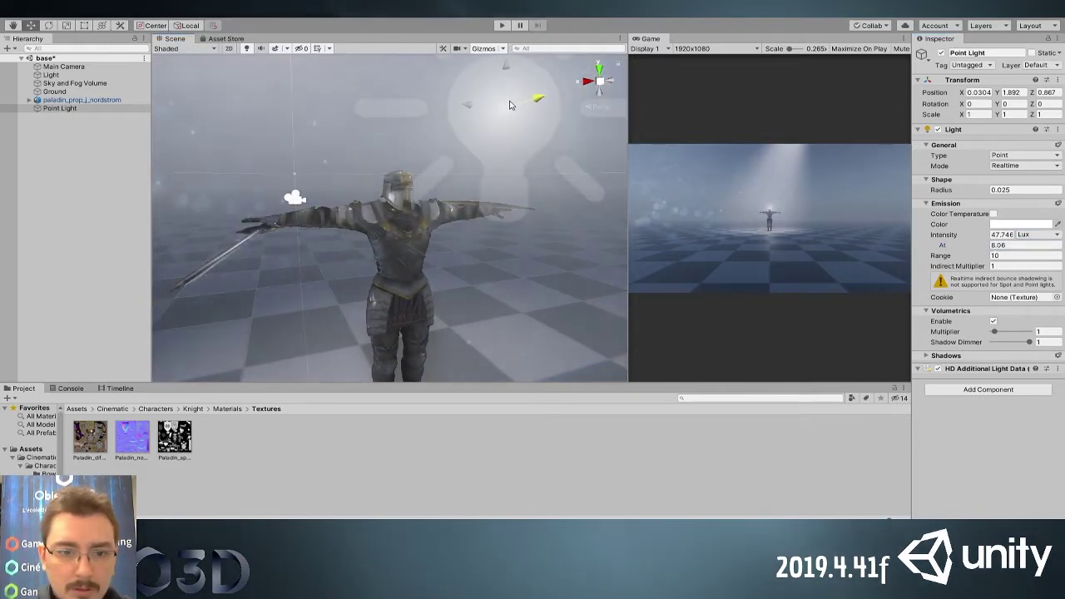
{"action": "key", "text": "f"}
{"action": "scroll", "coordinate": [416, 252], "scroll_direction": "down", "scroll_amount": 4}
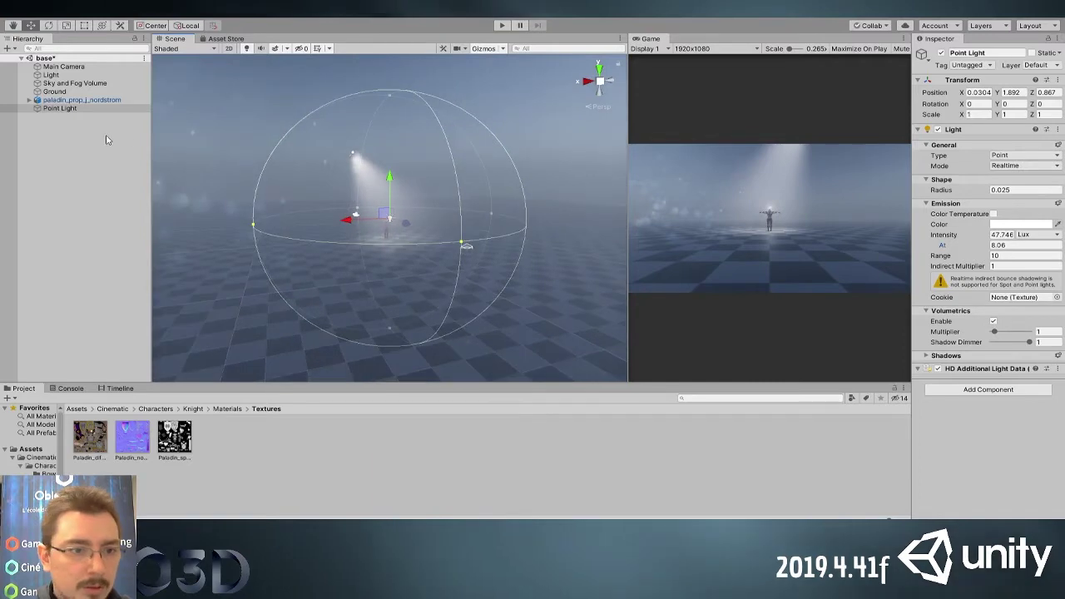
Inspect the lit knight up close from several angles and save the scene
{"action": "left_click", "coordinate": [82, 100]}
{"action": "key", "text": "f"}
{"action": "right_click_drag", "start_coordinate": [414, 246], "coordinate": [427, 35], "text": "alt"}
{"action": "right_click_drag", "start_coordinate": [436, 274], "coordinate": [438, 216], "text": "alt"}
{"action": "left_click_drag", "start_coordinate": [437, 216], "coordinate": [366, 241], "text": "alt"}
{"action": "right_click_drag", "start_coordinate": [366, 241], "coordinate": [350, 197], "text": "alt"}
{"action": "left_click_drag", "start_coordinate": [350, 197], "coordinate": [499, 174], "text": "alt"}
{"action": "left_click", "coordinate": [253, 438]}
{"action": "key", "text": "ctrl+s"}
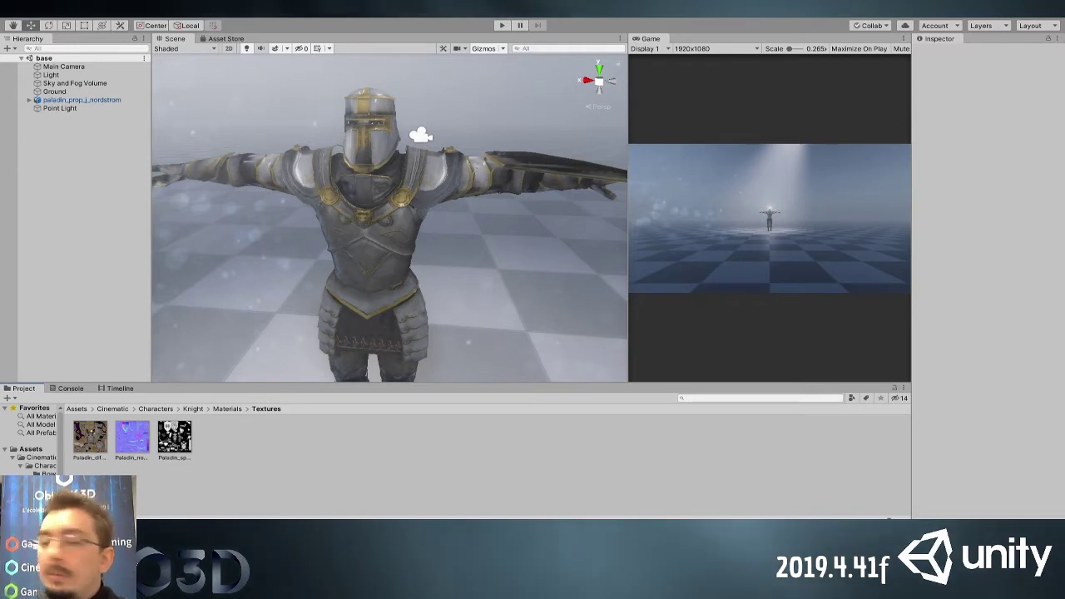
Set the Fog Attenuation Distance of the Sky and Fog Volume to 18.75
{"action": "left_click", "coordinate": [74, 83]}
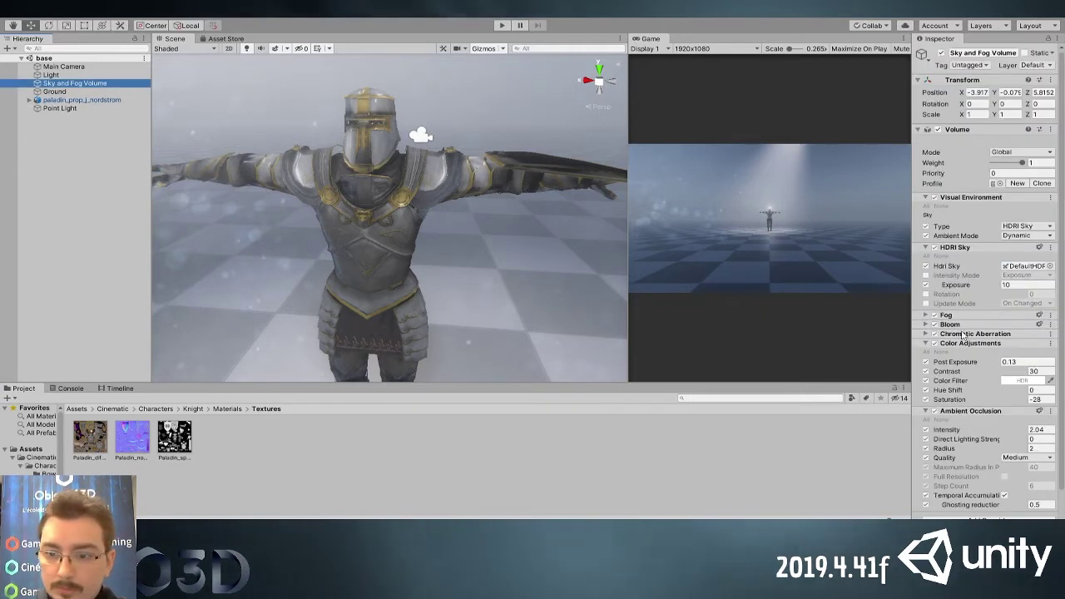
{"action": "left_click", "coordinate": [969, 314]}
{"action": "scroll", "coordinate": [980, 307], "scroll_direction": "down", "scroll_amount": 3}
{"action": "left_click_drag", "start_coordinate": [979, 200], "coordinate": [955, 204]}
Set the volume's Post Exposure to 0.33 under Color Adjustments while checking the knight's armour up close
{"action": "left_click_drag", "start_coordinate": [972, 336], "coordinate": [979, 335]}
{"action": "left_click_drag", "start_coordinate": [443, 171], "coordinate": [517, 218], "text": "alt"}
{"action": "mouse_move", "coordinate": [416, 199]}
{"action": "right_mouse_down", "text": "alt"}
{"action": "mouse_move", "coordinate": [476, 208]}
{"action": "mouse_move", "coordinate": [424, 201]}
{"action": "right_mouse_up", "text": "alt"}
{"action": "left_click_drag", "start_coordinate": [423, 201], "coordinate": [321, 208], "text": "alt"}
{"action": "left_click_drag", "start_coordinate": [984, 336], "coordinate": [981, 338]}
{"action": "left_click_drag", "start_coordinate": [449, 226], "coordinate": [469, 210], "text": "alt"}
{"action": "right_click_drag", "start_coordinate": [469, 211], "coordinate": [202, 178], "text": "alt"}
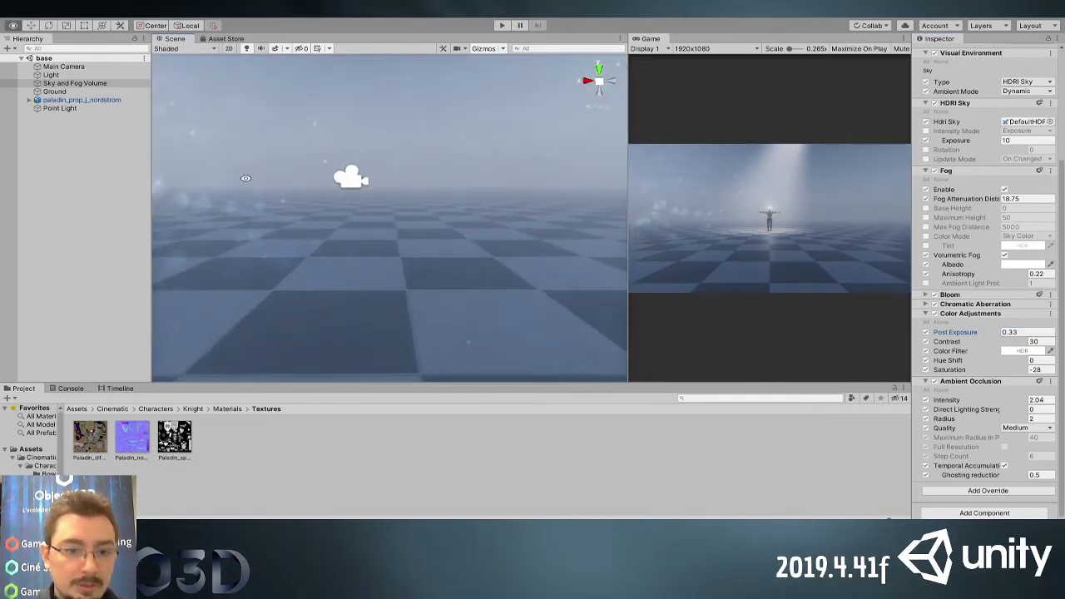
{"action": "double_click", "coordinate": [82, 100]}
{"action": "right_click_drag", "start_coordinate": [449, 215], "coordinate": [398, 177], "text": "alt"}
{"action": "middle_click_drag", "start_coordinate": [398, 177], "coordinate": [332, 359], "text": "alt"}
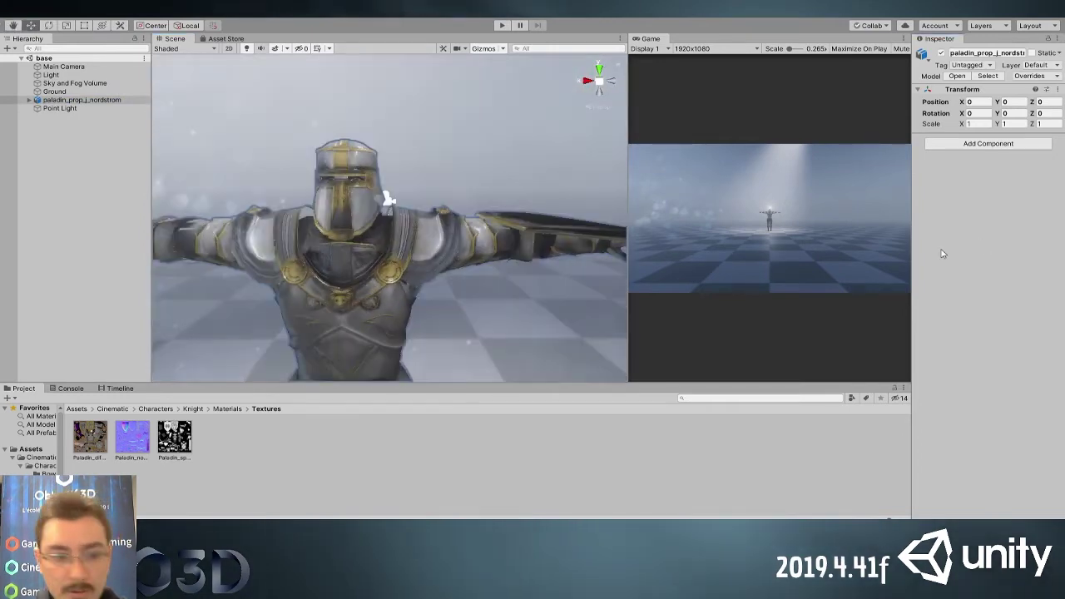
{"action": "left_click", "coordinate": [249, 483]}
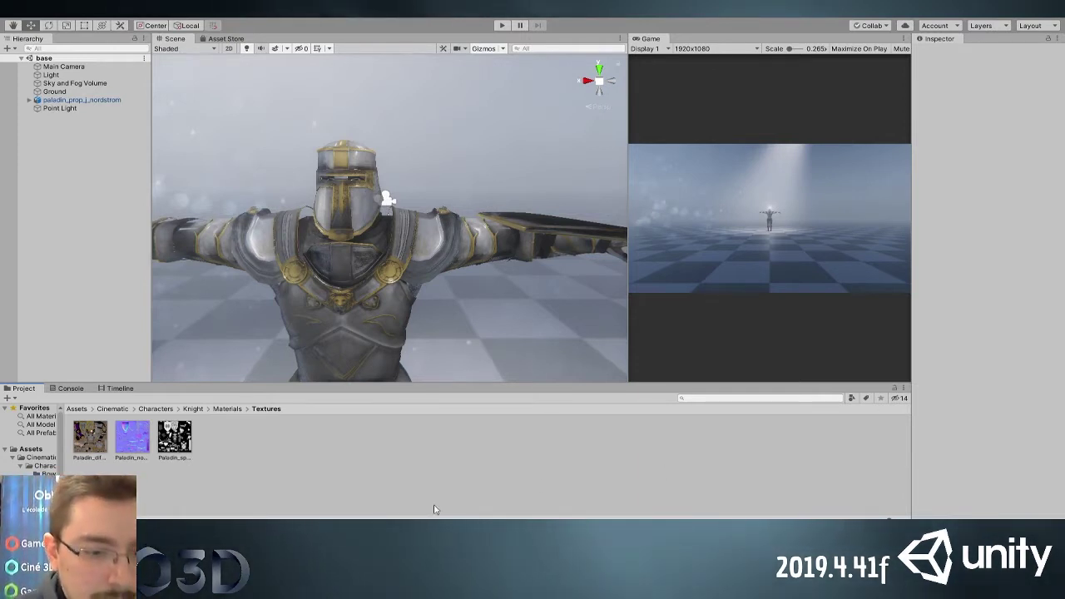
Create an Animations folder inside the Characters' Bow folder and open it
{"action": "left_click", "coordinate": [154, 409]}
{"action": "double_click", "coordinate": [91, 436]}
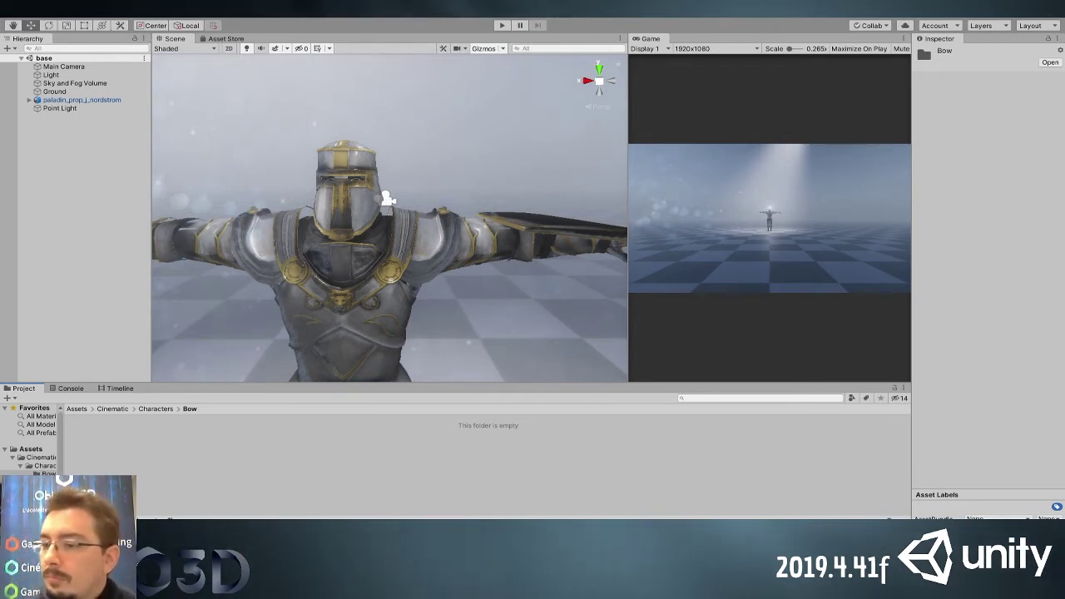
{"action": "left_click", "coordinate": [213, 455]}
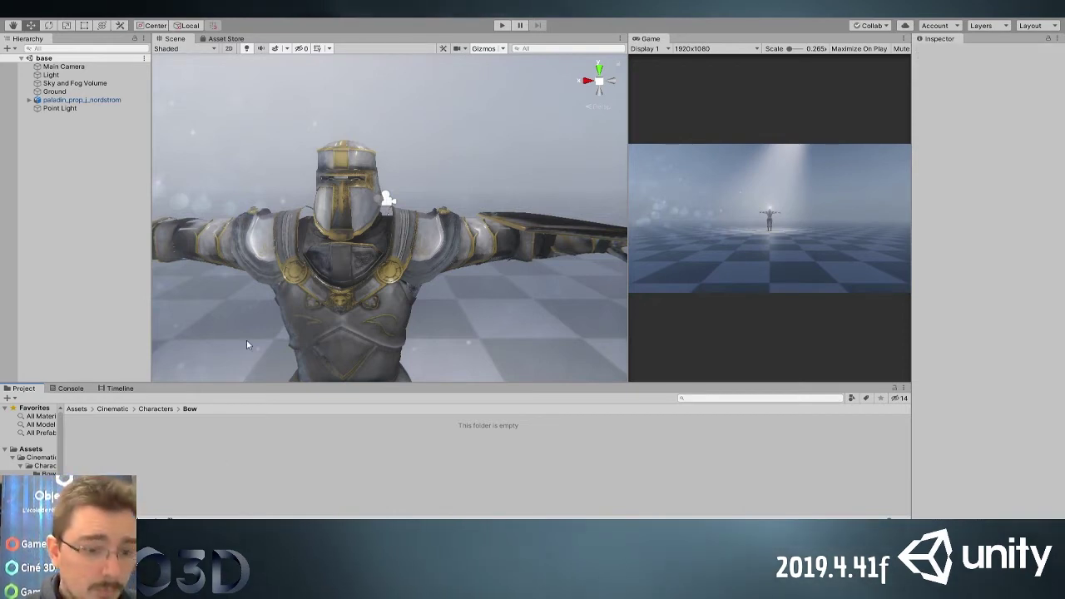
{"action": "left_click", "coordinate": [429, 87]}
{"action": "type", "text": "Animations"}
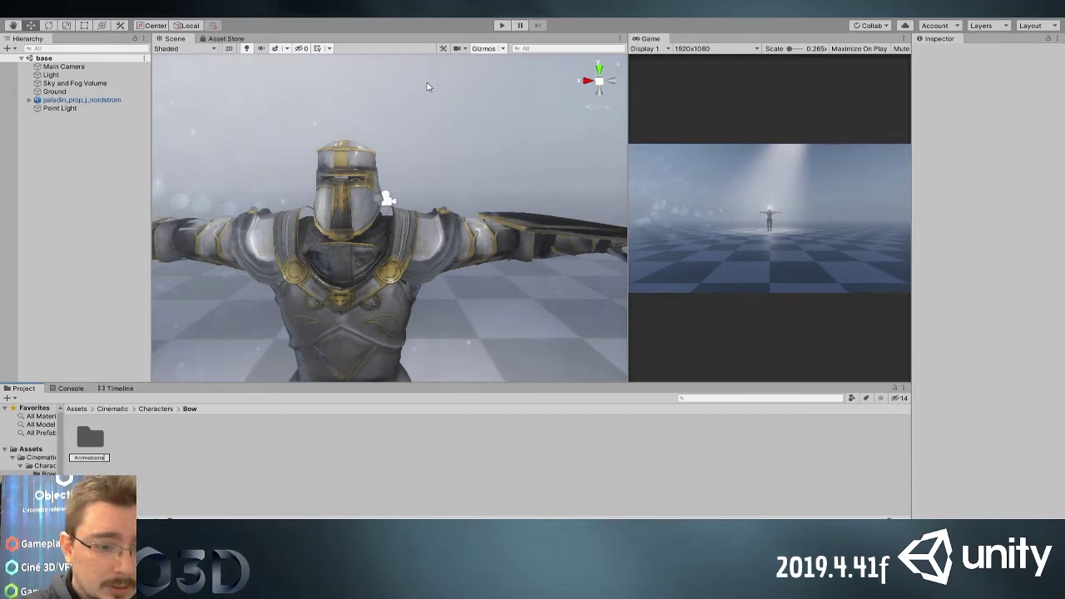
{"action": "key", "text": "Return"}
{"action": "key", "text": "Return"}
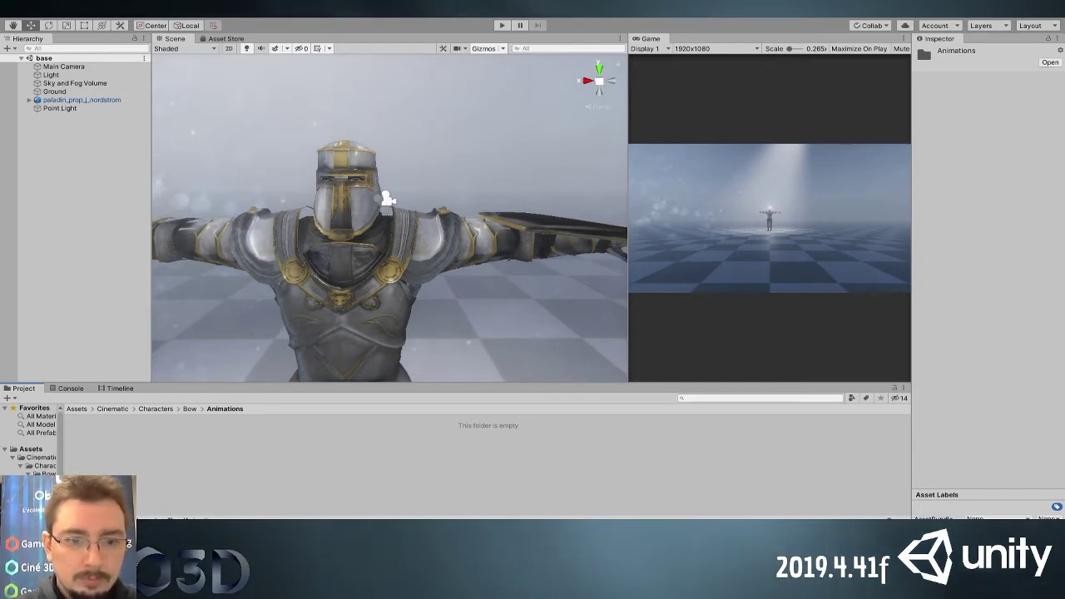
Import the erika_archer_bow_arrow model and its standing animation files into the Animations folder and clear the Console
{"action": "key", "text": "alt"}
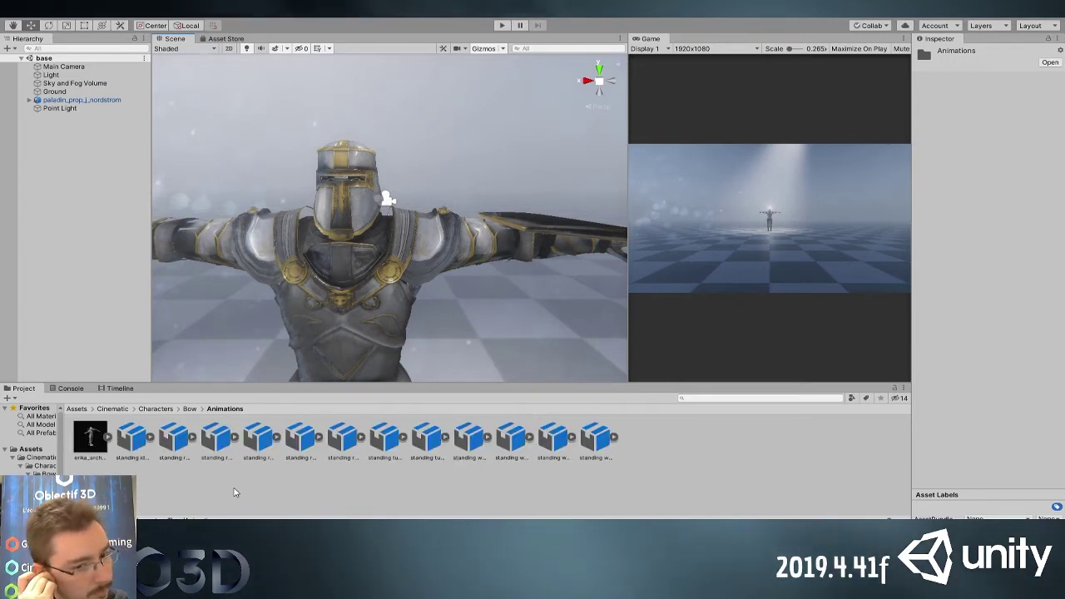
{"action": "left_click", "coordinate": [91, 439]}
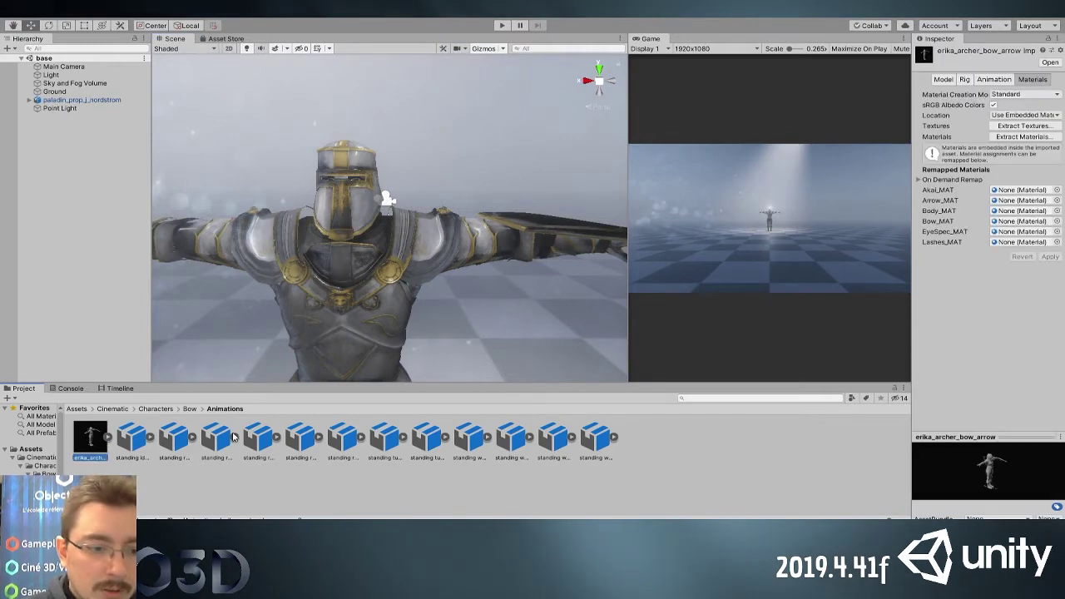
{"action": "left_click", "coordinate": [71, 389]}
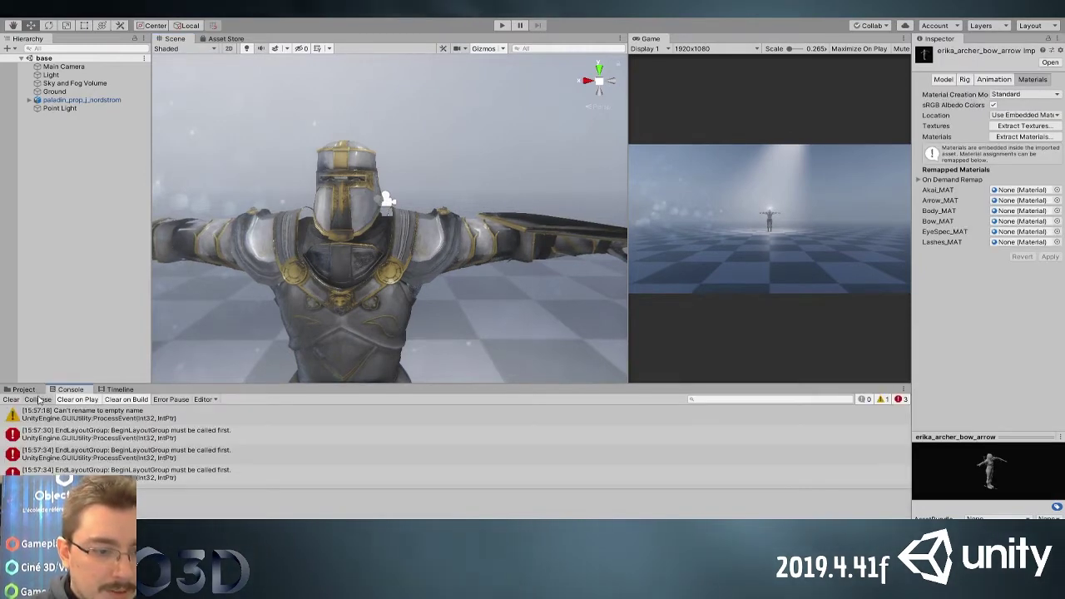
{"action": "left_click", "coordinate": [11, 399]}
{"action": "left_click", "coordinate": [23, 388]}
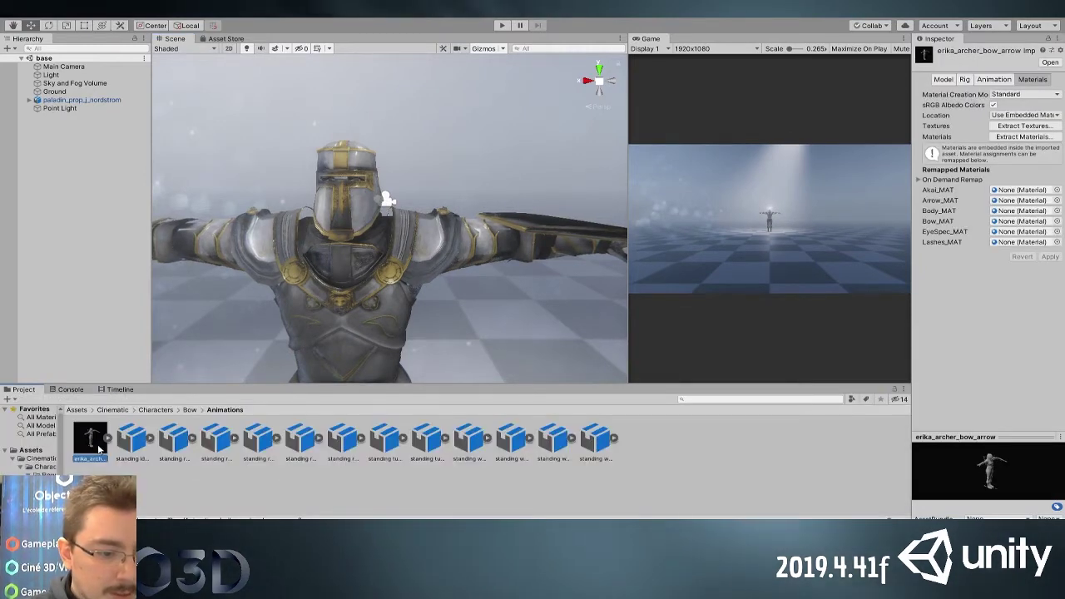
Move erika_archer_bow_arrow into the Bow folder and place the archer in the scene beside the knight at about X -1.83
{"action": "left_click", "coordinate": [46, 476]}
{"action": "left_click_drag", "start_coordinate": [139, 445], "coordinate": [98, 258]}
{"action": "scroll", "coordinate": [160, 237], "scroll_direction": "down", "scroll_amount": 5}
{"action": "left_click_drag", "start_coordinate": [352, 225], "coordinate": [523, 226]}
{"action": "middle_click_drag", "start_coordinate": [523, 227], "coordinate": [391, 265]}
{"action": "left_click_drag", "start_coordinate": [391, 265], "coordinate": [401, 265]}
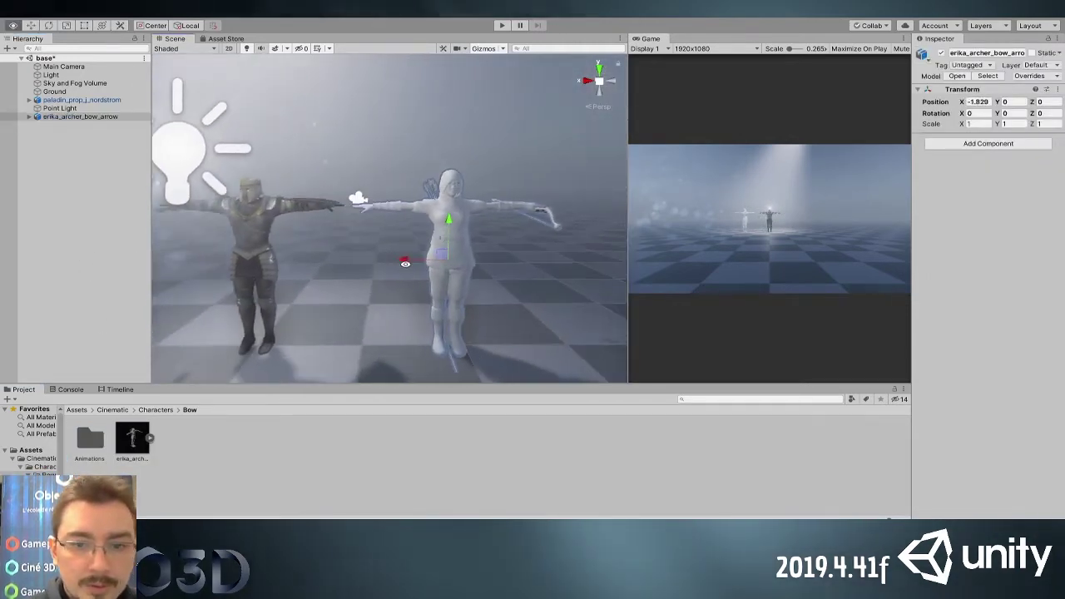
Create a folder named Materials inside the Bow folder and open it
{"action": "left_click", "coordinate": [142, 431]}
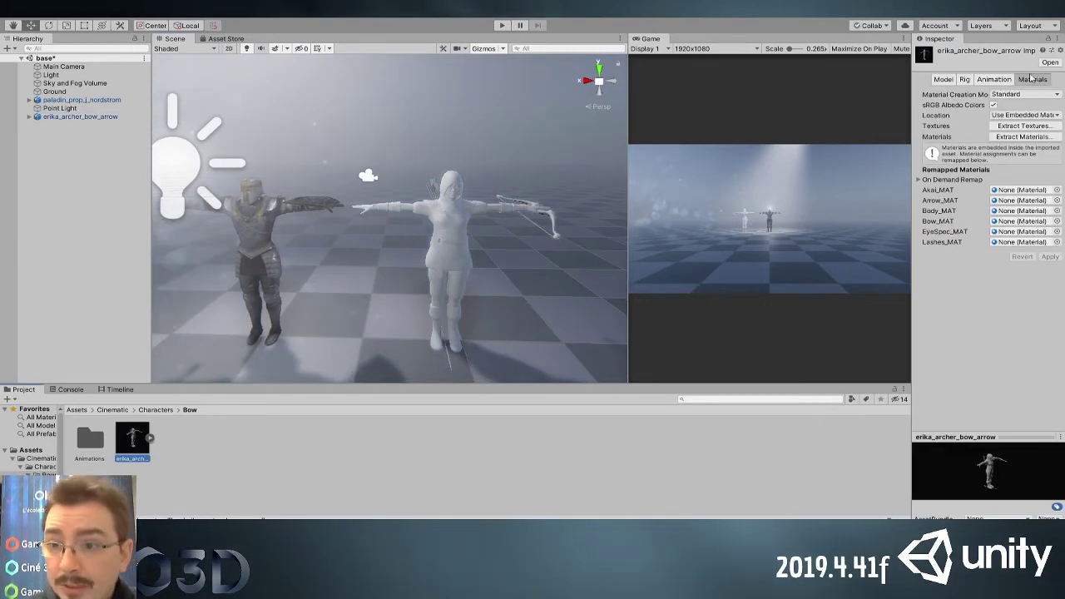
{"action": "left_click", "coordinate": [178, 442]}
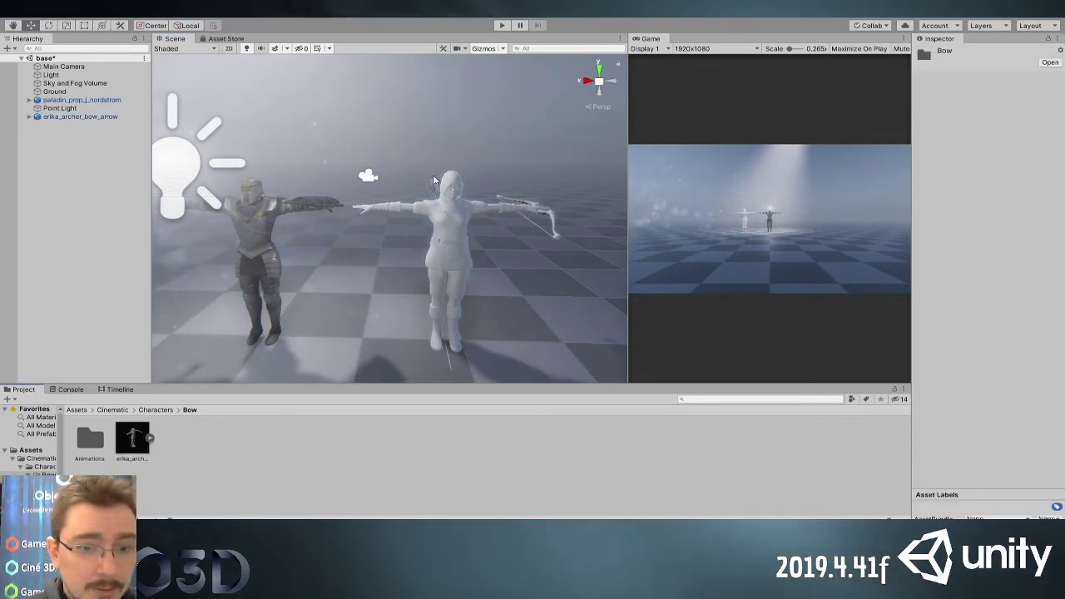
{"action": "key", "text": "ctrl+shift+n"}
{"action": "type", "text": "Aterials"}
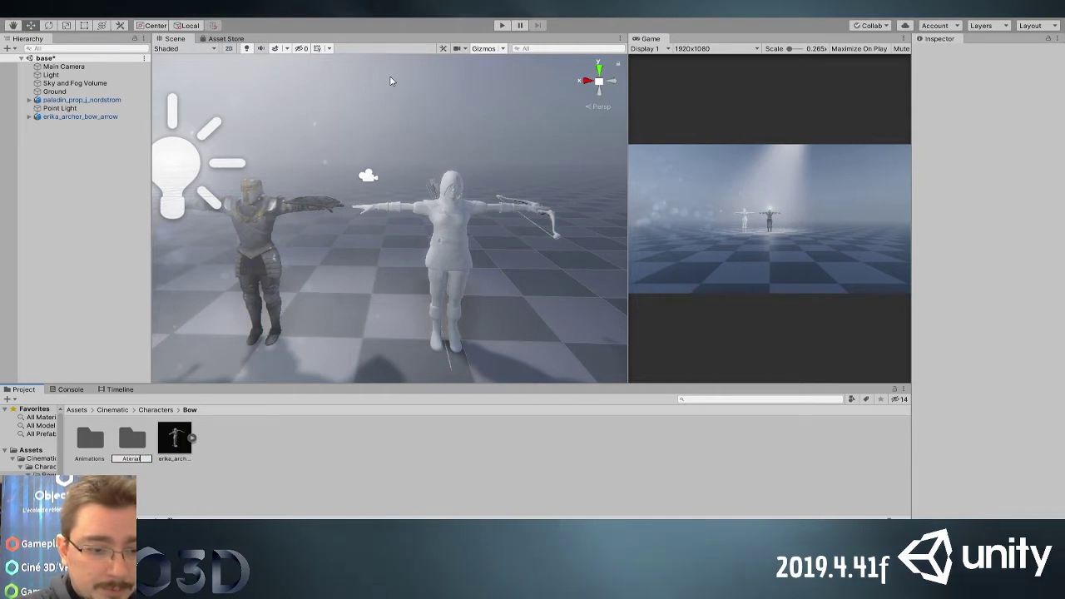
{"action": "key", "text": "Return"}
{"action": "double_click", "coordinate": [133, 438]}
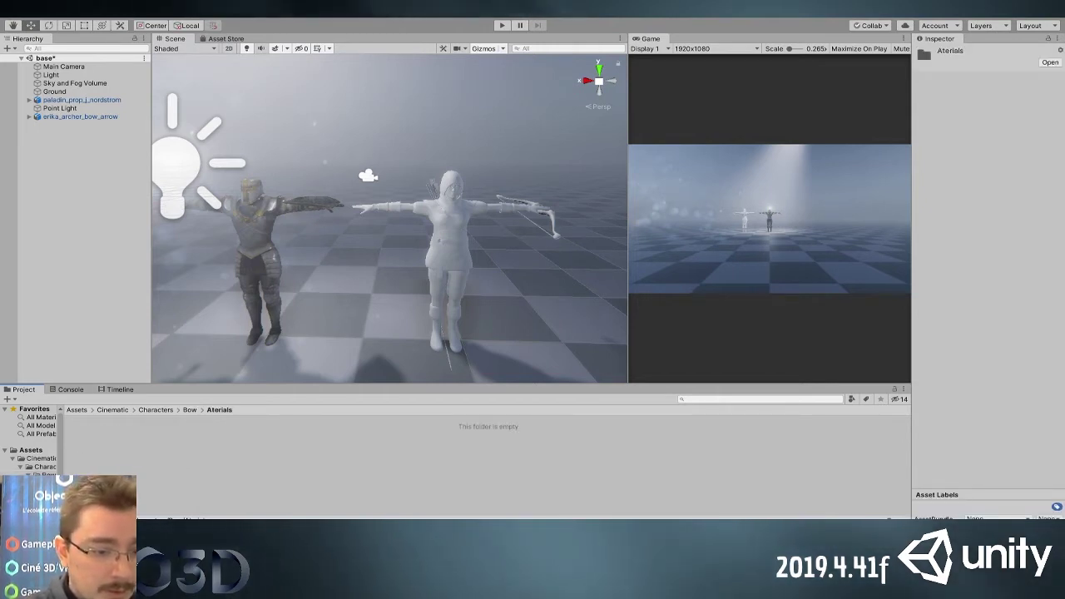
{"action": "key", "text": "F2"}
{"action": "key", "text": "Home"}
{"action": "type", "text": "M"}
{"action": "key", "text": "Return"}
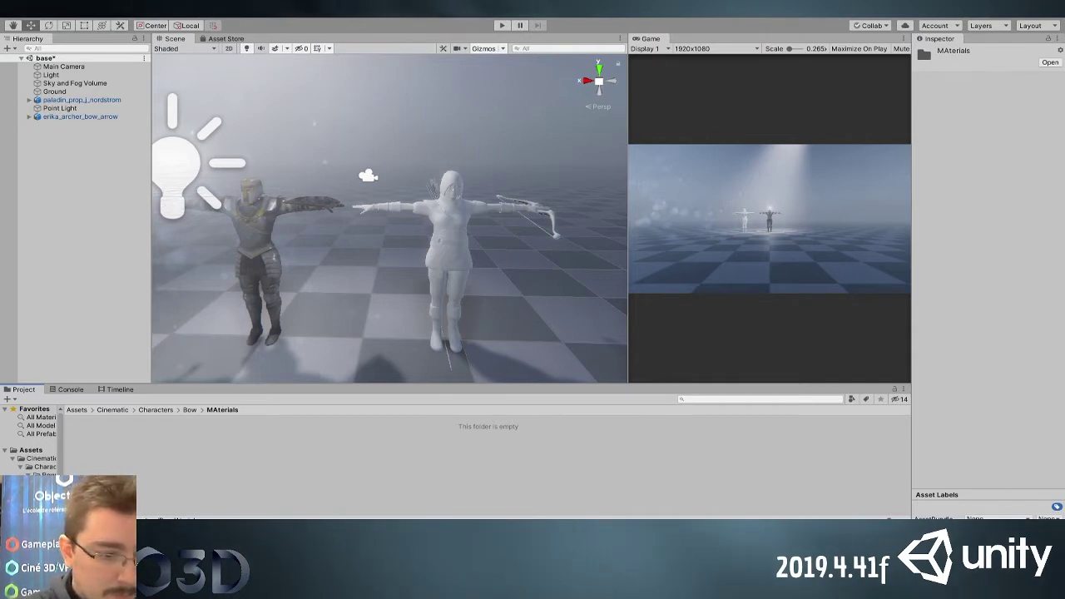
{"action": "key", "text": "F2"}
{"action": "type", "text": "Materials"}
{"action": "key", "text": "Return"}
{"action": "right_click", "coordinate": [222, 453]}
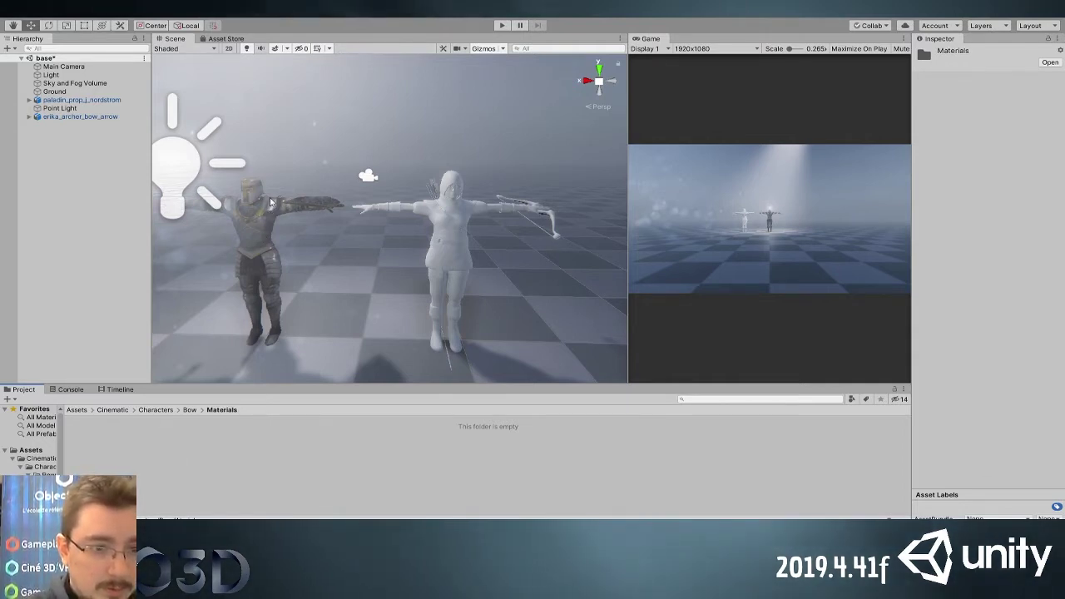
{"action": "left_click", "coordinate": [387, 259]}
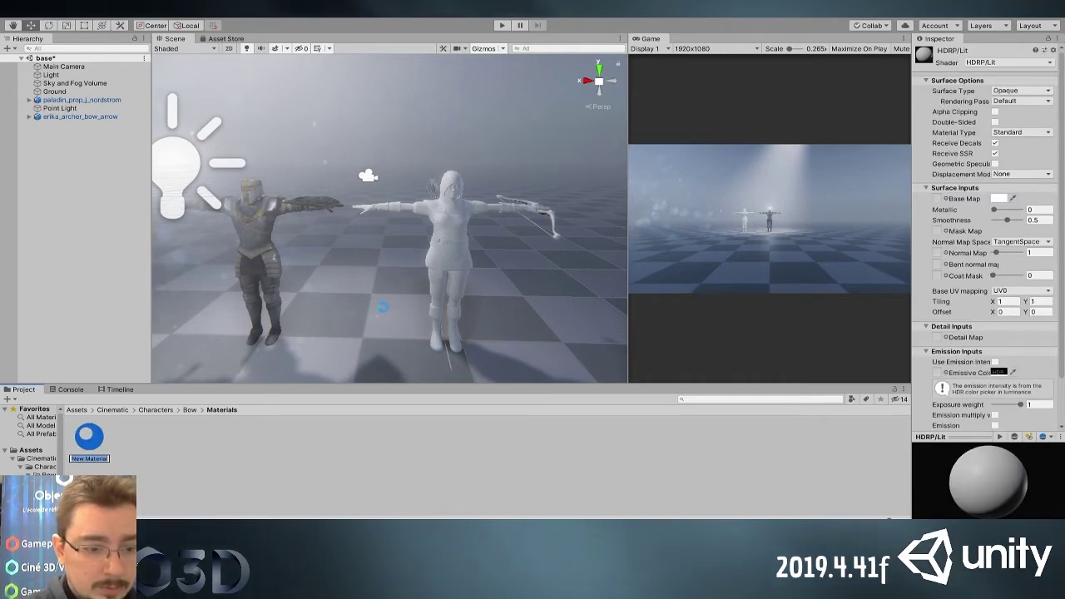
{"action": "left_click", "coordinate": [178, 488]}
{"action": "left_click", "coordinate": [93, 440]}
{"action": "key", "text": "Delete"}
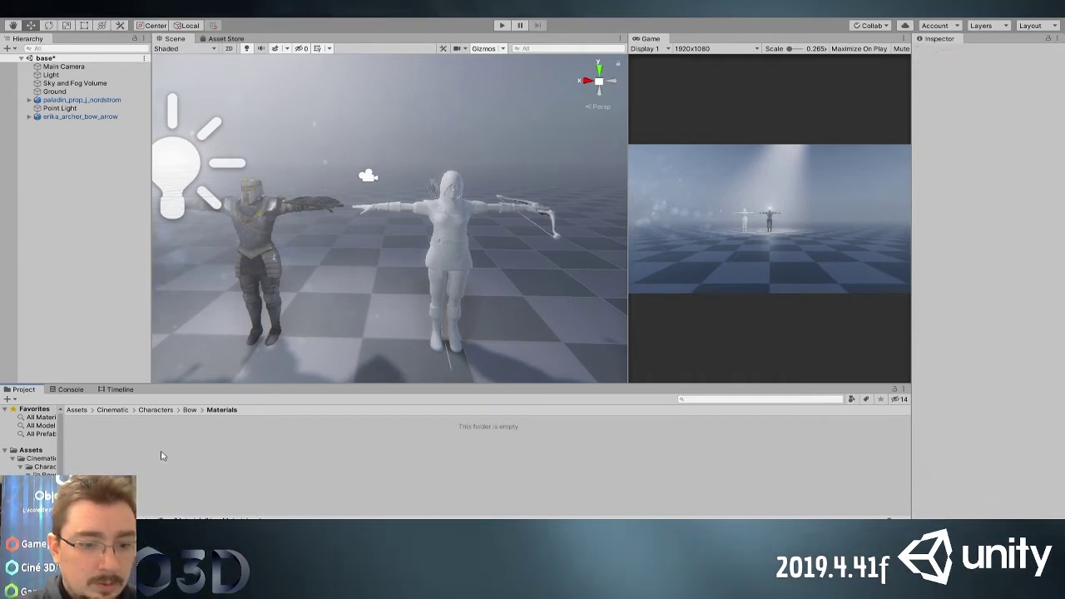
Create a Textures folder inside the archer's Materials folder
{"action": "right_click", "coordinate": [161, 454]}
{"action": "left_click", "coordinate": [356, 84]}
{"action": "type", "text": "Textures"}
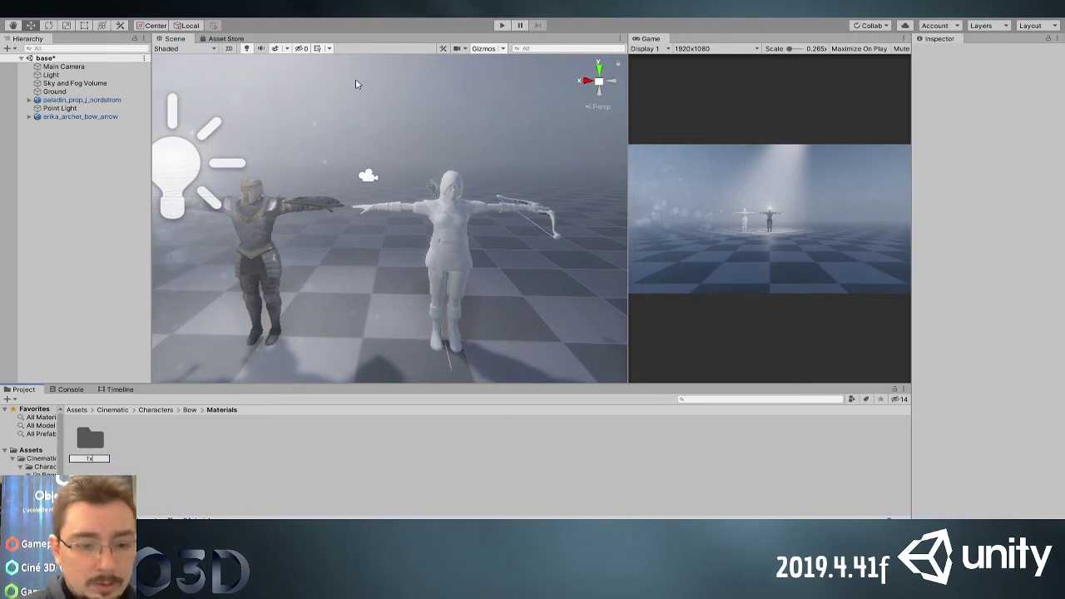
{"action": "key", "text": "Return"}
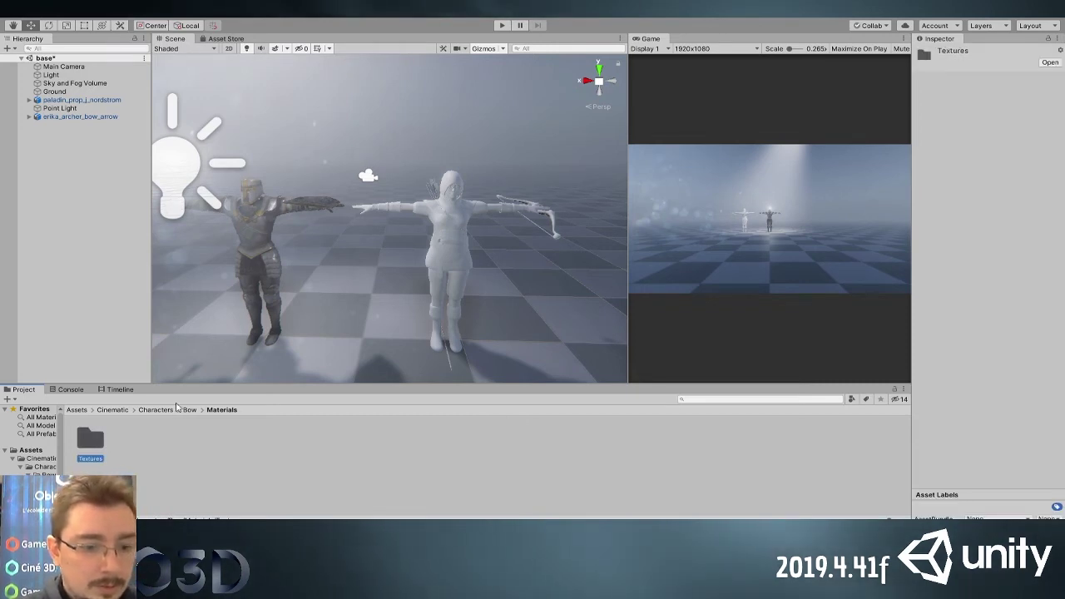
Extract the embedded textures and materials of the erika_archer_bow_arrow model in the Bow folder
{"action": "left_click", "coordinate": [190, 409]}
{"action": "left_click", "coordinate": [174, 441]}
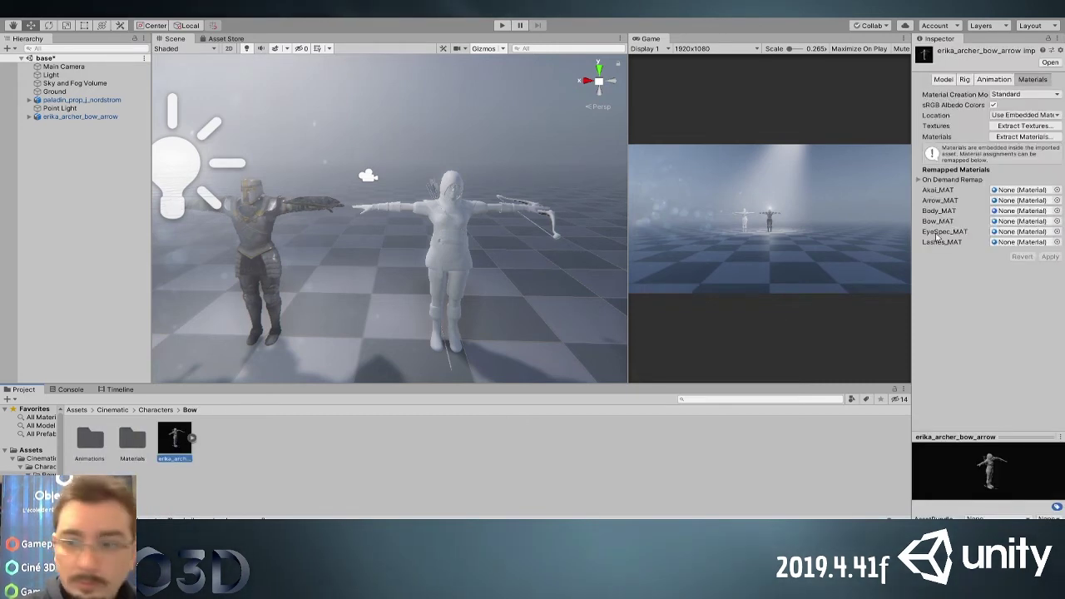
{"action": "left_click", "coordinate": [1023, 125]}
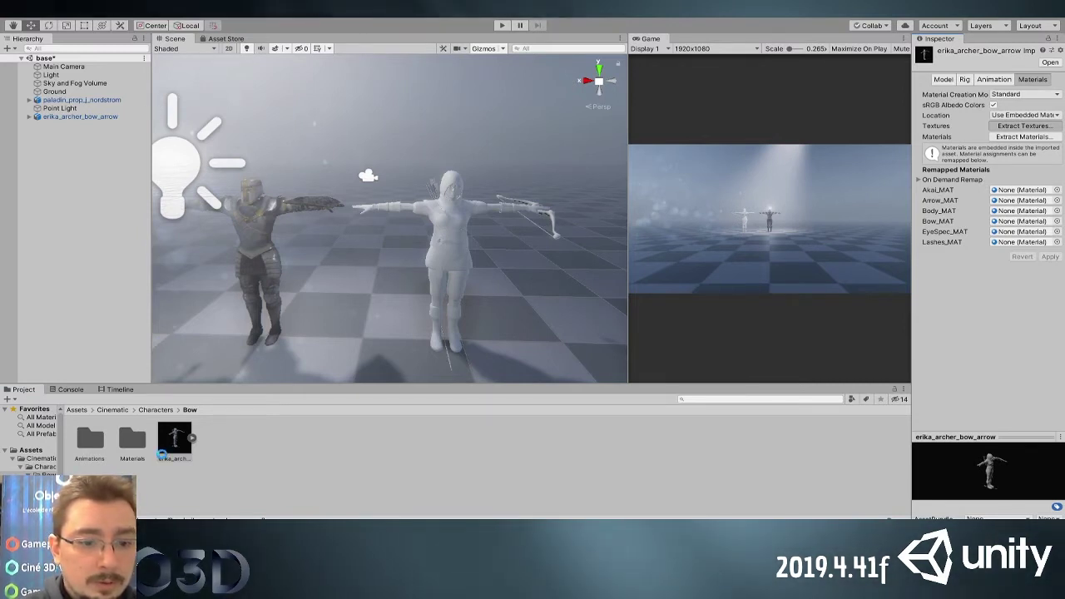
{"action": "left_click", "coordinate": [1028, 136]}
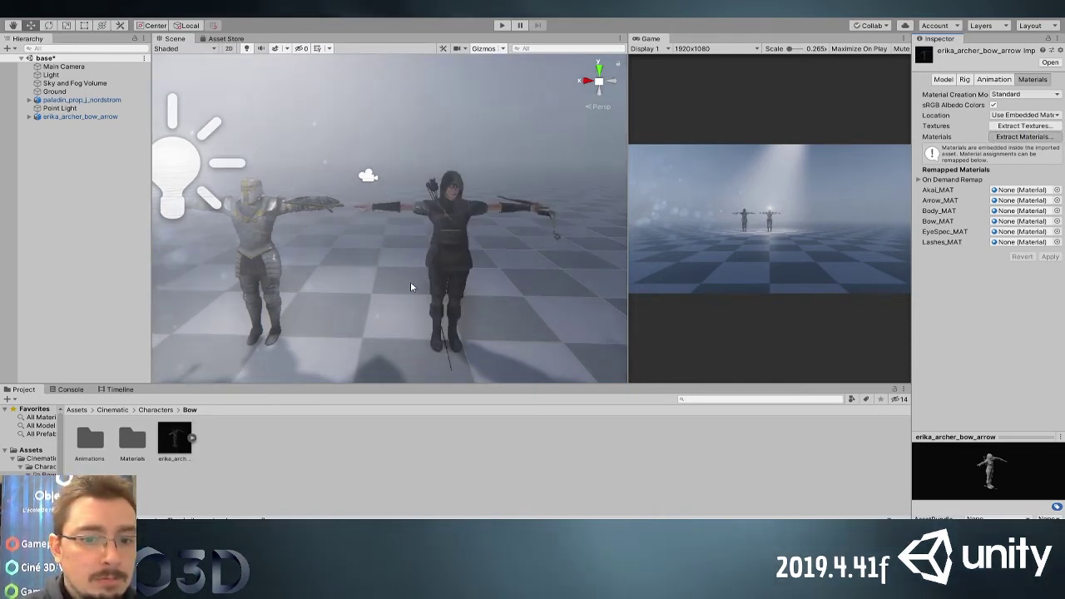
Set the Sky and Fog Volume's Ambient Occlusion intensity to about 0.48 and its direct lighting strength to about 0.495
{"action": "scroll", "coordinate": [493, 232], "scroll_direction": "up", "scroll_amount": 8}
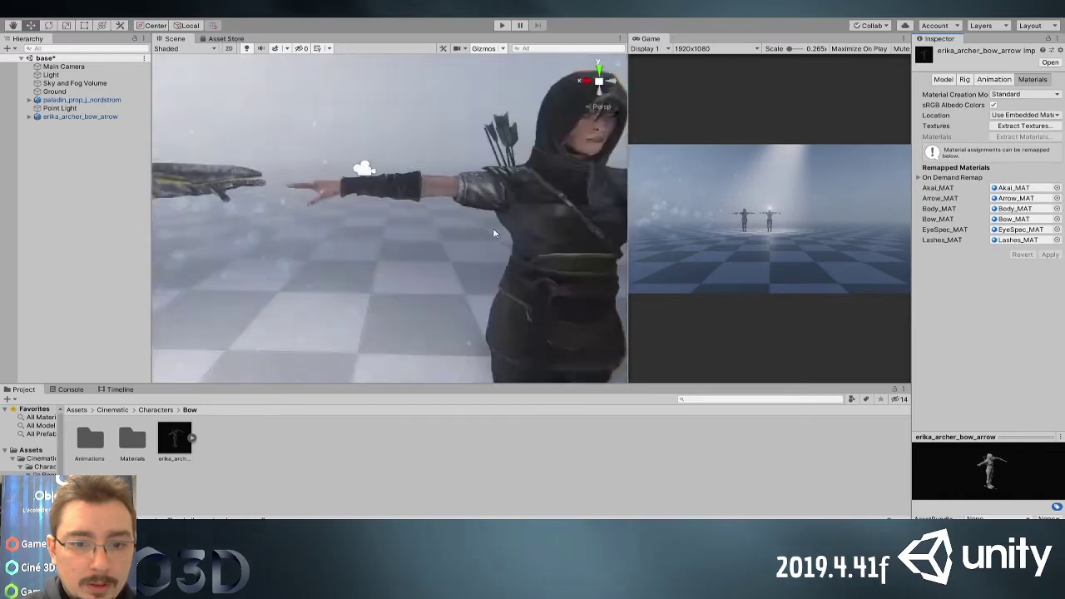
{"action": "left_click_drag", "start_coordinate": [464, 247], "coordinate": [402, 271], "text": "alt"}
{"action": "right_click_drag", "start_coordinate": [401, 270], "coordinate": [397, 226], "text": "alt"}
{"action": "left_click_drag", "start_coordinate": [397, 226], "coordinate": [353, 241], "text": "alt"}
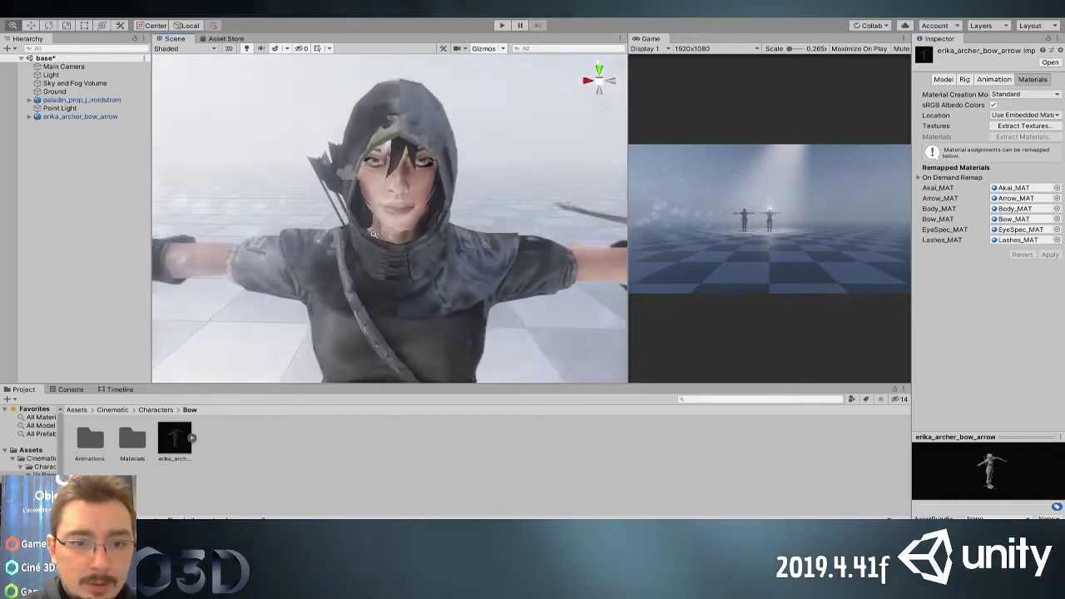
{"action": "right_click_drag", "start_coordinate": [411, 308], "coordinate": [379, 292], "text": "alt"}
{"action": "left_click_drag", "start_coordinate": [378, 291], "coordinate": [462, 298], "text": "alt"}
{"action": "scroll", "coordinate": [463, 298], "scroll_direction": "down", "scroll_amount": 2}
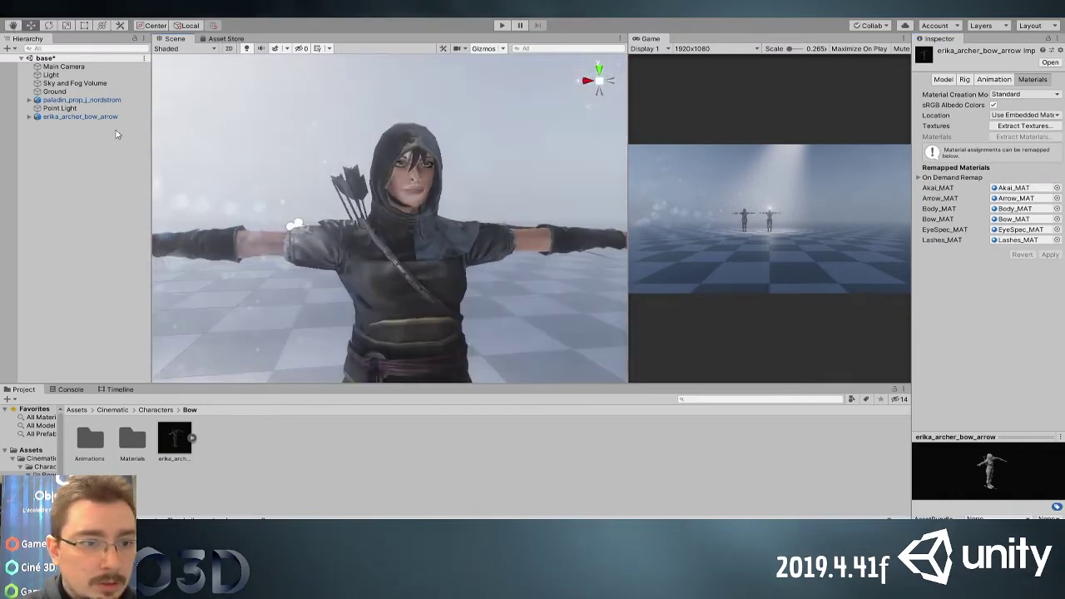
{"action": "left_click", "coordinate": [51, 83]}
{"action": "scroll", "coordinate": [982, 366], "scroll_direction": "down", "scroll_amount": 5}
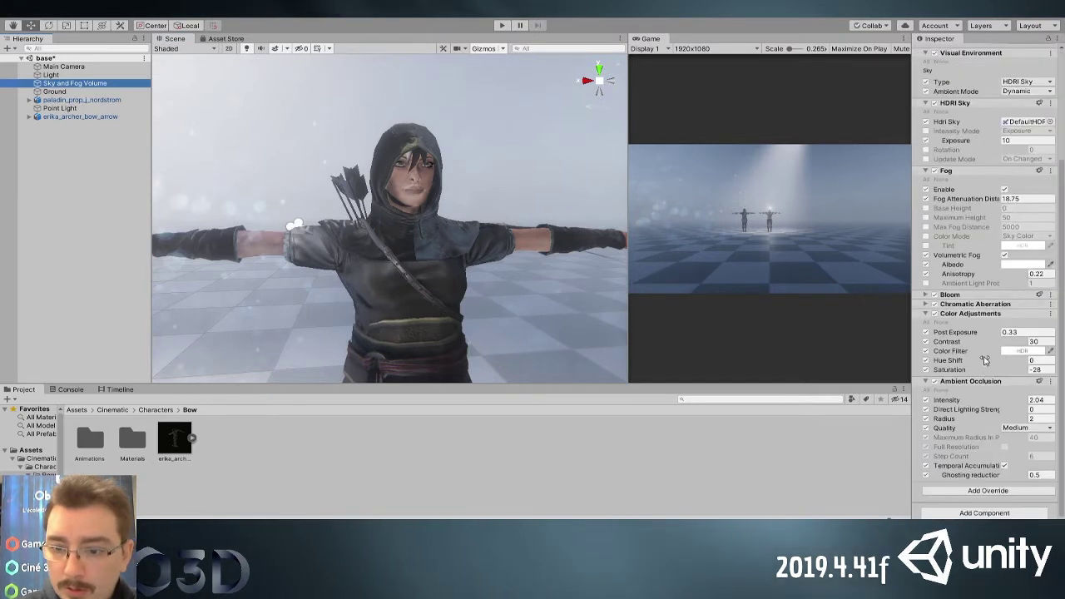
{"action": "left_click_drag", "start_coordinate": [986, 405], "coordinate": [861, 415]}
{"action": "left_click_drag", "start_coordinate": [956, 410], "coordinate": [981, 419]}
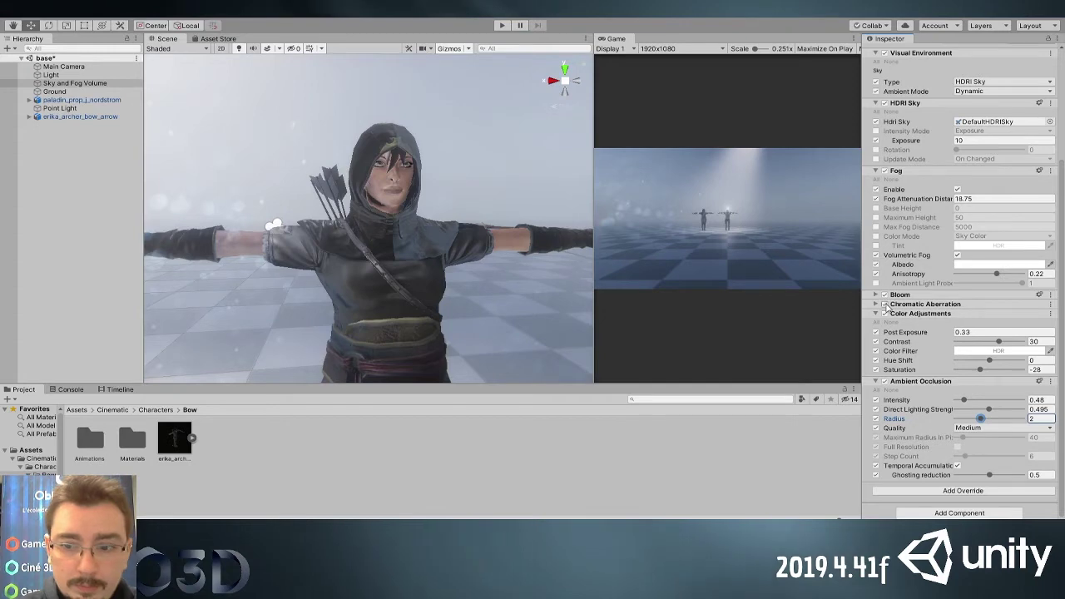
Compare the archer's look with the Fog and HDRI Sky overrides switched off and on
{"action": "left_click", "coordinate": [884, 171]}
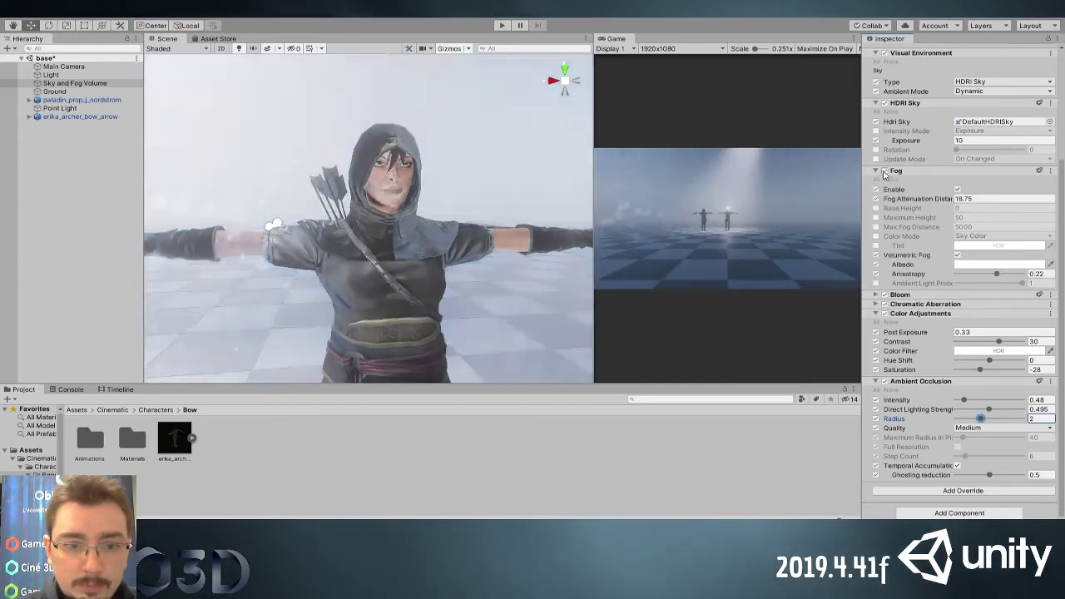
{"action": "left_click", "coordinate": [885, 171]}
{"action": "left_click", "coordinate": [884, 102]}
{"action": "left_click", "coordinate": [884, 102]}
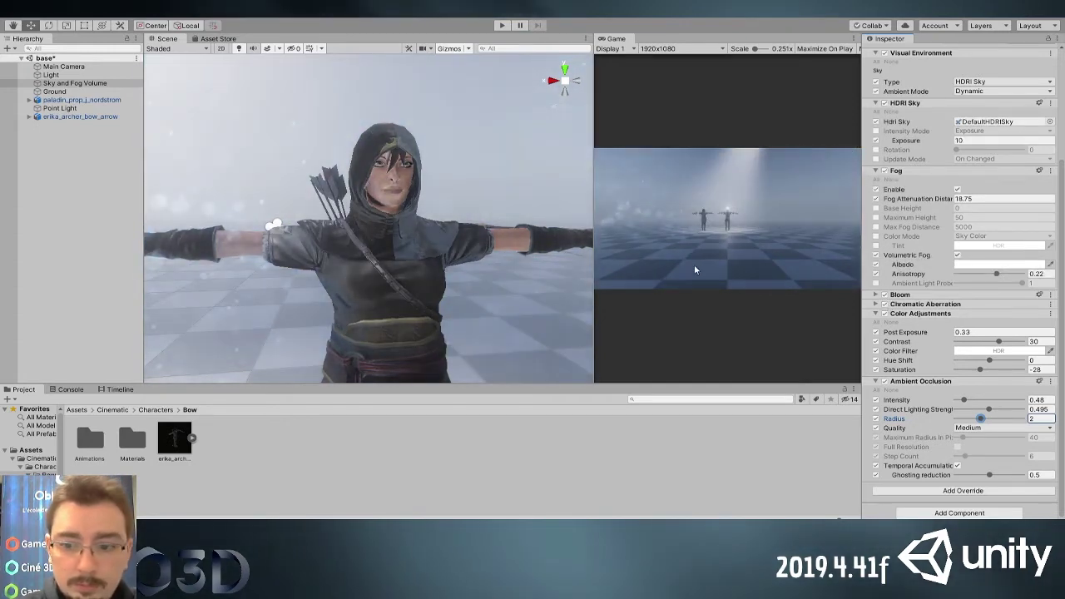
Try an Ambient Occlusion ghosting reduction of 1 and undo it
{"action": "left_click", "coordinate": [1035, 474]}
{"action": "type", "text": "1"}
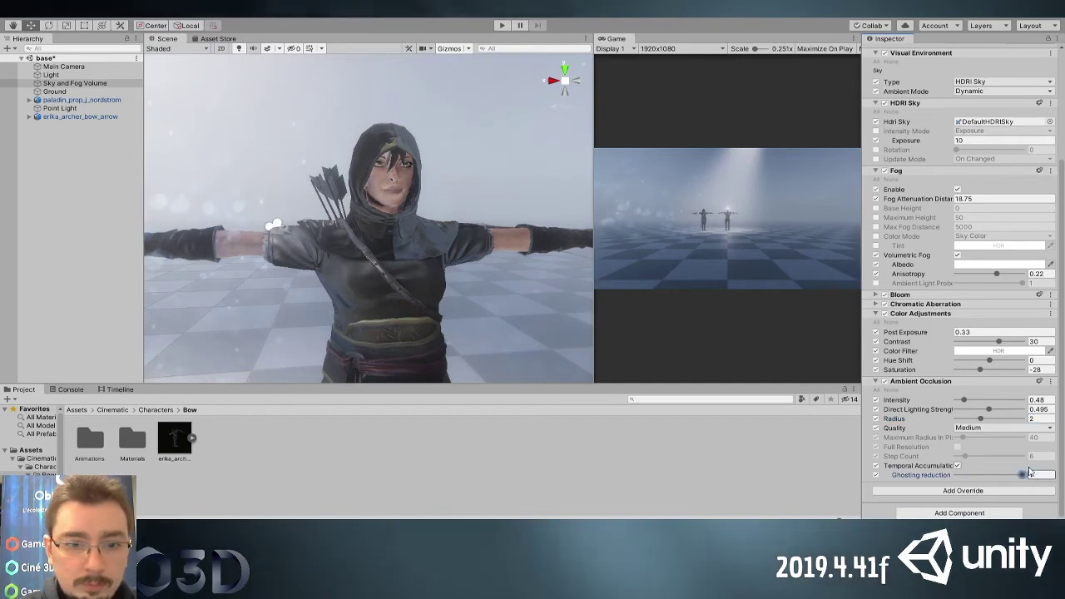
{"action": "key", "text": "ctrl+z"}
{"action": "left_click", "coordinate": [975, 476]}
Save the base scene
{"action": "right_click_drag", "start_coordinate": [416, 204], "coordinate": [404, 195]}
{"action": "key", "text": "s"}
{"action": "key", "text": "ctrl+s"}
Open the archer's Materials folder and set Akai_MAT's smoothness to about 0.443 and its metallic value to 0
{"action": "left_click_drag", "start_coordinate": [420, 238], "coordinate": [220, 254], "text": "alt"}
{"action": "left_click", "coordinate": [128, 442]}
{"action": "double_click", "coordinate": [127, 442]}
{"action": "left_click", "coordinate": [132, 440]}
{"action": "right_click_drag", "start_coordinate": [337, 274], "coordinate": [353, 251], "text": "alt"}
{"action": "left_click_drag", "start_coordinate": [353, 251], "coordinate": [279, 266], "text": "alt"}
{"action": "mouse_move", "coordinate": [984, 221]}
{"action": "left_mouse_down"}
{"action": "mouse_move", "coordinate": [1011, 222]}
{"action": "mouse_move", "coordinate": [979, 222]}
{"action": "left_mouse_up"}
{"action": "left_click_drag", "start_coordinate": [430, 221], "coordinate": [611, 178], "text": "alt"}
{"action": "mouse_move", "coordinate": [947, 210]}
{"action": "left_mouse_down"}
{"action": "mouse_move", "coordinate": [962, 211]}
{"action": "mouse_move", "coordinate": [944, 211]}
{"action": "left_mouse_up"}
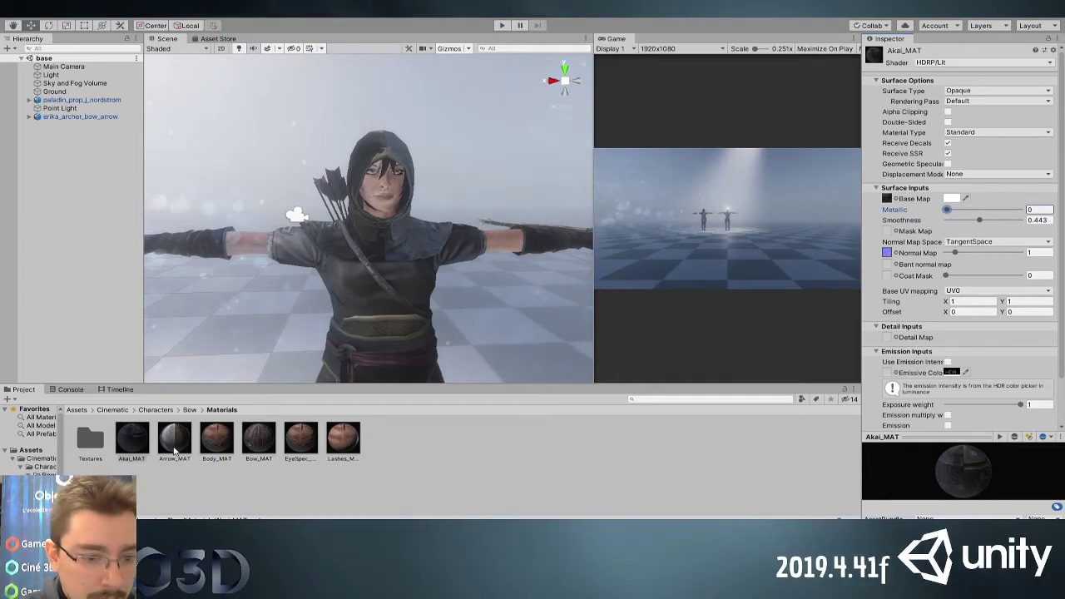
Reduce the smoothness of the archer's Body_MAT and set the surface type of EyeSpec_MAT to Transparent
{"action": "left_click", "coordinate": [174, 450]}
{"action": "left_click", "coordinate": [216, 441]}
{"action": "left_click_drag", "start_coordinate": [983, 224], "coordinate": [946, 223]}
{"action": "left_click_drag", "start_coordinate": [382, 199], "coordinate": [358, 199], "text": "alt"}
{"action": "left_click", "coordinate": [306, 441]}
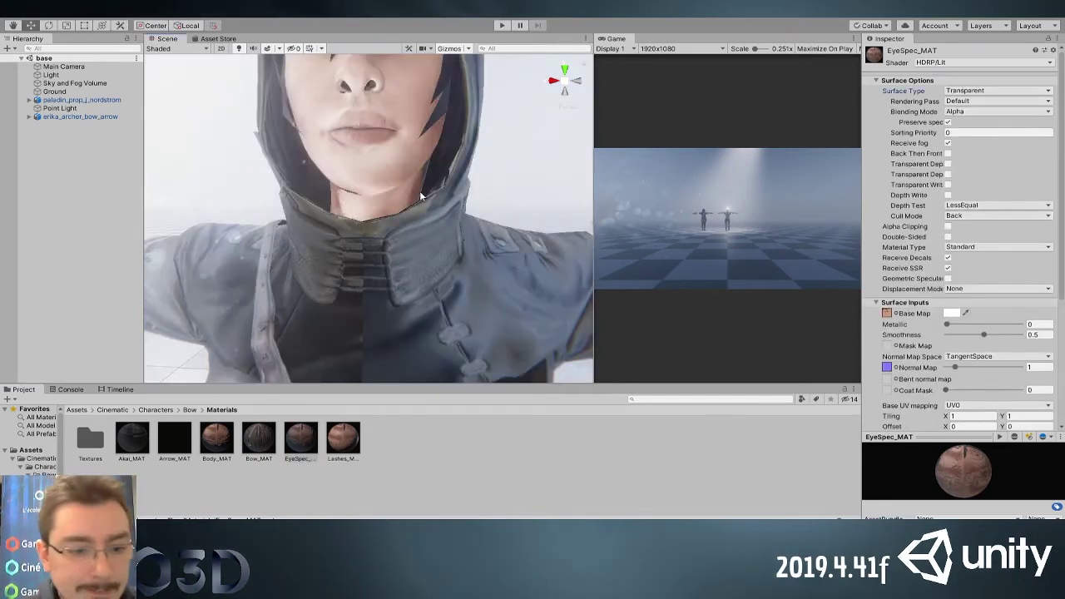
Duplicate the knight's point light, move the copy along X to the archer, and select both point lights
{"action": "left_click_drag", "start_coordinate": [416, 191], "coordinate": [321, 287], "text": "alt"}
{"action": "scroll", "coordinate": [320, 287], "scroll_direction": "down", "scroll_amount": 6}
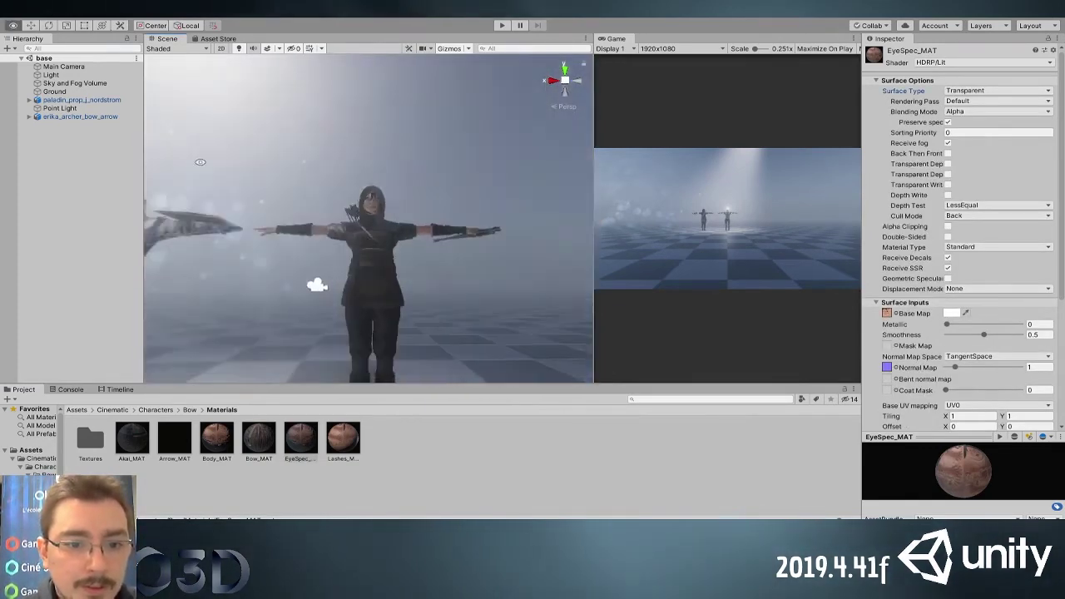
{"action": "scroll", "coordinate": [292, 252], "scroll_direction": "down", "scroll_amount": 5}
{"action": "left_click_drag", "start_coordinate": [292, 252], "coordinate": [351, 286], "text": "alt"}
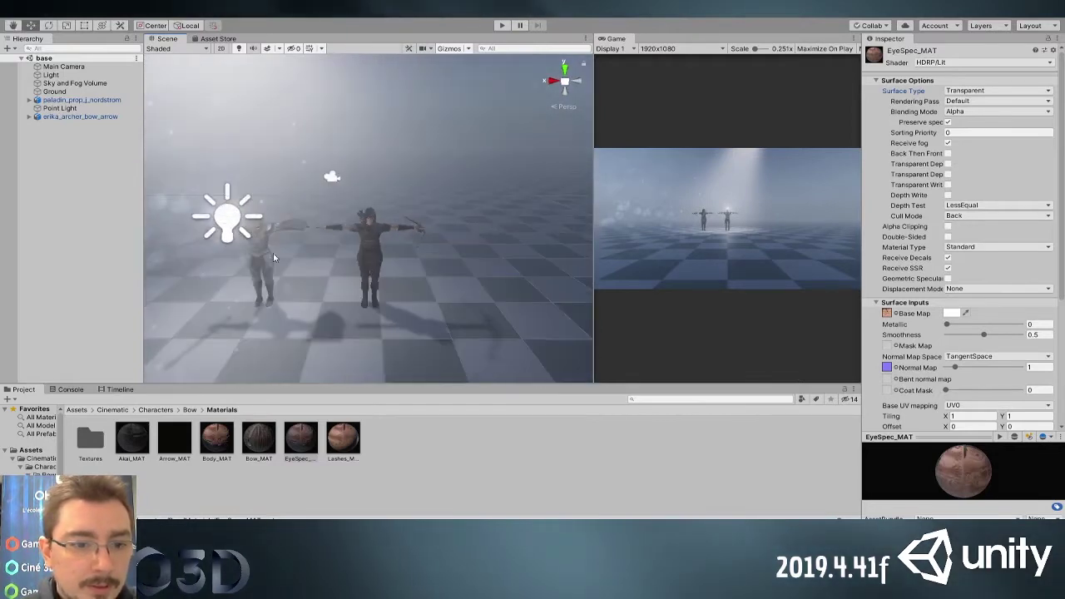
{"action": "left_click", "coordinate": [75, 179]}
{"action": "left_click", "coordinate": [60, 109]}
{"action": "key", "text": "ctrl+d"}
{"action": "left_click_drag", "start_coordinate": [200, 220], "coordinate": [354, 220]}
{"action": "left_click", "coordinate": [60, 108], "text": "ctrl"}
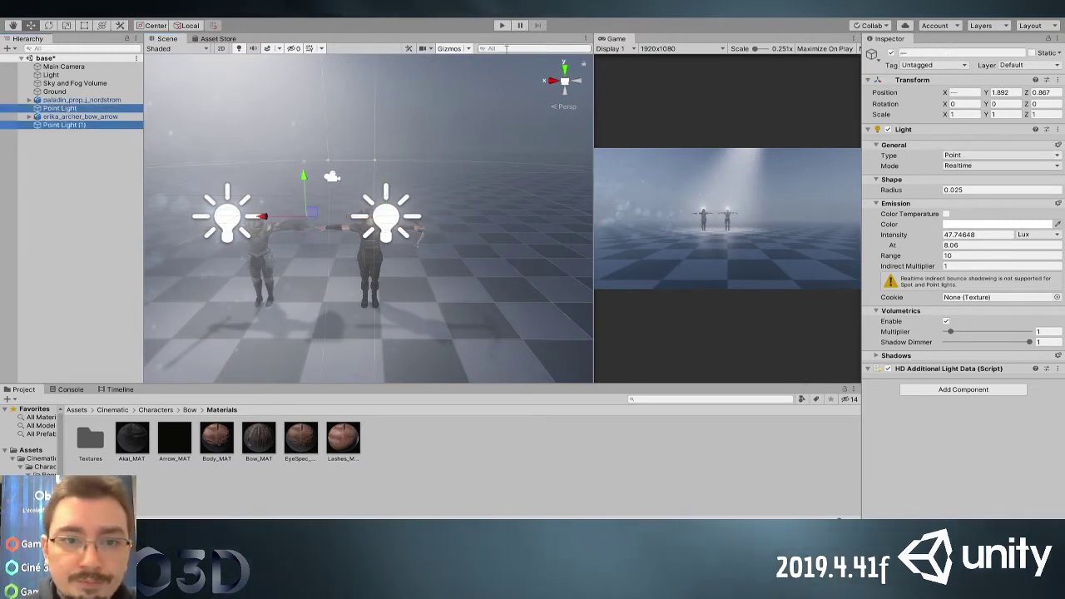
Reduce the size of the 3D gizmo icons in the scene view and deselect the lights
{"action": "left_click", "coordinate": [468, 50]}
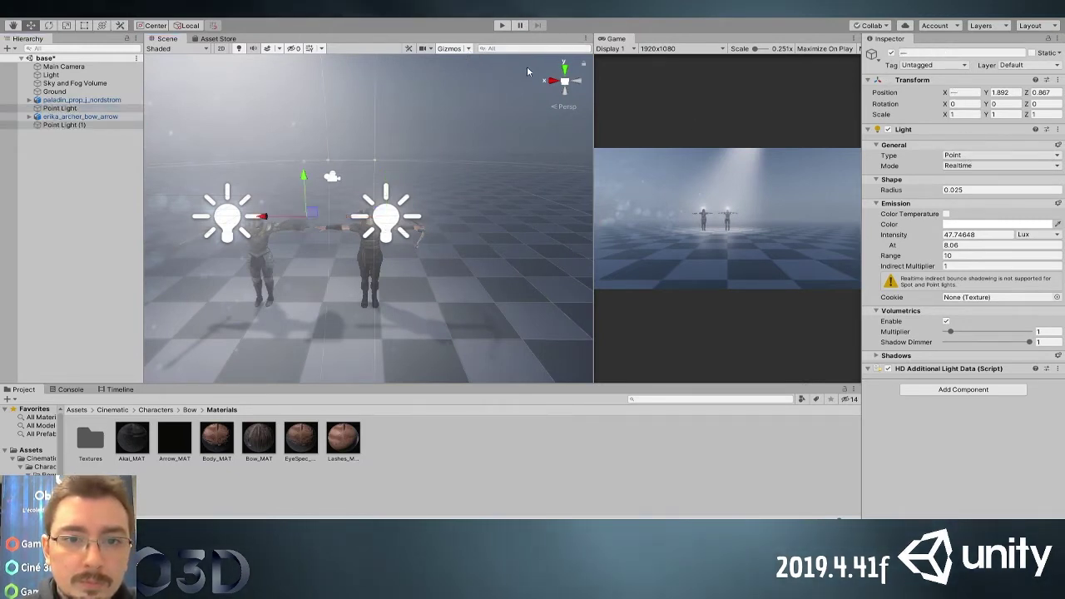
{"action": "left_click_drag", "start_coordinate": [526, 67], "coordinate": [512, 64]}
{"action": "left_click", "coordinate": [398, 148]}
{"action": "scroll", "coordinate": [349, 187], "scroll_direction": "up", "scroll_amount": 8}
{"action": "left_click_drag", "start_coordinate": [349, 186], "coordinate": [332, 173], "text": "alt"}
{"action": "right_click_drag", "start_coordinate": [332, 173], "coordinate": [458, 193]}
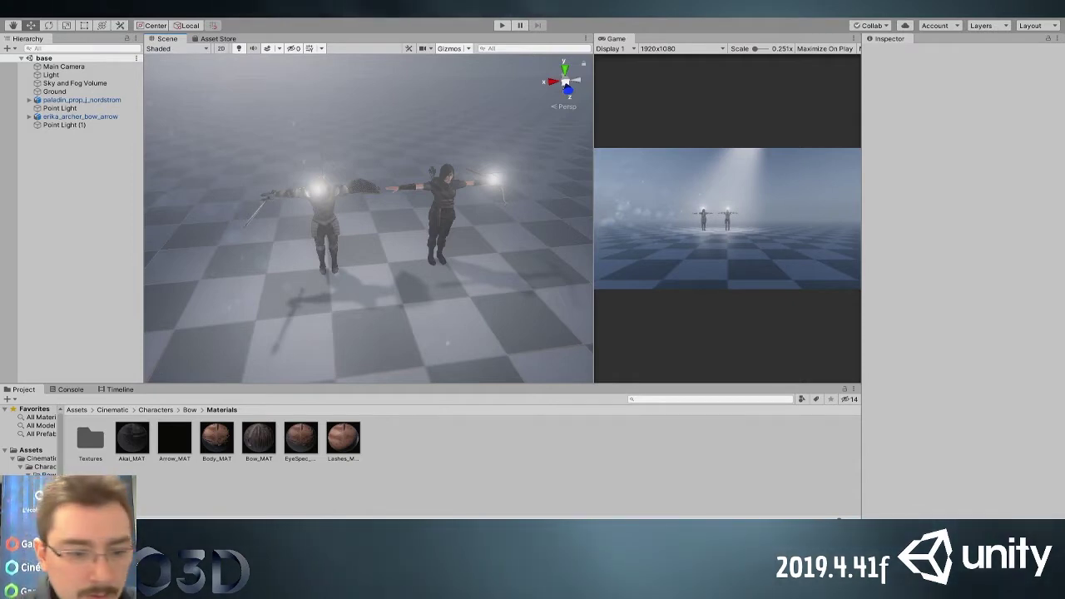
Create a folder named Creature inside the Characters folder and open it
{"action": "left_click", "coordinate": [153, 410]}
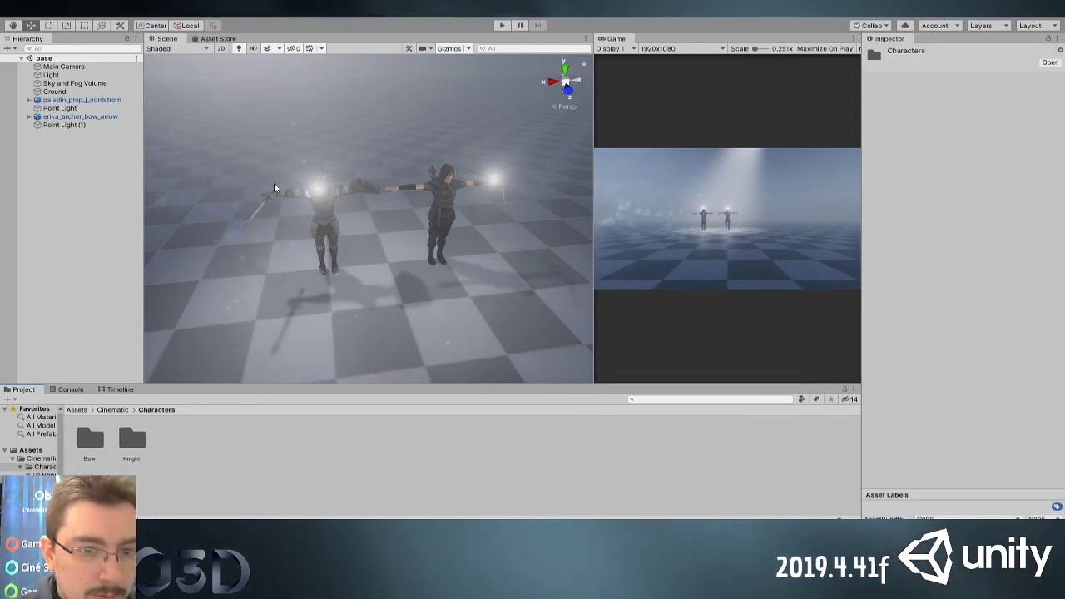
{"action": "key", "text": "ctrl+shift+n"}
{"action": "type", "text": "Cr"}
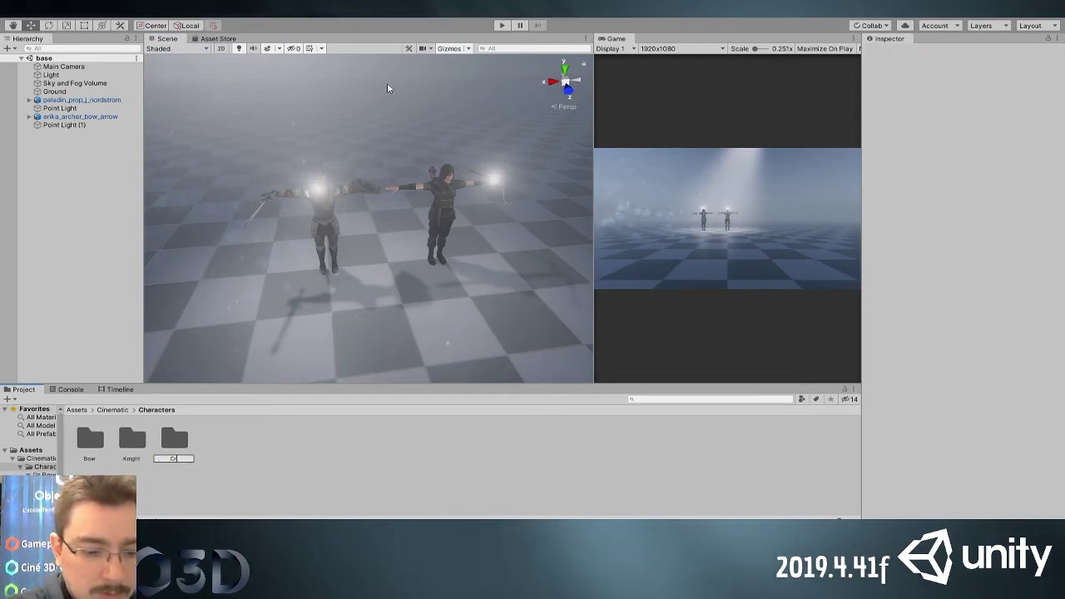
{"action": "type", "text": "eature"}
{"action": "key", "text": "Return"}
{"action": "key", "text": "Return"}
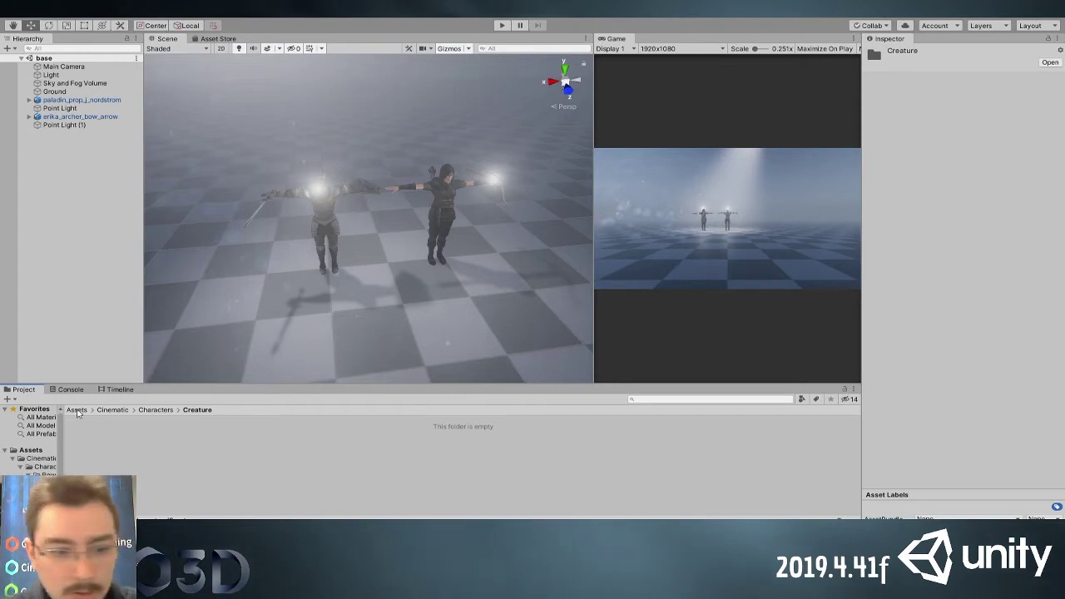
Create a folder named Animation inside the Creature folder and open it
{"action": "key", "text": "ctrl+shift+n"}
{"action": "type", "text": "Animation"}
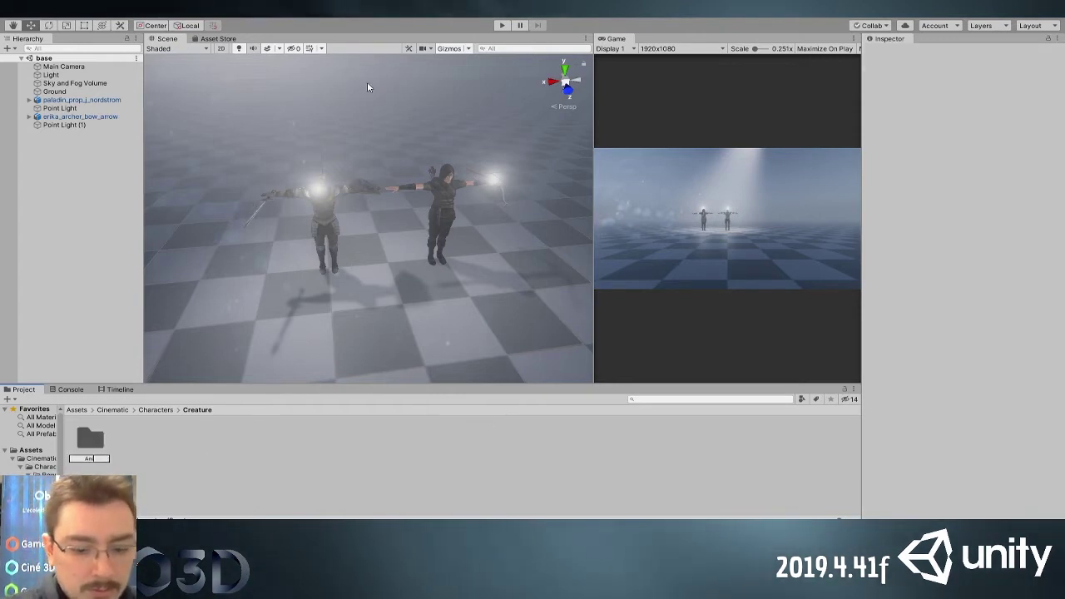
{"action": "key", "text": "Return"}
{"action": "key", "text": "Return"}
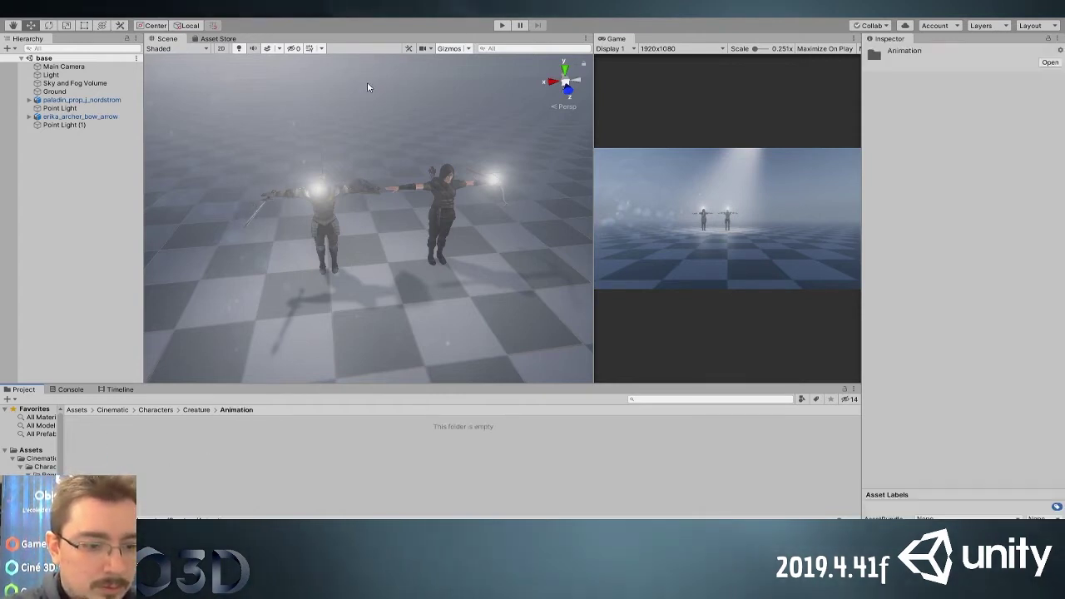
Rename the creature's Animation folder as Animations and open it
{"action": "left_click", "coordinate": [197, 409]}
{"action": "key", "text": "Right"}
{"action": "type", "text": "s"}
{"action": "key", "text": "Return"}
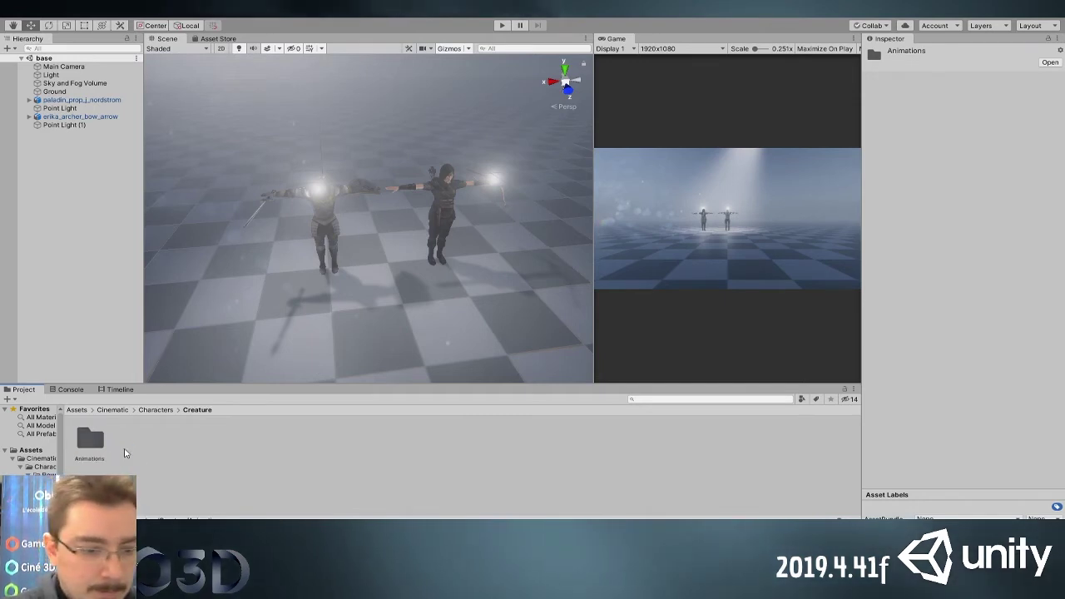
{"action": "left_click", "coordinate": [111, 439]}
{"action": "double_click", "coordinate": [98, 439]}
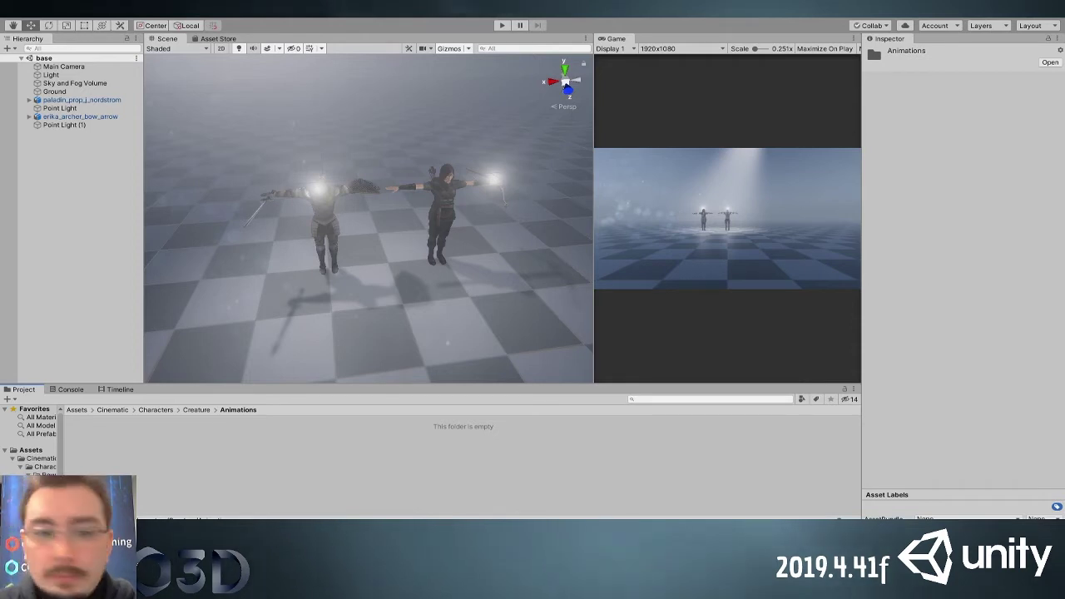
Extract the embedded materials and textures of the warrok_w_kurniawan model in the Creature folder
{"action": "left_click_drag", "start_coordinate": [407, 183], "coordinate": [333, 116], "text": "alt"}
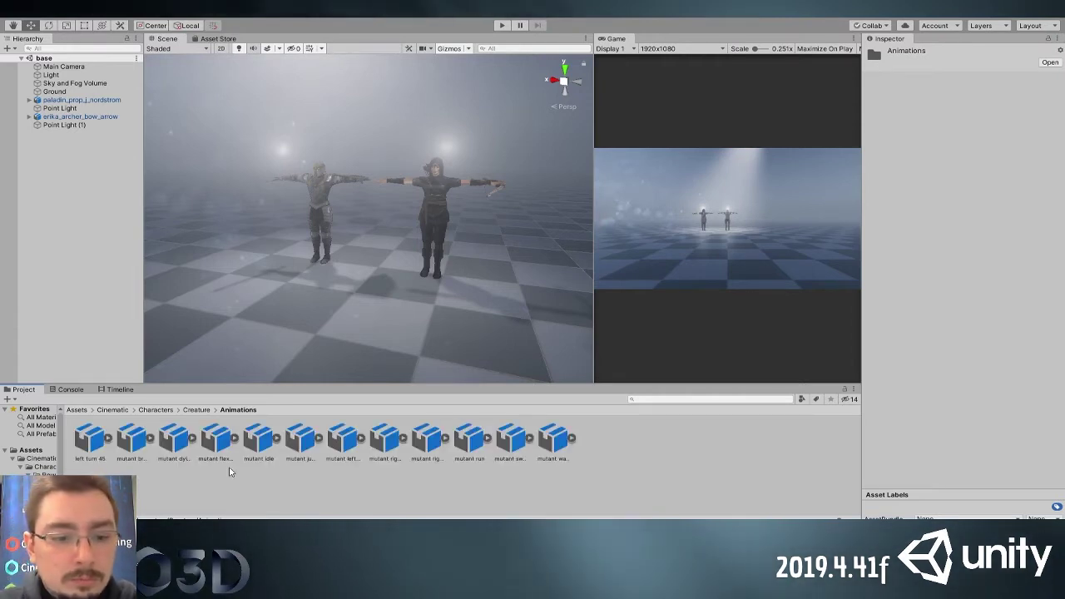
{"action": "left_click", "coordinate": [142, 477]}
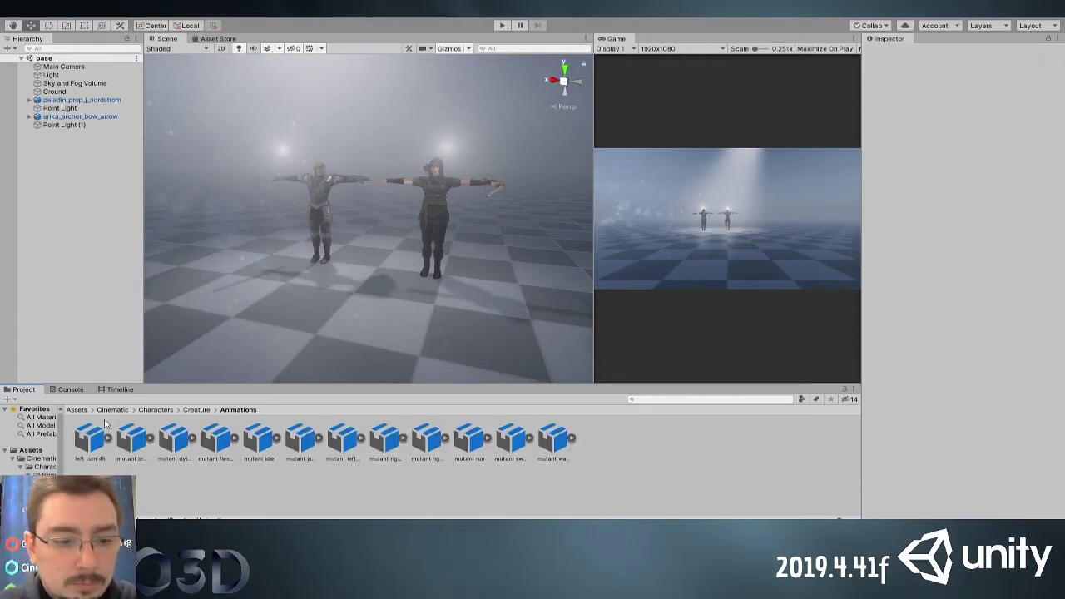
{"action": "left_click", "coordinate": [196, 410]}
{"action": "left_click", "coordinate": [174, 439]}
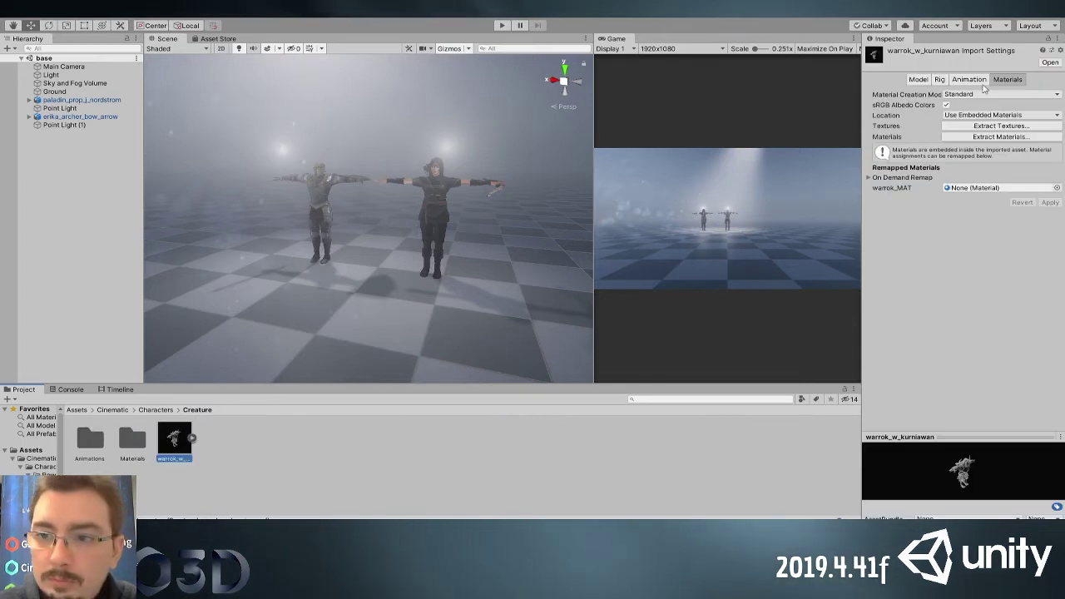
{"action": "left_click", "coordinate": [991, 138]}
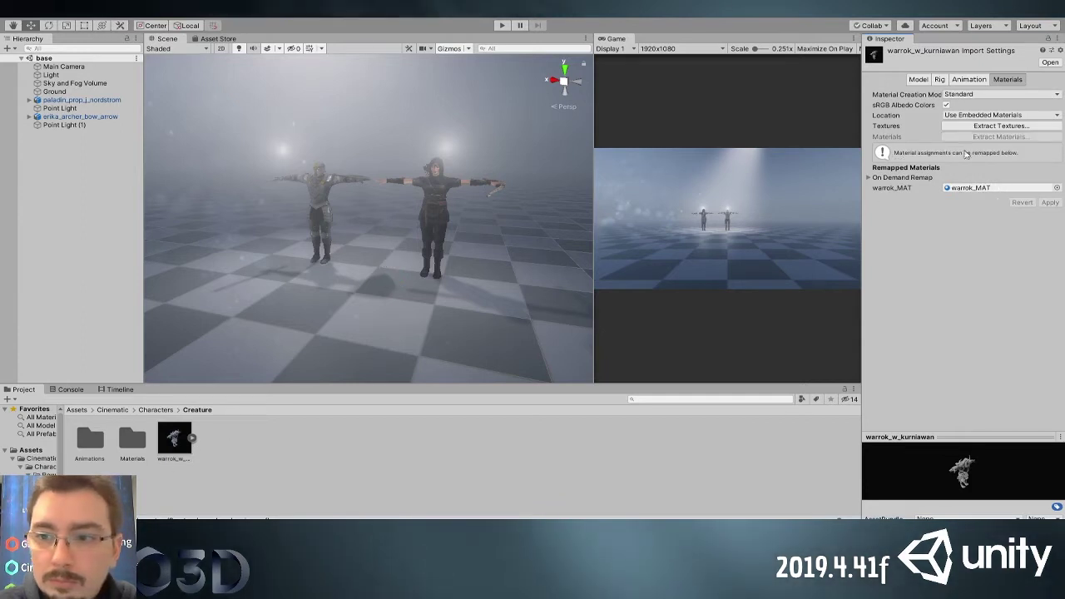
{"action": "left_click", "coordinate": [971, 125]}
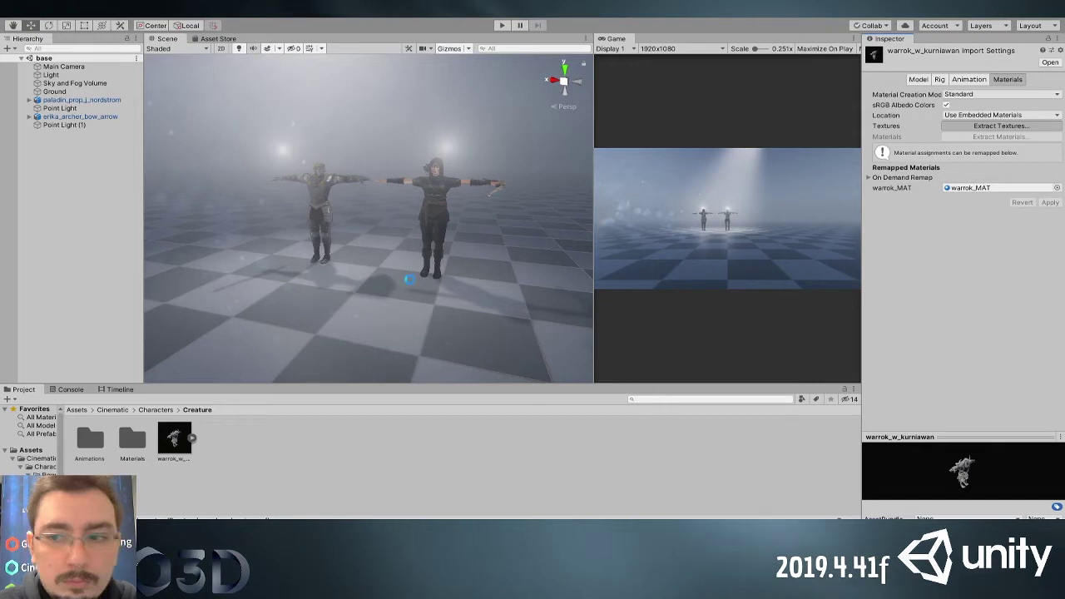
Place warrok_w_kurniawan in the scene and set its position to 0, 0, 0
{"action": "left_click_drag", "start_coordinate": [185, 443], "coordinate": [485, 272]}
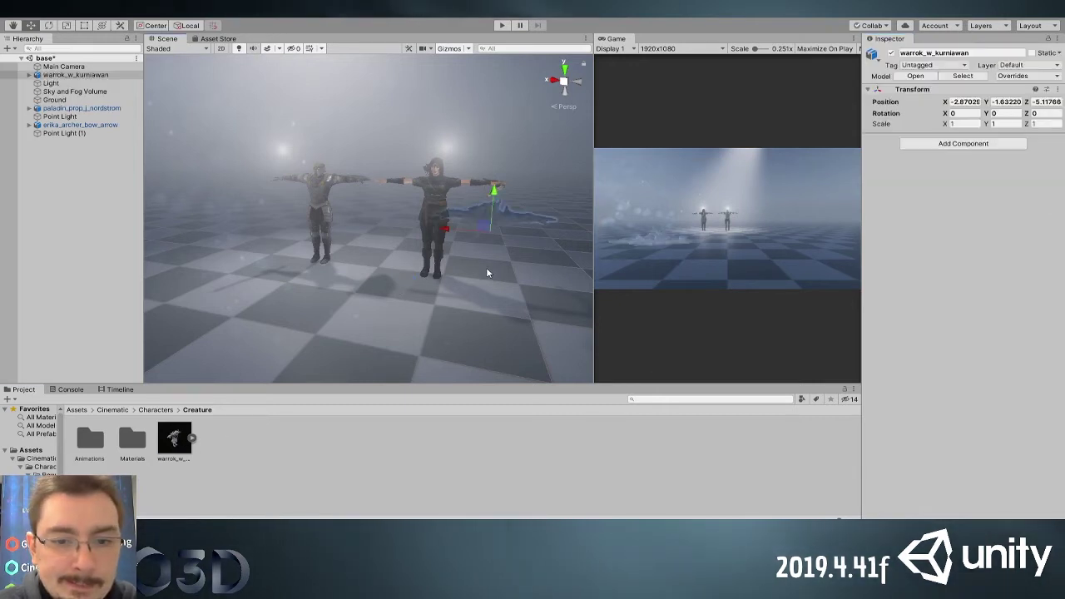
{"action": "left_click", "coordinate": [986, 102]}
{"action": "type", "text": "0"}
{"action": "left_click", "coordinate": [946, 102]}
{"action": "type", "text": "0"}
{"action": "left_click", "coordinate": [1028, 104]}
{"action": "type", "text": "0"}
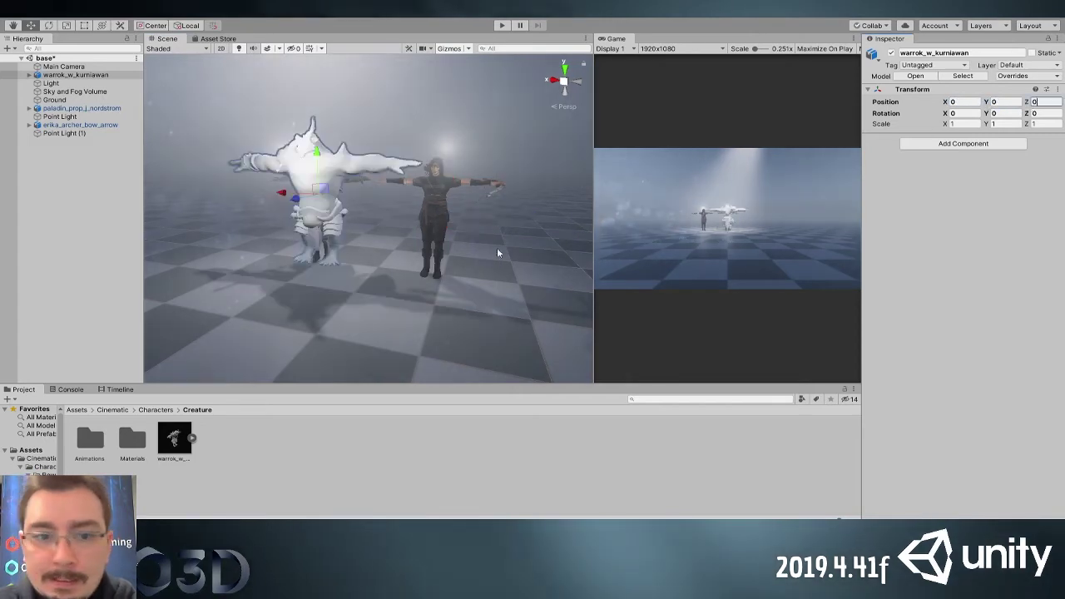
Move the creature along X to about -4.31, beside the archer, and frame it in the scene view
{"action": "left_click_drag", "start_coordinate": [284, 196], "coordinate": [429, 241]}
{"action": "left_click_drag", "start_coordinate": [432, 202], "coordinate": [458, 202]}
{"action": "key", "text": "f"}
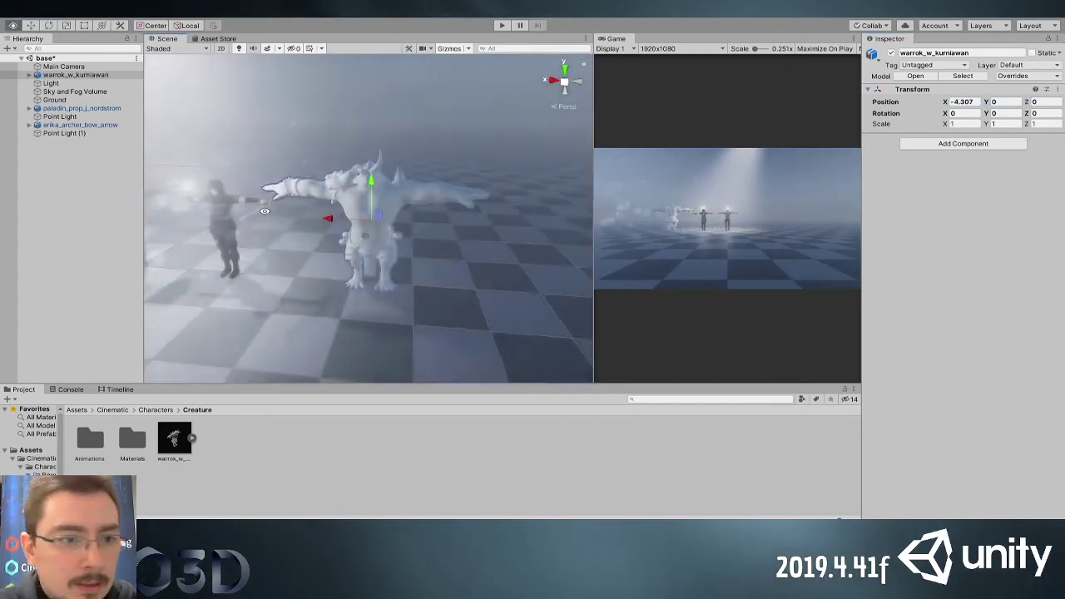
Duplicate the archer's point light, place the copy above the creature at about X -4.2, Y 2.65, Z 0.3, and save the scene
{"action": "left_click", "coordinate": [64, 134]}
{"action": "key", "text": "ctrl+d"}
{"action": "left_click_drag", "start_coordinate": [186, 193], "coordinate": [221, 147]}
{"action": "left_click_drag", "start_coordinate": [221, 147], "coordinate": [331, 174], "text": "alt"}
{"action": "scroll", "coordinate": [334, 281], "scroll_direction": "up", "scroll_amount": 3}
{"action": "key", "text": "ctrl+s"}
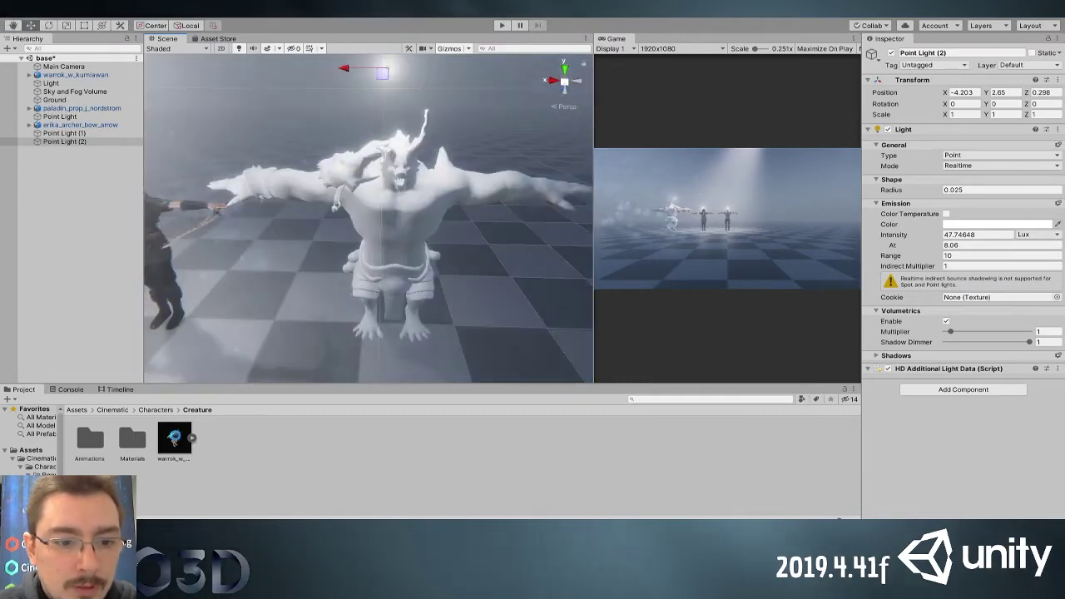
Extract the warrok_w_kurniawan textures again and inspect warrok_MAT in the creature's Textures folder
{"action": "left_click", "coordinate": [174, 438]}
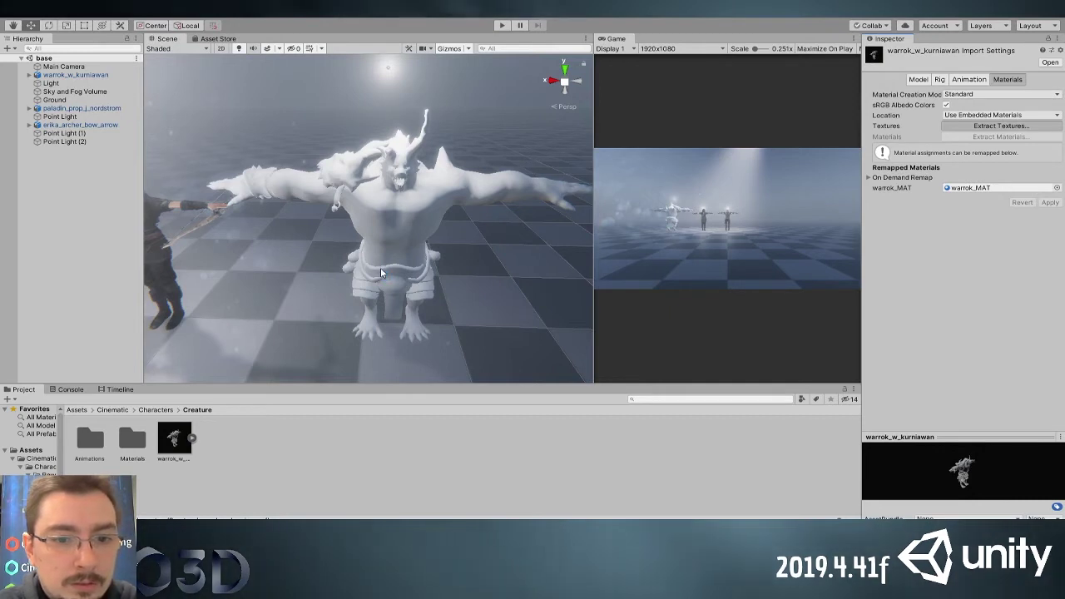
{"action": "left_click", "coordinate": [173, 439]}
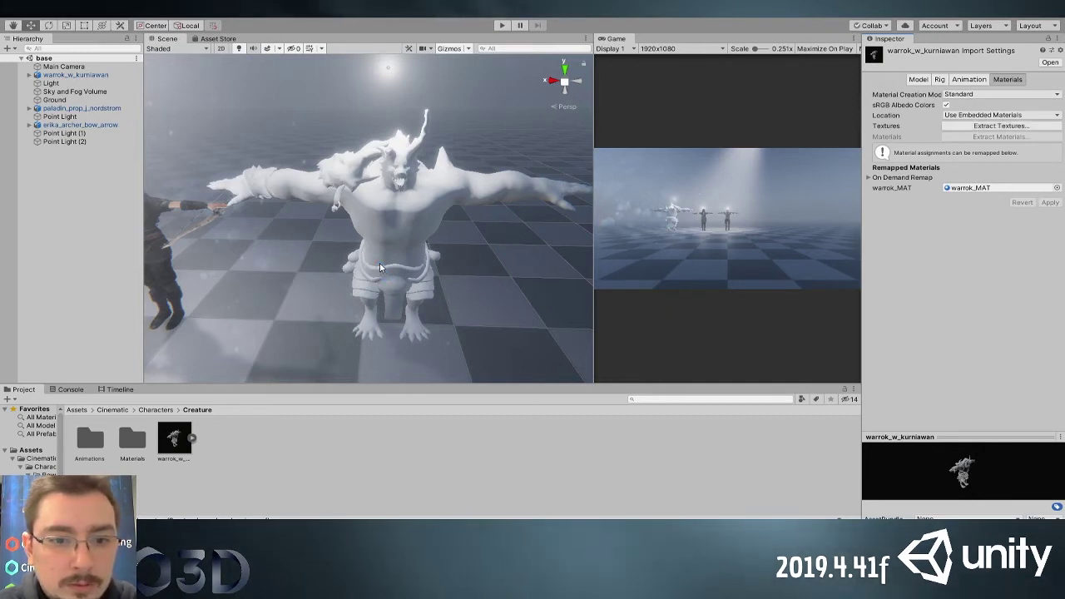
{"action": "double_click", "coordinate": [137, 443]}
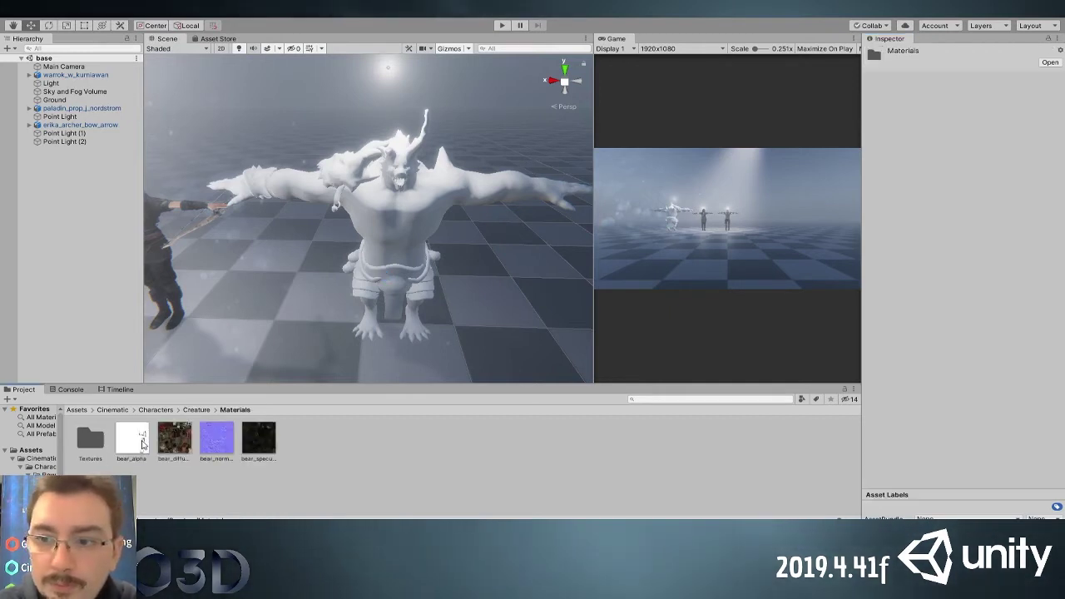
{"action": "left_click", "coordinate": [198, 409]}
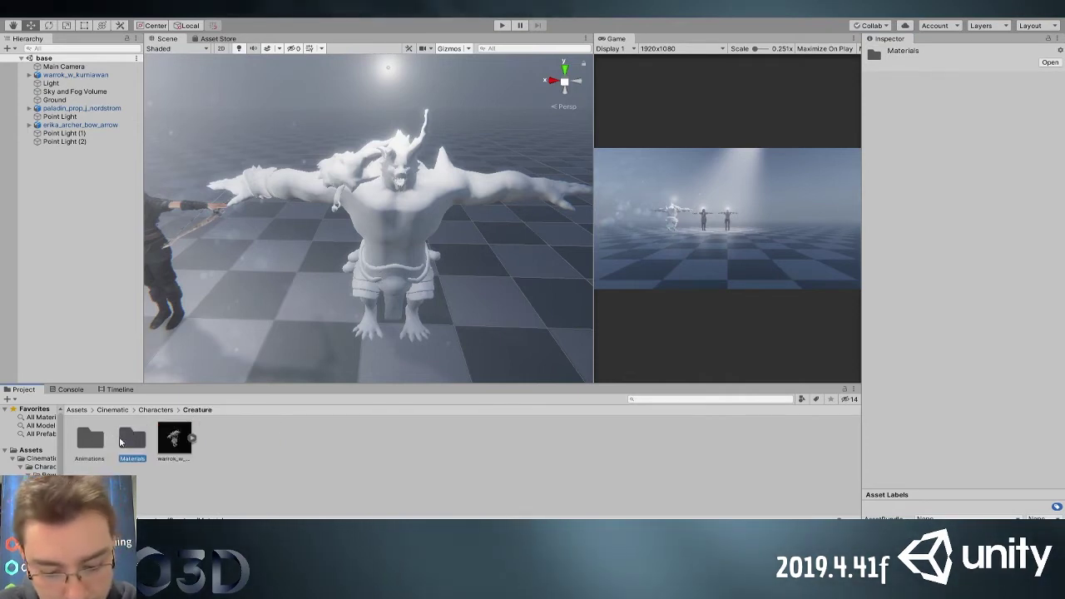
{"action": "double_click", "coordinate": [132, 444]}
{"action": "double_click", "coordinate": [97, 441]}
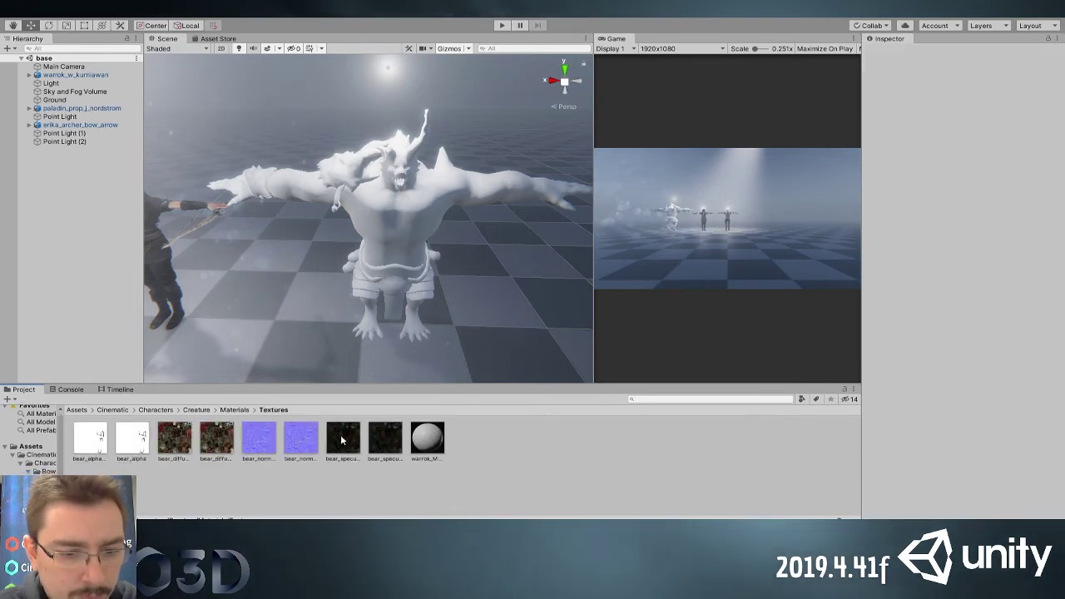
{"action": "left_click", "coordinate": [431, 440]}
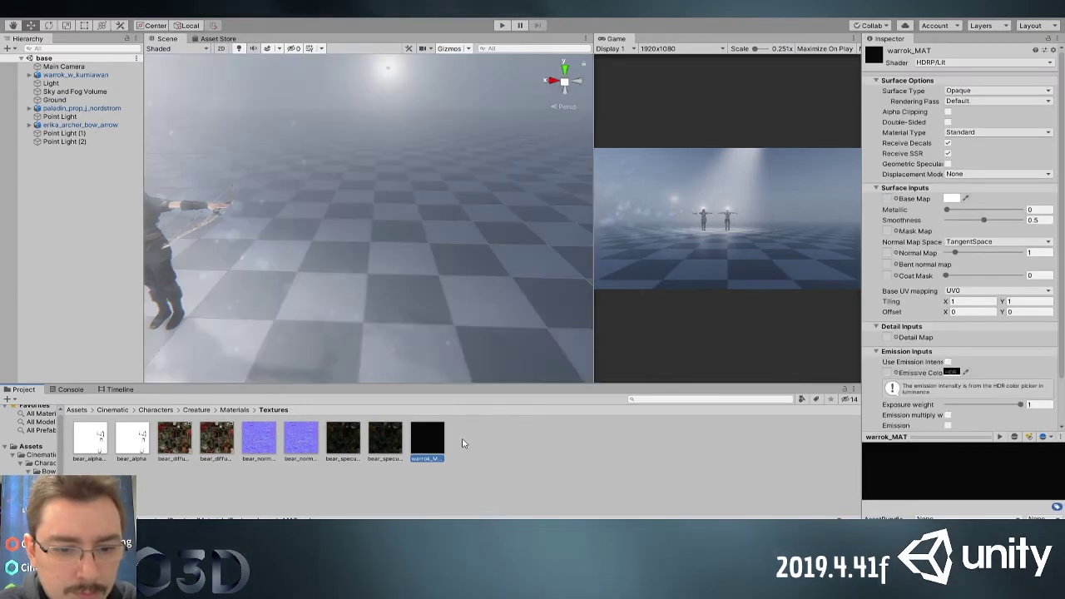
Repeat the texture extraction from the creature model's material import settings
{"action": "left_click", "coordinate": [235, 410]}
{"action": "left_click", "coordinate": [197, 409]}
{"action": "left_click", "coordinate": [174, 439]}
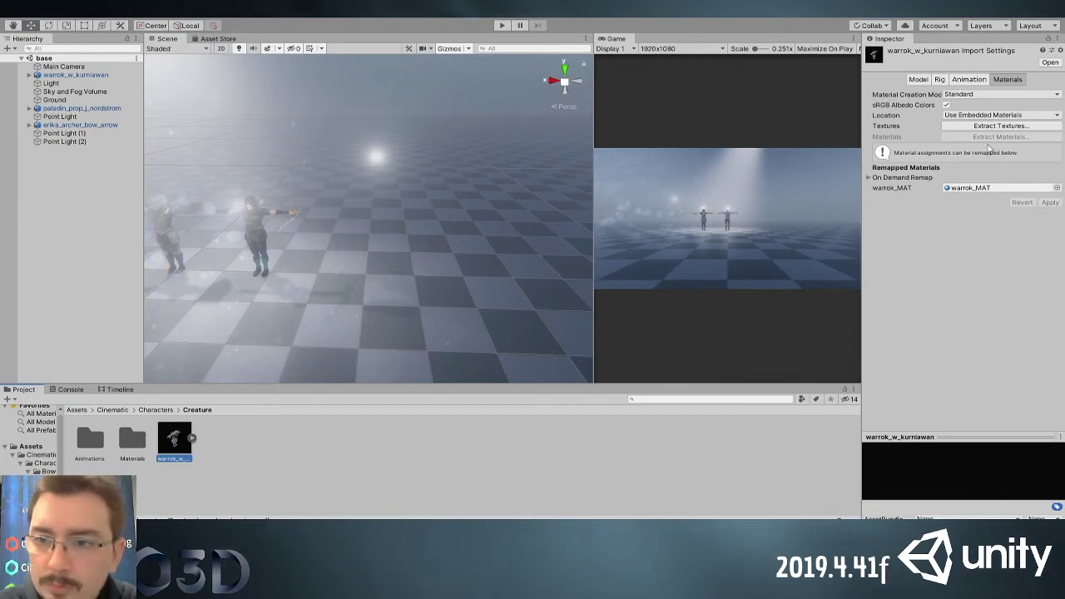
{"action": "left_click", "coordinate": [999, 125]}
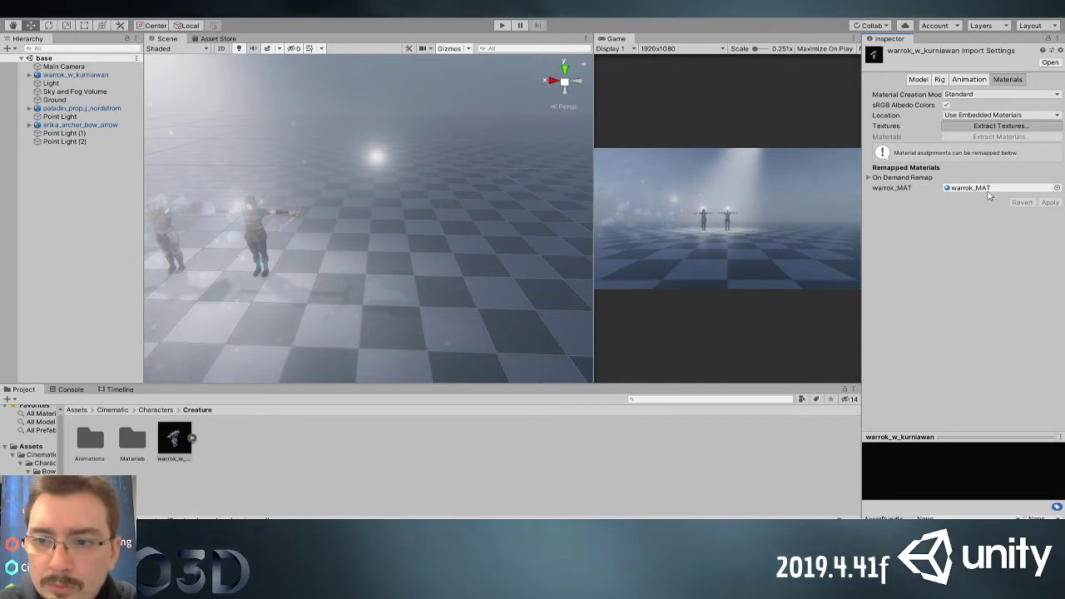
Examine the warrok_MAT surface settings and texture maps on the creature's Warrok mesh
{"action": "left_click", "coordinate": [75, 75]}
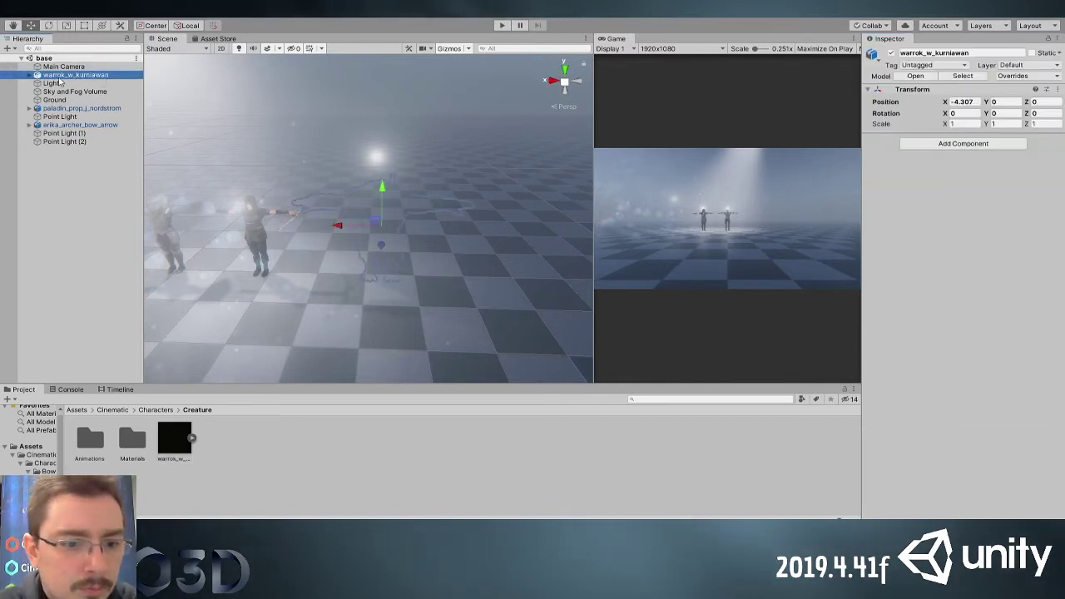
{"action": "left_click", "coordinate": [29, 75]}
{"action": "left_click", "coordinate": [57, 83]}
{"action": "key", "text": "Down"}
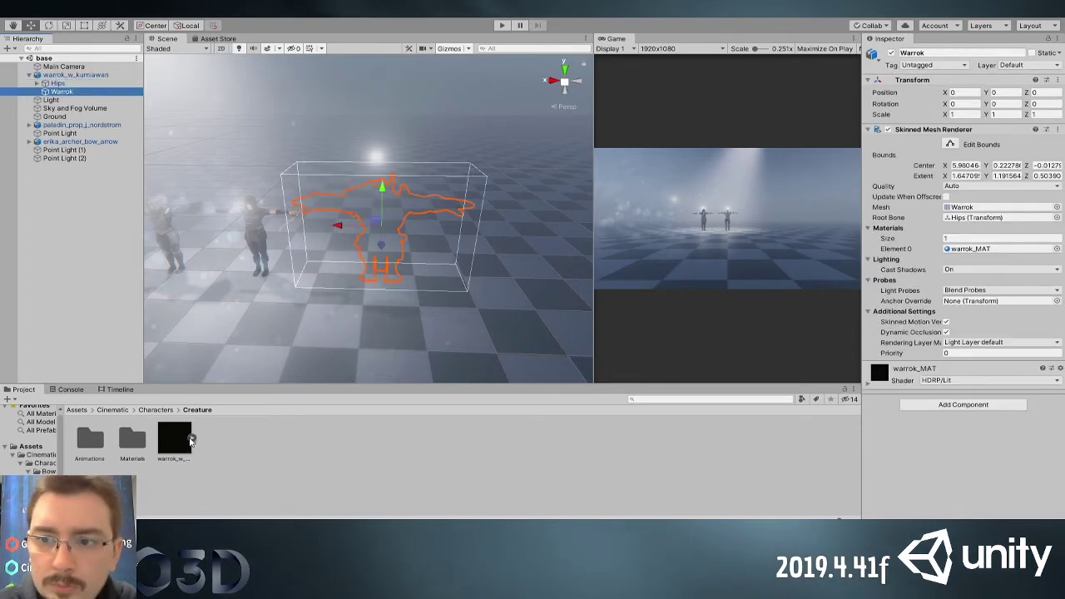
{"action": "left_click", "coordinate": [919, 372]}
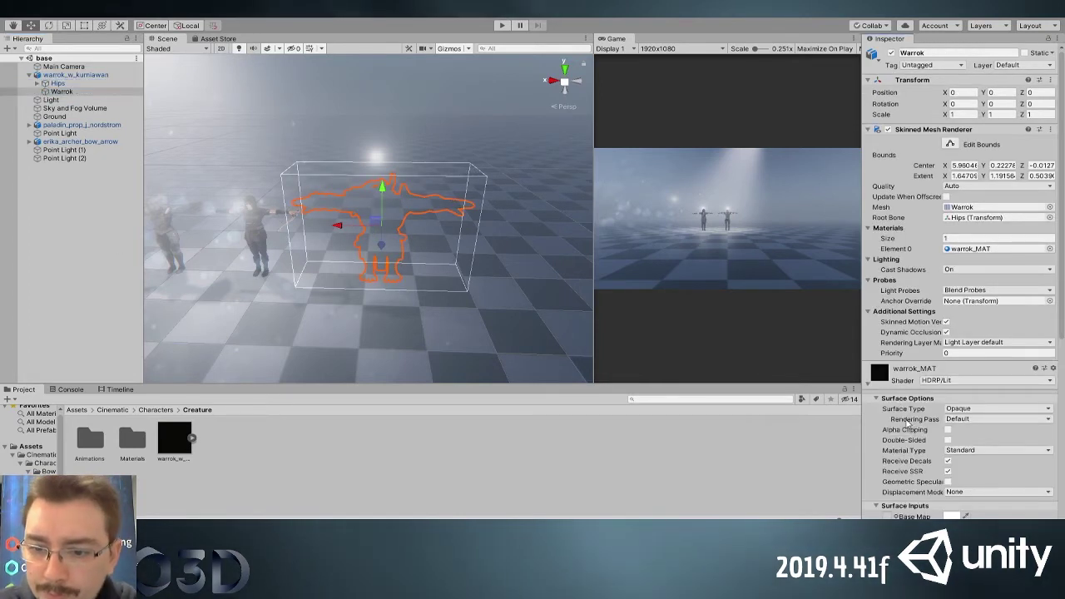
{"action": "scroll", "coordinate": [905, 402], "scroll_direction": "down", "scroll_amount": 5}
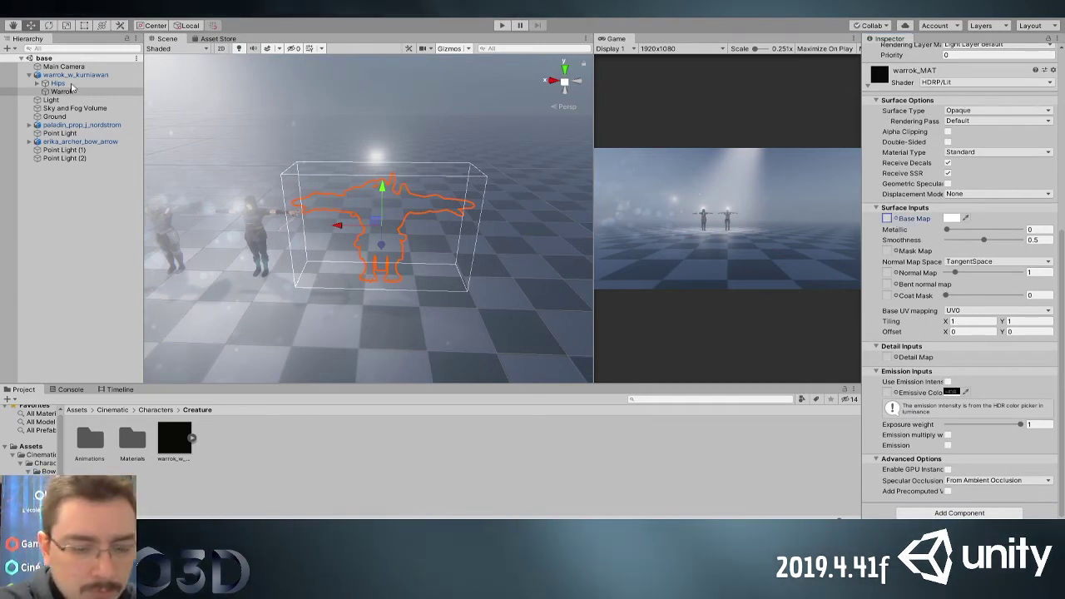
Delete warrok_w_kurniawan from the scene
{"action": "left_click", "coordinate": [81, 125]}
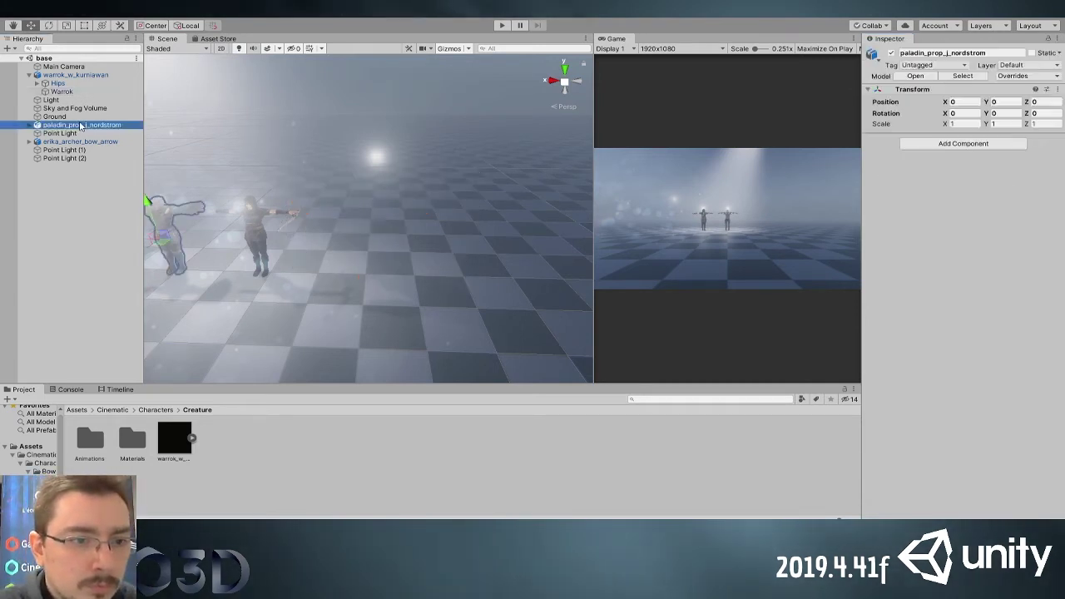
{"action": "left_click", "coordinate": [131, 218]}
{"action": "left_click", "coordinate": [77, 76]}
{"action": "key", "text": "Delete"}
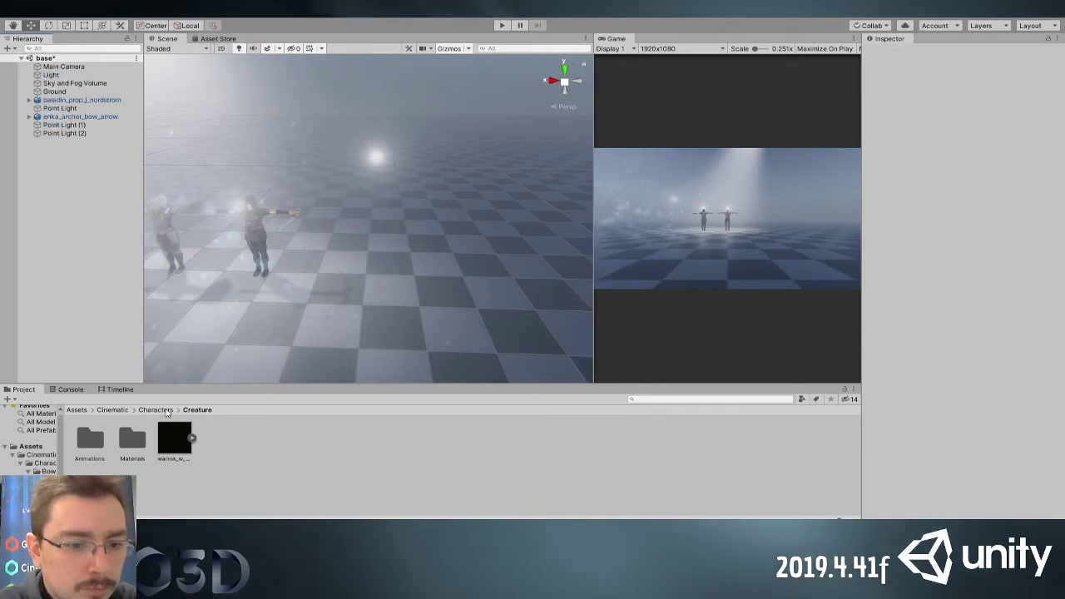
{"action": "left_click", "coordinate": [168, 410]}
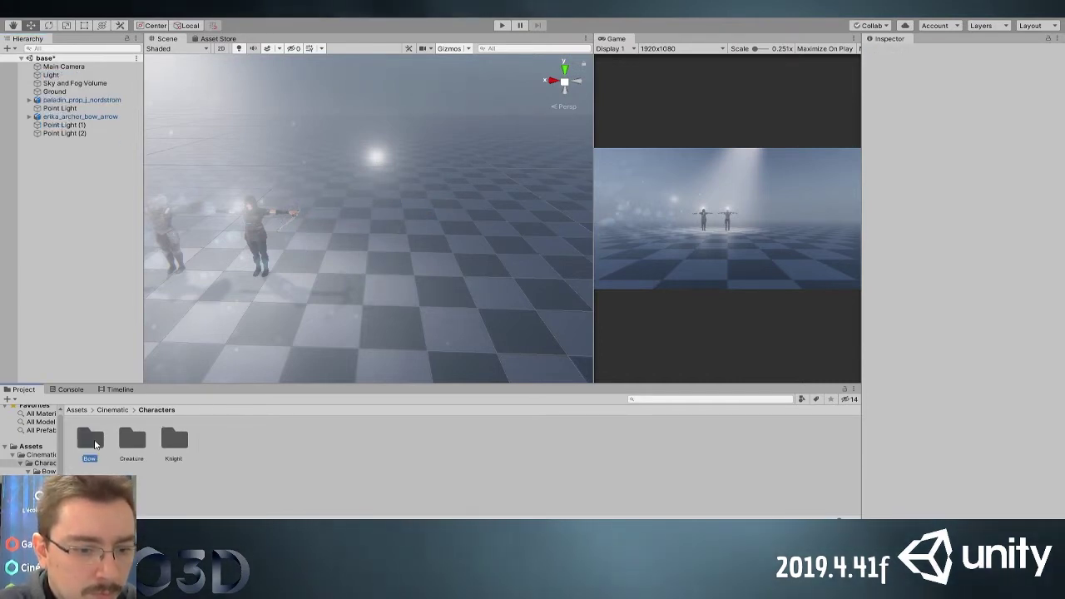
{"action": "double_click", "coordinate": [130, 441]}
{"action": "left_click_drag", "start_coordinate": [166, 442], "coordinate": [337, 274]}
{"action": "left_click_drag", "start_coordinate": [336, 206], "coordinate": [340, 159]}
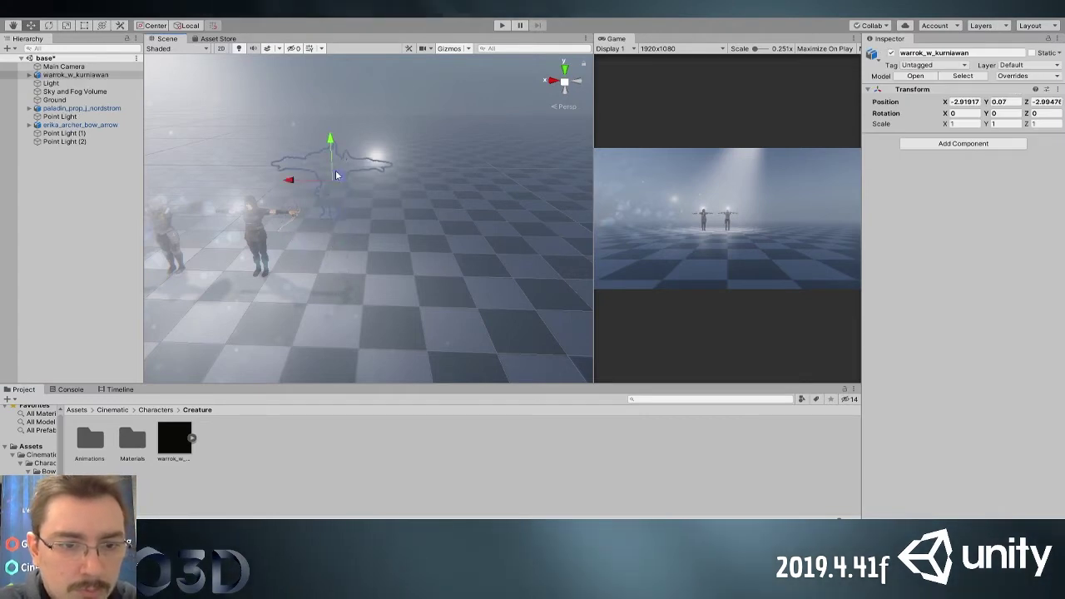
{"action": "key", "text": "Delete"}
Delete the four bear textures stored directly in the creature's Materials folder
{"action": "left_click", "coordinate": [180, 435]}
{"action": "double_click", "coordinate": [131, 441]}
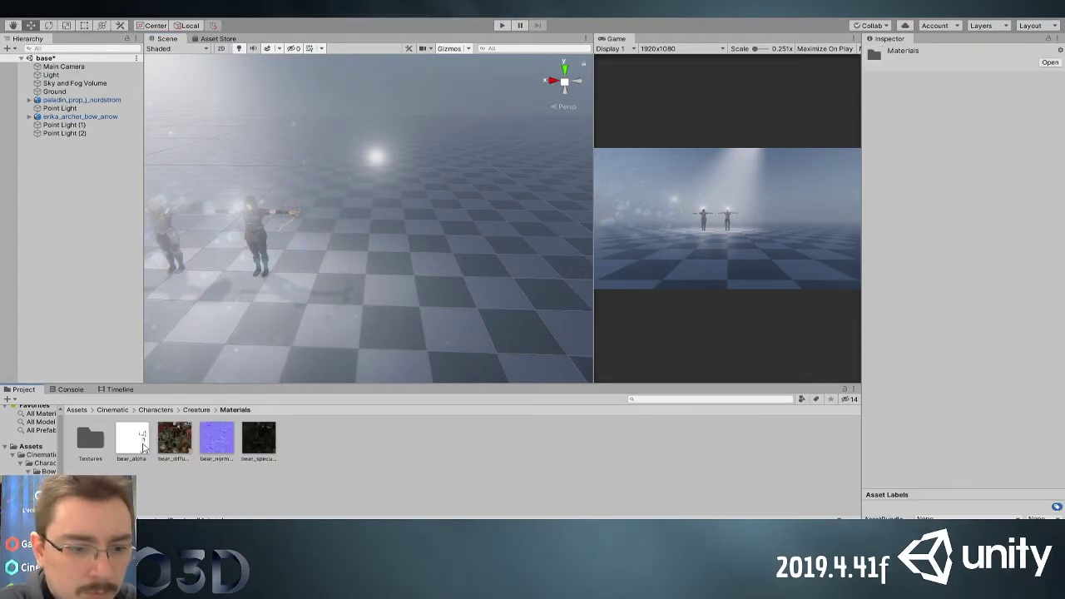
{"action": "left_click", "coordinate": [131, 441]}
{"action": "left_click", "coordinate": [174, 441], "text": "shift"}
{"action": "left_click", "coordinate": [213, 441], "text": "shift"}
{"action": "left_click", "coordinate": [258, 441], "text": "shift"}
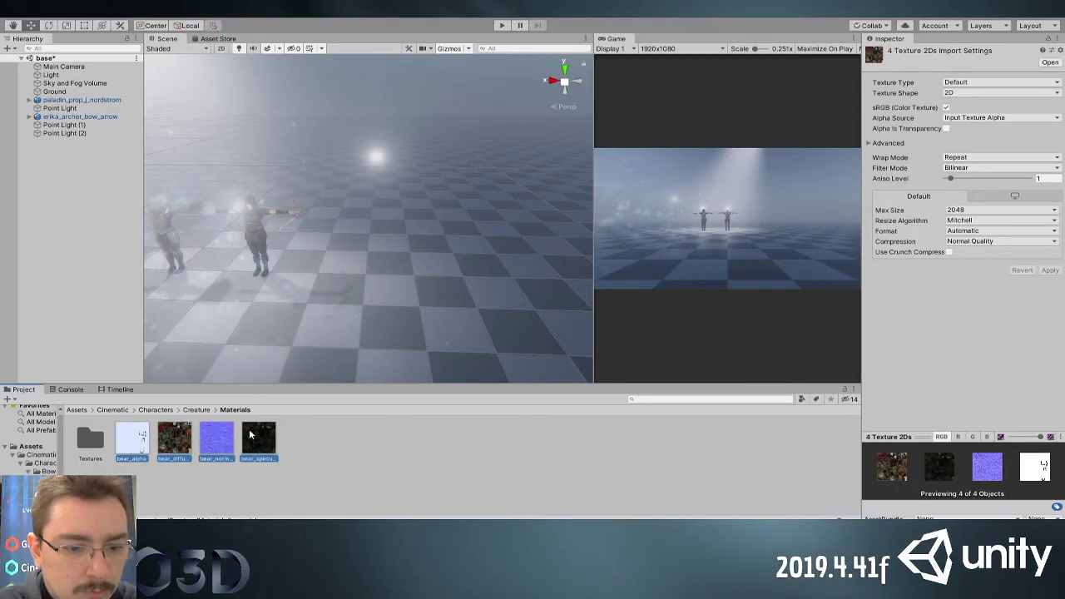
{"action": "key", "text": "Delete"}
Delete all duplicated bear textures and warrok_MAT from the creature's Textures folder
{"action": "double_click", "coordinate": [92, 440]}
{"action": "left_click", "coordinate": [106, 440]}
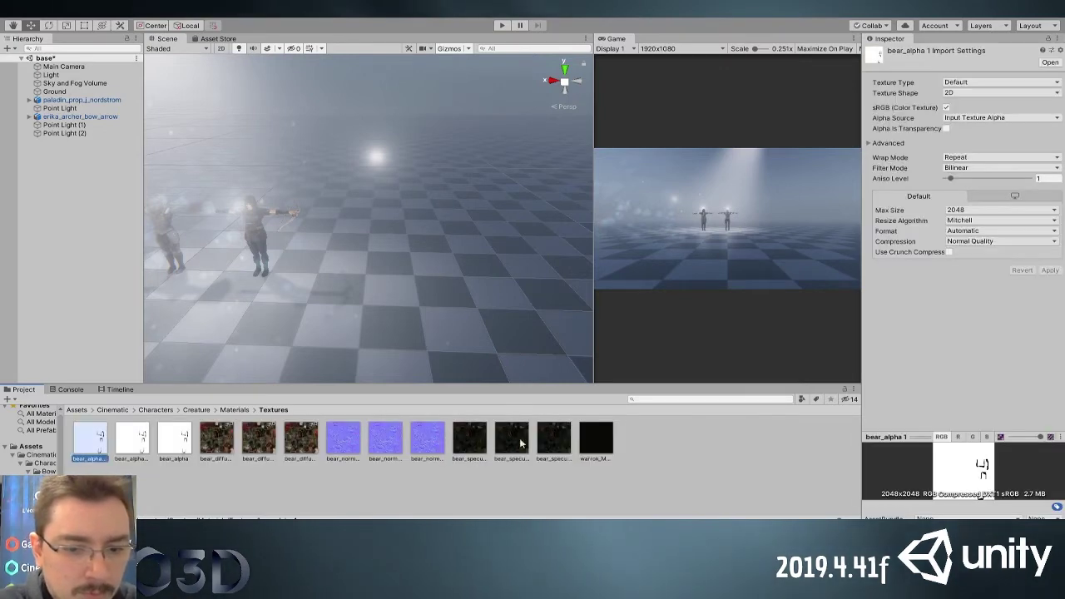
{"action": "left_click", "coordinate": [578, 441]}
{"action": "left_click", "coordinate": [579, 442]}
{"action": "left_click", "coordinate": [96, 439], "text": "shift"}
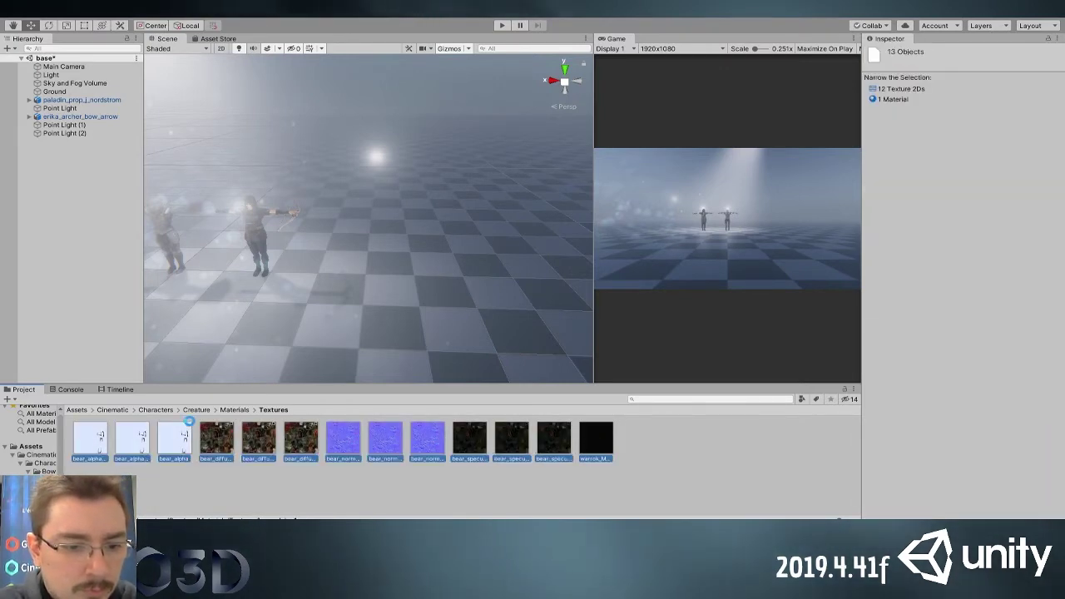
{"action": "key", "text": "Delete"}
Place warrok_w_kurniawan in the scene at 0, 0, 0, and move it along X to about -4.48, beside the archer
{"action": "left_click", "coordinate": [233, 411]}
{"action": "left_click", "coordinate": [185, 411]}
{"action": "left_click_drag", "start_coordinate": [180, 443], "coordinate": [397, 233]}
{"action": "left_click", "coordinate": [963, 102]}
{"action": "type", "text": "0"}
{"action": "key", "text": "Tab"}
{"action": "type", "text": "0"}
{"action": "key", "text": "Tab"}
{"action": "type", "text": "0"}
{"action": "left_click_drag", "start_coordinate": [153, 215], "coordinate": [420, 233]}
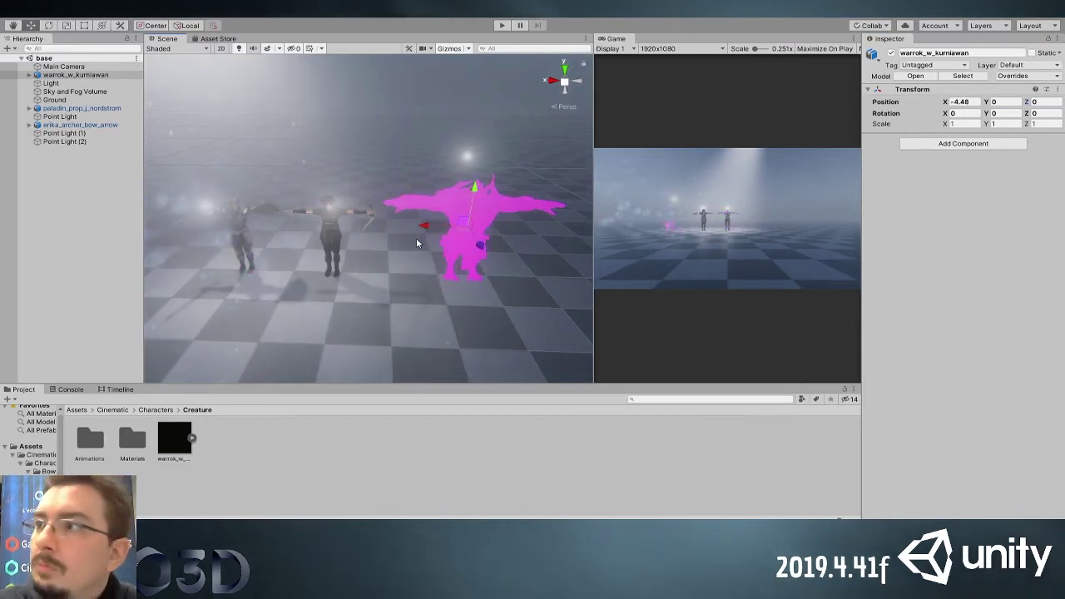
{"action": "middle_click_drag", "start_coordinate": [416, 236], "coordinate": [351, 261]}
Extract the creature's textures into the Textures folder and its material into the Materials folder, and open warrok_MAT for editing
{"action": "left_click", "coordinate": [171, 439]}
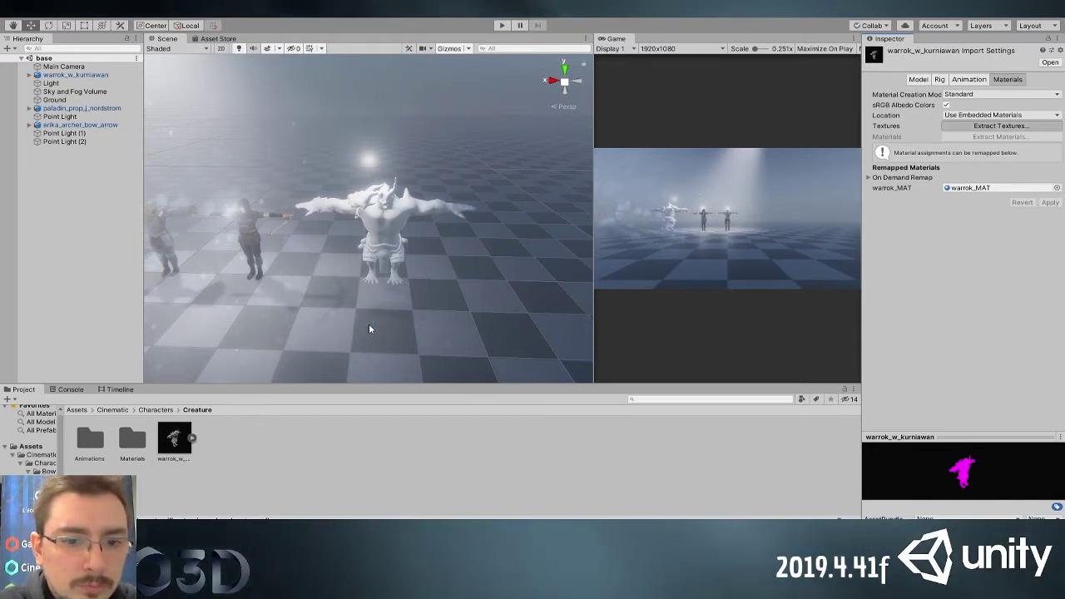
{"action": "left_click", "coordinate": [174, 449]}
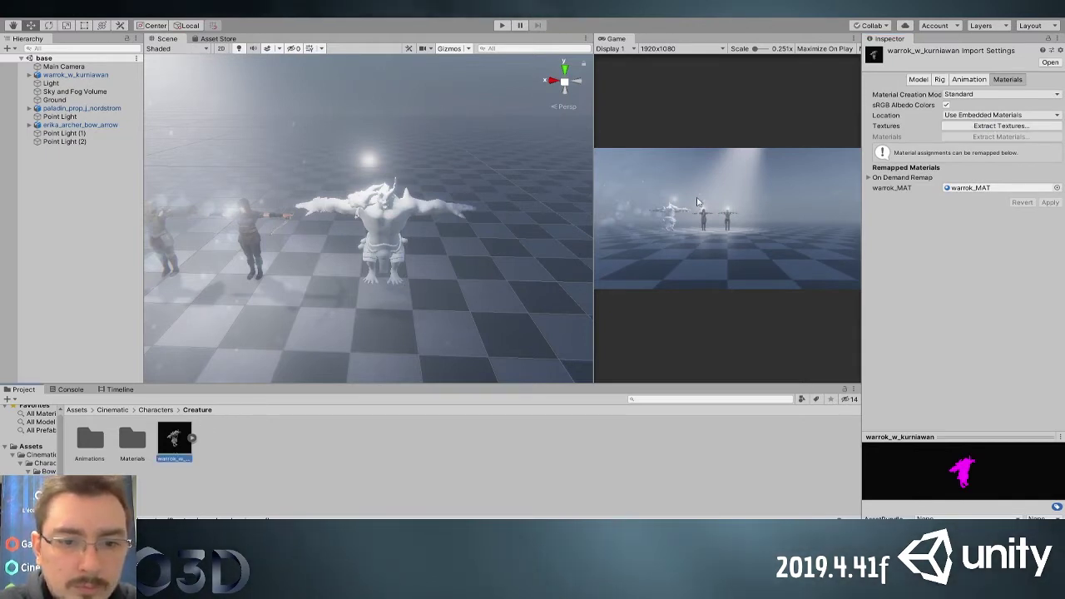
{"action": "left_click", "coordinate": [969, 187]}
{"action": "left_click", "coordinate": [125, 445]}
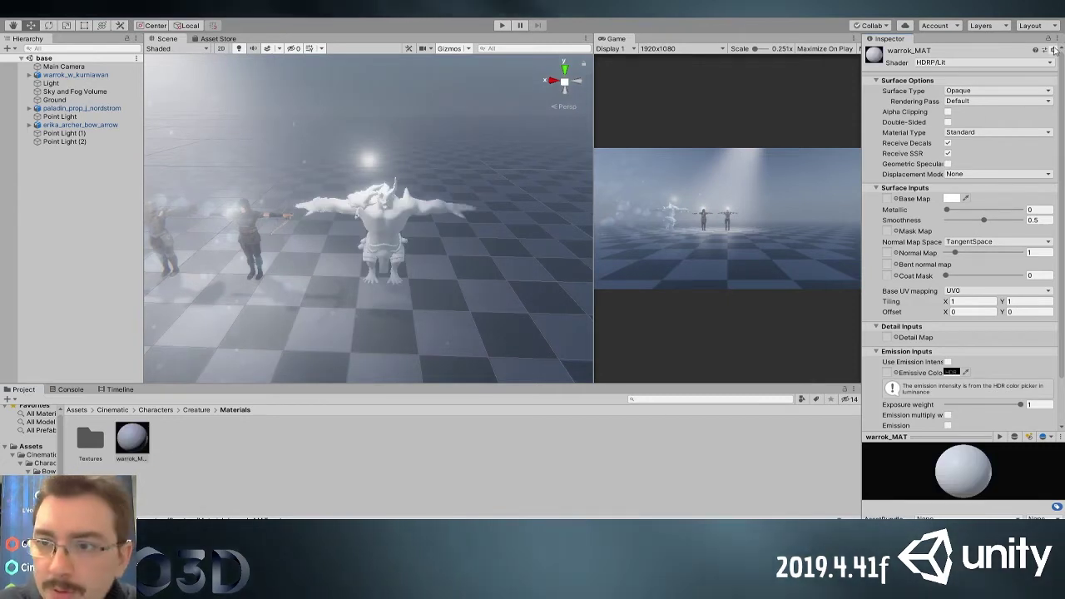
Assign the bear diffuse texture as warrok_MAT's base map and the bear normal texture as its normal map
{"action": "double_click", "coordinate": [101, 440]}
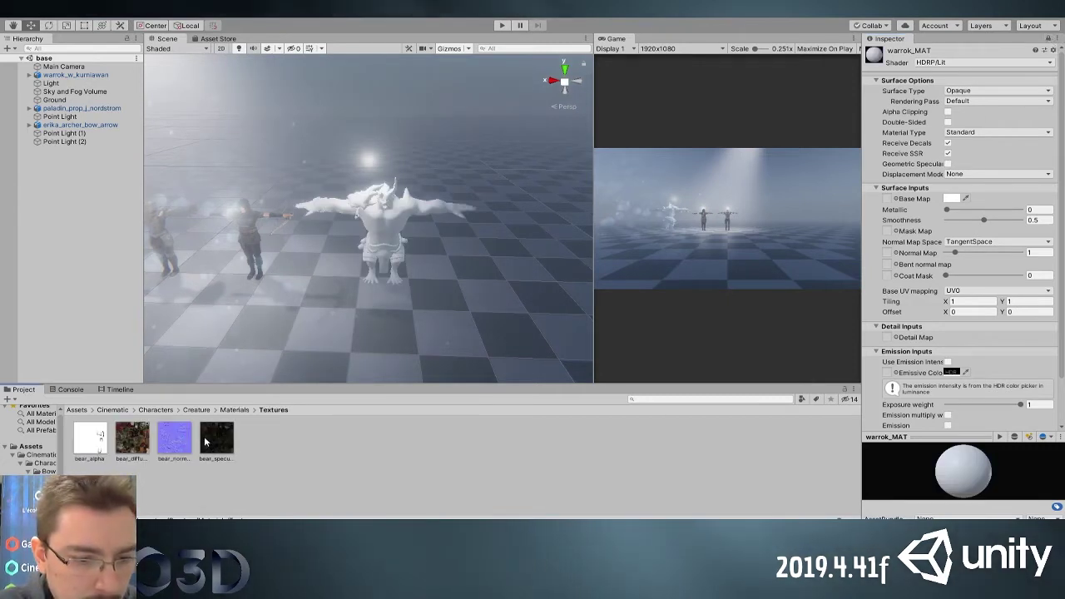
{"action": "left_click", "coordinate": [135, 441]}
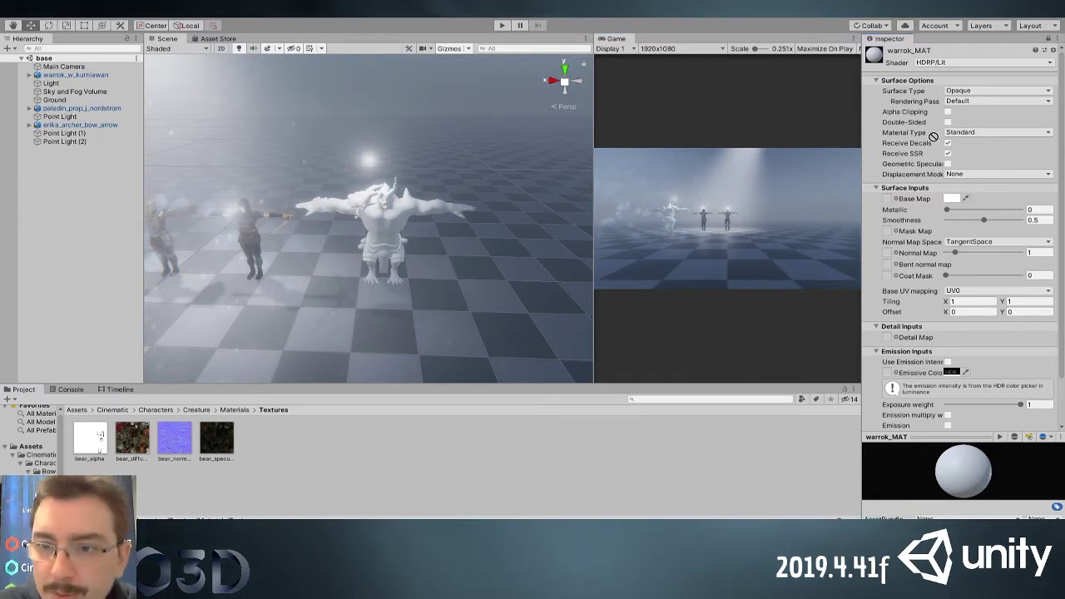
{"action": "left_click_drag", "start_coordinate": [886, 203], "coordinate": [887, 199]}
{"action": "left_click_drag", "start_coordinate": [158, 446], "coordinate": [796, 259]}
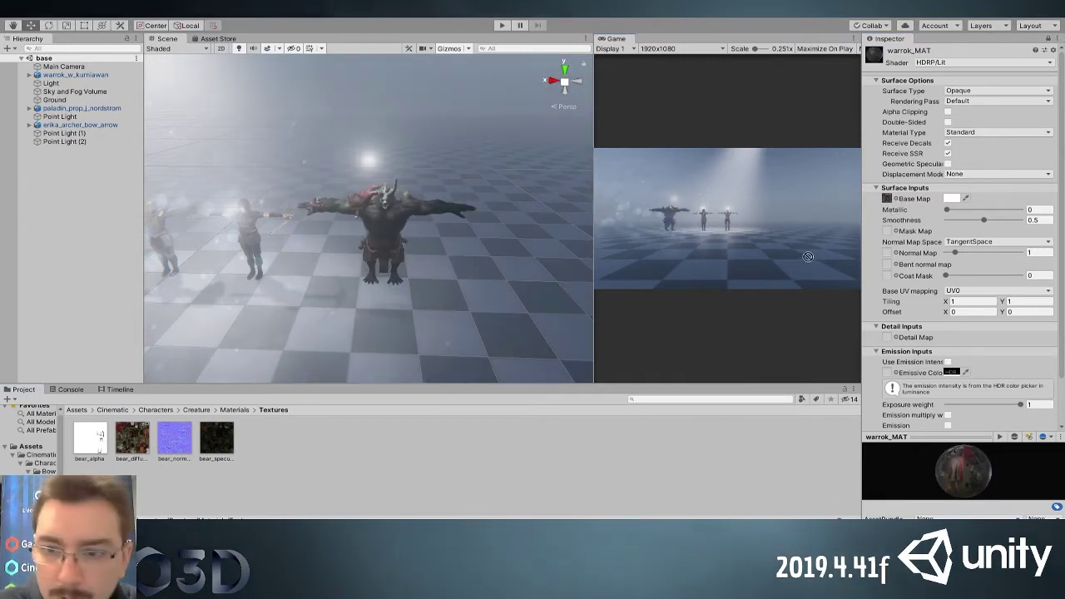
{"action": "left_click_drag", "start_coordinate": [891, 252], "coordinate": [889, 253]}
Set warrok_MAT's smoothness to about 0.112 and its metallic value to about 0.015, checking the creature up close
{"action": "mouse_move", "coordinate": [445, 274]}
{"action": "left_mouse_down", "text": "alt"}
{"action": "mouse_move", "coordinate": [408, 280]}
{"action": "mouse_move", "coordinate": [466, 280]}
{"action": "mouse_move", "coordinate": [439, 276]}
{"action": "left_mouse_up", "text": "alt"}
{"action": "scroll", "coordinate": [386, 284], "scroll_direction": "up", "scroll_amount": 5}
{"action": "scroll", "coordinate": [386, 284], "scroll_direction": "up", "scroll_amount": 3}
{"action": "middle_click_drag", "start_coordinate": [553, 139], "coordinate": [490, 241]}
{"action": "scroll", "coordinate": [476, 129], "scroll_direction": "up", "scroll_amount": 3}
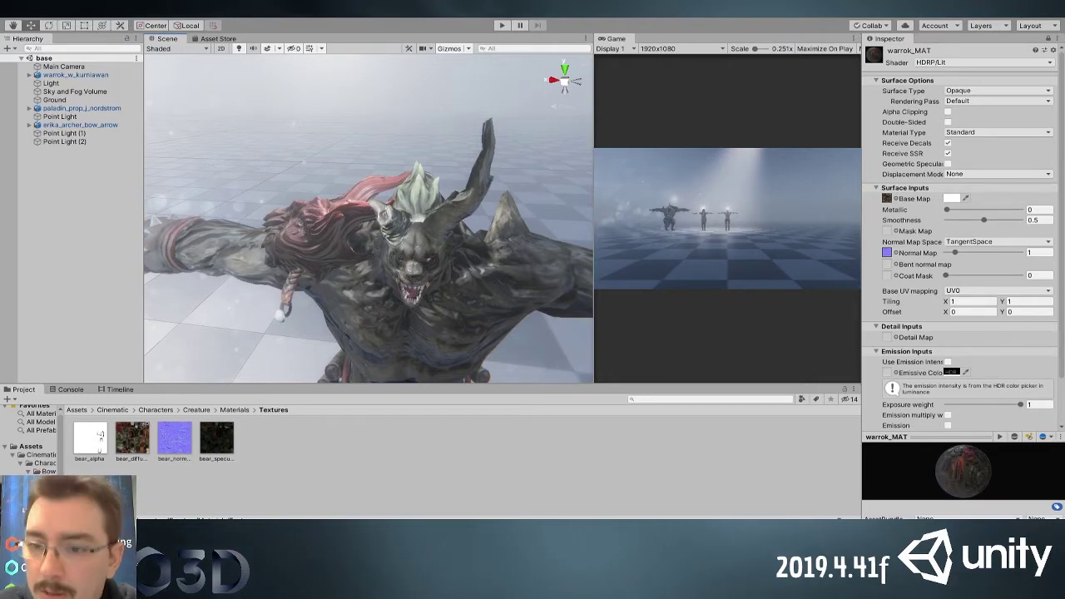
{"action": "left_click_drag", "start_coordinate": [982, 222], "coordinate": [948, 210]}
{"action": "left_click_drag", "start_coordinate": [422, 259], "coordinate": [558, 217], "text": "alt"}
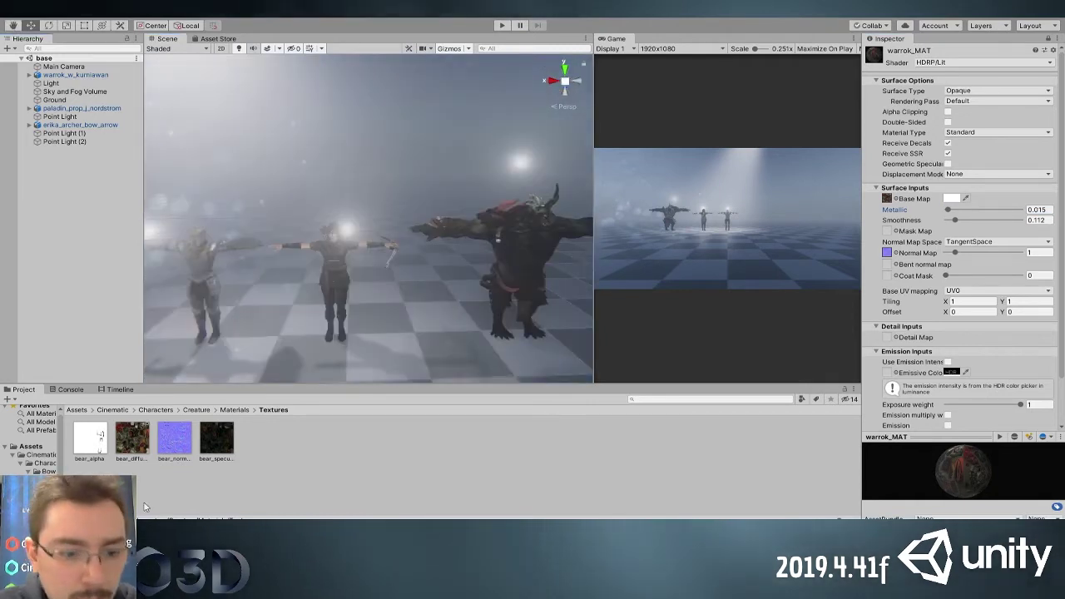
Save the scene's warrok_w_kurniawan as a prefab in the Creature folder
{"action": "left_click", "coordinate": [197, 410]}
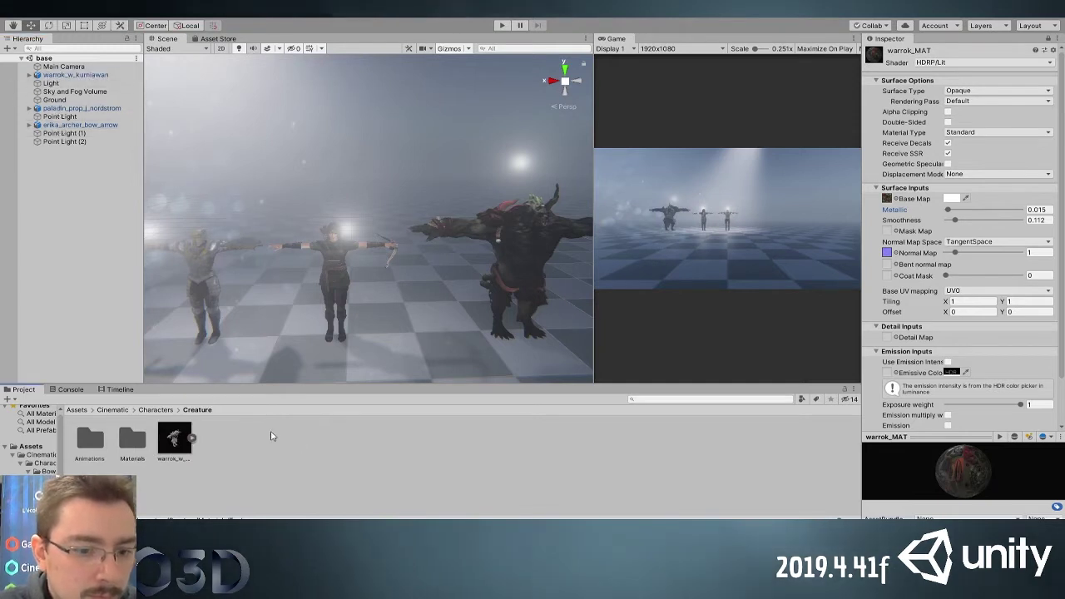
{"action": "left_click", "coordinate": [467, 302]}
{"action": "left_click", "coordinate": [155, 410]}
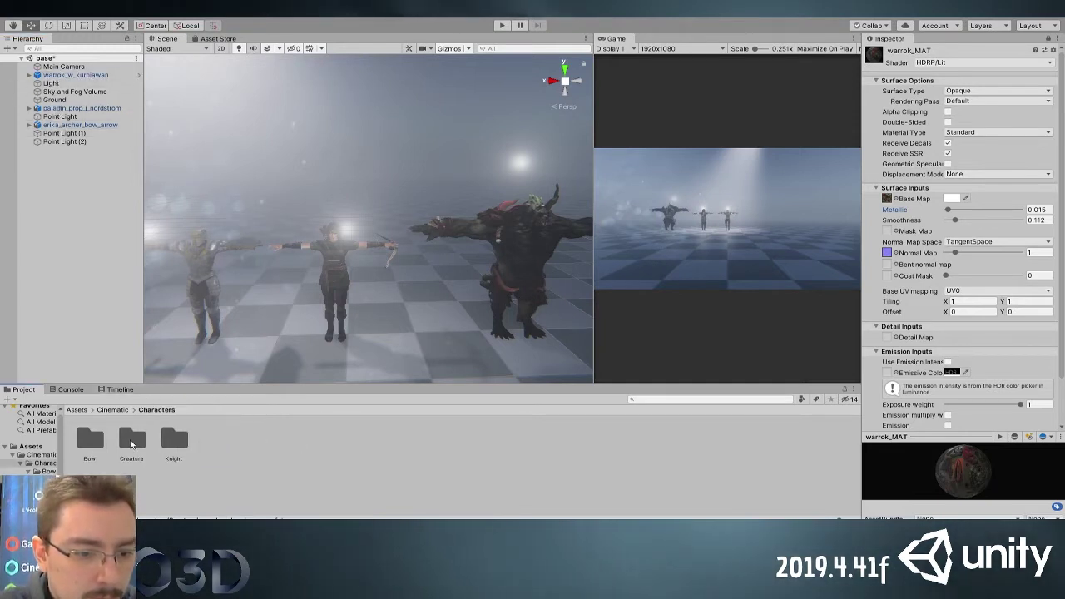
{"action": "double_click", "coordinate": [132, 441]}
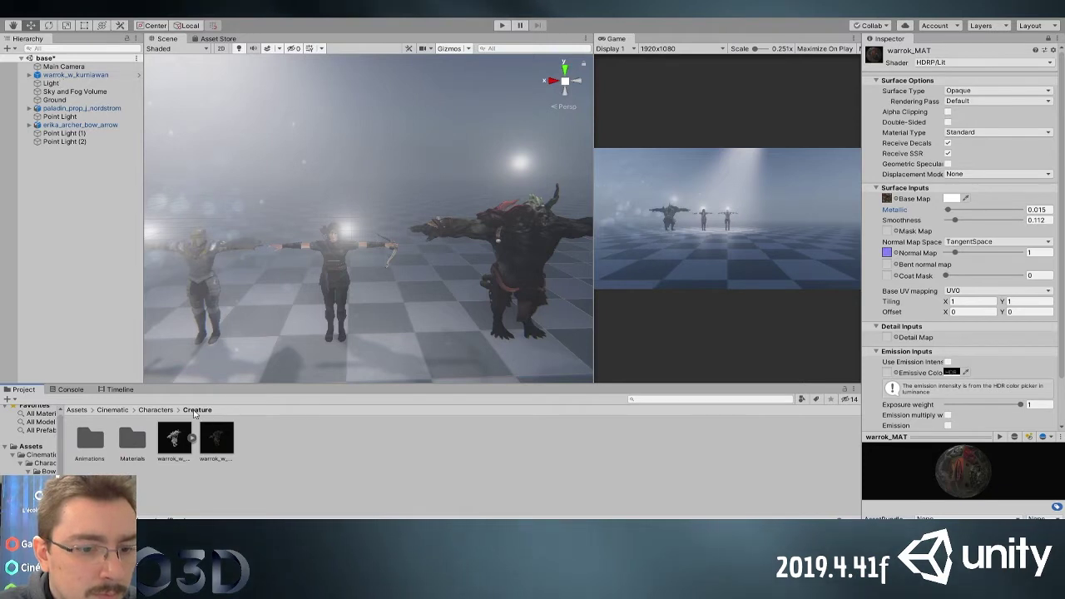
Save the scene's paladin_prop_j_nordstrom as a prefab in the Knight folder
{"action": "left_click", "coordinate": [156, 409]}
{"action": "left_click", "coordinate": [113, 410]}
{"action": "double_click", "coordinate": [85, 450]}
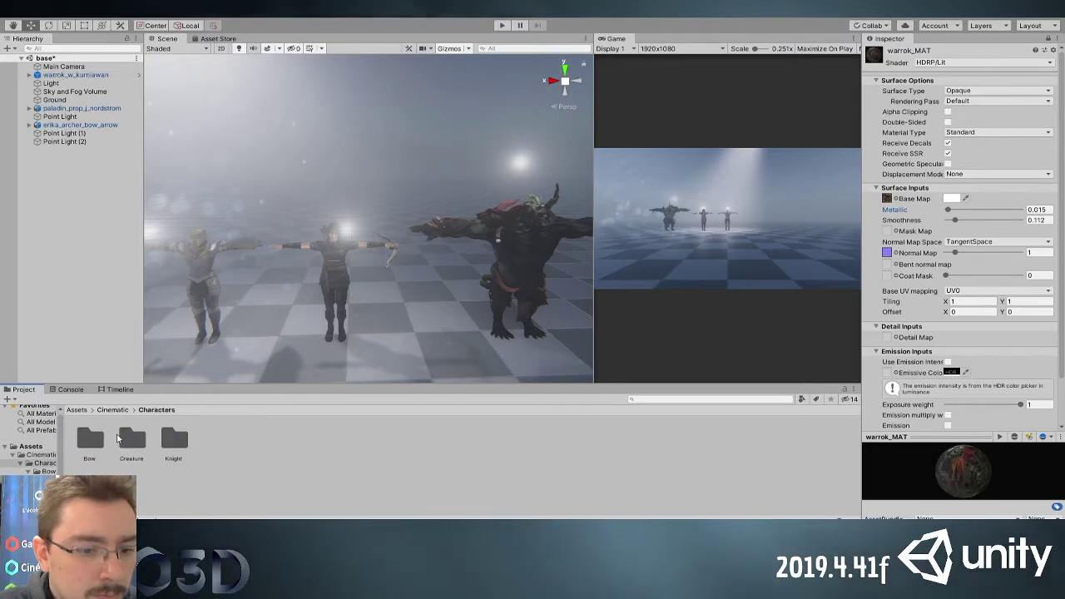
{"action": "double_click", "coordinate": [133, 439]}
{"action": "left_click", "coordinate": [156, 409]}
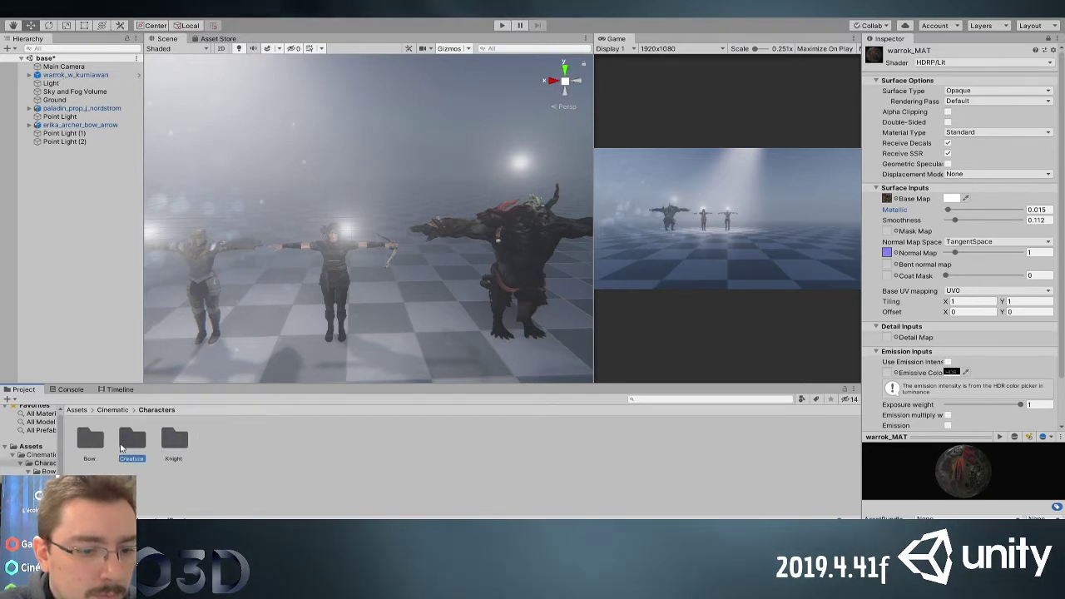
{"action": "double_click", "coordinate": [173, 439]}
{"action": "left_click", "coordinate": [68, 76]}
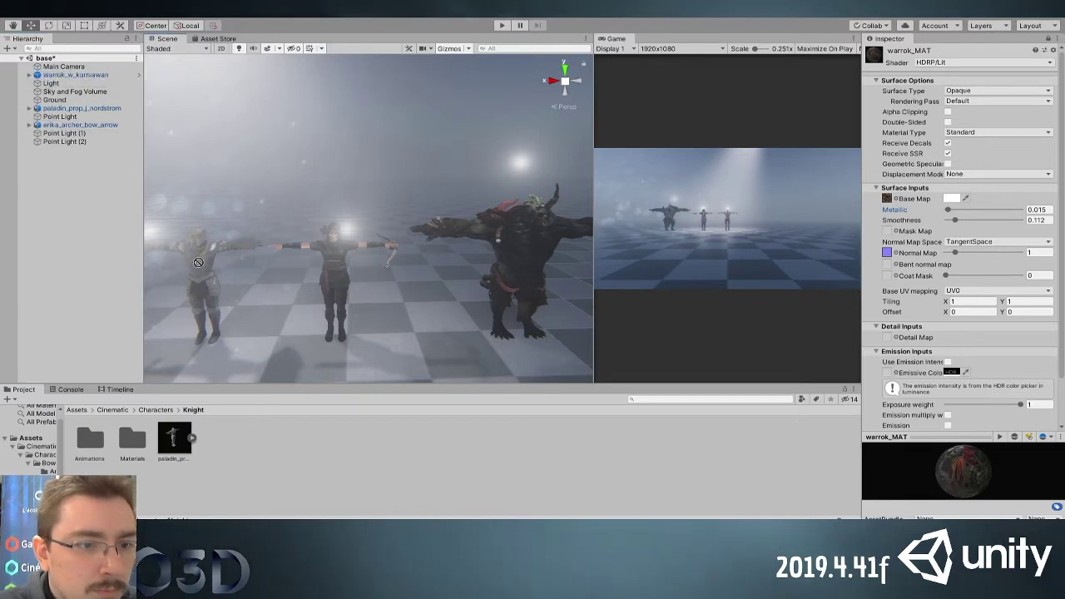
{"action": "left_click_drag", "start_coordinate": [79, 108], "coordinate": [249, 443]}
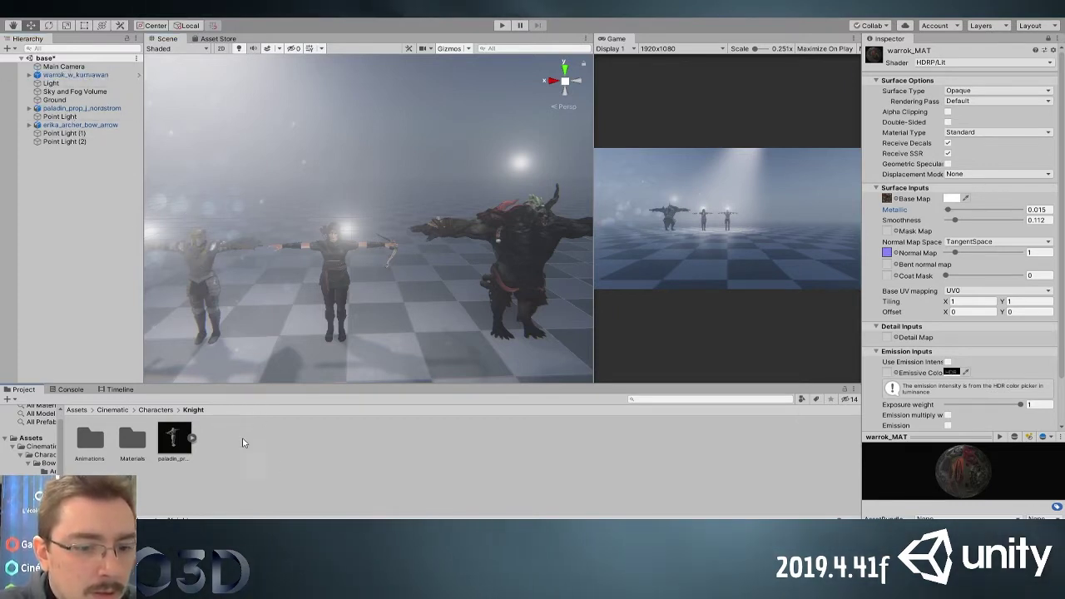
Save the scene's erika_archer_bow_arrow as a prefab in the Bow folder
{"action": "left_click", "coordinate": [156, 409]}
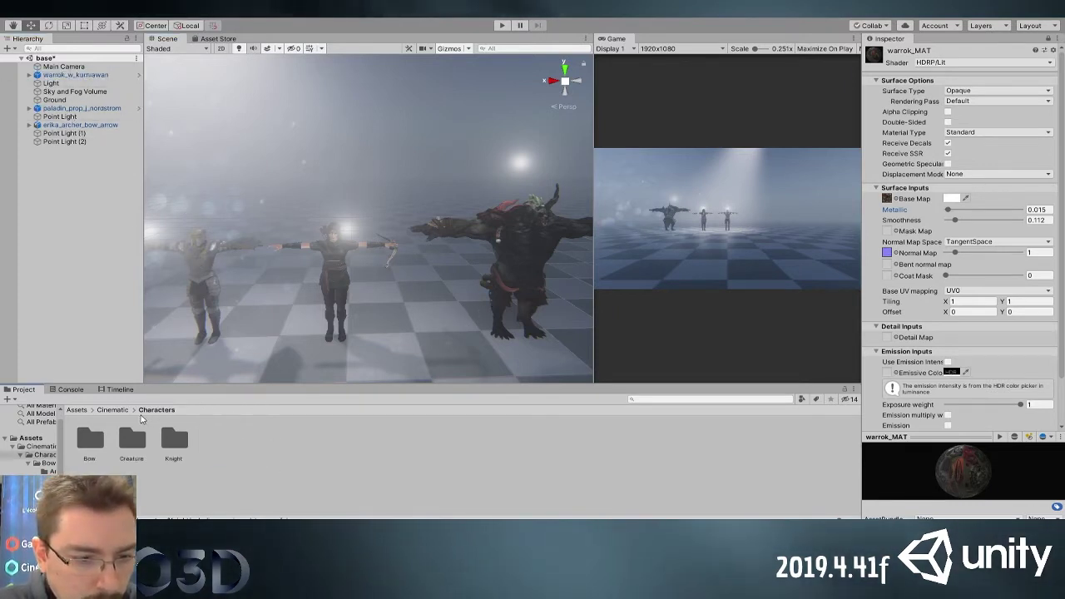
{"action": "left_click", "coordinate": [112, 409]}
{"action": "double_click", "coordinate": [86, 433]}
{"action": "double_click", "coordinate": [95, 438]}
{"action": "left_click_drag", "start_coordinate": [81, 125], "coordinate": [291, 463]}
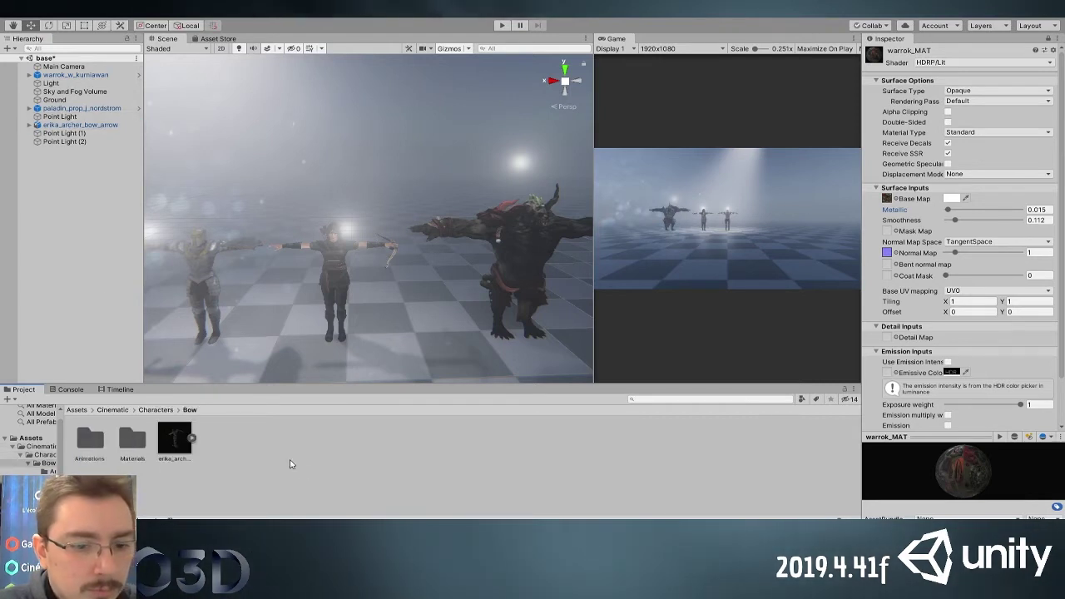
Pull the scene view back to show all three characters and save the scene
{"action": "scroll", "coordinate": [524, 293], "scroll_direction": "down", "scroll_amount": 8}
{"action": "left_click_drag", "start_coordinate": [327, 267], "coordinate": [360, 270], "text": "alt"}
{"action": "key", "text": "ctrl+s"}
Widen the project's folder tree, collapse the Characters branch and show the contents of the Characters folder
{"action": "left_click", "coordinate": [42, 447]}
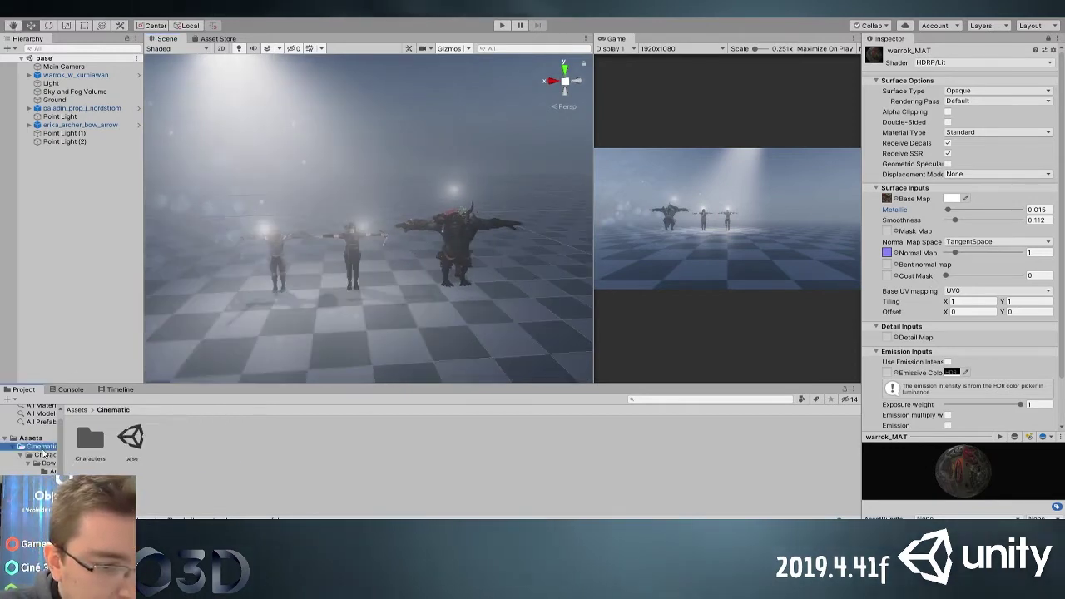
{"action": "scroll", "coordinate": [33, 440], "scroll_direction": "down", "scroll_amount": 3}
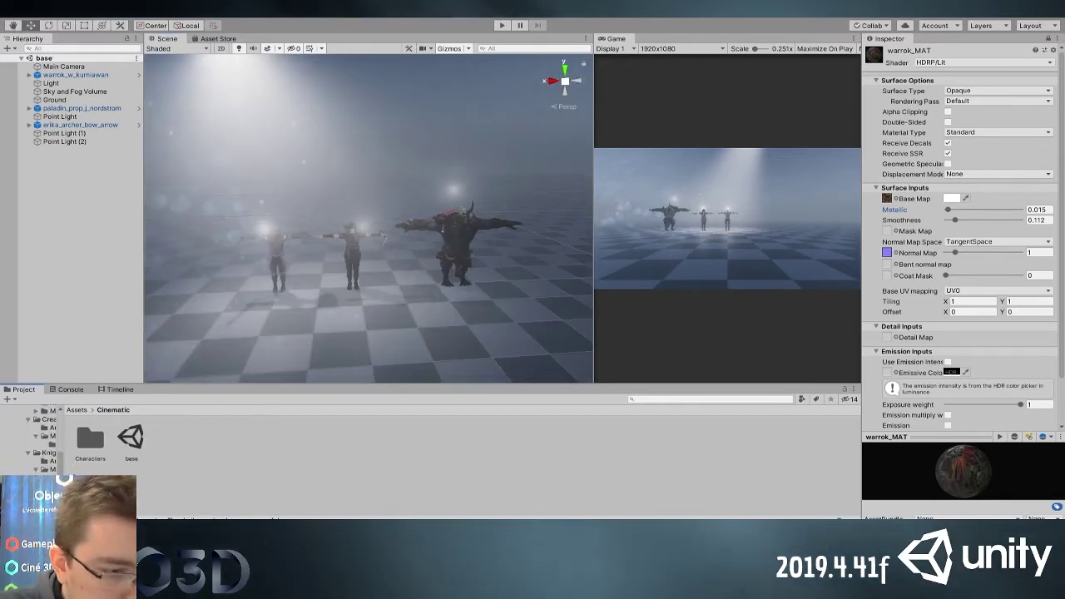
{"action": "left_click_drag", "start_coordinate": [64, 428], "coordinate": [162, 431]}
{"action": "scroll", "coordinate": [50, 441], "scroll_direction": "up", "scroll_amount": 5}
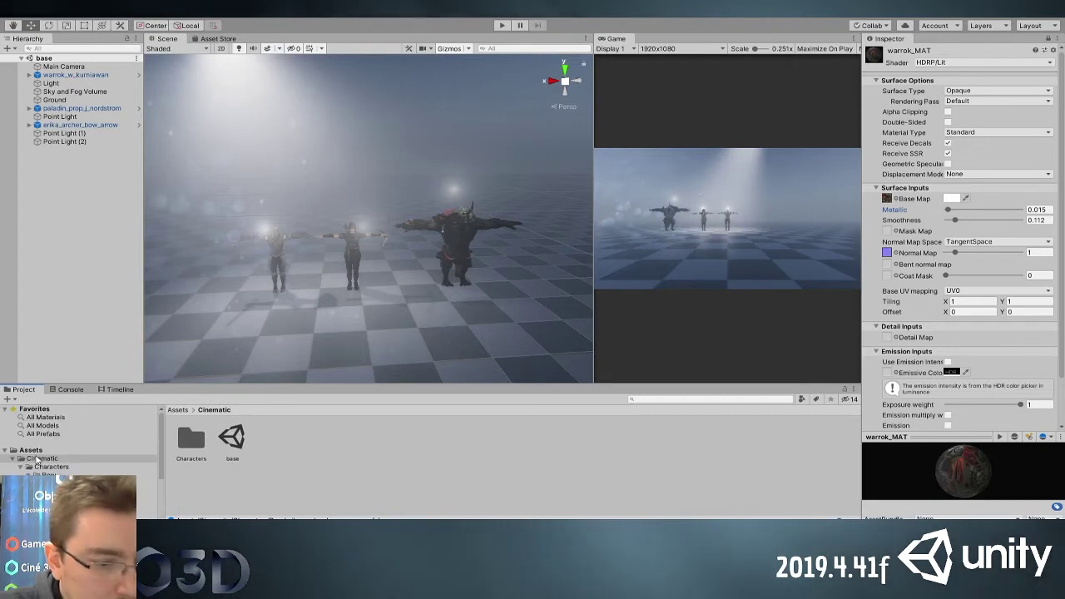
{"action": "left_click", "coordinate": [52, 459]}
{"action": "left_click", "coordinate": [51, 466]}
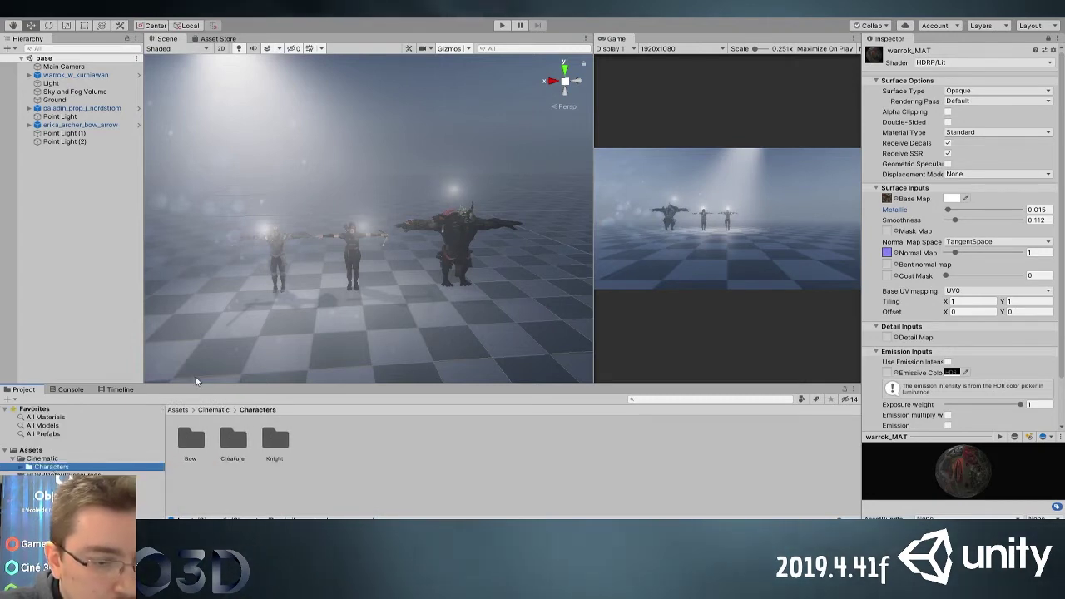
Frame the knight in the scene view and open the Knight folder
{"action": "left_click", "coordinate": [273, 247]}
{"action": "key", "text": "f"}
{"action": "left_click_drag", "start_coordinate": [347, 290], "coordinate": [345, 295], "text": "alt"}
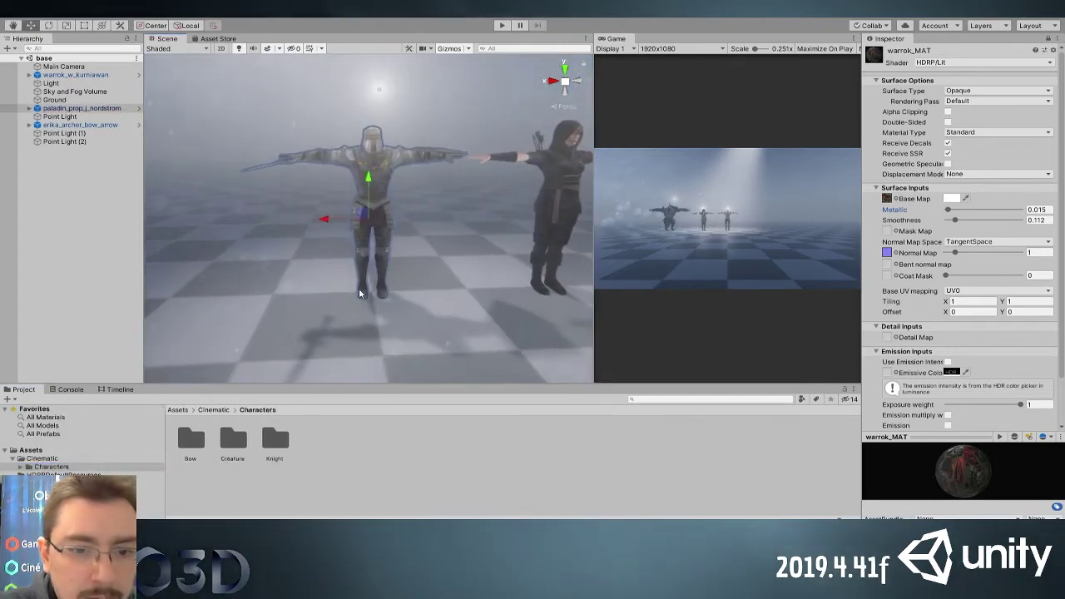
{"action": "middle_click_drag", "start_coordinate": [379, 289], "coordinate": [323, 292]}
{"action": "left_click_drag", "start_coordinate": [324, 292], "coordinate": [338, 291], "text": "alt"}
{"action": "left_click", "coordinate": [202, 444]}
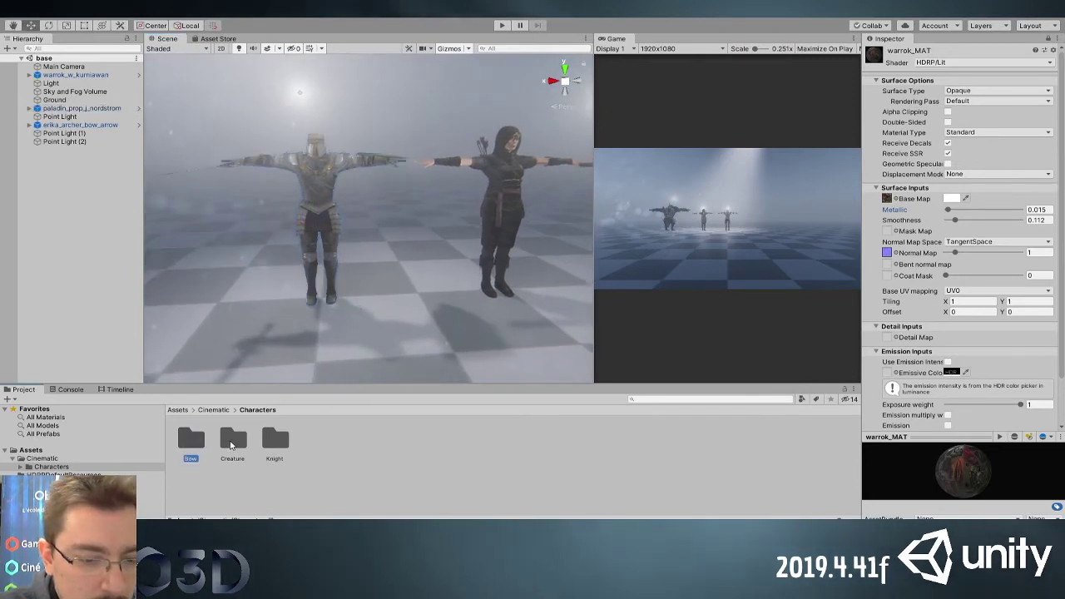
{"action": "double_click", "coordinate": [282, 441]}
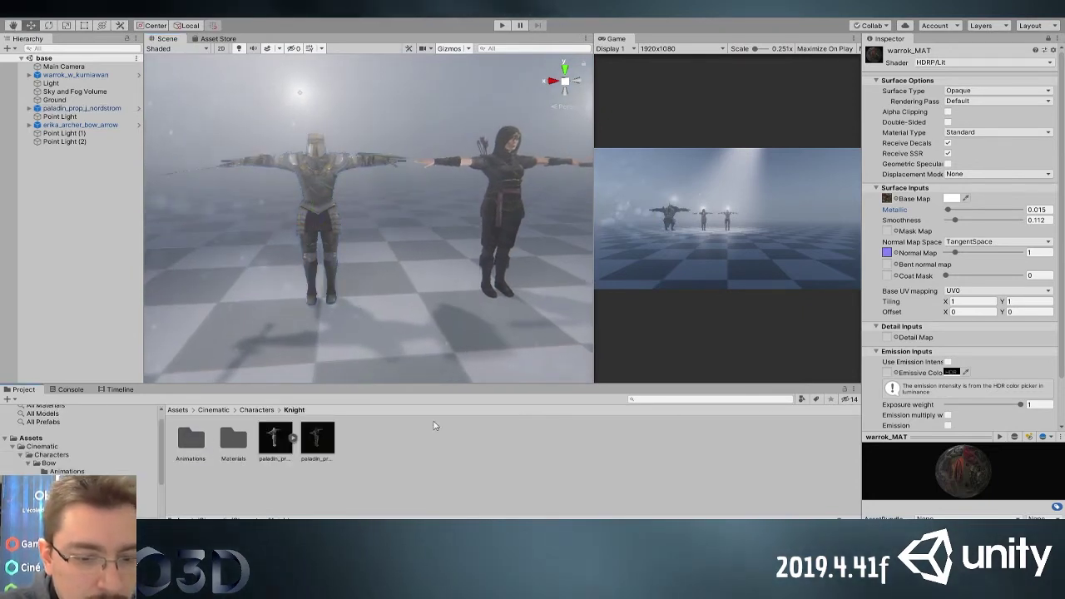
{"action": "left_click", "coordinate": [648, 362]}
{"action": "type", "text": "A"}
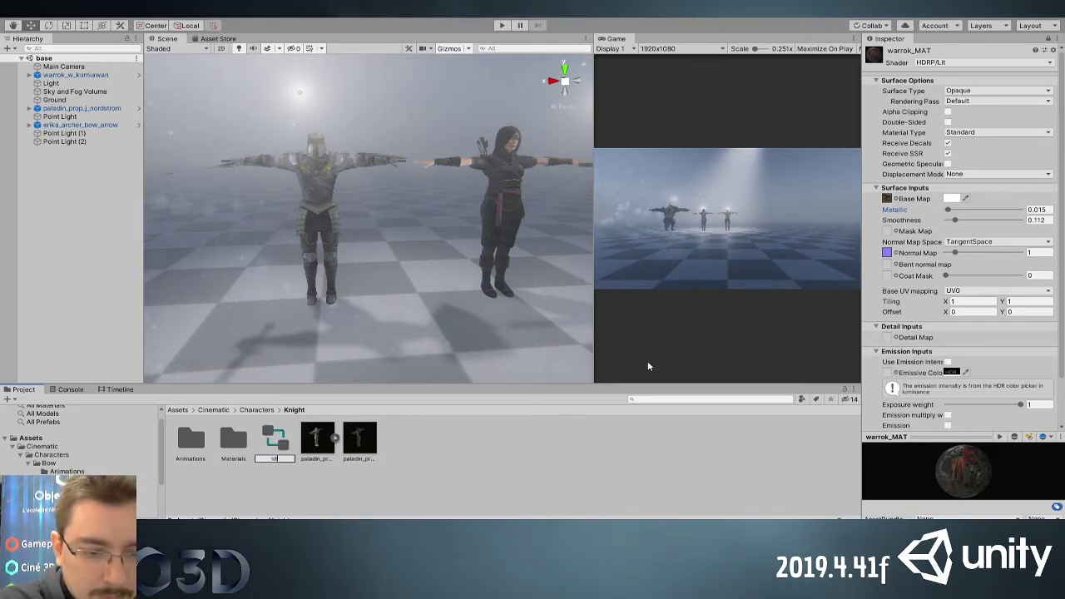
{"action": "key", "text": "Escape"}
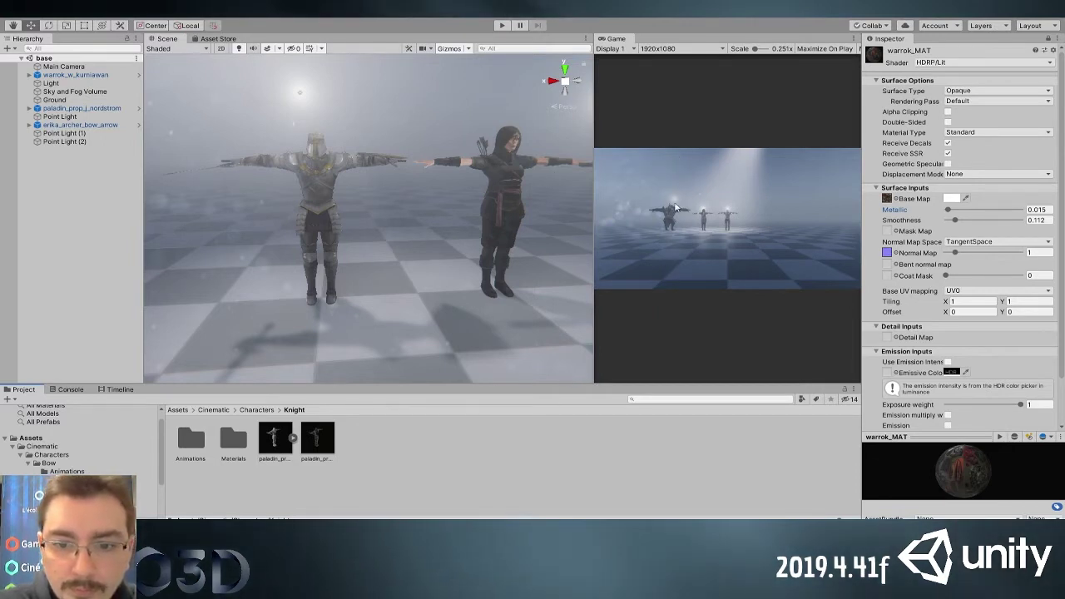
Create an animator controller named Paladin in the Knight folder
{"action": "left_click", "coordinate": [668, 358]}
{"action": "type", "text": "Pala"}
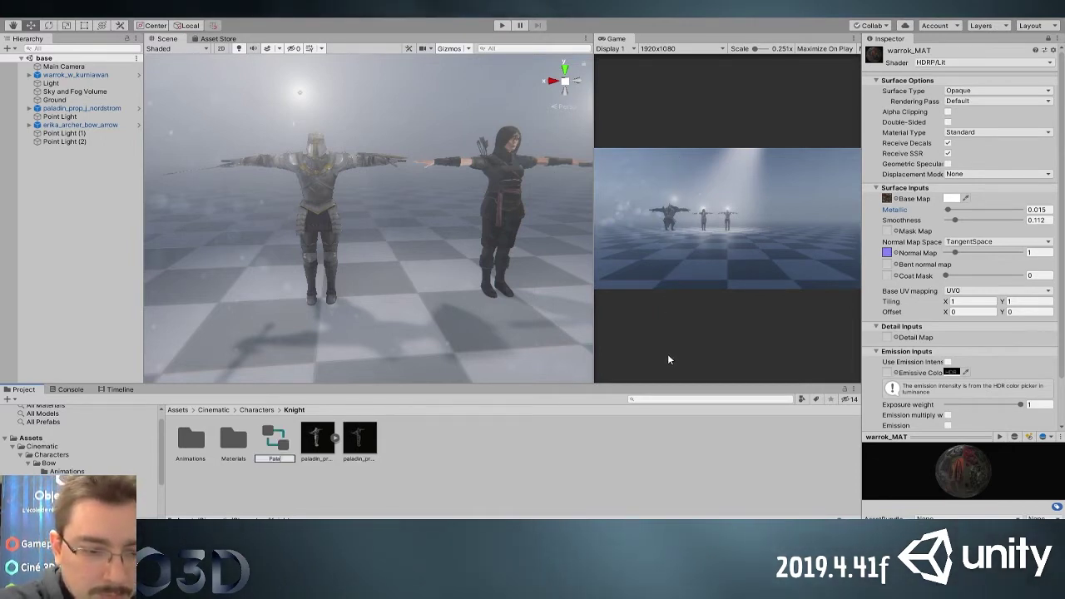
{"action": "key", "text": "Return"}
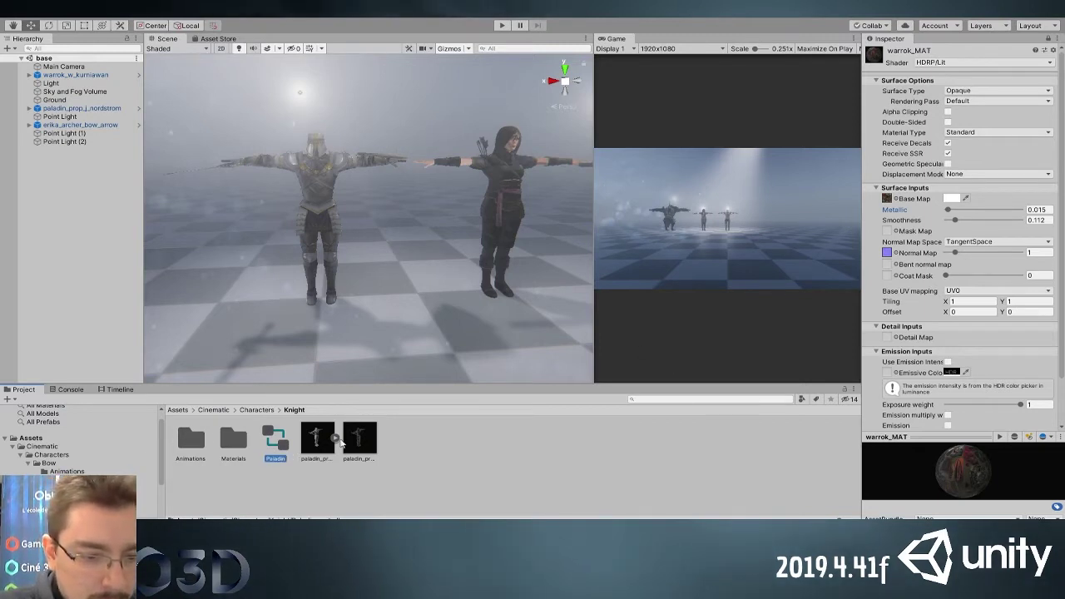
Select the paladin prefab in the Knight folder and unlock the Inspector so that it follows the selection
{"action": "left_click", "coordinate": [321, 441]}
{"action": "left_click", "coordinate": [366, 452]}
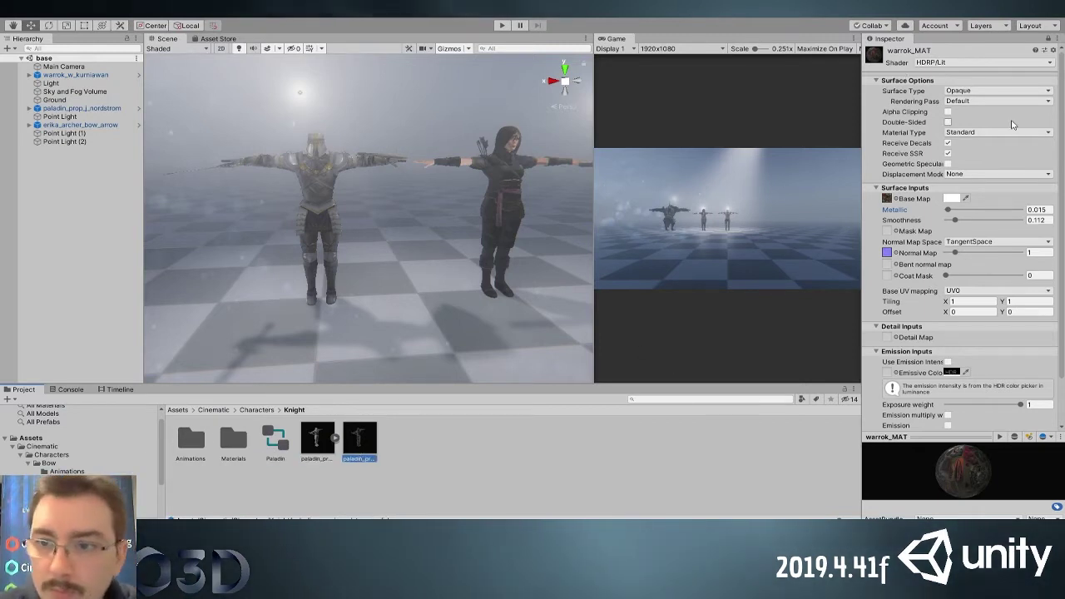
{"action": "left_click", "coordinate": [1053, 50]}
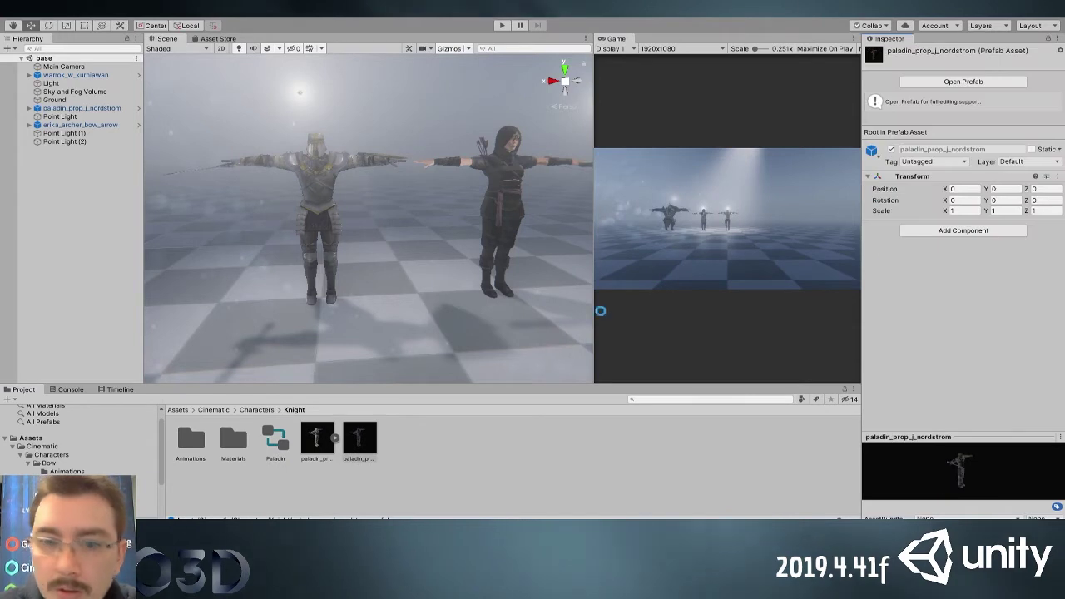
Set the rig animation type of the paladin_prop_j_nordstrom model to Humanoid, apply it and check the model's material settings
{"action": "left_click", "coordinate": [309, 454]}
{"action": "left_click", "coordinate": [965, 80]}
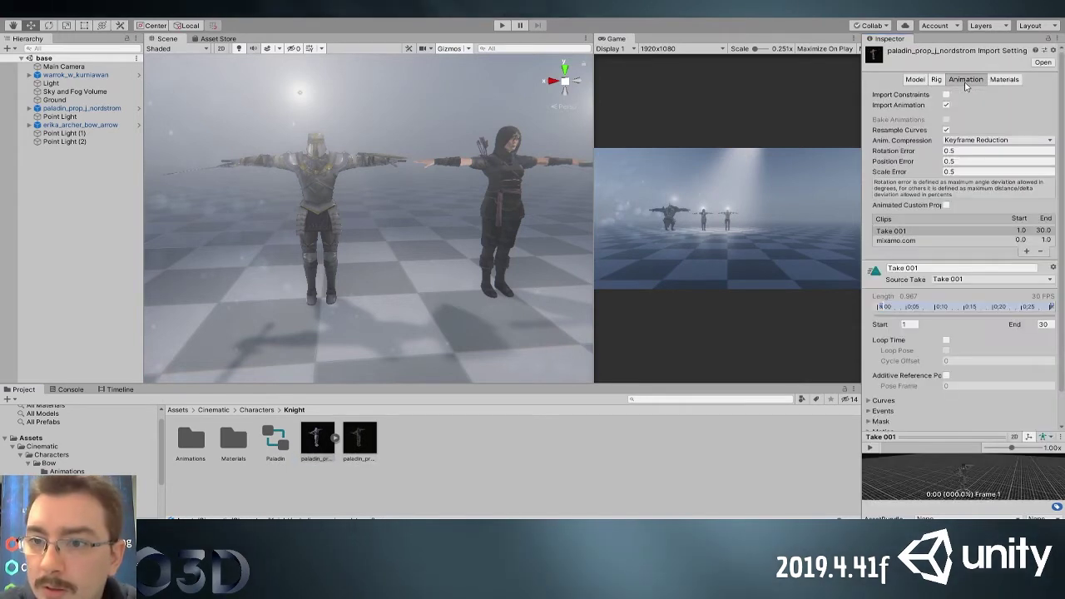
{"action": "left_click", "coordinate": [937, 80]}
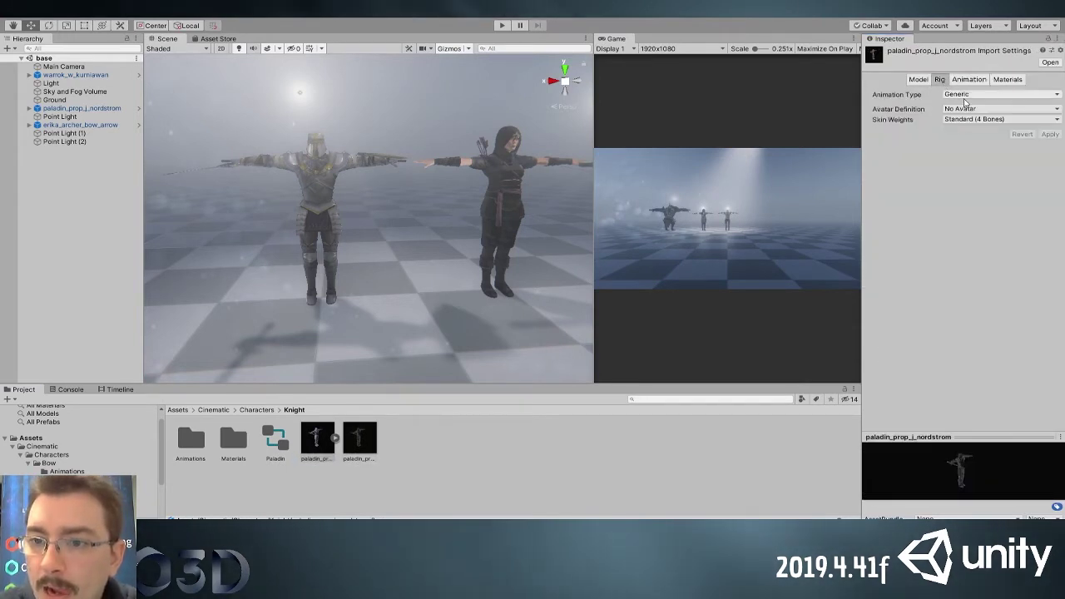
{"action": "left_click", "coordinate": [965, 138]}
{"action": "left_click", "coordinate": [1051, 171]}
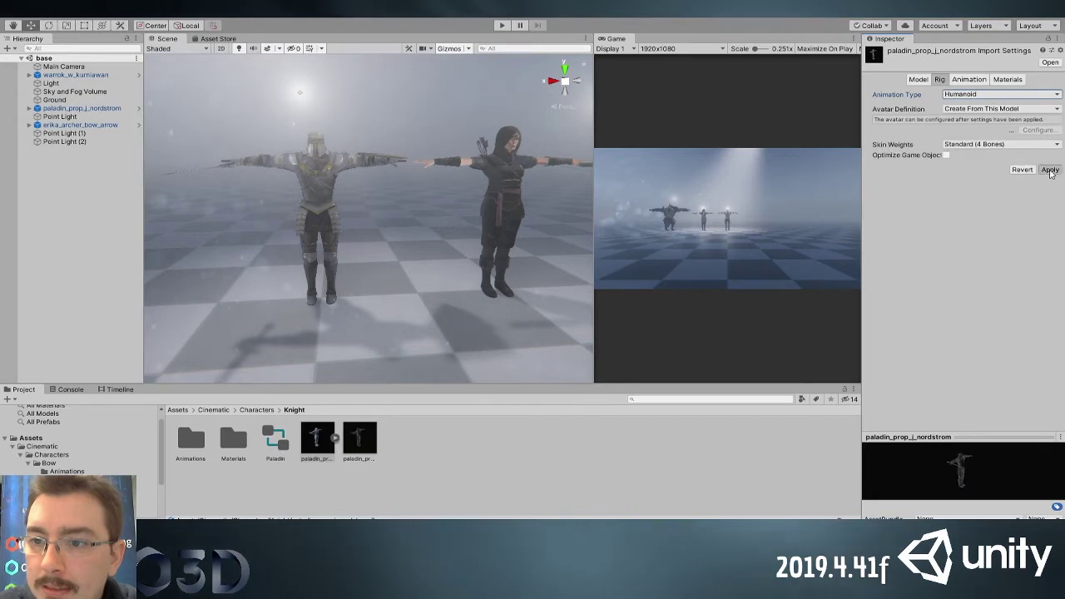
{"action": "left_click", "coordinate": [1004, 80]}
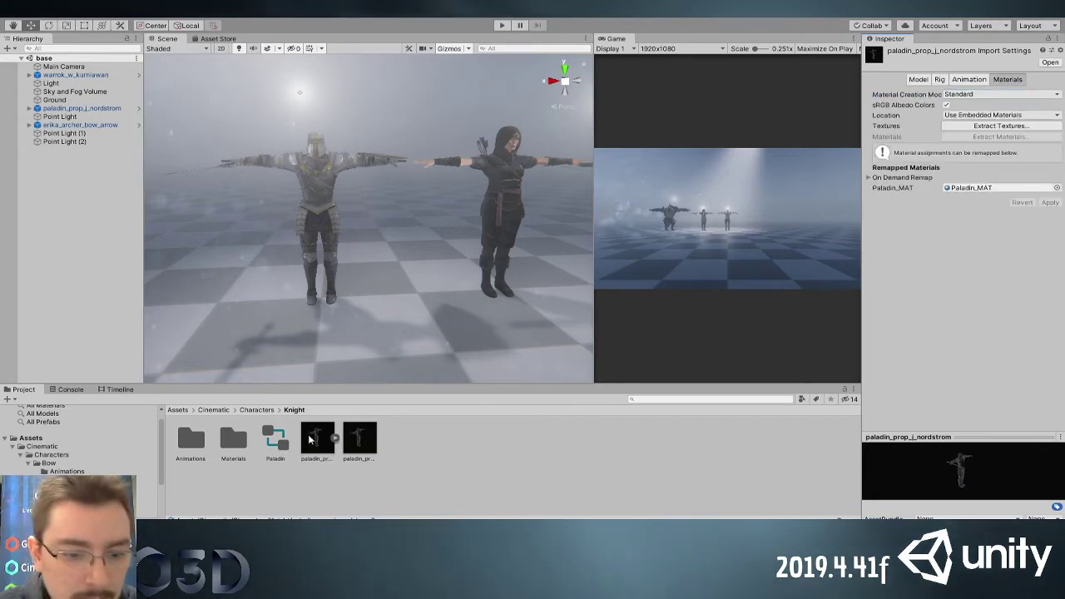
Set all the Knight animations to a Humanoid rig that copies its avatar from paladin_prop_j_nordstromAvatar, and apply it
{"action": "double_click", "coordinate": [190, 441]}
{"action": "key", "text": "ctrl+a"}
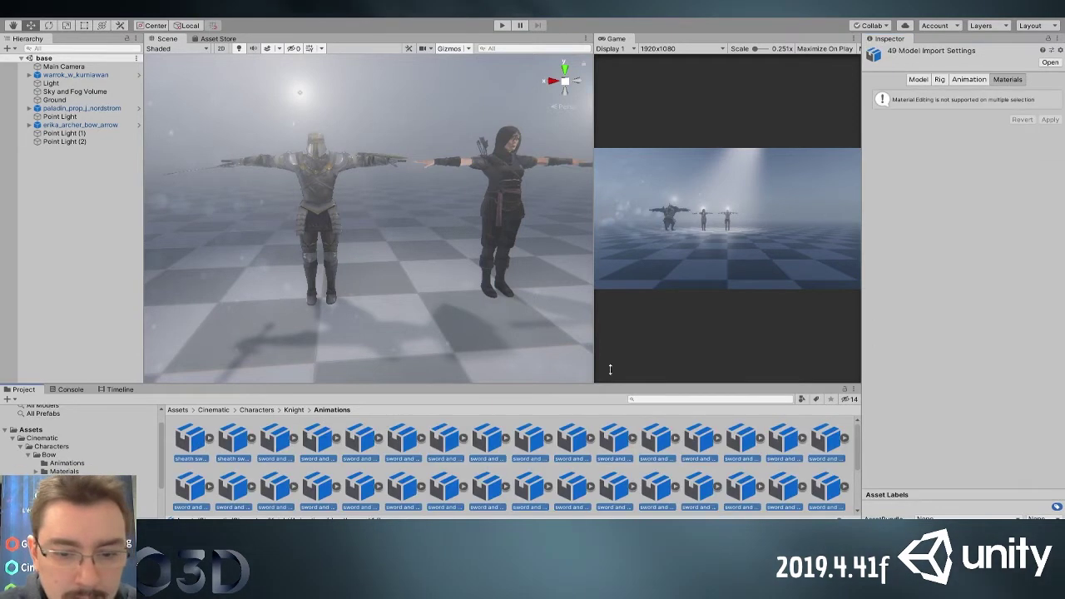
{"action": "left_click", "coordinate": [967, 79]}
{"action": "left_click", "coordinate": [939, 79]}
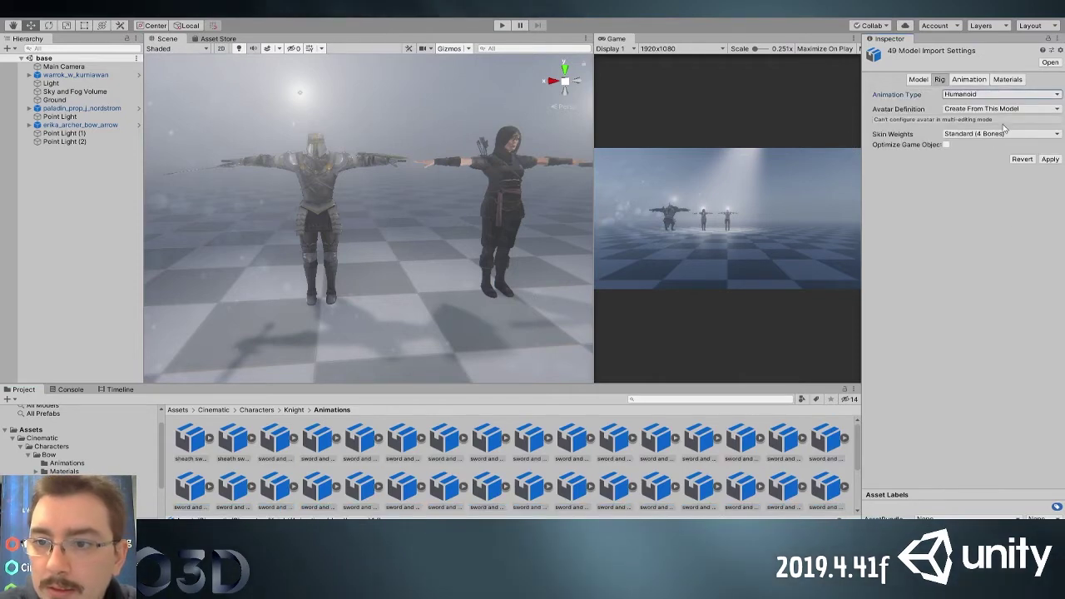
{"action": "left_click", "coordinate": [996, 145]}
{"action": "left_click", "coordinate": [1056, 149]}
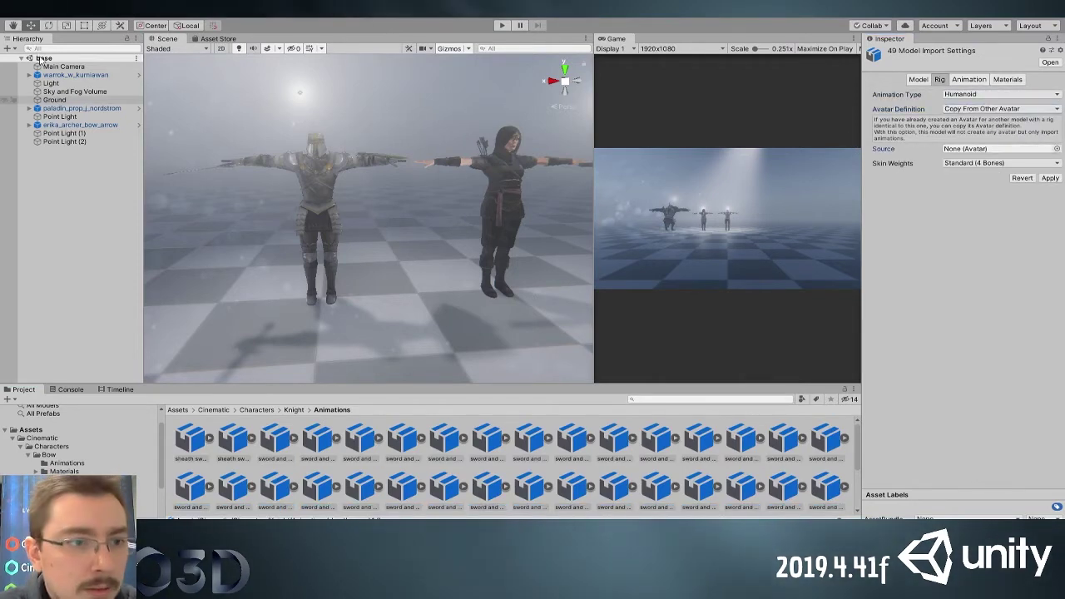
{"action": "left_click", "coordinate": [130, 76]}
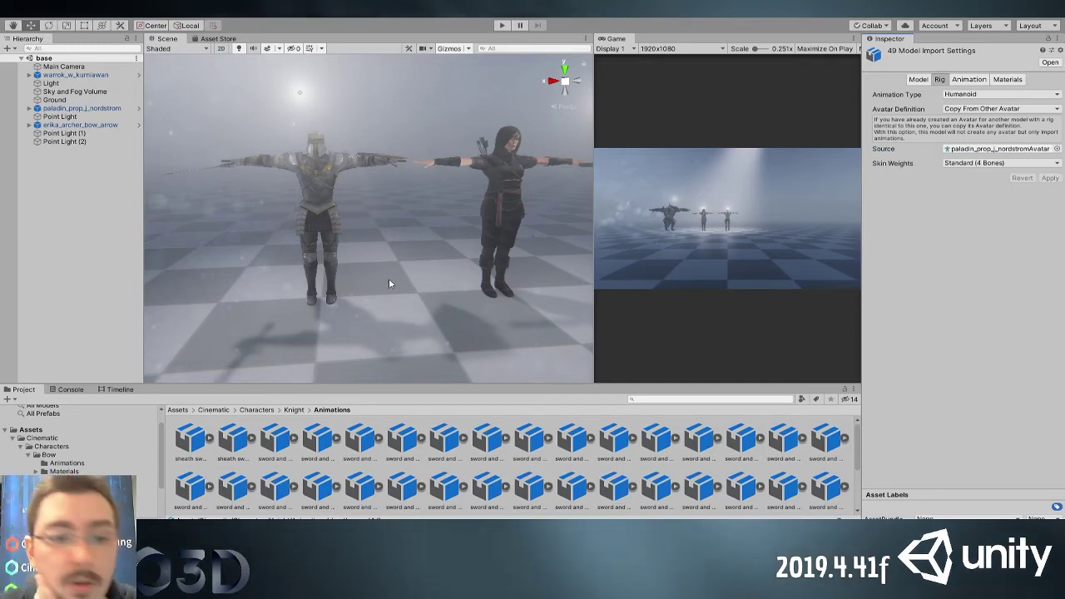
Show the Knight animations as a list, search the assets for "idle" and select sword and shield block idle
{"action": "left_click_drag", "start_coordinate": [838, 521], "coordinate": [822, 520]}
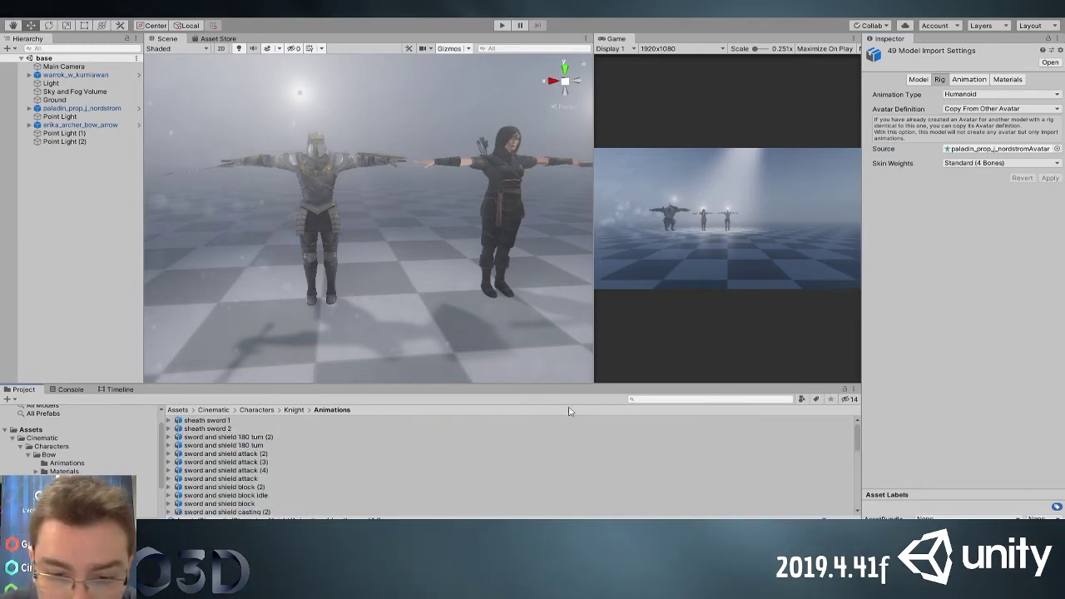
{"action": "left_click", "coordinate": [726, 399]}
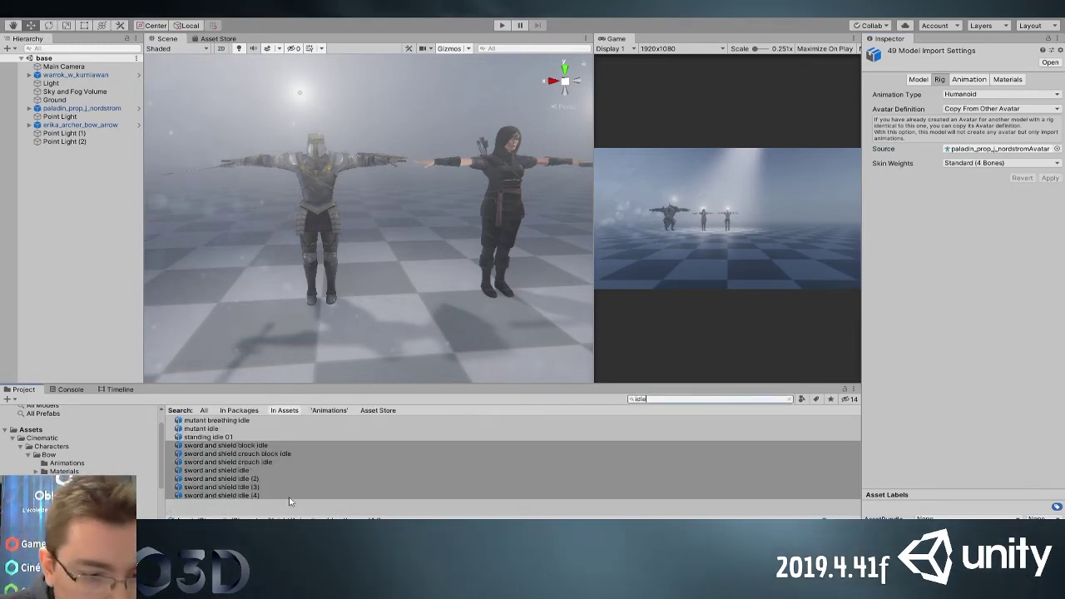
{"action": "left_click", "coordinate": [222, 429]}
{"action": "left_click", "coordinate": [227, 445]}
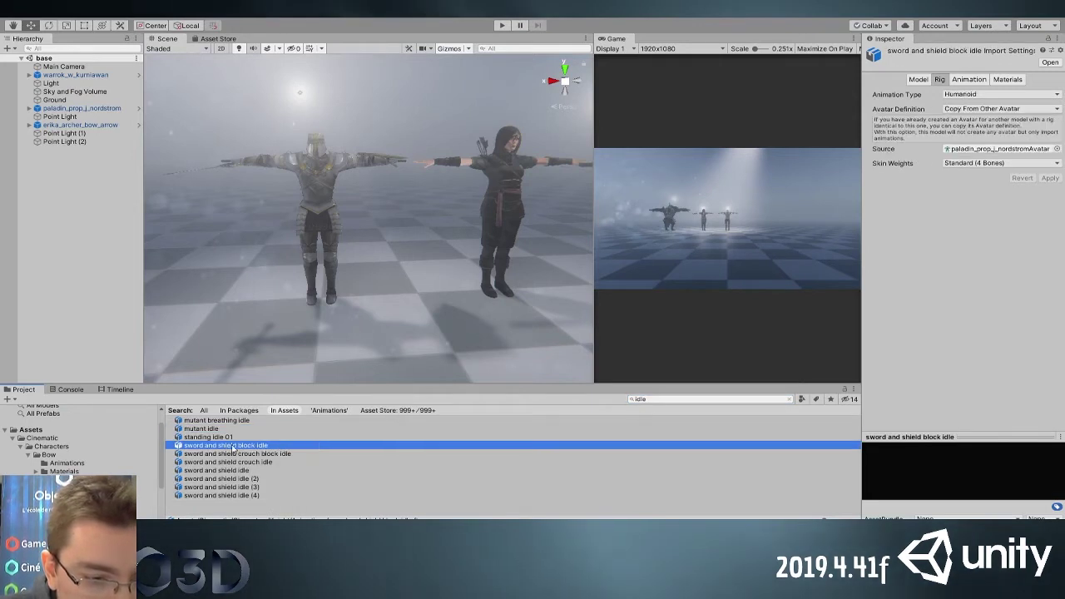
Enlarge the animation preview and play the sword and shield block idle and sword and shield idle clips
{"action": "left_click_drag", "start_coordinate": [955, 436], "coordinate": [955, 387]}
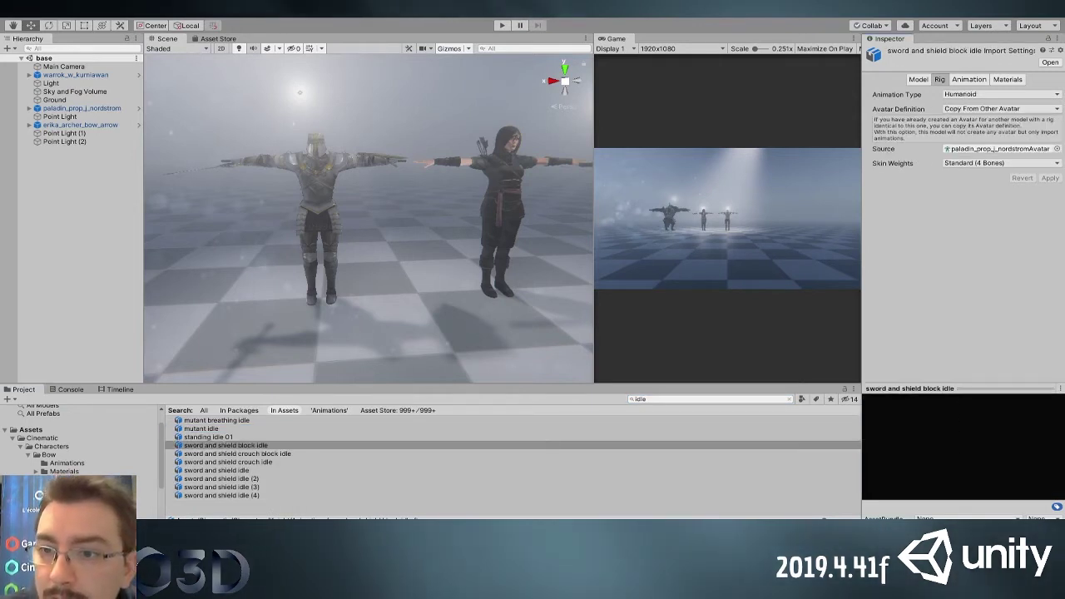
{"action": "left_click", "coordinate": [964, 87]}
{"action": "left_click", "coordinate": [870, 399]}
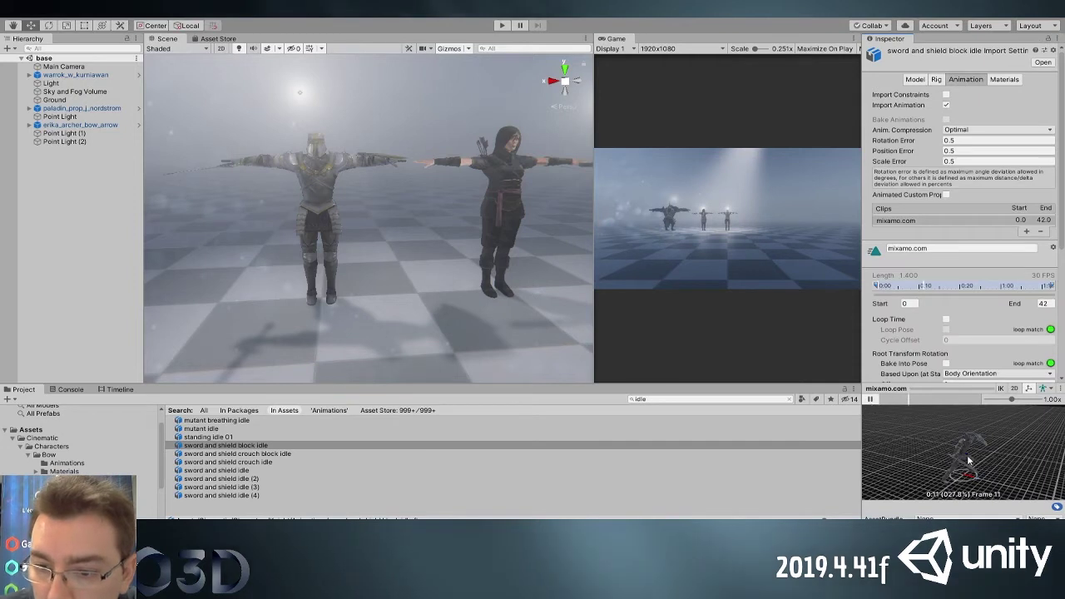
{"action": "left_click", "coordinate": [203, 470]}
{"action": "left_click", "coordinate": [871, 400]}
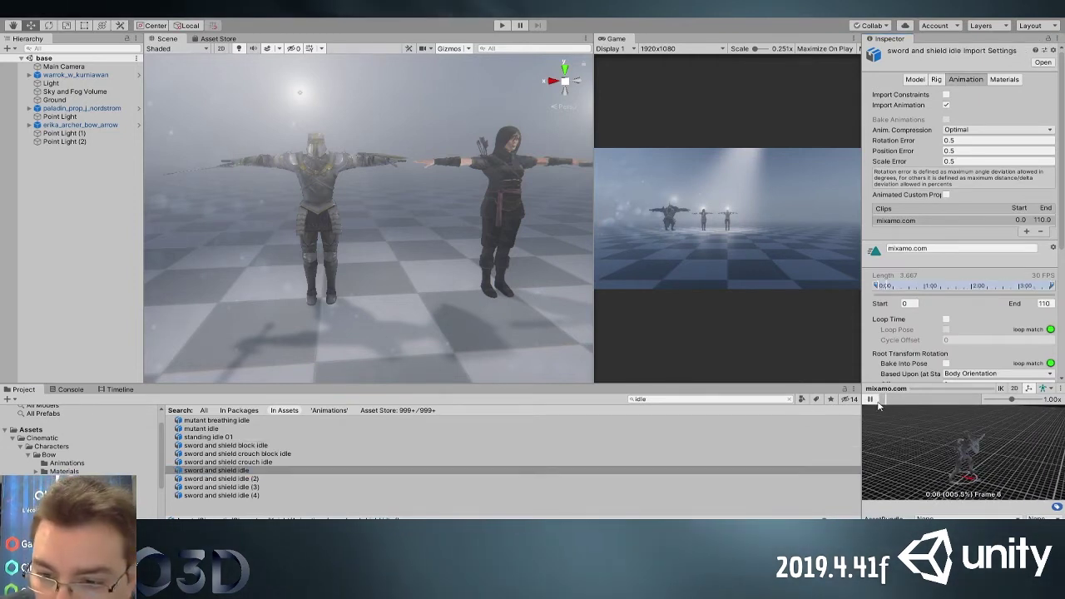
Enable Loop Time for the sword and shield idle clip, apply it and clear the asset search
{"action": "left_click", "coordinate": [944, 320]}
{"action": "scroll", "coordinate": [948, 316], "scroll_direction": "down", "scroll_amount": 4}
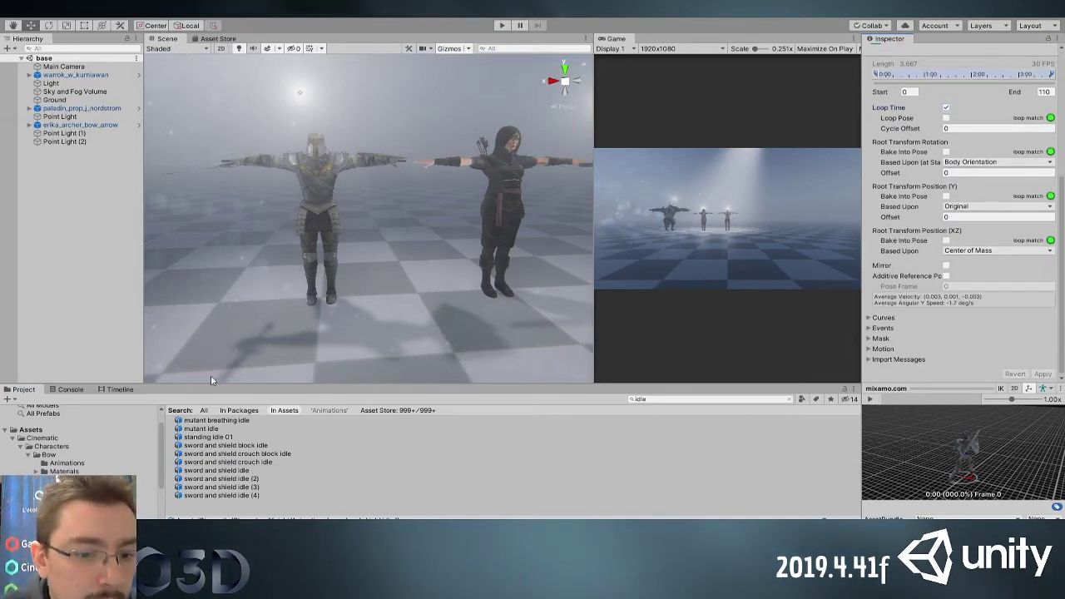
{"action": "left_click", "coordinate": [792, 400]}
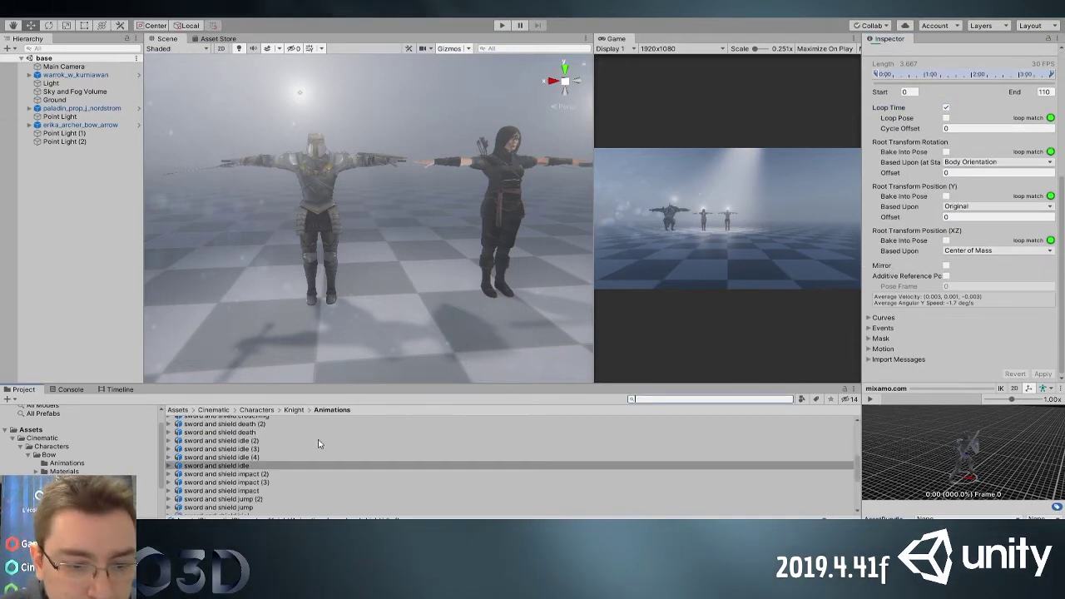
Apply the sword and shield idle clip to the knight in the scene and test it in Play mode
{"action": "left_click", "coordinate": [169, 466]}
{"action": "left_click_drag", "start_coordinate": [207, 482], "coordinate": [318, 176]}
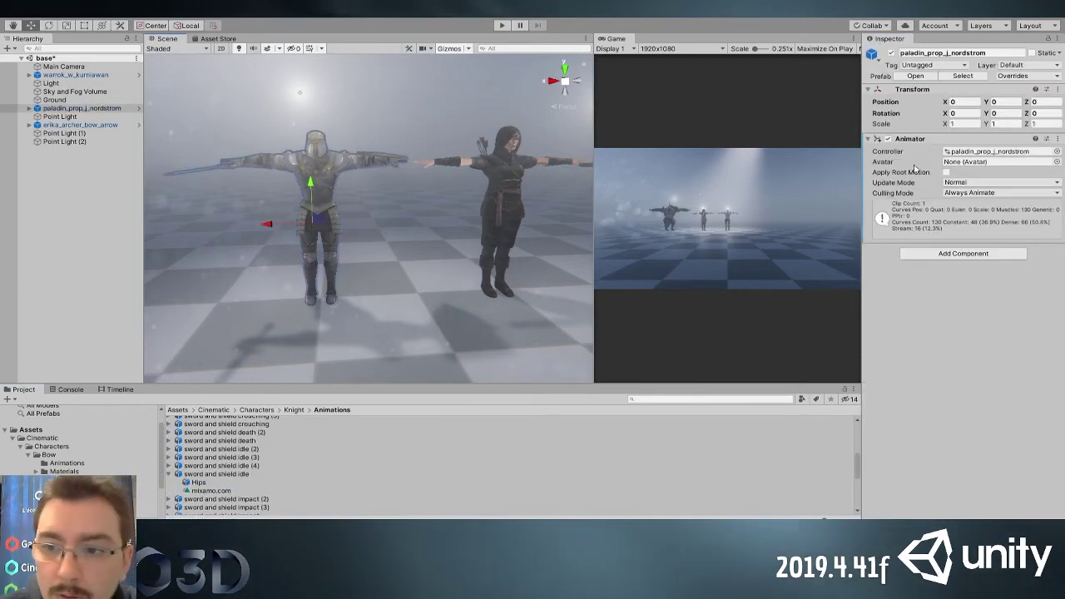
{"action": "left_click", "coordinate": [503, 25]}
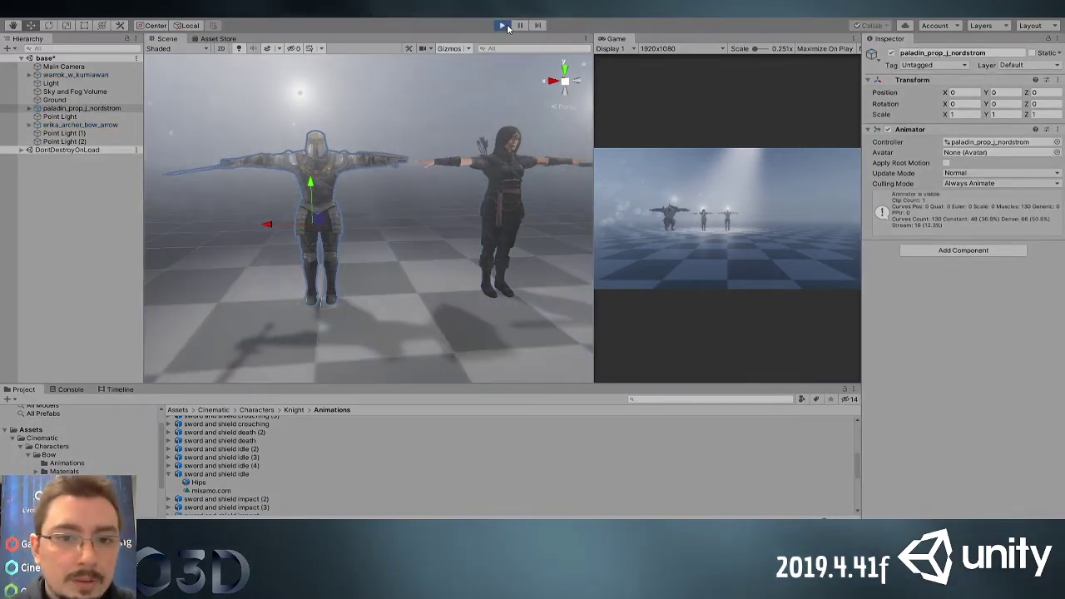
{"action": "key", "text": "ctrl+p"}
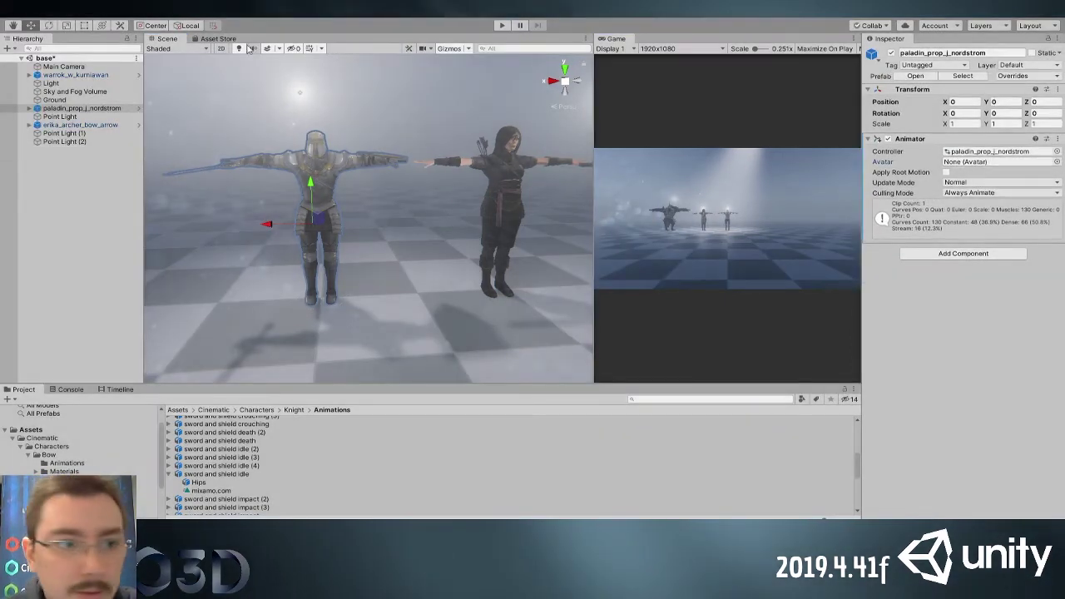
Assign paladin_prop_j_nordstromAvatar as the avatar of the knight's Animator and test the idle animation in Play mode
{"action": "key", "text": "ctrl+z"}
{"action": "left_click", "coordinate": [501, 26]}
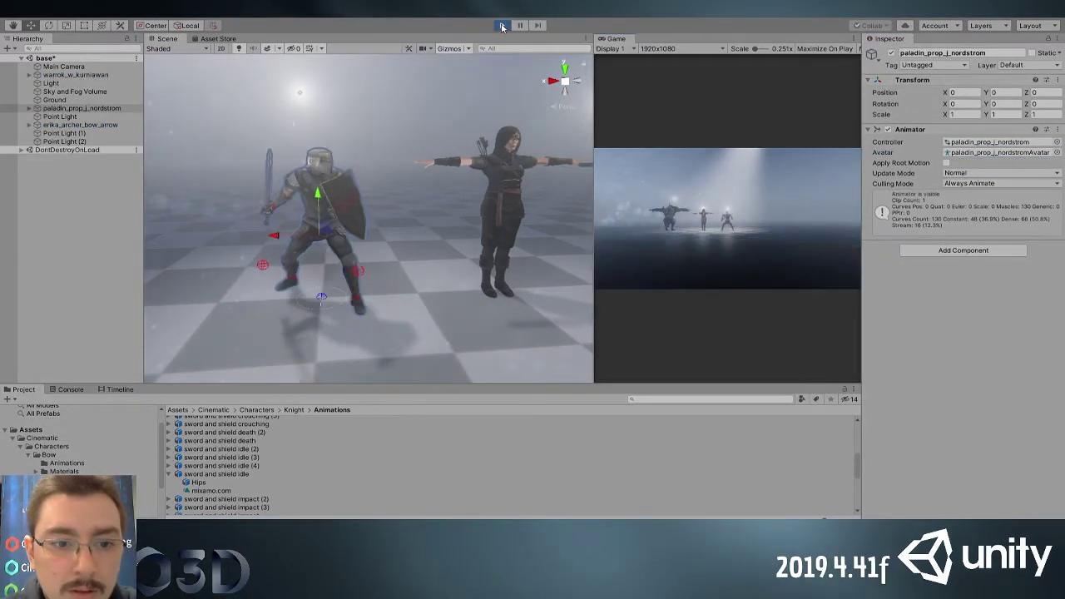
{"action": "left_click_drag", "start_coordinate": [467, 143], "coordinate": [465, 92], "text": "alt"}
{"action": "left_click", "coordinate": [501, 26]}
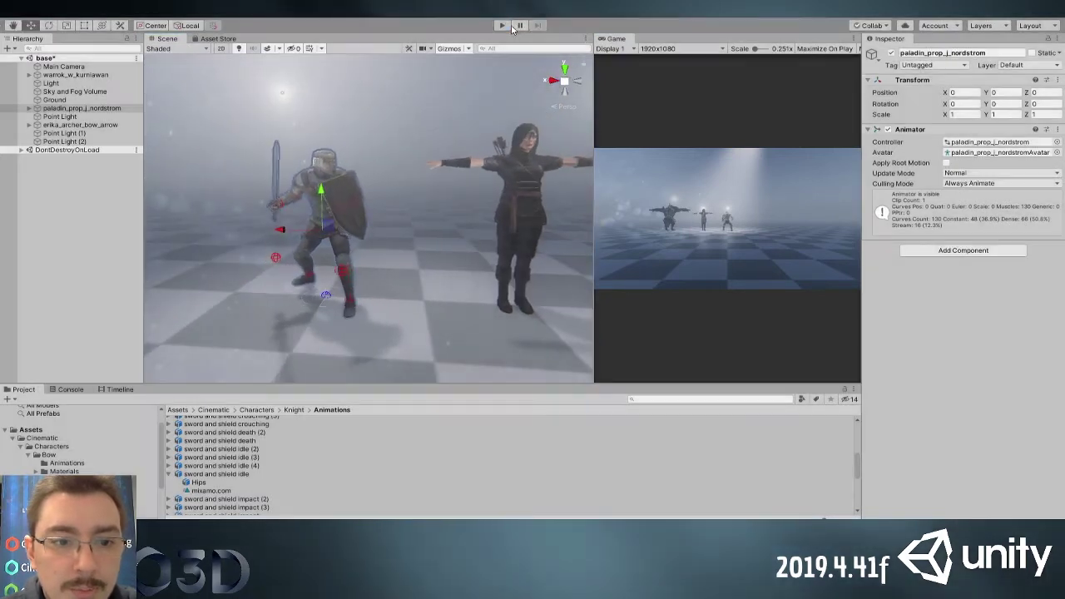
Preview the sword and shield idle clip and review its animation and rig import settings
{"action": "left_click", "coordinate": [218, 474]}
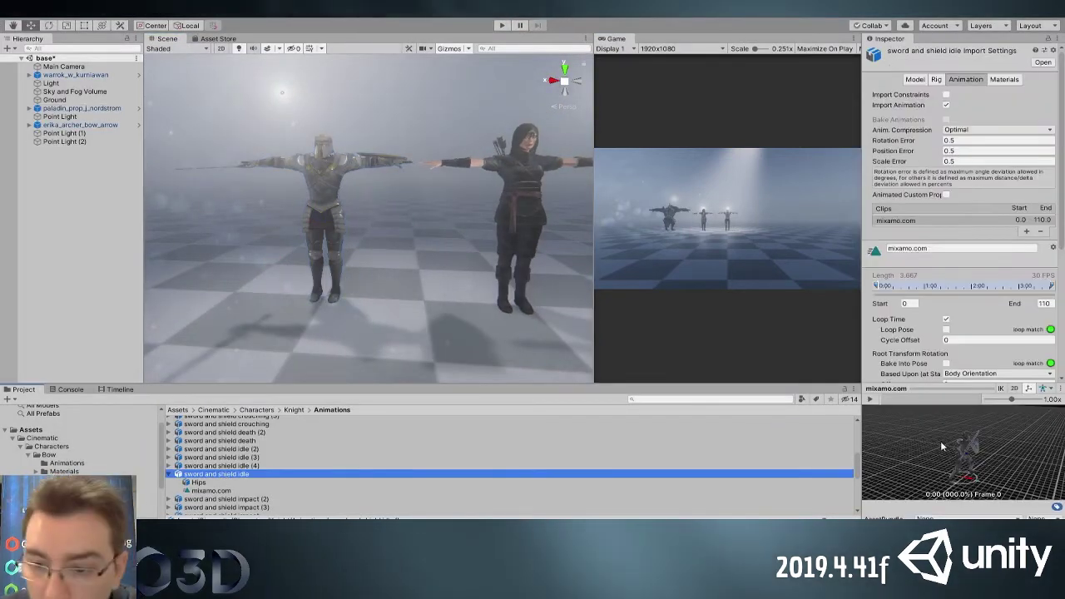
{"action": "left_click", "coordinate": [868, 398]}
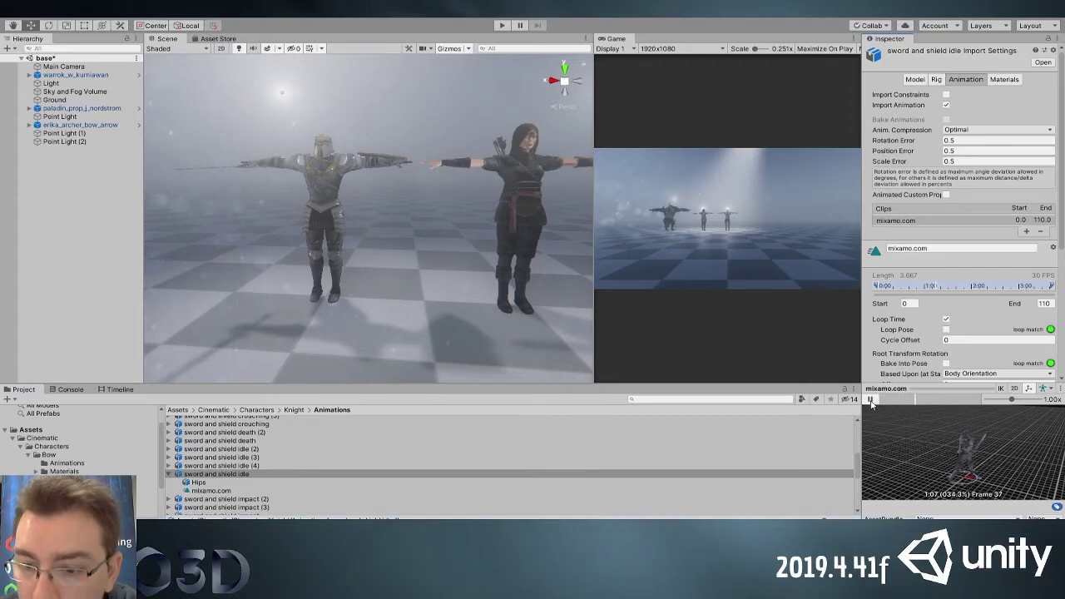
{"action": "scroll", "coordinate": [932, 242], "scroll_direction": "down", "scroll_amount": 5}
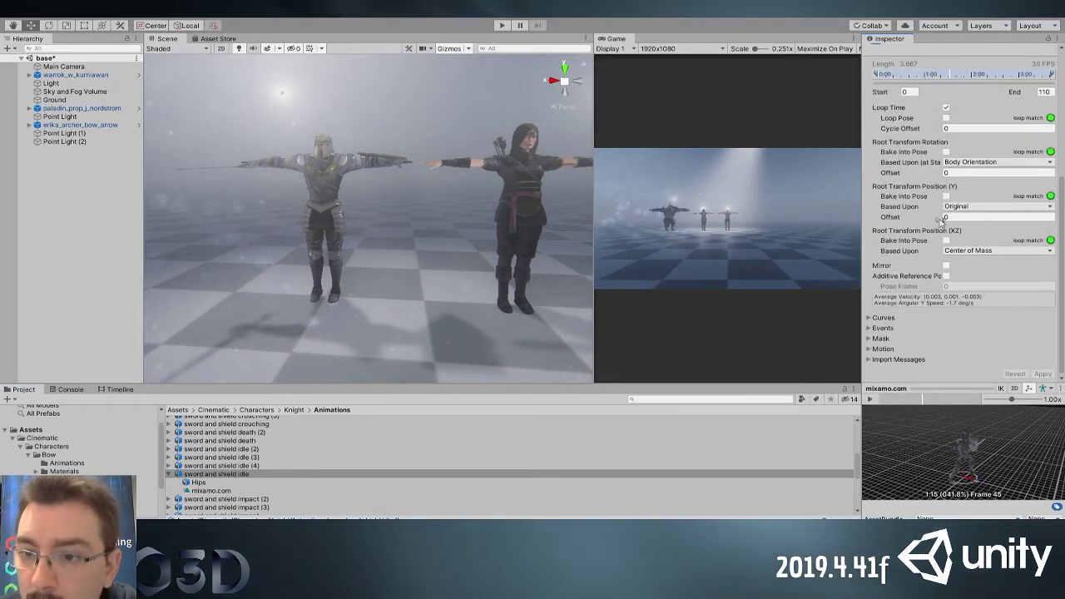
{"action": "scroll", "coordinate": [959, 267], "scroll_direction": "up", "scroll_amount": 5}
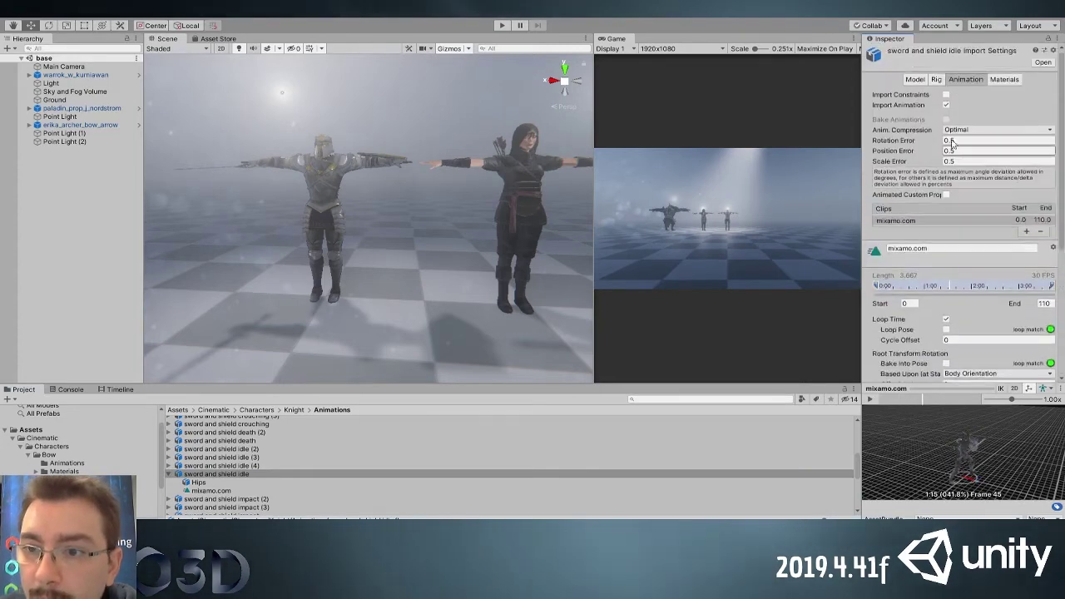
{"action": "left_click", "coordinate": [938, 79]}
Enable Apply Root Motion on the knight's Animator and test the animation in Play mode
{"action": "left_click", "coordinate": [75, 75]}
{"action": "left_click", "coordinate": [82, 108]}
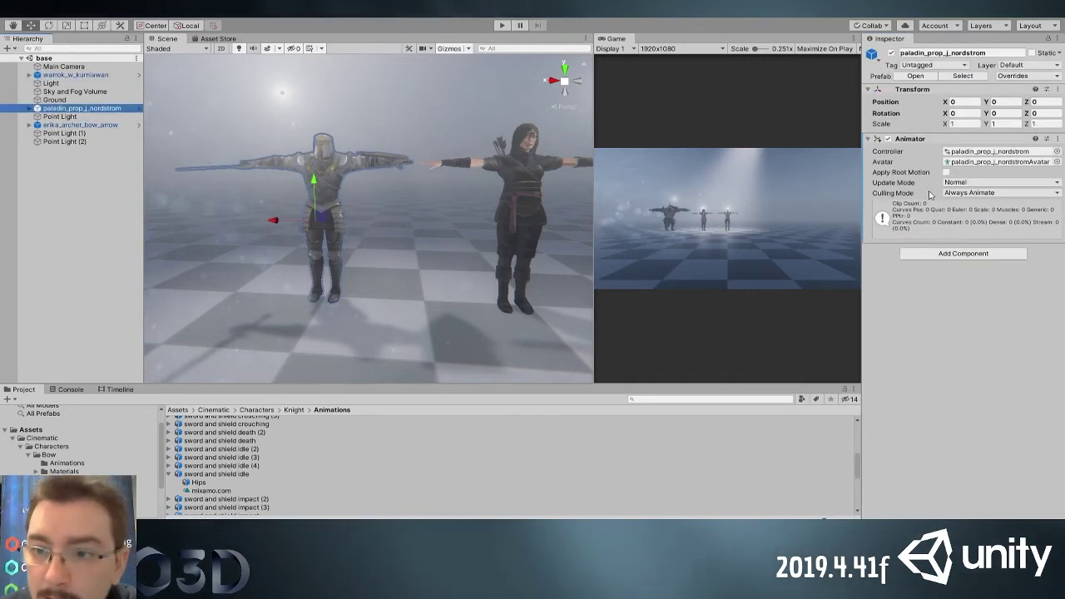
{"action": "left_click", "coordinate": [946, 172]}
{"action": "left_click", "coordinate": [499, 26]}
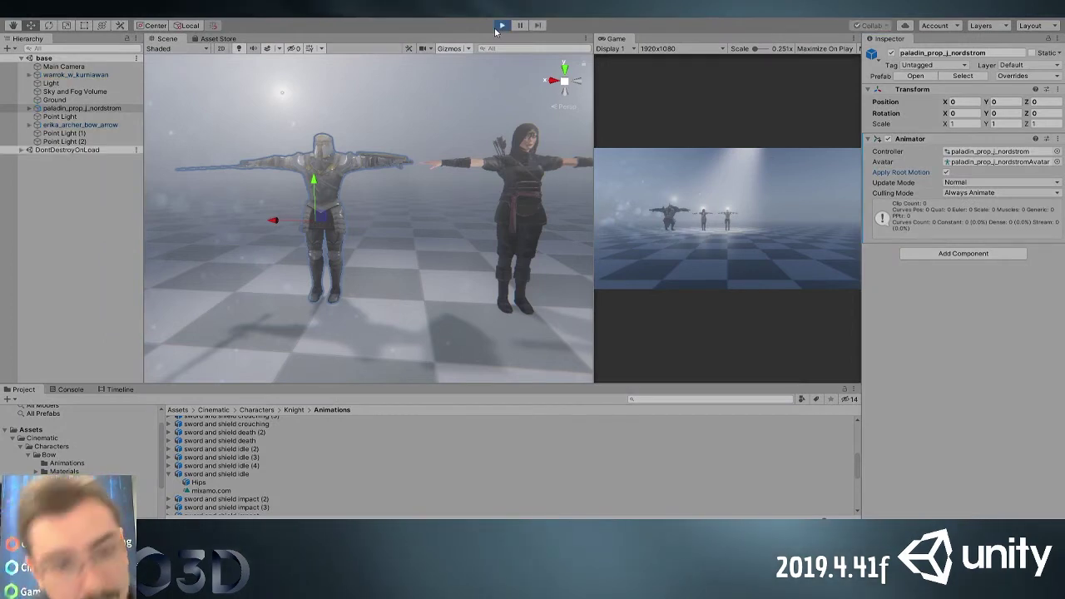
{"action": "left_click_drag", "start_coordinate": [450, 131], "coordinate": [511, 205], "text": "alt"}
{"action": "left_click", "coordinate": [504, 30]}
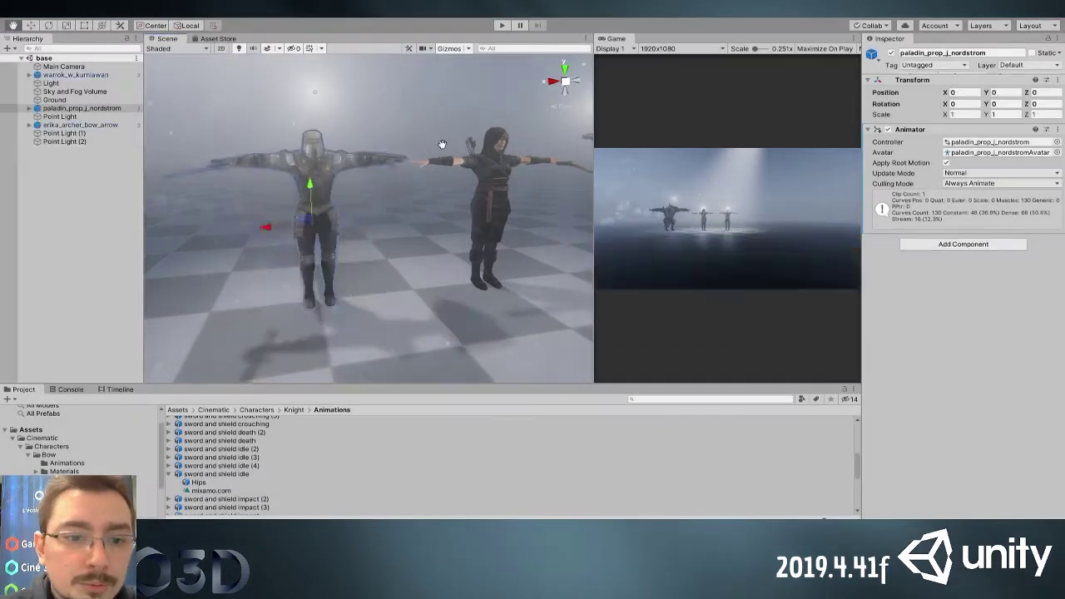
Set the erika_archer_bow_arrow model in the Bow folder to a Humanoid rig with its avatar created from this model
{"action": "middle_click_drag", "start_coordinate": [462, 140], "coordinate": [311, 171]}
{"action": "scroll", "coordinate": [392, 183], "scroll_direction": "down", "scroll_amount": 1}
{"action": "middle_click_drag", "start_coordinate": [441, 181], "coordinate": [398, 174]}
{"action": "left_click", "coordinate": [294, 410]}
{"action": "left_click", "coordinate": [252, 410]}
{"action": "double_click", "coordinate": [191, 420]}
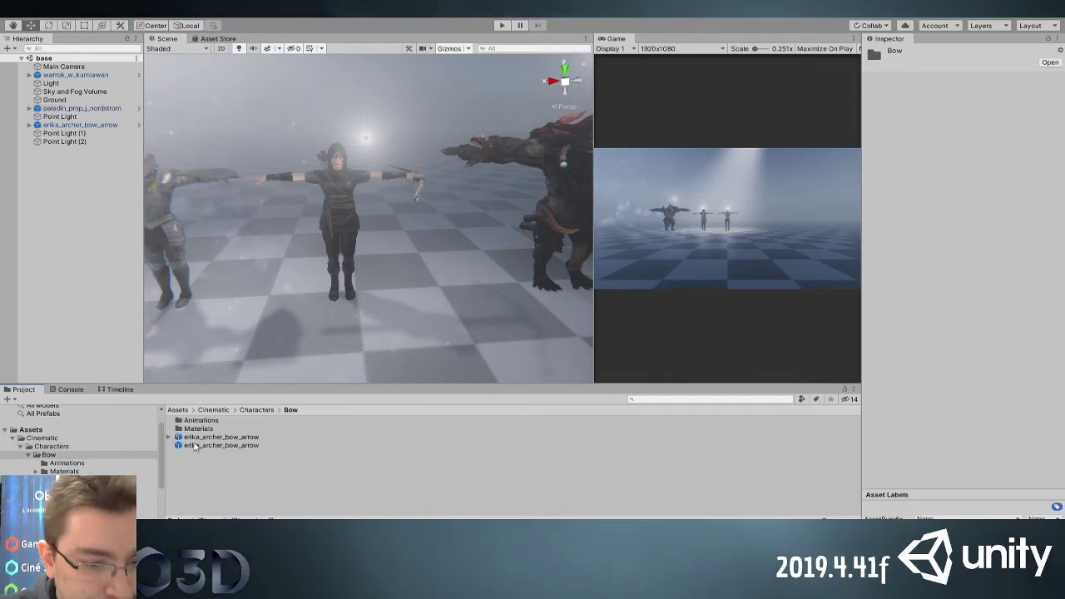
{"action": "left_click", "coordinate": [203, 437]}
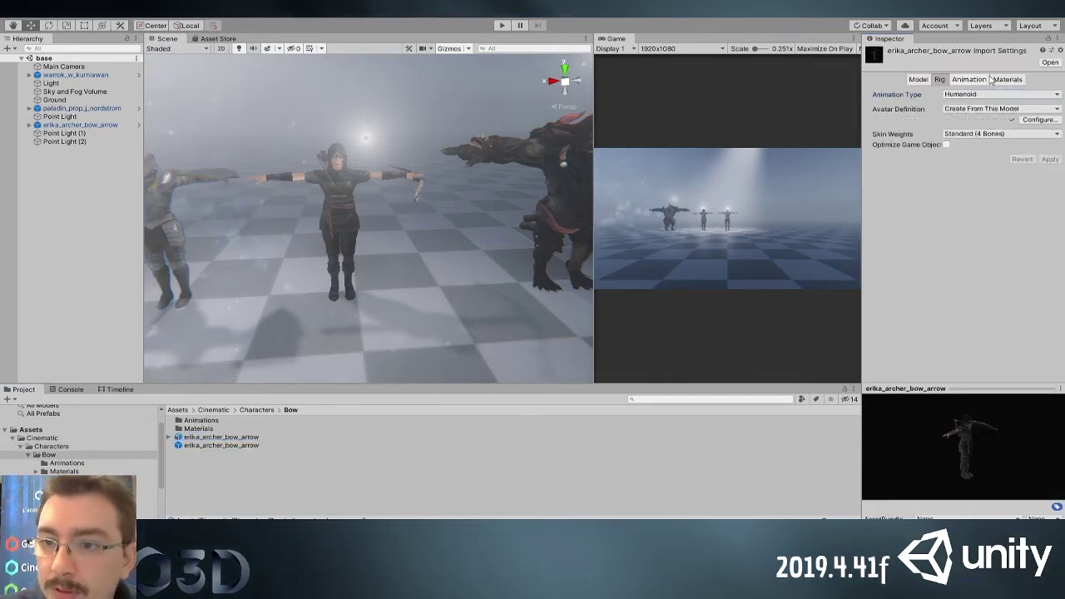
{"action": "left_click", "coordinate": [981, 80]}
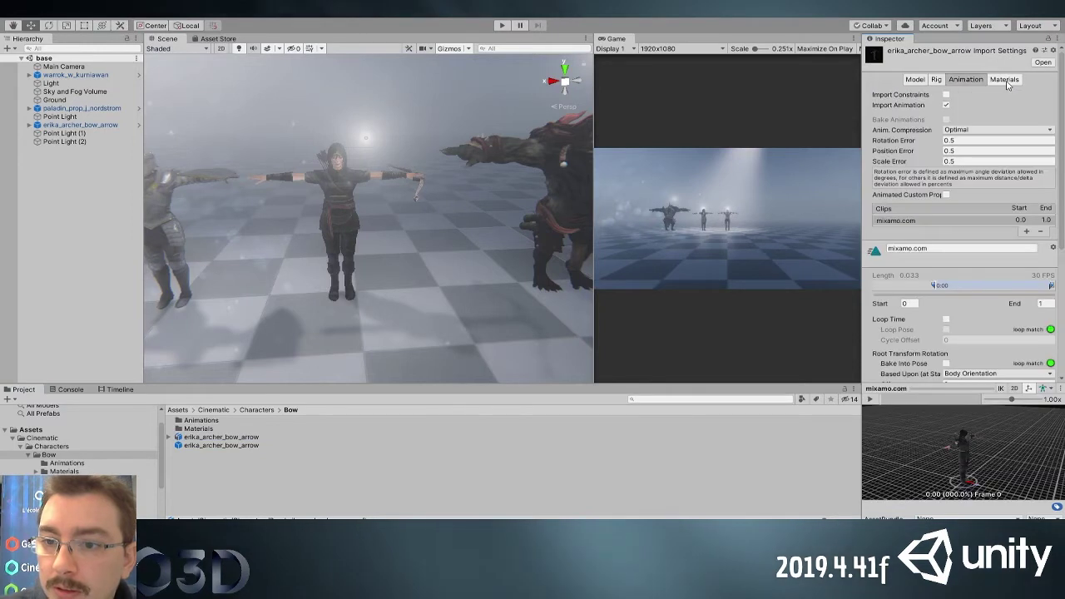
Search the assets for "idle", inspect the rig settings of standing idle 01 and clear the search
{"action": "left_click", "coordinate": [261, 423]}
{"action": "double_click", "coordinate": [235, 426]}
{"action": "left_click", "coordinate": [718, 399]}
{"action": "type", "text": "idle"}
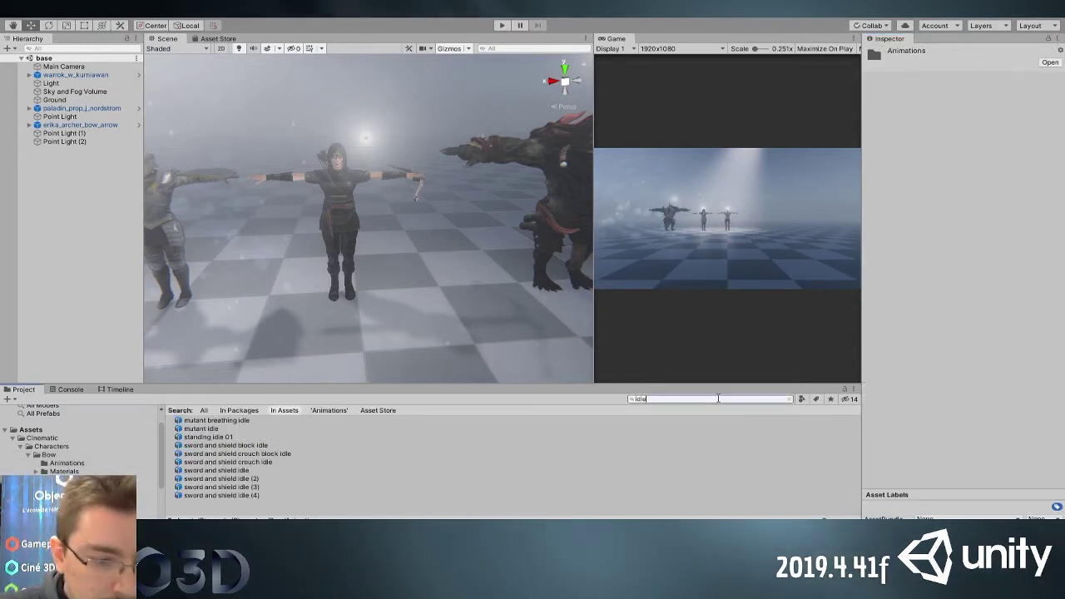
{"action": "left_click", "coordinate": [207, 437]}
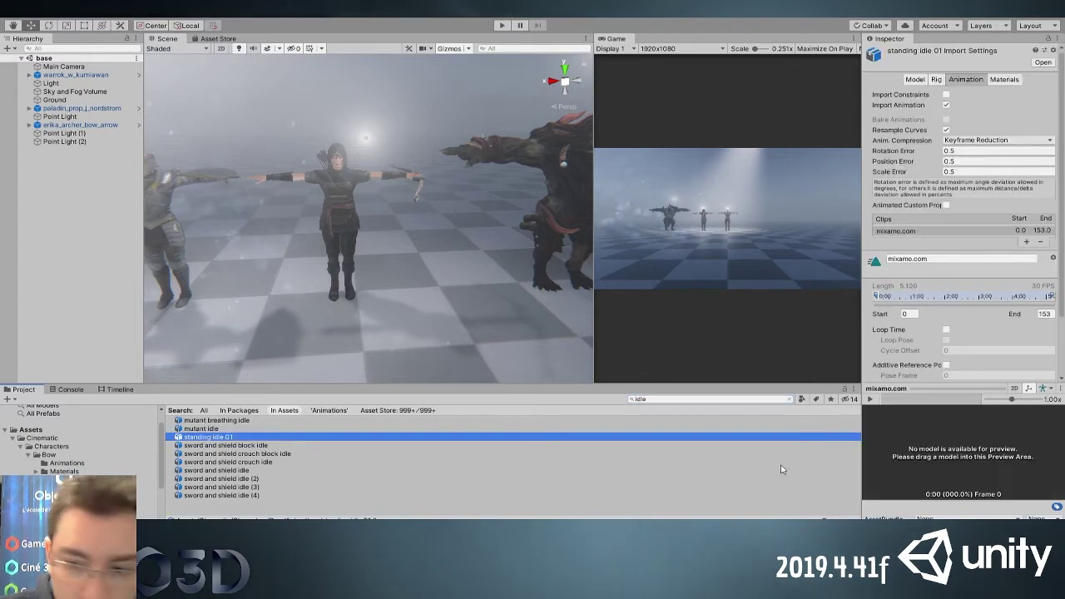
{"action": "left_click", "coordinate": [940, 80]}
{"action": "left_click", "coordinate": [327, 411]}
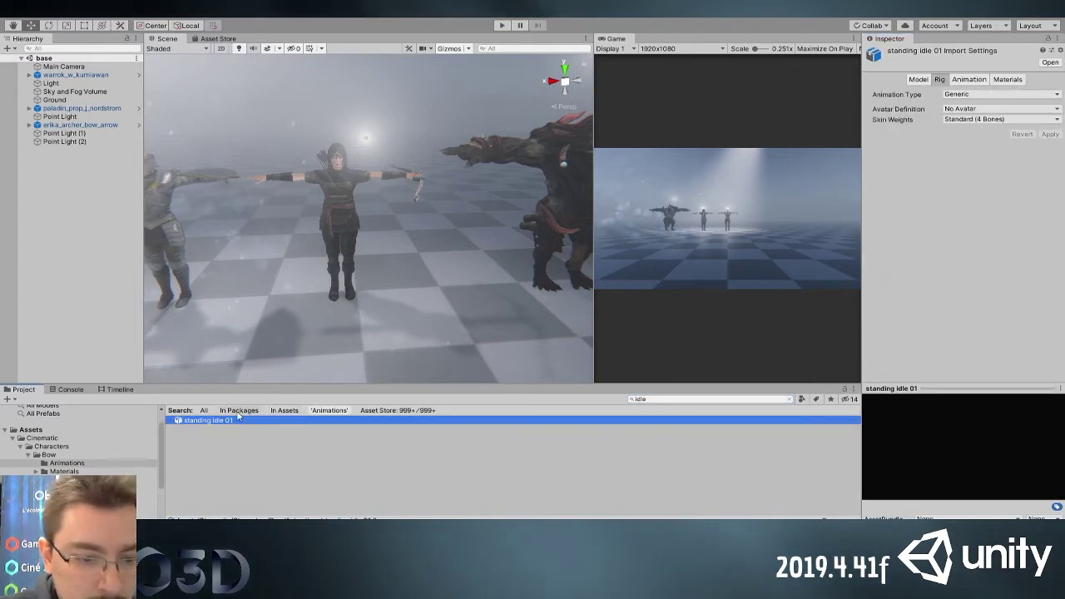
{"action": "left_click", "coordinate": [238, 412]}
{"action": "left_click", "coordinate": [284, 411]}
{"action": "left_click", "coordinate": [787, 399]}
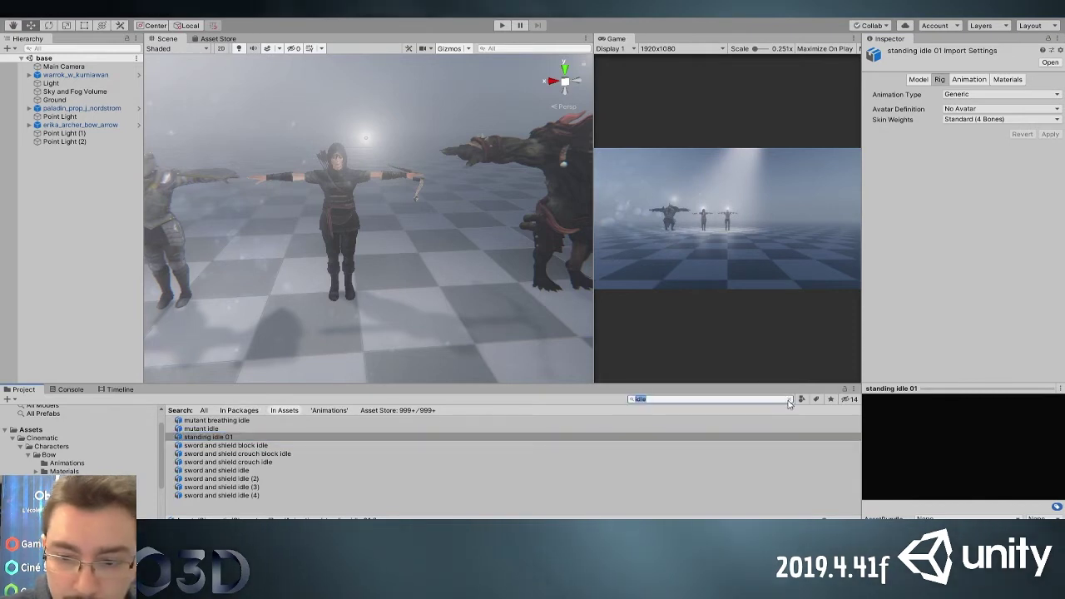
{"action": "left_click", "coordinate": [443, 454]}
Set all the Bow animations to a Humanoid rig that copies its avatar from erika_archer_bow_arrowAvatar, and apply it
{"action": "left_click", "coordinate": [287, 411]}
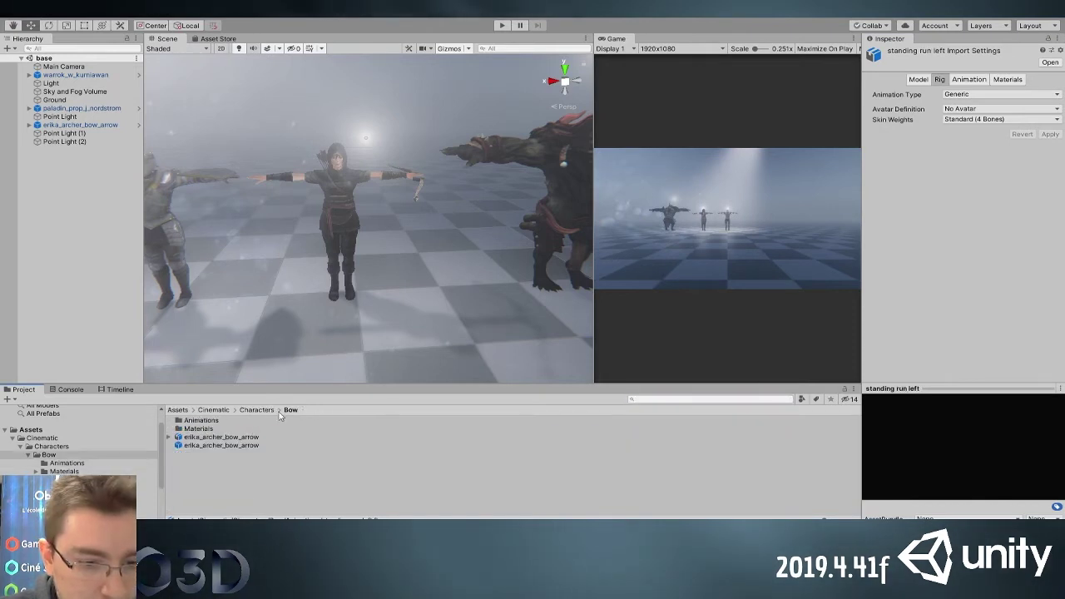
{"action": "double_click", "coordinate": [199, 420]}
{"action": "key", "text": "ctrl+a"}
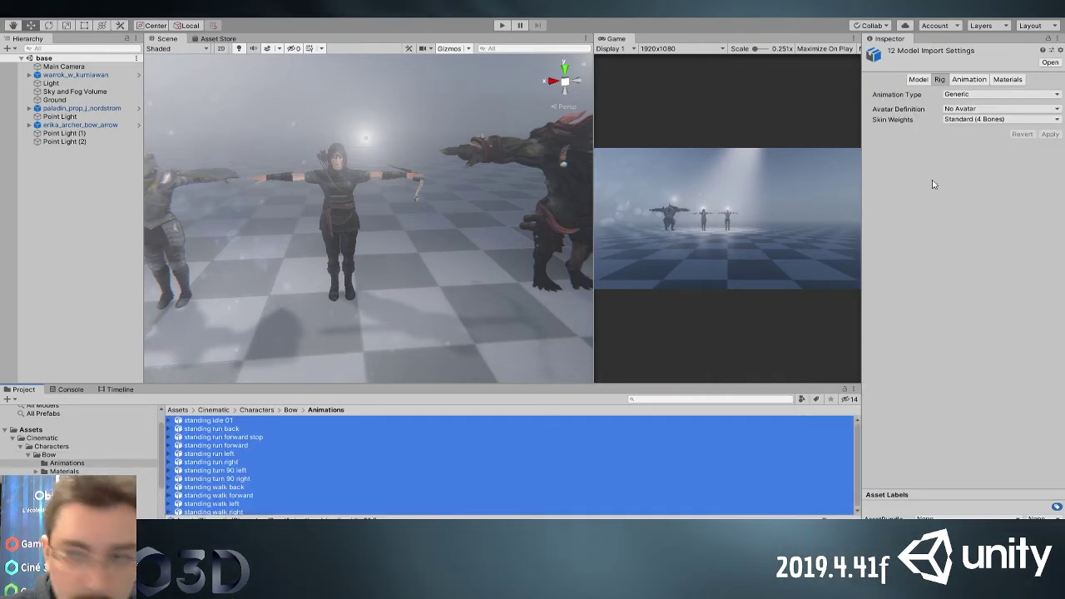
{"action": "left_click", "coordinate": [990, 142]}
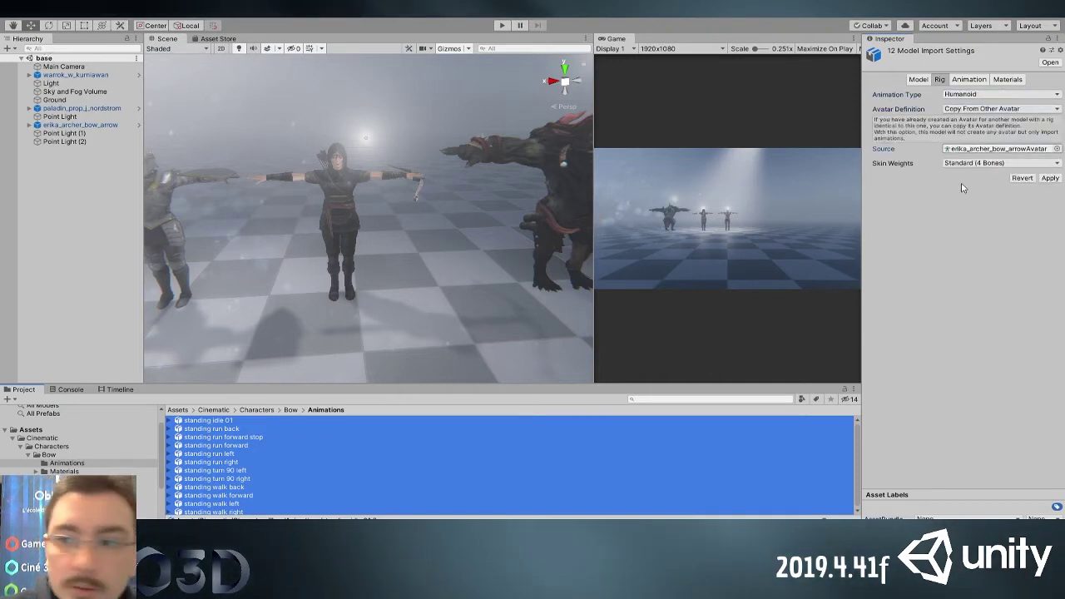
{"action": "left_click", "coordinate": [1050, 178]}
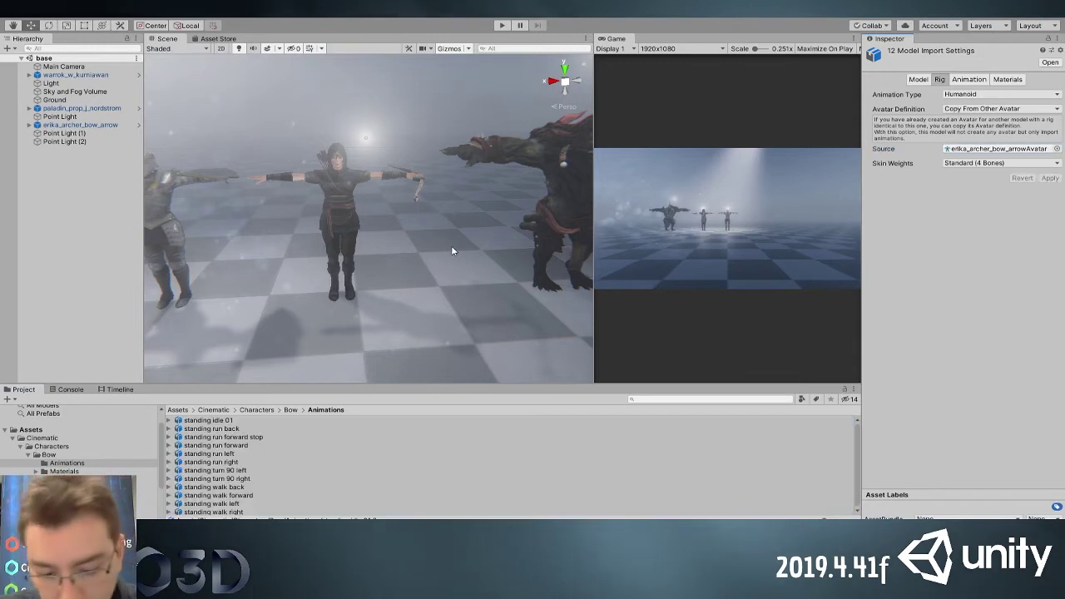
Expand standing idle 01 and try to apply its clip to the archer in the scene view
{"action": "left_click", "coordinate": [333, 217]}
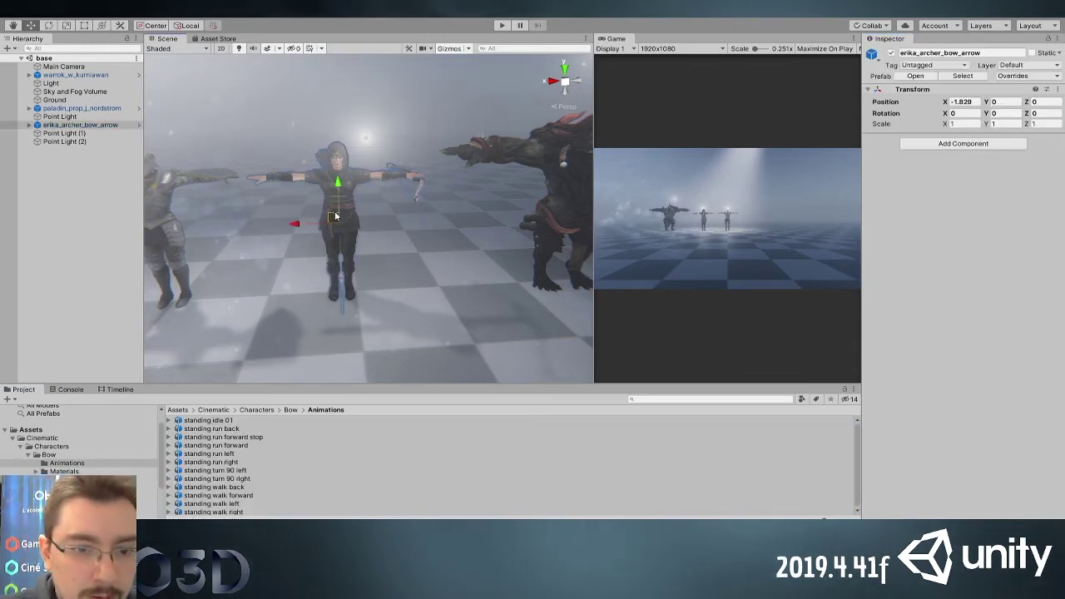
{"action": "left_click", "coordinate": [168, 420]}
{"action": "left_click_drag", "start_coordinate": [212, 436], "coordinate": [331, 202]}
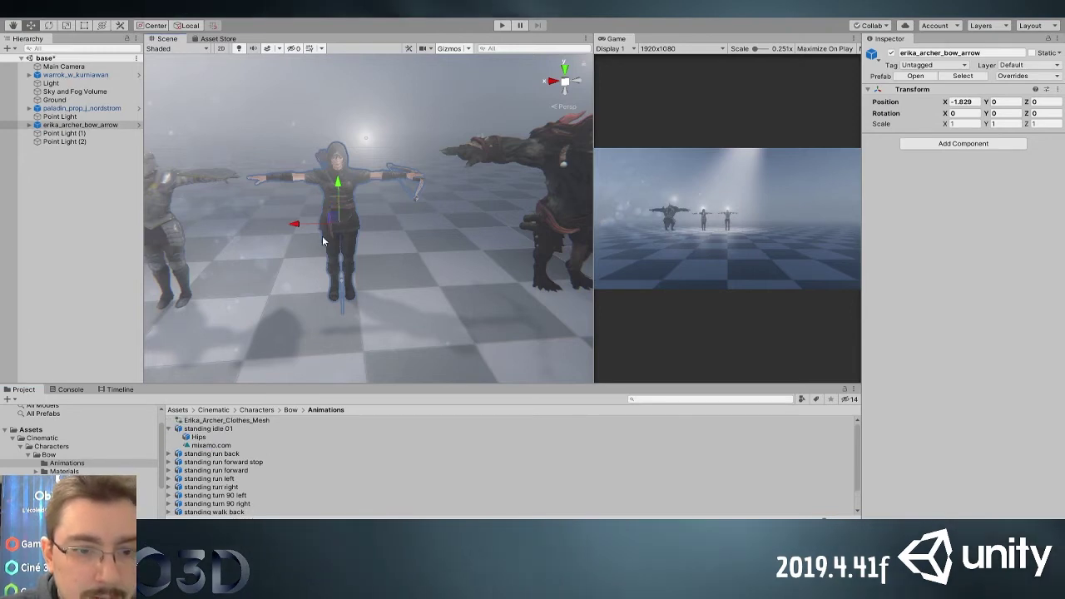
Enable Loop Time for the standing idle 01 clip and apply the import settings
{"action": "left_click", "coordinate": [220, 429]}
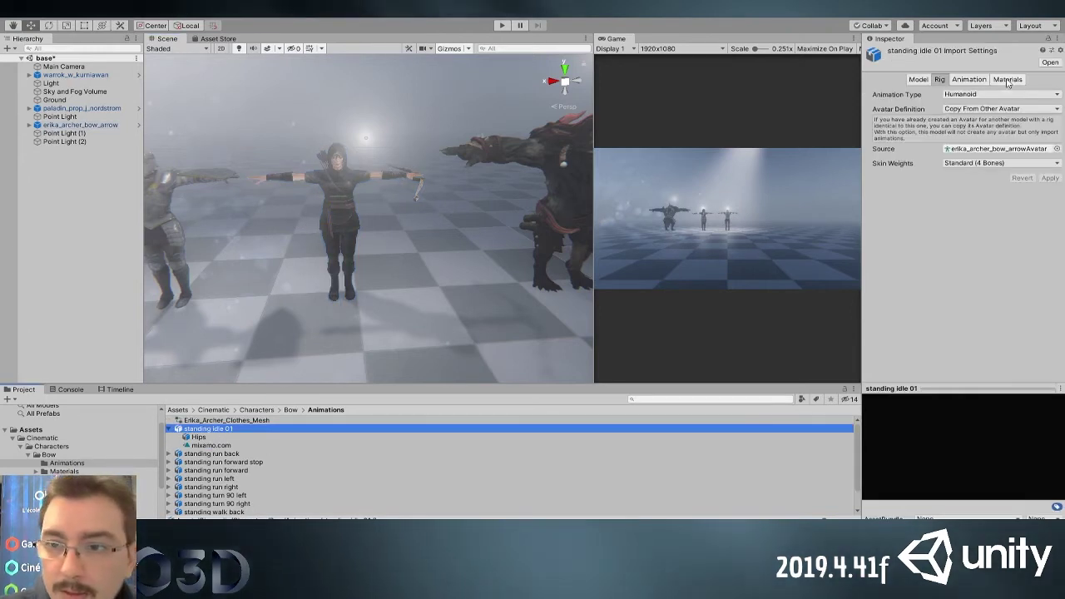
{"action": "left_click", "coordinate": [985, 80]}
{"action": "left_click", "coordinate": [945, 318]}
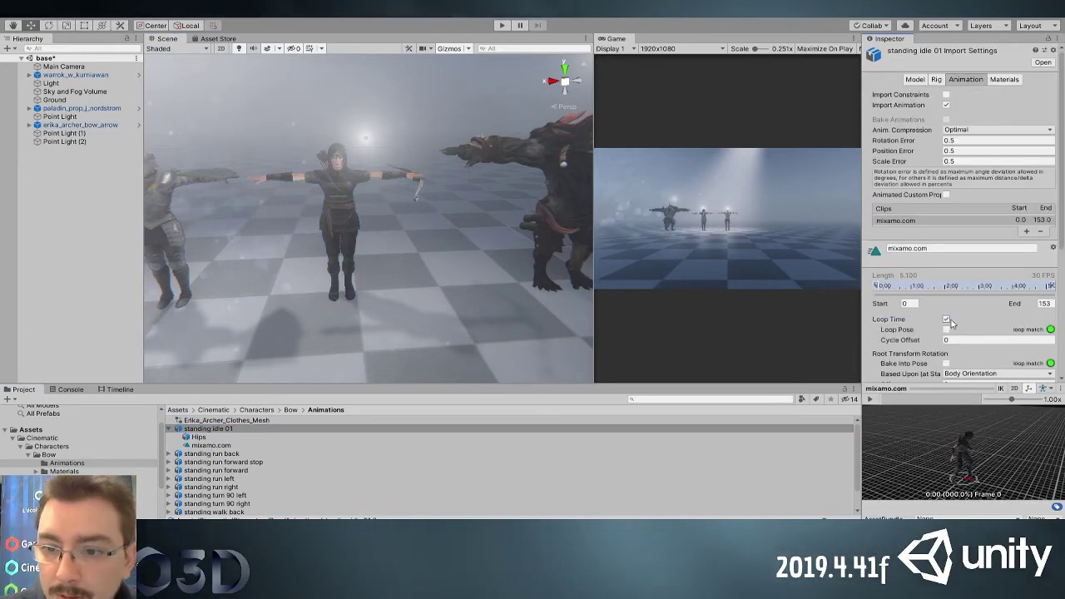
{"action": "scroll", "coordinate": [1015, 360], "scroll_direction": "down", "scroll_amount": 5}
Add the standing idle 01 clip to erika_archer_bow_arrow, enable Apply Root Motion and assign erika_archer_bow_arrowAvatar to its Animator
{"action": "left_click", "coordinate": [81, 124]}
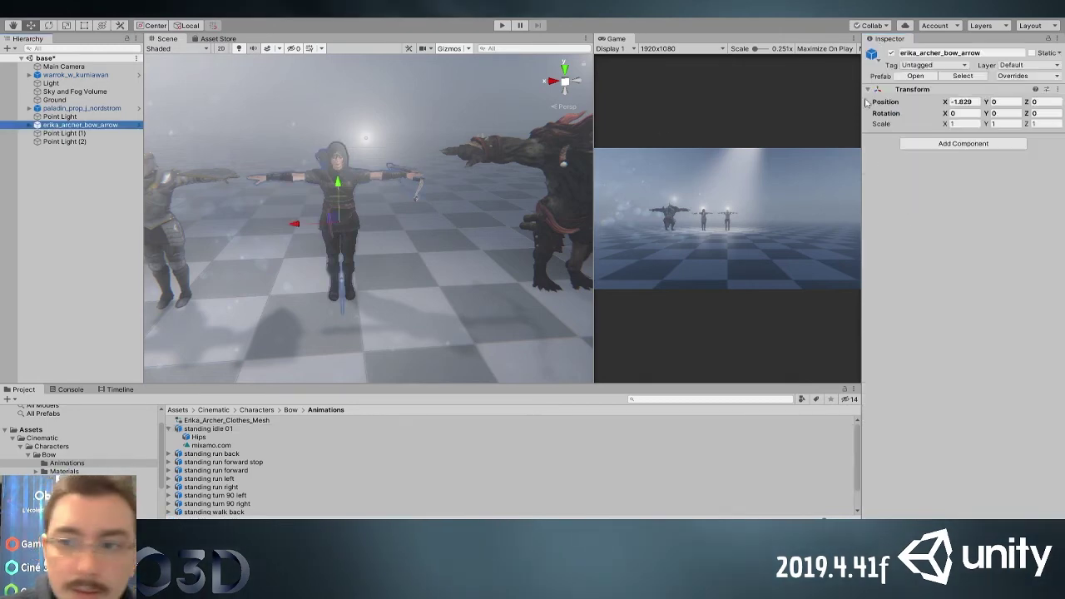
{"action": "left_click_drag", "start_coordinate": [197, 445], "coordinate": [982, 216]}
{"action": "left_click", "coordinate": [969, 172]}
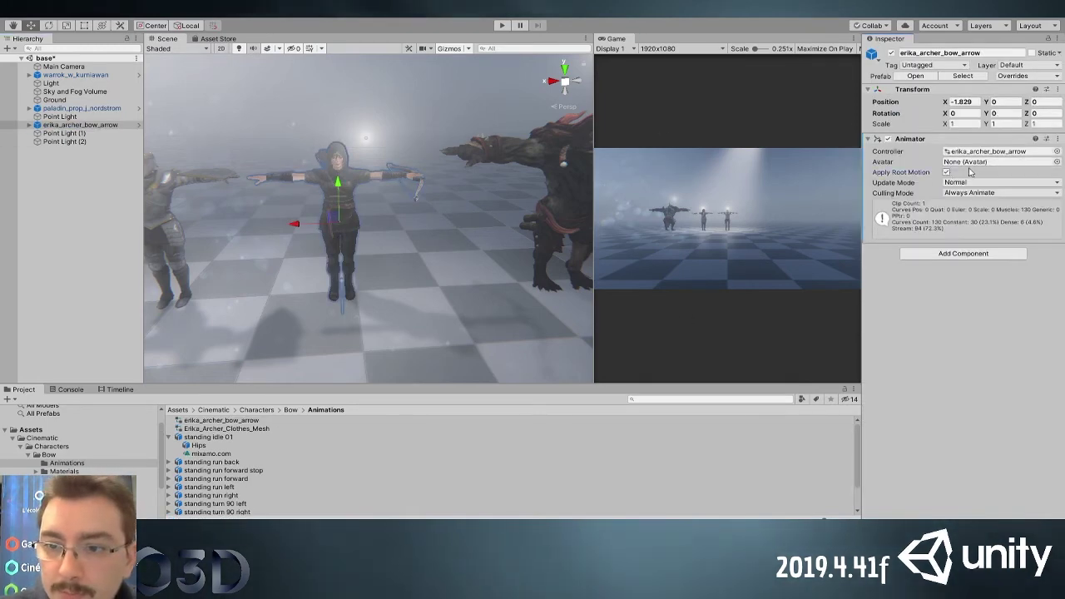
{"action": "left_click", "coordinate": [1056, 162]}
{"action": "double_click", "coordinate": [49, 49]}
Run the scene in Play mode to check the archer's idle animation, and stop it
{"action": "left_click", "coordinate": [499, 26]}
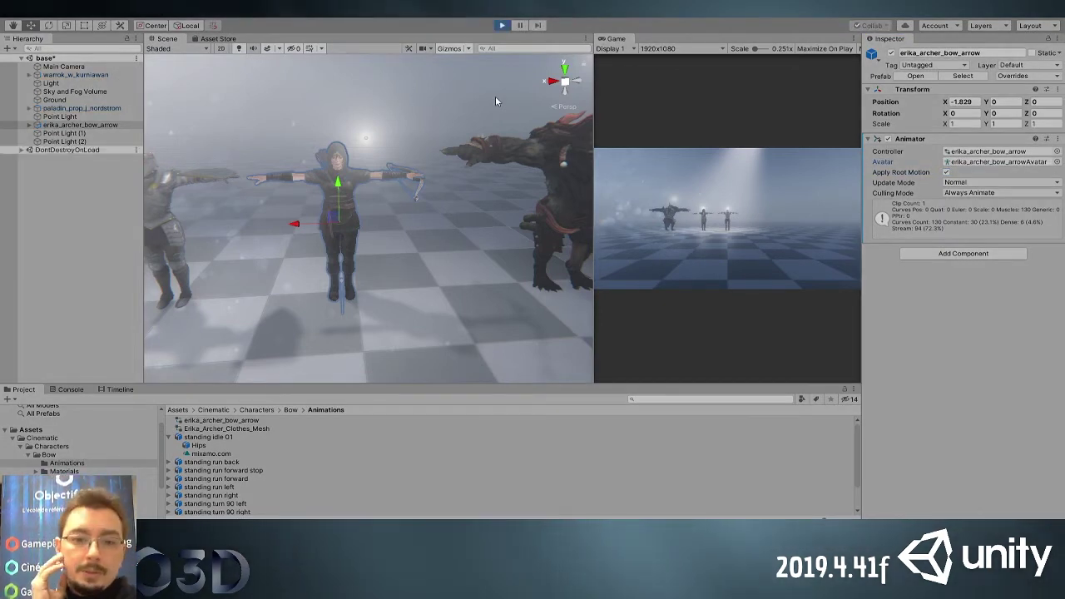
{"action": "left_click_drag", "start_coordinate": [490, 200], "coordinate": [379, 196]}
{"action": "key", "text": "ctrl+p"}
Set the warrok_w_kurniawan model in the Creature folder to a Humanoid rig with its avatar created from this model, and apply it
{"action": "left_click", "coordinate": [74, 75]}
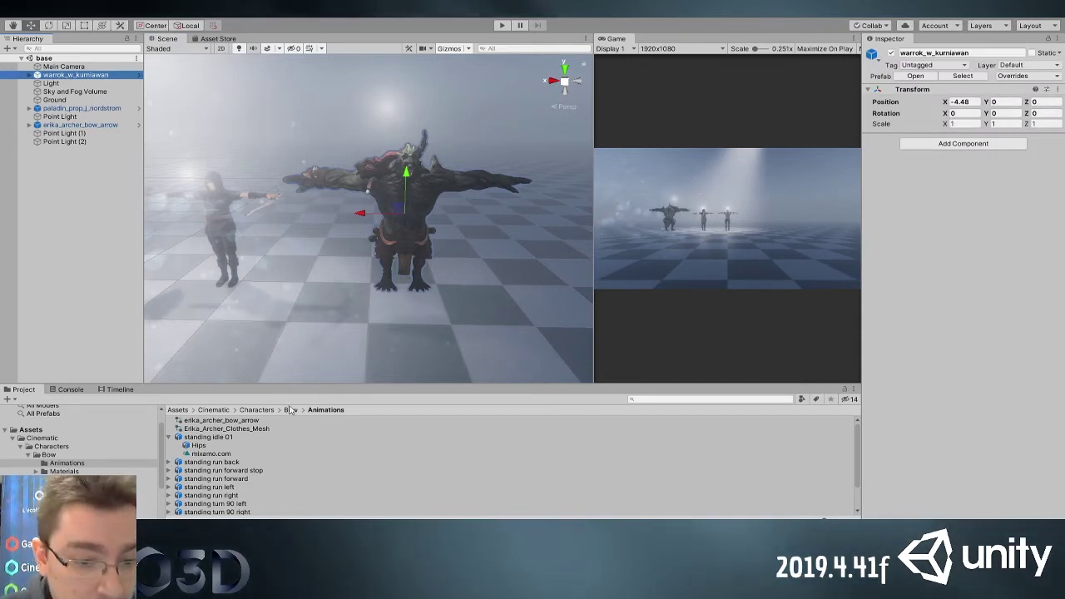
{"action": "left_click", "coordinate": [258, 410]}
{"action": "double_click", "coordinate": [197, 428]}
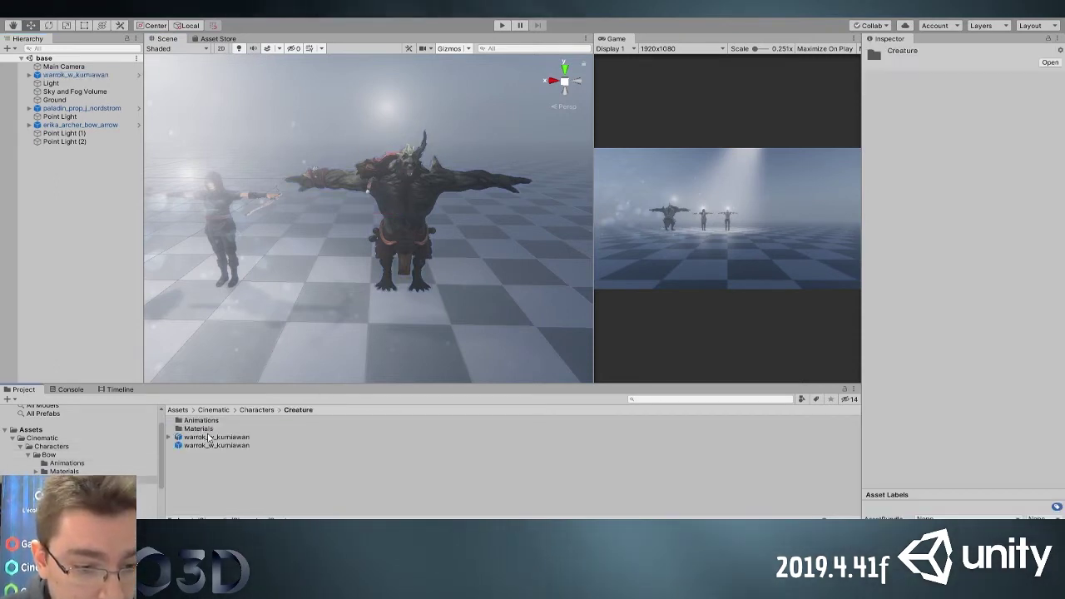
{"action": "double_click", "coordinate": [202, 421]}
{"action": "left_click", "coordinate": [212, 445]}
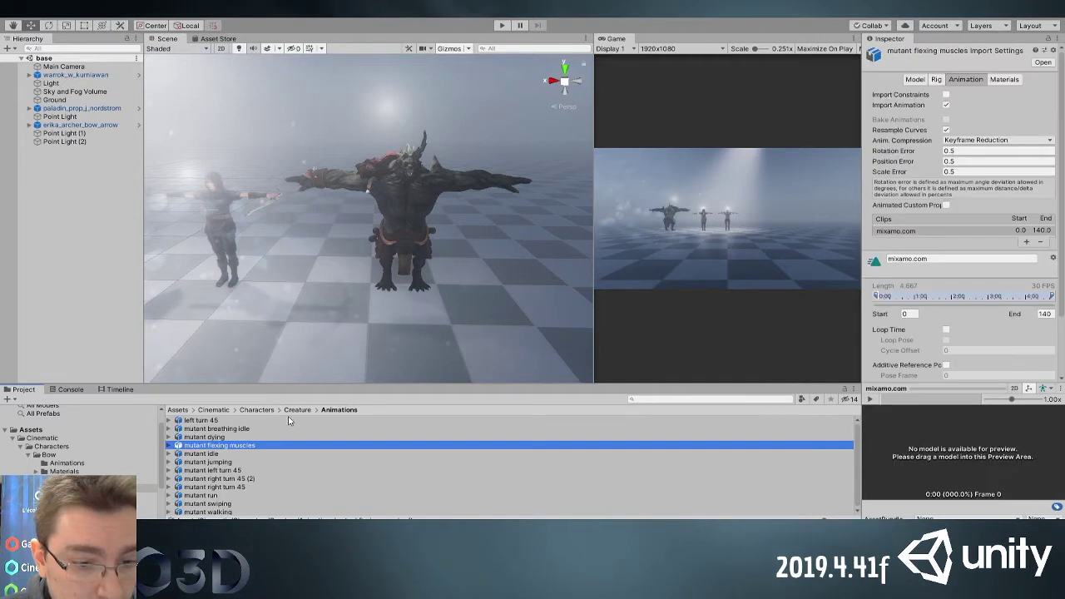
{"action": "left_click", "coordinate": [296, 410]}
{"action": "left_click", "coordinate": [233, 438]}
{"action": "left_click", "coordinate": [937, 79]}
{"action": "left_click", "coordinate": [976, 144]}
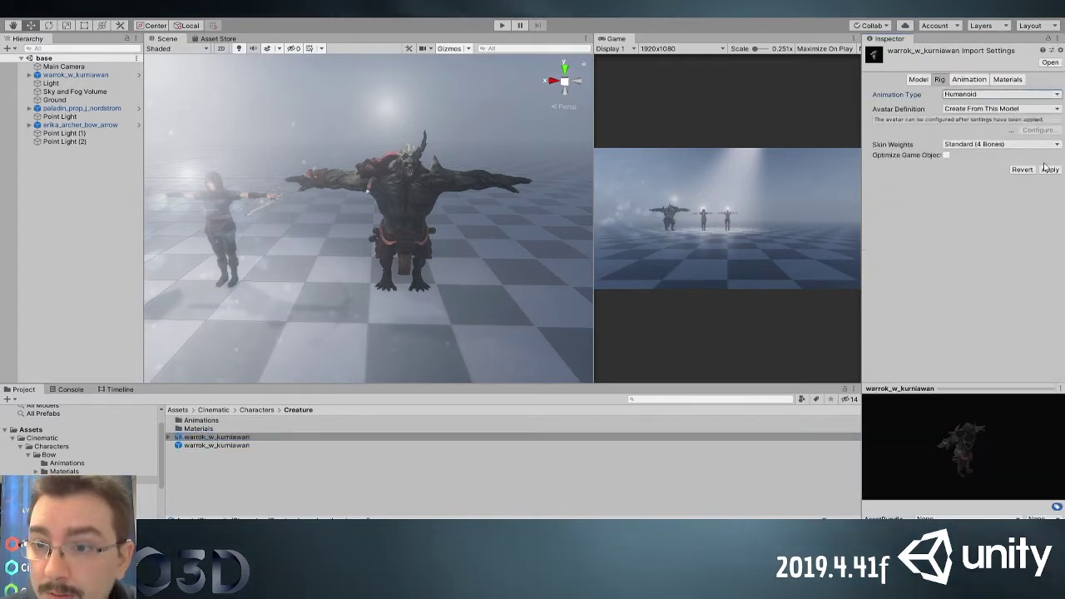
{"action": "left_click", "coordinate": [1044, 166]}
Set all models in the Creature Animations folder to Humanoid, copy the avatar from warrok_w_kurniawanAvatar, and apply the rig settings
{"action": "double_click", "coordinate": [200, 420]}
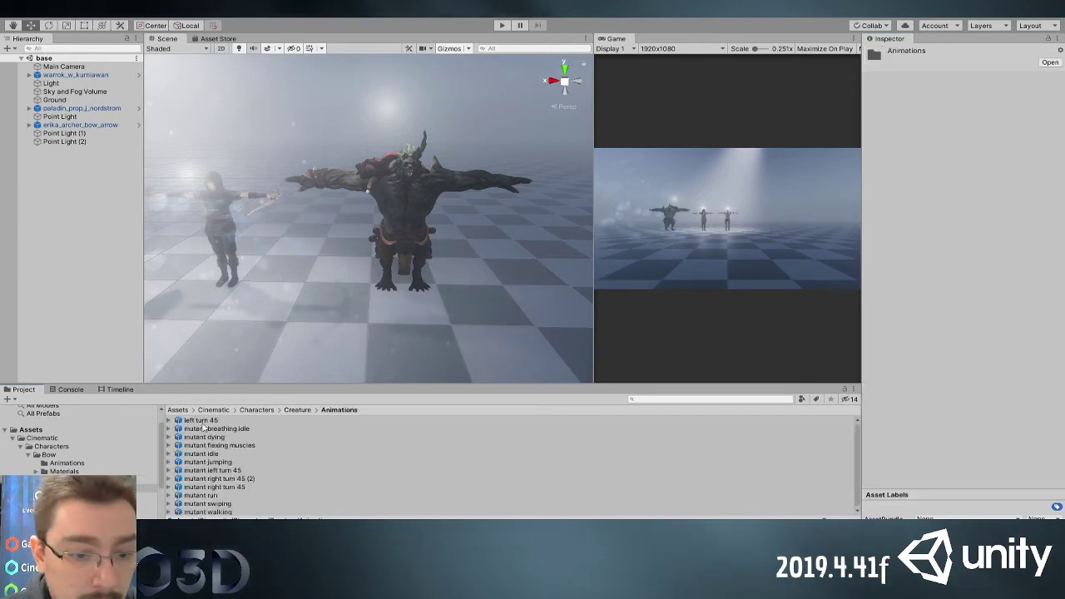
{"action": "left_click", "coordinate": [204, 463]}
{"action": "key", "text": "ctrl+a"}
{"action": "left_click", "coordinate": [990, 98]}
{"action": "left_click", "coordinate": [987, 141]}
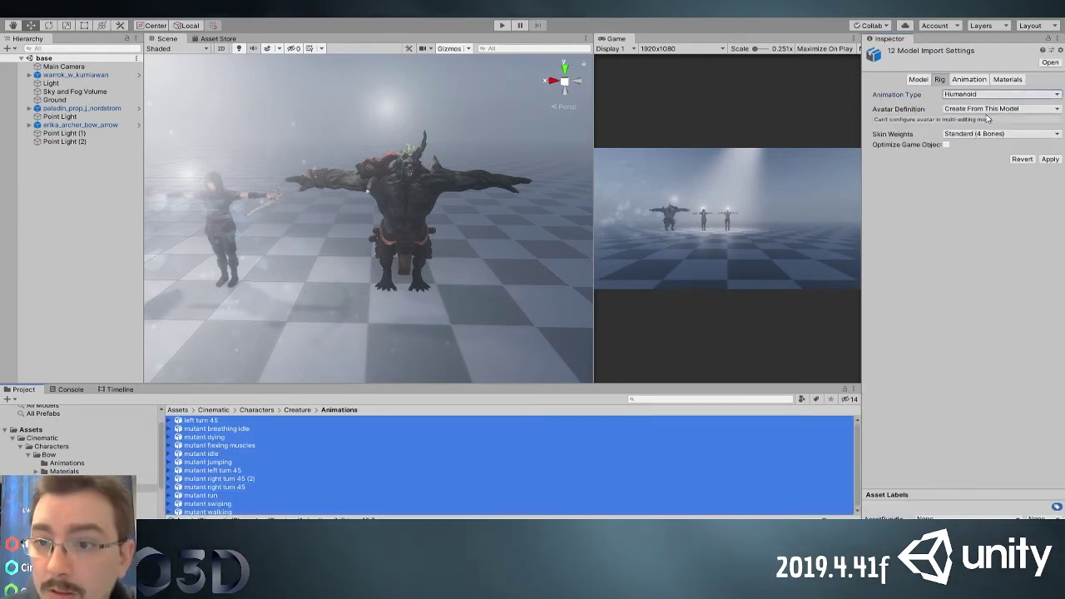
{"action": "left_click", "coordinate": [994, 109]}
{"action": "left_click", "coordinate": [1001, 135]}
{"action": "left_click", "coordinate": [1055, 148]}
{"action": "double_click", "coordinate": [54, 67]}
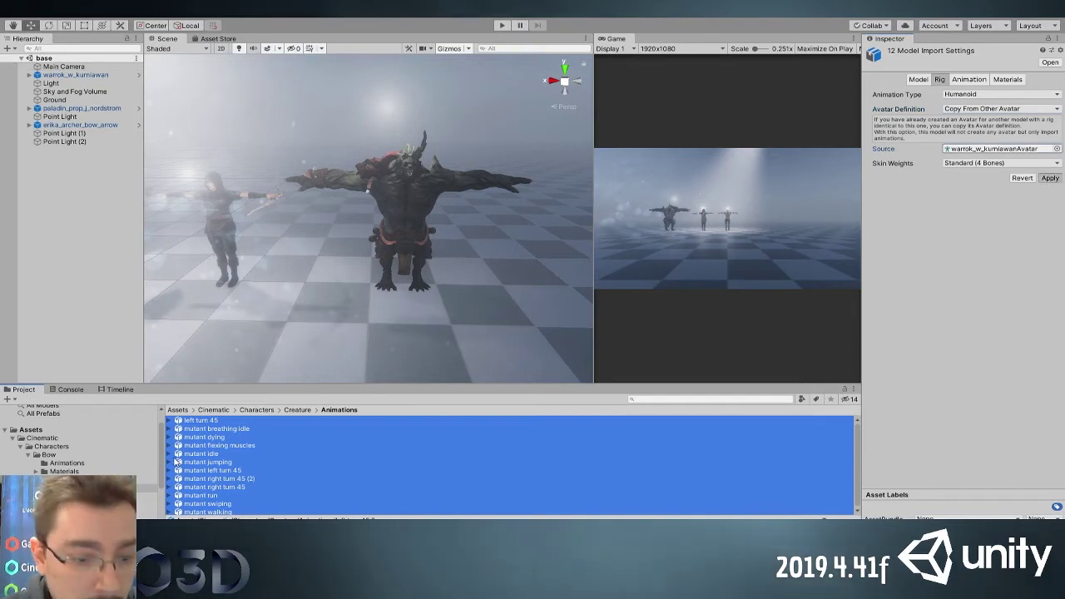
Enable Loop Time for the mutant idle clip and apply its import settings
{"action": "left_click", "coordinate": [244, 452]}
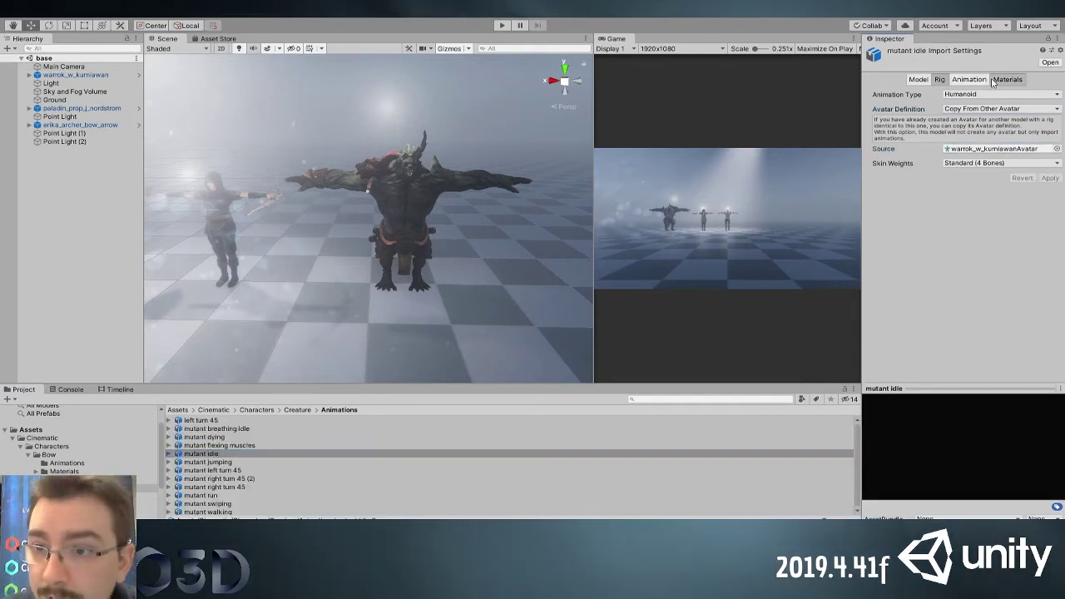
{"action": "left_click", "coordinate": [986, 79]}
{"action": "scroll", "coordinate": [1028, 366], "scroll_direction": "down", "scroll_amount": 5}
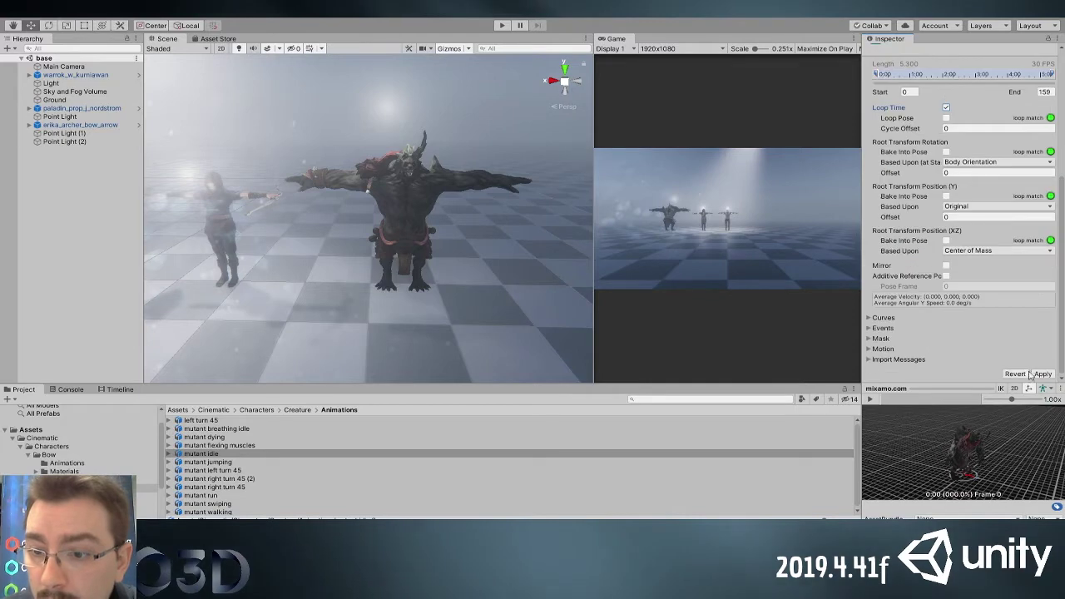
{"action": "left_click", "coordinate": [1036, 374]}
Add the mutant idle clip to the creature in the scene and check the clip's Model, Rig and Animation import settings
{"action": "left_click", "coordinate": [168, 453]}
{"action": "left_click_drag", "start_coordinate": [211, 470], "coordinate": [415, 190]}
{"action": "left_click", "coordinate": [213, 454]}
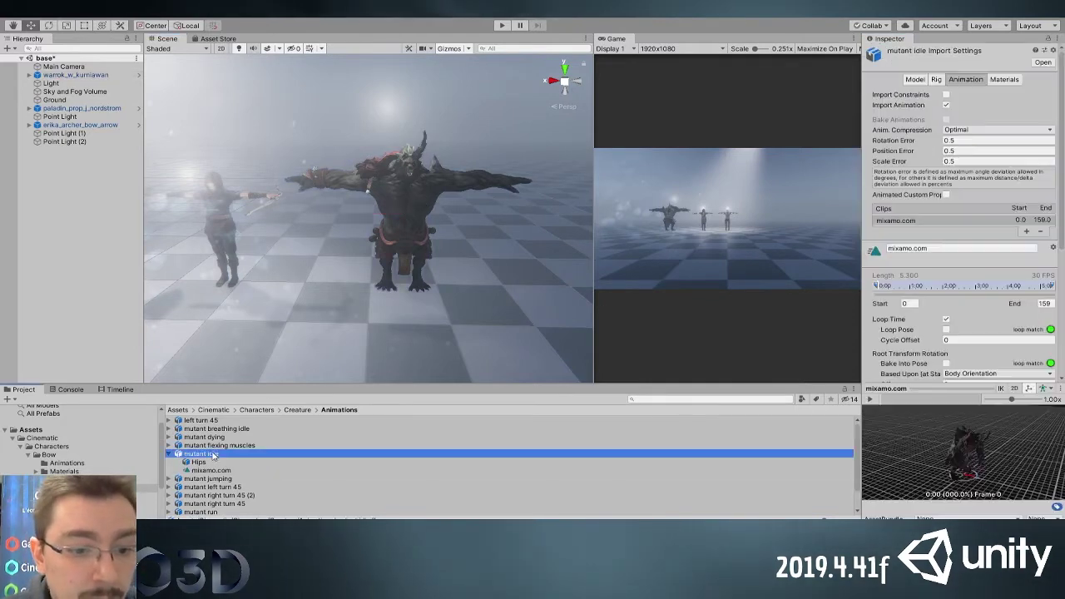
{"action": "left_click", "coordinate": [934, 80]}
{"action": "left_click", "coordinate": [915, 80]}
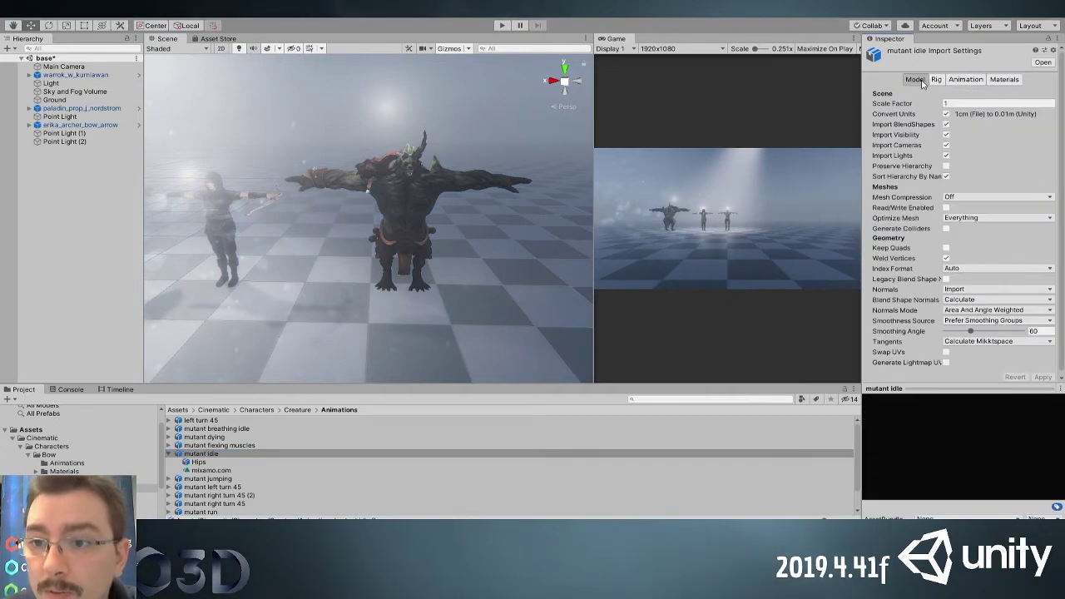
{"action": "left_click", "coordinate": [935, 80]}
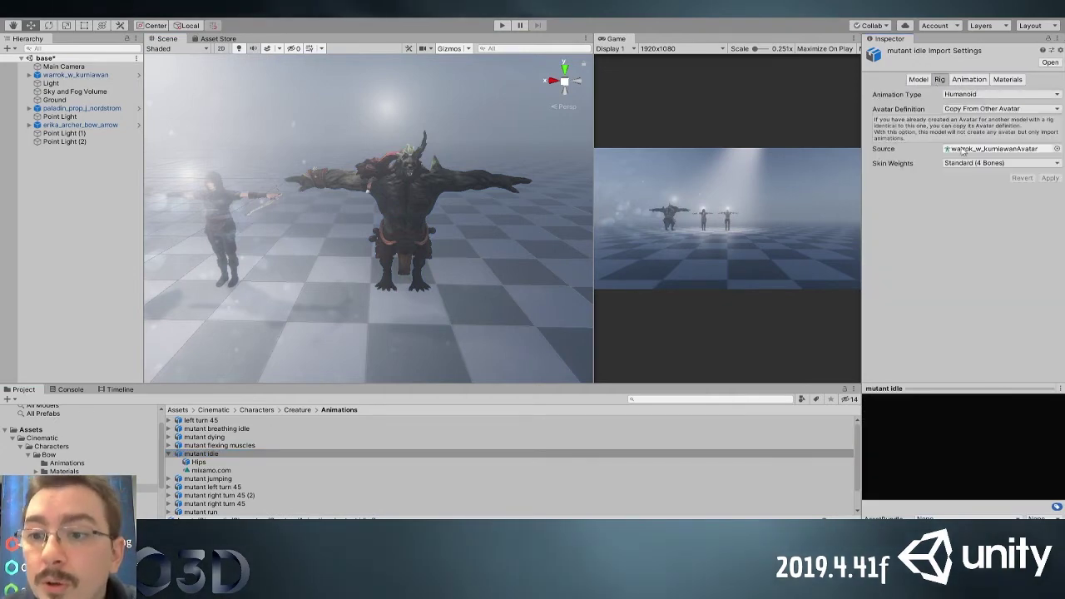
{"action": "left_click", "coordinate": [969, 80]}
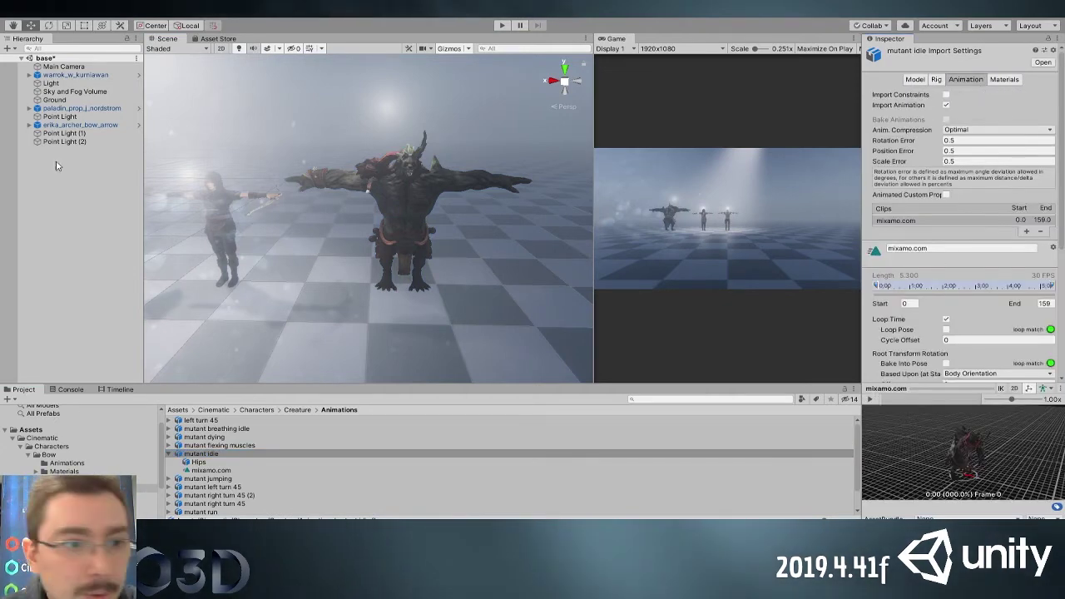
Assign warrok_w_kurniawanAvatar to the creature's Animator, save the scene, and enable Apply Root Motion
{"action": "left_click", "coordinate": [74, 75]}
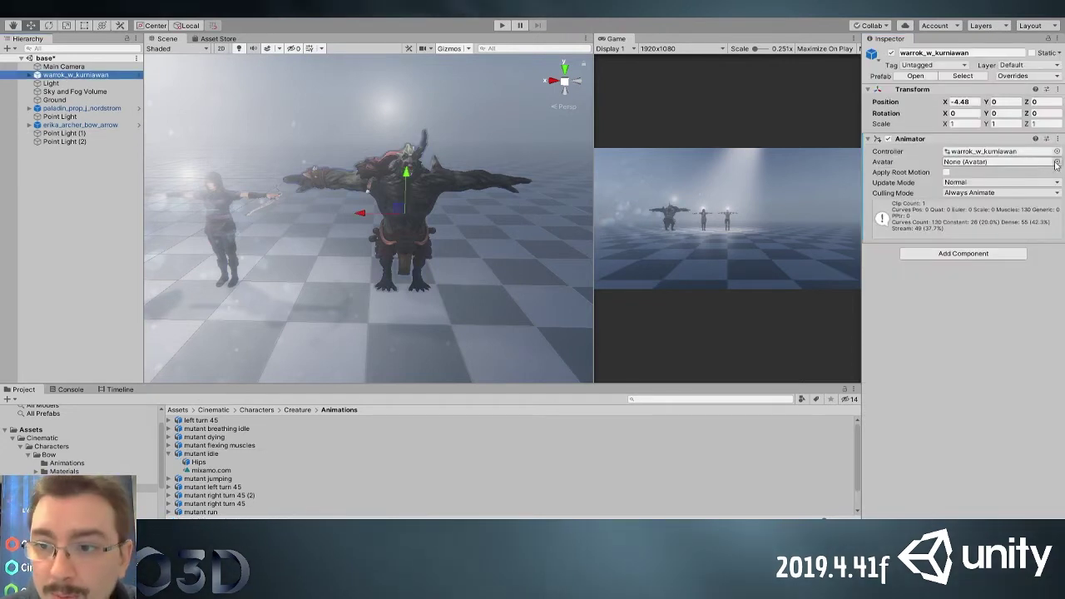
{"action": "left_click", "coordinate": [1056, 163]}
{"action": "key", "text": "ctrl+s"}
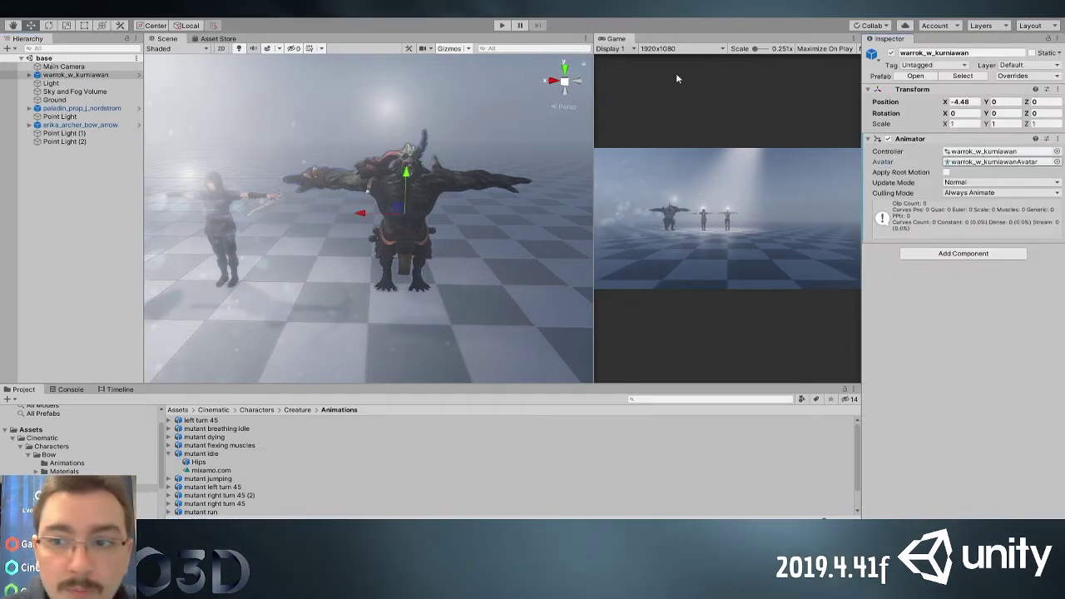
{"action": "left_click", "coordinate": [947, 173]}
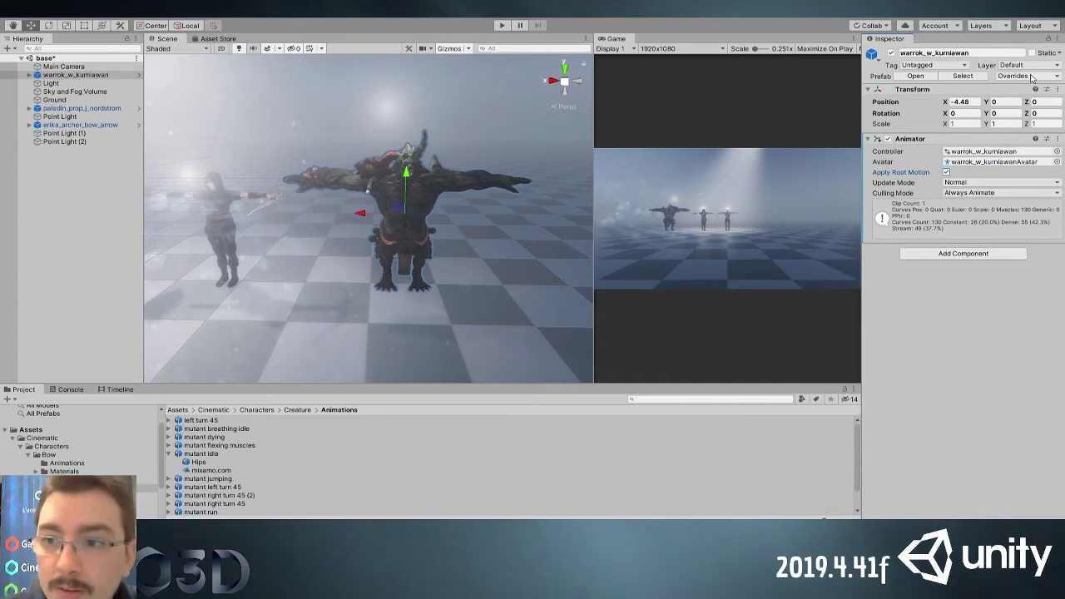
Check the paladin's and archer's Animator settings, run the scene in Play mode to view the three idle animations, and stop it
{"action": "left_click", "coordinate": [81, 108]}
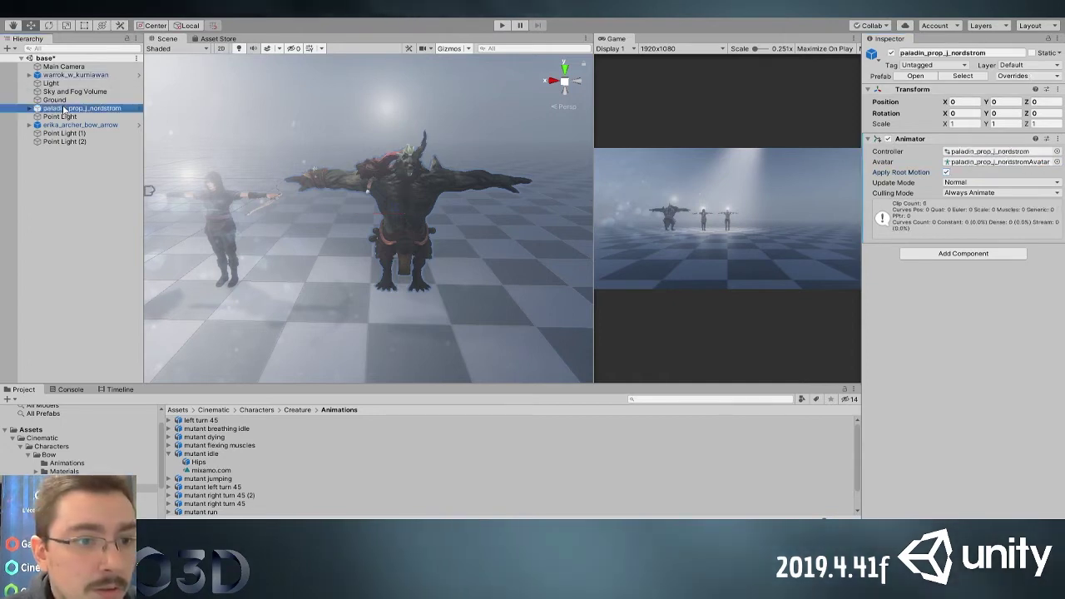
{"action": "left_click", "coordinate": [1012, 150]}
{"action": "left_click", "coordinate": [80, 125]}
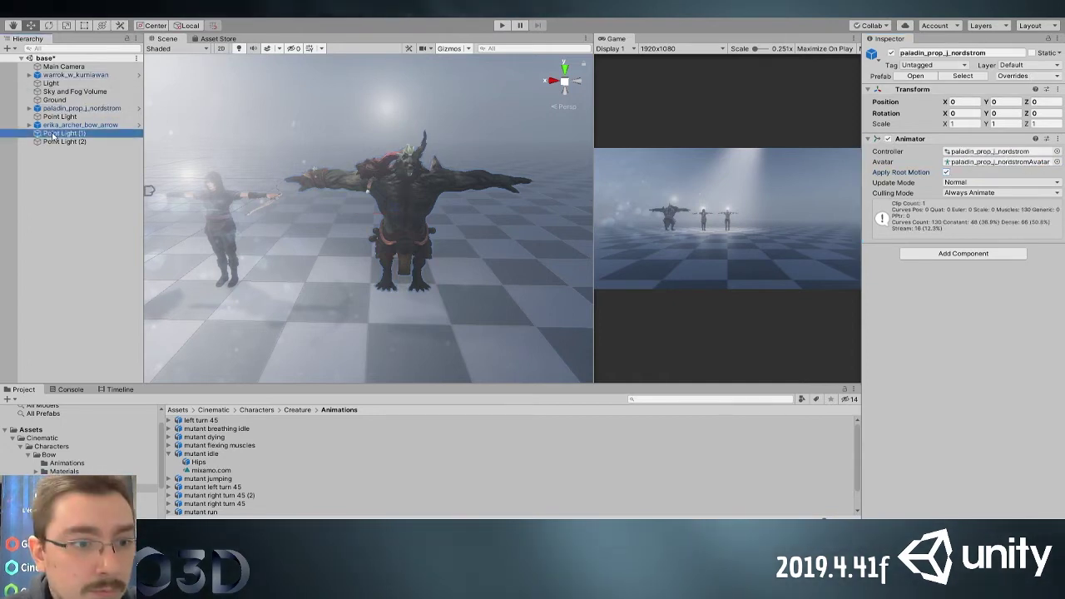
{"action": "left_click", "coordinate": [502, 25]}
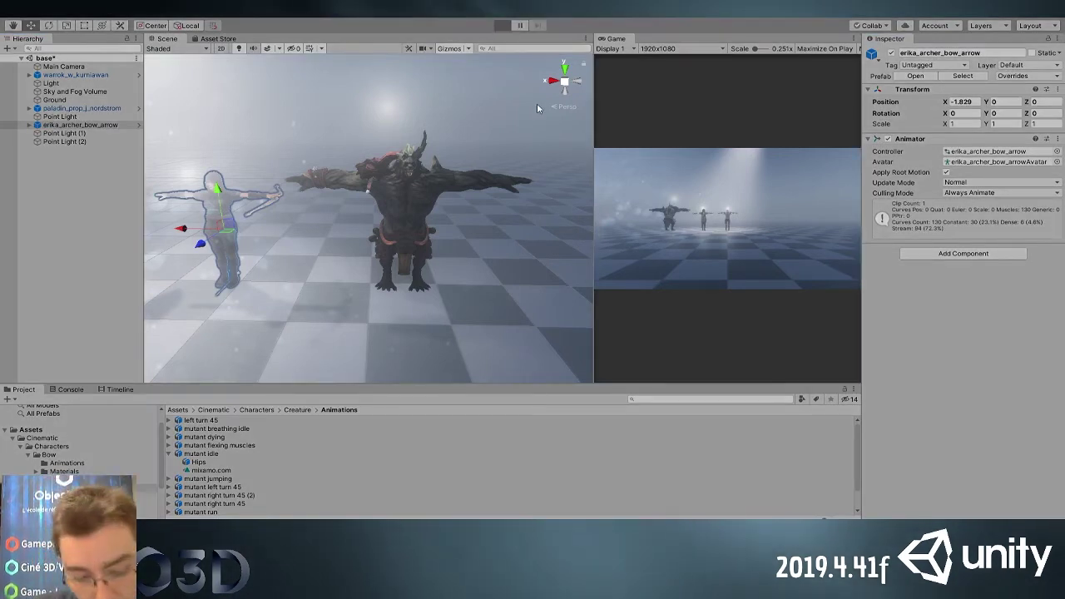
{"action": "scroll", "coordinate": [383, 138], "scroll_direction": "down", "scroll_amount": 5}
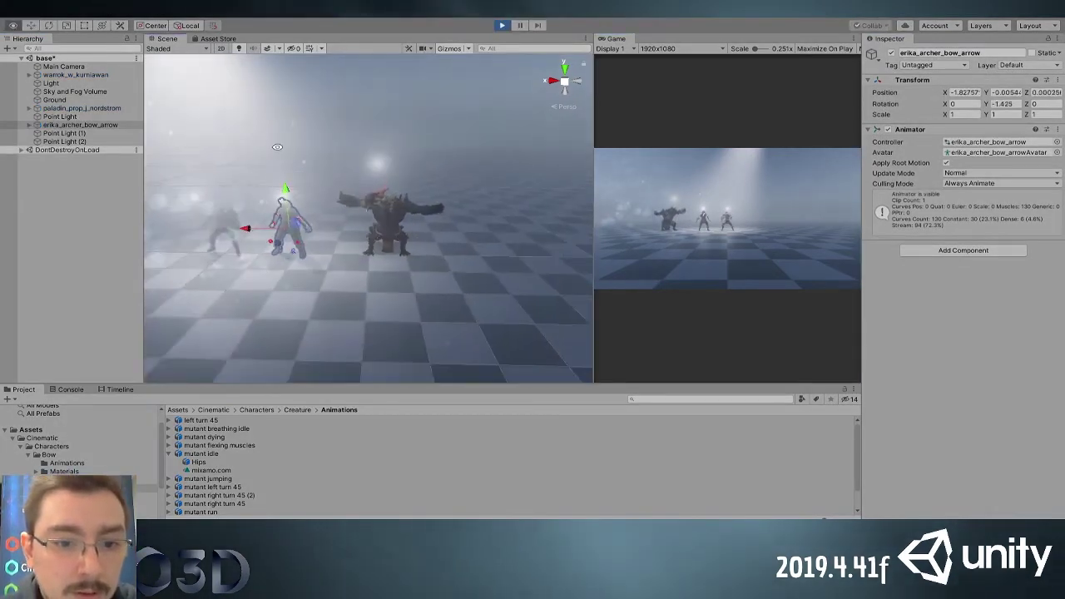
{"action": "middle_click_drag", "start_coordinate": [261, 138], "coordinate": [366, 135]}
{"action": "scroll", "coordinate": [496, 129], "scroll_direction": "up", "scroll_amount": 3}
{"action": "left_click", "coordinate": [501, 25]}
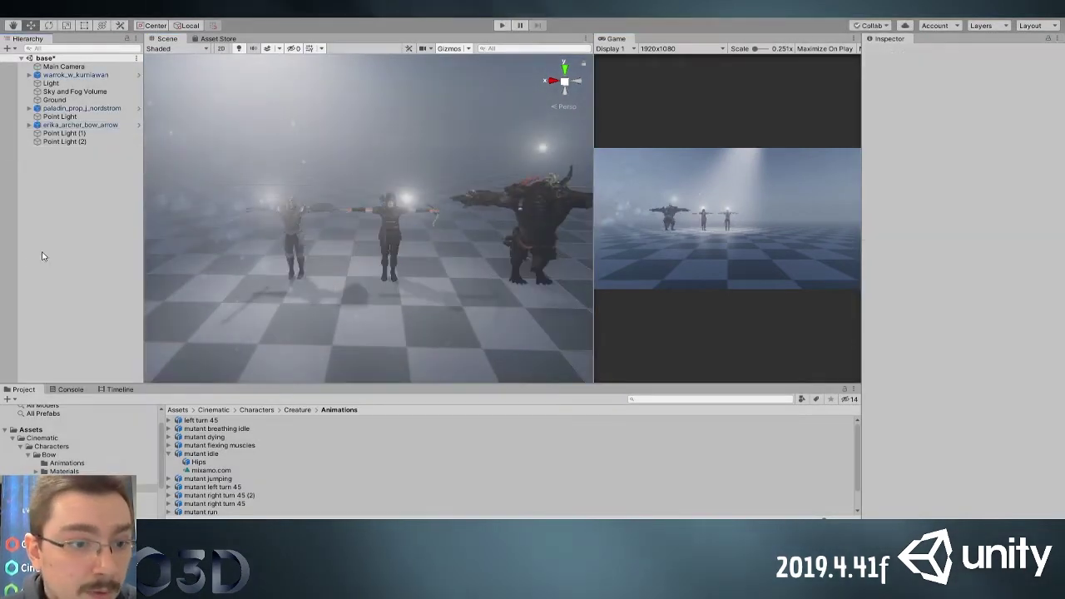
Open the Demo_01 scene from the Demo folder of Polylised - Medieval Desert City
{"action": "left_click", "coordinate": [31, 429]}
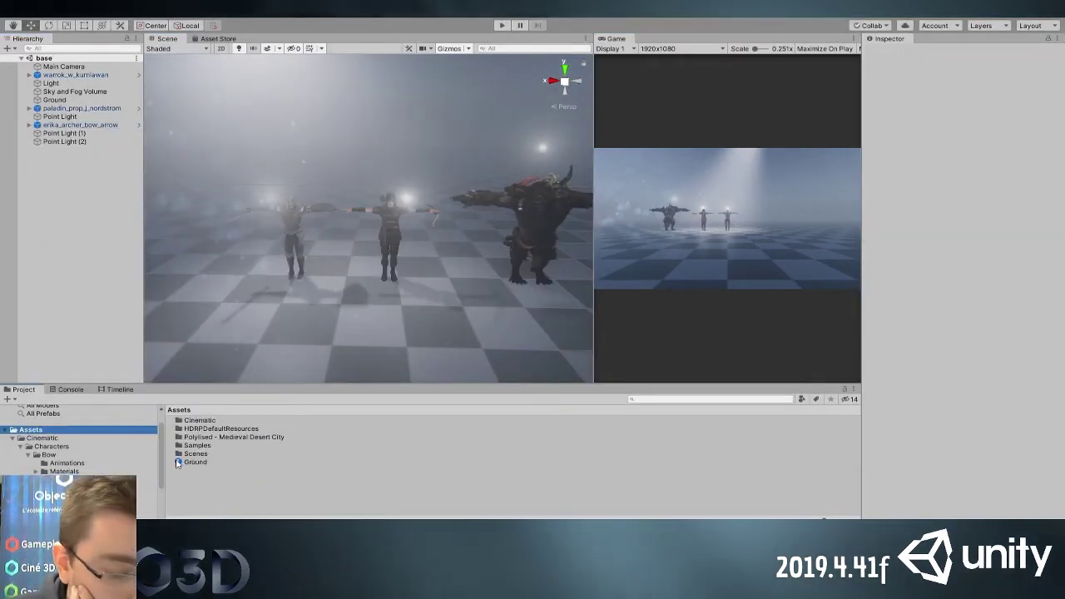
{"action": "left_click", "coordinate": [13, 438]}
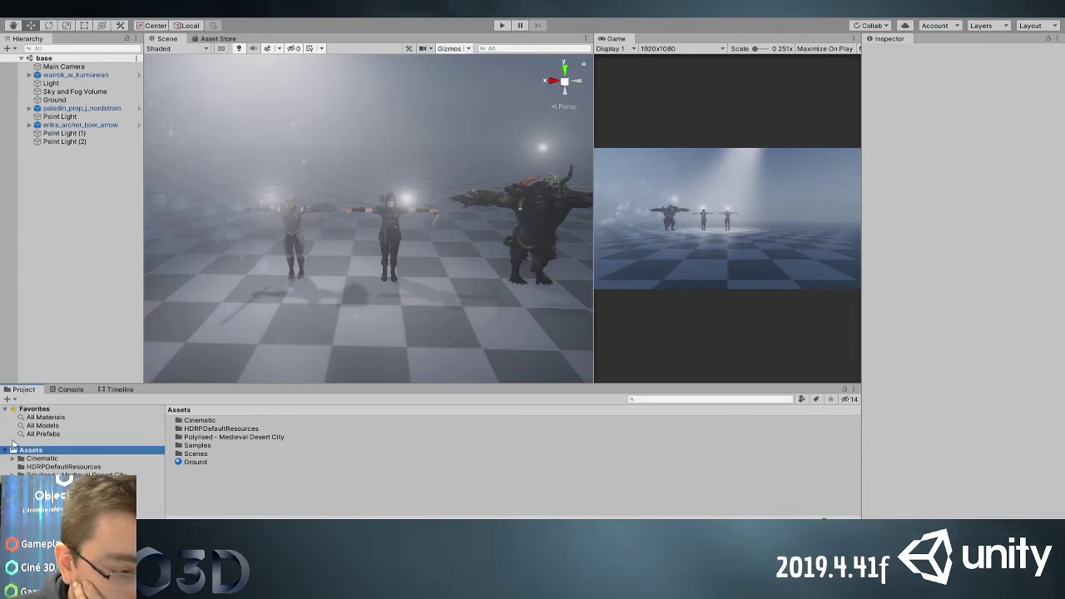
{"action": "left_click", "coordinate": [65, 474]}
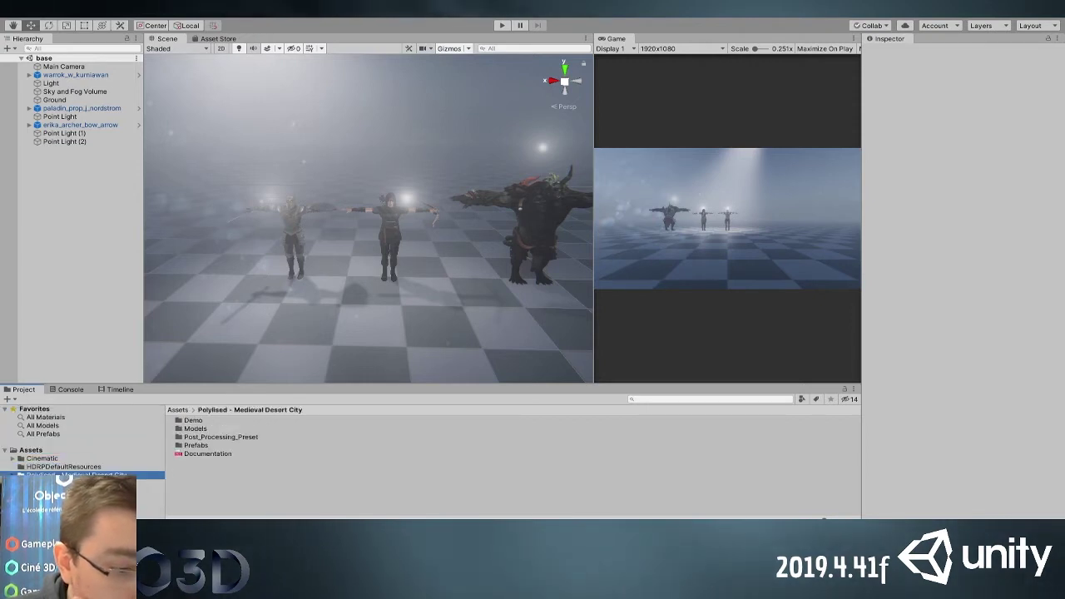
{"action": "double_click", "coordinate": [194, 420]}
{"action": "left_click", "coordinate": [195, 438]}
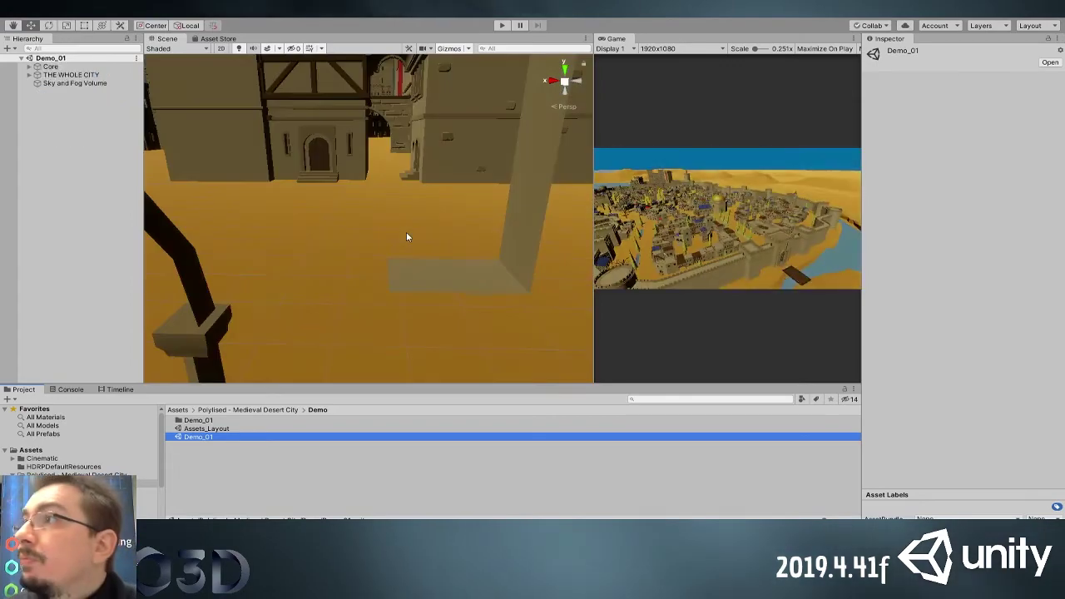
Place the erika_archer_bow_arrow prefab from the Characters Bow folder into the city scene near the fortress
{"action": "left_click_drag", "start_coordinate": [441, 206], "coordinate": [405, 261], "text": "alt"}
{"action": "right_click_drag", "start_coordinate": [405, 261], "coordinate": [426, 281]}
{"action": "left_click", "coordinate": [34, 450]}
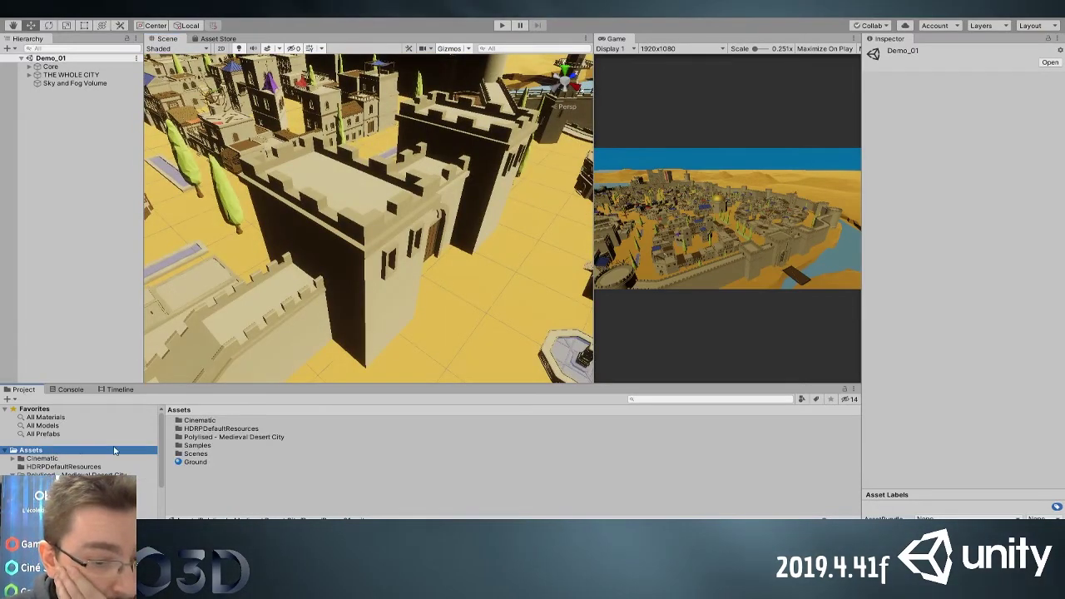
{"action": "left_click", "coordinate": [50, 458]}
{"action": "double_click", "coordinate": [196, 420]}
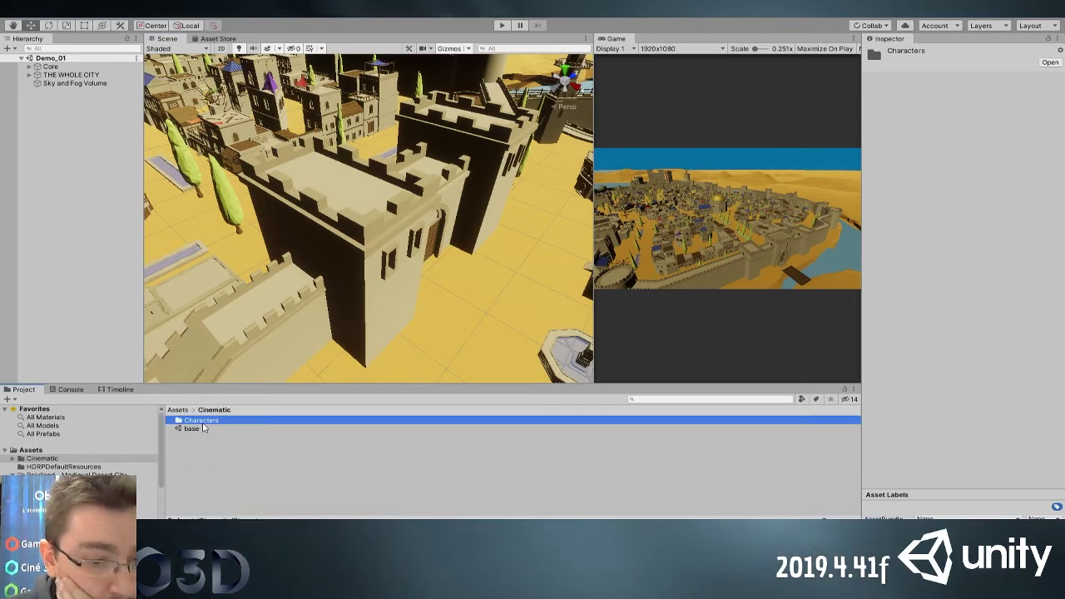
{"action": "double_click", "coordinate": [194, 438]}
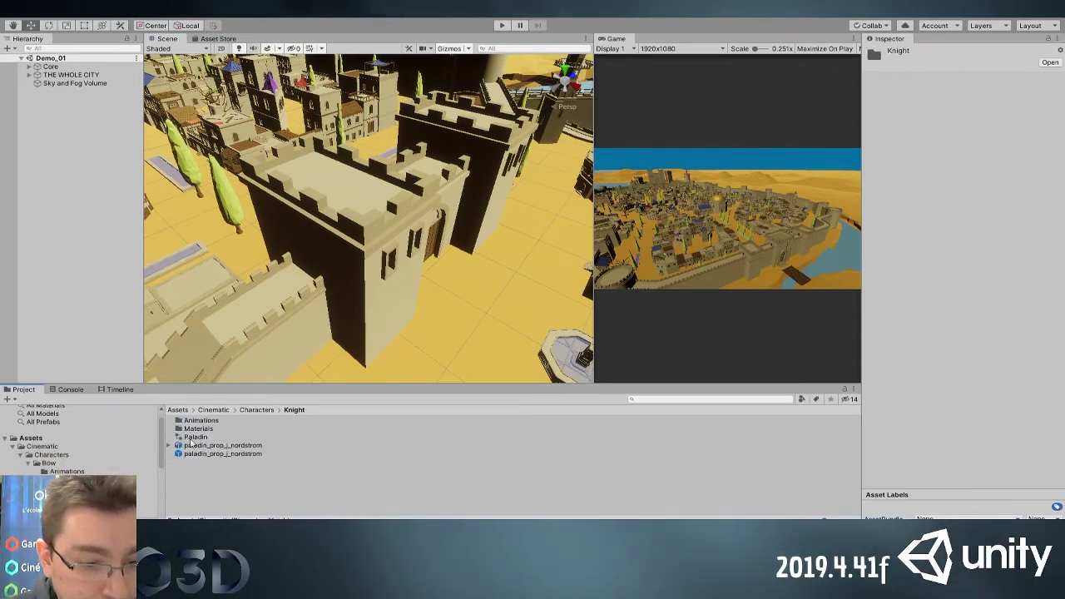
{"action": "left_click", "coordinate": [267, 411]}
{"action": "double_click", "coordinate": [200, 420]}
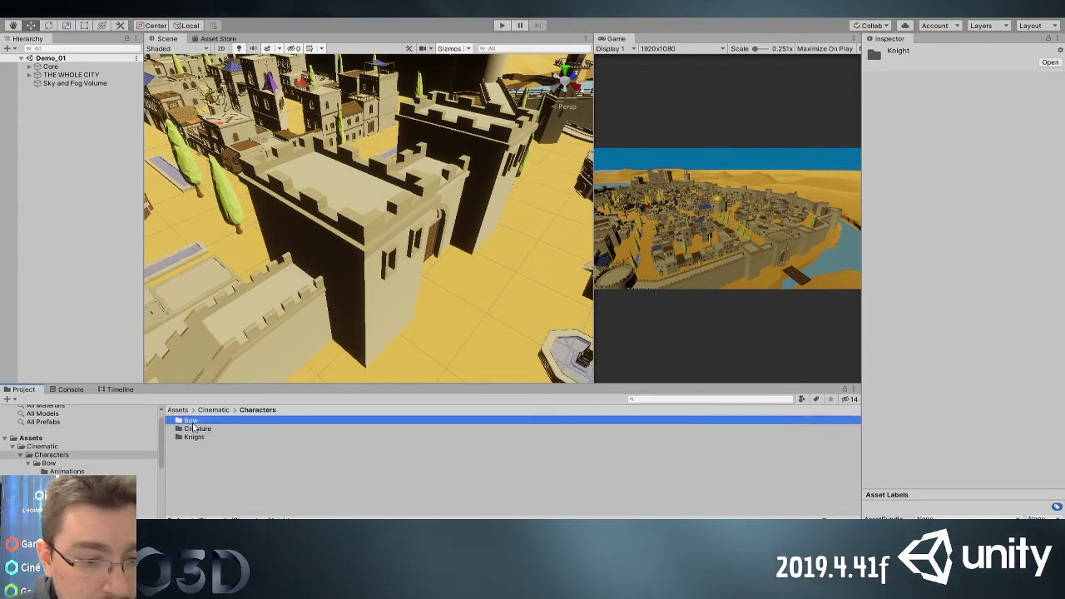
{"action": "left_click_drag", "start_coordinate": [203, 447], "coordinate": [251, 188]}
{"action": "key", "text": "f"}
Move the archer onto the tower's battlement, at about X 82.4, Y 22.1, Z 166.5
{"action": "right_click_drag", "start_coordinate": [252, 187], "coordinate": [156, 200], "text": "alt"}
{"action": "scroll", "coordinate": [366, 227], "scroll_direction": "down", "scroll_amount": 8}
{"action": "left_click_drag", "start_coordinate": [425, 312], "coordinate": [439, 286]}
{"action": "key", "text": "f"}
{"action": "left_click_drag", "start_coordinate": [439, 285], "coordinate": [252, 283], "text": "alt"}
{"action": "left_click_drag", "start_coordinate": [341, 204], "coordinate": [218, 249], "text": "alt"}
{"action": "middle_click_drag", "start_coordinate": [468, 284], "coordinate": [443, 224]}
{"action": "left_click_drag", "start_coordinate": [316, 235], "coordinate": [302, 280], "text": "alt"}
{"action": "left_click", "coordinate": [269, 232]}
{"action": "scroll", "coordinate": [302, 281], "scroll_direction": "down", "scroll_amount": 5}
{"action": "scroll", "coordinate": [53, 90], "scroll_direction": "up", "scroll_amount": 7}
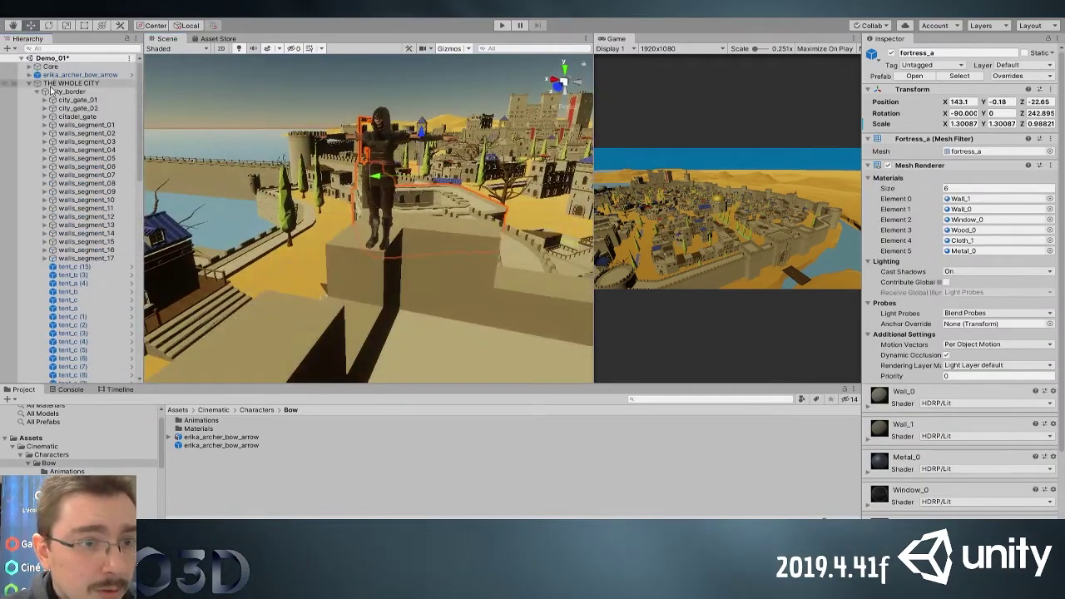
Create an empty object named Archers and make erika_archer_bow_arrow its child
{"action": "left_click", "coordinate": [30, 83]}
{"action": "double_click", "coordinate": [87, 75]}
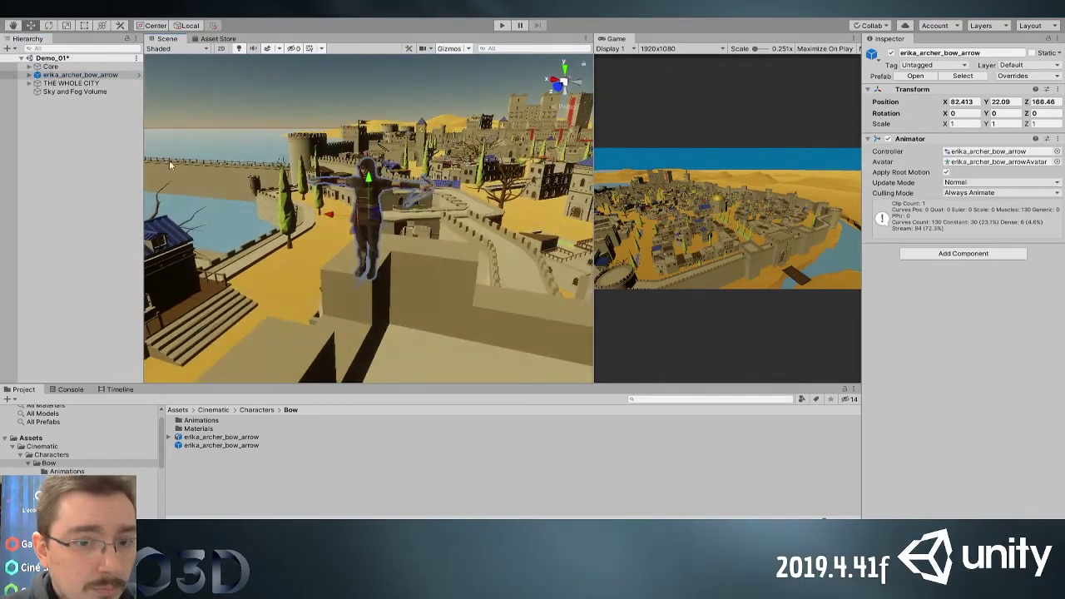
{"action": "left_click", "coordinate": [87, 166]}
{"action": "key", "text": "ctrl+shift+n"}
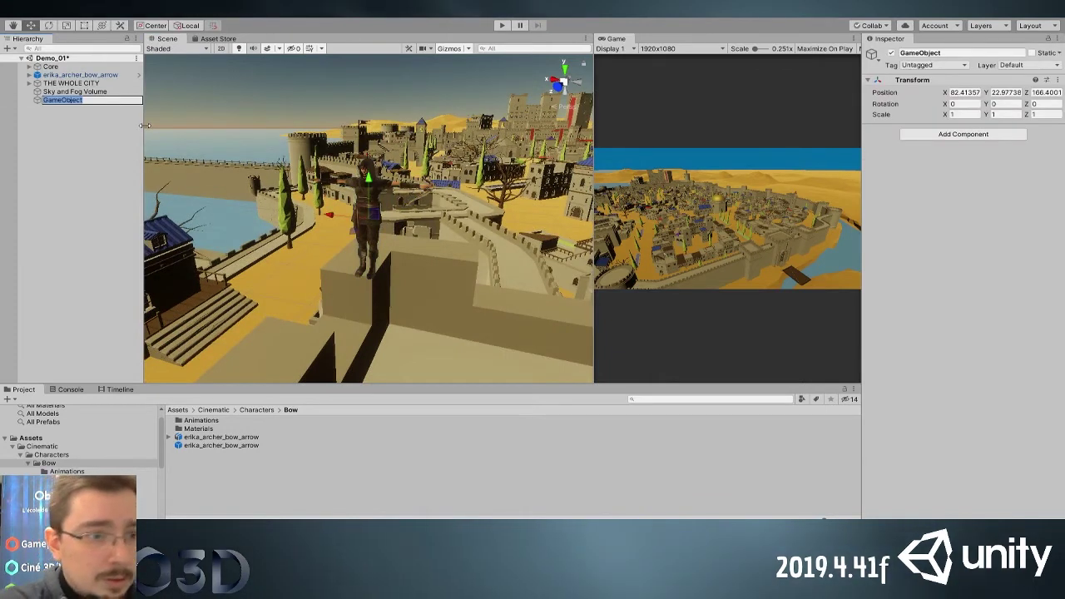
{"action": "type", "text": "Archers"}
{"action": "key", "text": "Return"}
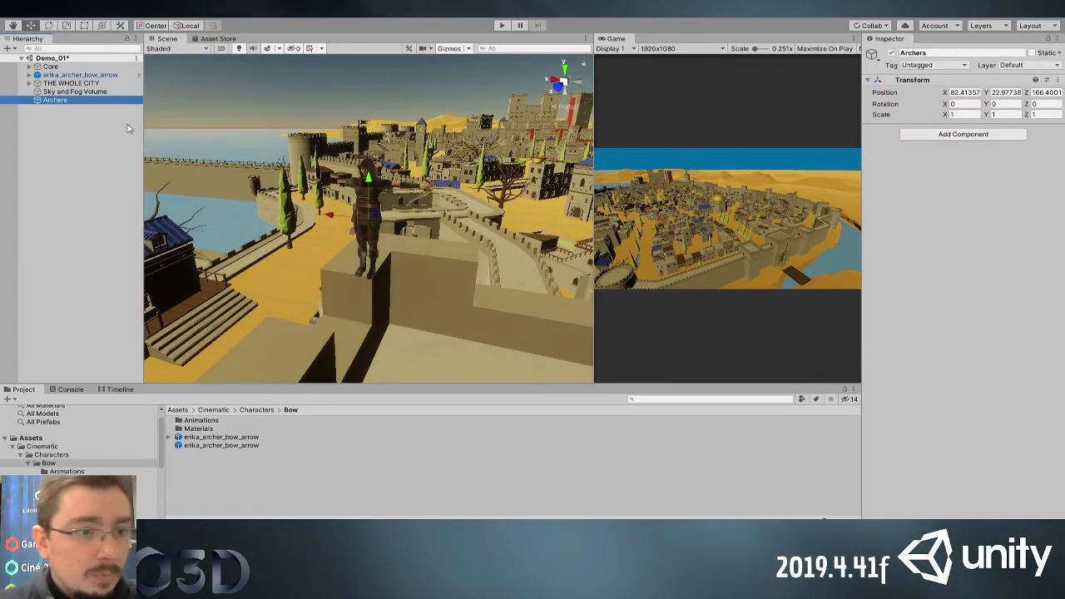
{"action": "left_click_drag", "start_coordinate": [80, 75], "coordinate": [71, 101]}
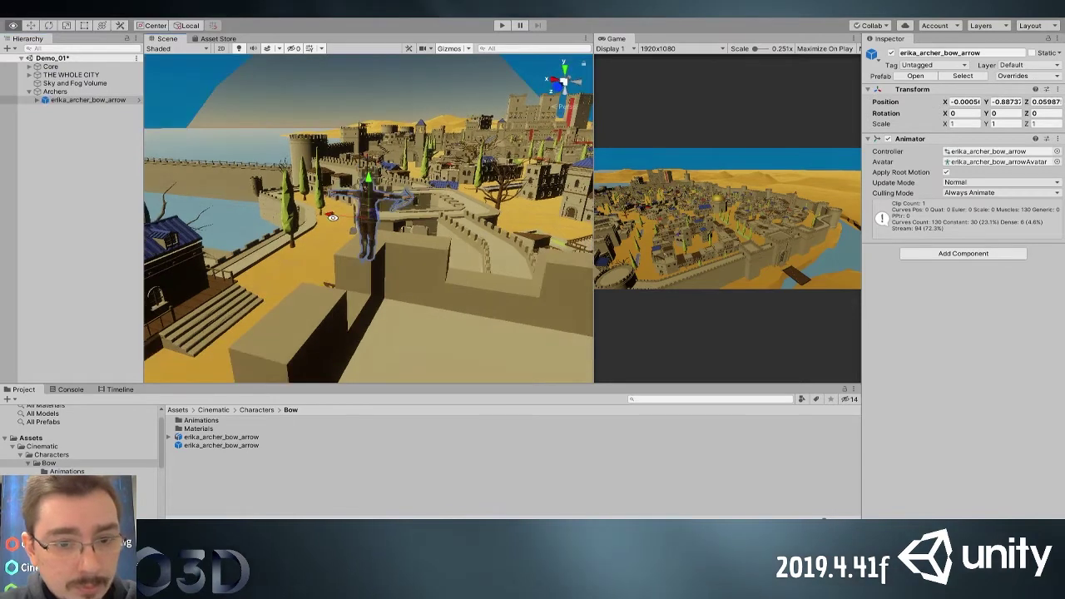
Try to reposition the archer on the tower's floor with surface snapping
{"action": "left_click_drag", "start_coordinate": [369, 223], "coordinate": [379, 309]}
{"action": "left_click_drag", "start_coordinate": [317, 292], "coordinate": [316, 291], "text": "ctrl+shift"}
{"action": "right_click_drag", "start_coordinate": [317, 291], "coordinate": [305, 289]}
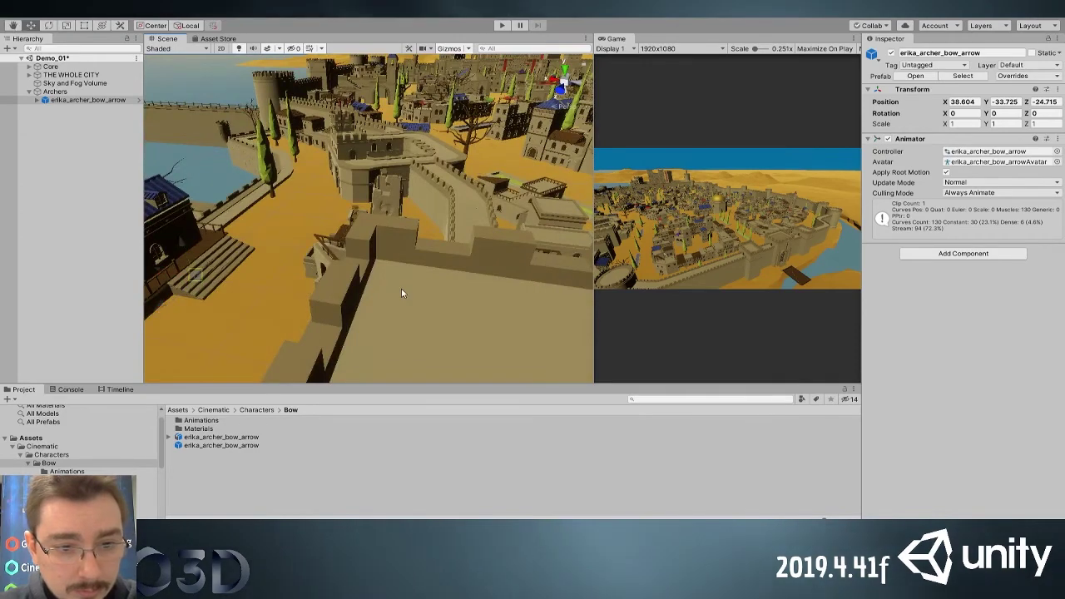
{"action": "left_click_drag", "start_coordinate": [403, 293], "coordinate": [397, 279], "text": "ctrl+shift"}
{"action": "right_click_drag", "start_coordinate": [460, 241], "coordinate": [511, 159]}
{"action": "key", "text": "f"}
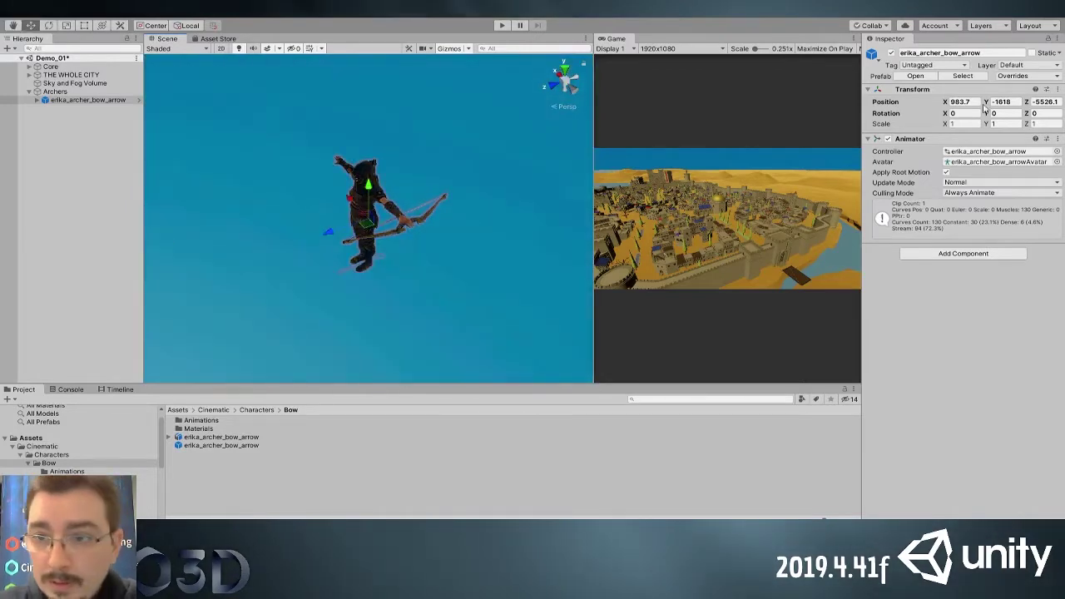
Reset the archer's local position to 0, 0, 0 and focus the view on it
{"action": "left_click", "coordinate": [965, 101]}
{"action": "type", "text": "0"}
{"action": "double_click", "coordinate": [87, 100]}
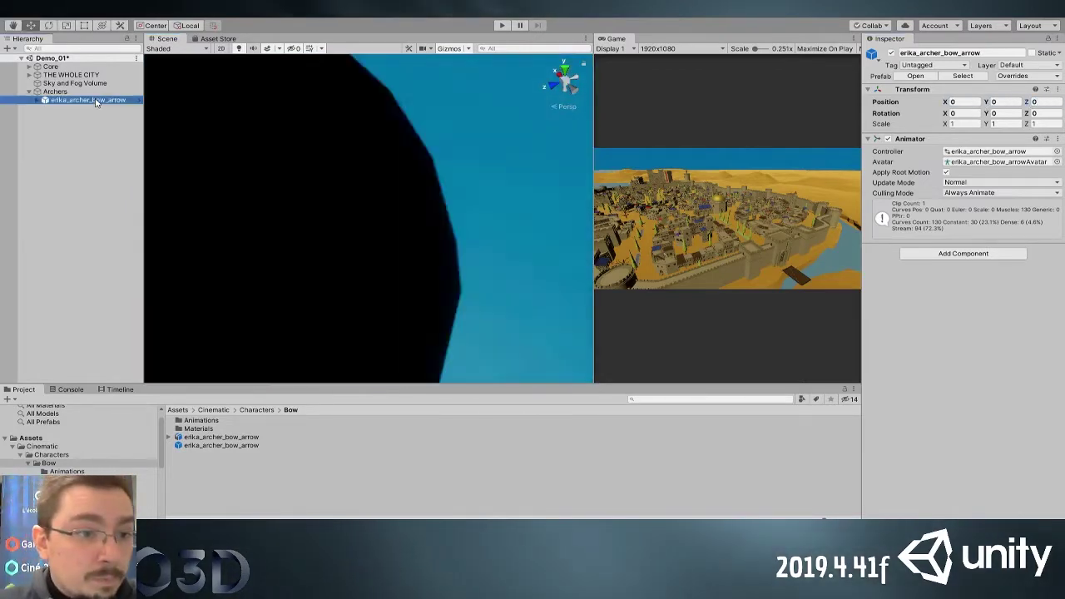
Move the archer down onto the tower's floor behind the battlement, to about X -0.66, Y -2.87, Z -0.06
{"action": "left_click_drag", "start_coordinate": [398, 144], "coordinate": [392, 244]}
{"action": "left_click_drag", "start_coordinate": [371, 287], "coordinate": [354, 223], "text": "alt"}
{"action": "middle_click_drag", "start_coordinate": [383, 225], "coordinate": [386, 154]}
{"action": "scroll", "coordinate": [386, 154], "scroll_direction": "up", "scroll_amount": 3}
{"action": "left_click_drag", "start_coordinate": [386, 158], "coordinate": [447, 208], "text": "alt"}
Undo the trial scaling of the archer and rotate it about 80 degrees around the Y axis
{"action": "key", "text": "r"}
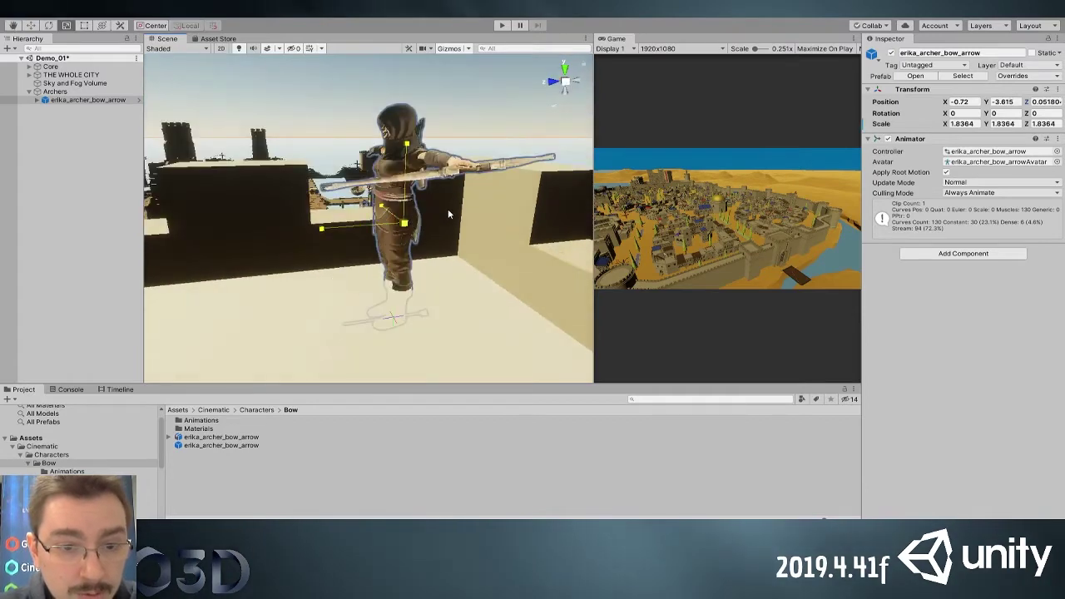
{"action": "key", "text": "ctrl+z"}
{"action": "key", "text": "e"}
{"action": "left_click_drag", "start_coordinate": [409, 241], "coordinate": [287, 244]}
{"action": "key", "text": "w"}
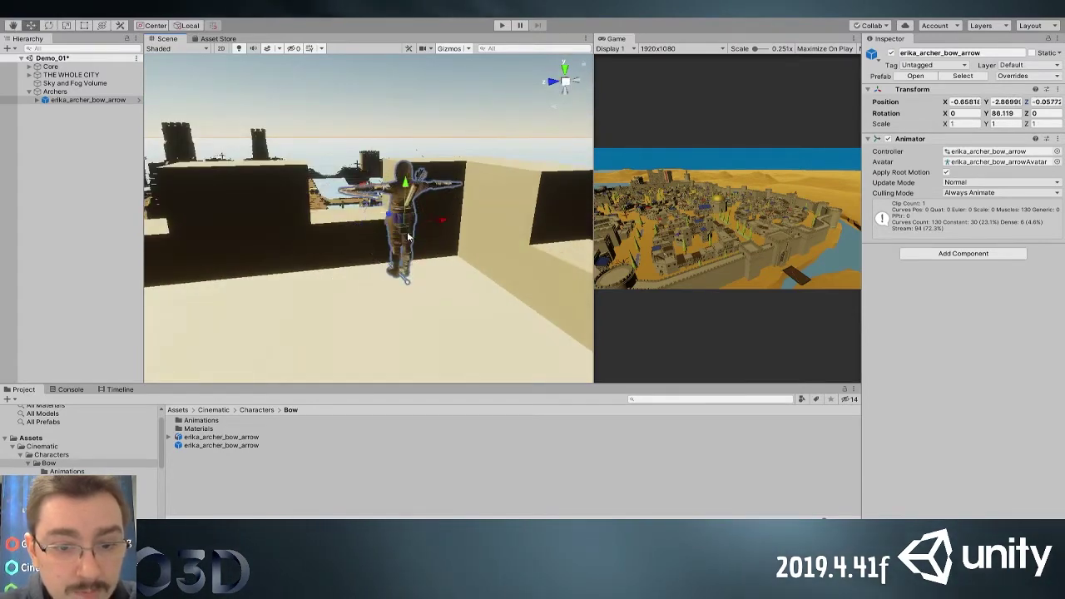
Move the archer into the battlement opening, to about X -0.25, Y -2.87, Z 0.43
{"action": "left_click_drag", "start_coordinate": [436, 223], "coordinate": [441, 200]}
{"action": "left_click_drag", "start_coordinate": [354, 246], "coordinate": [360, 190]}
{"action": "middle_click_drag", "start_coordinate": [361, 191], "coordinate": [359, 275]}
{"action": "scroll", "coordinate": [360, 276], "scroll_direction": "up", "scroll_amount": 6}
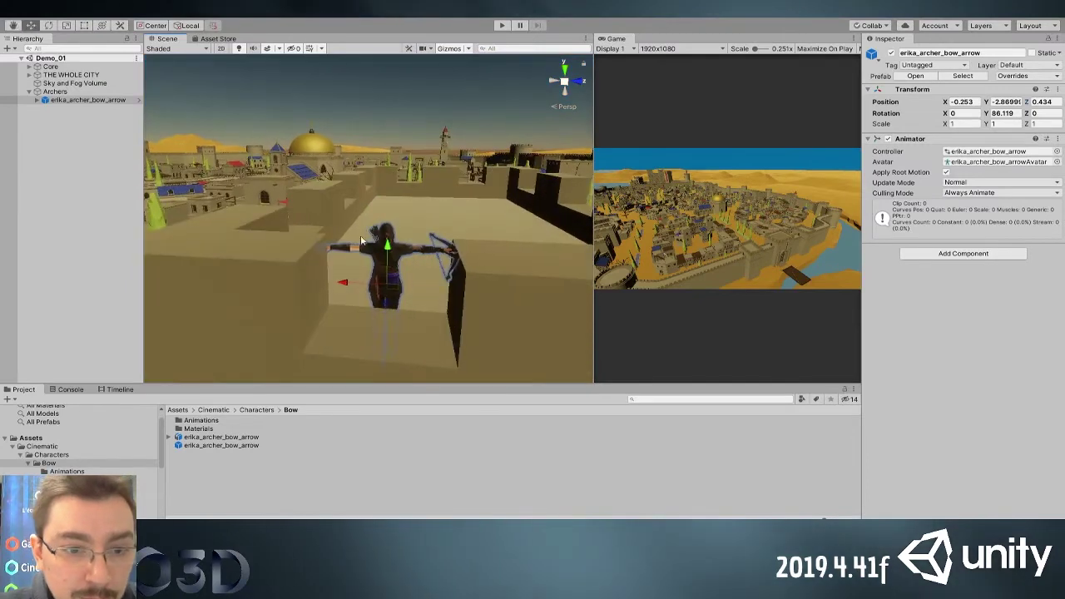
Duplicate the archer, move the copy to the next battlement opening at about X -0.5, Y -2.87, Z 4.03, and save the scene
{"action": "key", "text": "ctrl+d"}
{"action": "left_click_drag", "start_coordinate": [343, 282], "coordinate": [491, 287]}
{"action": "middle_click_drag", "start_coordinate": [358, 239], "coordinate": [296, 195]}
{"action": "scroll", "coordinate": [435, 245], "scroll_direction": "down", "scroll_amount": 3}
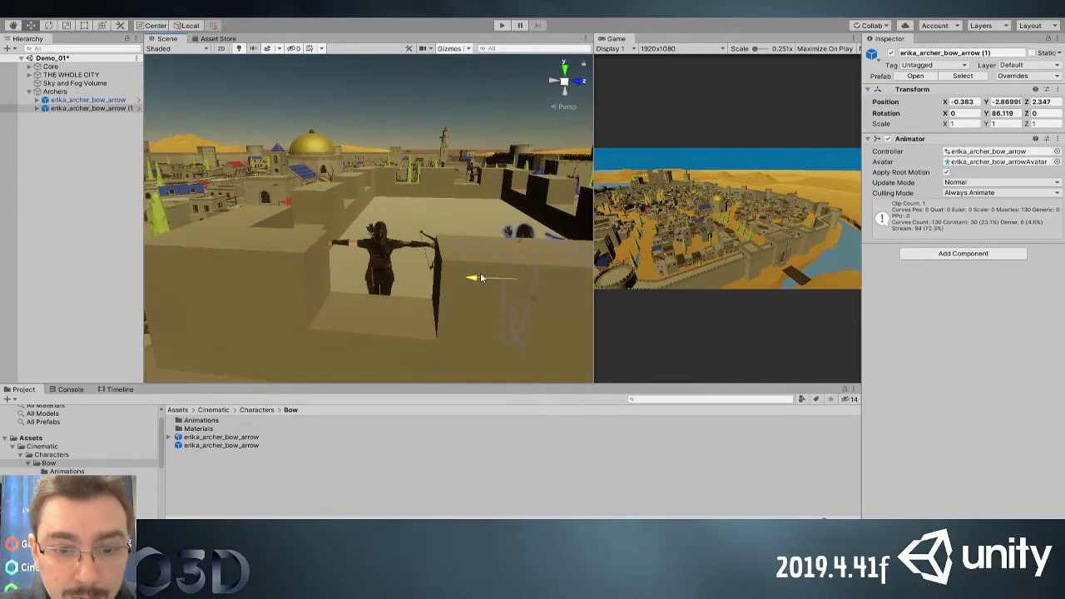
{"action": "key", "text": "f"}
{"action": "scroll", "coordinate": [478, 270], "scroll_direction": "down", "scroll_amount": 4}
{"action": "left_click_drag", "start_coordinate": [332, 218], "coordinate": [474, 268]}
{"action": "scroll", "coordinate": [401, 230], "scroll_direction": "down", "scroll_amount": 6}
{"action": "key", "text": "ctrl+s"}
Create an empty object named Global at the scene's root and set its position to 0, 0, 0
{"action": "left_click", "coordinate": [119, 389]}
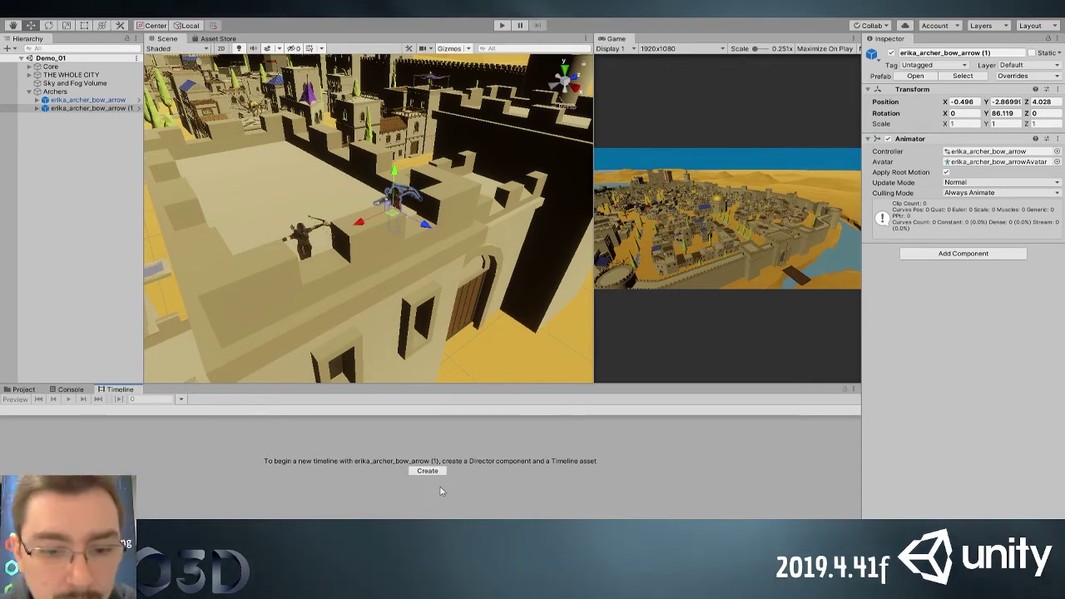
{"action": "left_click", "coordinate": [60, 159]}
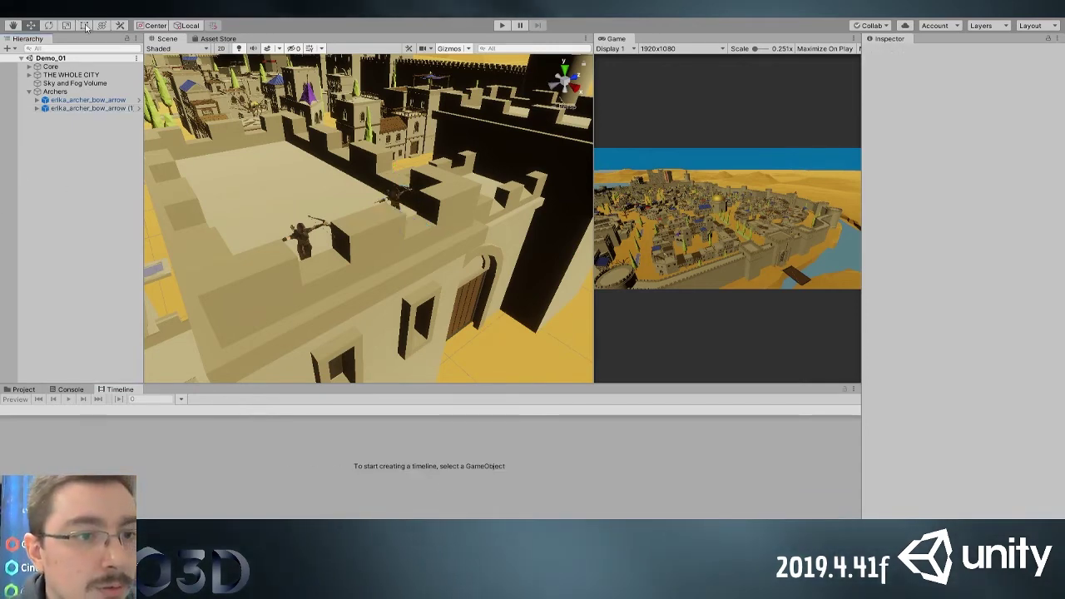
{"action": "key", "text": "ctrl+shift+n"}
{"action": "key", "text": "Return"}
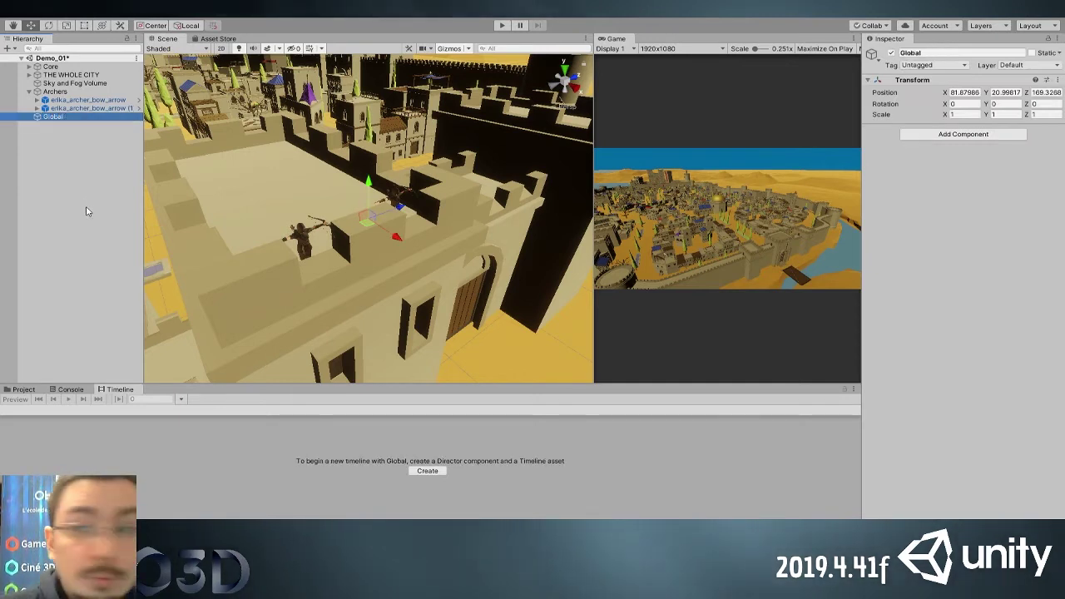
{"action": "left_click", "coordinate": [978, 93]}
{"action": "type", "text": "0"}
{"action": "left_click", "coordinate": [1005, 92]}
{"action": "type", "text": "0"}
{"action": "left_click", "coordinate": [1043, 84]}
{"action": "left_click", "coordinate": [1043, 85]}
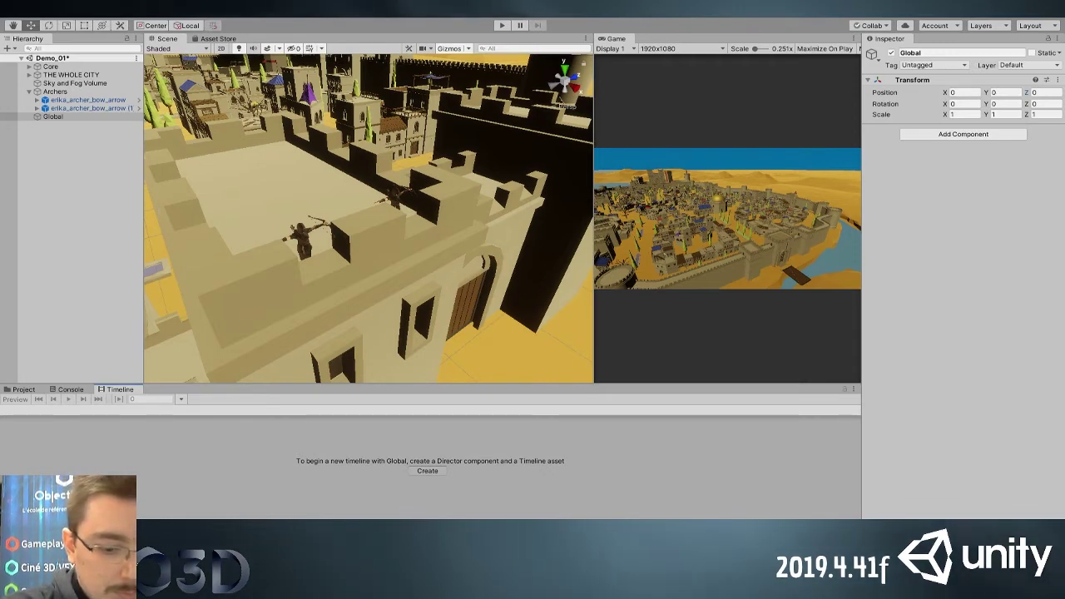
Create a timeline asset named Director for the Global object
{"action": "key", "text": "Return"}
{"action": "right_click_drag", "start_coordinate": [177, 212], "coordinate": [178, 213]}
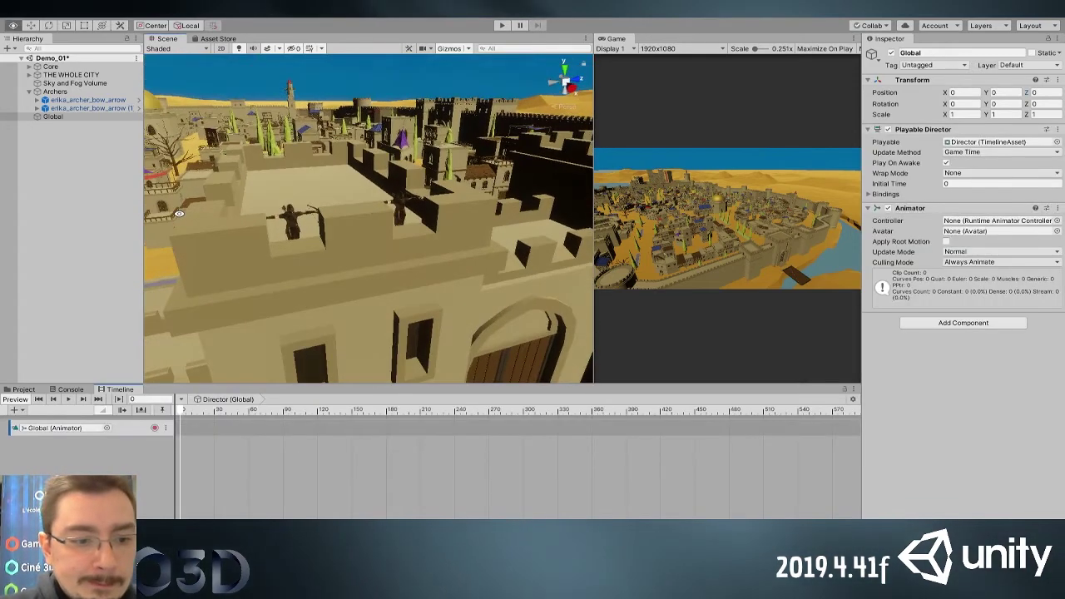
{"action": "scroll", "coordinate": [275, 214], "scroll_direction": "up", "scroll_amount": 10}
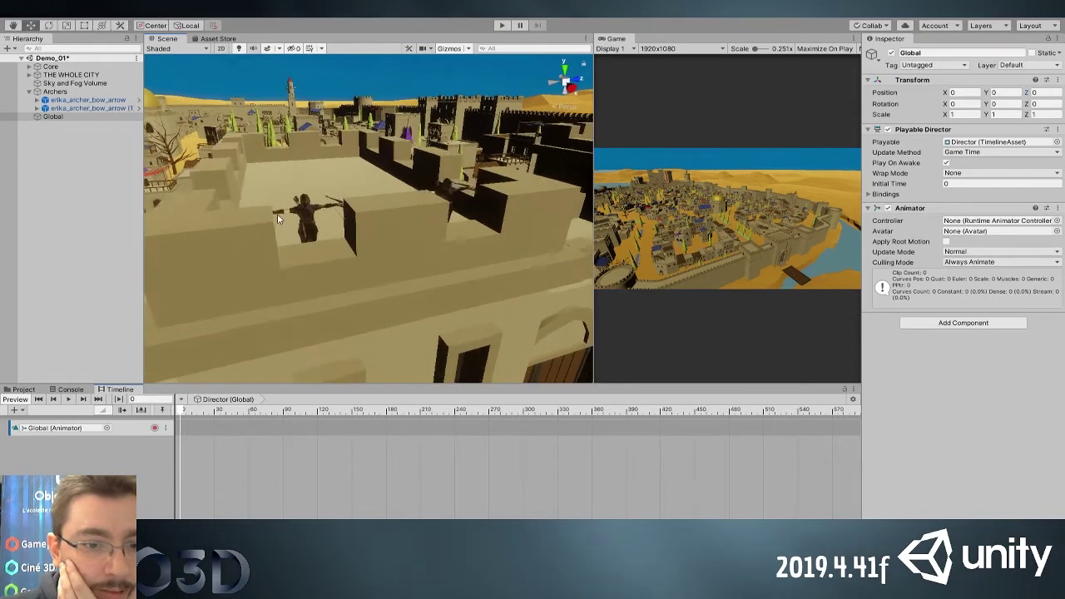
{"action": "middle_click_drag", "start_coordinate": [274, 232], "coordinate": [363, 220]}
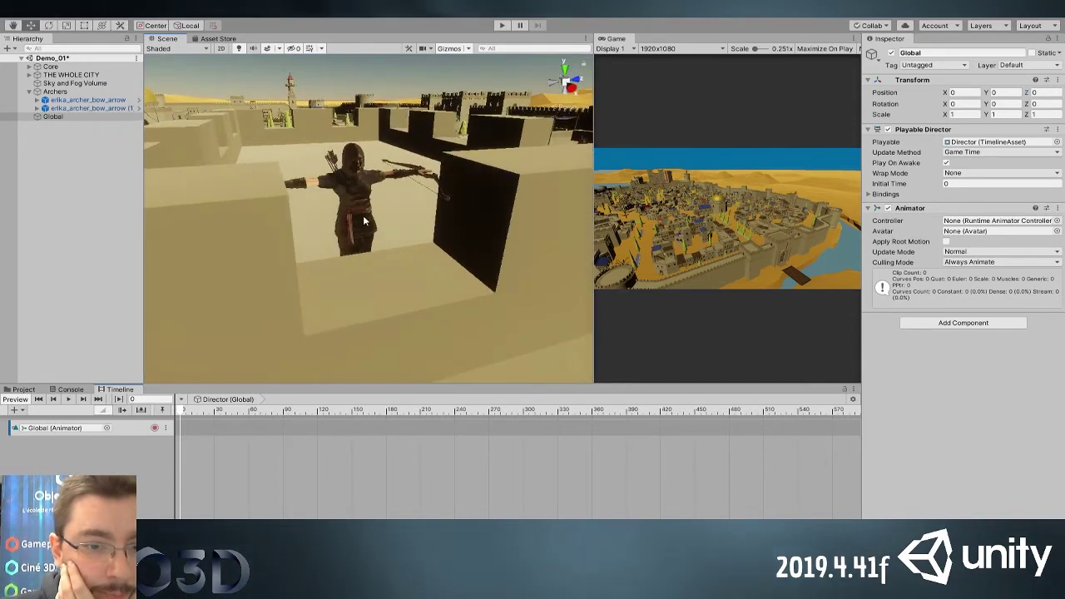
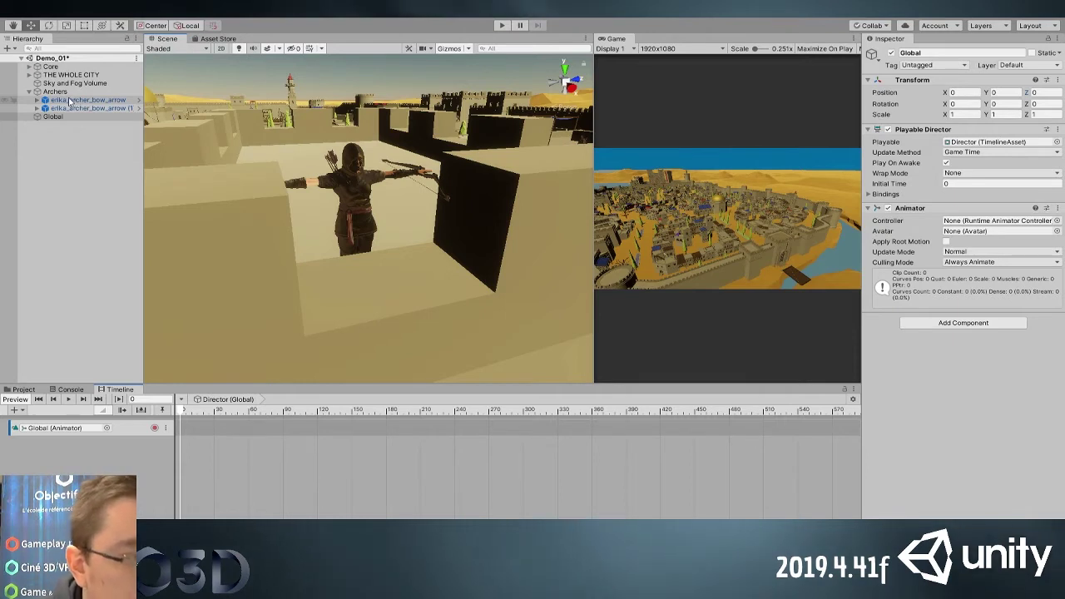
Add a track group named Archers to the Director timeline, with an animation track for erika_archer_bow_arrow inside it
{"action": "left_click", "coordinate": [149, 465]}
{"action": "left_click", "coordinate": [59, 422]}
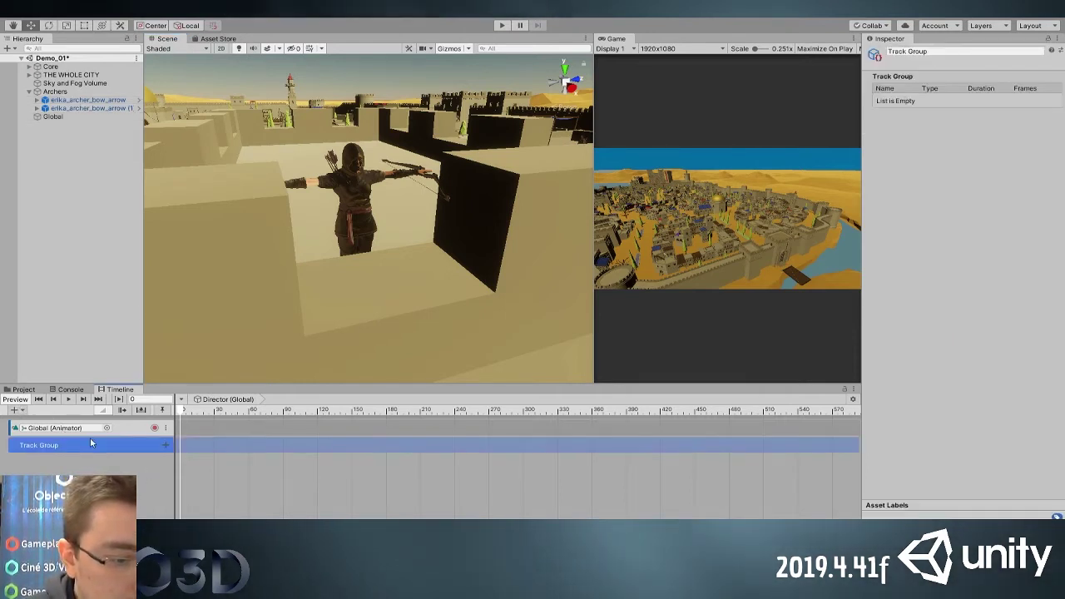
{"action": "double_click", "coordinate": [87, 444]}
{"action": "type", "text": "Track AR"}
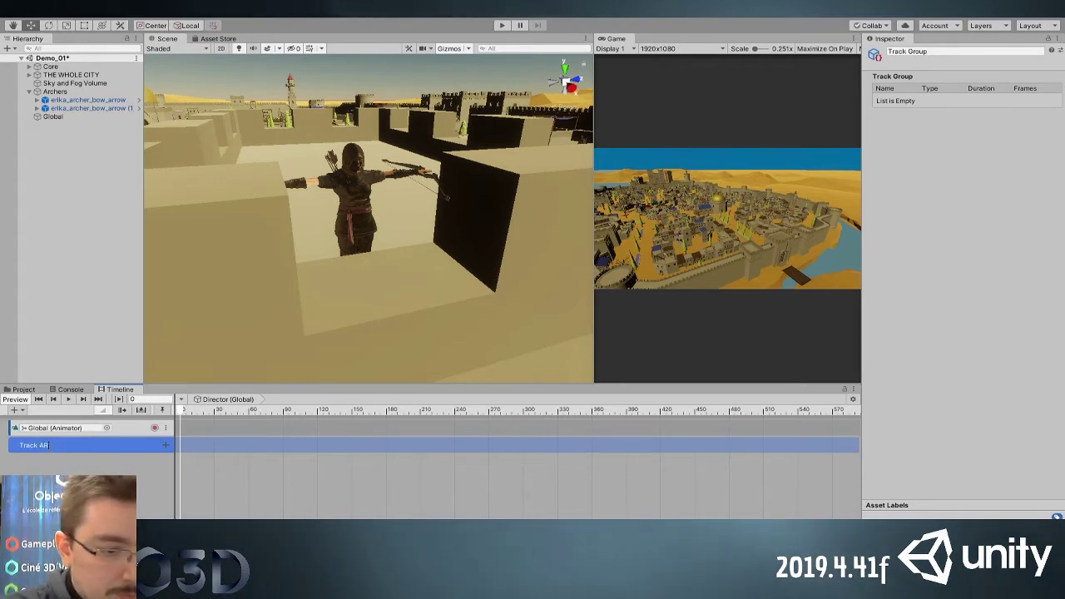
{"action": "key", "text": "ctrl+a"}
{"action": "type", "text": "AR"}
{"action": "type", "text": "chers"}
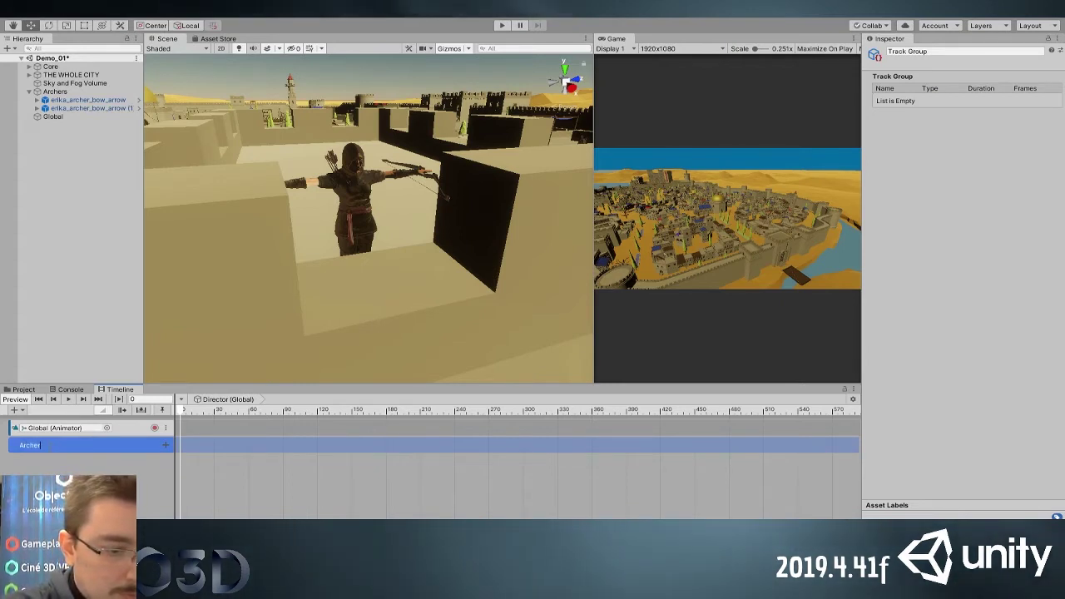
{"action": "key", "text": "Return"}
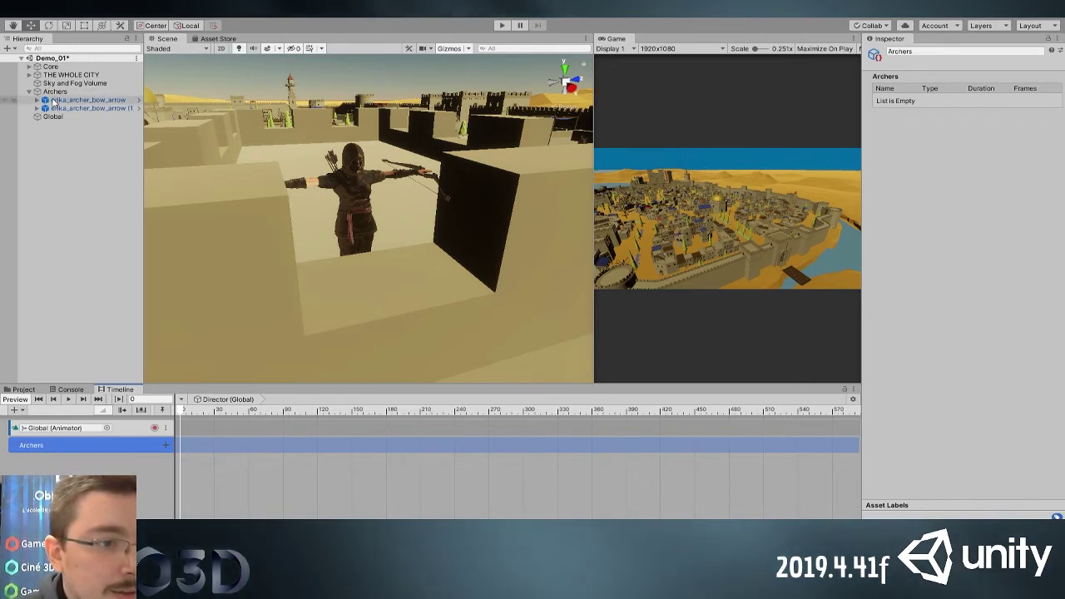
{"action": "left_click_drag", "start_coordinate": [54, 101], "coordinate": [169, 467]}
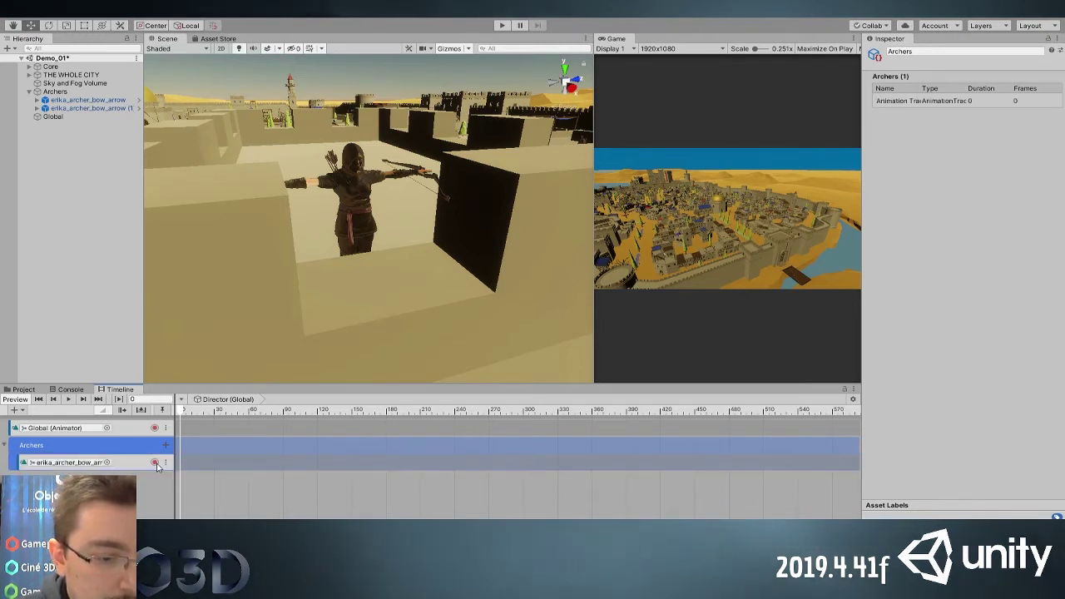
{"action": "left_click", "coordinate": [167, 464]}
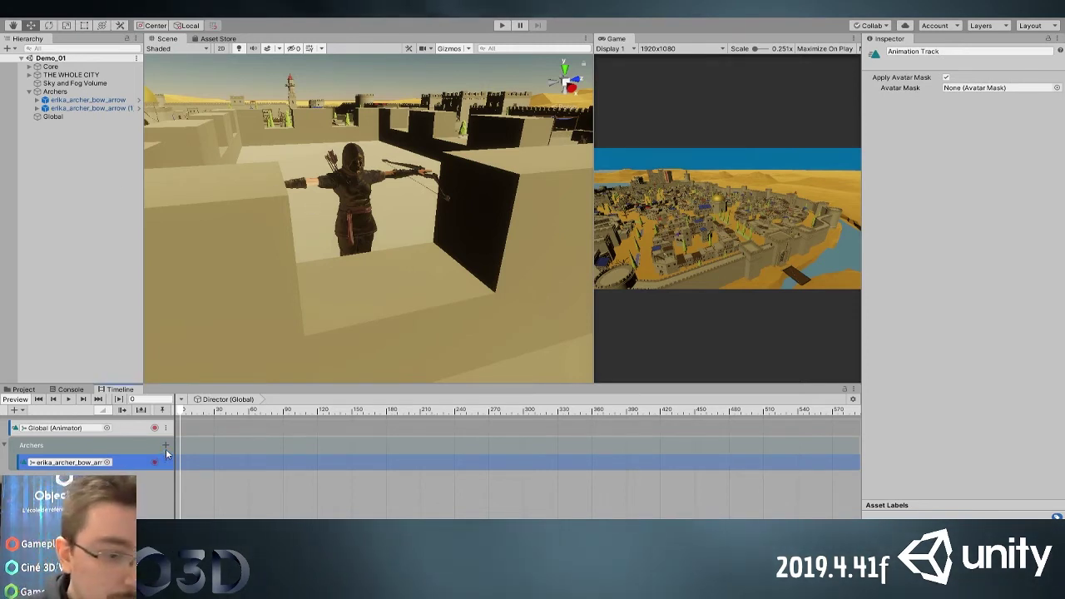
Browse the archer's animation files in the Bow folder and examine the import settings of standing idle 01
{"action": "left_click", "coordinate": [24, 389]}
{"action": "double_click", "coordinate": [199, 421]}
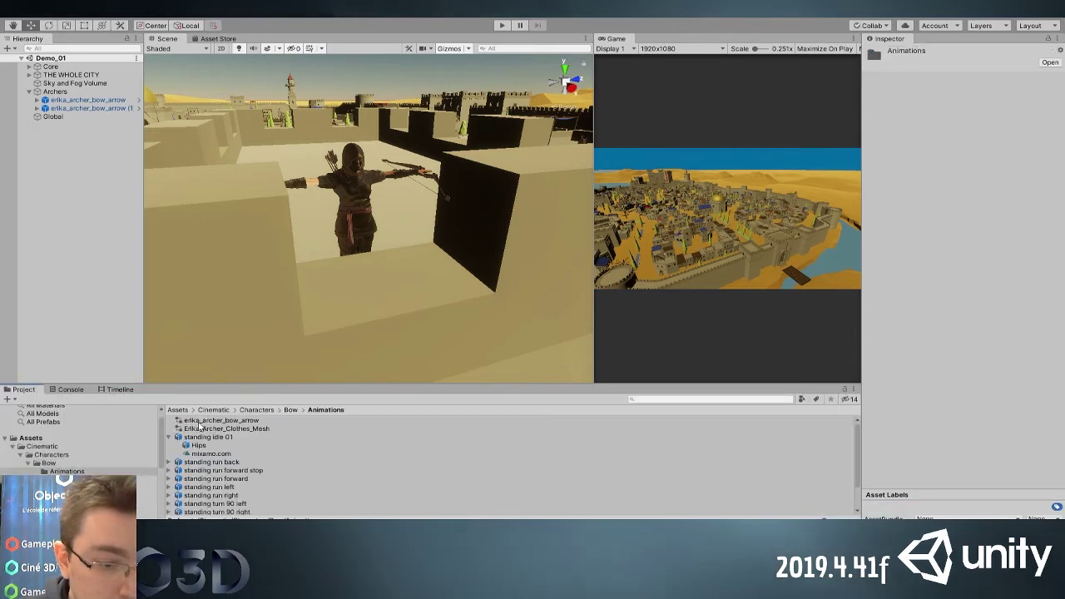
{"action": "left_click", "coordinate": [169, 437]}
{"action": "scroll", "coordinate": [199, 470], "scroll_direction": "down", "scroll_amount": 1}
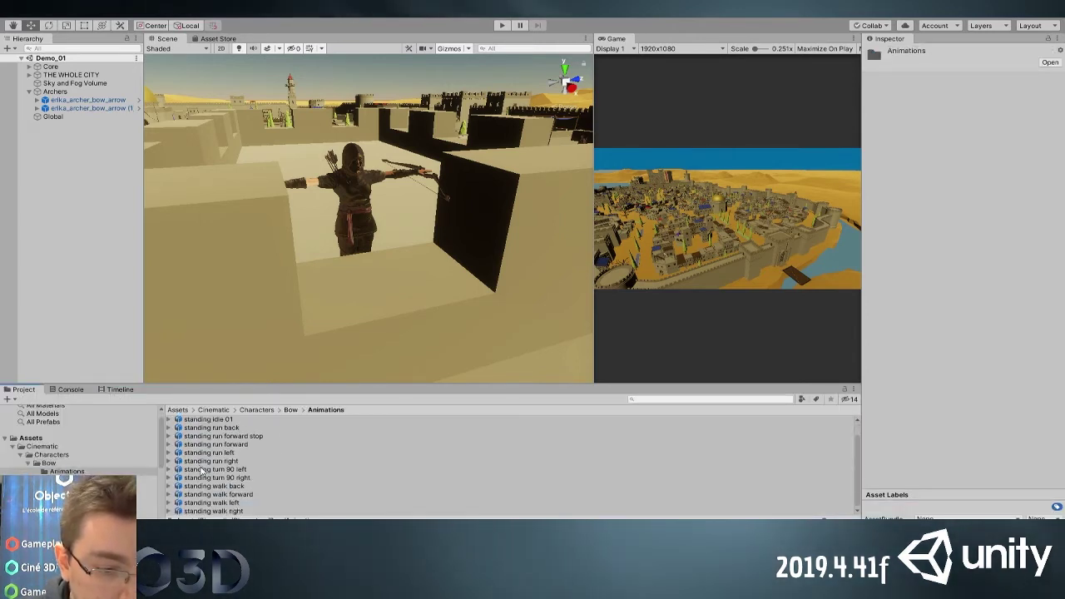
{"action": "scroll", "coordinate": [220, 489], "scroll_direction": "up", "scroll_amount": 1}
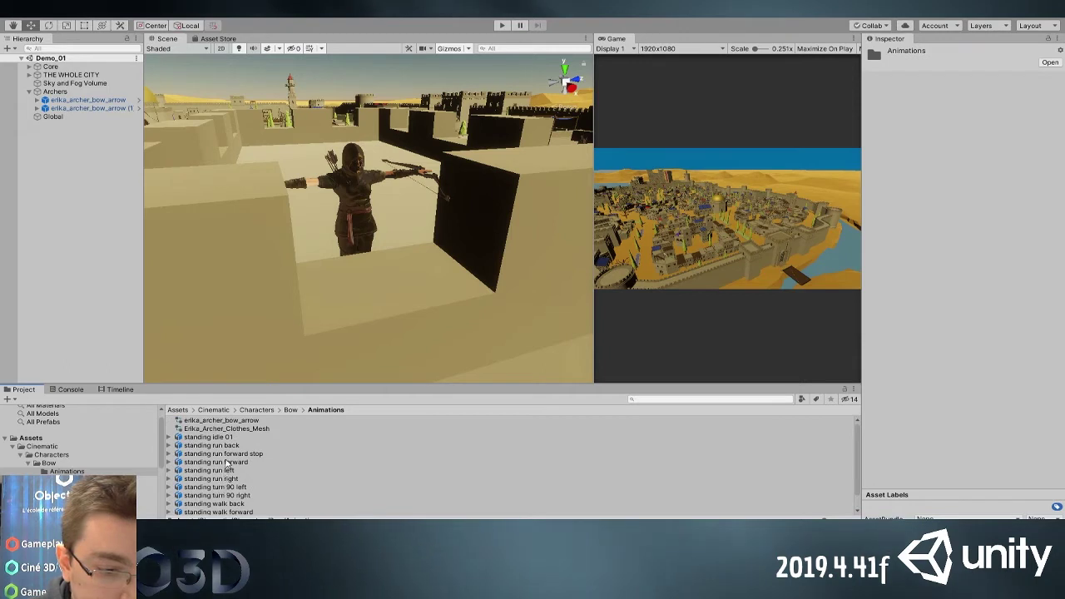
{"action": "left_click", "coordinate": [227, 461]}
{"action": "left_click", "coordinate": [228, 454]}
{"action": "left_click", "coordinate": [230, 438]}
{"action": "scroll", "coordinate": [246, 476], "scroll_direction": "down", "scroll_amount": 1}
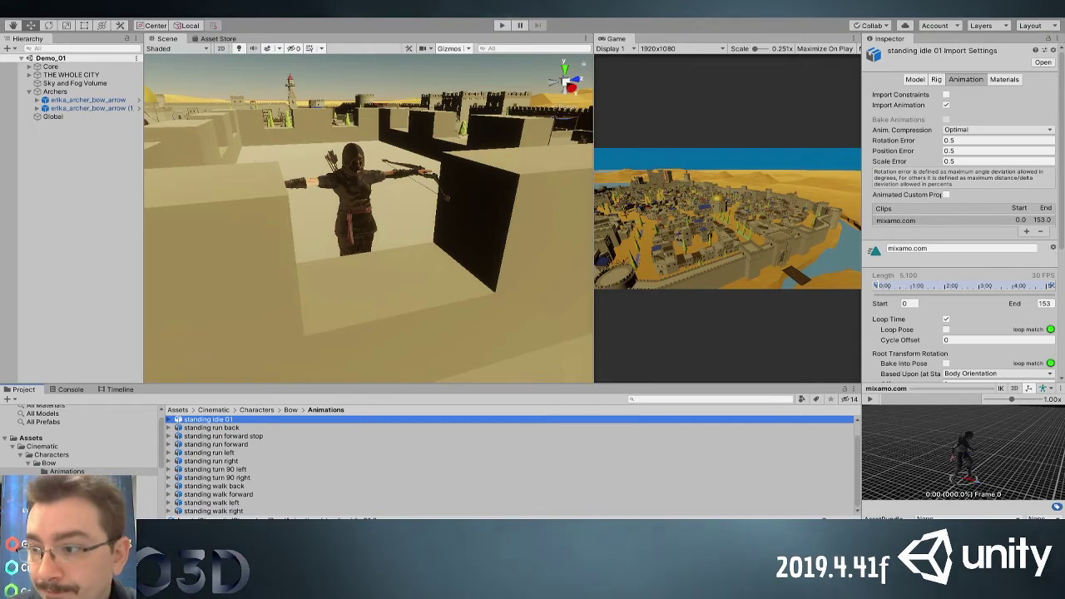
Open the Creature character folder and create an empty object named Monsters on the open ground near the waterfront
{"action": "scroll", "coordinate": [458, 257], "scroll_direction": "down", "scroll_amount": 10}
{"action": "middle_click_drag", "start_coordinate": [499, 284], "coordinate": [416, 291]}
{"action": "scroll", "coordinate": [424, 292], "scroll_direction": "down", "scroll_amount": 4}
{"action": "middle_click_drag", "start_coordinate": [489, 320], "coordinate": [380, 233]}
{"action": "left_click_drag", "start_coordinate": [381, 233], "coordinate": [532, 269], "text": "alt"}
{"action": "middle_click_drag", "start_coordinate": [532, 269], "coordinate": [354, 153]}
{"action": "right_click_drag", "start_coordinate": [353, 153], "coordinate": [499, 244]}
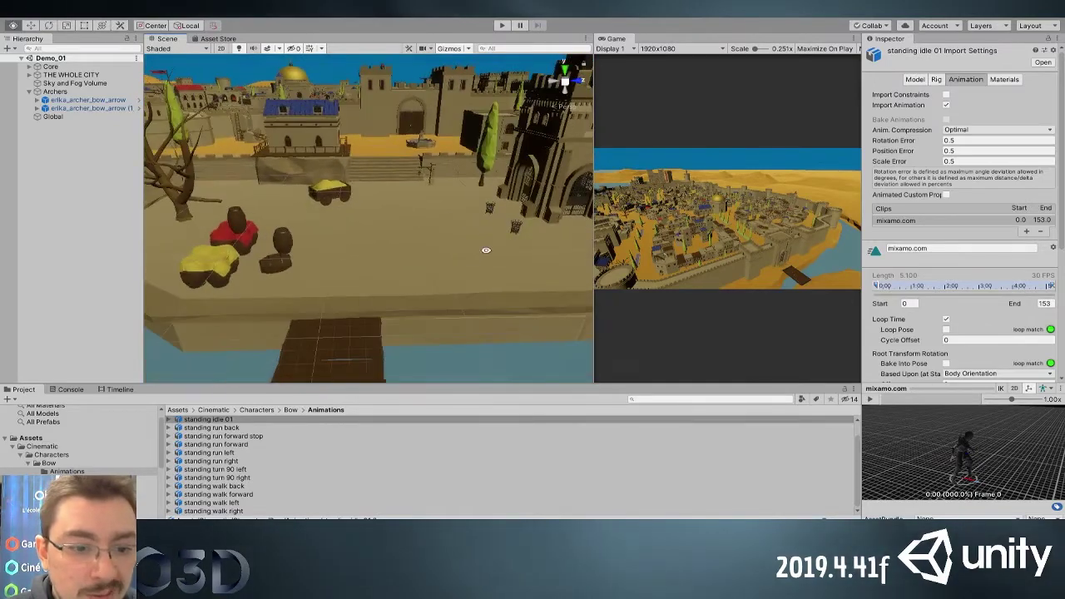
{"action": "left_click", "coordinate": [68, 497]}
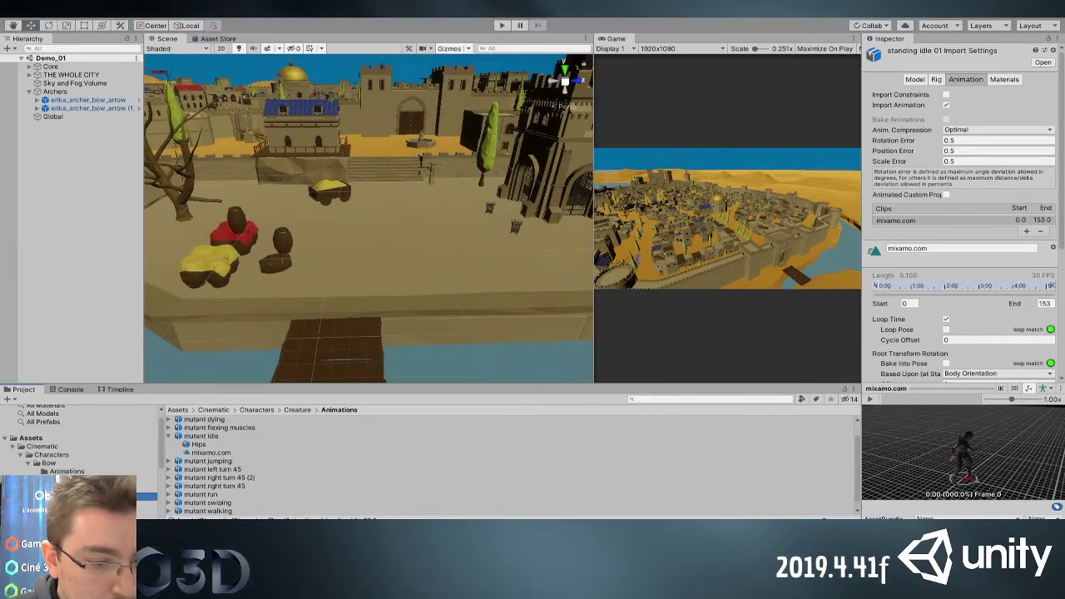
{"action": "left_click", "coordinate": [100, 488]}
{"action": "left_click", "coordinate": [68, 219]}
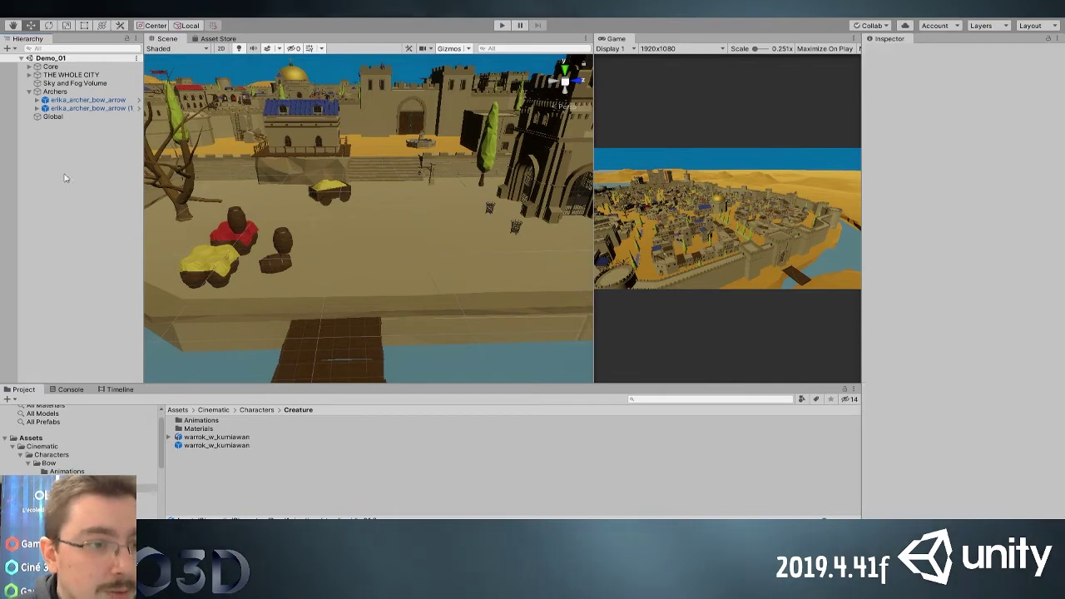
{"action": "key", "text": "ctrl+shift+n"}
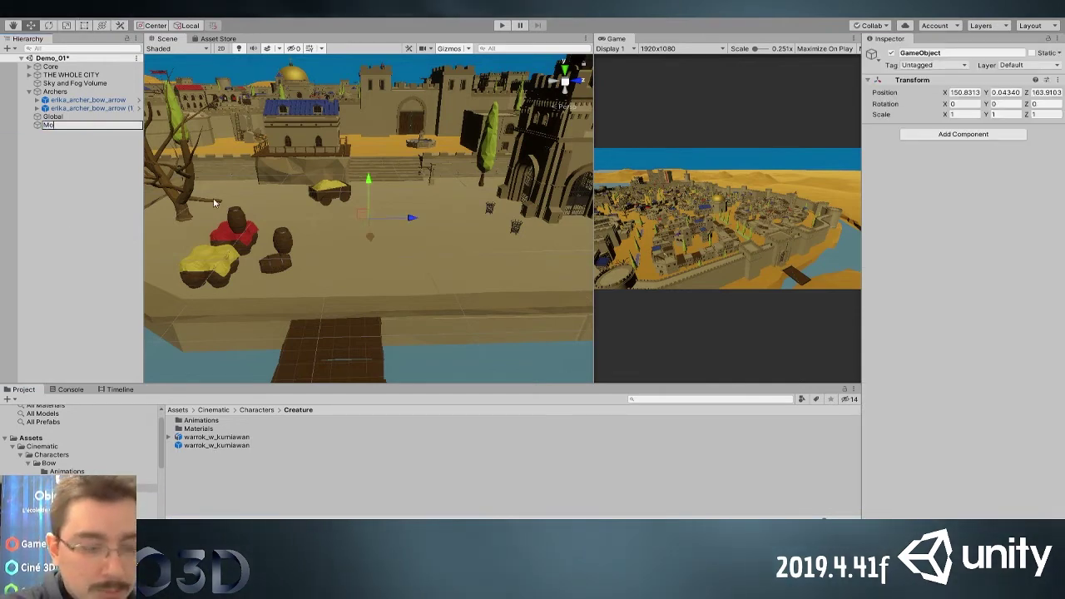
{"action": "type", "text": "Monsters"}
{"action": "key", "text": "Return"}
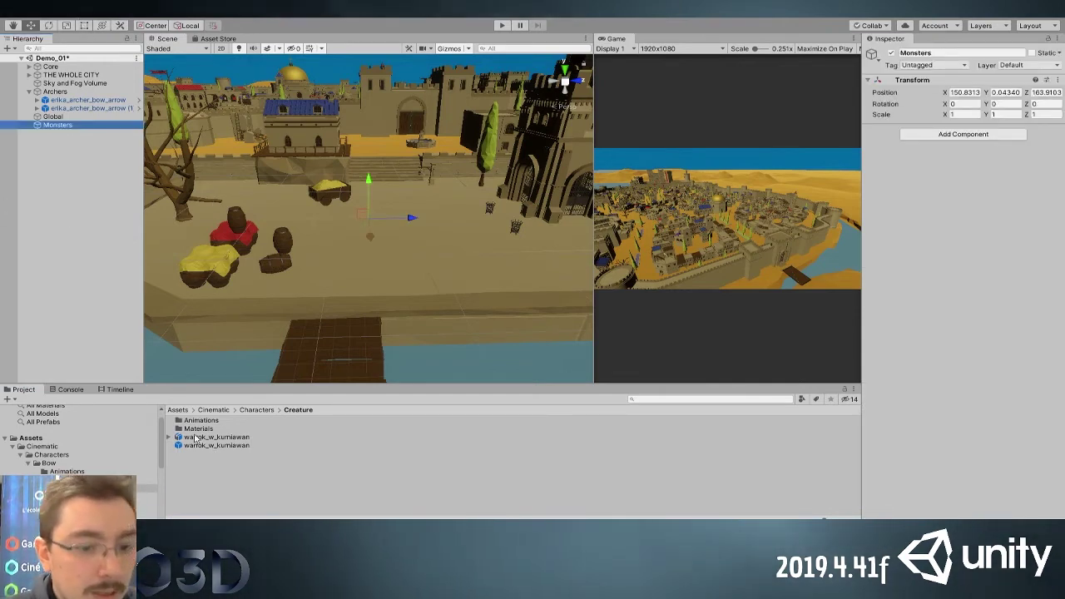
Place the warrok_w_kurniawan prefab in the scene near the docks and undo its trial alignment with the view
{"action": "left_click_drag", "start_coordinate": [215, 445], "coordinate": [401, 249]}
{"action": "key", "text": "f"}
{"action": "key", "text": "ctrl+shift+f"}
{"action": "scroll", "coordinate": [393, 264], "scroll_direction": "down", "scroll_amount": 2}
{"action": "key", "text": "ctrl+z"}
{"action": "left_click_drag", "start_coordinate": [371, 189], "coordinate": [194, 256]}
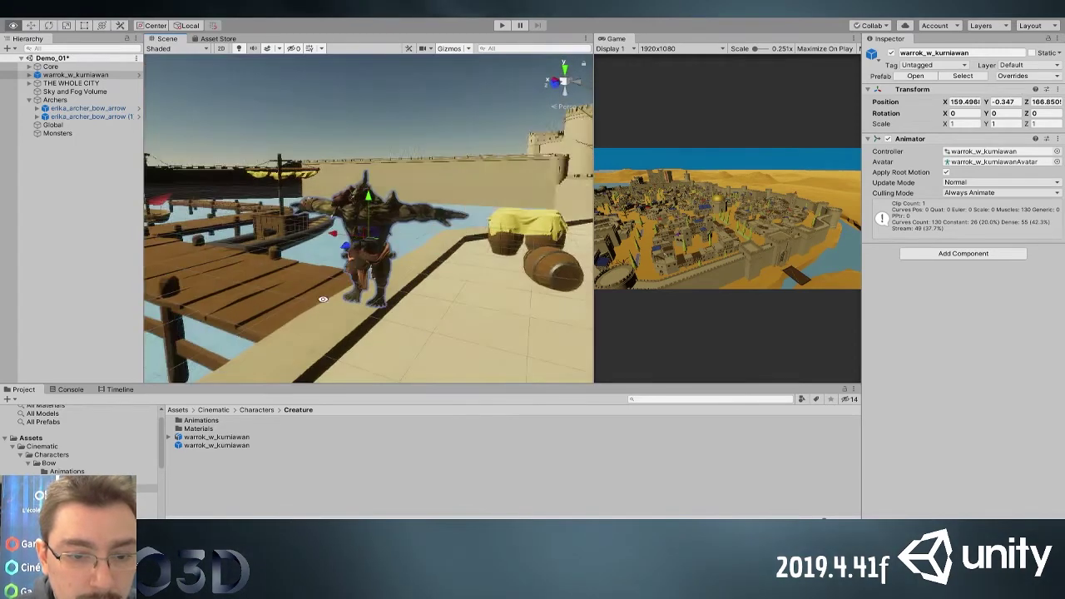
Move the creature onto the quay at about X 157.14, Y -3.84, Z 166.86 and rotate it to about -52 degrees around Y
{"action": "scroll", "coordinate": [374, 277], "scroll_direction": "down", "scroll_amount": 5}
{"action": "left_click_drag", "start_coordinate": [335, 230], "coordinate": [390, 236]}
{"action": "left_click_drag", "start_coordinate": [434, 198], "coordinate": [545, 346]}
{"action": "key", "text": "e"}
{"action": "left_click_drag", "start_coordinate": [545, 346], "coordinate": [351, 270], "text": "alt"}
{"action": "key", "text": "w"}
{"action": "left_click_drag", "start_coordinate": [371, 181], "coordinate": [369, 190]}
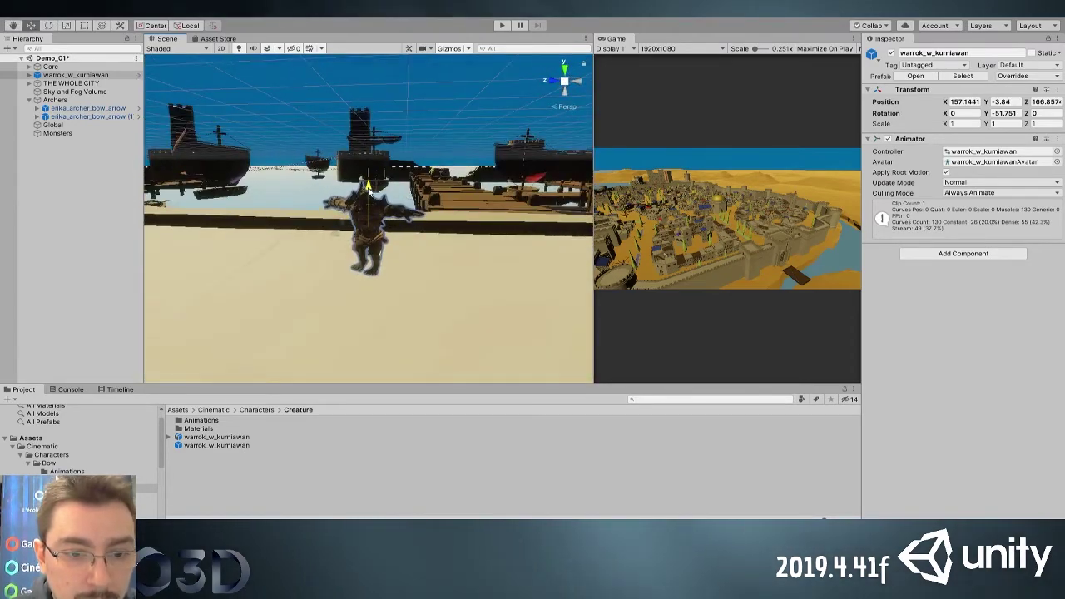
Rotate the creature to about -103.5 degrees around the Y axis and save the scene
{"action": "key", "text": "e"}
{"action": "left_click_drag", "start_coordinate": [354, 236], "coordinate": [461, 239]}
{"action": "left_click_drag", "start_coordinate": [280, 235], "coordinate": [807, 263], "text": "alt"}
{"action": "left_click_drag", "start_coordinate": [396, 261], "coordinate": [487, 208], "text": "alt"}
{"action": "left_click", "coordinate": [455, 81]}
{"action": "left_click_drag", "start_coordinate": [407, 225], "coordinate": [443, 199], "text": "alt"}
{"action": "scroll", "coordinate": [428, 108], "scroll_direction": "down", "scroll_amount": 5}
{"action": "left_click_drag", "start_coordinate": [440, 145], "coordinate": [90, 179], "text": "alt"}
{"action": "key", "text": "ctrl+s"}
Parent the warrok_w_kurniawan creature under the Monsters object and focus the view on it
{"action": "left_click", "coordinate": [74, 192]}
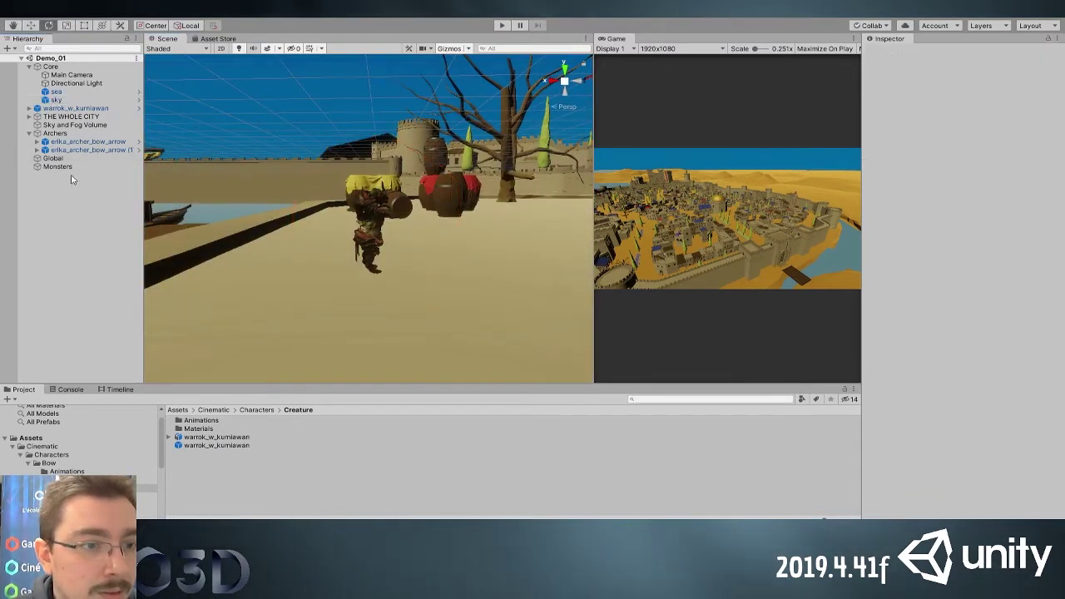
{"action": "left_click", "coordinate": [73, 101]}
{"action": "left_click", "coordinate": [92, 168]}
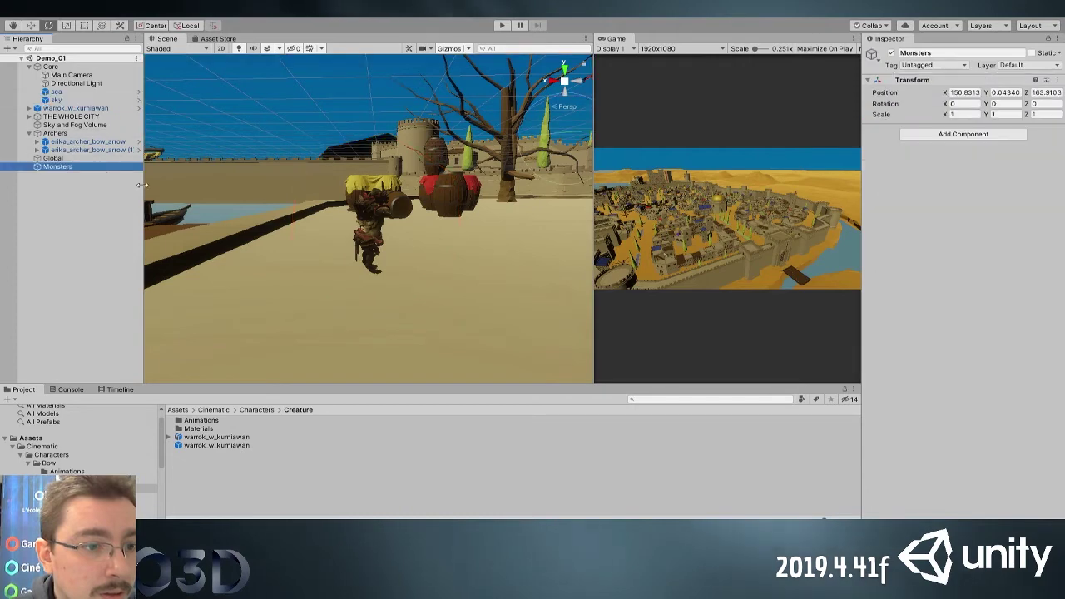
{"action": "left_click_drag", "start_coordinate": [257, 177], "coordinate": [167, 177], "text": "alt"}
{"action": "left_click", "coordinate": [70, 181]}
{"action": "left_click", "coordinate": [73, 109]}
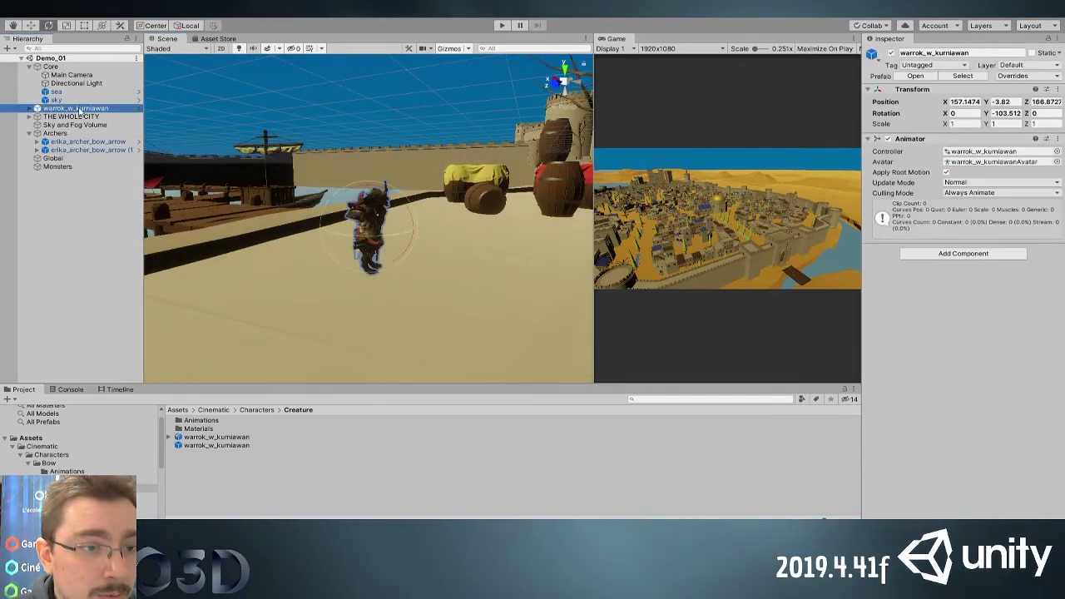
{"action": "left_click_drag", "start_coordinate": [74, 164], "coordinate": [75, 166]}
{"action": "key", "text": "f"}
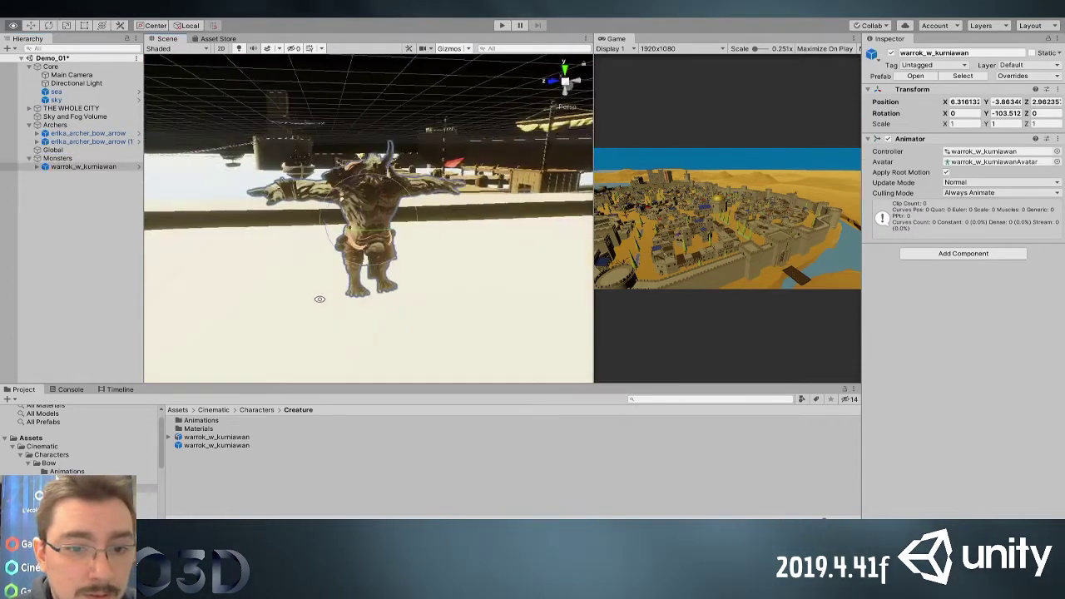
{"action": "left_click_drag", "start_coordinate": [380, 302], "coordinate": [320, 295], "text": "alt"}
Try deleting the sky object from Core, examine the scene around the creature, and undo the deletion
{"action": "left_click", "coordinate": [57, 101]}
{"action": "key", "text": "Delete"}
{"action": "scroll", "coordinate": [376, 208], "scroll_direction": "down", "scroll_amount": 3}
{"action": "scroll", "coordinate": [376, 208], "scroll_direction": "down", "scroll_amount": 3}
{"action": "left_click_drag", "start_coordinate": [335, 205], "coordinate": [532, 195], "text": "alt"}
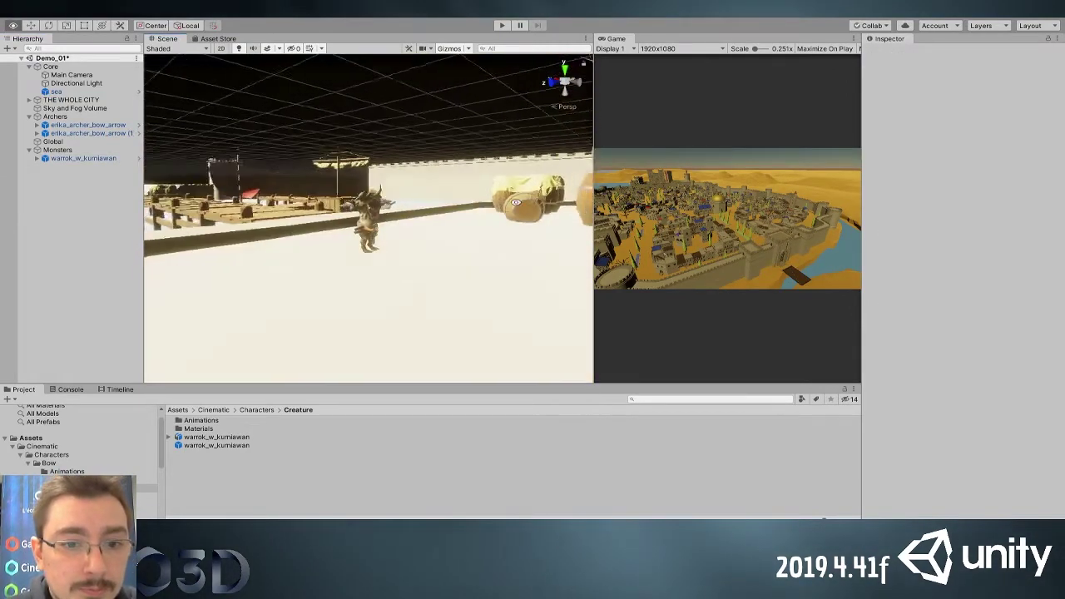
{"action": "right_click_drag", "start_coordinate": [533, 195], "coordinate": [455, 482], "text": "alt"}
{"action": "left_click_drag", "start_coordinate": [318, 250], "coordinate": [350, 392], "text": "alt"}
{"action": "right_click_drag", "start_coordinate": [350, 374], "coordinate": [364, 228], "text": "alt"}
{"action": "left_click_drag", "start_coordinate": [363, 228], "coordinate": [354, 153], "text": "alt"}
{"action": "key", "text": "ctrl+z"}
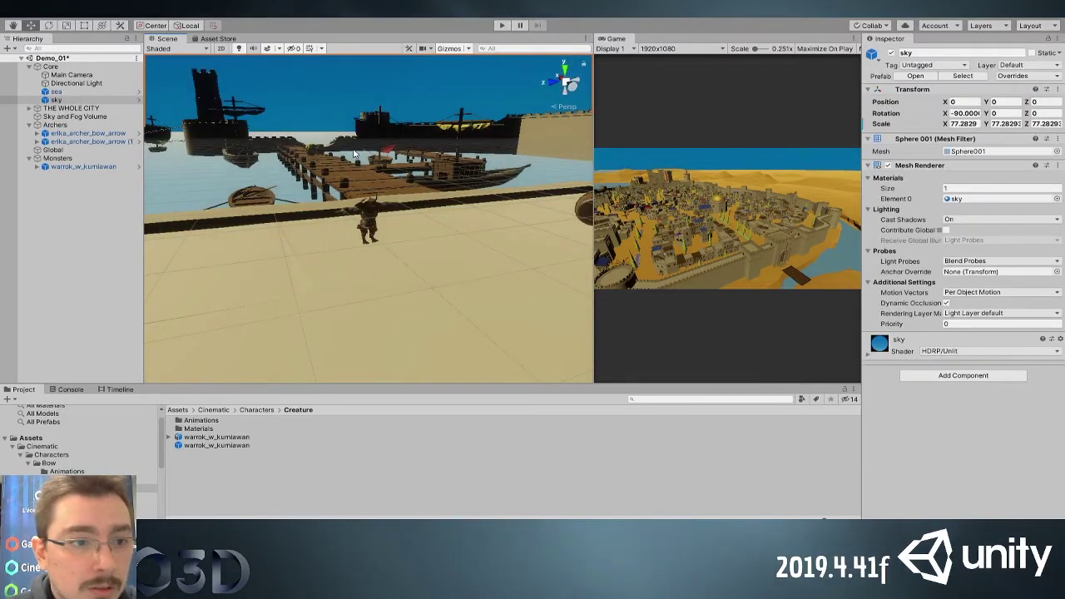
Delete the sky object from the Core group and check the creature up close
{"action": "left_click", "coordinate": [83, 100]}
{"action": "key", "text": "Delete"}
{"action": "scroll", "coordinate": [426, 219], "scroll_direction": "up", "scroll_amount": 10}
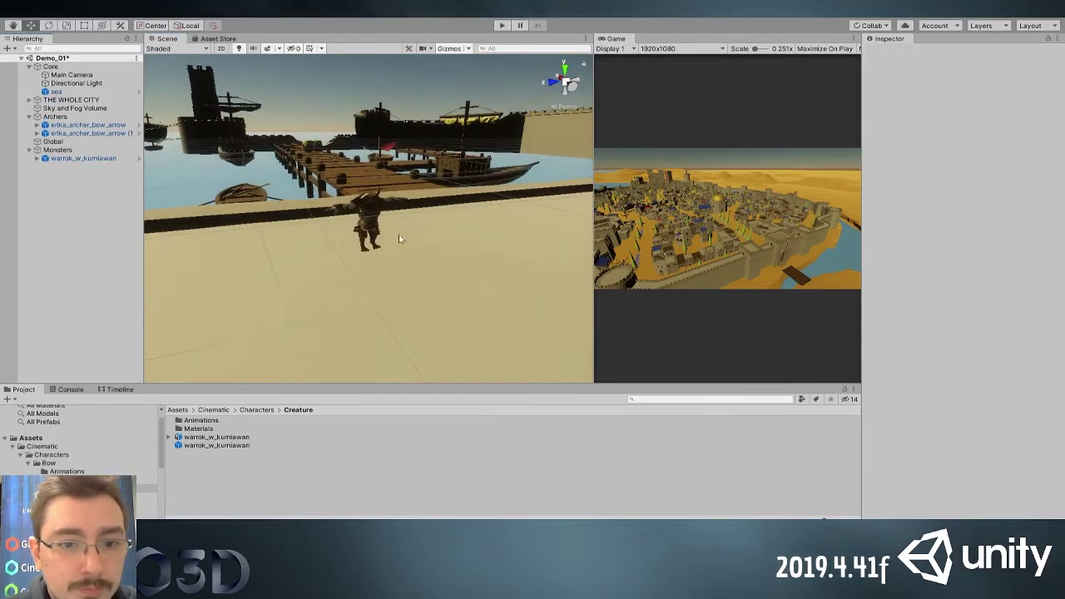
{"action": "left_click_drag", "start_coordinate": [386, 249], "coordinate": [367, 236], "text": "alt"}
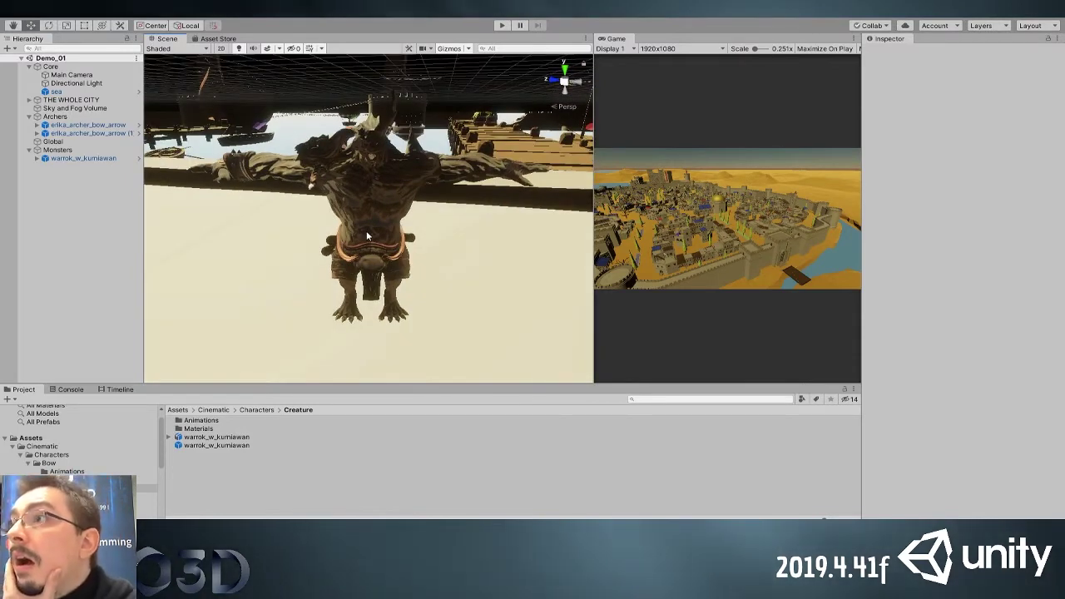
Examine the creature's placement on the quay from several angles and check the camera, light, sea and Monsters objects
{"action": "left_click_drag", "start_coordinate": [288, 257], "coordinate": [582, 233], "text": "alt"}
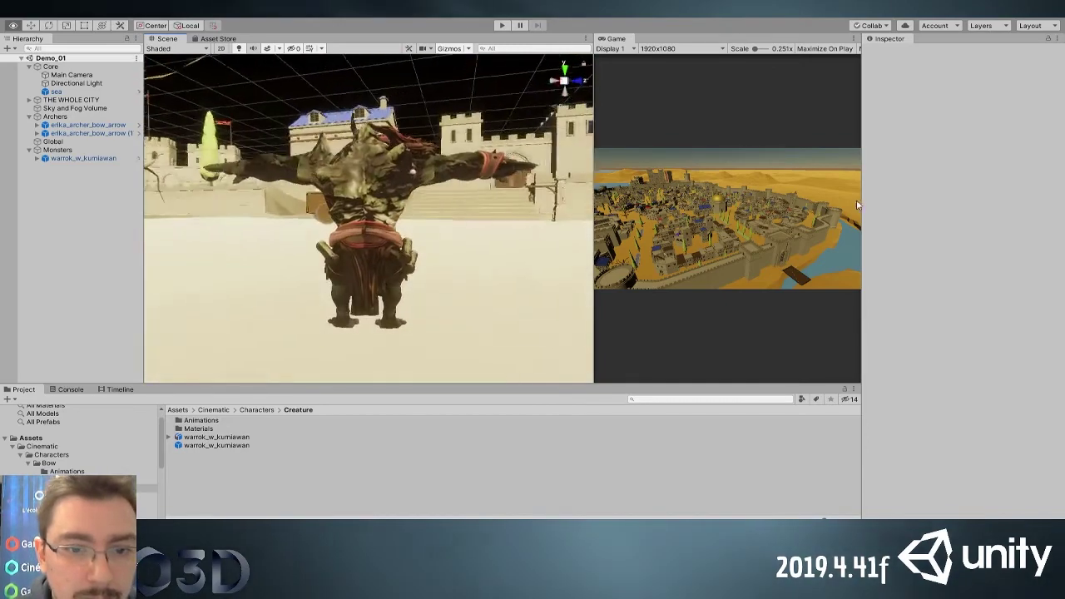
{"action": "scroll", "coordinate": [242, 136], "scroll_direction": "down", "scroll_amount": 10}
{"action": "middle_click_drag", "start_coordinate": [242, 136], "coordinate": [262, 252]}
{"action": "left_click_drag", "start_coordinate": [262, 252], "coordinate": [402, 217], "text": "alt"}
{"action": "scroll", "coordinate": [401, 216], "scroll_direction": "up", "scroll_amount": 2}
{"action": "middle_click_drag", "start_coordinate": [390, 333], "coordinate": [386, 274]}
{"action": "left_click", "coordinate": [55, 92]}
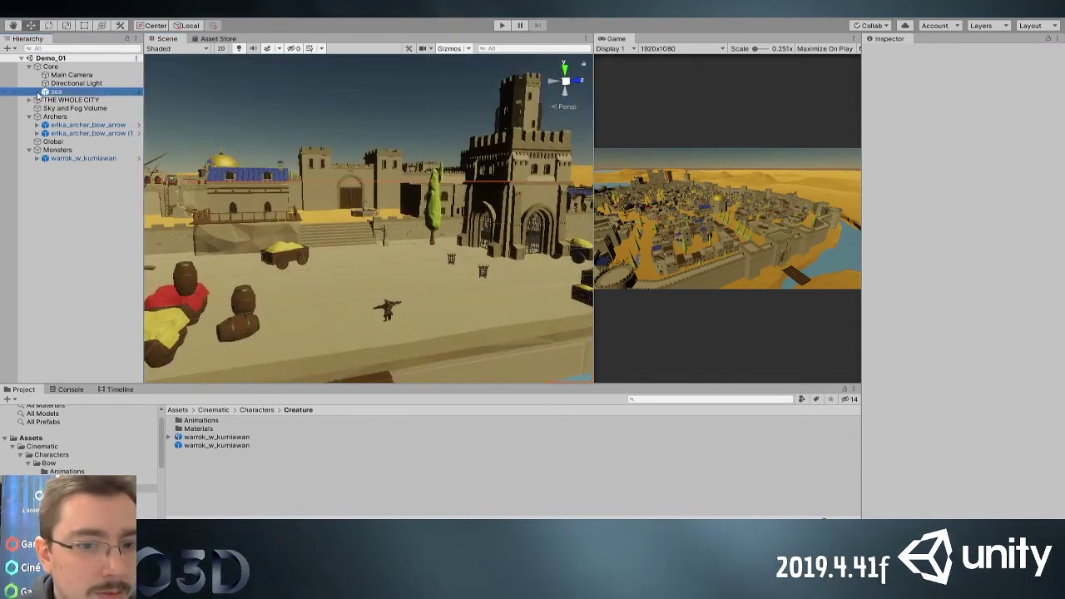
{"action": "left_click", "coordinate": [75, 83]}
{"action": "left_click", "coordinate": [71, 77]}
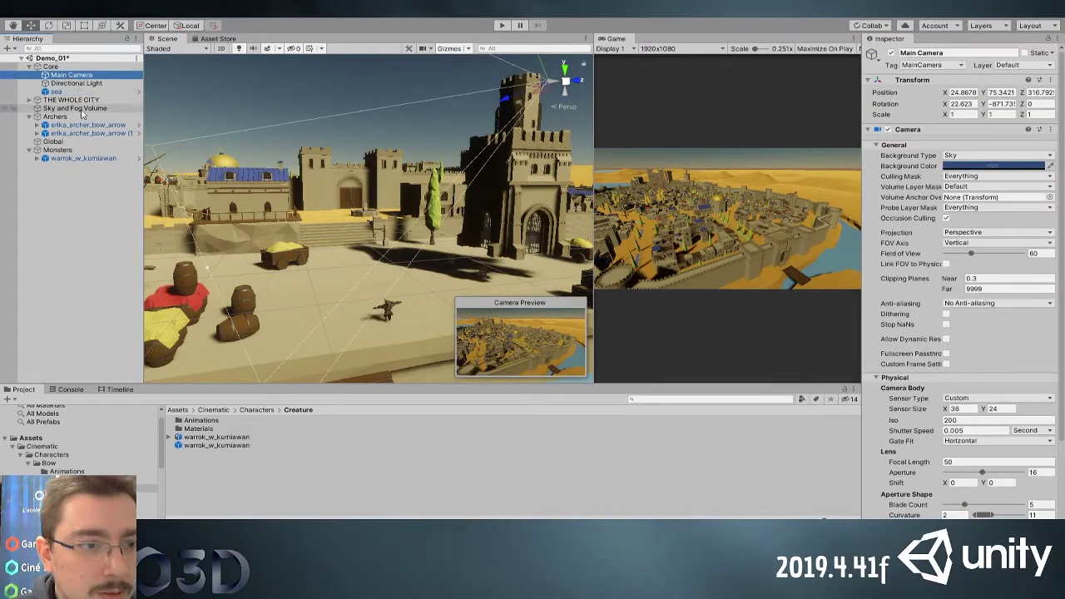
{"action": "left_click", "coordinate": [76, 159]}
{"action": "left_click", "coordinate": [76, 151]}
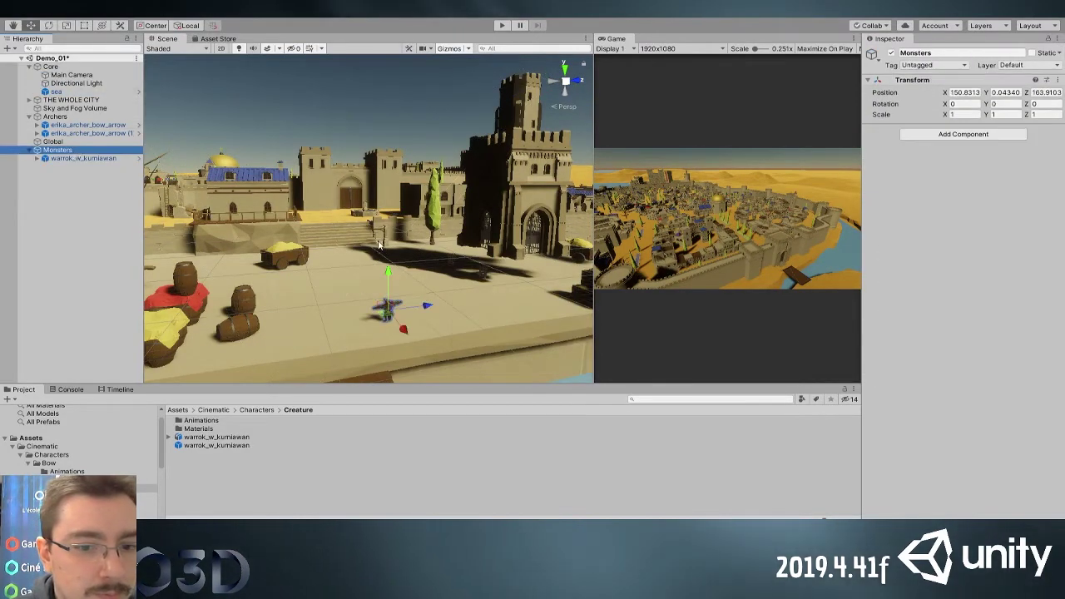
Delete the Main Camera from the Core group and collapse the expanded Core and Archers groups in the scene's object list
{"action": "left_click", "coordinate": [72, 75]}
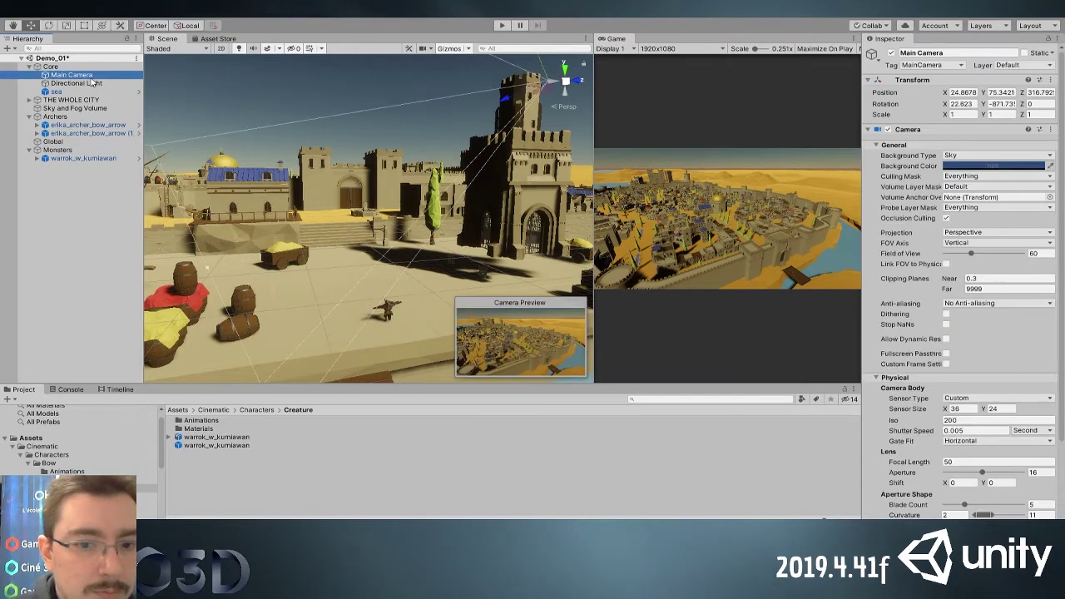
{"action": "key", "text": "Delete"}
{"action": "left_click", "coordinate": [50, 100]}
{"action": "left_click", "coordinate": [39, 68]}
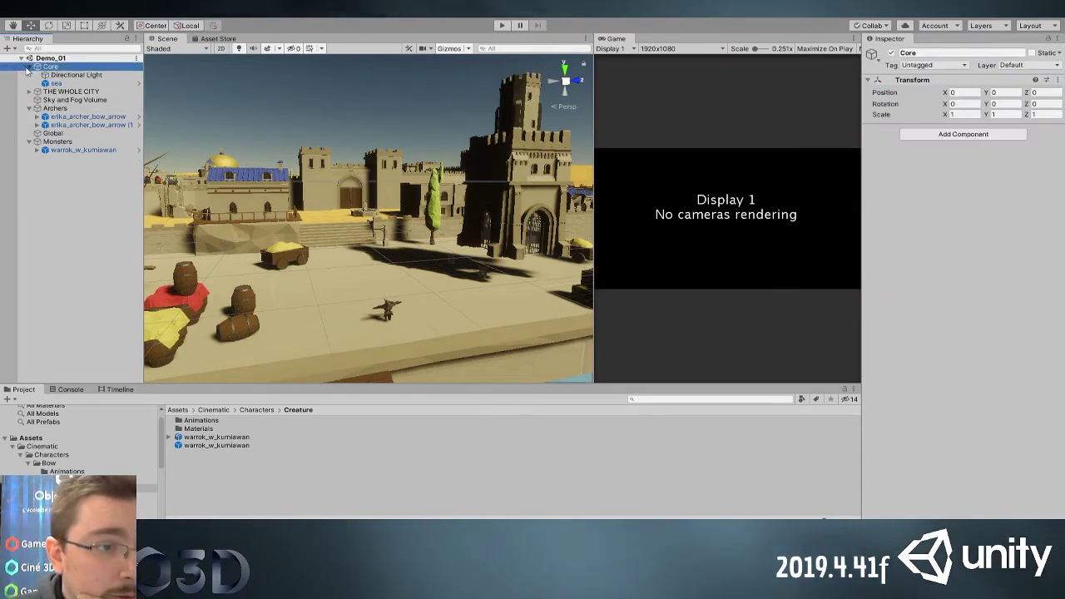
{"action": "left_click", "coordinate": [29, 67]}
{"action": "left_click", "coordinate": [30, 91]}
Add a track group named Monsters to the Global object's Director timeline
{"action": "left_click", "coordinate": [81, 116]}
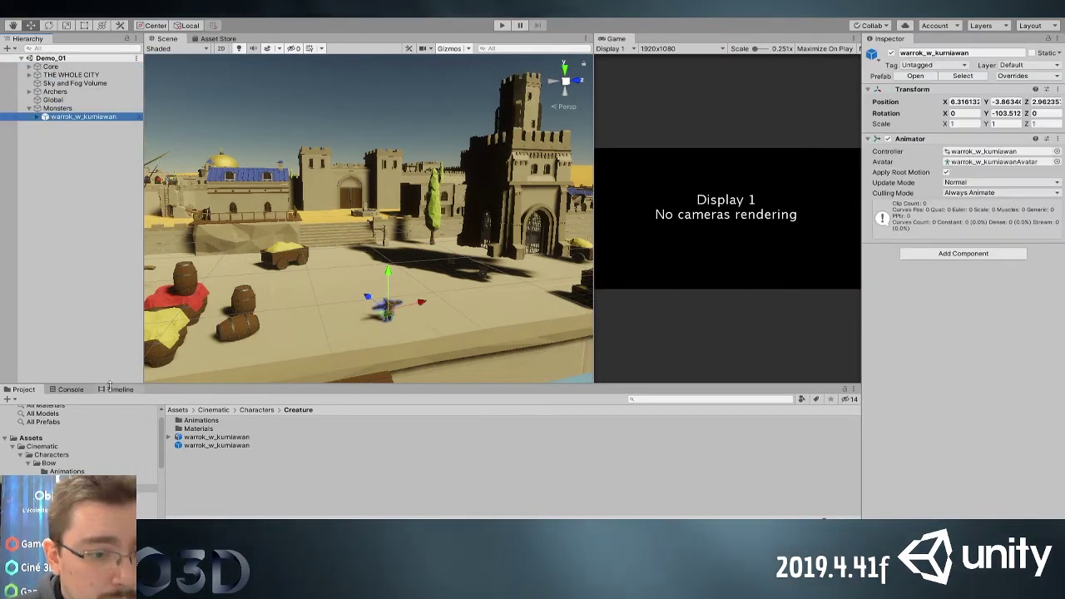
{"action": "left_click", "coordinate": [116, 389]}
{"action": "left_click", "coordinate": [77, 116]}
{"action": "left_click", "coordinate": [55, 99]}
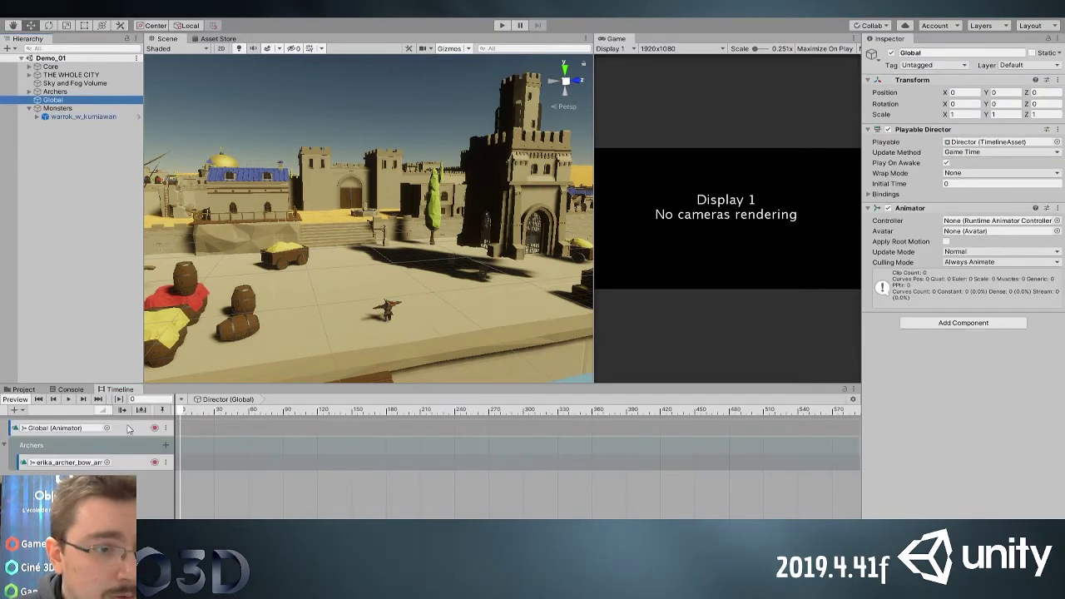
{"action": "left_click", "coordinate": [91, 495]}
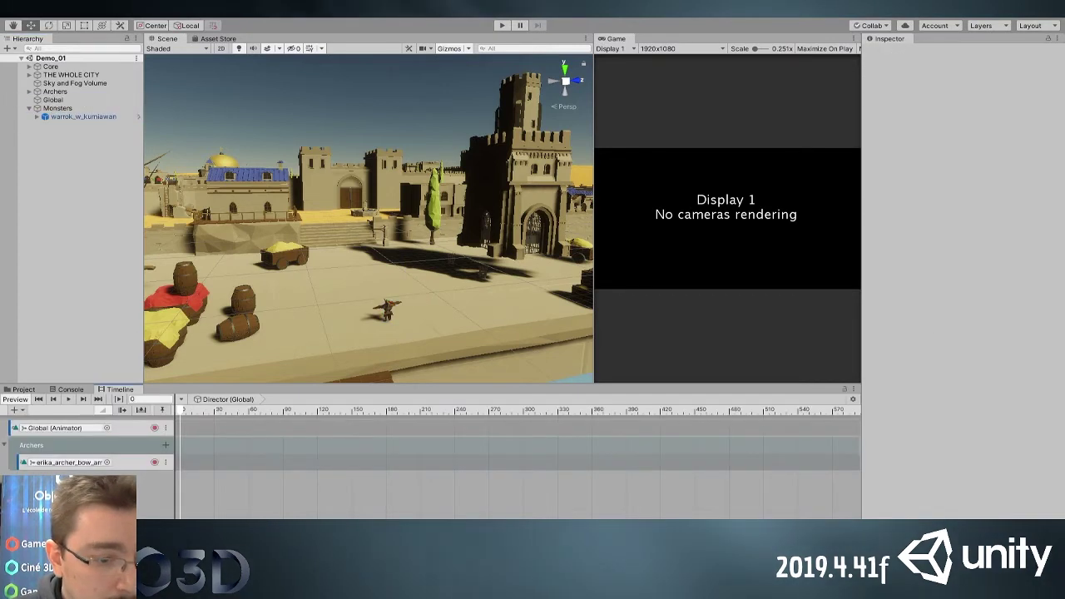
{"action": "left_click", "coordinate": [42, 418]}
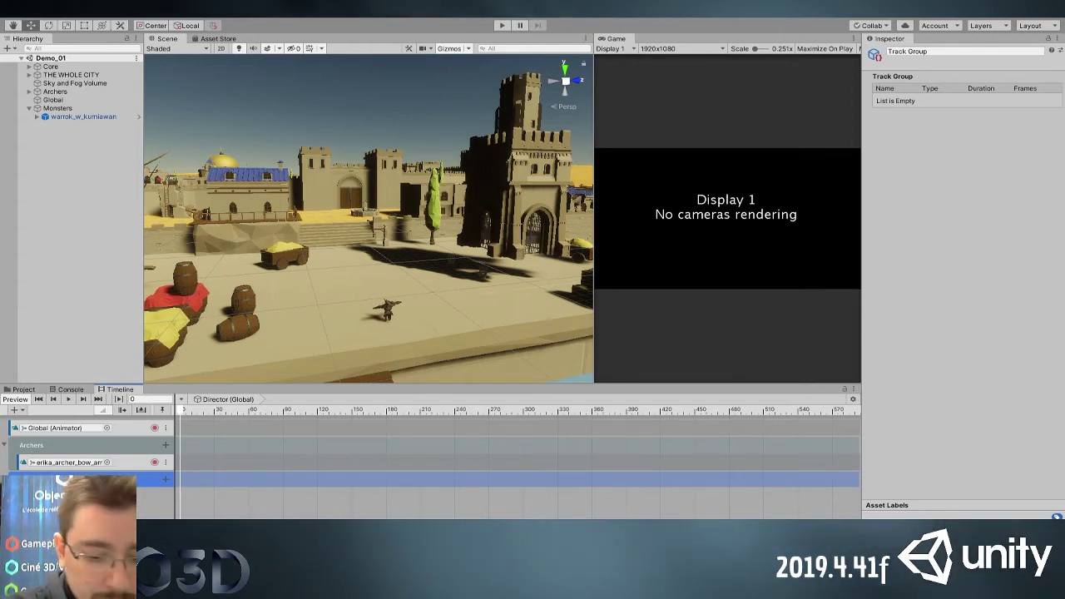
{"action": "type", "text": "Monsters"}
{"action": "key", "text": "Return"}
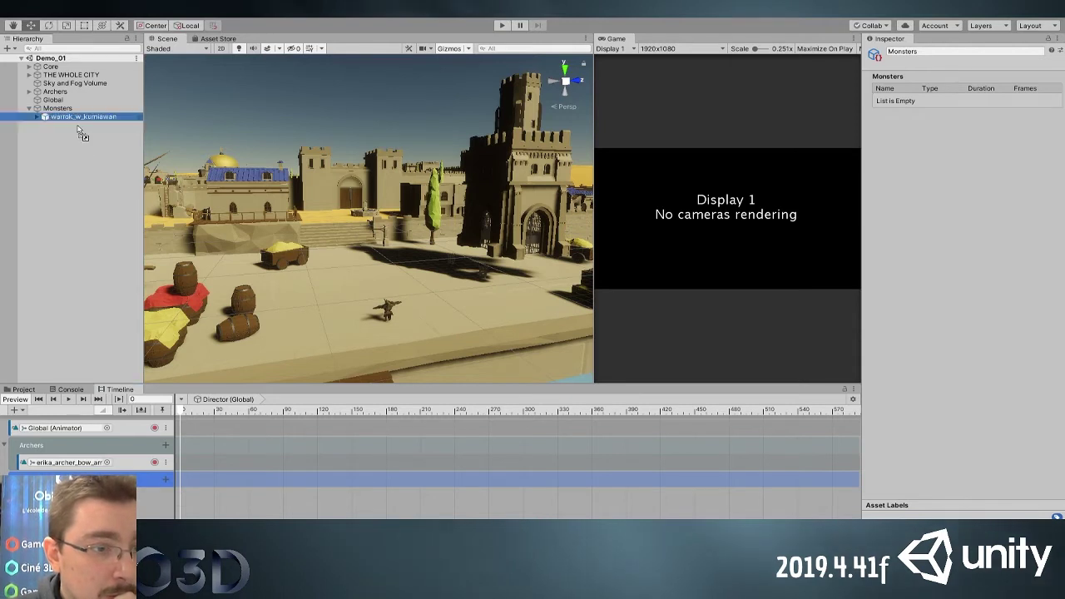
Add an animation track for the warrok_w_kurniawan creature in the Monsters track group and save the scene
{"action": "left_click", "coordinate": [149, 436]}
{"action": "right_click", "coordinate": [194, 502]}
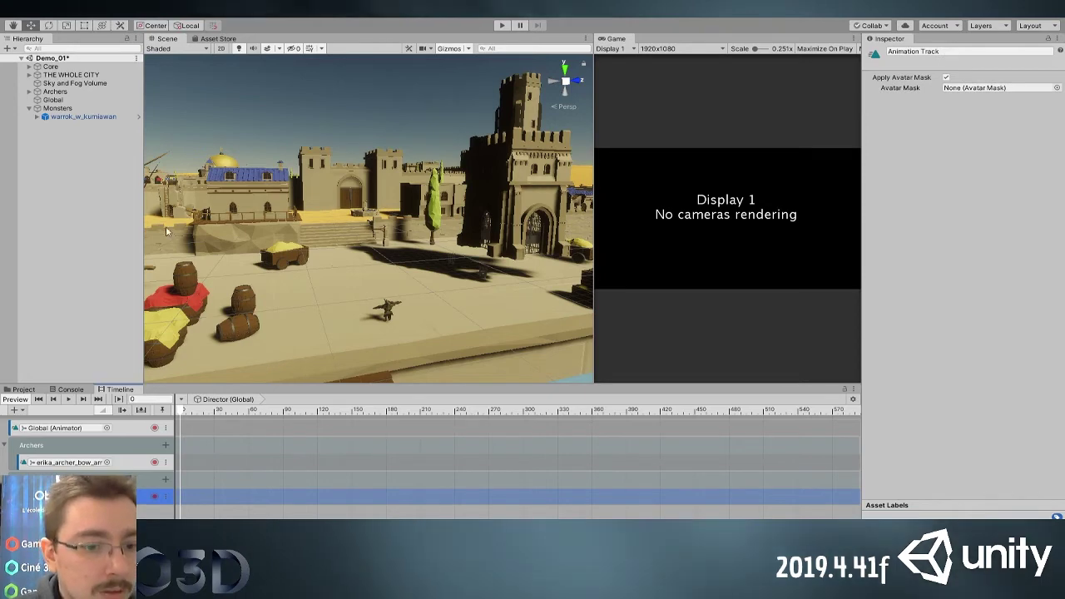
{"action": "key", "text": "ctrl+s"}
Open the Creature character's Animations folder and browse the mutant animation files
{"action": "left_click", "coordinate": [78, 388]}
{"action": "left_click", "coordinate": [27, 390]}
{"action": "middle_click_drag", "start_coordinate": [367, 313], "coordinate": [366, 286]}
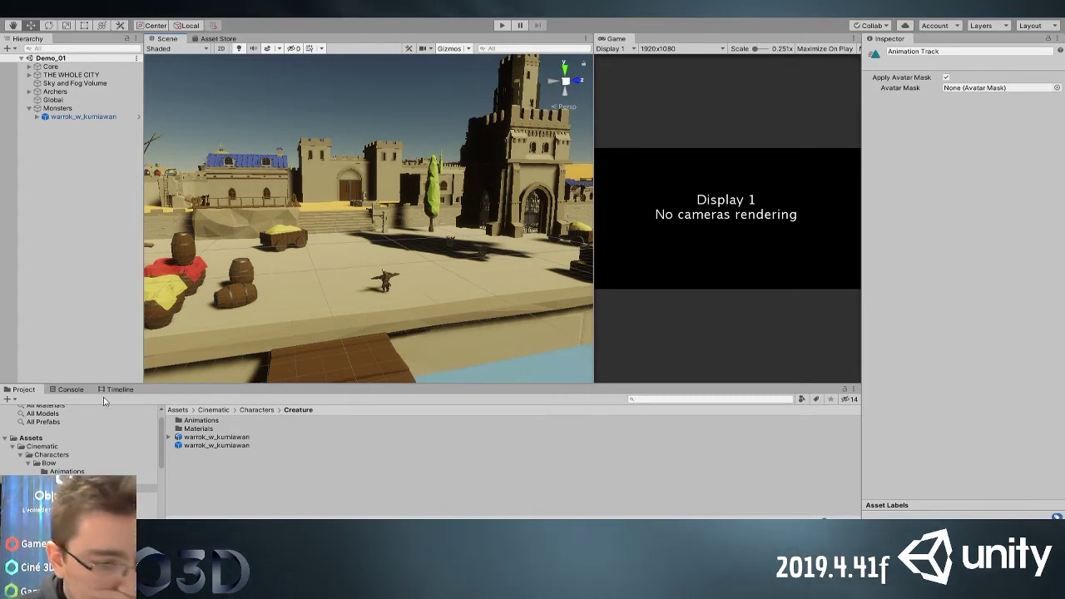
{"action": "double_click", "coordinate": [201, 420]}
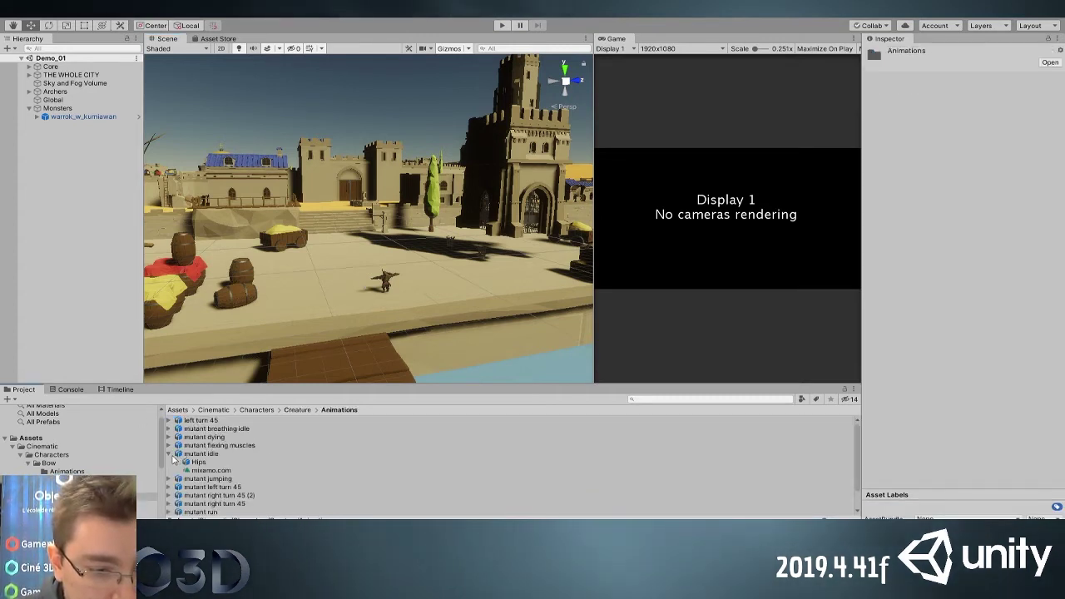
{"action": "left_click", "coordinate": [171, 455]}
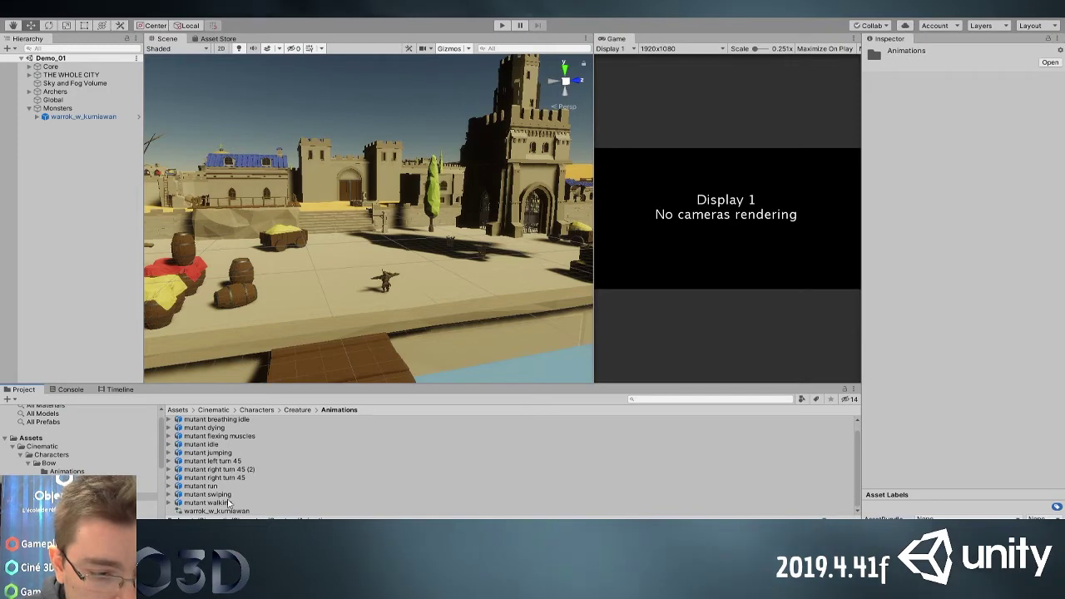
Preview the mutant run animation and enable Loop Time for its clip
{"action": "left_click", "coordinate": [314, 485]}
{"action": "left_click", "coordinate": [869, 399]}
{"action": "left_click", "coordinate": [946, 318]}
{"action": "scroll", "coordinate": [922, 344], "scroll_direction": "down", "scroll_amount": 5}
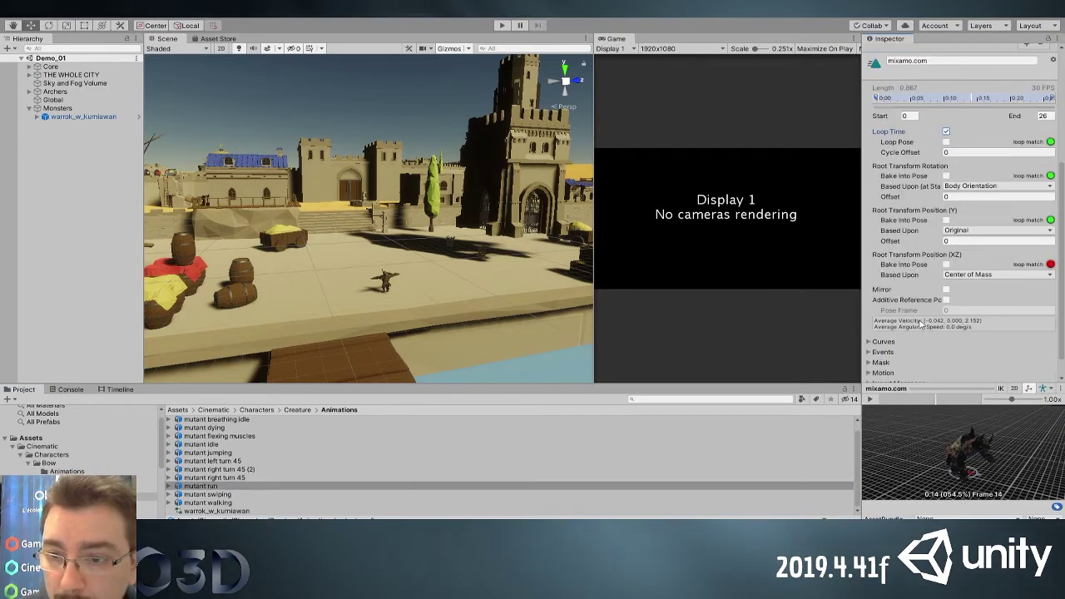
{"action": "left_click", "coordinate": [869, 400]}
{"action": "left_click", "coordinate": [869, 400]}
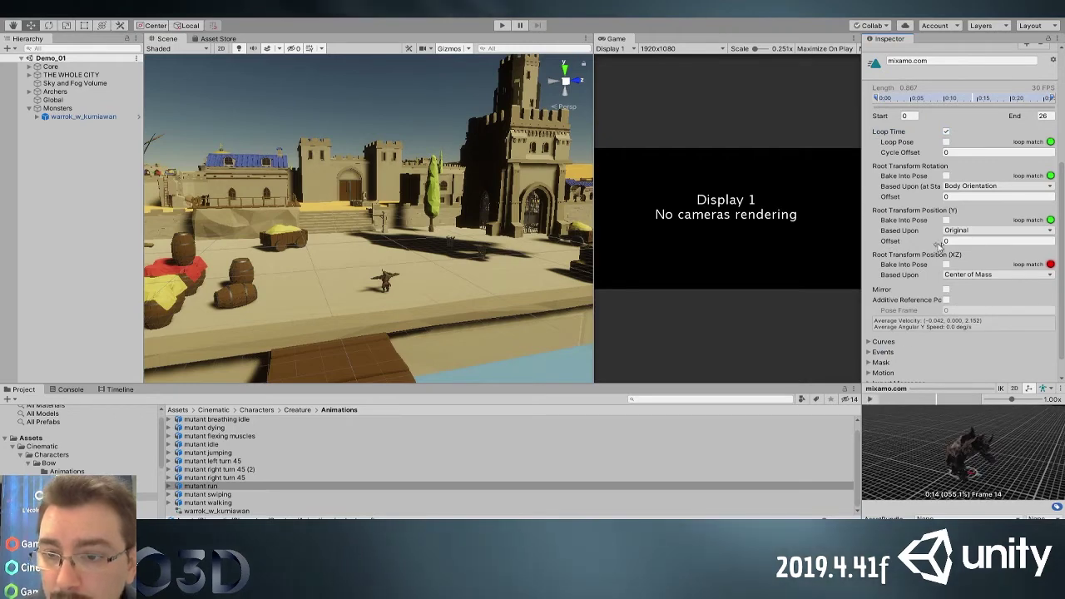
Bake the mutant run clip's root transform rotation into the pose, based upon Original
{"action": "left_click", "coordinate": [947, 176]}
{"action": "left_click", "coordinate": [972, 187]}
{"action": "left_click", "coordinate": [974, 197]}
{"action": "scroll", "coordinate": [952, 176], "scroll_direction": "up", "scroll_amount": 5}
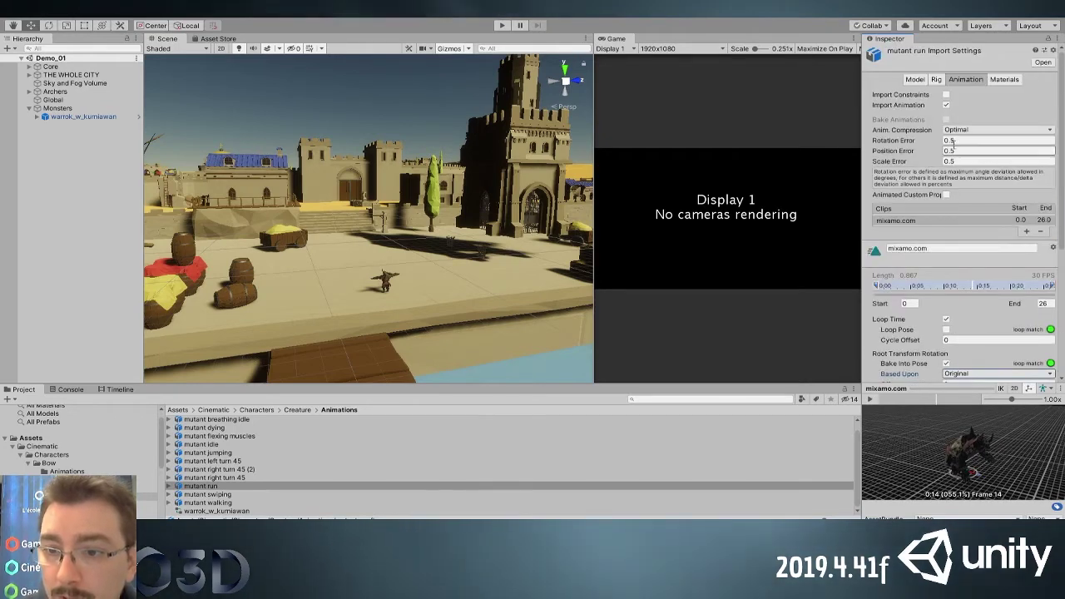
Rename the mutant run clip to monster_run and apply the import settings
{"action": "left_click", "coordinate": [932, 247]}
{"action": "type", "text": "mons"}
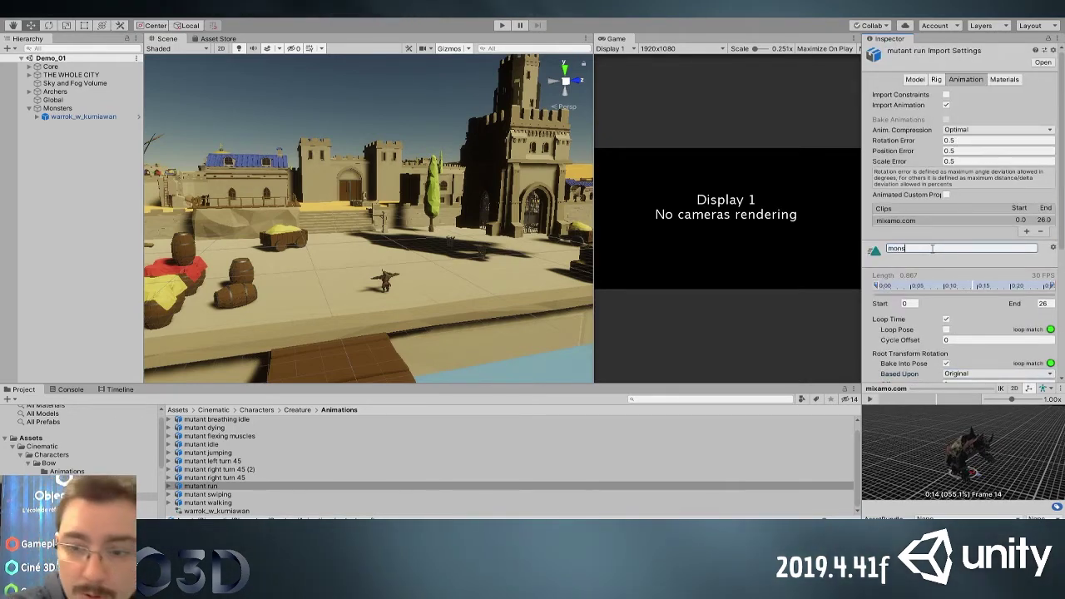
{"action": "type", "text": "ter_run"}
{"action": "key", "text": "Return"}
{"action": "scroll", "coordinate": [1038, 366], "scroll_direction": "down", "scroll_amount": 6}
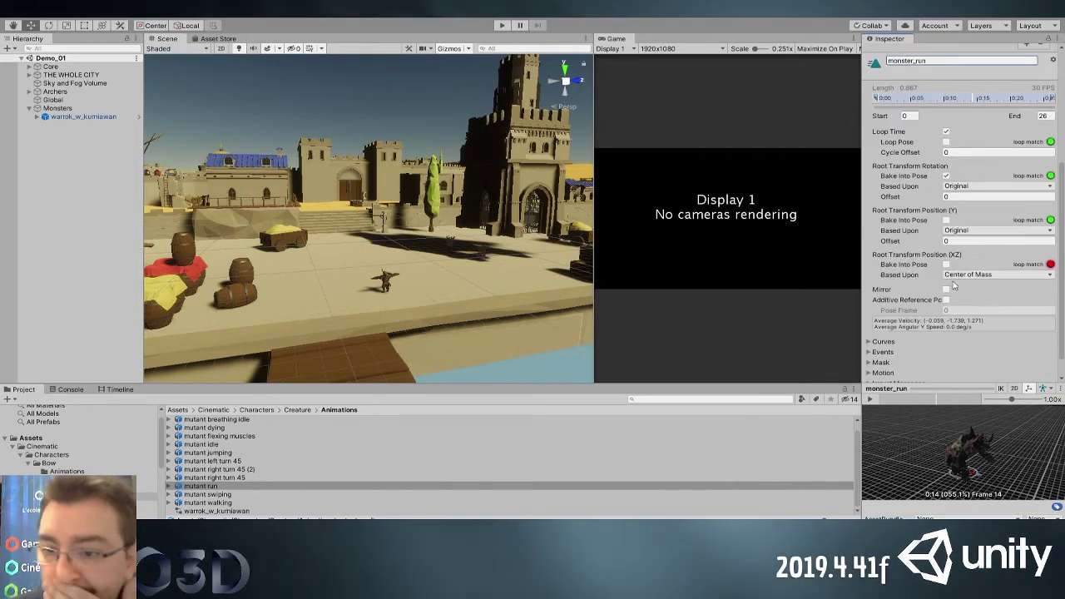
{"action": "left_click", "coordinate": [1041, 373]}
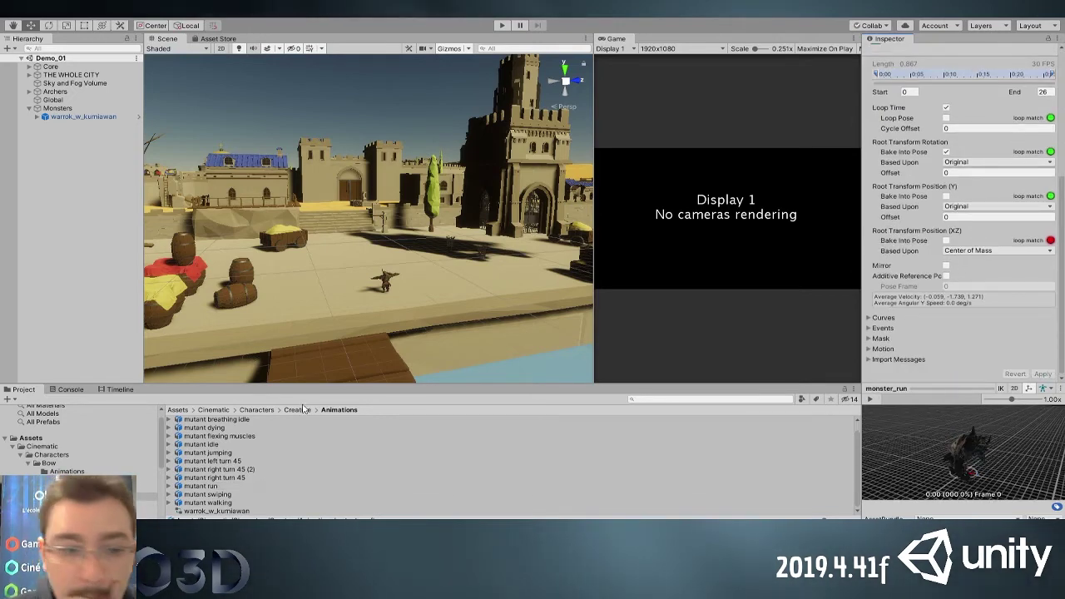
Add the monster_run clip to the creature's animation track in the Timeline and focus on the creature
{"action": "left_click", "coordinate": [105, 389]}
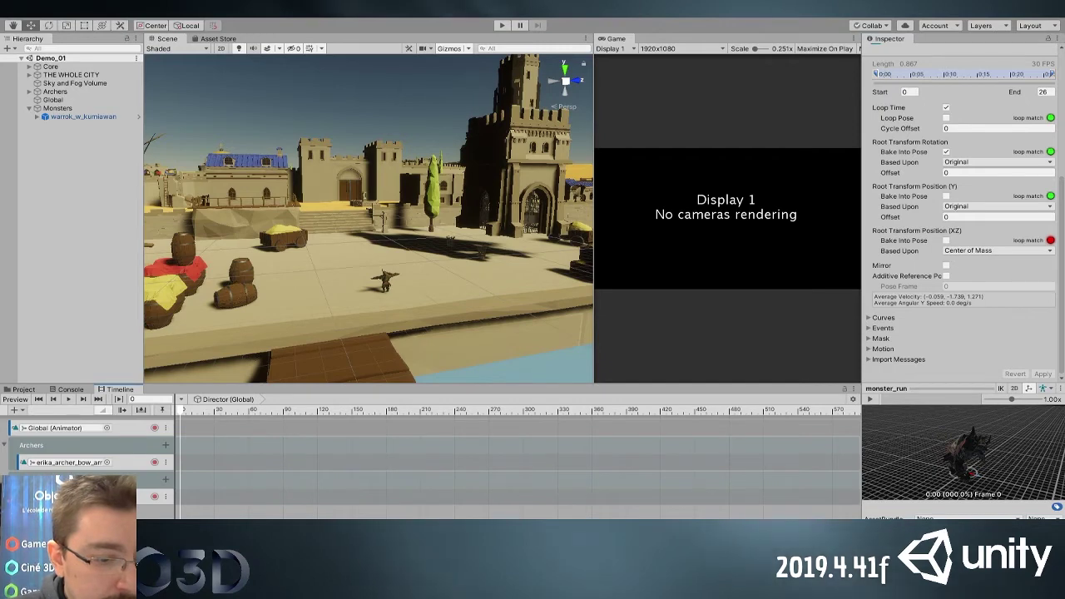
{"action": "left_click", "coordinate": [187, 499]}
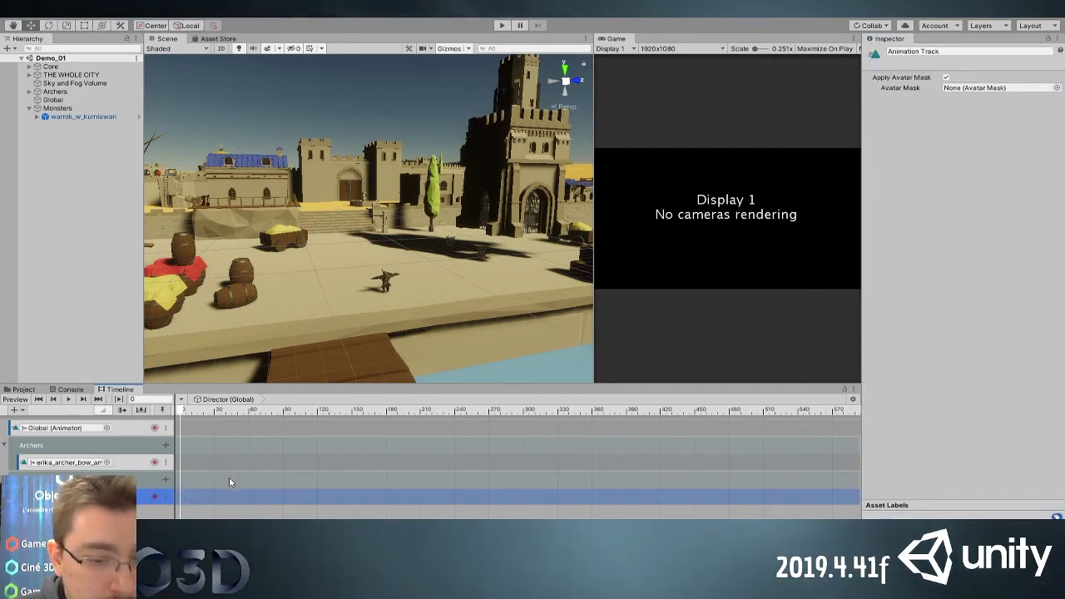
{"action": "double_click", "coordinate": [57, 62]}
{"action": "left_click_drag", "start_coordinate": [533, 202], "coordinate": [366, 279], "text": "alt"}
{"action": "scroll", "coordinate": [429, 242], "scroll_direction": "up", "scroll_amount": 5}
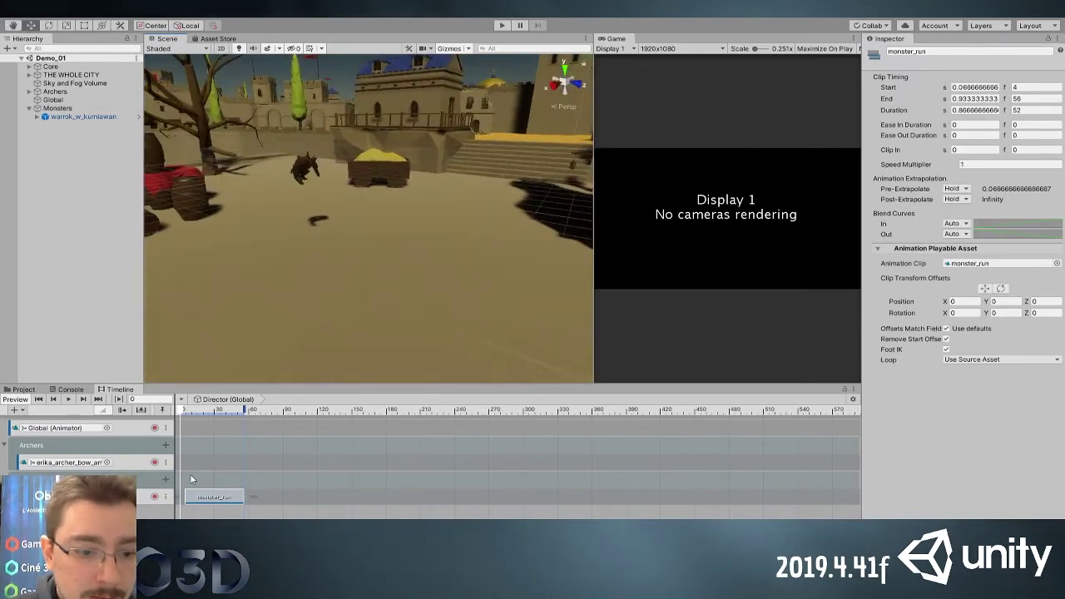
Move the monster_run clip to start at frame 0 and return the playhead to the beginning of the timeline
{"action": "left_click_drag", "start_coordinate": [202, 505], "coordinate": [197, 505]}
{"action": "left_click_drag", "start_coordinate": [183, 412], "coordinate": [149, 424]}
{"action": "left_click_drag", "start_coordinate": [376, 276], "coordinate": [260, 217], "text": "alt"}
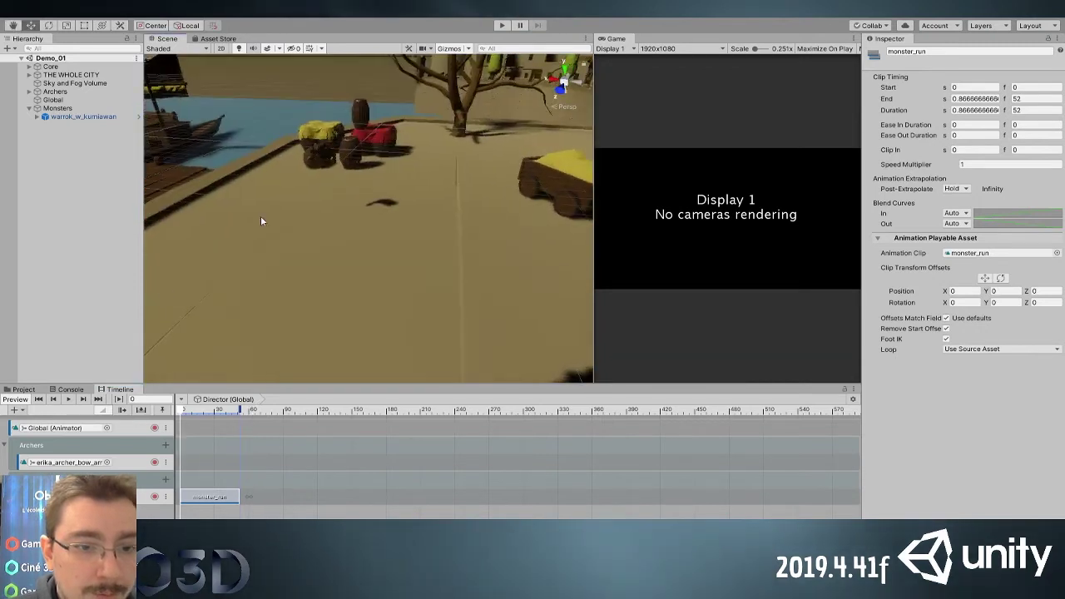
Lower the monster_run clip's position offset to about Y -3.97 to stand the monster on the quay, and turn off scene lighting
{"action": "right_click_drag", "start_coordinate": [356, 219], "coordinate": [268, 136]}
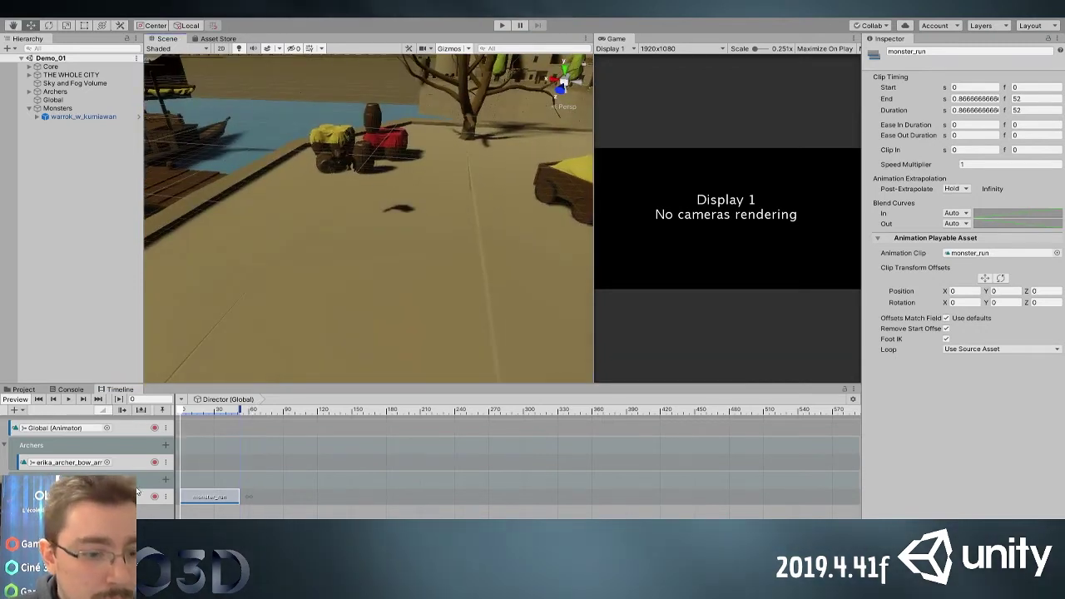
{"action": "left_click", "coordinate": [66, 389]}
{"action": "left_click", "coordinate": [119, 389]}
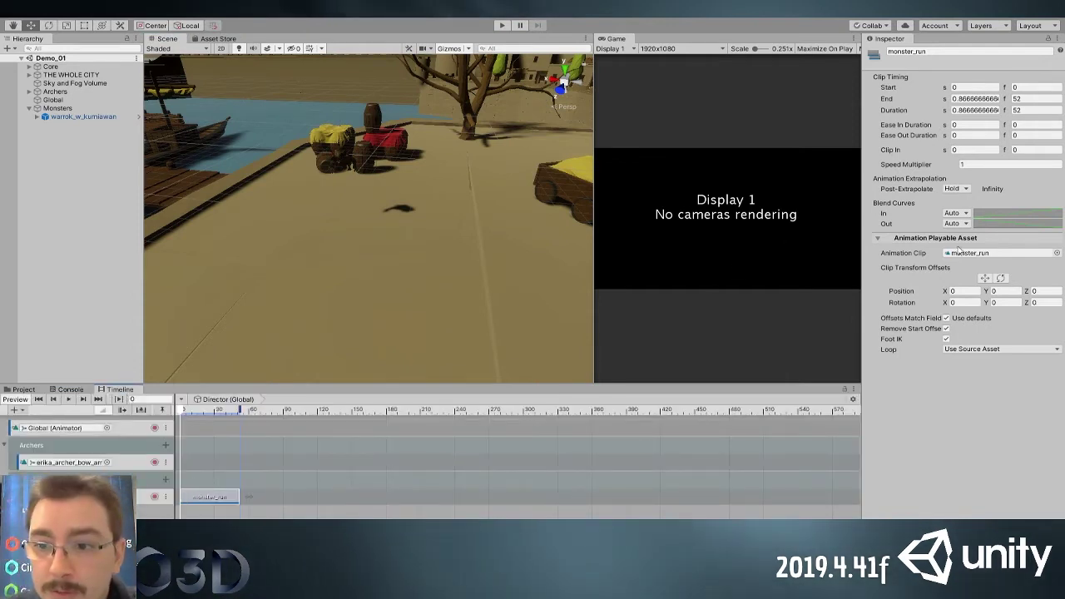
{"action": "left_click", "coordinate": [984, 277]}
{"action": "left_click_drag", "start_coordinate": [352, 135], "coordinate": [356, 228]}
{"action": "scroll", "coordinate": [387, 244], "scroll_direction": "up", "scroll_amount": 10}
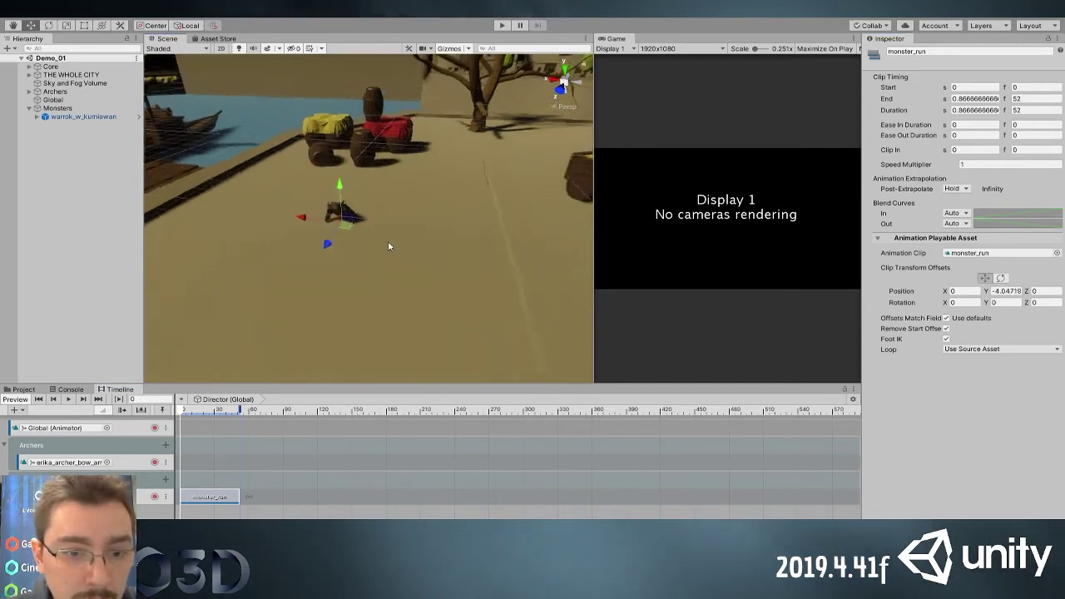
{"action": "left_click_drag", "start_coordinate": [295, 195], "coordinate": [247, 69]}
{"action": "left_click", "coordinate": [240, 50]}
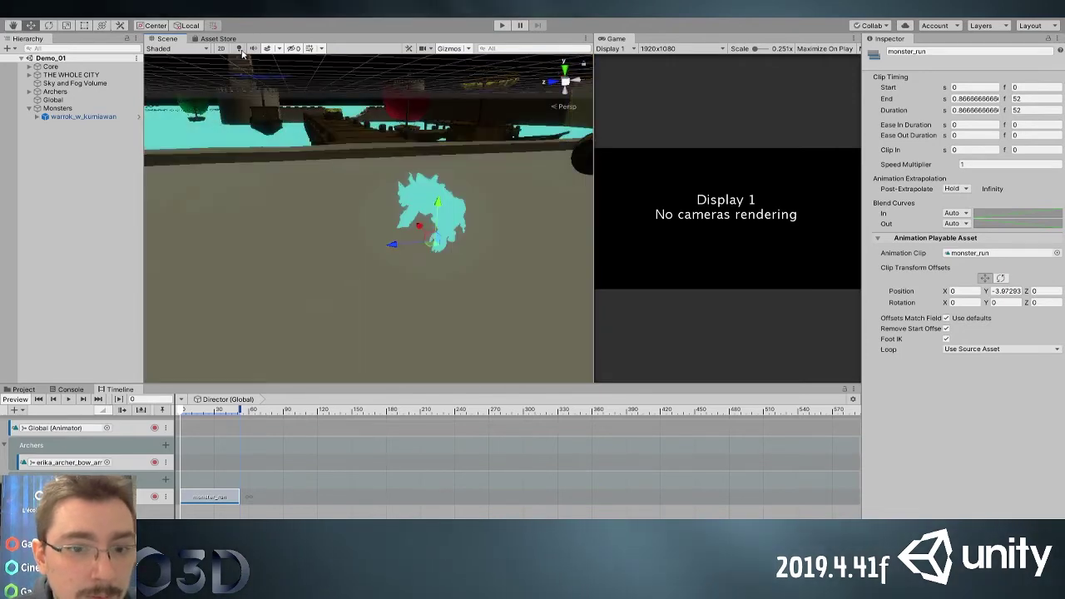
Rotate the monster_run clip's transform offset to about -107 degrees around Y and check the resulting run direction
{"action": "left_click_drag", "start_coordinate": [445, 204], "coordinate": [617, 309], "text": "alt"}
{"action": "left_click", "coordinate": [999, 278]}
{"action": "left_click_drag", "start_coordinate": [549, 273], "coordinate": [280, 298], "text": "alt"}
{"action": "left_click_drag", "start_coordinate": [184, 413], "coordinate": [126, 415]}
{"action": "left_click", "coordinate": [108, 340]}
{"action": "left_click_drag", "start_coordinate": [247, 208], "coordinate": [359, 203], "text": "alt"}
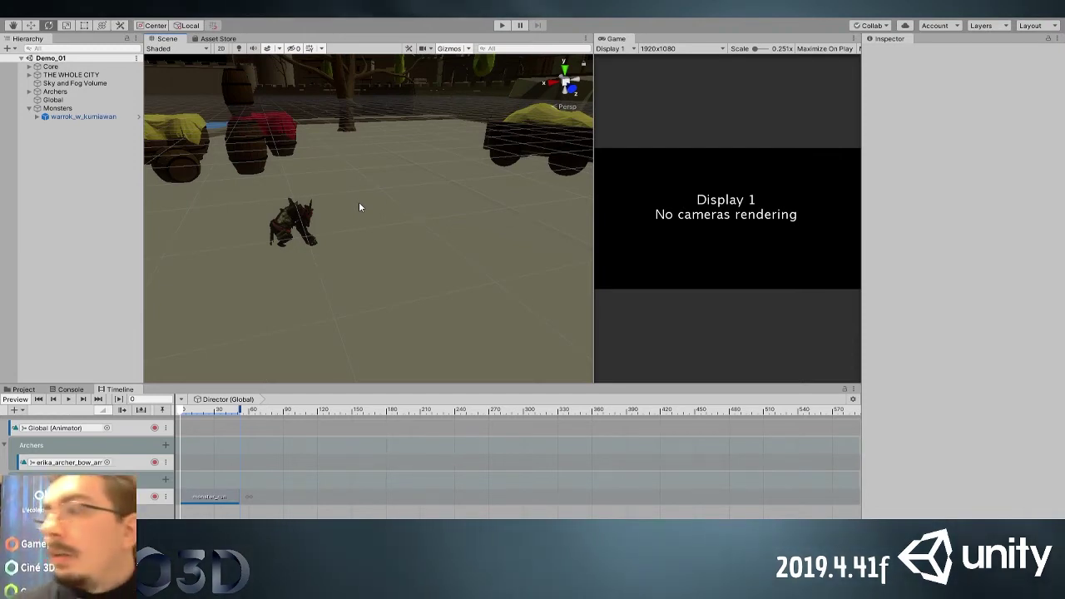
Extend the monster_run clip on the timeline to loop until frame 409 and scrub through the run
{"action": "left_click_drag", "start_coordinate": [183, 414], "coordinate": [250, 427]}
{"action": "left_click_drag", "start_coordinate": [238, 497], "coordinate": [651, 497]}
{"action": "left_click_drag", "start_coordinate": [239, 411], "coordinate": [178, 414]}
{"action": "left_click_drag", "start_coordinate": [288, 308], "coordinate": [203, 207], "text": "alt"}
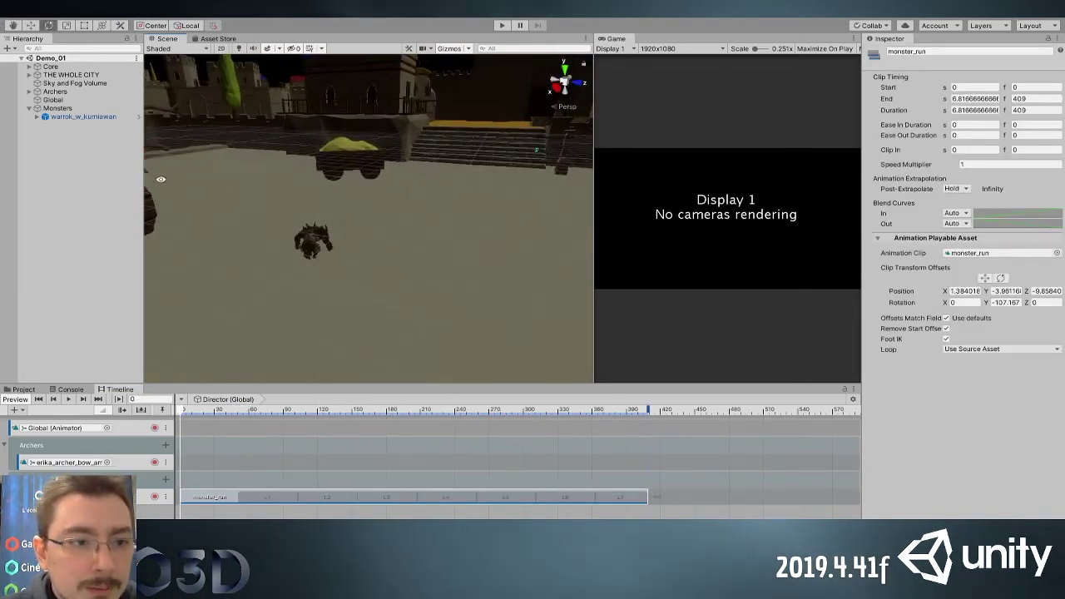
Reselect Global and rotate the monster_run clip's offset to about -85.4 degrees around Y, aiming the run towards the stairs
{"action": "left_click", "coordinate": [88, 119]}
{"action": "left_click_drag", "start_coordinate": [274, 343], "coordinate": [380, 232]}
{"action": "scroll", "coordinate": [400, 330], "scroll_direction": "down", "scroll_amount": 5}
{"action": "double_click", "coordinate": [51, 101]}
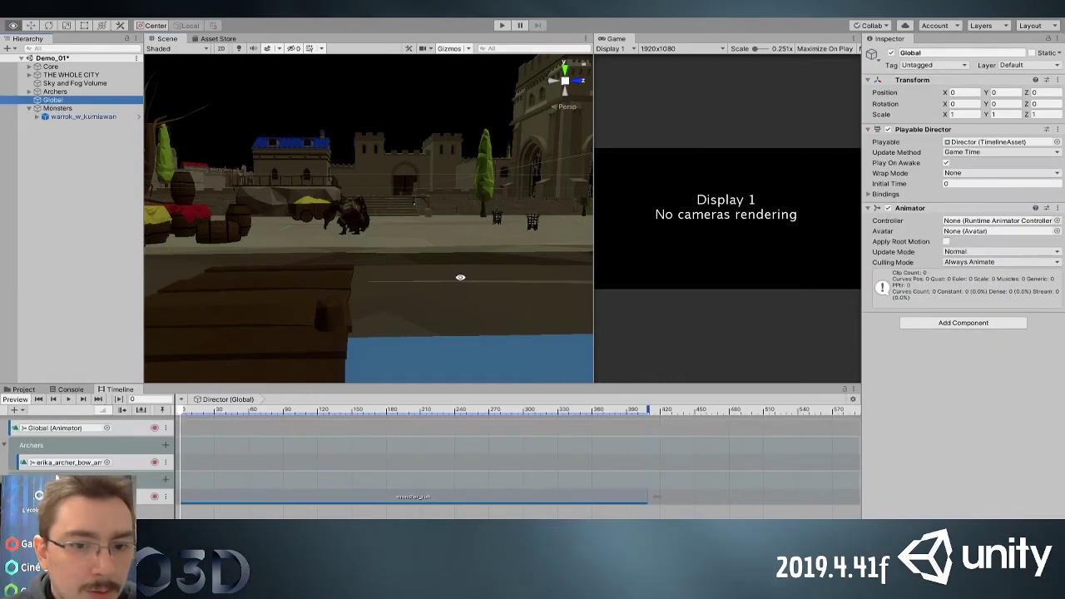
{"action": "left_click_drag", "start_coordinate": [183, 412], "coordinate": [83, 411]}
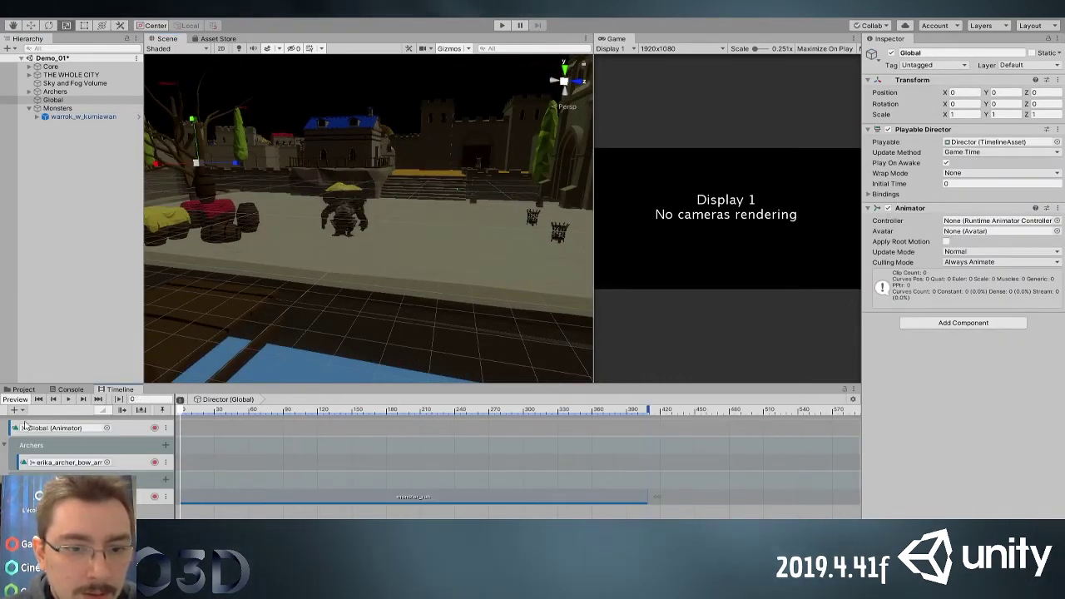
{"action": "scroll", "coordinate": [364, 238], "scroll_direction": "up", "scroll_amount": 5}
{"action": "left_click_drag", "start_coordinate": [330, 241], "coordinate": [374, 251], "text": "alt"}
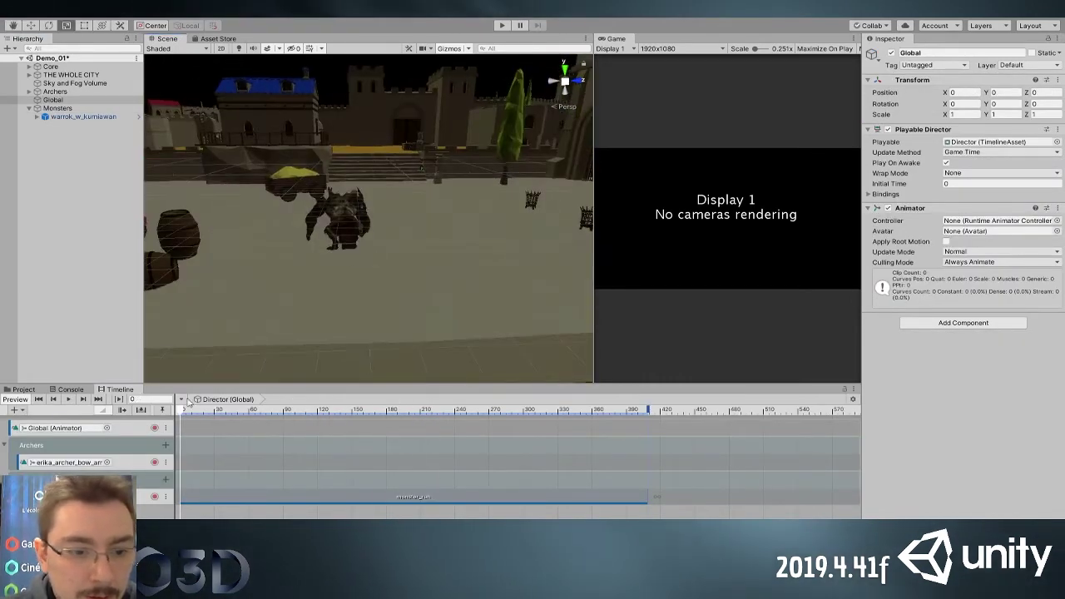
{"action": "left_click", "coordinate": [201, 497]}
{"action": "left_click", "coordinate": [1001, 278]}
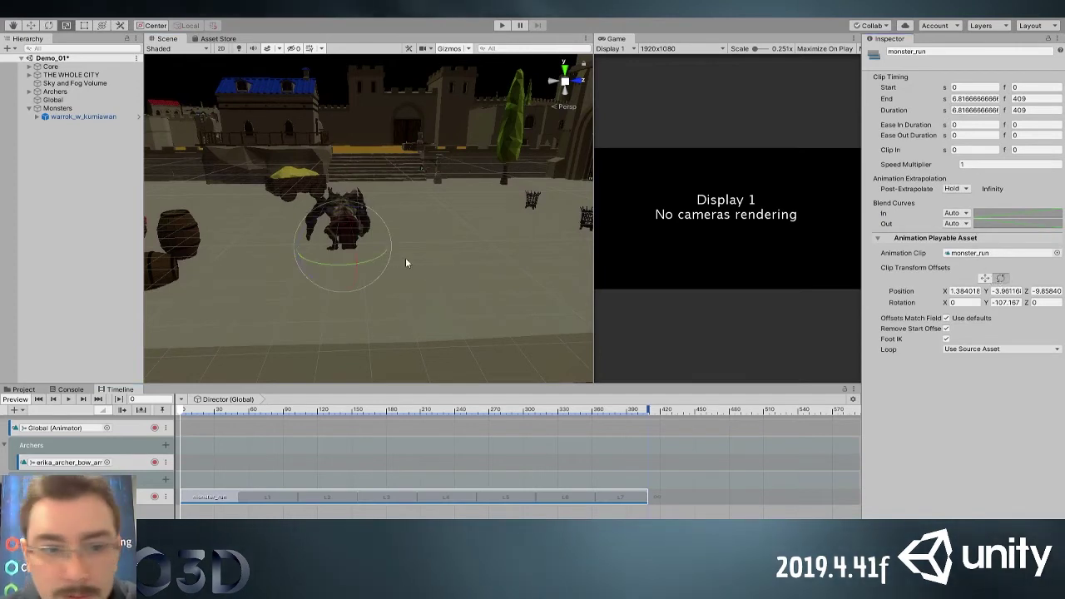
{"action": "left_click_drag", "start_coordinate": [370, 257], "coordinate": [338, 274]}
{"action": "left_click_drag", "start_coordinate": [194, 409], "coordinate": [143, 440]}
{"action": "left_click_drag", "start_coordinate": [350, 264], "coordinate": [365, 262]}
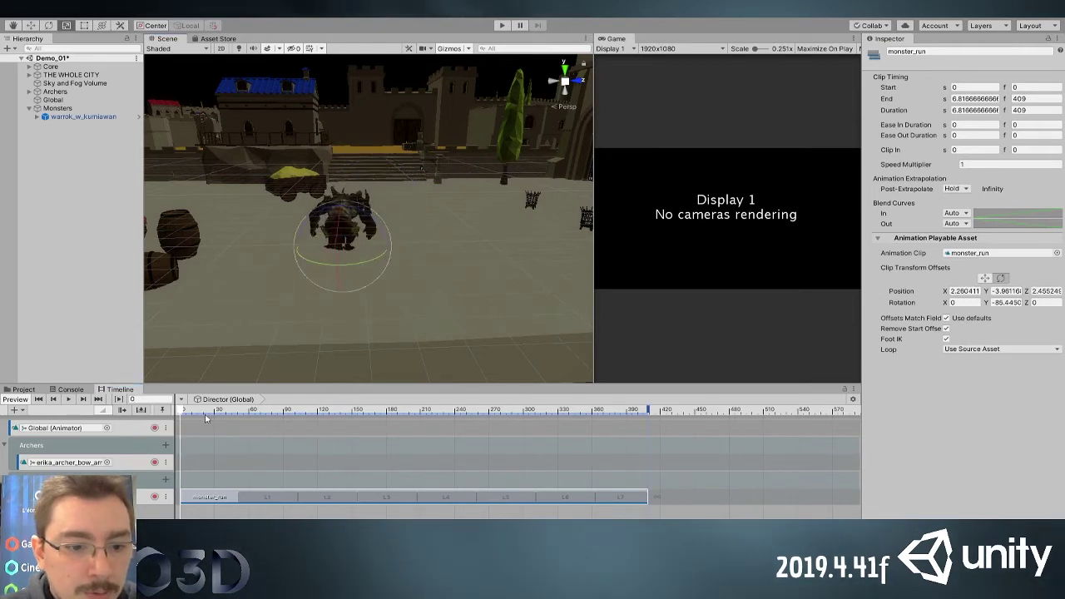
Scrub the run to find where the monster should stop, and trim the monster_run clip to end at frame 155
{"action": "left_click_drag", "start_coordinate": [187, 415], "coordinate": [282, 416]}
{"action": "left_click_drag", "start_coordinate": [394, 306], "coordinate": [312, 291], "text": "alt"}
{"action": "right_click_drag", "start_coordinate": [311, 290], "coordinate": [350, 316]}
{"action": "left_click_drag", "start_coordinate": [291, 412], "coordinate": [376, 413]}
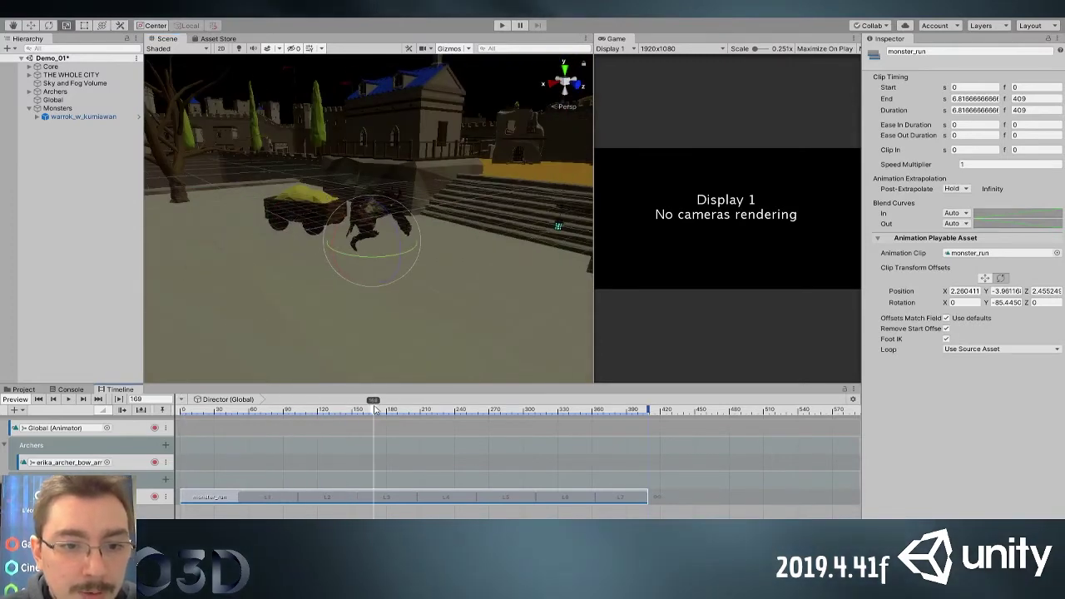
{"action": "left_click_drag", "start_coordinate": [418, 321], "coordinate": [434, 317], "text": "alt"}
{"action": "right_click_drag", "start_coordinate": [434, 317], "coordinate": [550, 316]}
{"action": "mouse_move", "coordinate": [374, 412]}
{"action": "left_mouse_down"}
{"action": "mouse_move", "coordinate": [254, 413]}
{"action": "mouse_move", "coordinate": [357, 423]}
{"action": "left_mouse_up"}
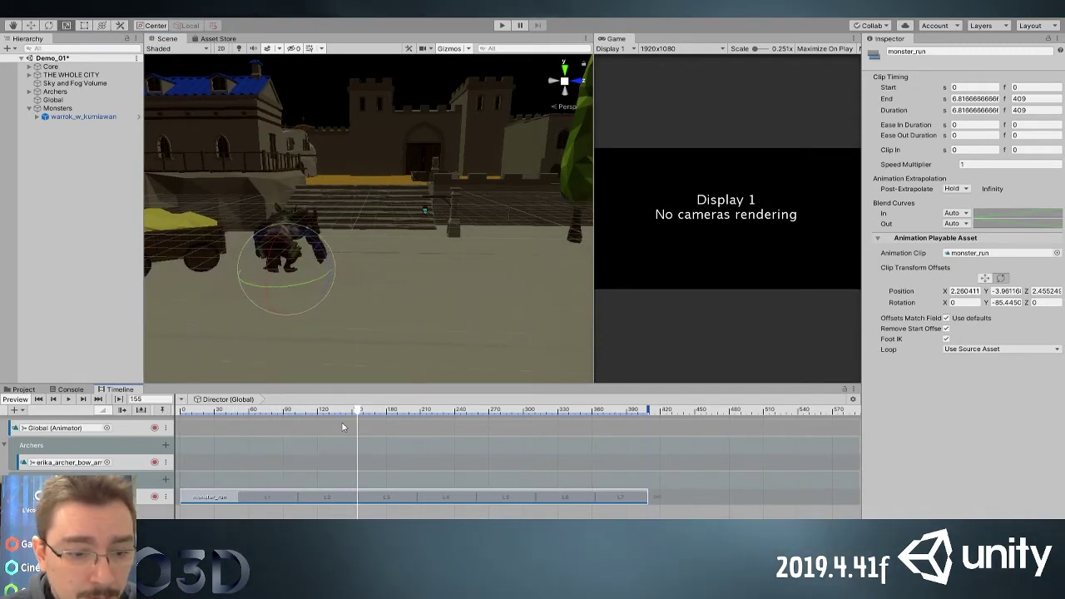
{"action": "left_click_drag", "start_coordinate": [646, 498], "coordinate": [356, 498]}
{"action": "left_click", "coordinate": [371, 500]}
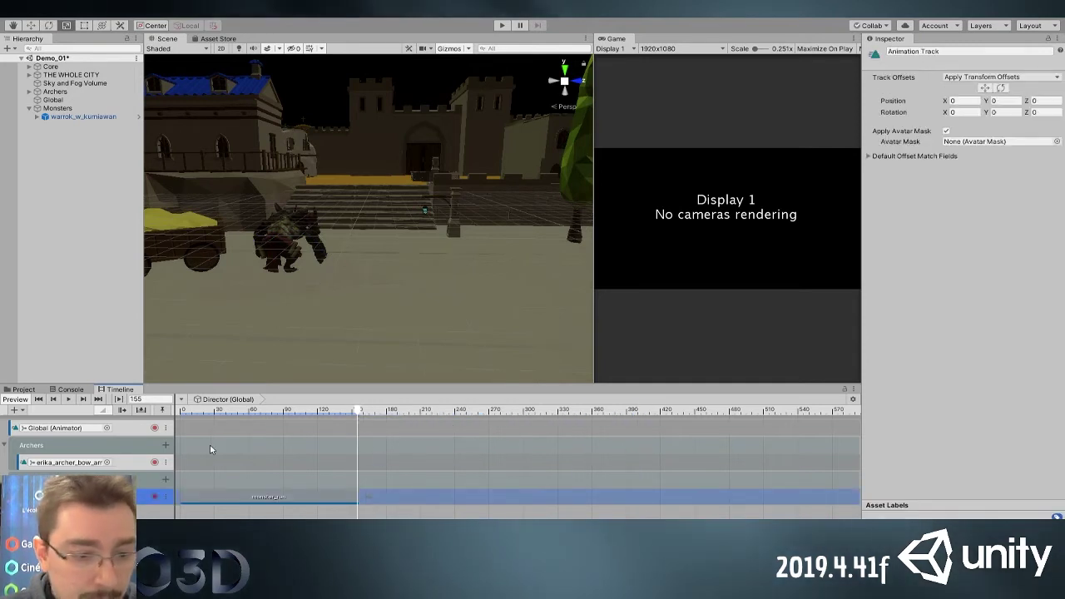
Rename the mutant dying animation's clip to monster_die, leave Loop Time off, and apply the import settings
{"action": "left_click", "coordinate": [68, 390]}
{"action": "left_click", "coordinate": [25, 389]}
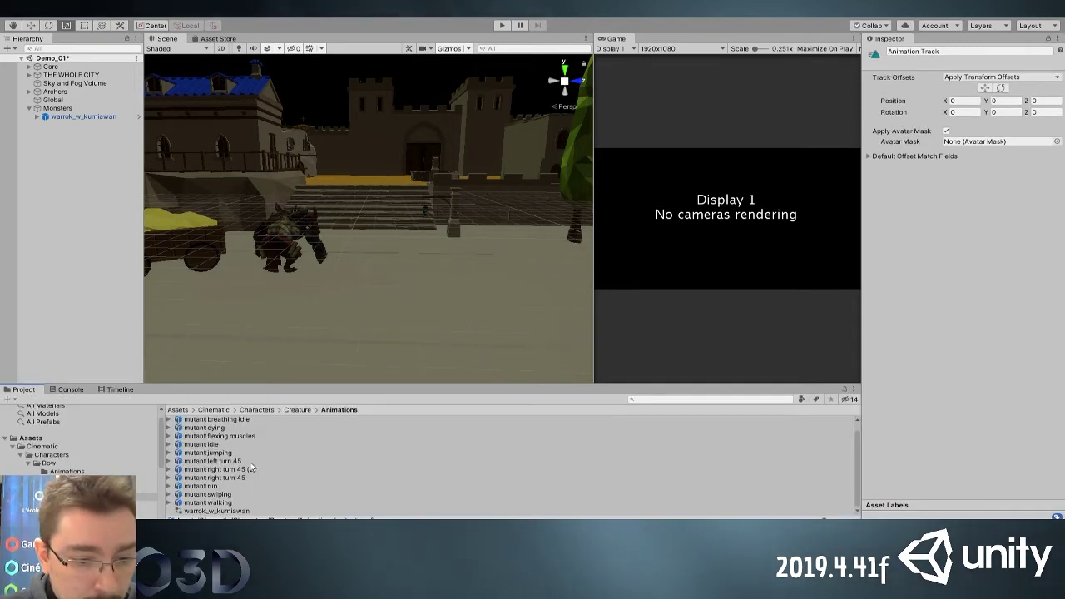
{"action": "scroll", "coordinate": [218, 462], "scroll_direction": "up", "scroll_amount": 1}
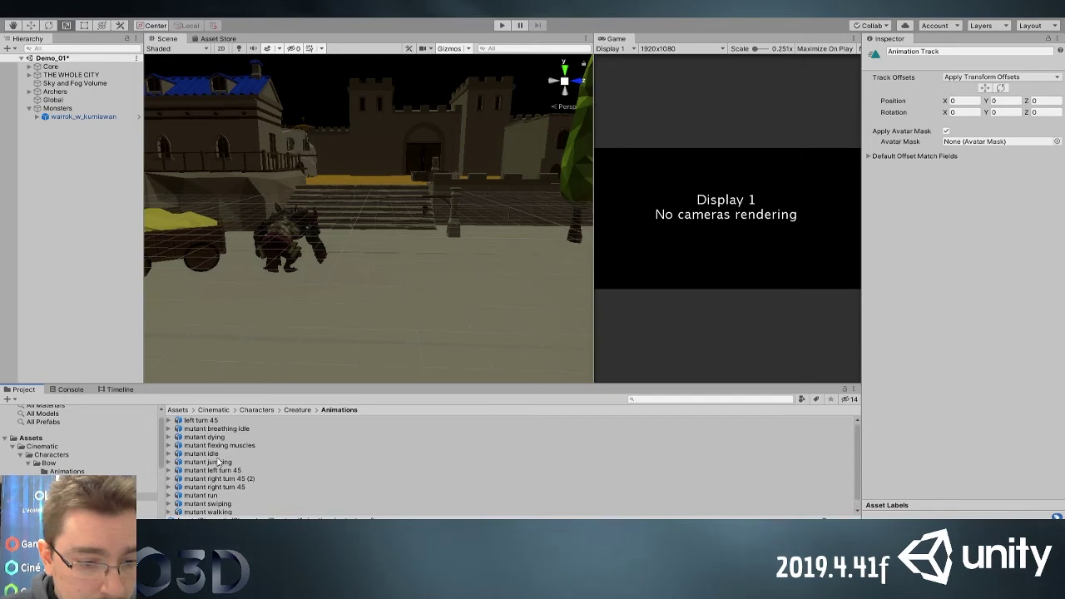
{"action": "left_click", "coordinate": [215, 438]}
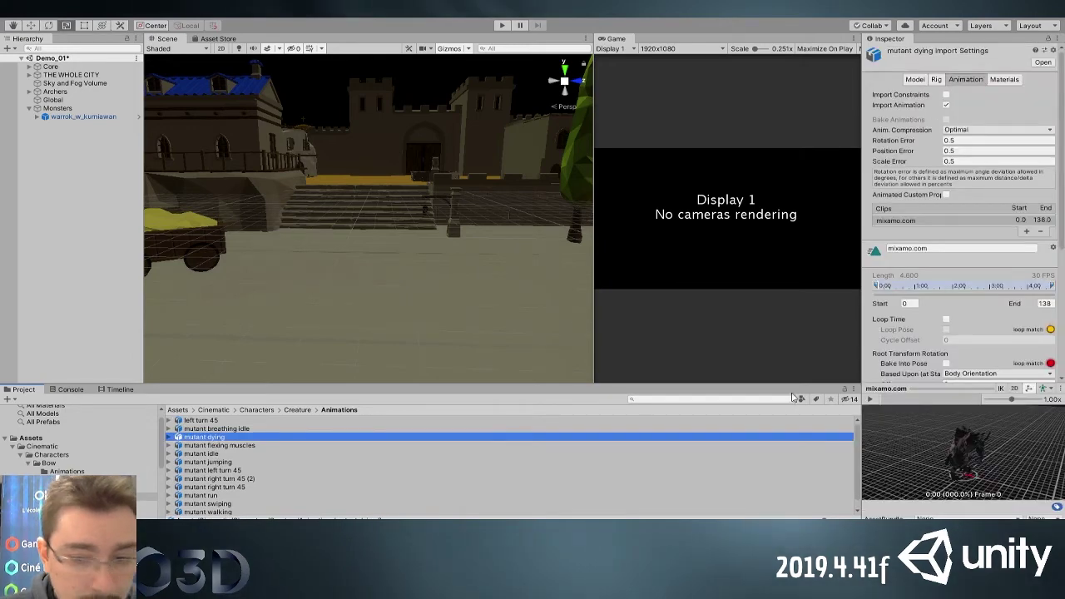
{"action": "left_click", "coordinate": [960, 318]}
{"action": "scroll", "coordinate": [961, 317], "scroll_direction": "down", "scroll_amount": 5}
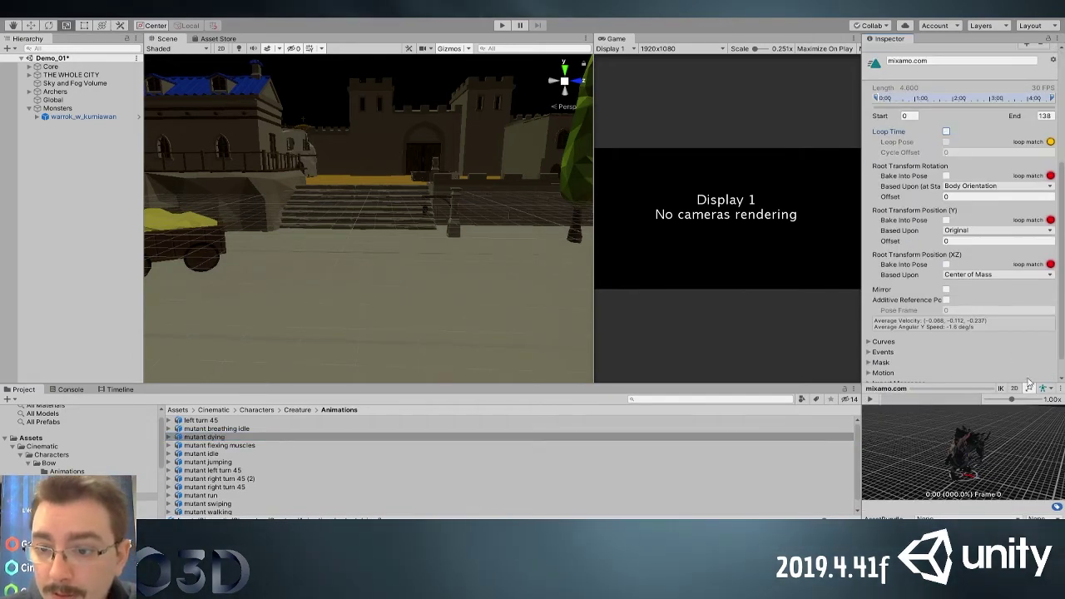
{"action": "scroll", "coordinate": [995, 331], "scroll_direction": "up", "scroll_amount": 5}
{"action": "left_click", "coordinate": [929, 248]}
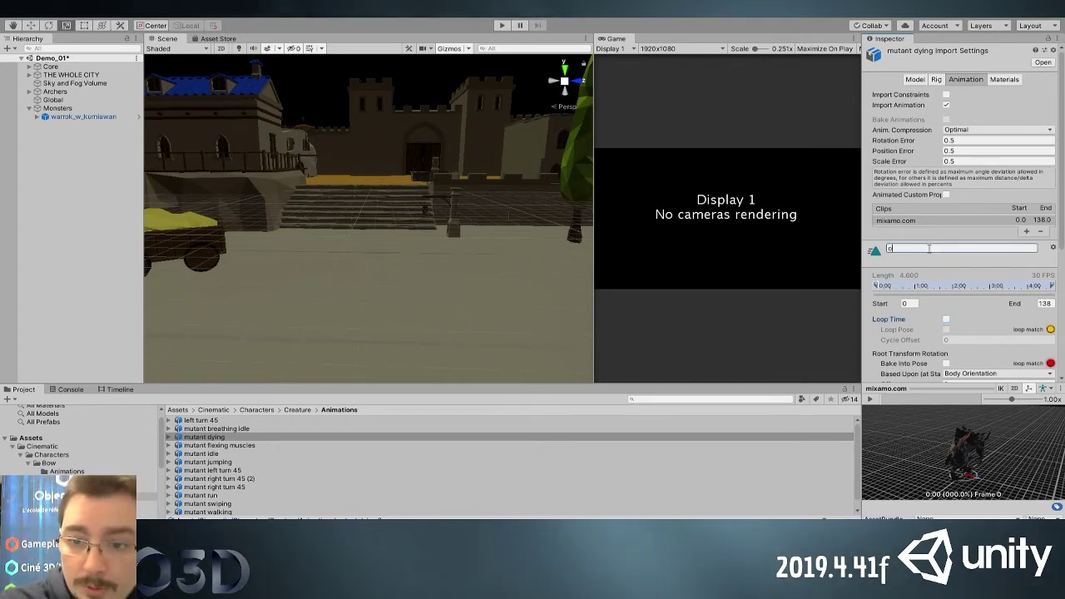
{"action": "type", "text": "monster_"}
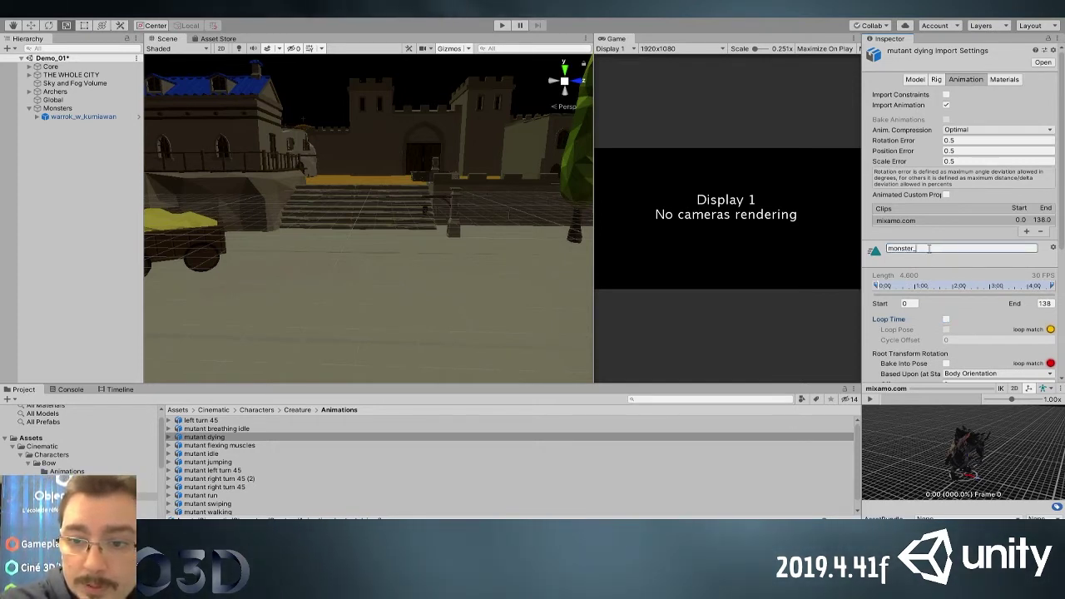
{"action": "scroll", "coordinate": [1018, 310], "scroll_direction": "down", "scroll_amount": 5}
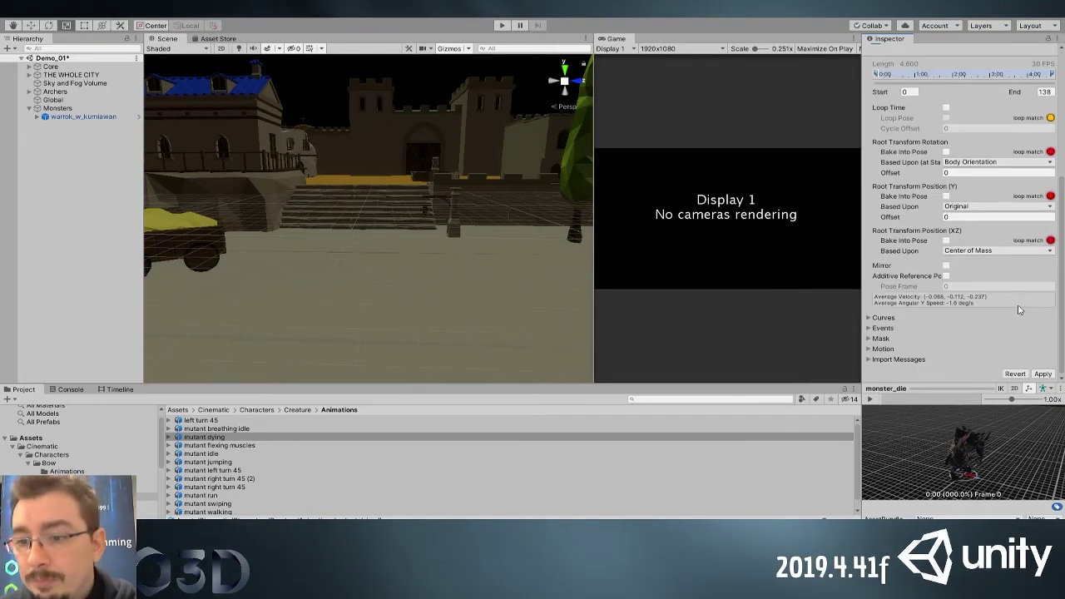
{"action": "left_click", "coordinate": [1043, 375]}
Add the monster_die clip to the monster's animation track directly after monster_run, starting at frame 155
{"action": "left_click", "coordinate": [120, 389]}
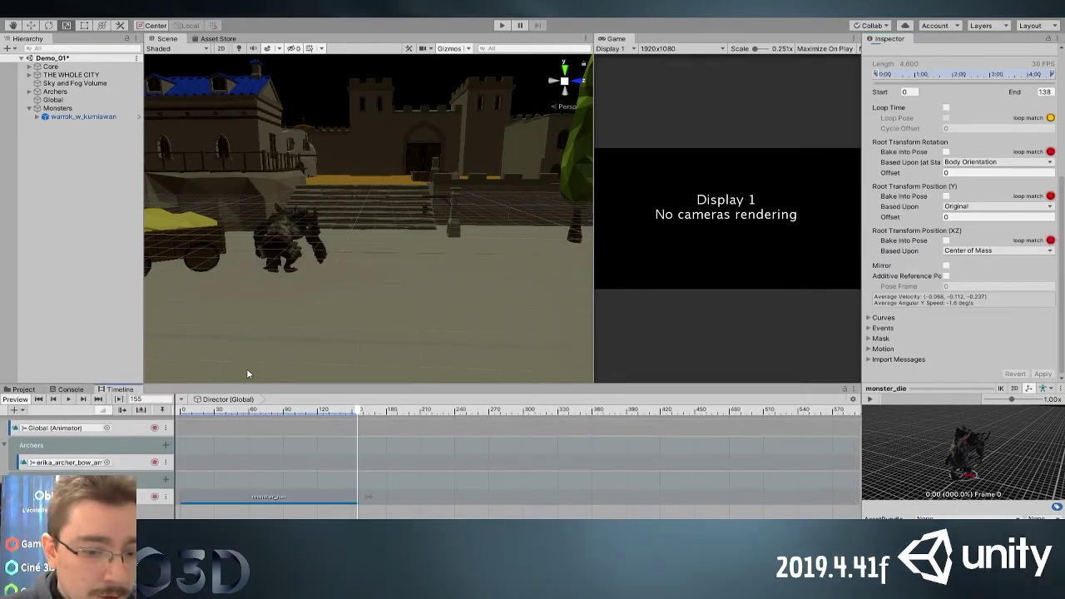
{"action": "left_click", "coordinate": [408, 496]}
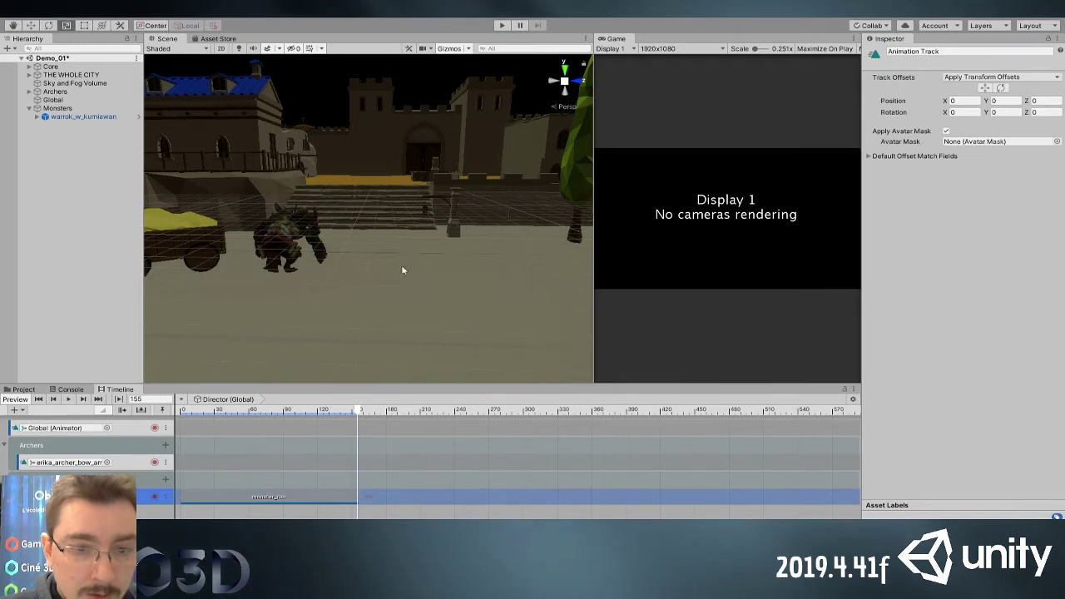
{"action": "double_click", "coordinate": [69, 105]}
{"action": "left_click_drag", "start_coordinate": [411, 508], "coordinate": [390, 508]}
Match the monster_die clip's offsets to the previous clip and scrub through the start of the death animation
{"action": "left_click_drag", "start_coordinate": [351, 412], "coordinate": [374, 414]}
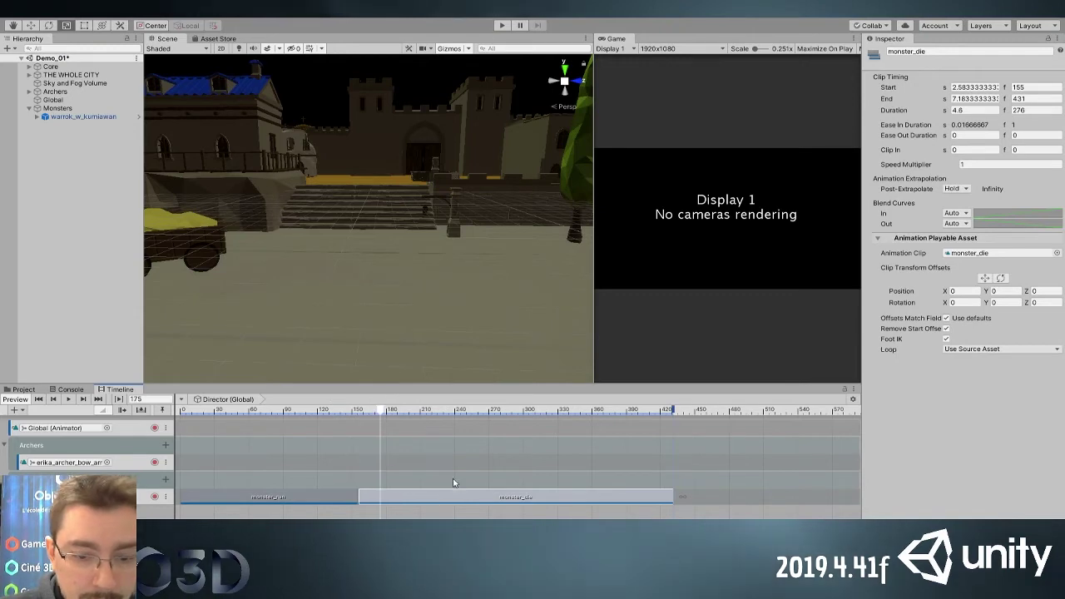
{"action": "left_click", "coordinate": [468, 459]}
{"action": "left_click_drag", "start_coordinate": [404, 359], "coordinate": [353, 321], "text": "alt"}
{"action": "left_click_drag", "start_coordinate": [379, 410], "coordinate": [422, 462]}
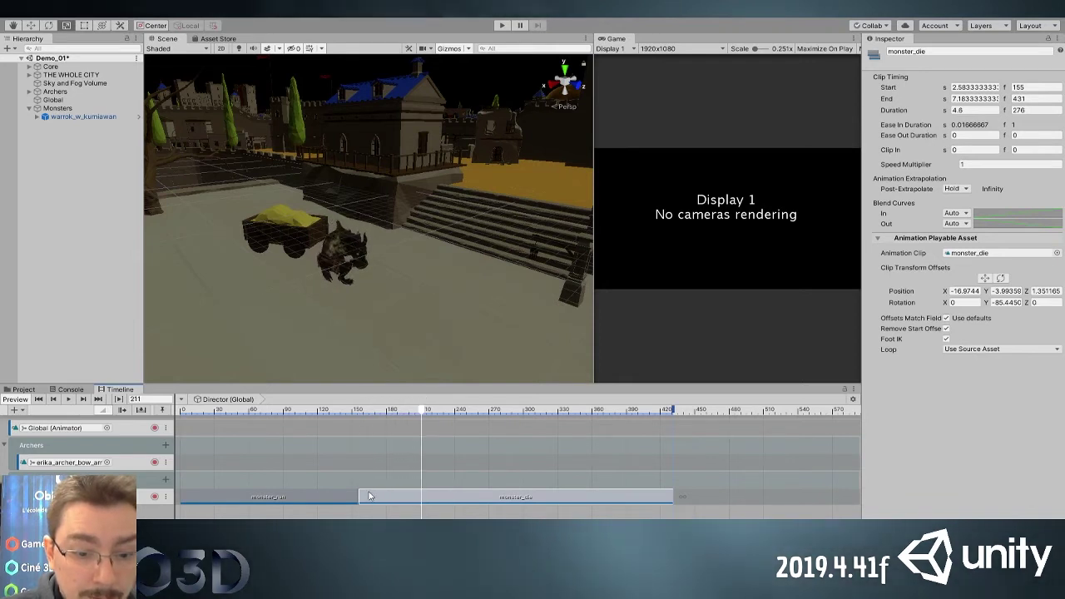
Trim monster_die to a 50-frame clip-in, overlap it with monster_run from frame 147 as a blend, and save the scene
{"action": "mouse_move", "coordinate": [361, 496]}
{"action": "left_mouse_down"}
{"action": "mouse_move", "coordinate": [420, 497]}
{"action": "mouse_move", "coordinate": [350, 497]}
{"action": "left_mouse_up"}
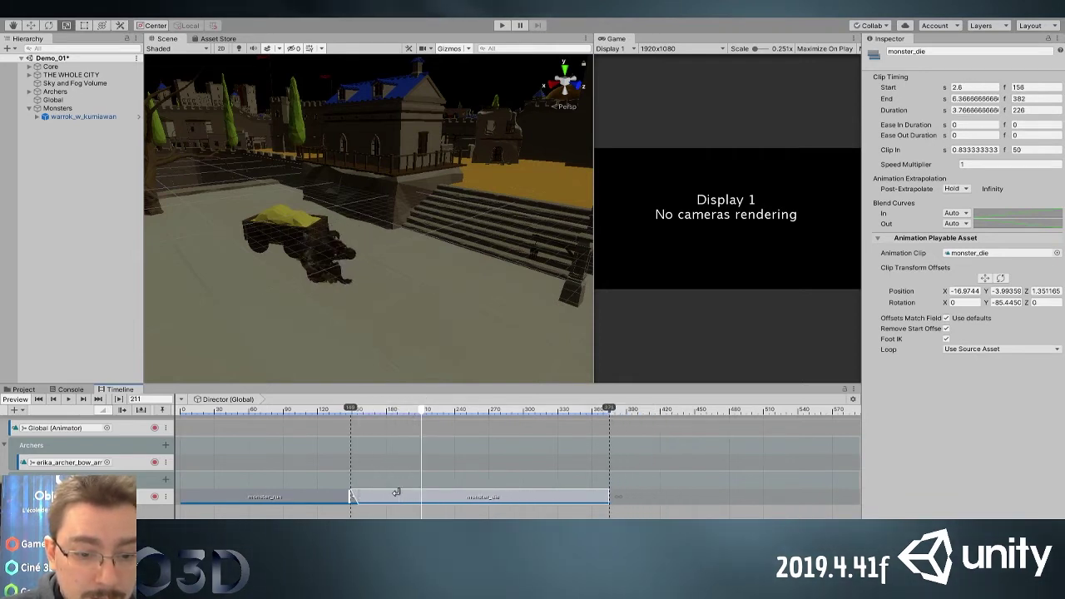
{"action": "left_click_drag", "start_coordinate": [320, 411], "coordinate": [177, 426]}
{"action": "left_click_drag", "start_coordinate": [320, 329], "coordinate": [553, 301], "text": "alt"}
{"action": "key", "text": "ctrl+s"}
{"action": "left_click_drag", "start_coordinate": [265, 293], "coordinate": [402, 327], "text": "alt"}
{"action": "right_click_drag", "start_coordinate": [401, 328], "coordinate": [333, 242], "text": "alt"}
{"action": "left_click_drag", "start_coordinate": [333, 243], "coordinate": [387, 241], "text": "alt"}
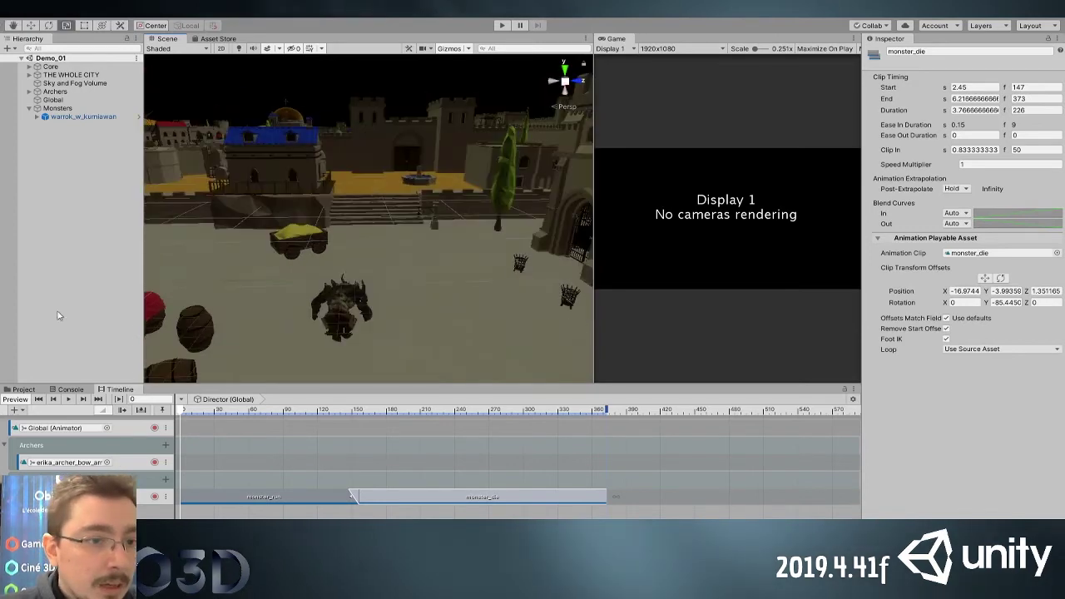
Turn scene lighting back on, play the run and death sequence, and return the playhead to frame 0
{"action": "left_click", "coordinate": [239, 50]}
{"action": "left_click_drag", "start_coordinate": [346, 317], "coordinate": [337, 276], "text": "alt"}
{"action": "left_click", "coordinate": [69, 399]}
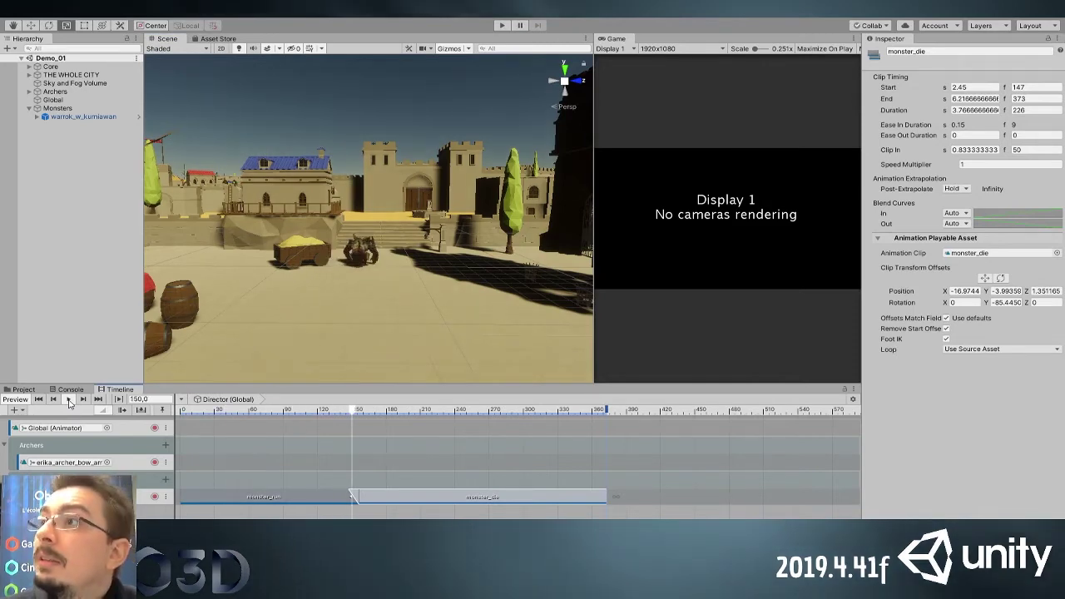
{"action": "left_click", "coordinate": [69, 401]}
{"action": "left_click_drag", "start_coordinate": [196, 410], "coordinate": [173, 408]}
Duplicate the warrok_w_kurniawan monster, move the copy beside the original to about X 7.02, Z 10.66, and save the scene
{"action": "left_click_drag", "start_coordinate": [248, 292], "coordinate": [260, 311], "text": "alt"}
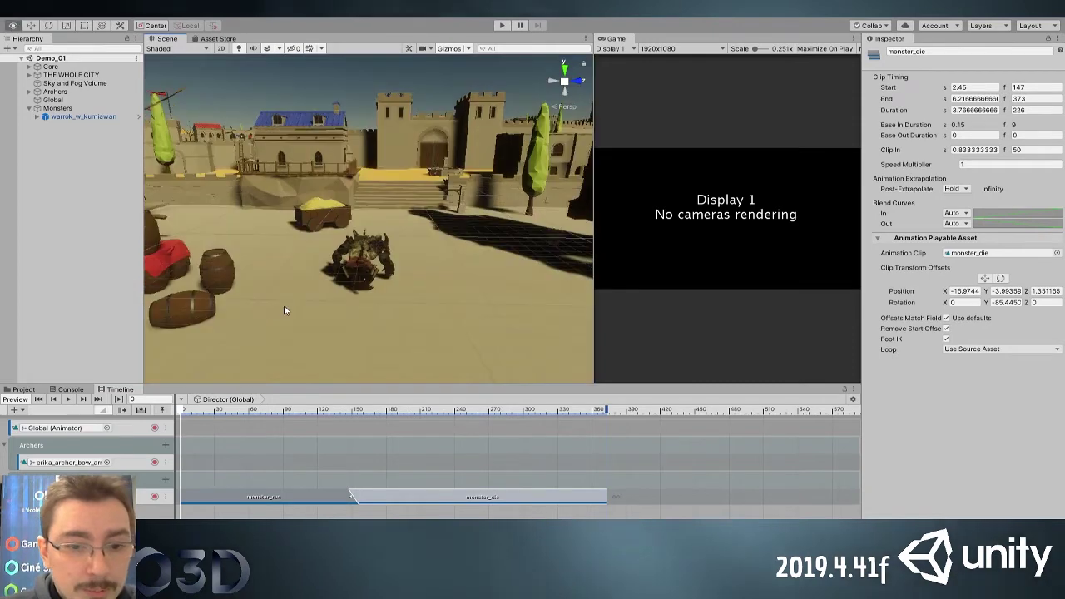
{"action": "middle_click_drag", "start_coordinate": [261, 312], "coordinate": [168, 301]}
{"action": "left_click_drag", "start_coordinate": [168, 301], "coordinate": [193, 320], "text": "alt"}
{"action": "left_click", "coordinate": [75, 118]}
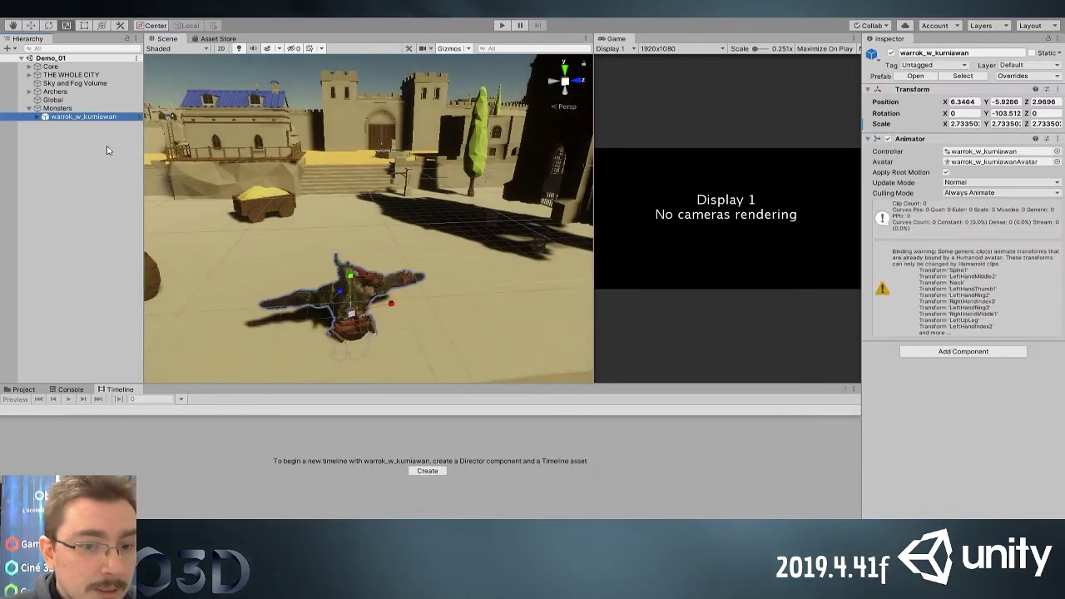
{"action": "key", "text": "ctrl+d"}
{"action": "key", "text": "w"}
{"action": "left_click_drag", "start_coordinate": [366, 308], "coordinate": [522, 289]}
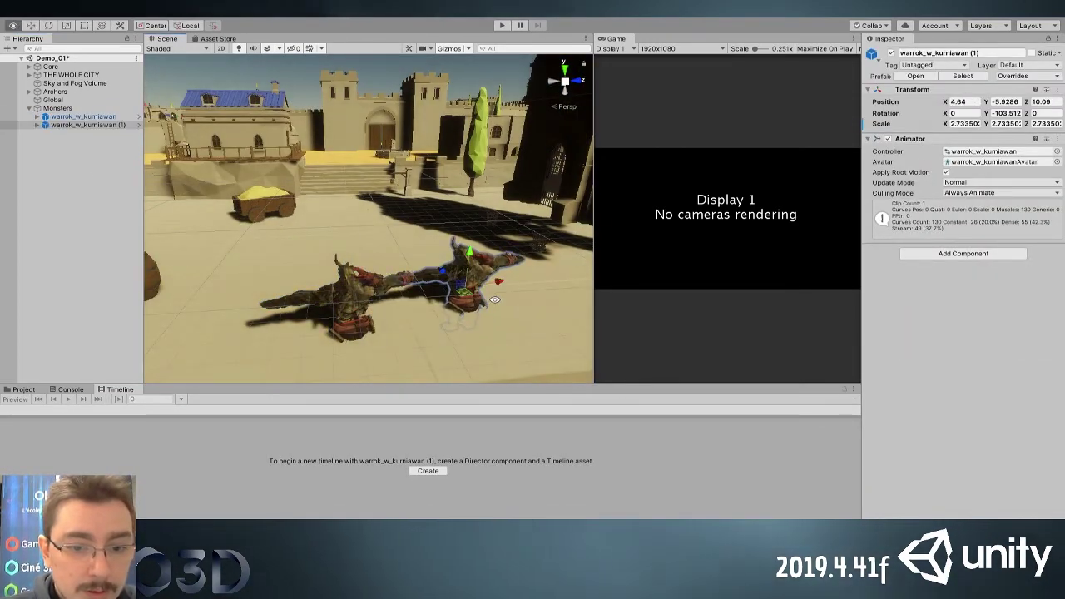
{"action": "left_click_drag", "start_coordinate": [442, 276], "coordinate": [457, 297]}
{"action": "scroll", "coordinate": [370, 279], "scroll_direction": "down", "scroll_amount": 5}
{"action": "key", "text": "ctrl+s"}
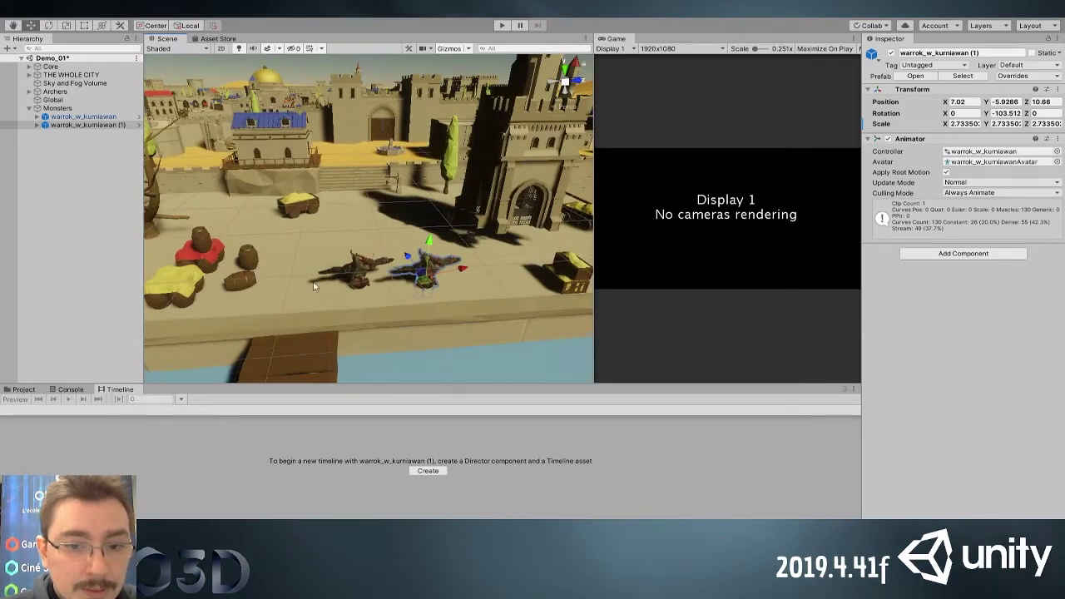
Select the Global object and bring its Director timeline back into view
{"action": "left_click", "coordinate": [68, 389]}
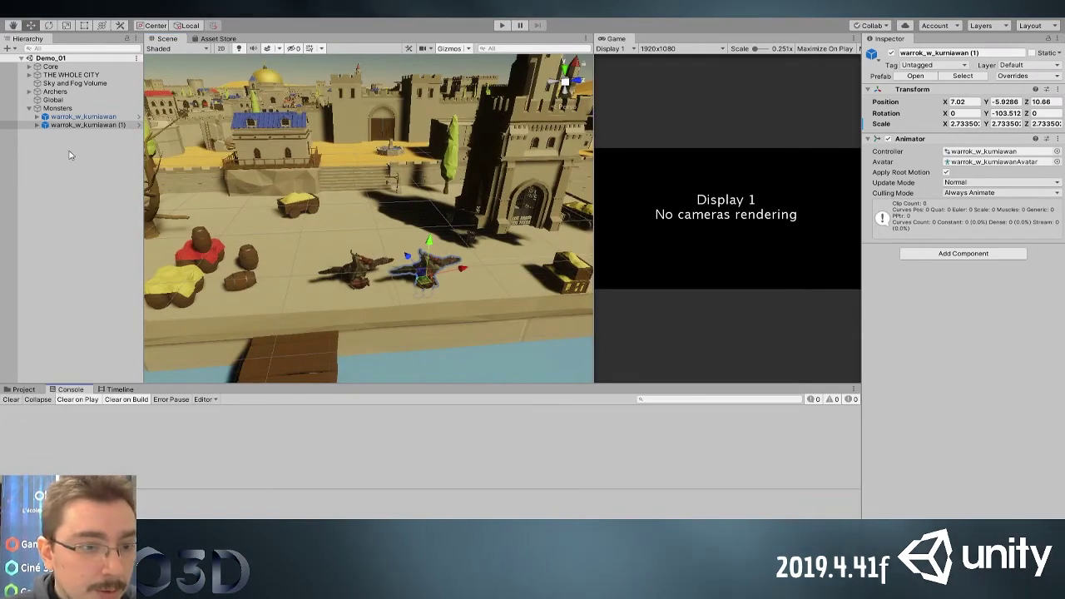
{"action": "left_click", "coordinate": [117, 388]}
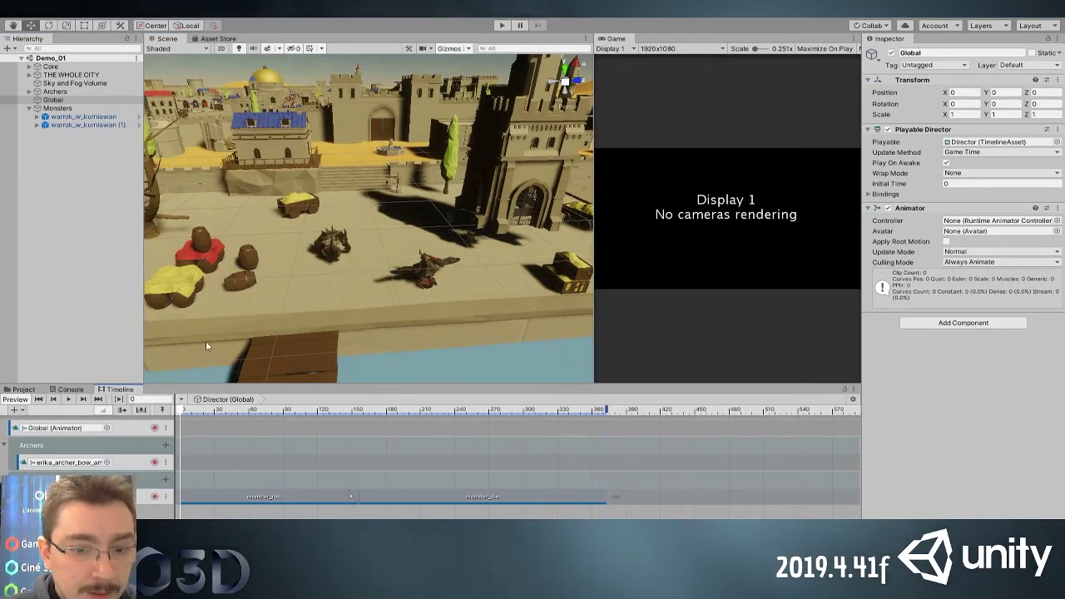
{"action": "middle_click_drag", "start_coordinate": [326, 241], "coordinate": [326, 216]}
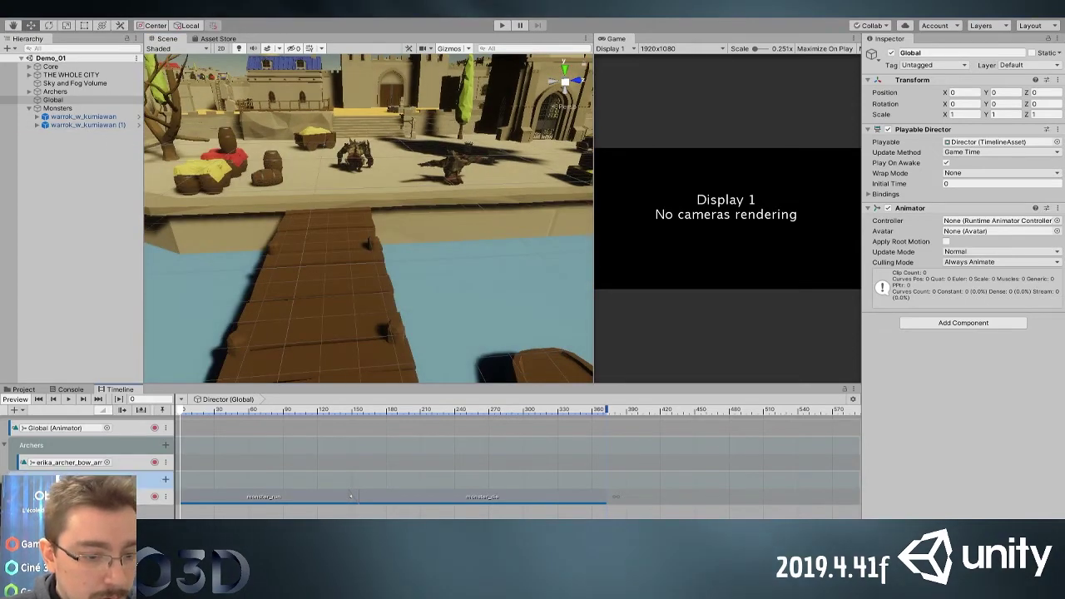
Add an animation track for the duplicated monster warrok_w_kurniawan (1) to the Monsters track group
{"action": "left_click", "coordinate": [129, 441]}
{"action": "scroll", "coordinate": [226, 470], "scroll_direction": "down", "scroll_amount": 2}
{"action": "middle_click_drag", "start_coordinate": [321, 352], "coordinate": [264, 377]}
{"action": "middle_click_drag", "start_coordinate": [305, 300], "coordinate": [305, 239]}
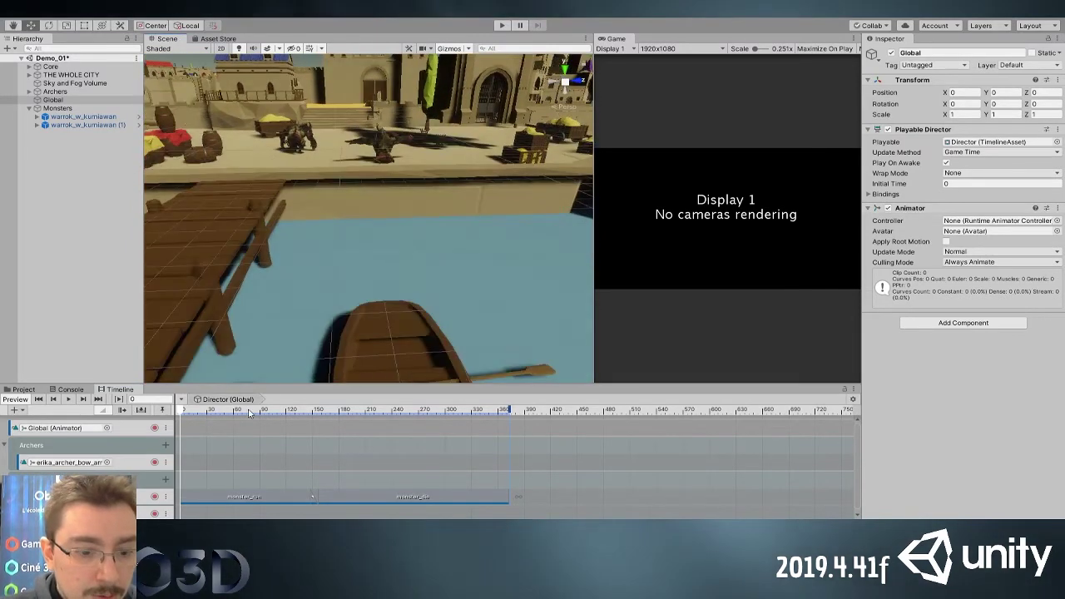
{"action": "scroll", "coordinate": [193, 495], "scroll_direction": "down", "scroll_amount": 2}
{"action": "left_click", "coordinate": [189, 514]}
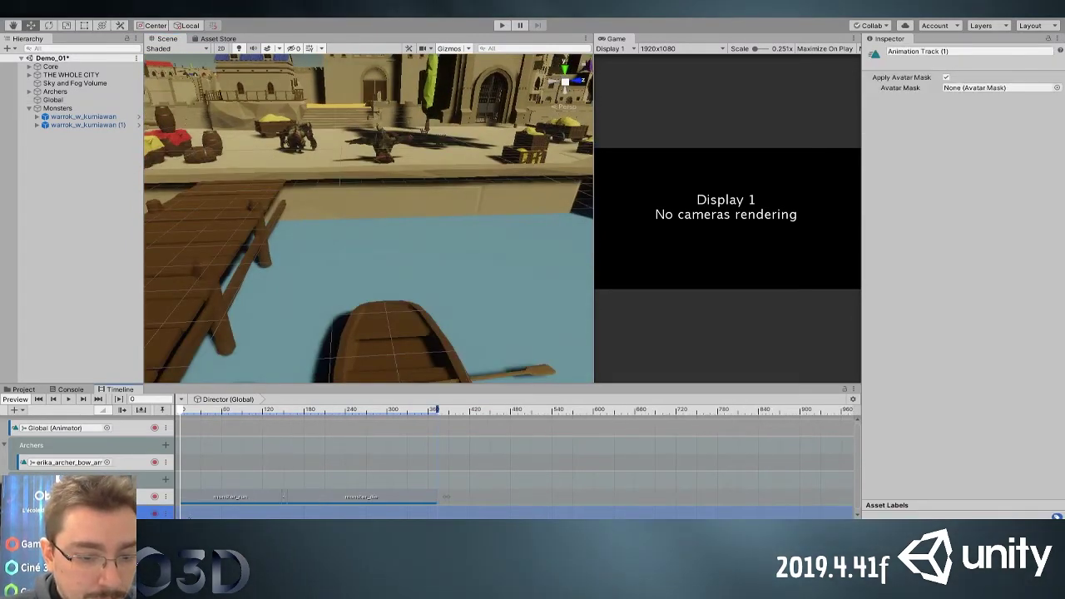
Copy the first monster's monster_run clip onto the new track from frame 0 and start repositioning its clip offset
{"action": "left_click", "coordinate": [270, 501]}
{"action": "key", "text": "ctrl+c"}
{"action": "key", "text": "ctrl+v"}
{"action": "left_click_drag", "start_coordinate": [241, 502], "coordinate": [241, 517]}
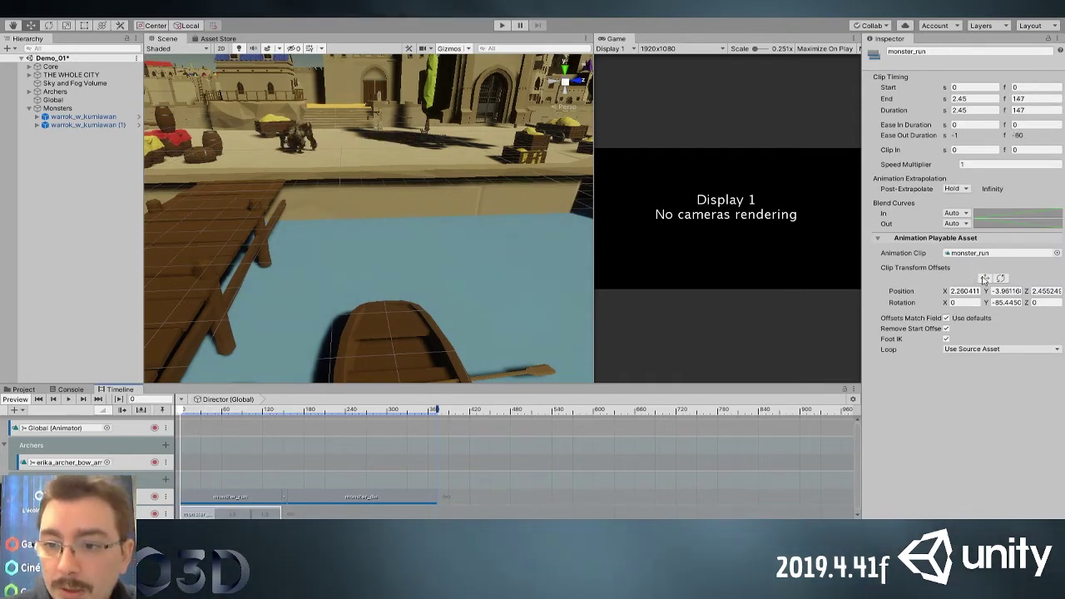
{"action": "mouse_move", "coordinate": [339, 153]}
{"action": "left_mouse_down"}
{"action": "mouse_move", "coordinate": [391, 155]}
{"action": "mouse_move", "coordinate": [342, 153]}
{"action": "left_mouse_up"}
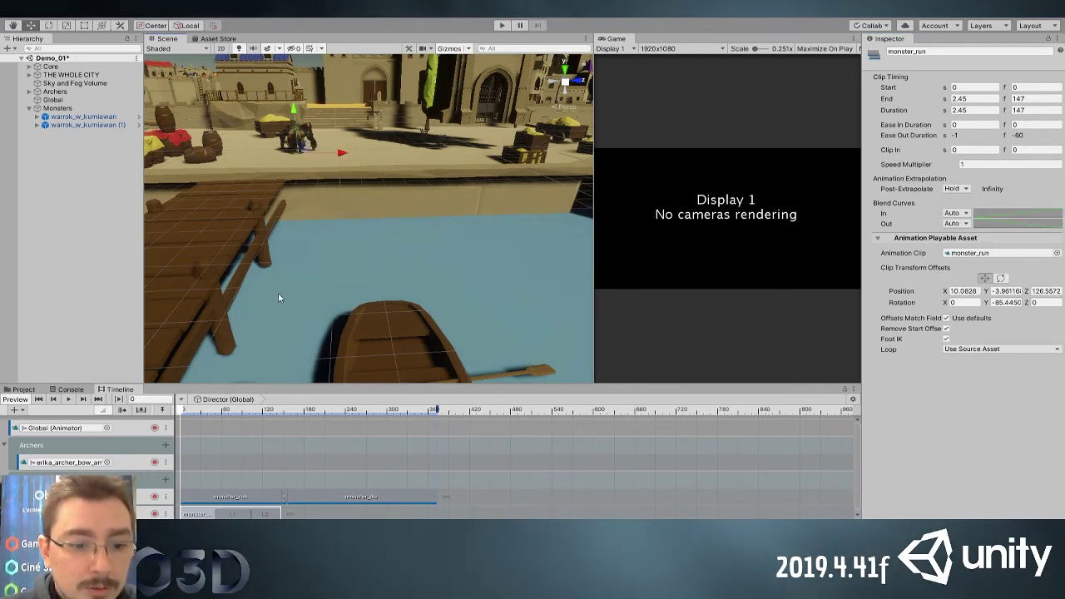
Set the new animation track's Track Offsets to Apply Scene Offsets
{"action": "left_click", "coordinate": [144, 513]}
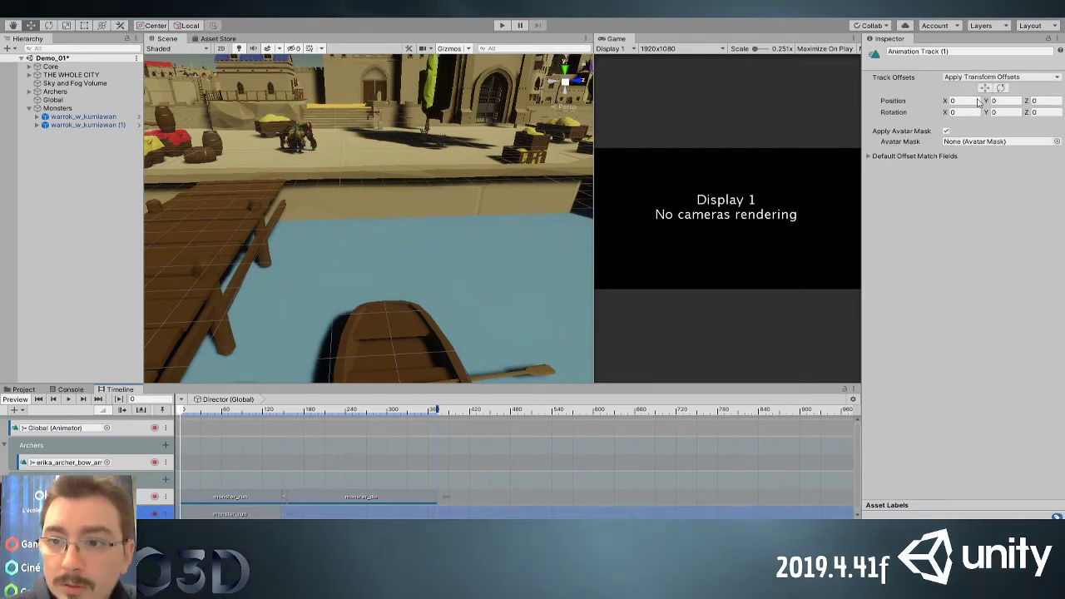
{"action": "left_click", "coordinate": [979, 103]}
{"action": "left_click_drag", "start_coordinate": [182, 410], "coordinate": [182, 451]}
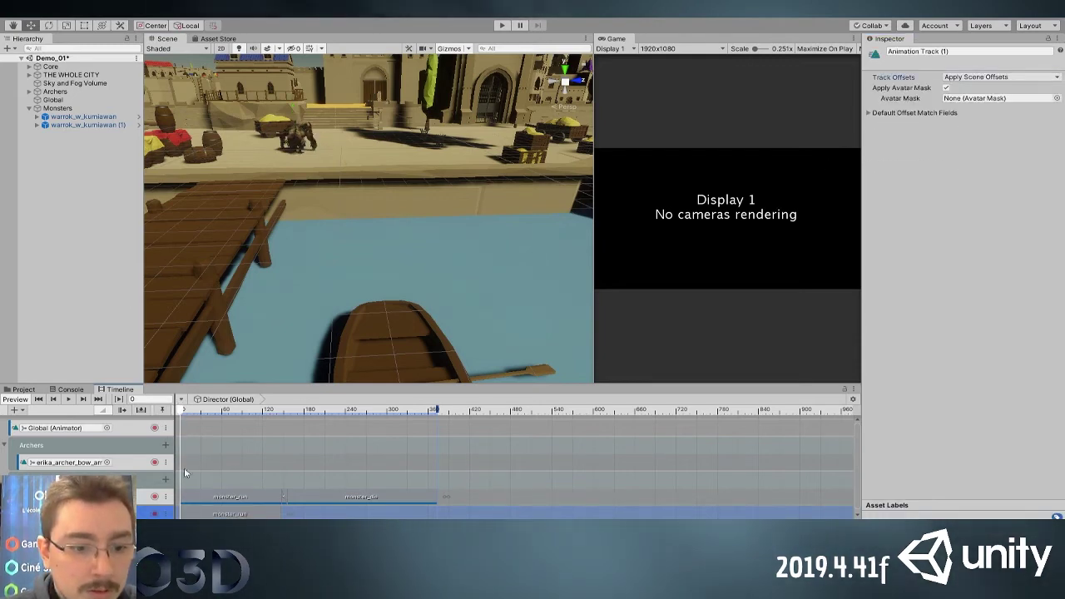
Reset the copied monster_run clip's offset position to 0 on X, Y and Z
{"action": "left_click", "coordinate": [212, 513]}
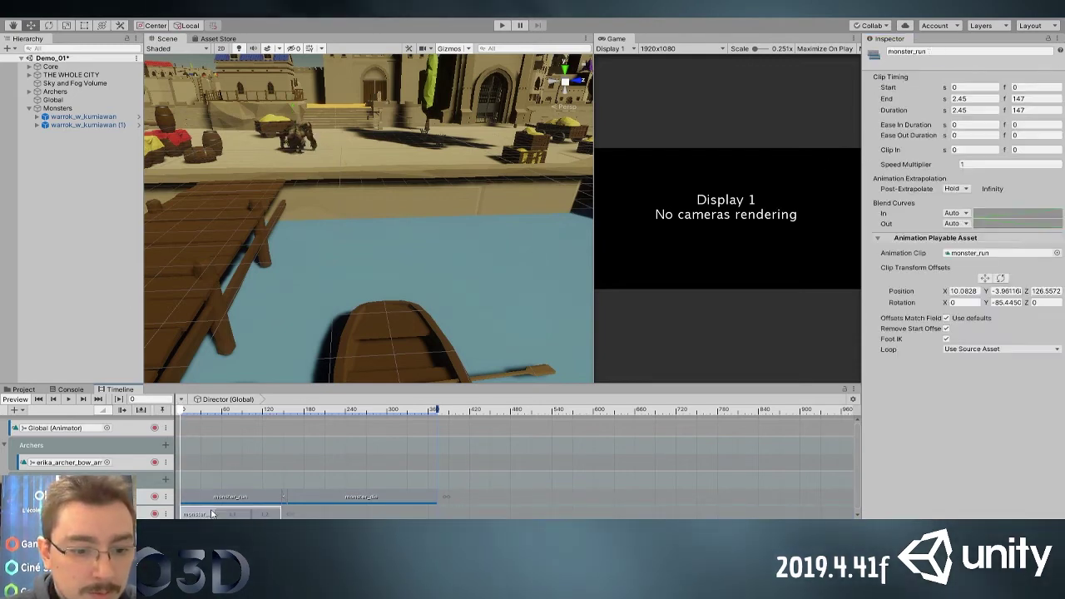
{"action": "left_click_drag", "start_coordinate": [265, 126], "coordinate": [293, 123]}
{"action": "type", "text": "0"}
{"action": "left_click", "coordinate": [995, 291]}
{"action": "type", "text": "0"}
{"action": "left_click", "coordinate": [1044, 292]}
{"action": "type", "text": "0"}
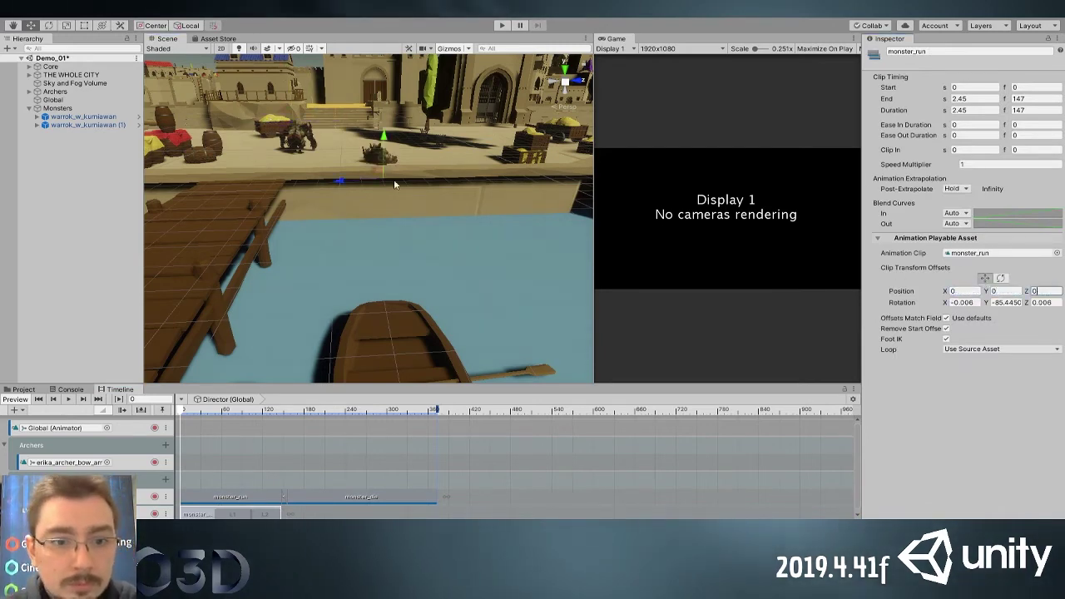
Move the copied monster_run clip offset onto the quay beside the first monster, to about X -4.22, Y 1.98, Z 0.34
{"action": "left_click_drag", "start_coordinate": [347, 183], "coordinate": [308, 183]}
{"action": "left_click_drag", "start_coordinate": [346, 139], "coordinate": [345, 118]}
{"action": "scroll", "coordinate": [360, 188], "scroll_direction": "up", "scroll_amount": 3}
{"action": "scroll", "coordinate": [360, 188], "scroll_direction": "up", "scroll_amount": 3}
{"action": "middle_click_drag", "start_coordinate": [339, 139], "coordinate": [358, 258]}
{"action": "left_click_drag", "start_coordinate": [358, 258], "coordinate": [334, 165], "text": "alt"}
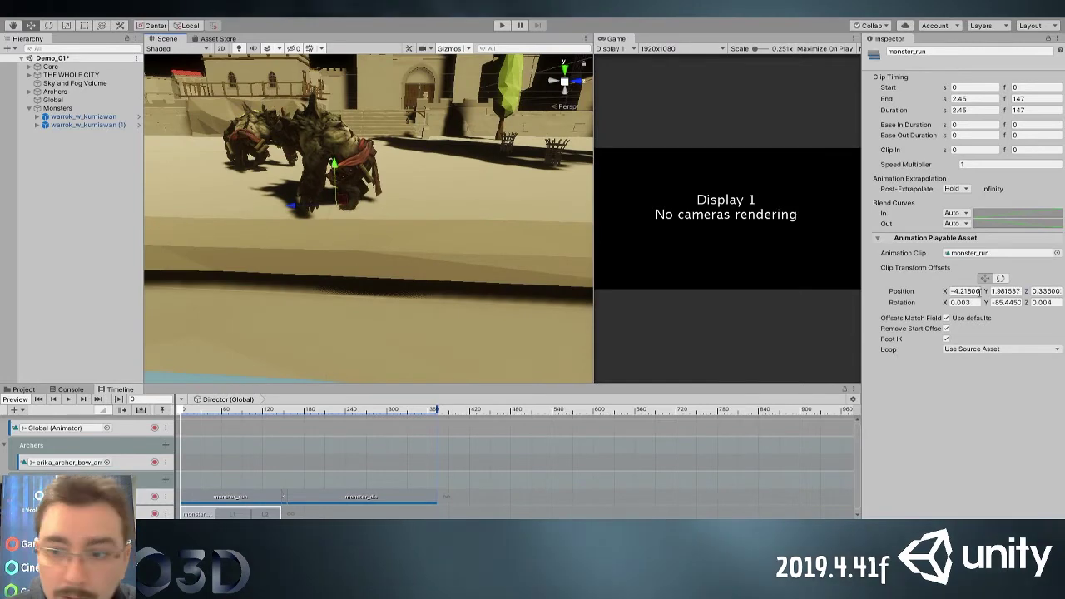
Rotate the copied monster_run clip offset to about 19 degrees on Y and save the scene
{"action": "left_click", "coordinate": [1000, 279]}
{"action": "left_click_drag", "start_coordinate": [360, 208], "coordinate": [265, 243]}
{"action": "mouse_move", "coordinate": [181, 413]}
{"action": "left_mouse_down"}
{"action": "mouse_move", "coordinate": [218, 418]}
{"action": "mouse_move", "coordinate": [162, 418]}
{"action": "left_mouse_up"}
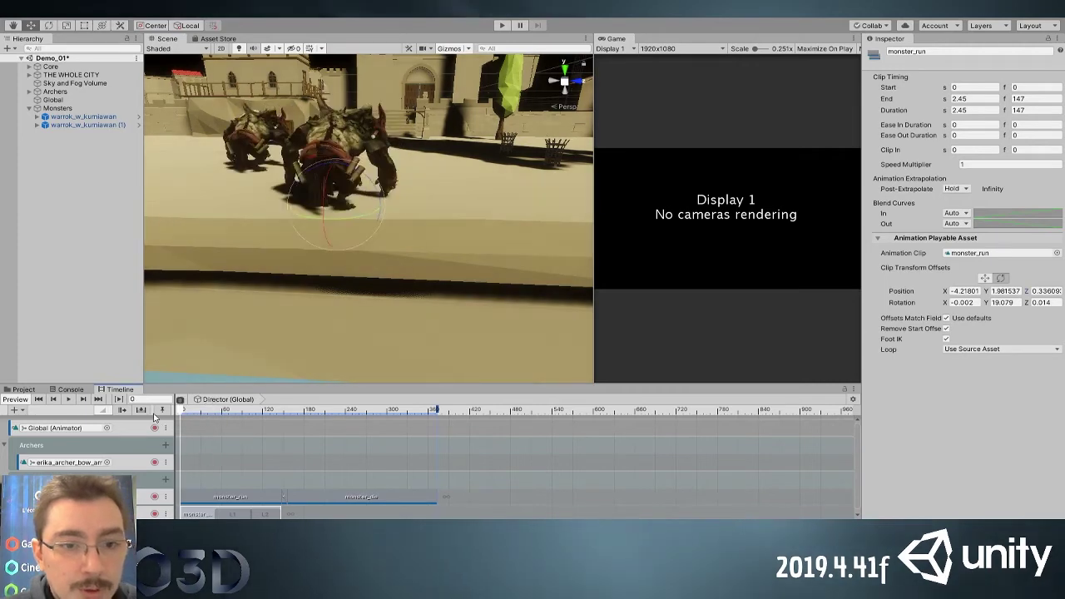
{"action": "key", "text": "ctrl+s"}
{"action": "left_click_drag", "start_coordinate": [245, 328], "coordinate": [330, 347], "text": "alt"}
{"action": "right_click_drag", "start_coordinate": [331, 348], "coordinate": [341, 350]}
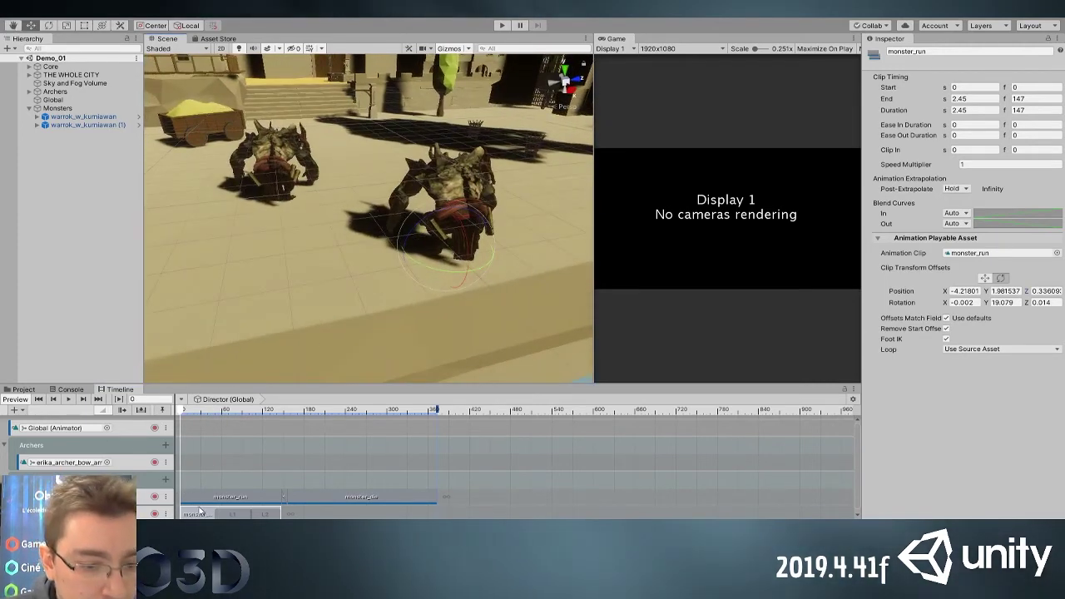
Preview the mutant swiping and mutant walking animations in the Creature Animations folder
{"action": "left_click", "coordinate": [35, 390]}
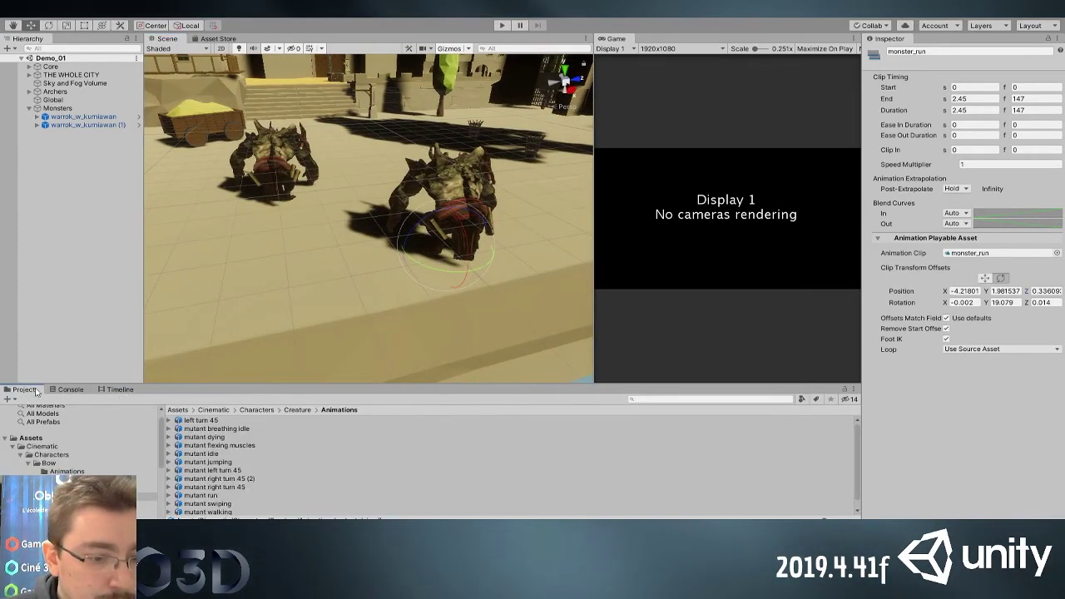
{"action": "left_click", "coordinate": [204, 494]}
{"action": "left_click", "coordinate": [222, 510]}
{"action": "left_click", "coordinate": [225, 498]}
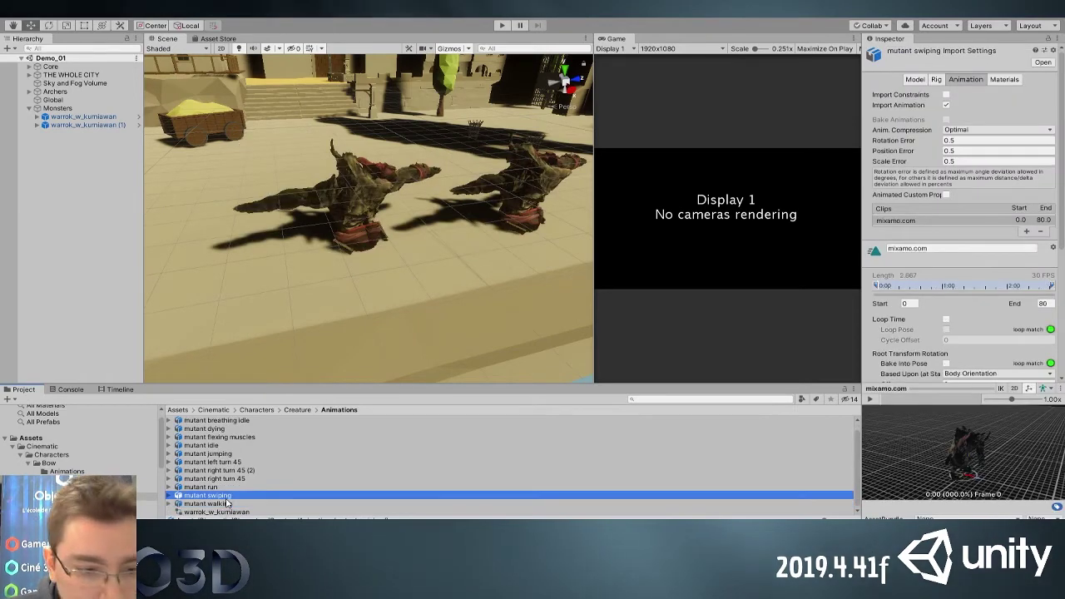
{"action": "left_click", "coordinate": [872, 400]}
{"action": "left_click", "coordinate": [870, 399]}
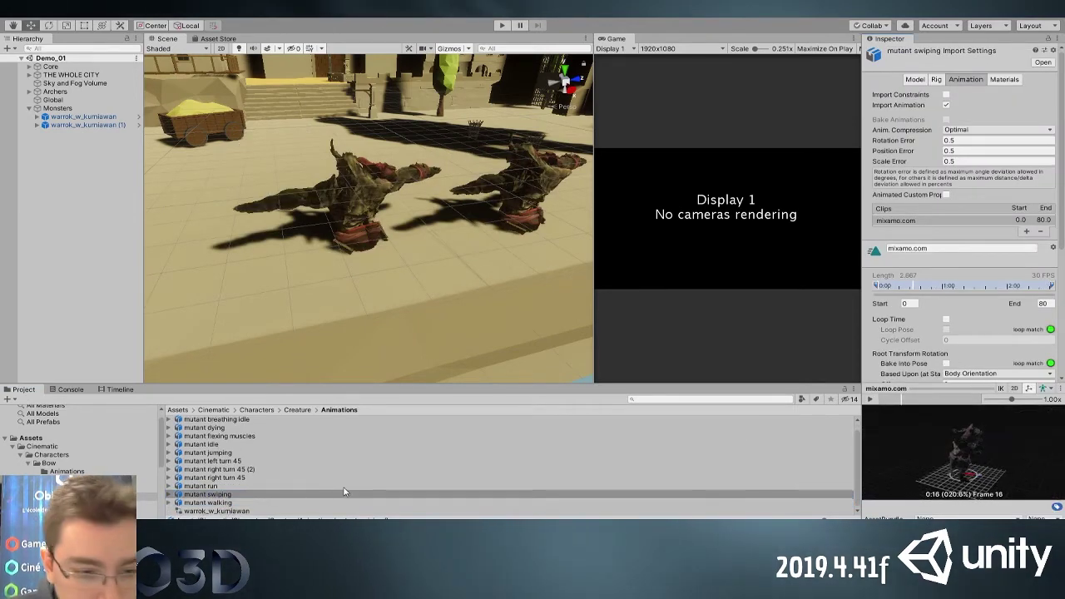
{"action": "left_click", "coordinate": [226, 503]}
{"action": "left_click", "coordinate": [871, 399]}
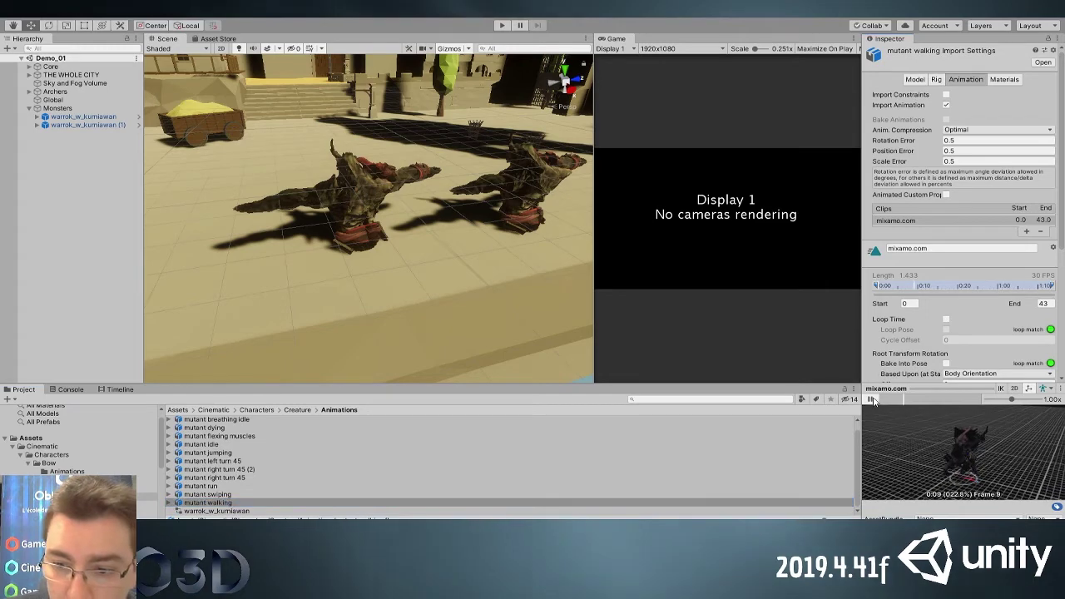
{"action": "left_click", "coordinate": [871, 400]}
Turn on Loop Time for the mutant walking animation, rename its clip walk_monster, and apply the import settings
{"action": "left_click", "coordinate": [946, 318]}
{"action": "scroll", "coordinate": [956, 325], "scroll_direction": "down", "scroll_amount": 5}
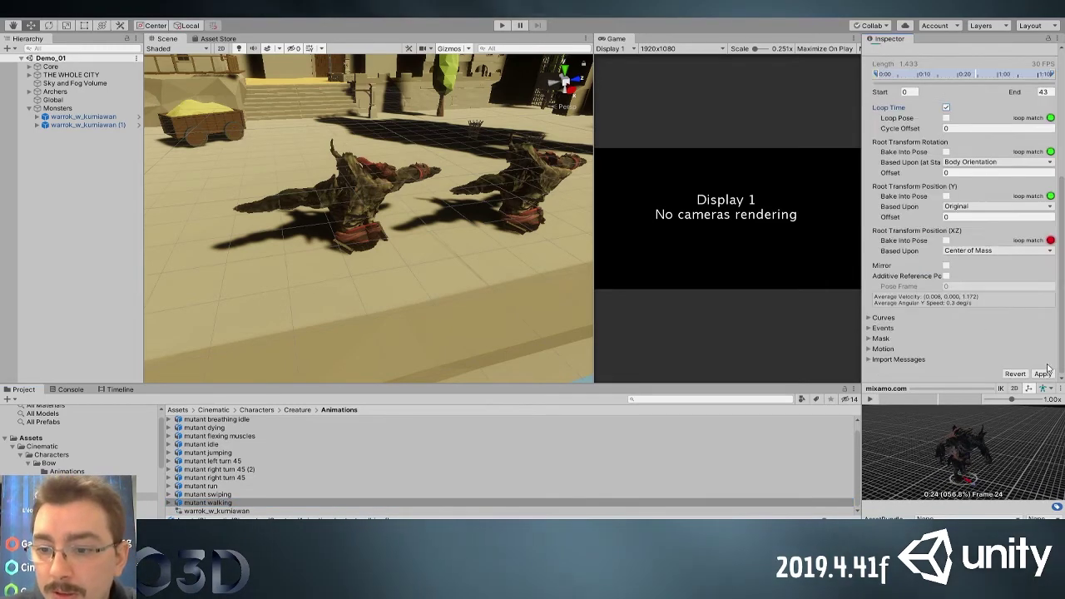
{"action": "scroll", "coordinate": [929, 202], "scroll_direction": "up", "scroll_amount": 5}
{"action": "left_click", "coordinate": [925, 248]}
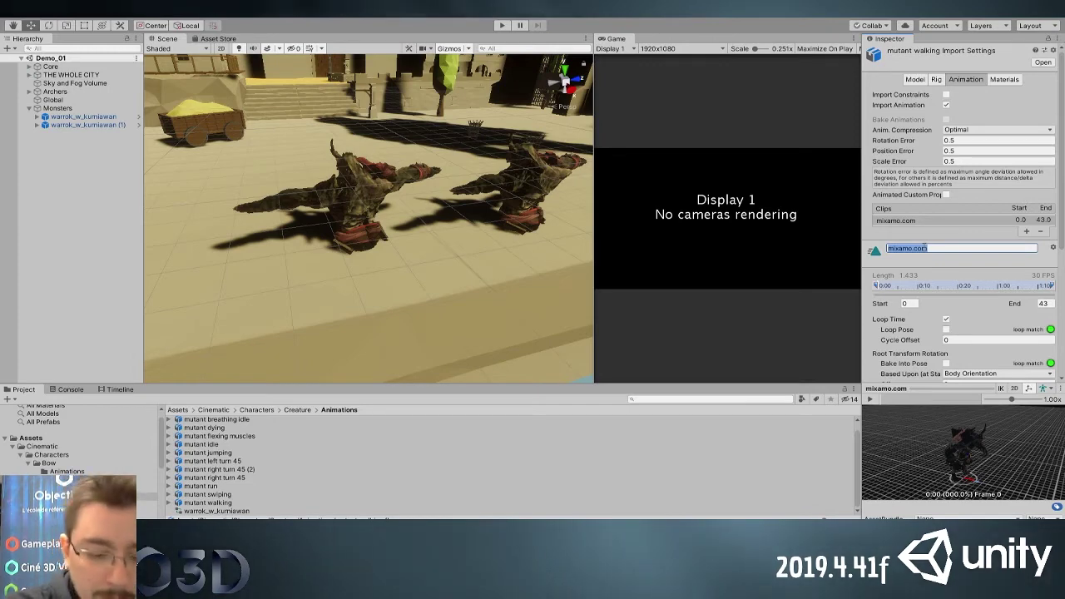
{"action": "type", "text": "walke"}
{"action": "type", "text": "monste"}
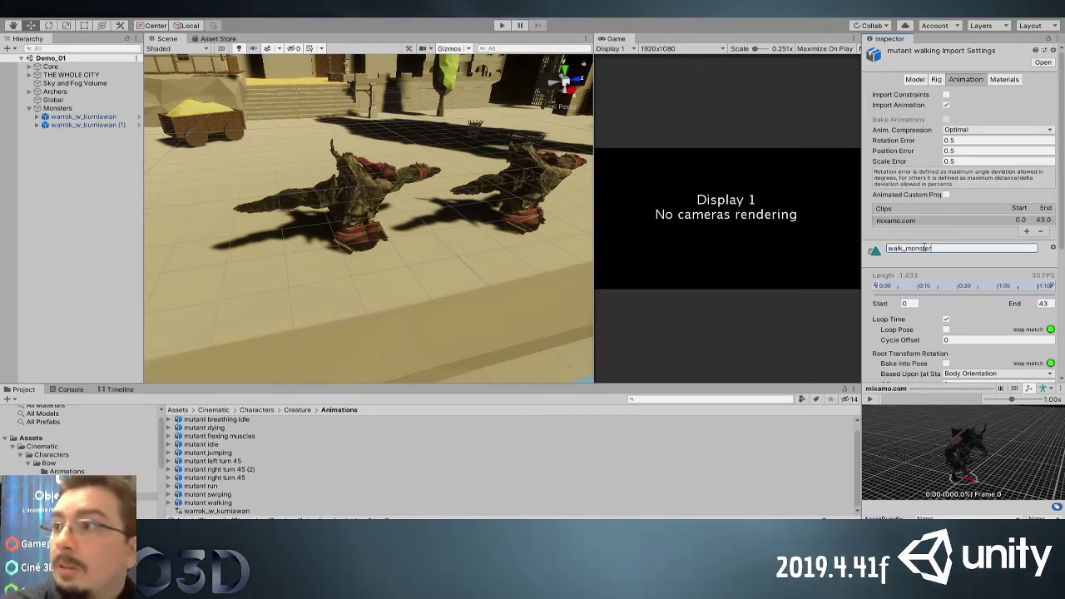
{"action": "type", "text": "r"}
{"action": "key", "text": "Return"}
{"action": "scroll", "coordinate": [982, 307], "scroll_direction": "down", "scroll_amount": 5}
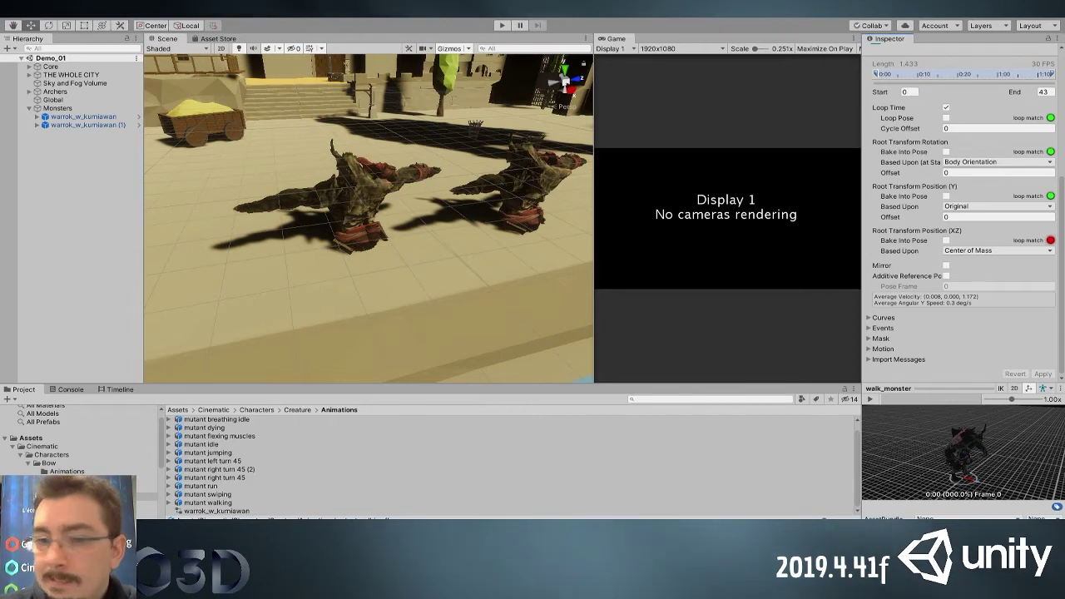
In the Director timeline, replace the second monster's monster_run clip with a walk_monster clip starting at frame 0
{"action": "middle_click_drag", "start_coordinate": [495, 180], "coordinate": [364, 211]}
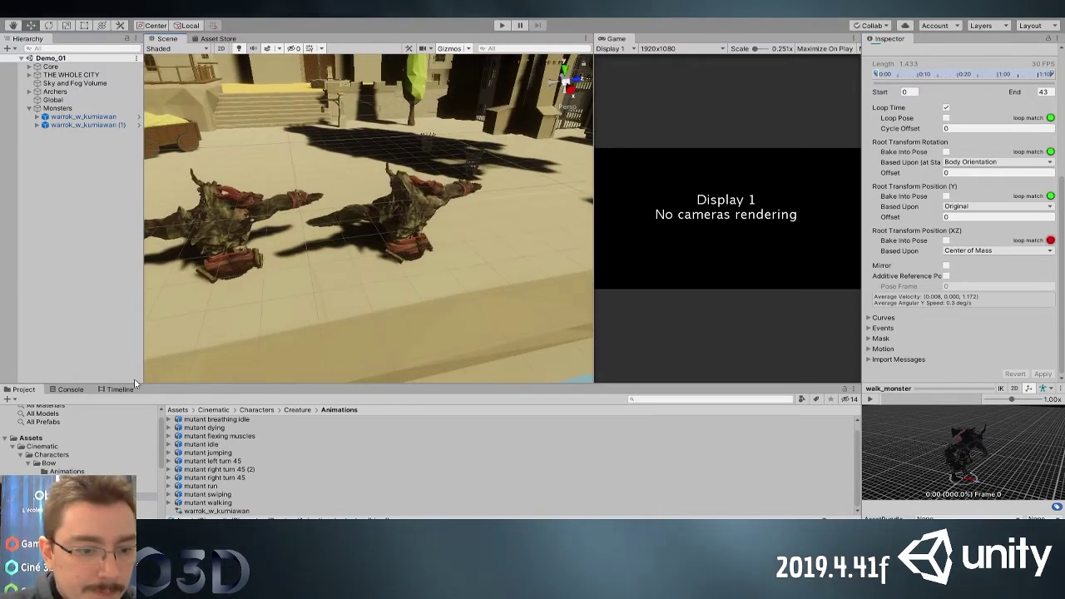
{"action": "left_click_drag", "start_coordinate": [128, 385], "coordinate": [129, 387]}
{"action": "left_click", "coordinate": [119, 390]}
{"action": "left_click", "coordinate": [186, 412]}
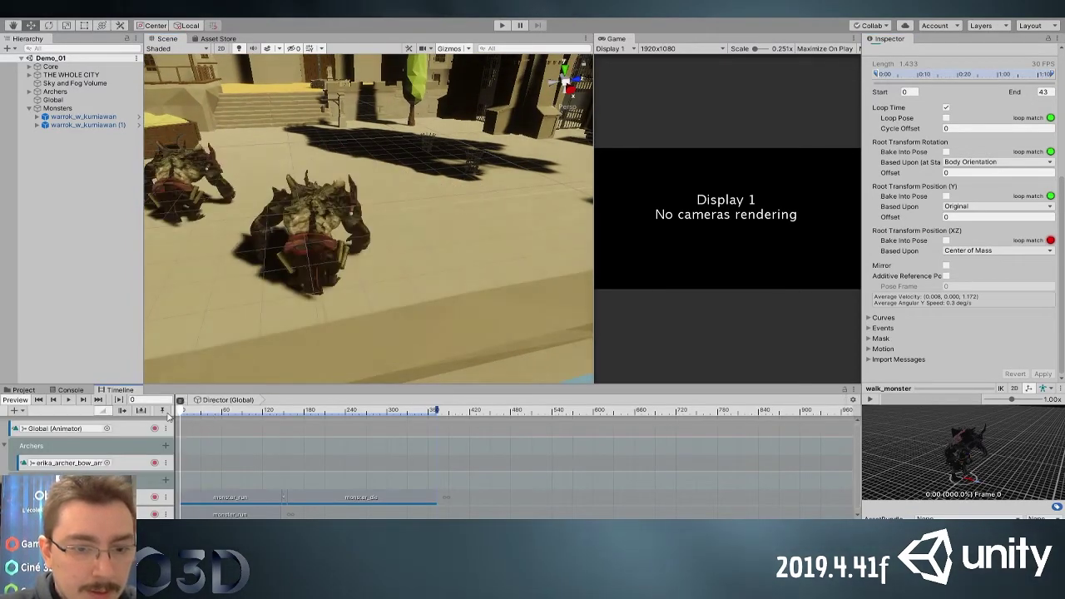
{"action": "scroll", "coordinate": [932, 152], "scroll_direction": "up", "scroll_amount": 5}
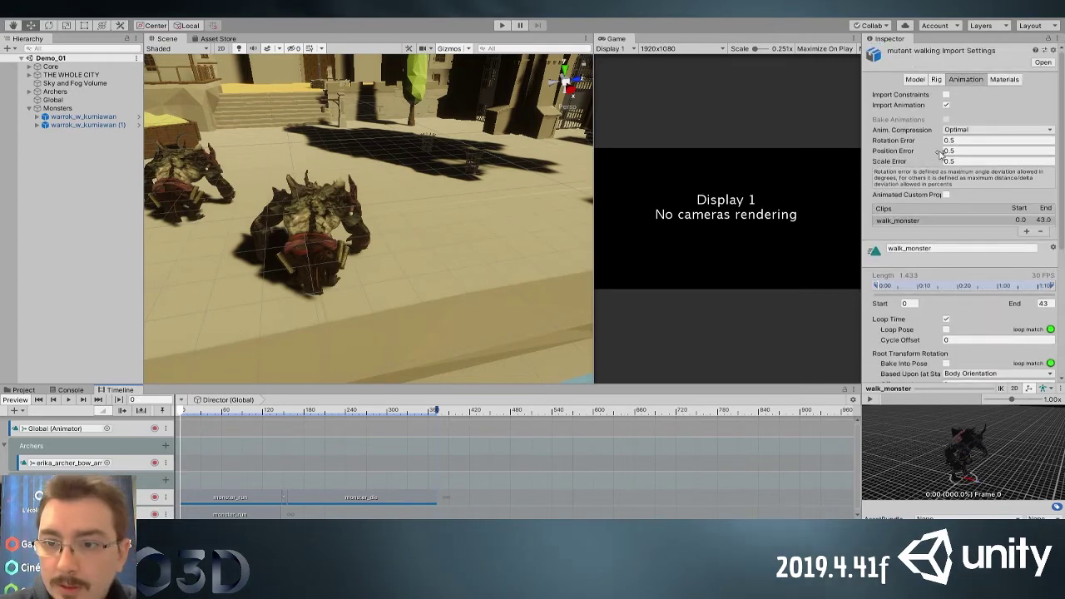
{"action": "scroll", "coordinate": [986, 314], "scroll_direction": "down", "scroll_amount": 5}
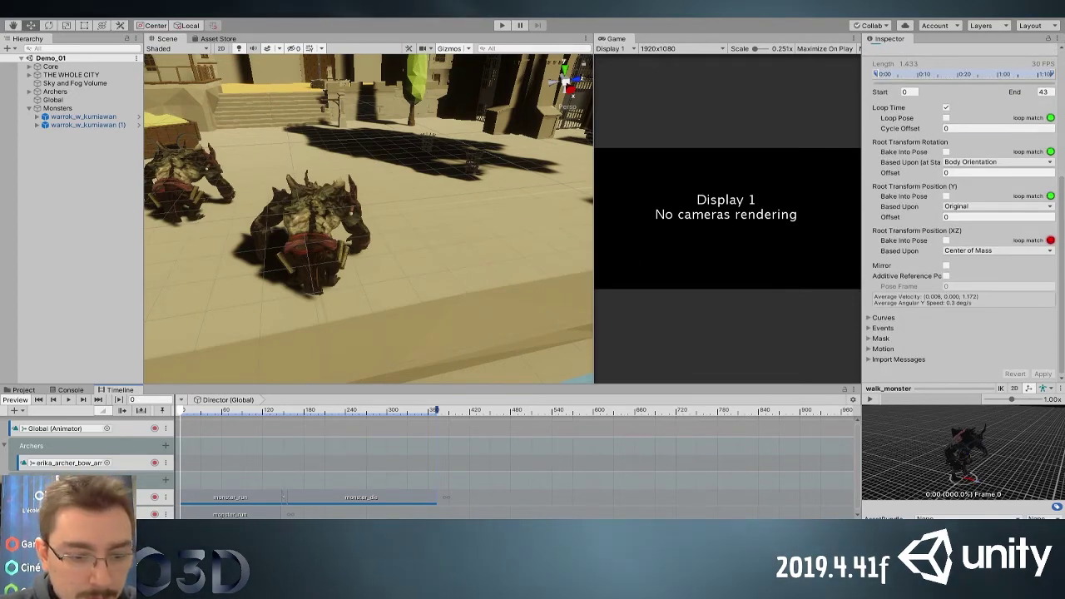
{"action": "left_click", "coordinate": [237, 514]}
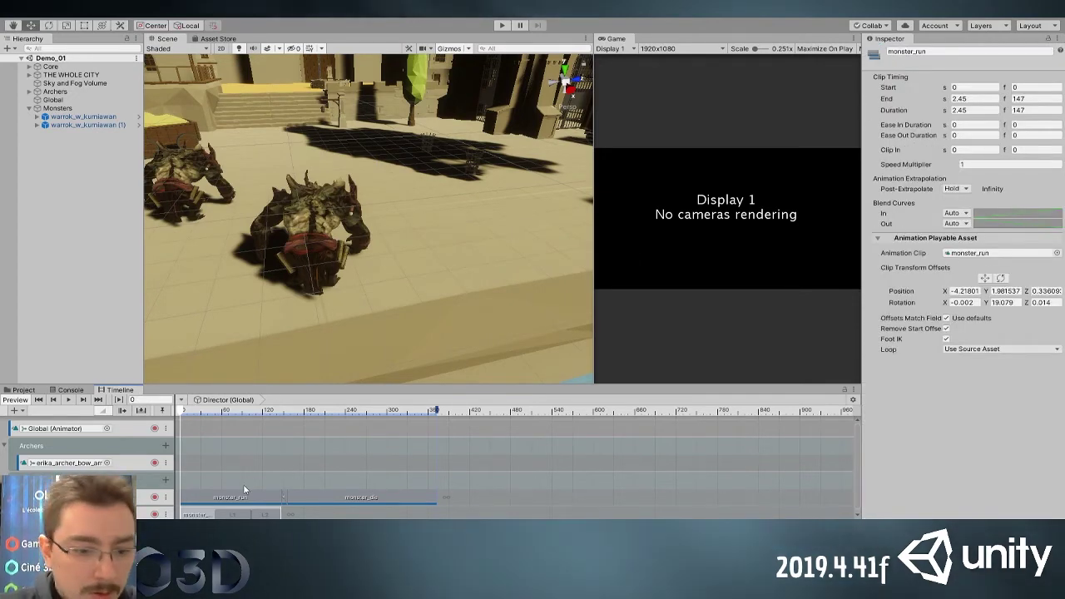
{"action": "key", "text": "Delete"}
{"action": "left_click", "coordinate": [222, 512]}
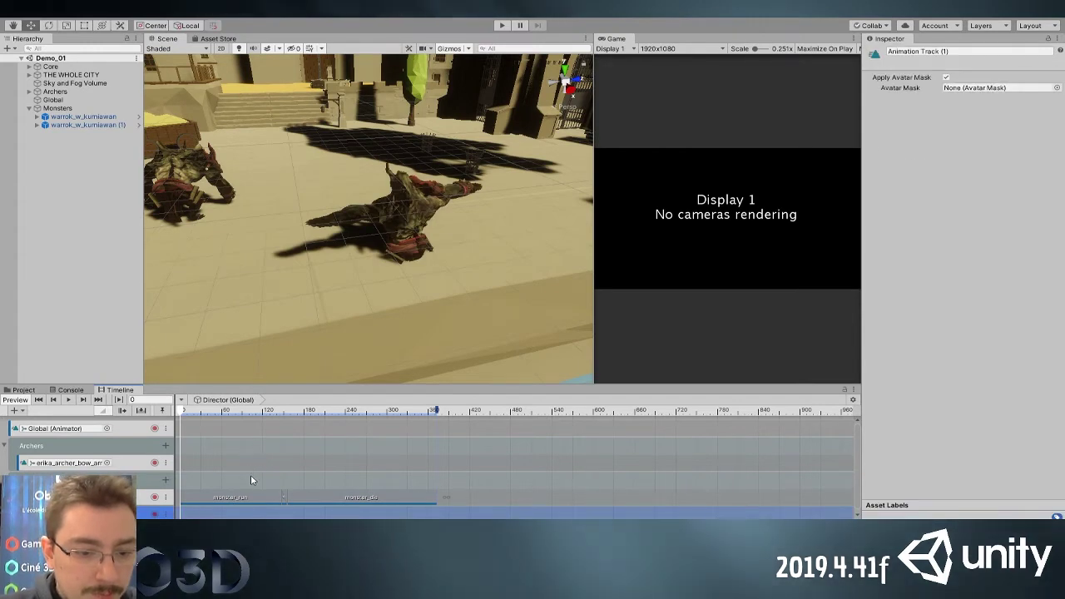
{"action": "double_click", "coordinate": [296, 302]}
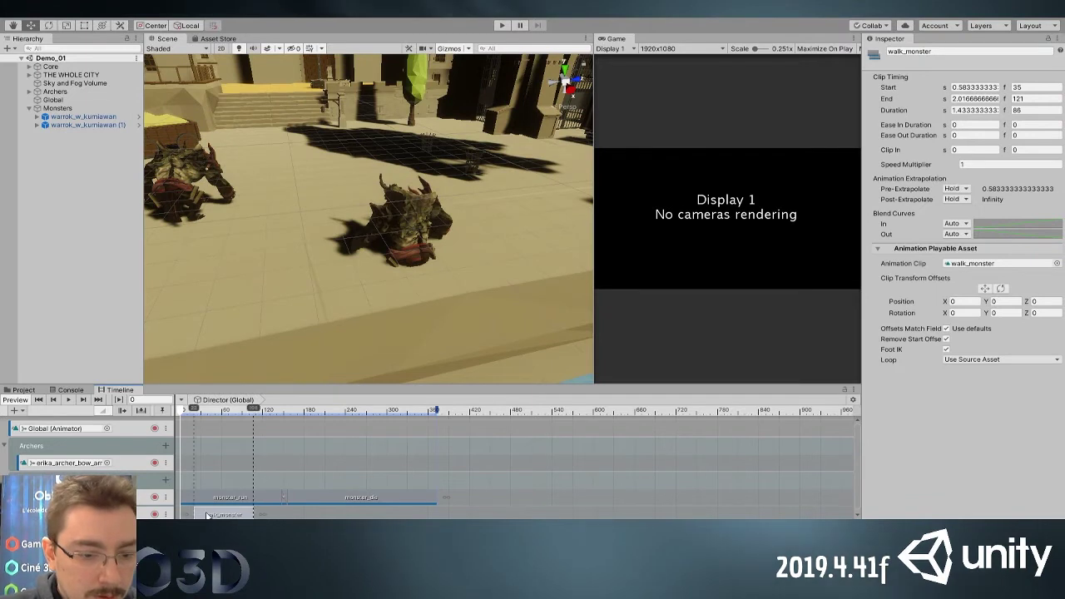
{"action": "left_click_drag", "start_coordinate": [220, 515], "coordinate": [194, 514]}
{"action": "left_click_drag", "start_coordinate": [184, 414], "coordinate": [135, 414]}
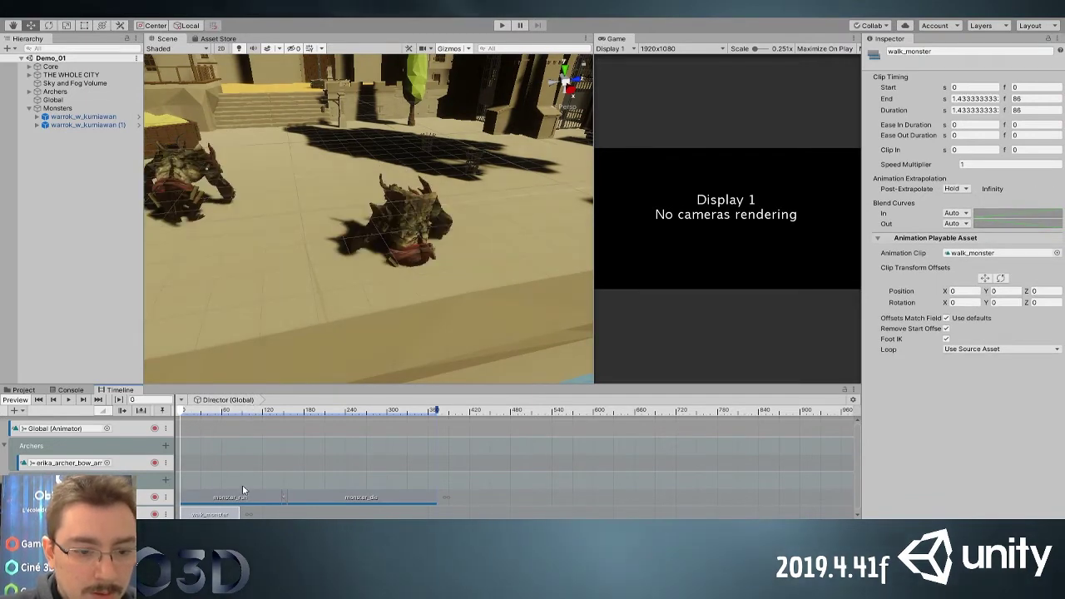
Move the walk_monster clip offset to about X 0, Y 1.39, Z -5.12 so the second monster stands on the quay
{"action": "left_click", "coordinate": [984, 279]}
{"action": "left_click_drag", "start_coordinate": [404, 247], "coordinate": [407, 226]}
{"action": "mouse_move", "coordinate": [183, 412]}
{"action": "left_mouse_down"}
{"action": "mouse_move", "coordinate": [266, 411]}
{"action": "mouse_move", "coordinate": [170, 413]}
{"action": "left_mouse_up"}
Extend the walk_monster clip to end at frame 147 and scrub the playhead to frame 157 to check the walk
{"action": "left_click_drag", "start_coordinate": [237, 513], "coordinate": [282, 514]}
{"action": "left_click_drag", "start_coordinate": [226, 412], "coordinate": [289, 418]}
{"action": "left_click_drag", "start_coordinate": [328, 320], "coordinate": [596, 326], "text": "alt"}
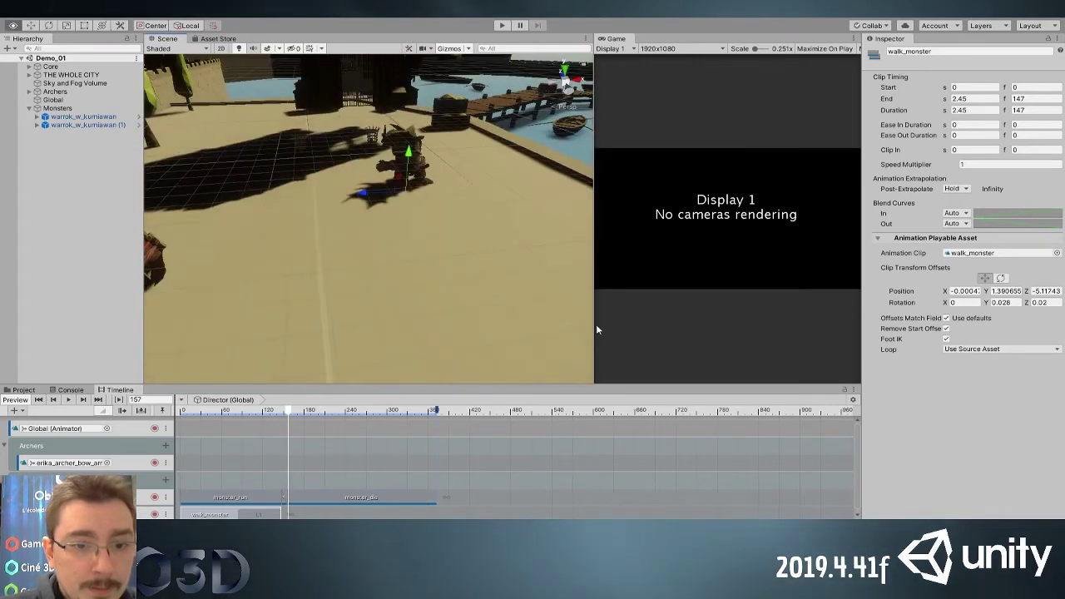
{"action": "left_click_drag", "start_coordinate": [399, 288], "coordinate": [79, 265], "text": "alt"}
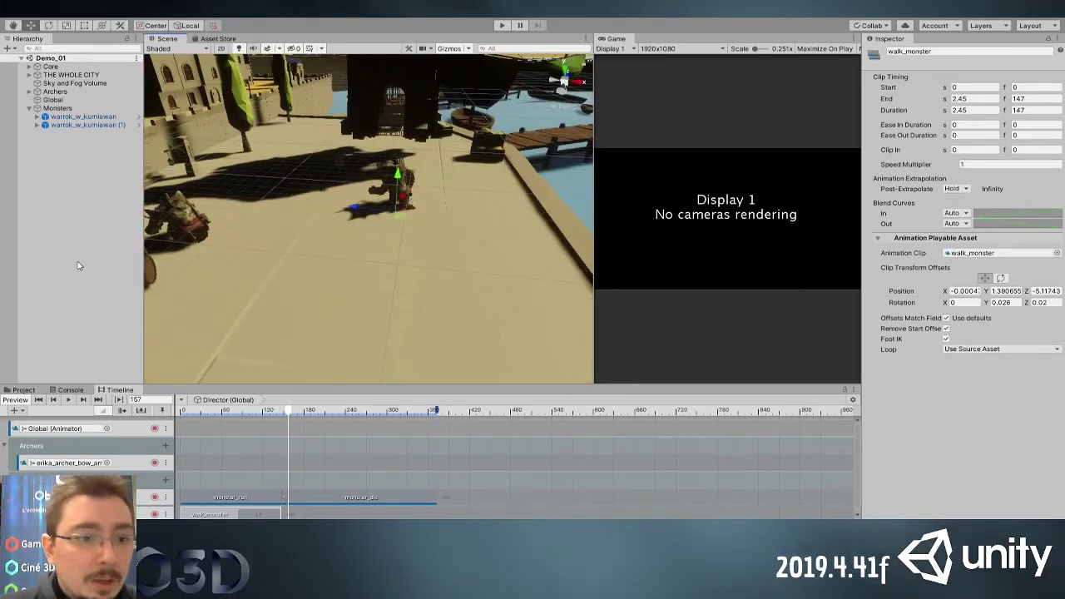
{"action": "left_click", "coordinate": [78, 265]}
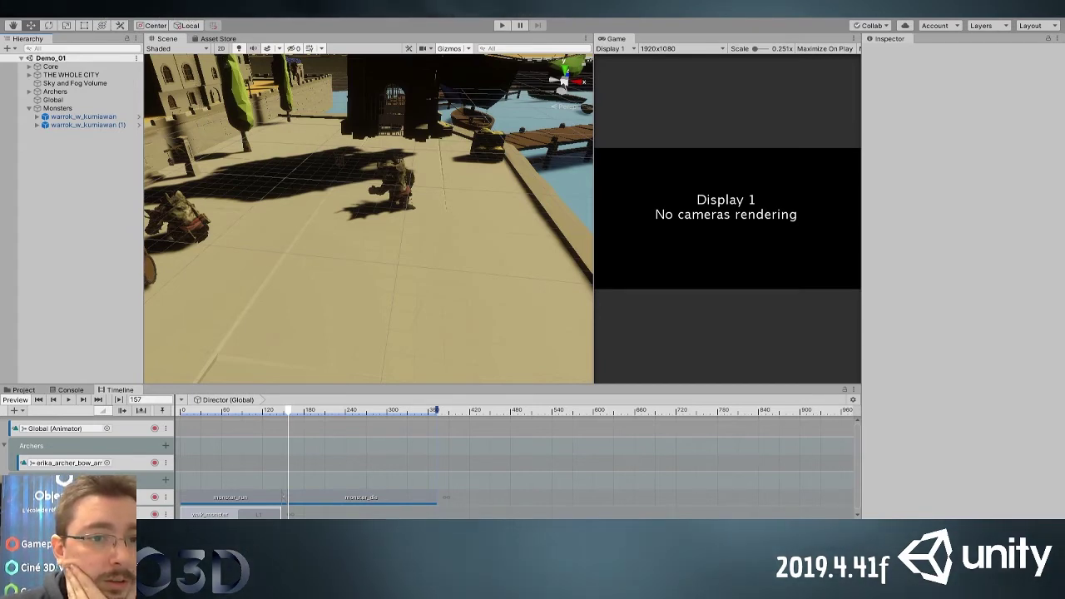
{"action": "left_click", "coordinate": [225, 40]}
{"action": "left_click", "coordinate": [170, 40]}
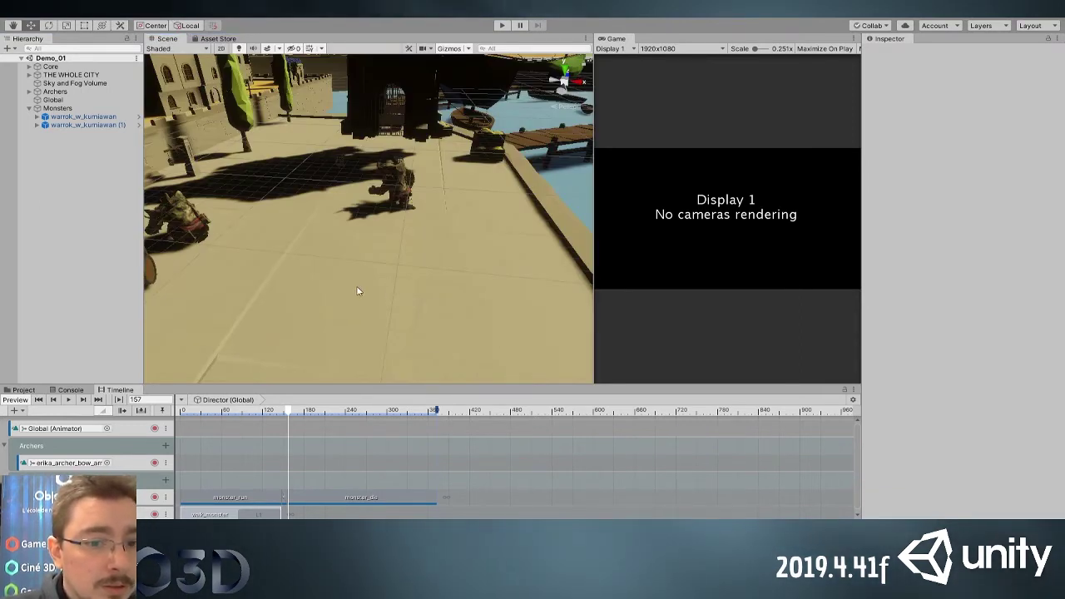
Collapse the Monsters track group, then create and select a Cinemachine virtual camera overlooking the quay
{"action": "left_click_drag", "start_coordinate": [360, 171], "coordinate": [287, 165], "text": "alt"}
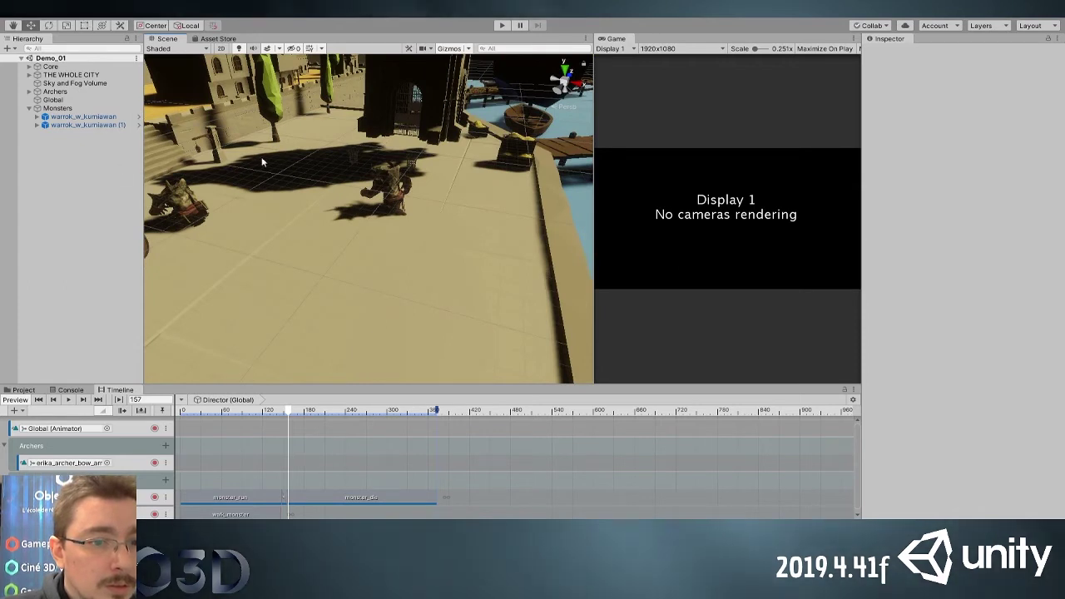
{"action": "left_click", "coordinate": [5, 480]}
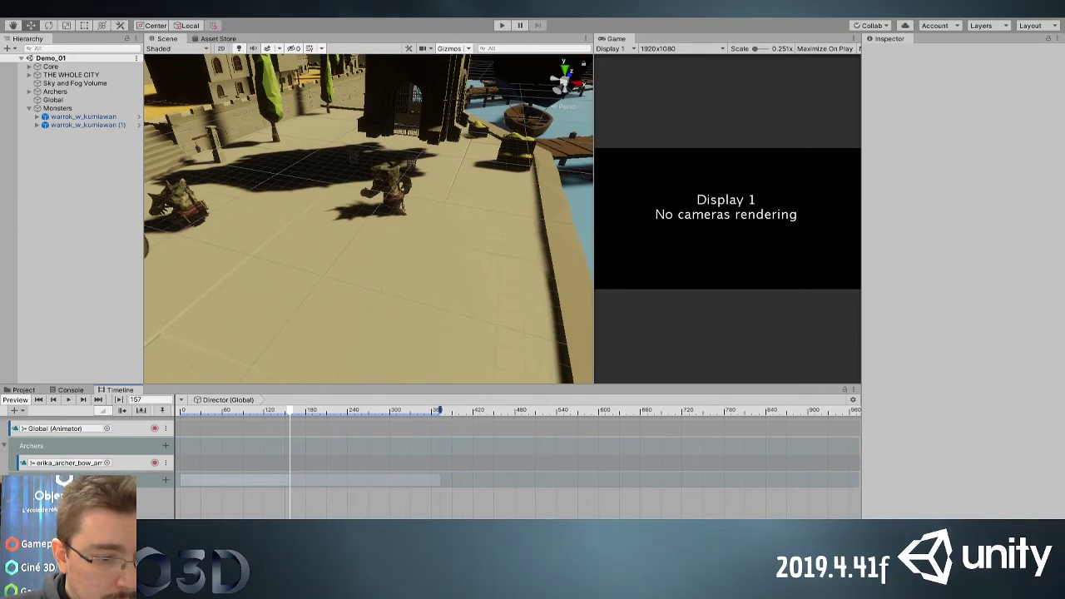
{"action": "left_click", "coordinate": [83, 497]}
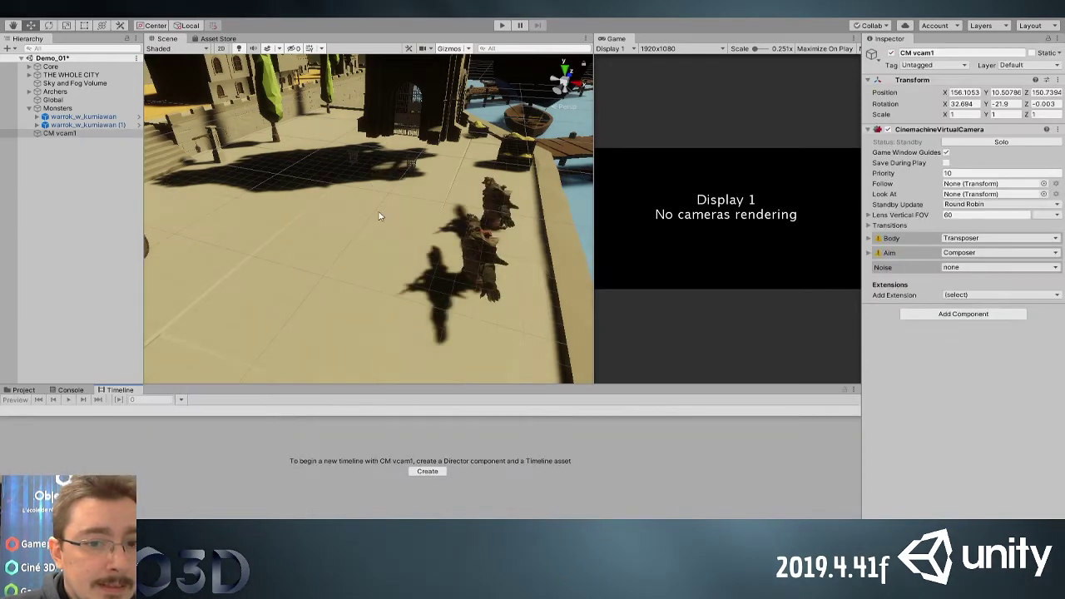
{"action": "left_click", "coordinate": [33, 133]}
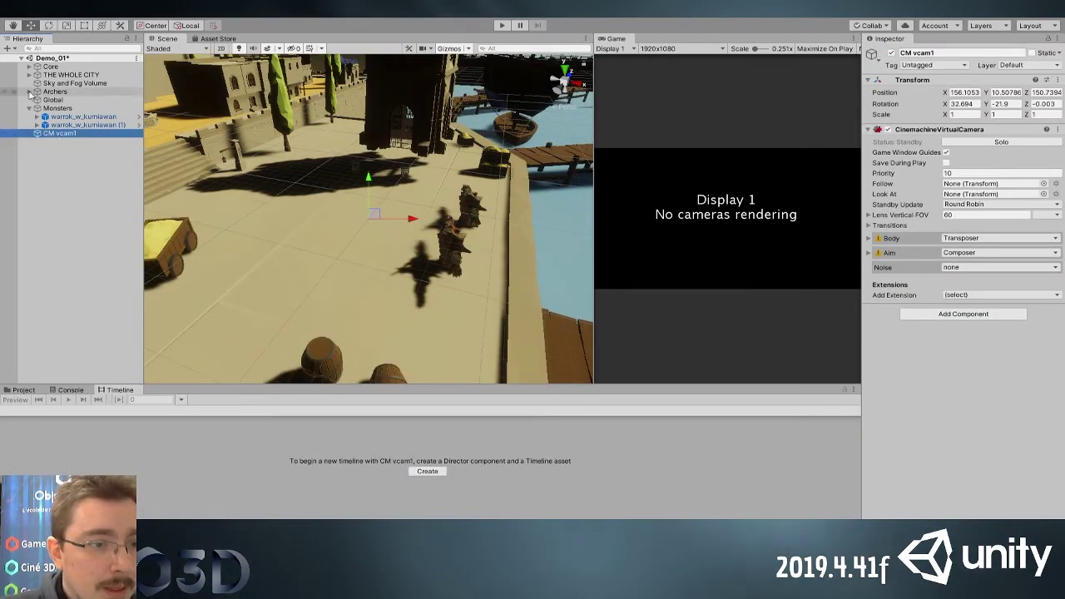
Add CM vcam1 as a shot on the Director timeline's Cinemachine track from frame 0 to 300 and return the playhead to frame 0
{"action": "left_click", "coordinate": [30, 108]}
{"action": "left_click", "coordinate": [52, 100]}
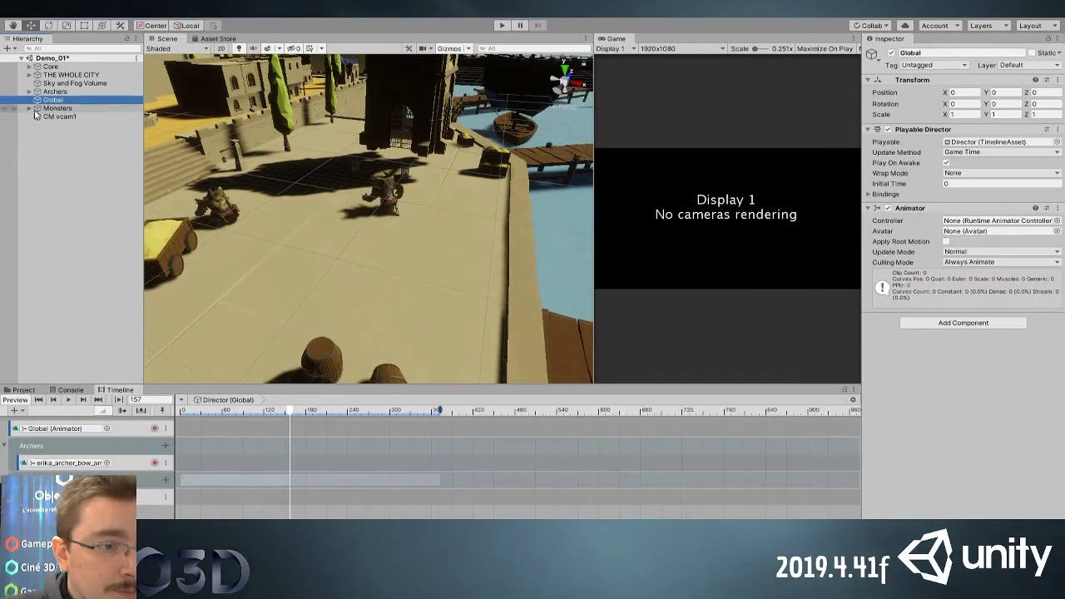
{"action": "left_click", "coordinate": [70, 116]}
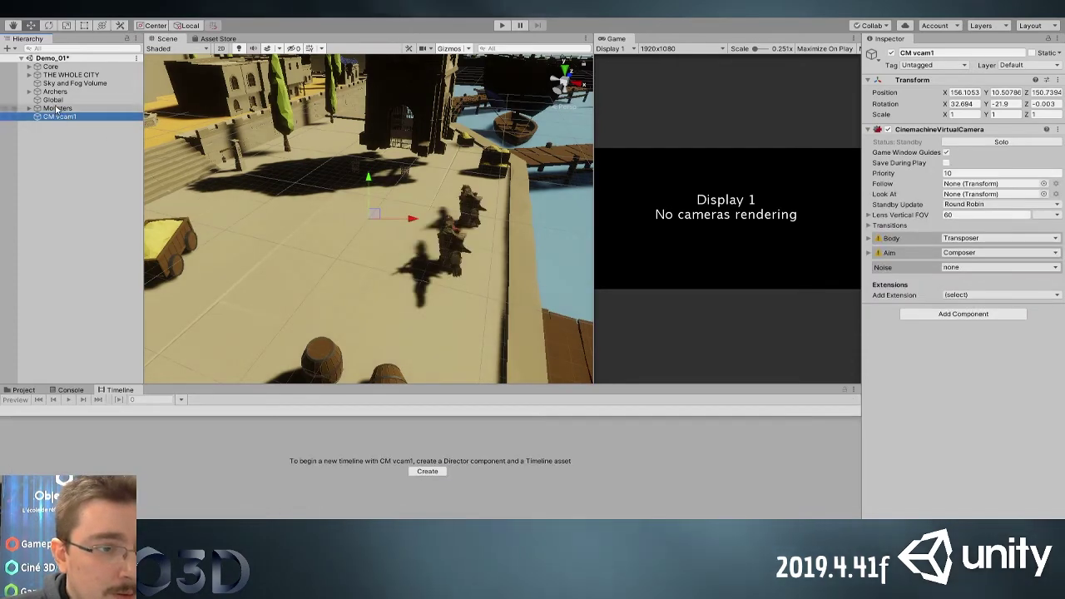
{"action": "left_click", "coordinate": [51, 100]}
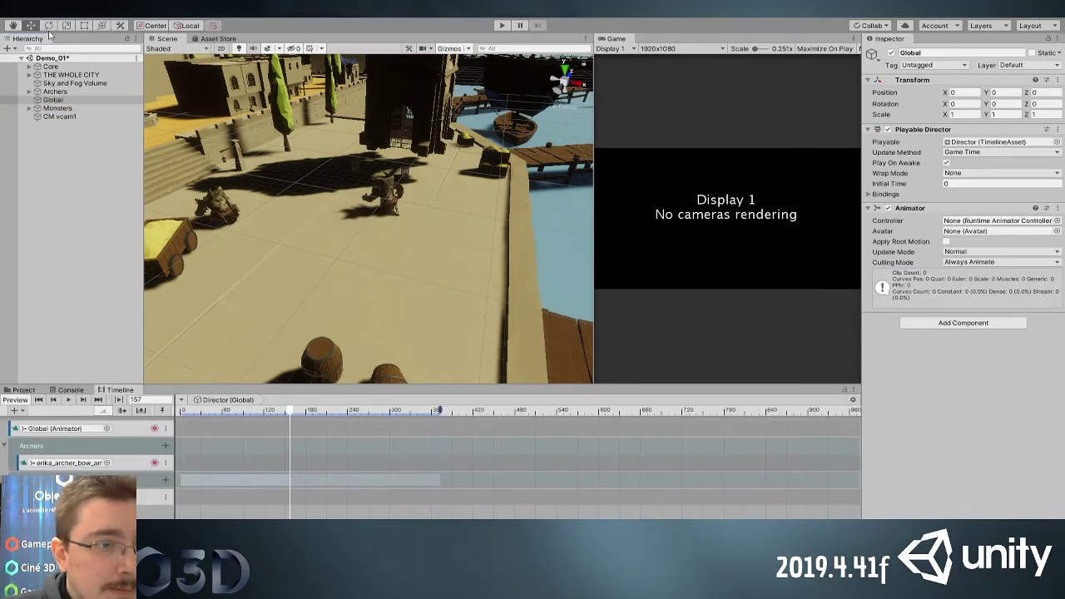
{"action": "left_click", "coordinate": [129, 497]}
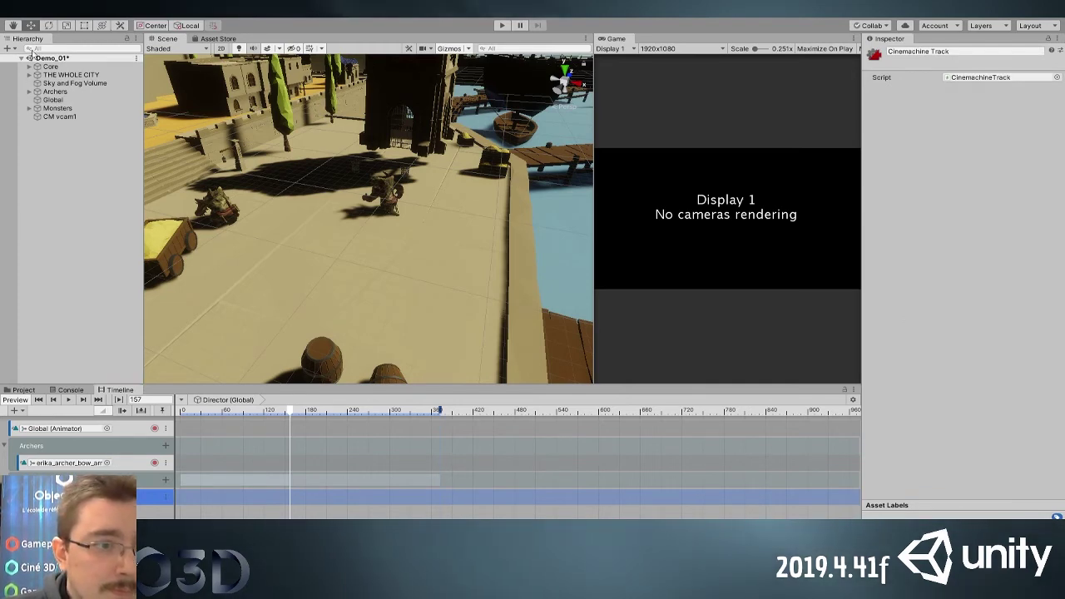
{"action": "left_click_drag", "start_coordinate": [60, 116], "coordinate": [185, 496]}
{"action": "left_click_drag", "start_coordinate": [289, 413], "coordinate": [178, 402]}
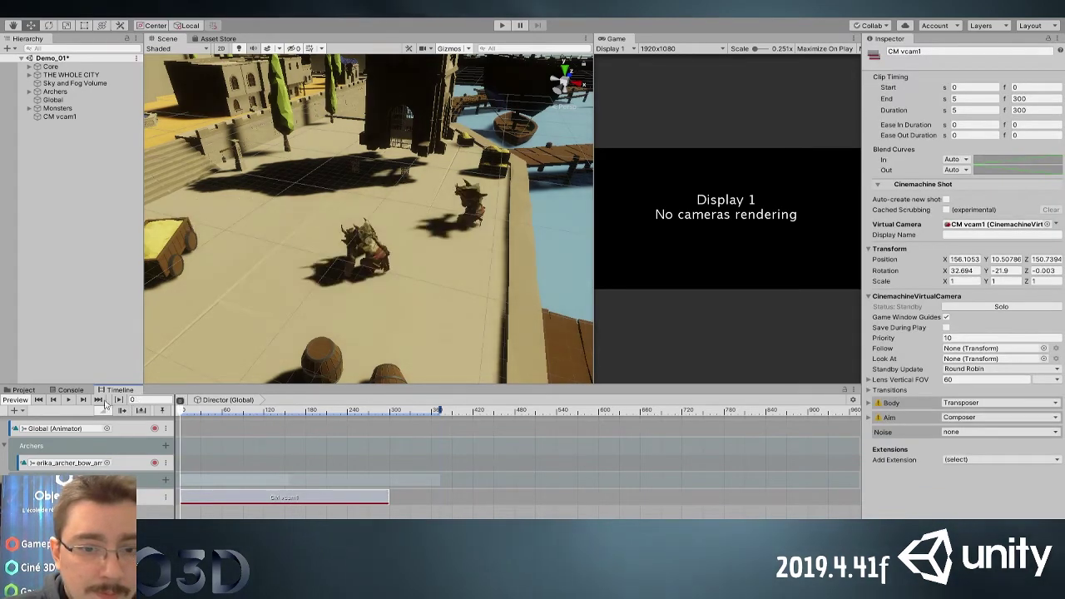
Create a new Camera in the scene and add a CinemachineBrain component to it
{"action": "left_click", "coordinate": [63, 118]}
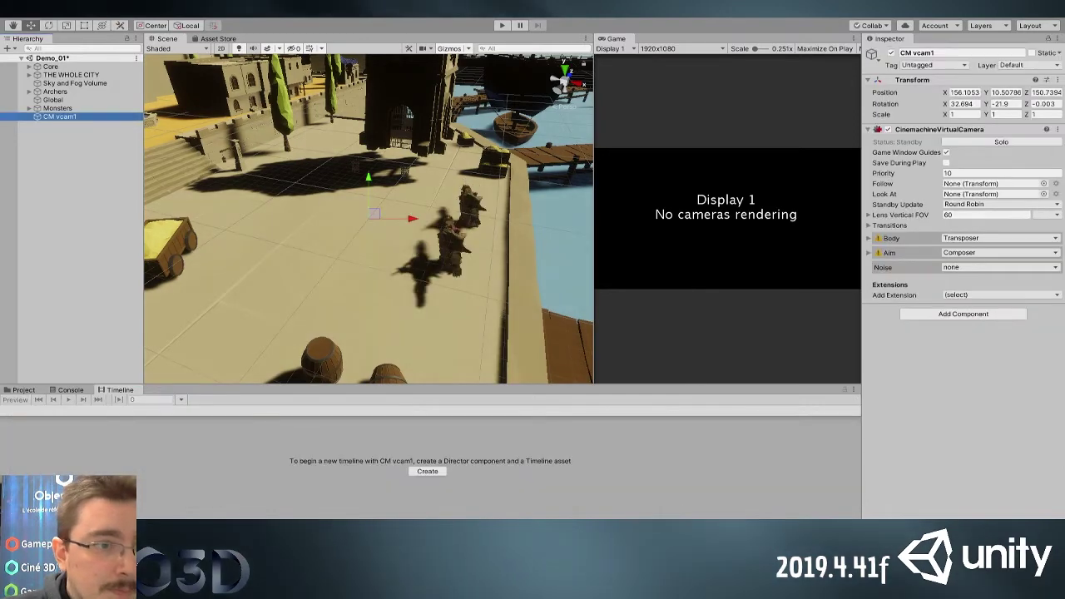
{"action": "left_click", "coordinate": [103, 173]}
{"action": "left_click_drag", "start_coordinate": [383, 224], "coordinate": [521, 247]}
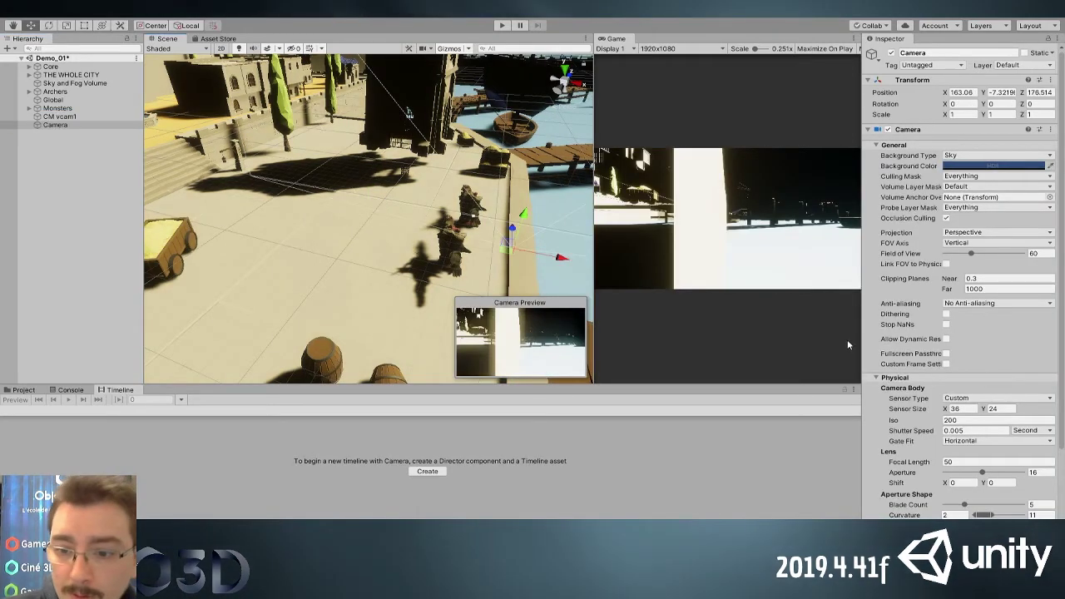
{"action": "scroll", "coordinate": [898, 416], "scroll_direction": "down", "scroll_amount": 5}
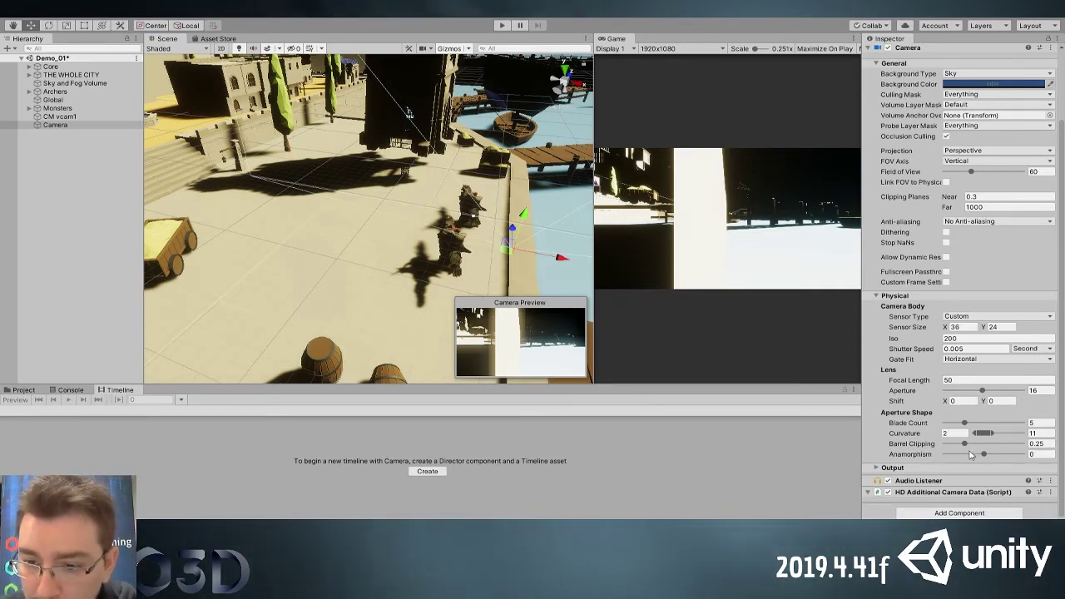
{"action": "key", "text": "Return"}
{"action": "scroll", "coordinate": [952, 463], "scroll_direction": "down", "scroll_amount": 5}
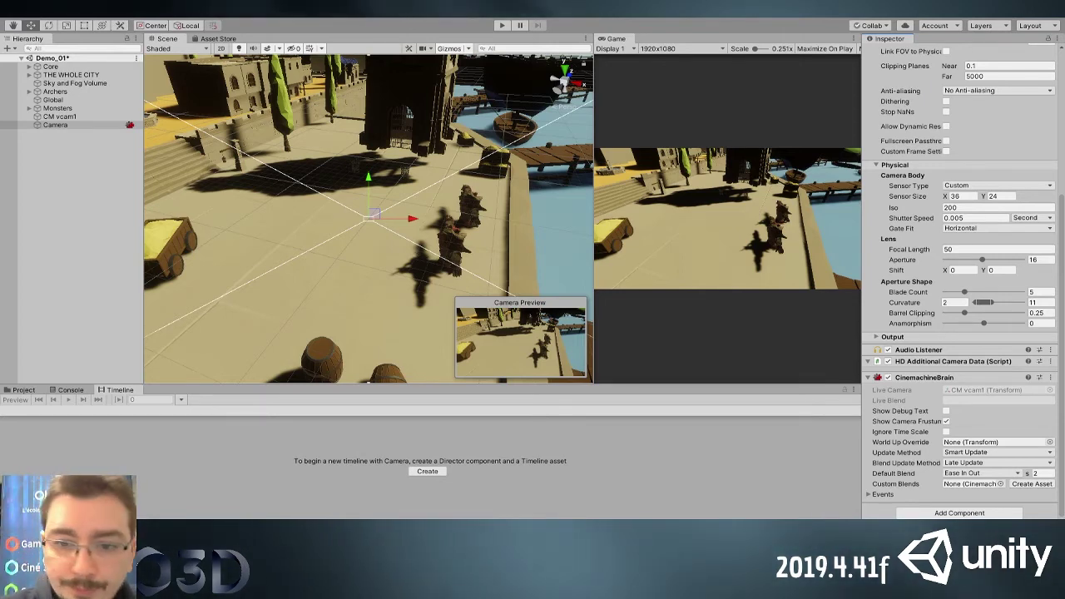
Delete the new Camera, check CM vcam1 and undo the deletion
{"action": "left_click", "coordinate": [60, 116]}
{"action": "left_click", "coordinate": [70, 126]}
{"action": "left_click", "coordinate": [69, 118]}
{"action": "left_click", "coordinate": [70, 126]}
{"action": "key", "text": "Delete"}
{"action": "left_click", "coordinate": [71, 118]}
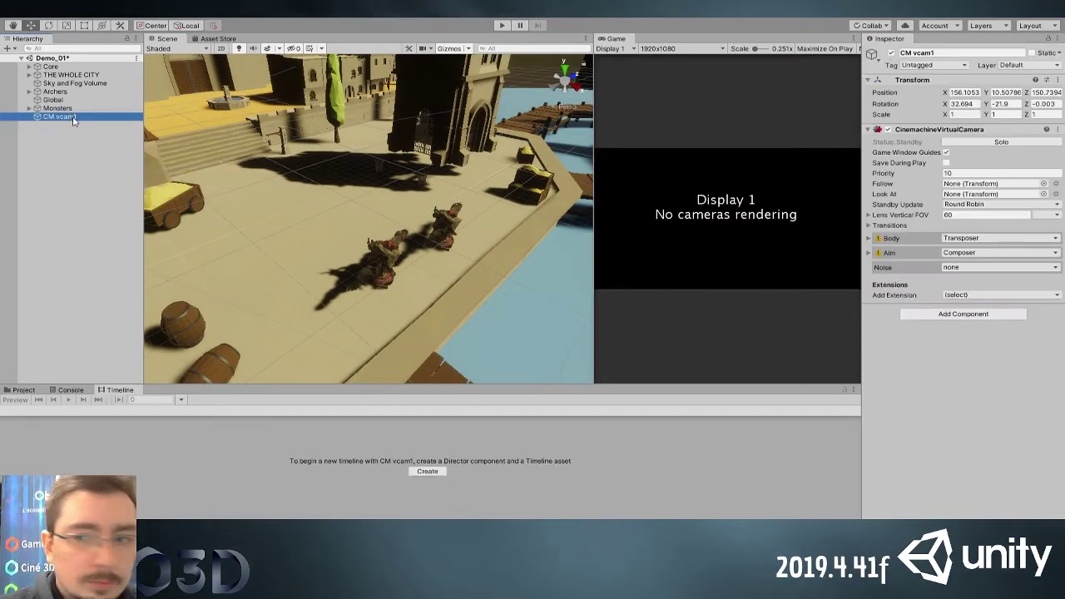
{"action": "key", "text": "ctrl+z"}
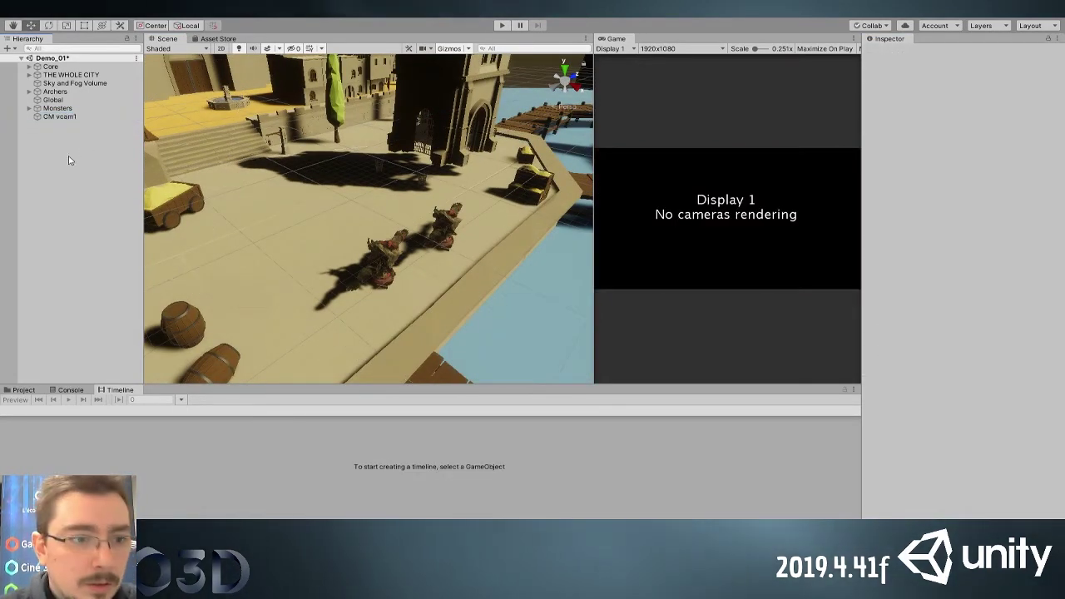
{"action": "key", "text": "ctrl+z"}
Review the Camera's CinemachineBrain settings and remove that component from the Camera
{"action": "scroll", "coordinate": [878, 300], "scroll_direction": "down", "scroll_amount": 5}
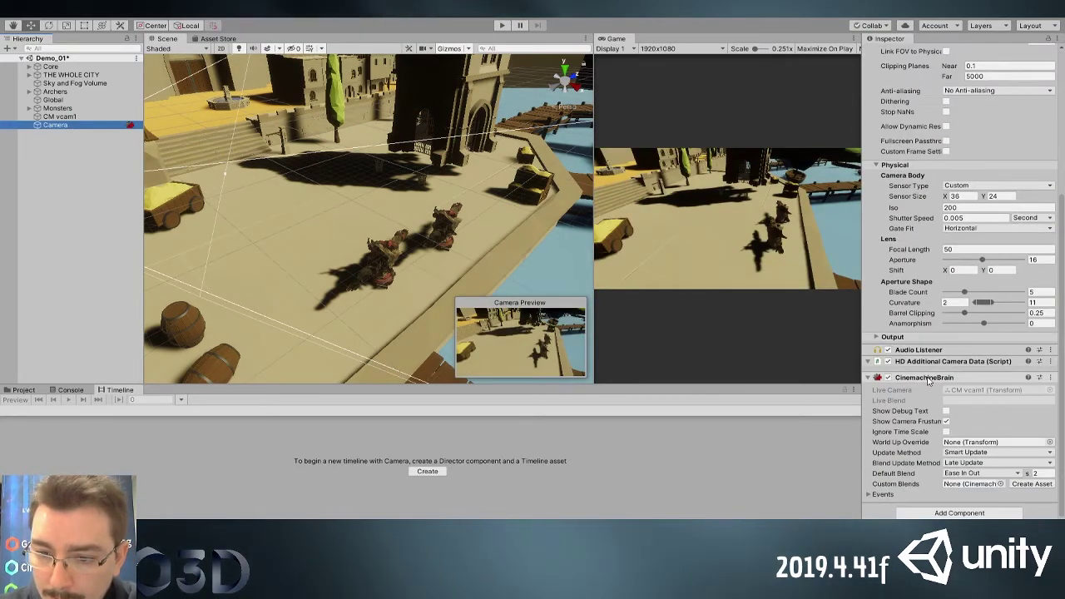
{"action": "scroll", "coordinate": [948, 402], "scroll_direction": "up", "scroll_amount": 5}
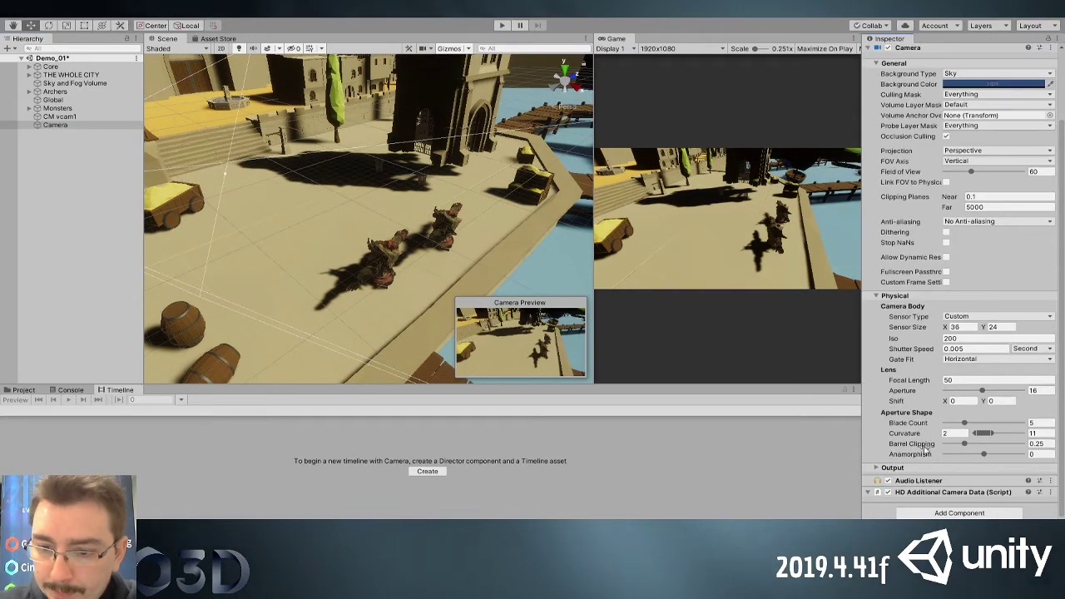
{"action": "left_click", "coordinate": [60, 118]}
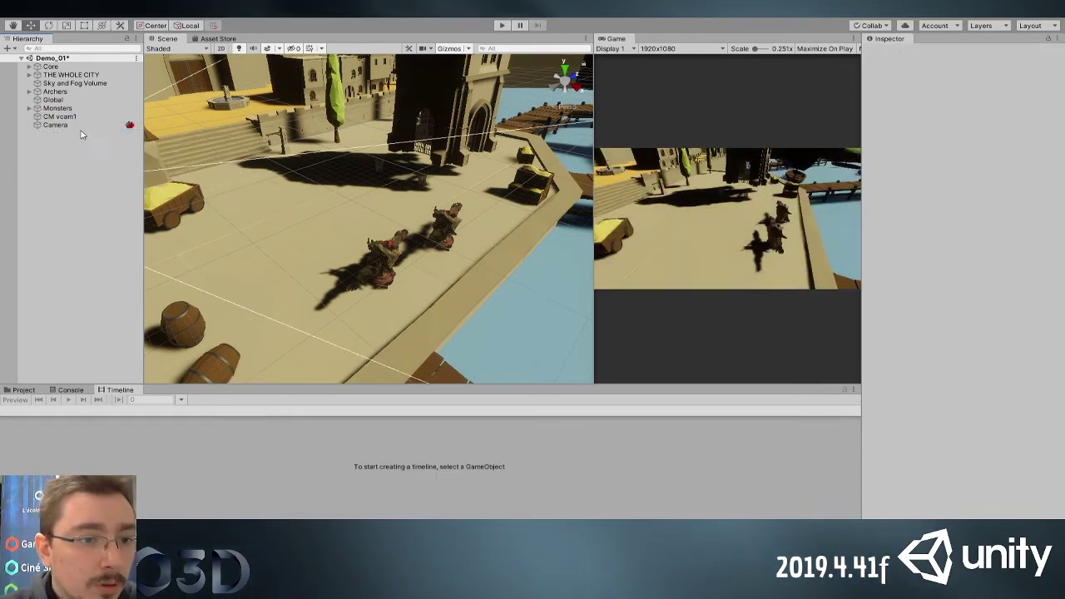
{"action": "left_click", "coordinate": [55, 125]}
{"action": "scroll", "coordinate": [949, 402], "scroll_direction": "down", "scroll_amount": 5}
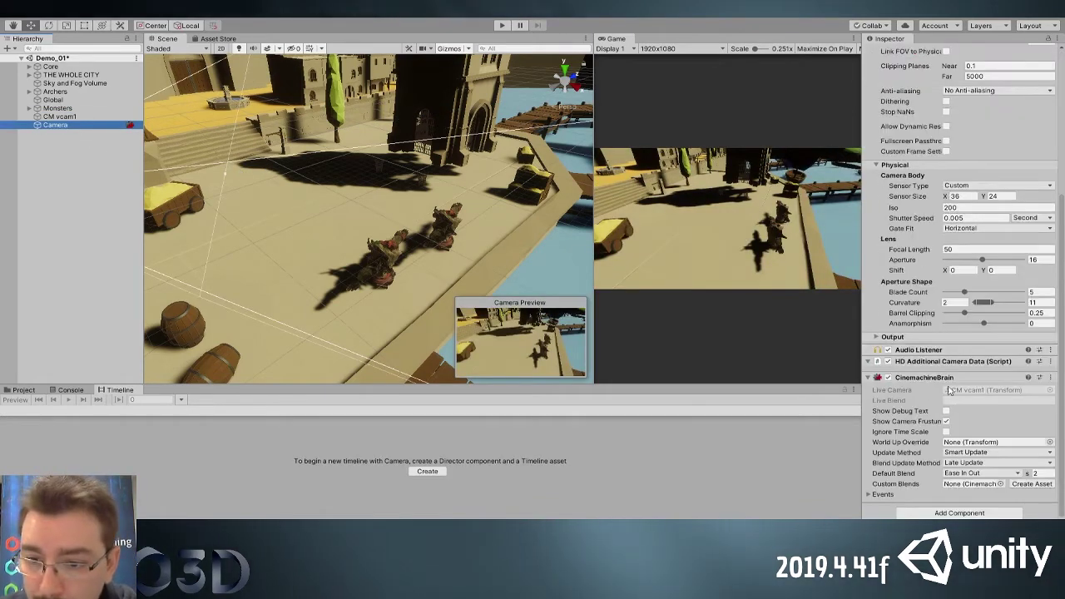
{"action": "left_click", "coordinate": [954, 407]}
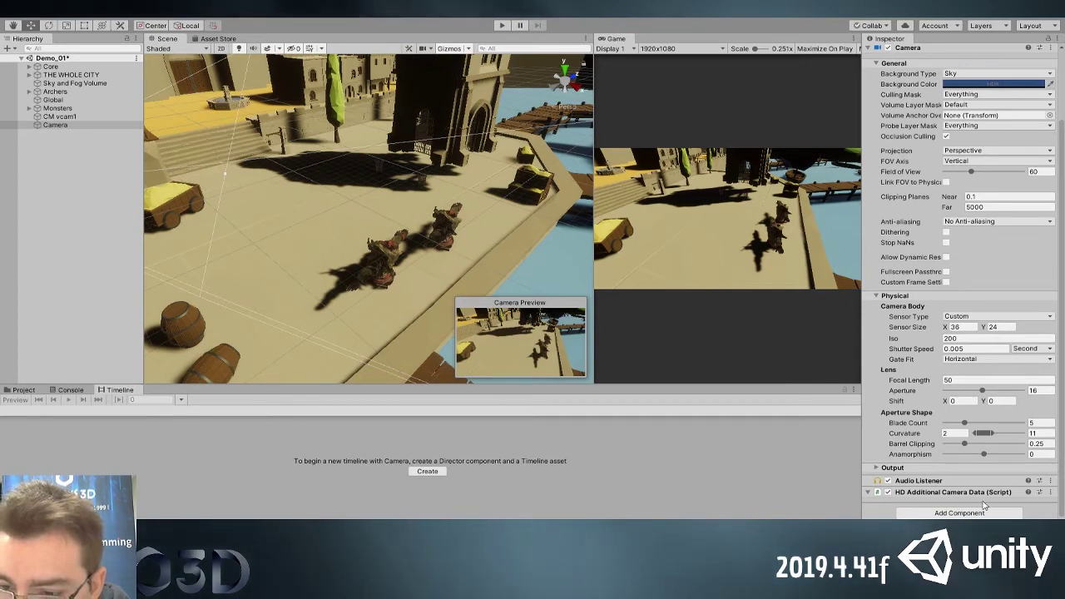
Add a CinemachineStateDrivenCamera component to the Camera and remove it again
{"action": "left_click", "coordinate": [985, 513]}
{"action": "scroll", "coordinate": [972, 480], "scroll_direction": "down", "scroll_amount": 9}
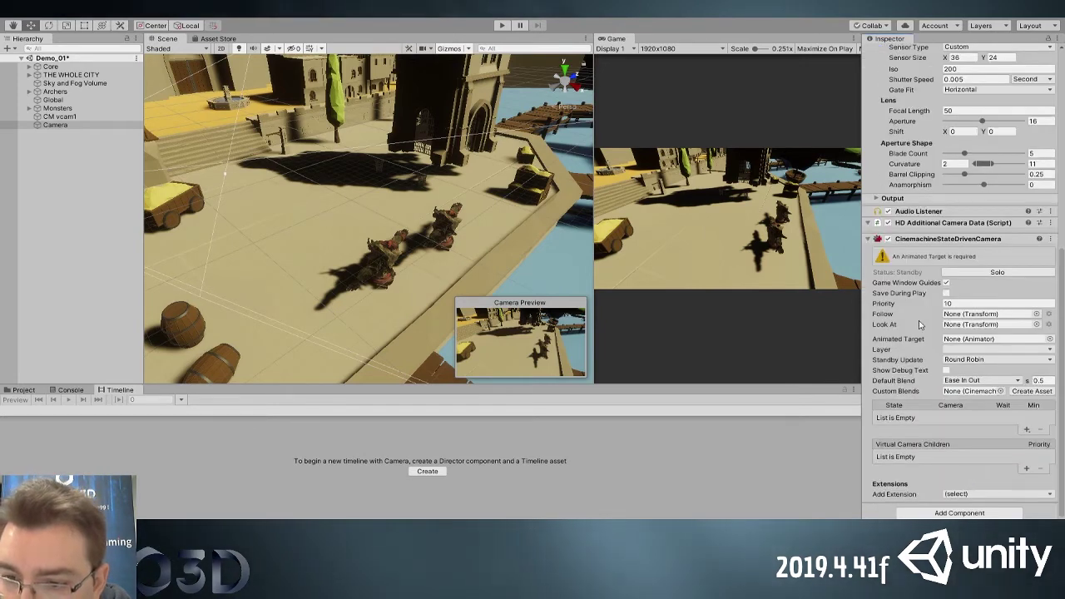
{"action": "right_click", "coordinate": [919, 239]}
{"action": "left_click", "coordinate": [944, 265]}
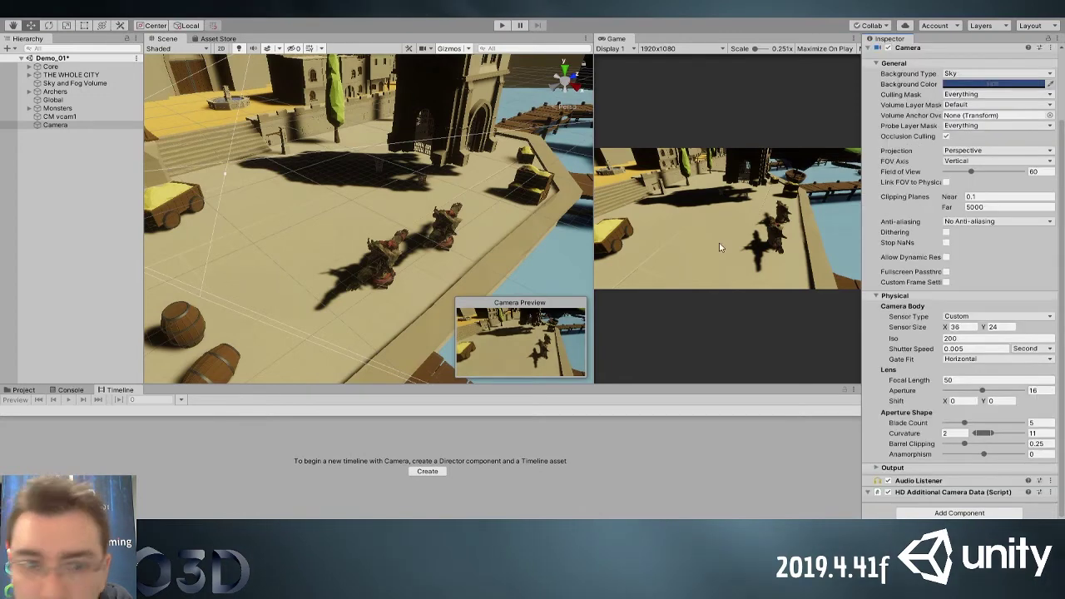
Move CM vcam1 to about X 158.77, Y 6, Z 159.37 above the quay
{"action": "left_click", "coordinate": [68, 119]}
{"action": "scroll", "coordinate": [350, 219], "scroll_direction": "down", "scroll_amount": 5}
{"action": "left_click_drag", "start_coordinate": [264, 216], "coordinate": [369, 234]}
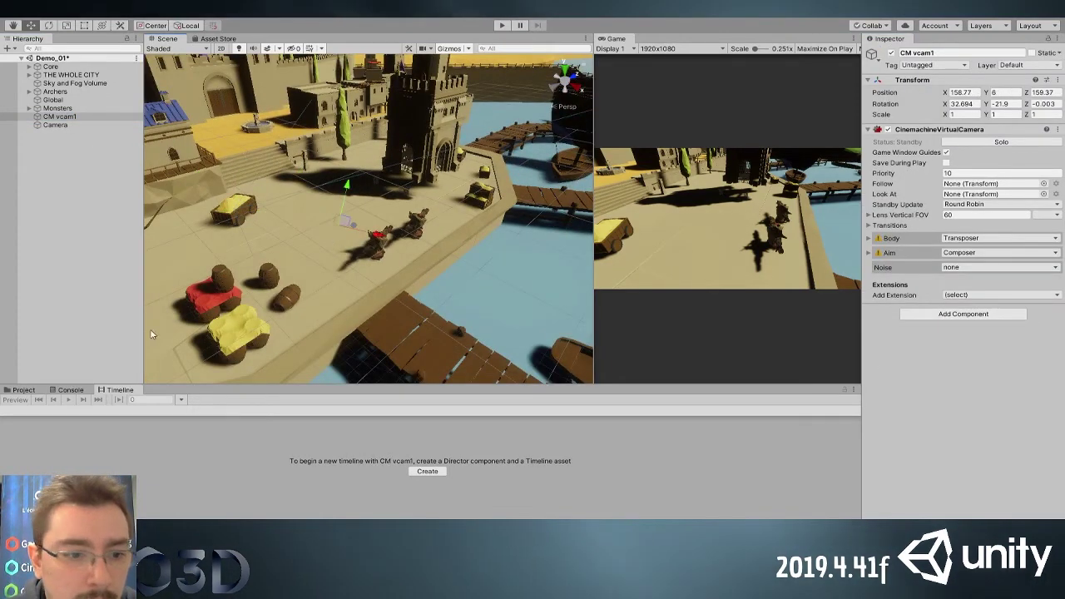
Delete the Cinemachine track with its CM vcam1 shot from Global's Director timeline
{"action": "left_click", "coordinate": [71, 390]}
{"action": "left_click", "coordinate": [52, 99]}
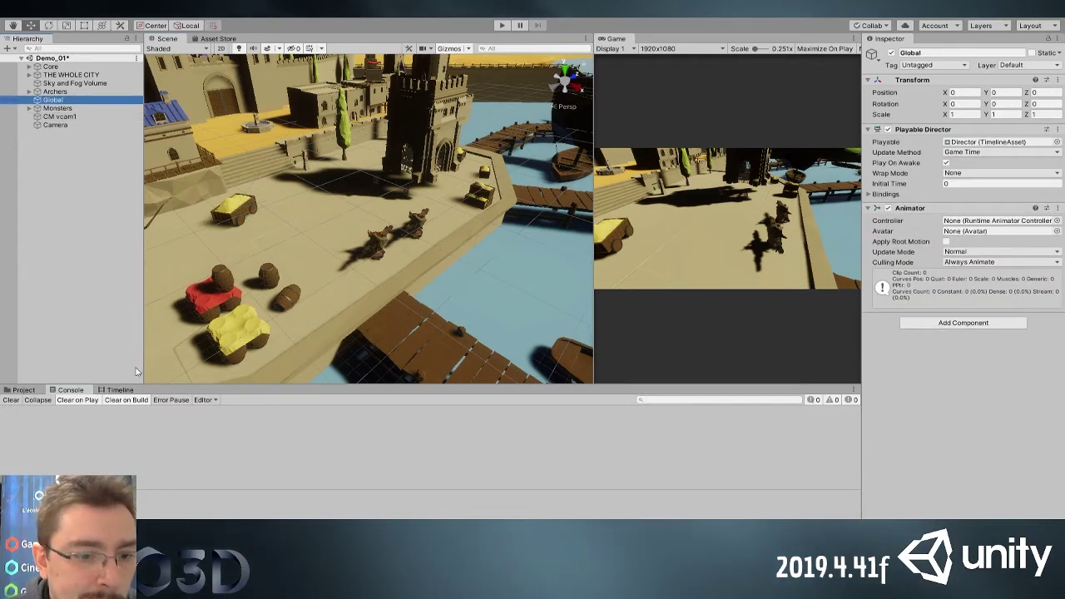
{"action": "left_click", "coordinate": [118, 389]}
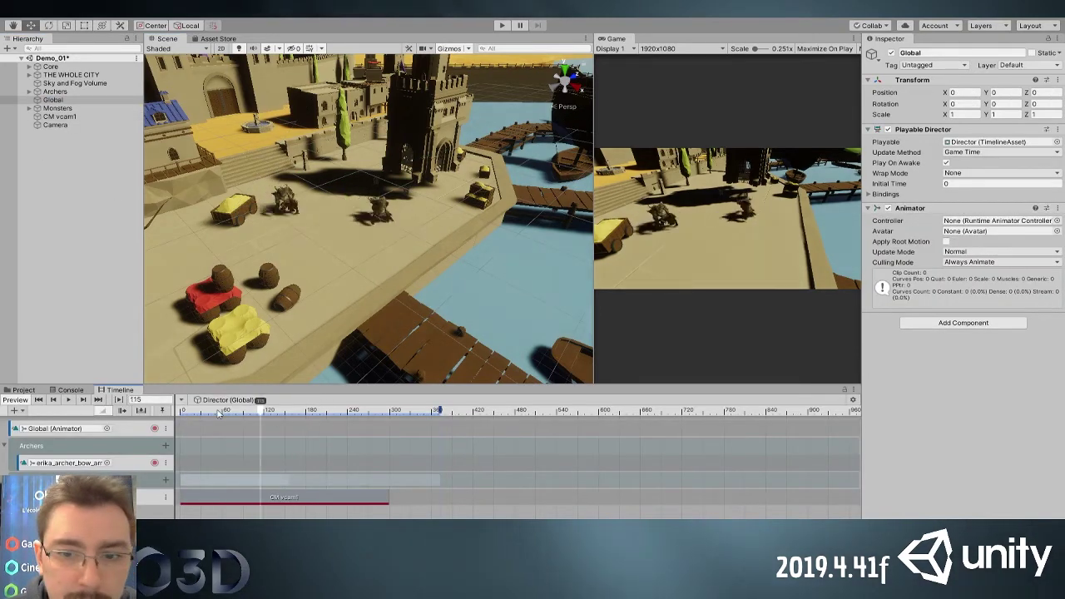
{"action": "left_click", "coordinate": [198, 502]}
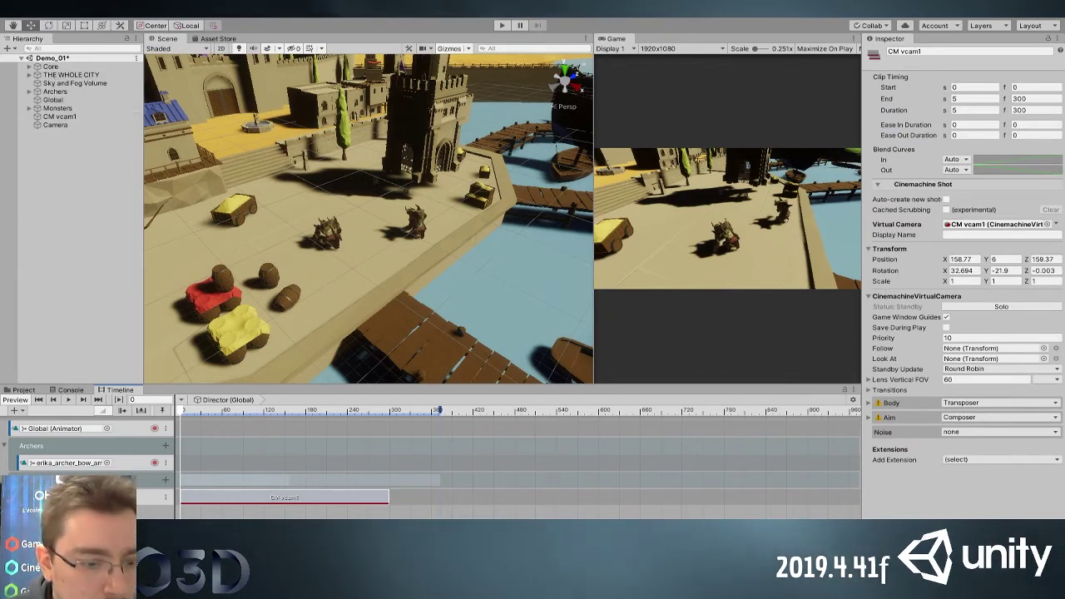
{"action": "left_click", "coordinate": [141, 497]}
{"action": "key", "text": "Delete"}
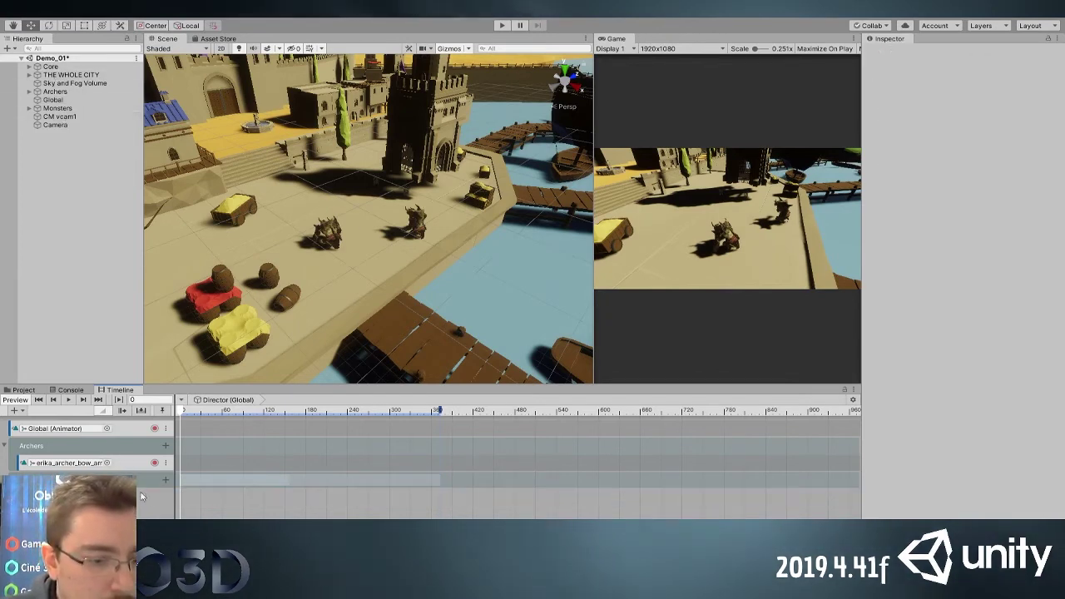
Delete the empty Animation Track (2) from the Monsters group and collapse the Monsters and Archers track groups
{"action": "left_click", "coordinate": [198, 407]}
{"action": "scroll", "coordinate": [194, 450], "scroll_direction": "down", "scroll_amount": 5}
{"action": "scroll", "coordinate": [125, 491], "scroll_direction": "down", "scroll_amount": 3}
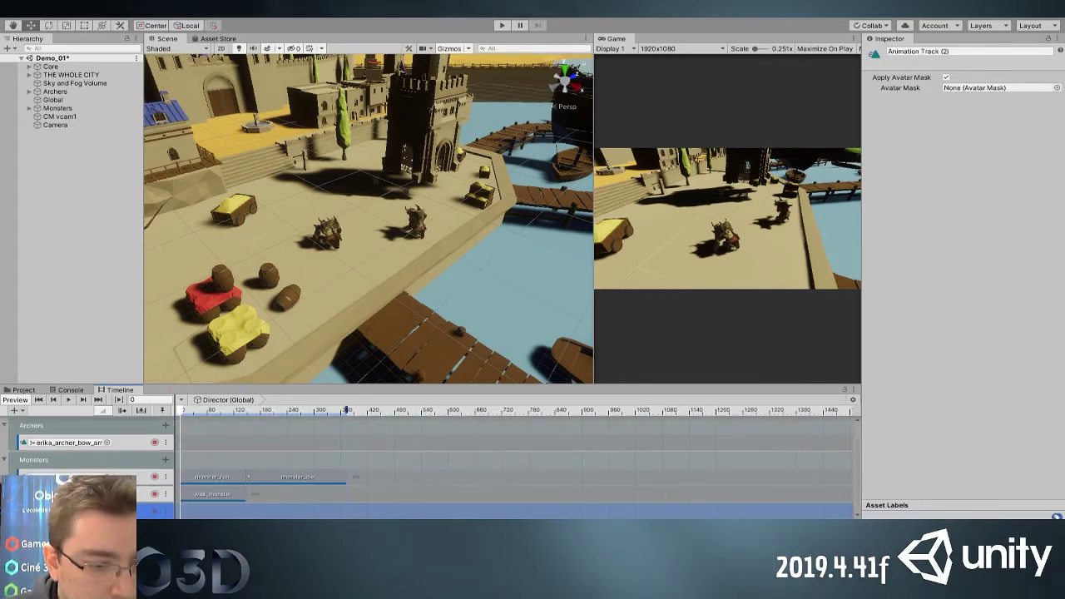
{"action": "key", "text": "Delete"}
{"action": "left_click", "coordinate": [4, 479]}
{"action": "left_click", "coordinate": [4, 445]}
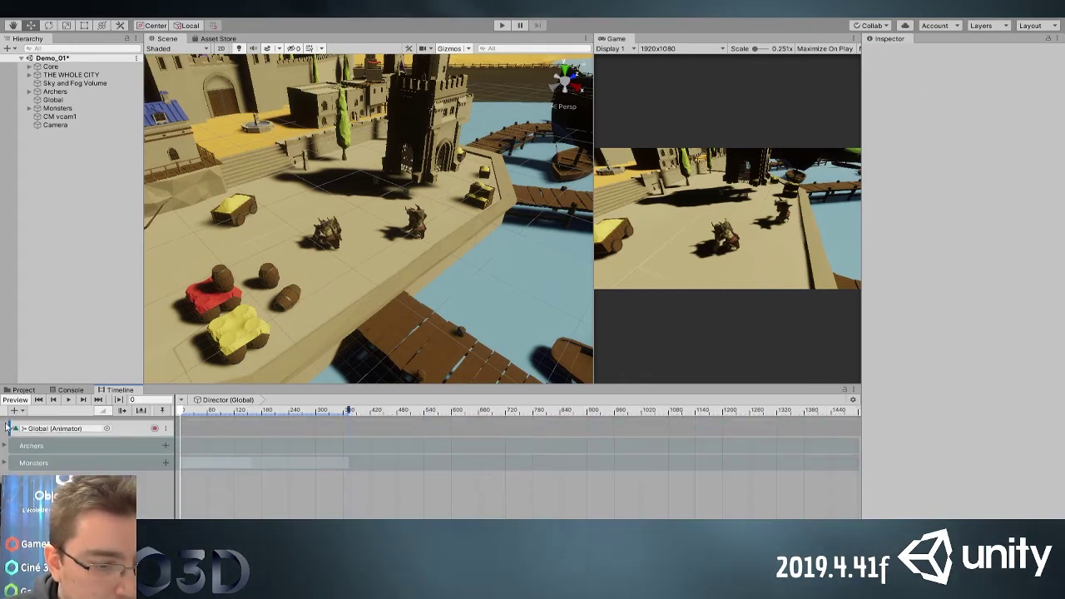
Add a track group named Cameras to the Director timeline
{"action": "left_click", "coordinate": [25, 413]}
{"action": "left_click", "coordinate": [37, 425]}
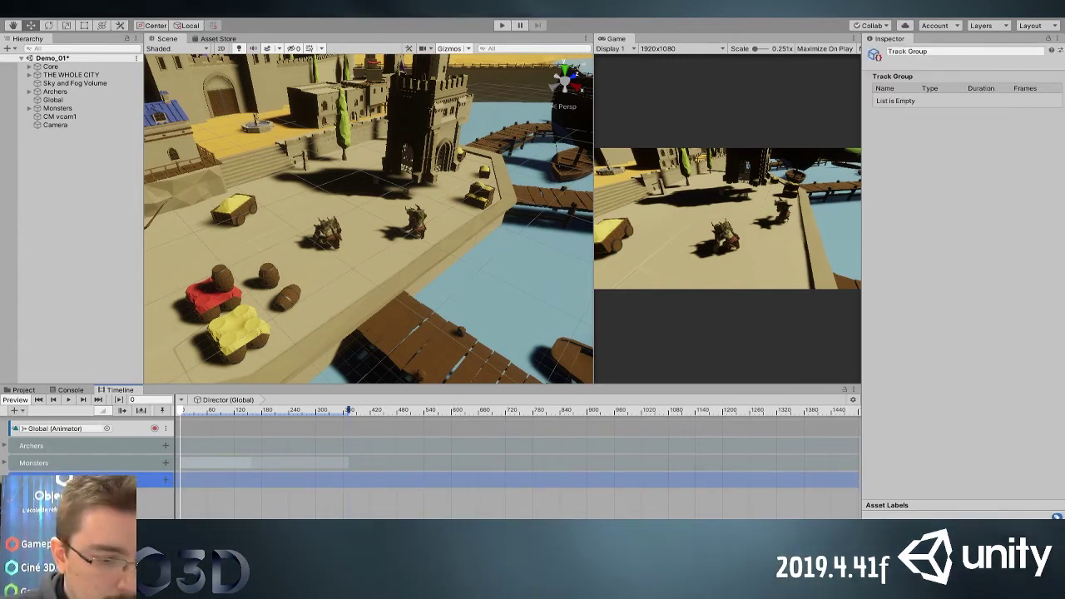
{"action": "type", "text": "Cameras"}
{"action": "key", "text": "Return"}
Add an animation track for CM vcam1 inside the Cameras group and start recording on it
{"action": "left_click_drag", "start_coordinate": [60, 117], "coordinate": [96, 482]}
{"action": "left_click", "coordinate": [139, 443]}
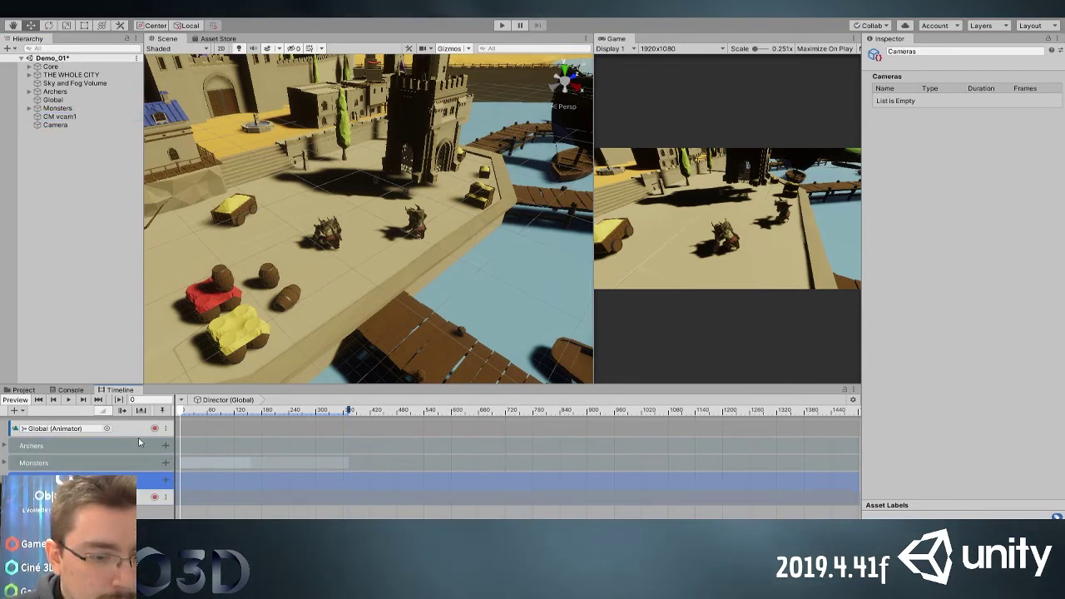
{"action": "left_click", "coordinate": [154, 497]}
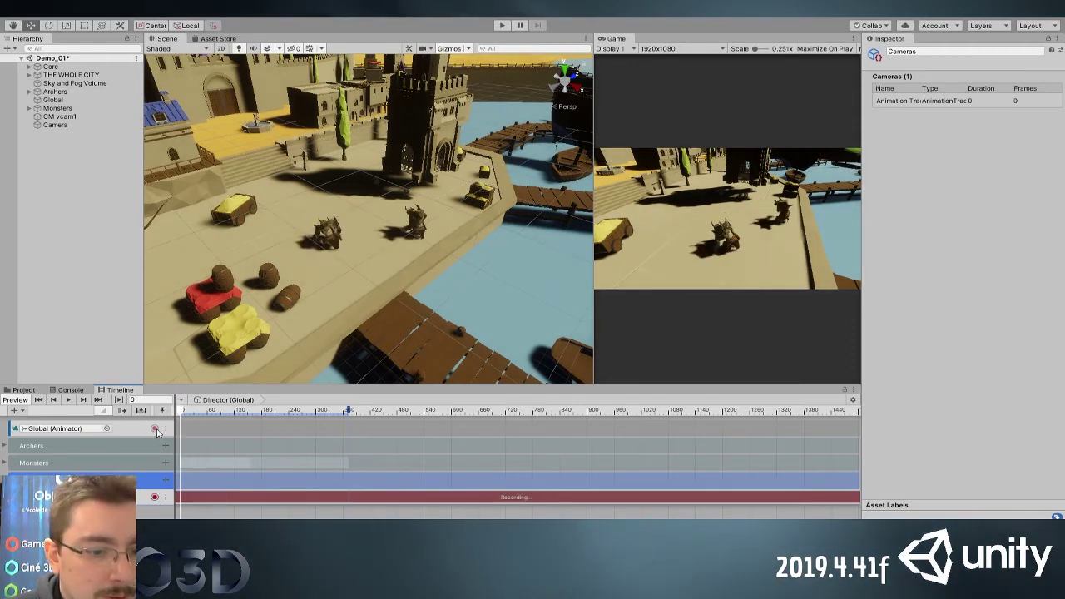
Set both the Follow and Look At targets of CM vcam1 to the warrok_w_kurniawan monster at frame 0
{"action": "left_click", "coordinate": [55, 125]}
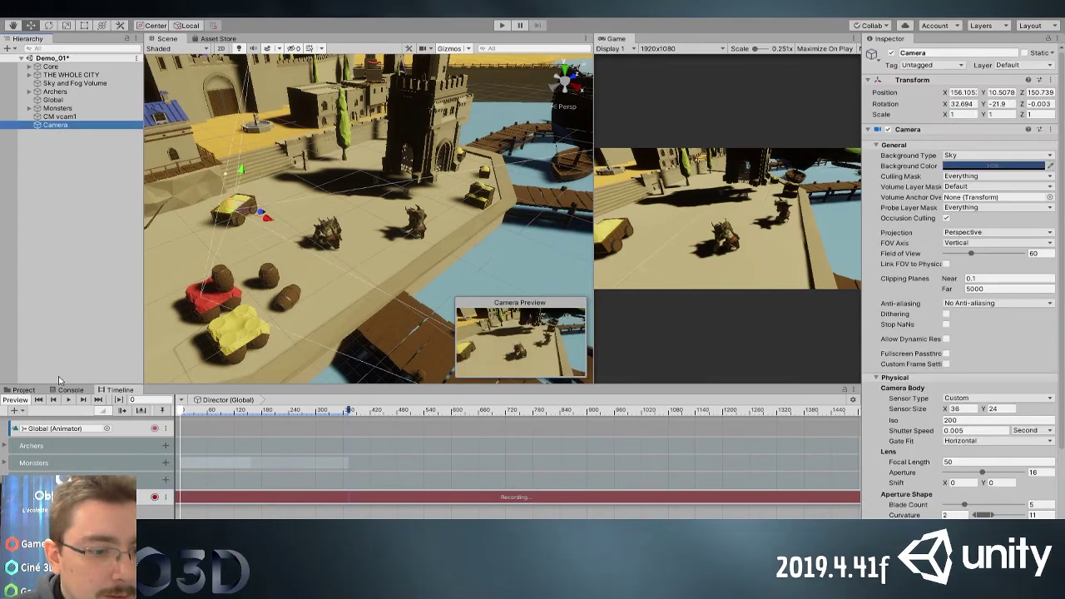
{"action": "left_click", "coordinate": [59, 117]}
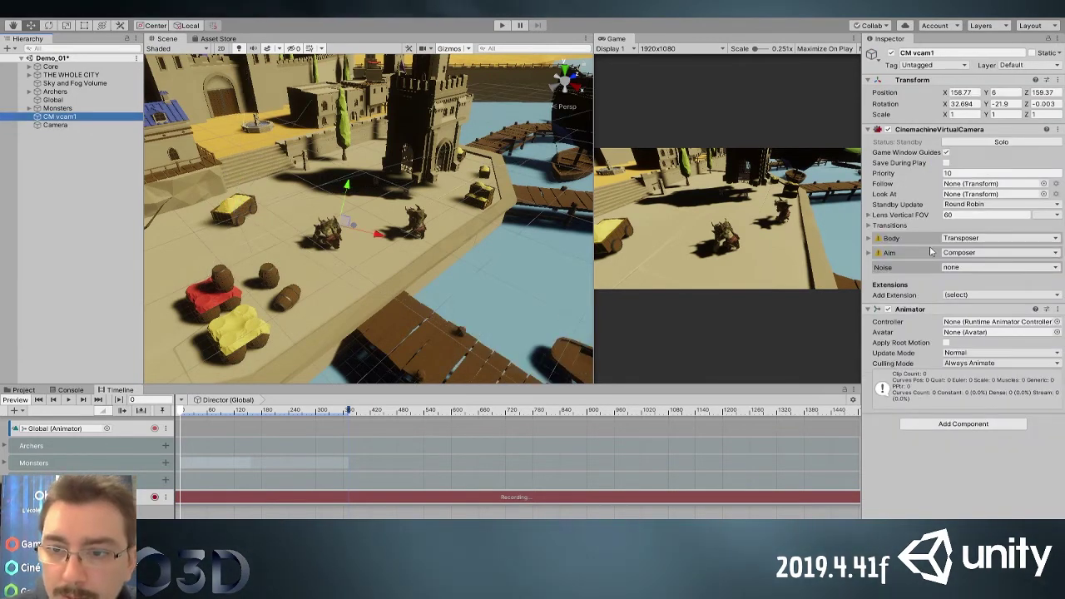
{"action": "left_click", "coordinate": [990, 183]}
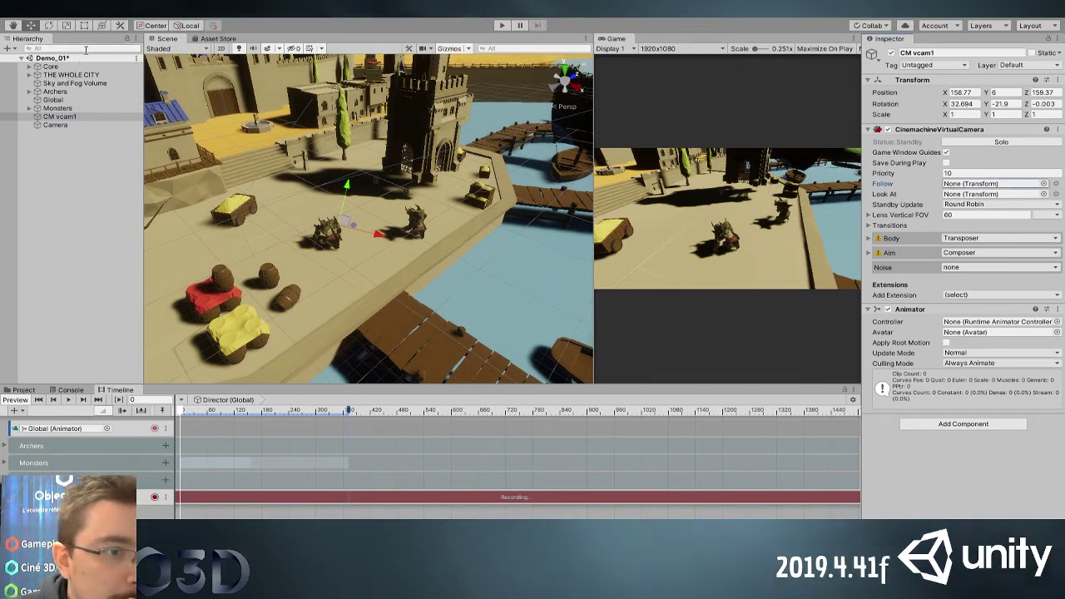
{"action": "left_click", "coordinate": [29, 108]}
{"action": "left_click_drag", "start_coordinate": [49, 116], "coordinate": [973, 184]}
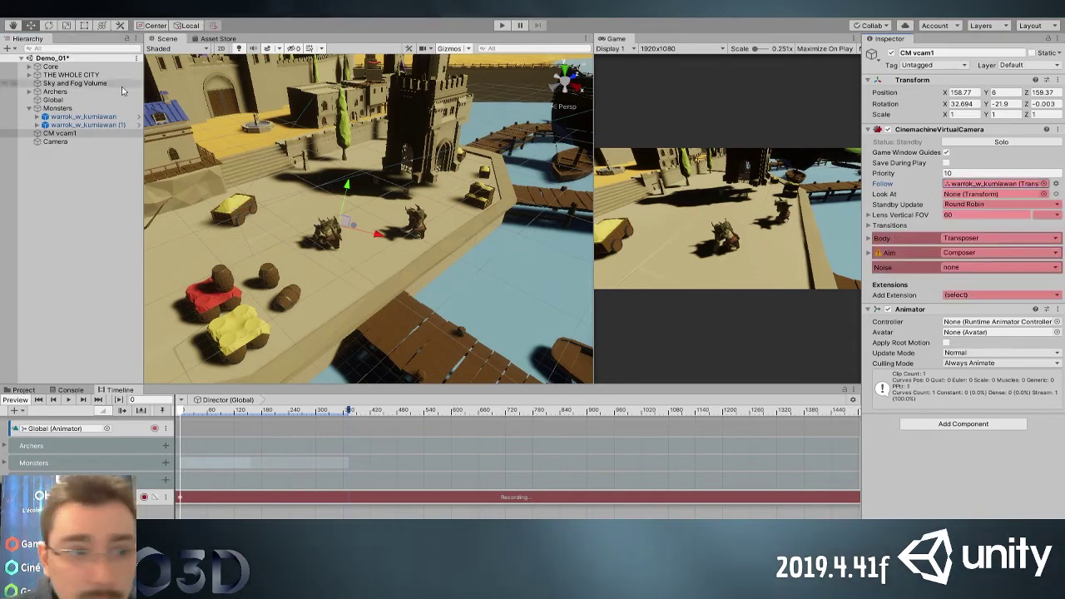
{"action": "left_click_drag", "start_coordinate": [71, 122], "coordinate": [990, 194]}
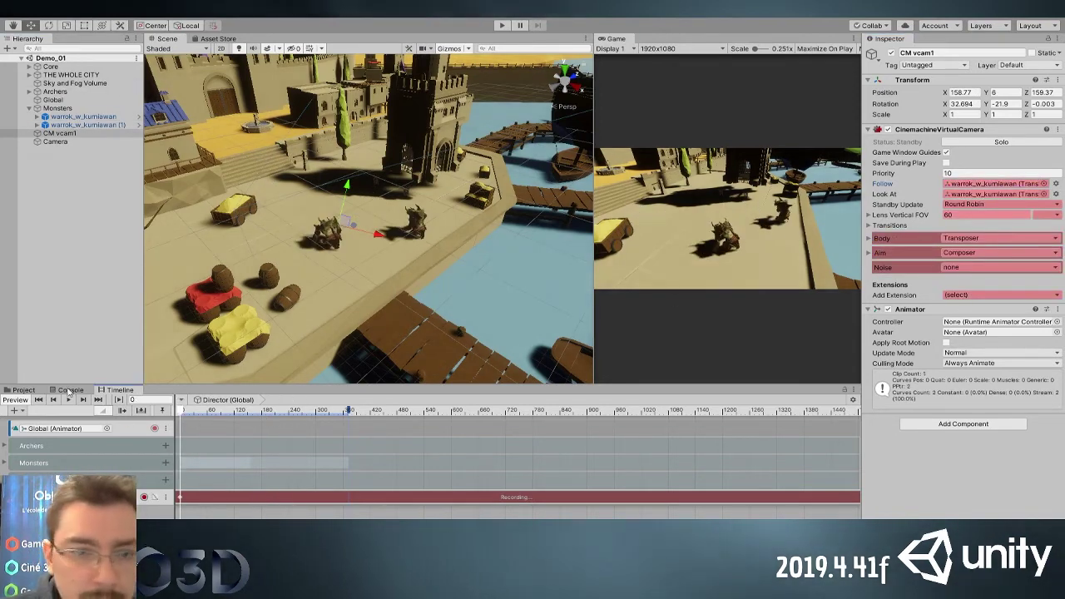
Add a CinemachineBrain component to the Camera object
{"action": "left_click", "coordinate": [44, 156]}
{"action": "left_click", "coordinate": [52, 141]}
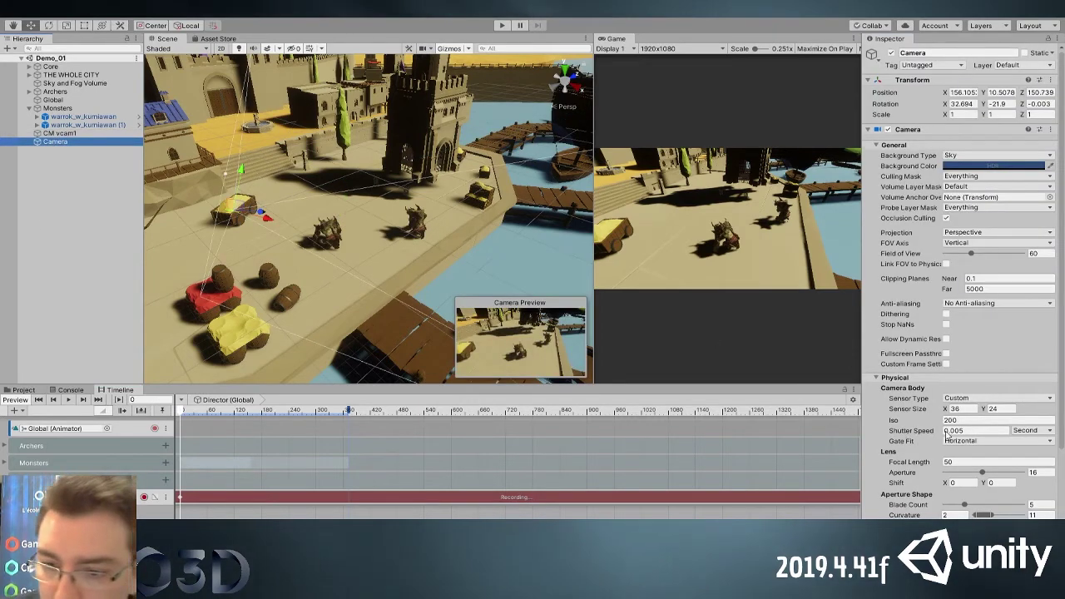
{"action": "scroll", "coordinate": [936, 477], "scroll_direction": "down", "scroll_amount": 3}
{"action": "left_click", "coordinate": [937, 514]}
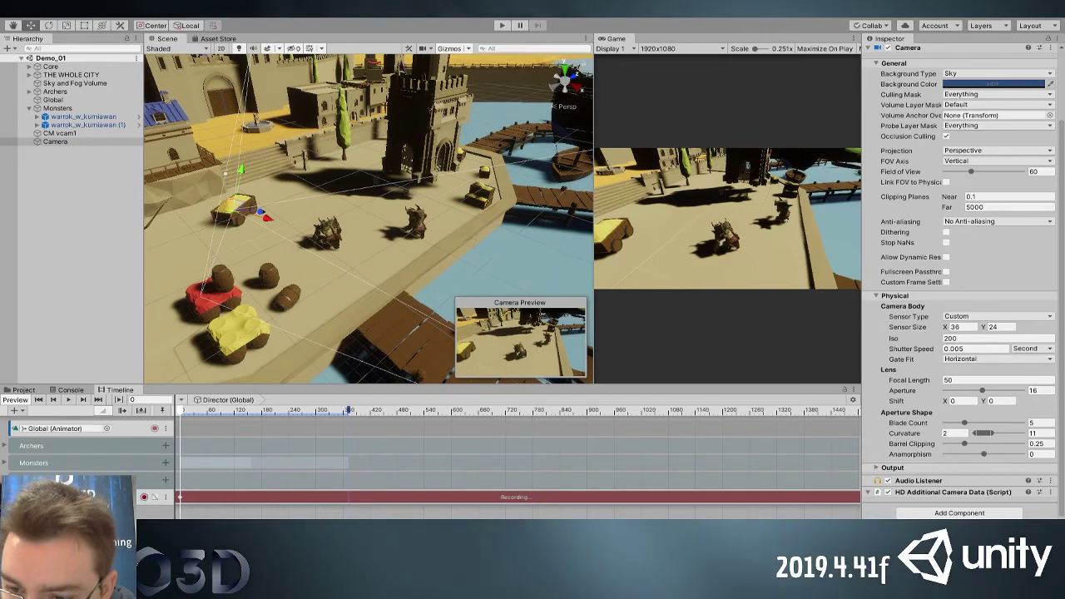
{"action": "left_click", "coordinate": [957, 452]}
{"action": "scroll", "coordinate": [964, 472], "scroll_direction": "down", "scroll_amount": 3}
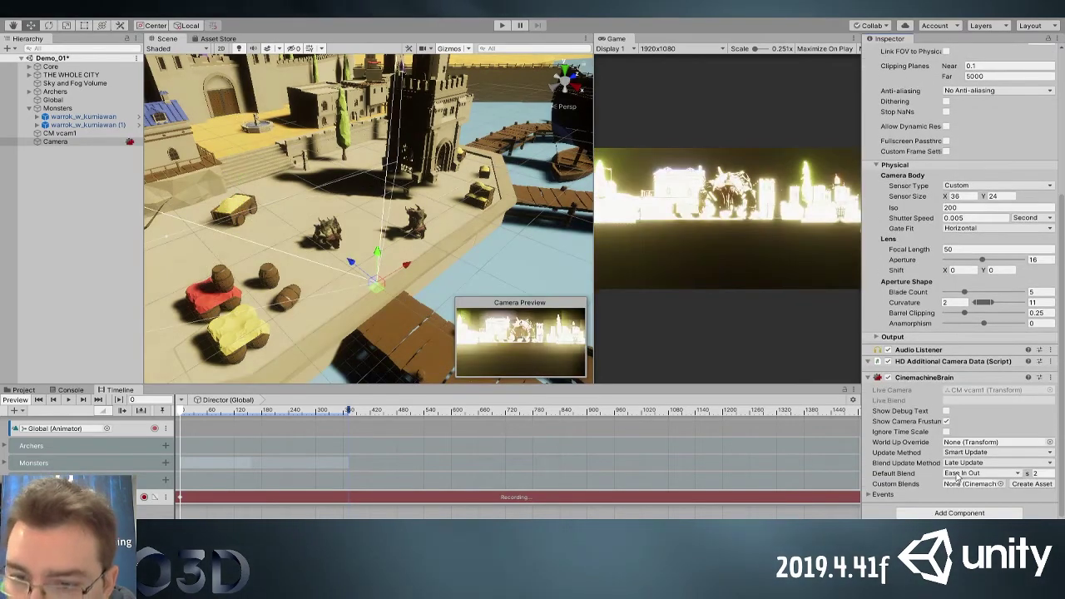
{"action": "left_click_drag", "start_coordinate": [186, 412], "coordinate": [92, 426]}
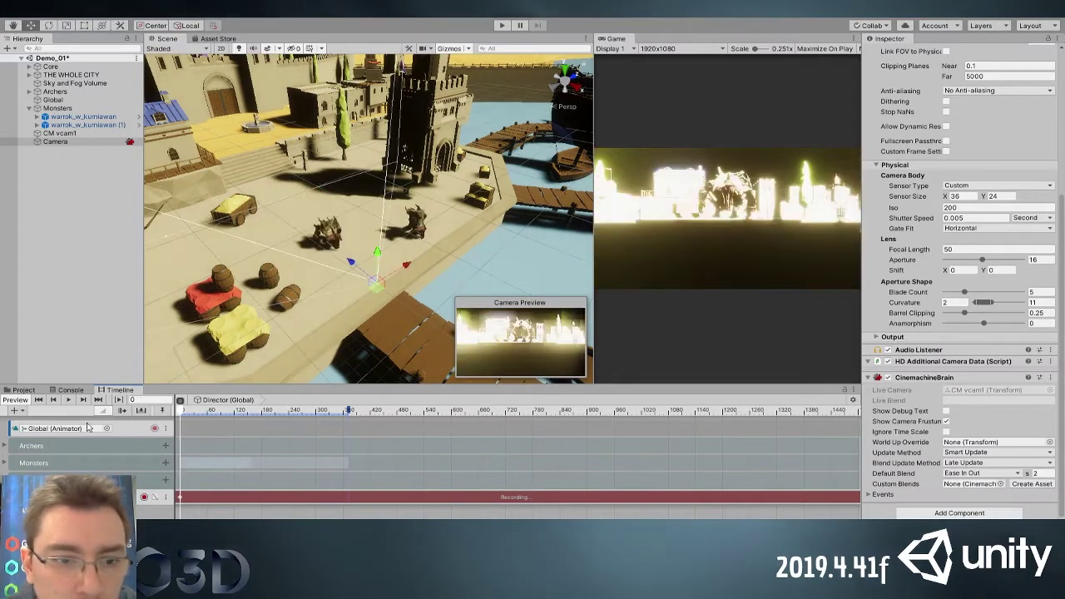
Expand the Body and Aim settings of the CM vcam1 virtual camera
{"action": "left_click", "coordinate": [44, 197]}
{"action": "left_click", "coordinate": [60, 133]}
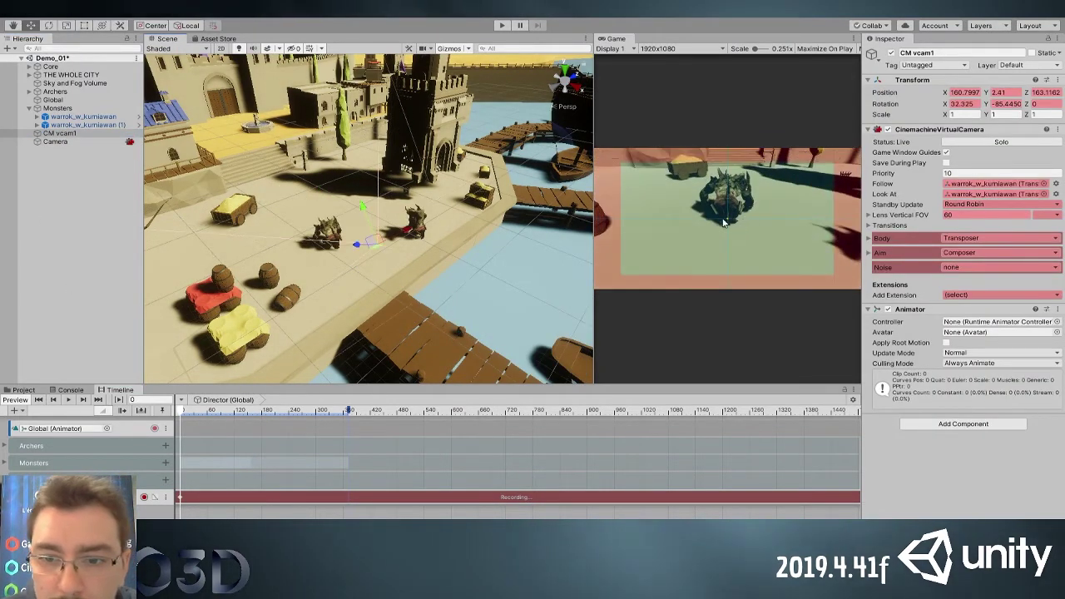
{"action": "left_click", "coordinate": [884, 225]}
{"action": "left_click", "coordinate": [888, 224]}
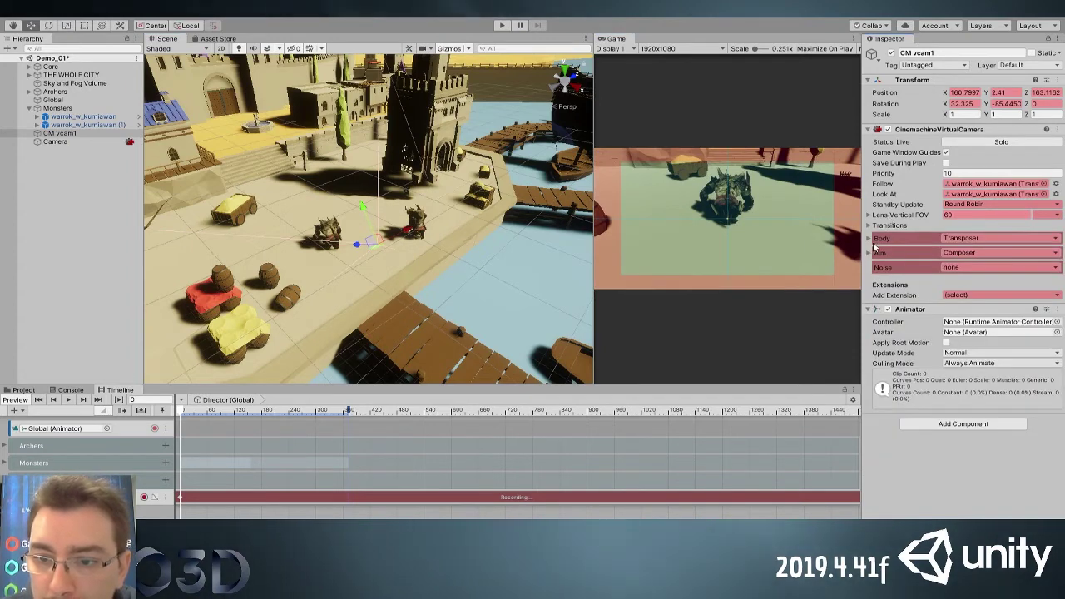
{"action": "left_click", "coordinate": [868, 238]}
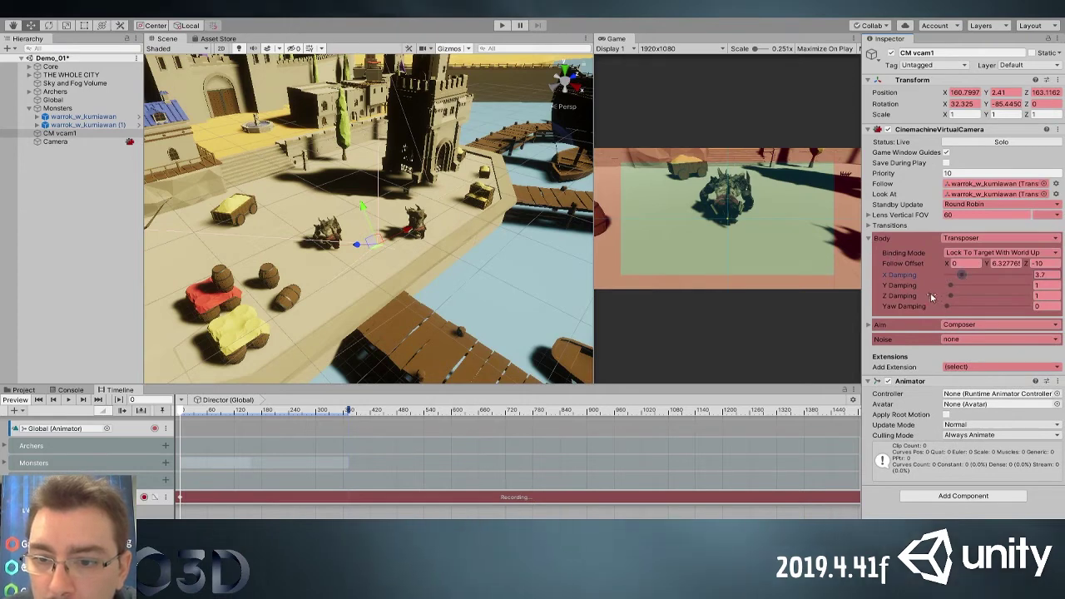
{"action": "left_click", "coordinate": [874, 326]}
Try a Tracked Object Offset X of 5.25 in the Aim settings of CM vcam1 and preview the shot
{"action": "left_click_drag", "start_coordinate": [946, 339], "coordinate": [1050, 348]}
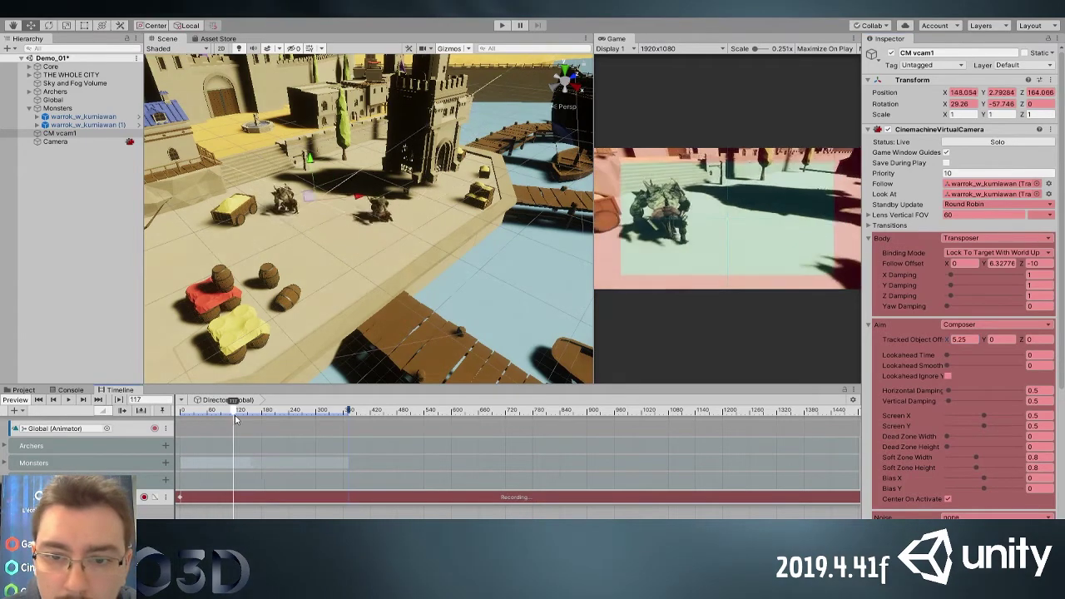
{"action": "left_click_drag", "start_coordinate": [728, 223], "coordinate": [790, 234]}
{"action": "key", "text": "ctrl+z"}
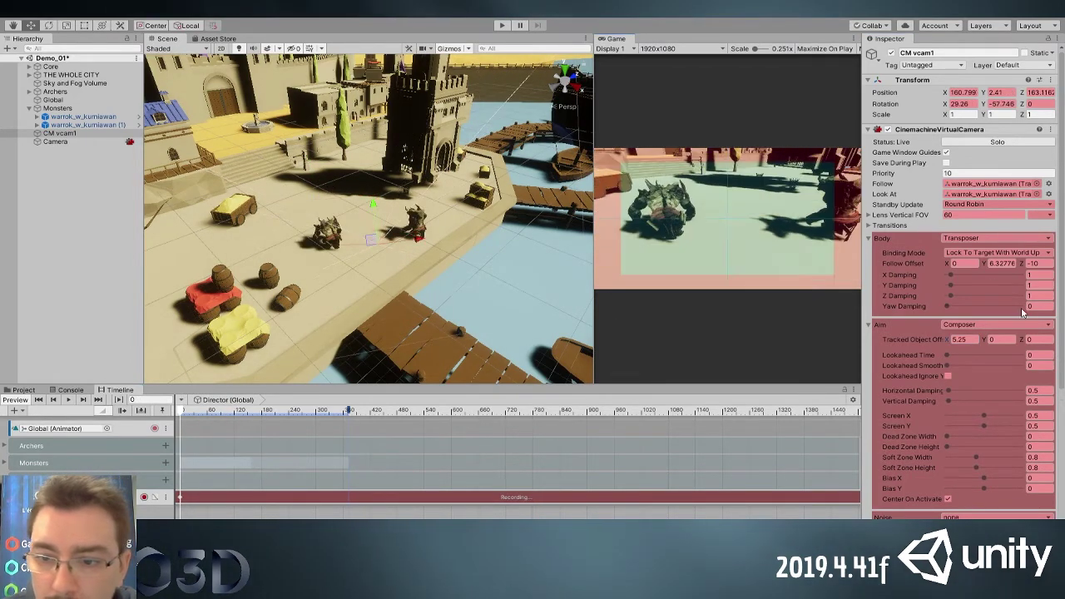
Try a Follow Offset of 0 on Y and on Z for CM vcam1, undoing each change
{"action": "left_click", "coordinate": [1002, 264]}
{"action": "type", "text": "0"}
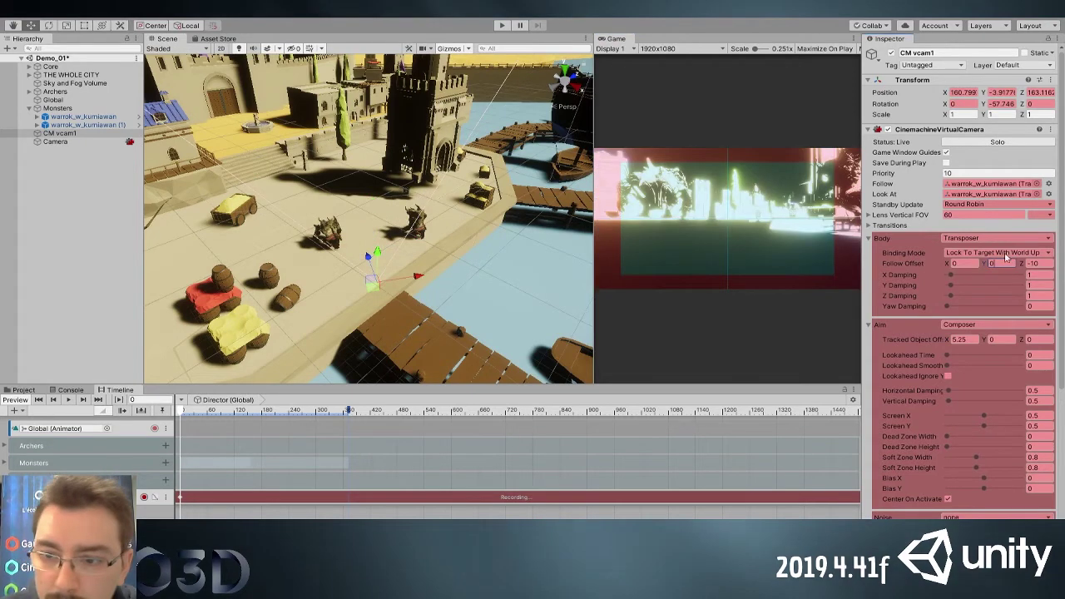
{"action": "key", "text": "ctrl+z"}
{"action": "type", "text": "0"}
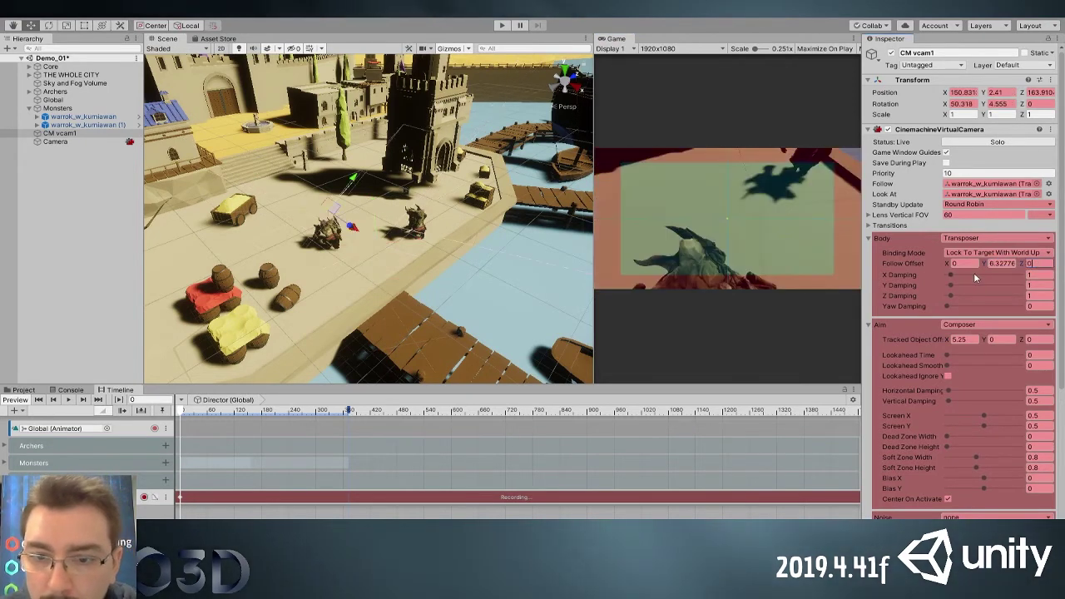
{"action": "key", "text": "ctrl+z"}
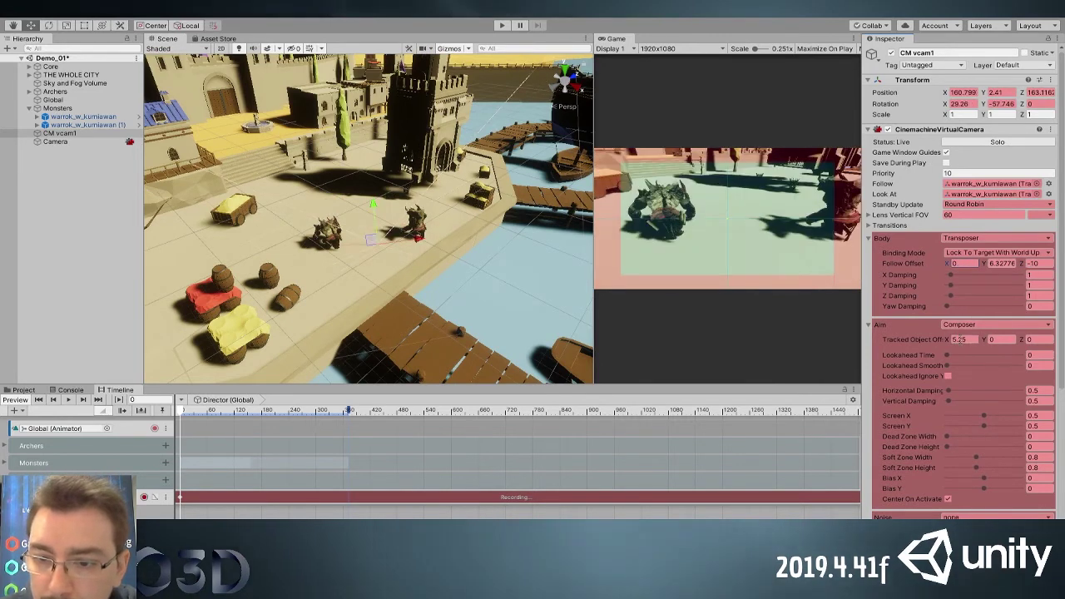
Set the Tracked Object Offset of CM vcam1 to X 0 and Y 2.31
{"action": "left_click", "coordinate": [959, 340]}
{"action": "type", "text": "0"}
{"action": "left_click_drag", "start_coordinate": [981, 342], "coordinate": [1032, 348]}
Stop recording on the CM vcam1 animation track and save the scene
{"action": "left_click_drag", "start_coordinate": [184, 420], "coordinate": [104, 424]}
{"action": "left_click", "coordinate": [143, 497]}
{"action": "key", "text": "ctrl+s"}
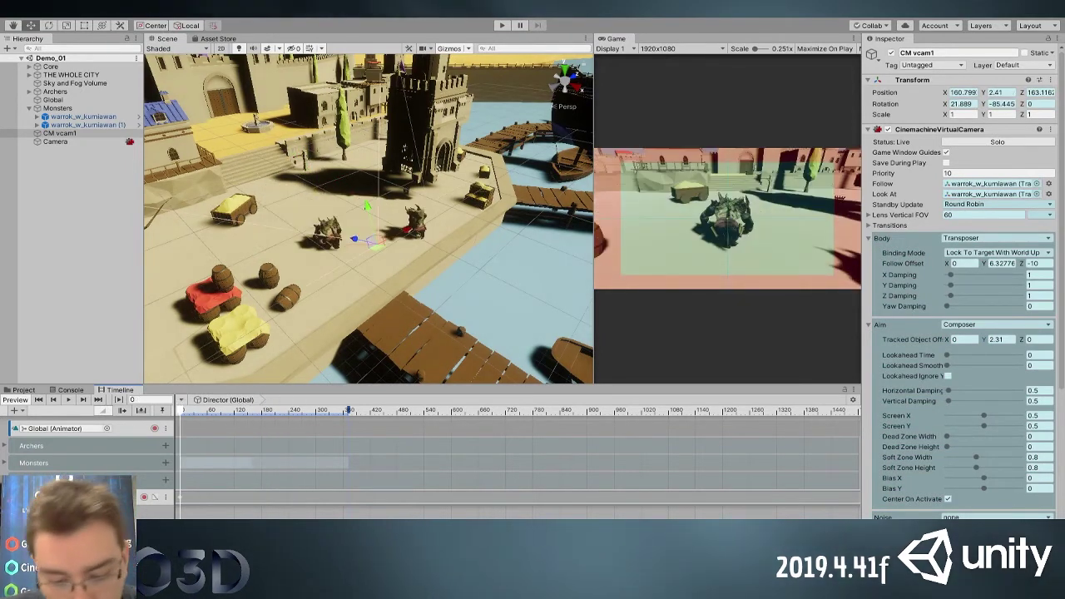
{"action": "left_click", "coordinate": [499, 480]}
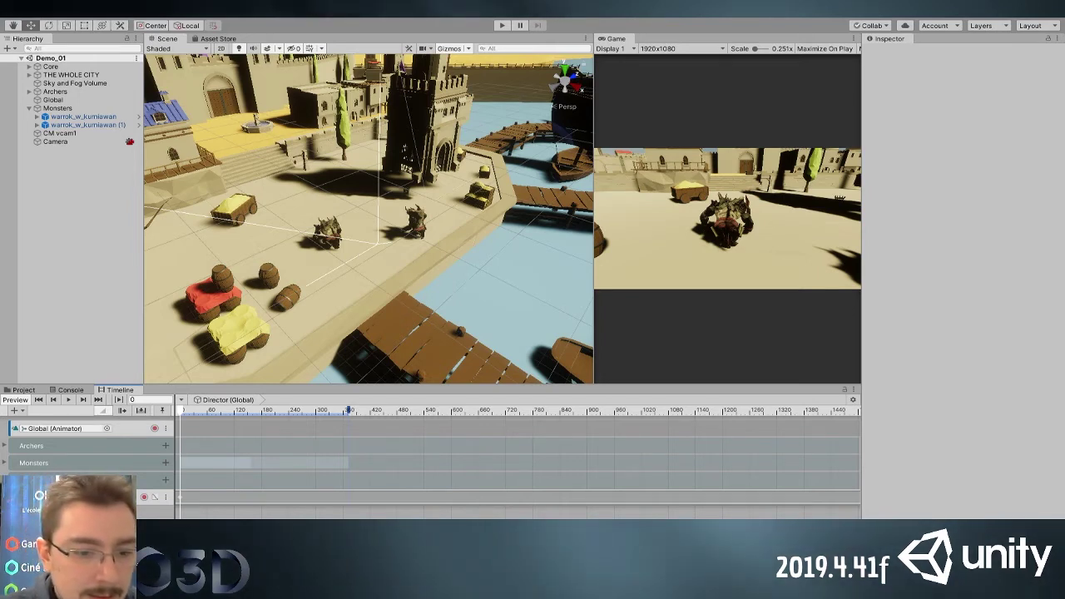
{"action": "left_click_drag", "start_coordinate": [182, 412], "coordinate": [68, 428]}
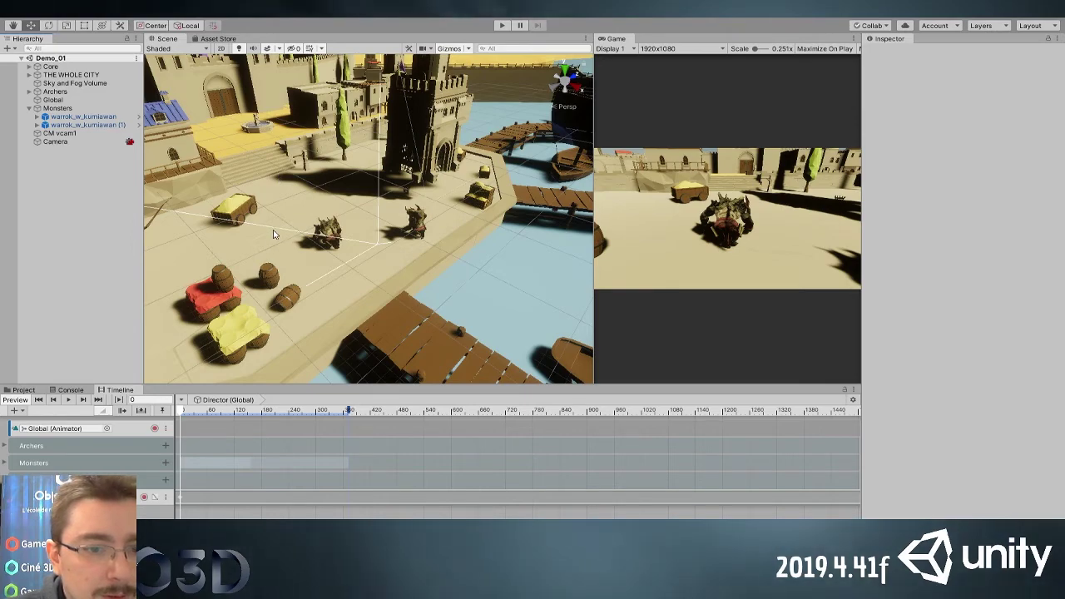
Create a second virtual camera, CM vcam2, and place it near the quay tower at about X 159.1, Y 5.5, Z 182.8
{"action": "left_click", "coordinate": [179, 27]}
{"action": "left_click_drag", "start_coordinate": [358, 179], "coordinate": [418, 172], "text": "alt"}
{"action": "left_click", "coordinate": [85, 150]}
{"action": "scroll", "coordinate": [327, 223], "scroll_direction": "down", "scroll_amount": 5}
{"action": "left_click", "coordinate": [190, 26]}
{"action": "key", "text": "e"}
{"action": "left_click_drag", "start_coordinate": [414, 223], "coordinate": [423, 208]}
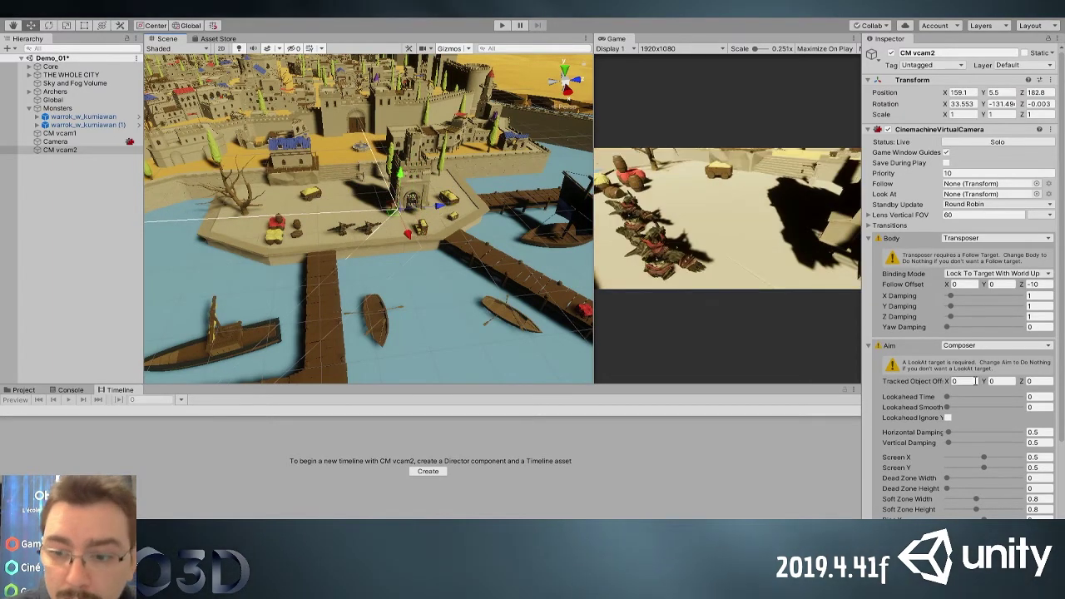
Aim CM vcam2 at warrok_w_kurniawan (1) from a height of 5.8, with a Tracked Object Offset Y of 6.47
{"action": "scroll", "coordinate": [959, 322], "scroll_direction": "down", "scroll_amount": 3}
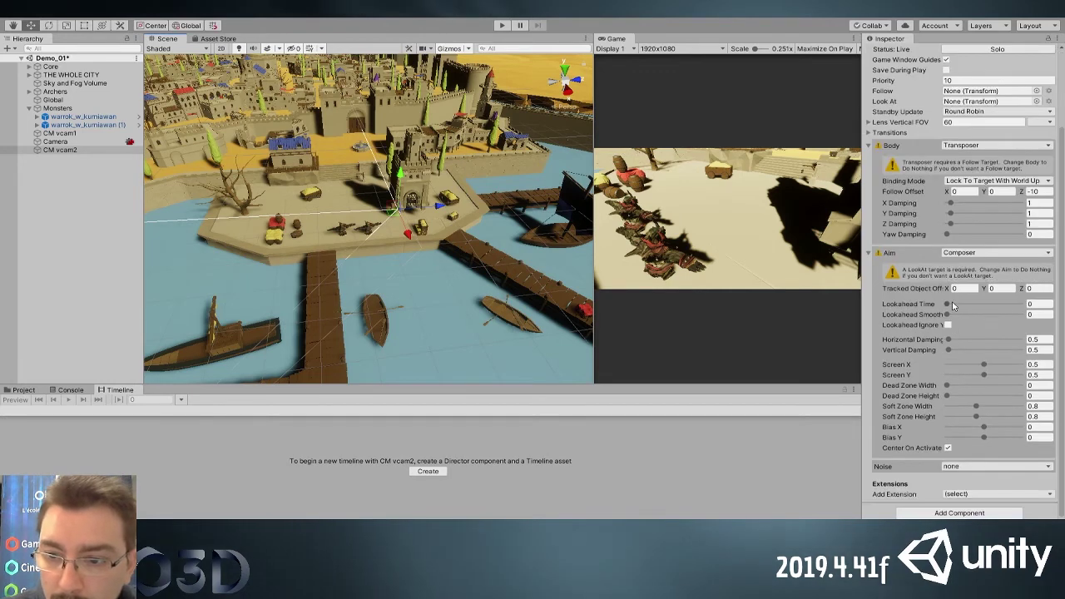
{"action": "scroll", "coordinate": [954, 306], "scroll_direction": "up", "scroll_amount": 3}
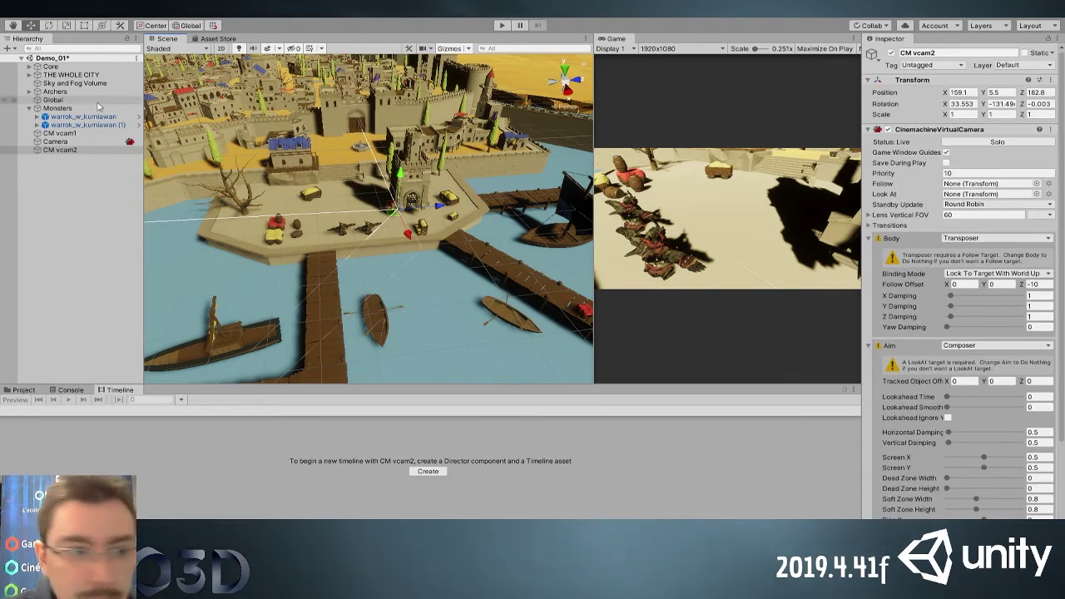
{"action": "left_click_drag", "start_coordinate": [818, 165], "coordinate": [986, 194]}
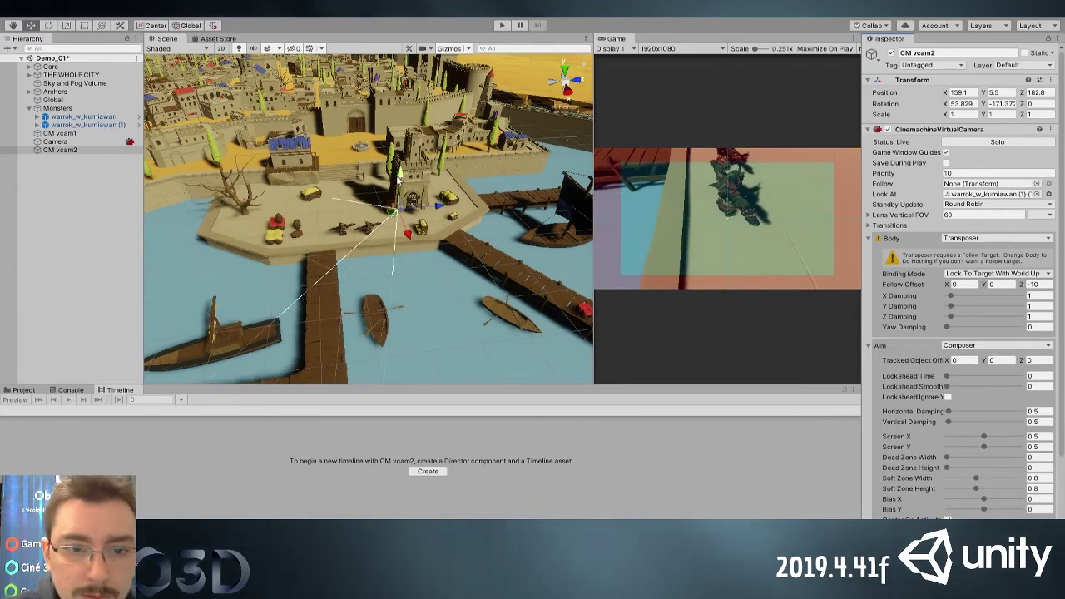
{"action": "left_click_drag", "start_coordinate": [987, 362], "coordinate": [55, 374]}
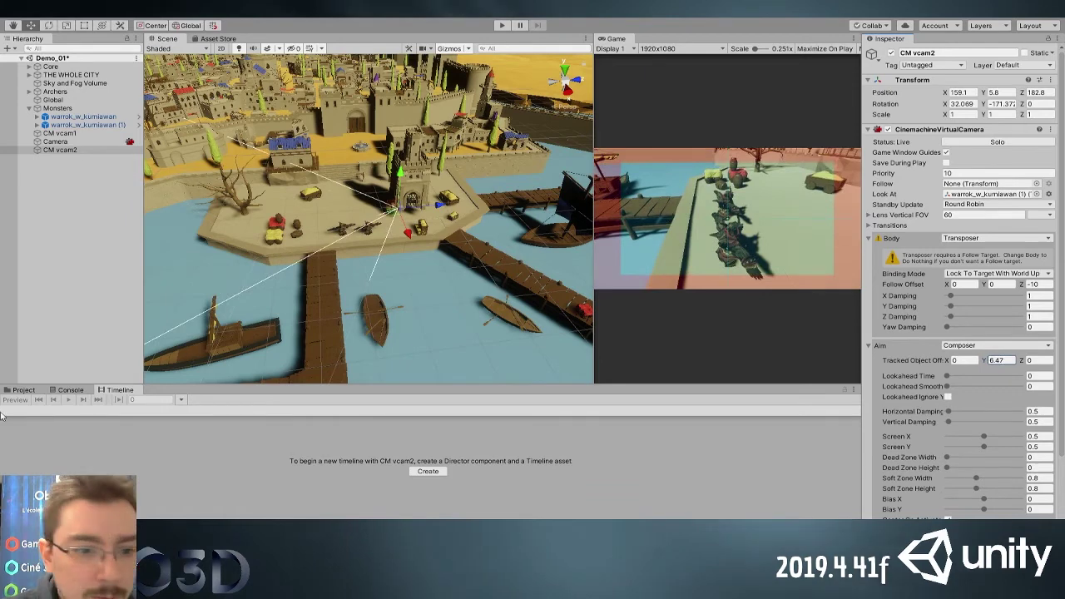
{"action": "left_click", "coordinate": [35, 391]}
{"action": "left_click", "coordinate": [75, 390]}
{"action": "left_click", "coordinate": [31, 391]}
{"action": "left_click", "coordinate": [115, 392]}
{"action": "left_click", "coordinate": [85, 391]}
{"action": "left_click", "coordinate": [116, 390]}
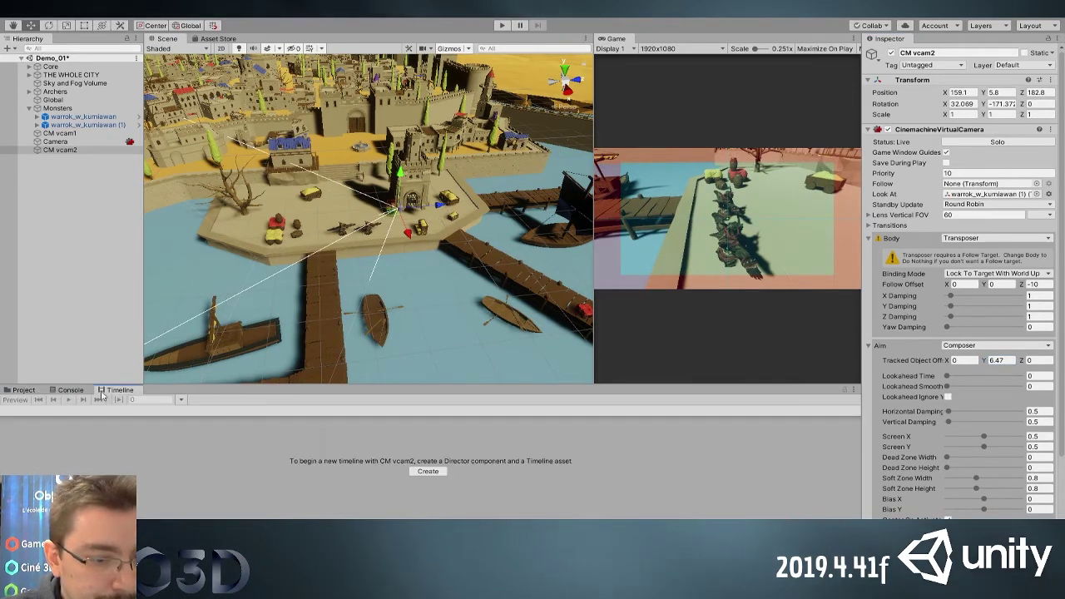
Show the Director timeline of the Global object and add an activation track for CM vcam1 to the Cameras group
{"action": "left_click", "coordinate": [56, 142]}
{"action": "left_click", "coordinate": [53, 99]}
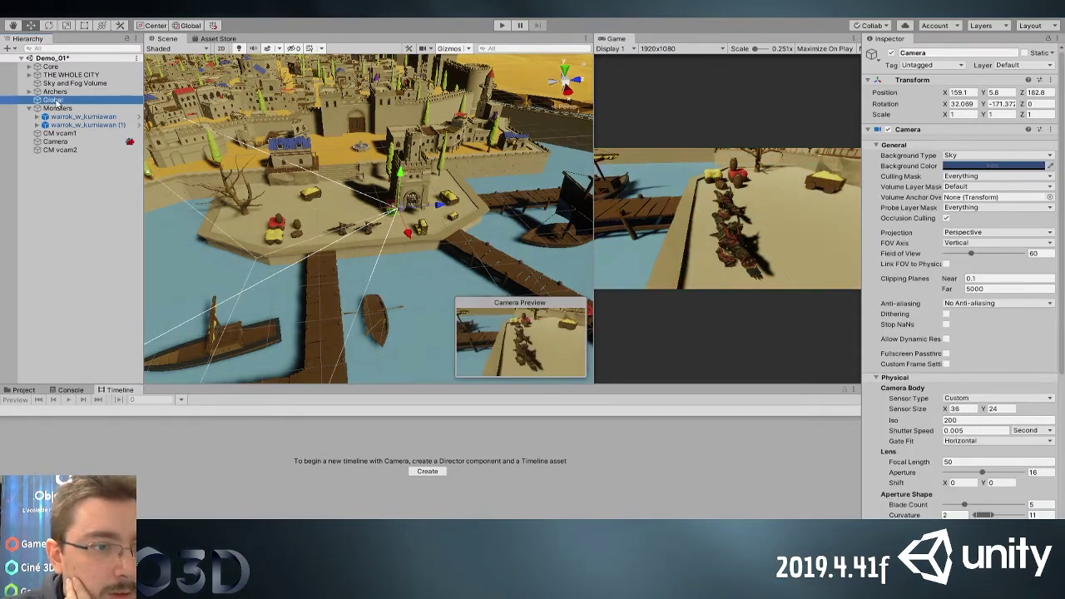
{"action": "left_click_drag", "start_coordinate": [286, 429], "coordinate": [178, 436]}
{"action": "scroll", "coordinate": [189, 471], "scroll_direction": "down", "scroll_amount": 2}
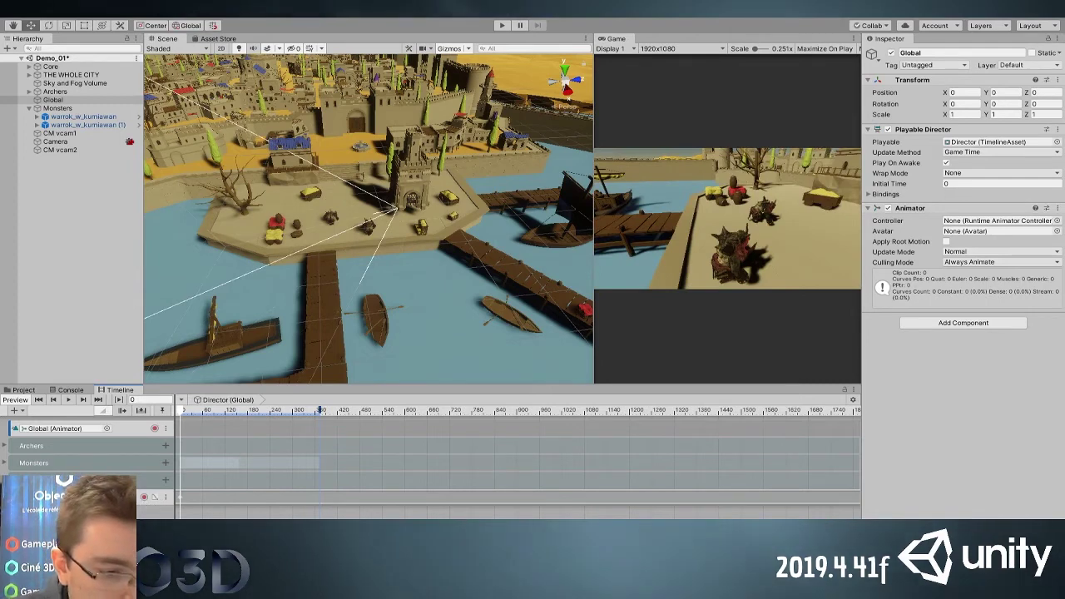
{"action": "left_click", "coordinate": [206, 399]}
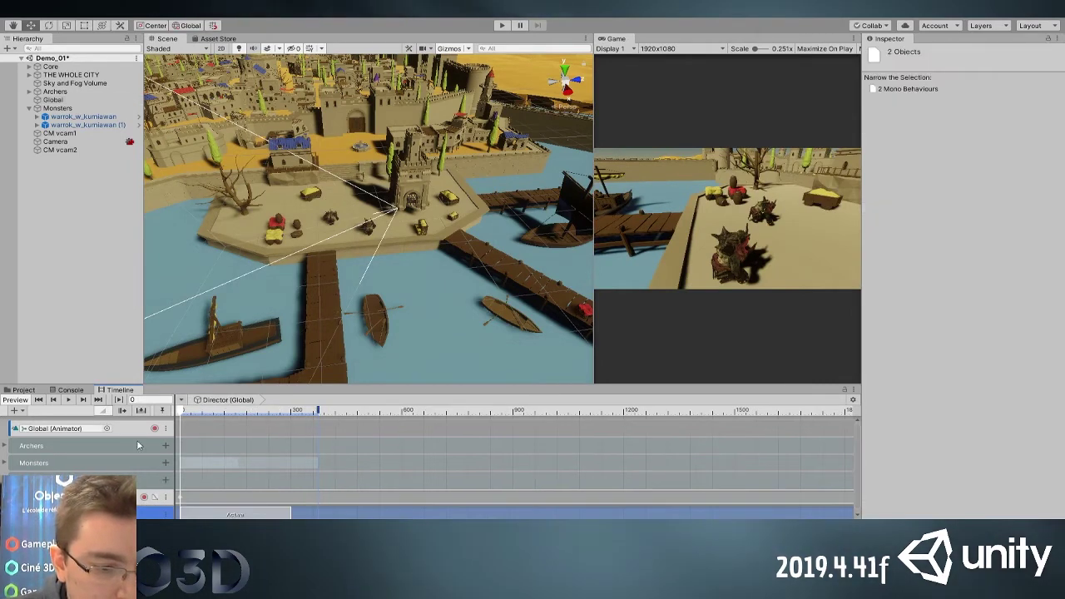
{"action": "left_click_drag", "start_coordinate": [48, 134], "coordinate": [73, 510]}
{"action": "scroll", "coordinate": [145, 497], "scroll_direction": "down", "scroll_amount": 1}
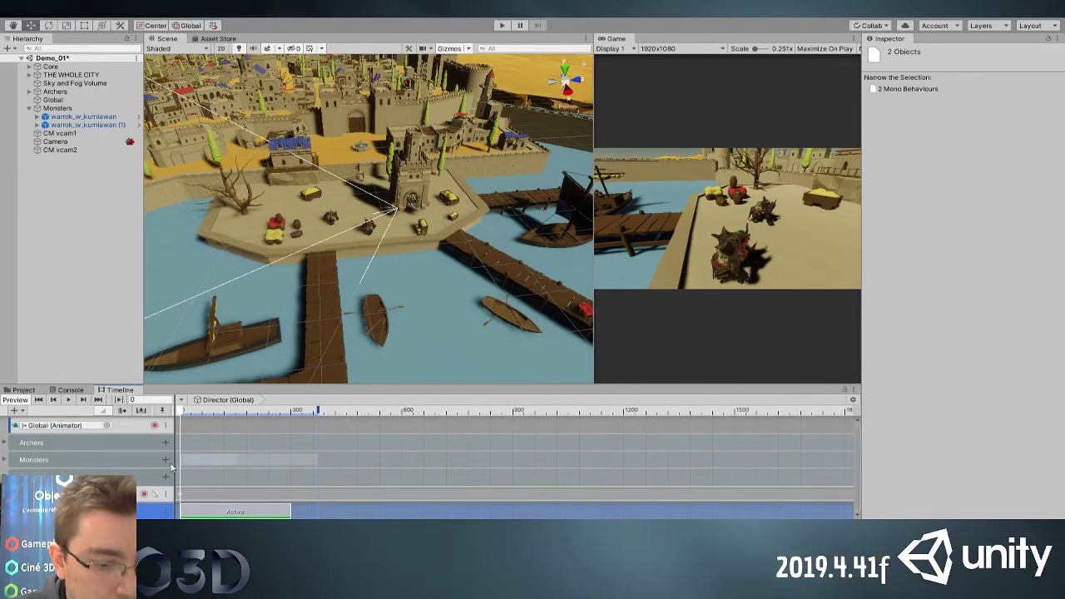
Duplicate the activation track in the Cameras group and assign CM vcam2 to the copy
{"action": "key", "text": "ctrl+d"}
{"action": "scroll", "coordinate": [100, 496], "scroll_direction": "down", "scroll_amount": 1}
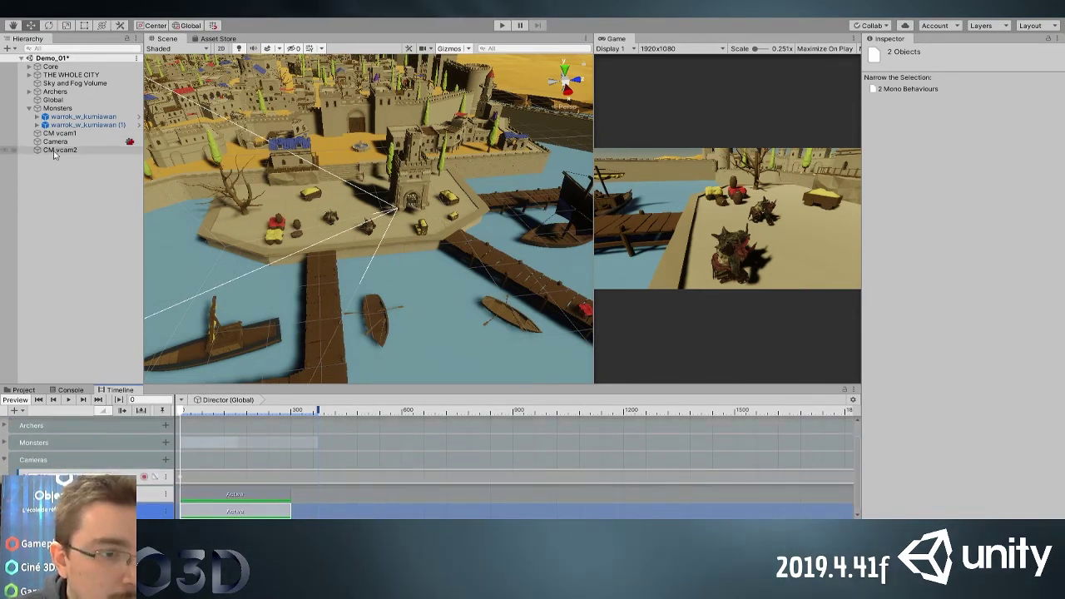
{"action": "left_click_drag", "start_coordinate": [56, 151], "coordinate": [73, 509]}
Shorten the CM vcam1 activation clip to end at frame 160 and move the CM vcam2 clip to start there
{"action": "left_click", "coordinate": [216, 496]}
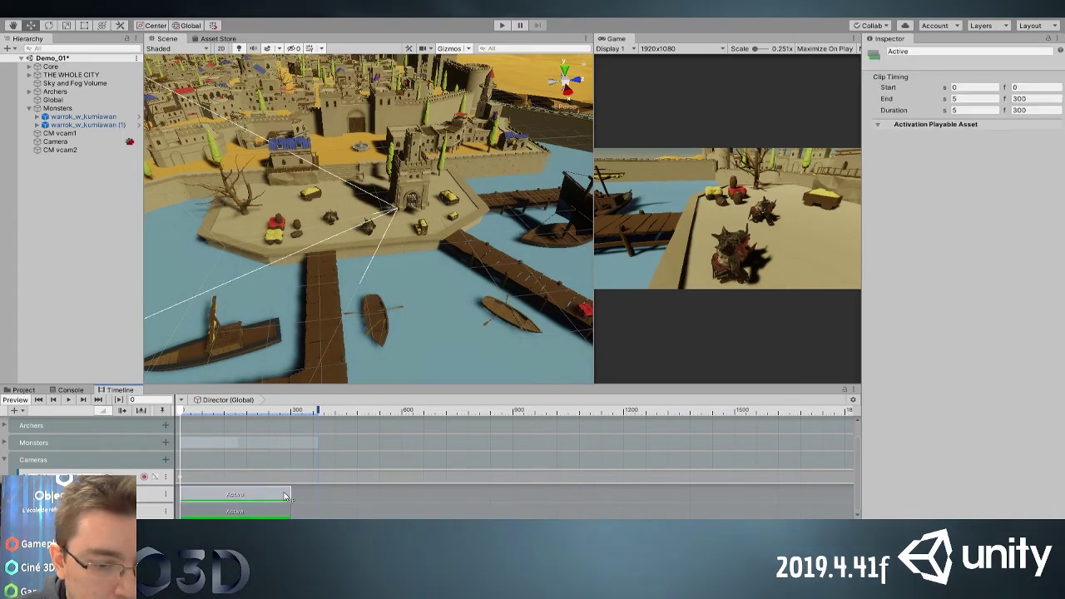
{"action": "left_click_drag", "start_coordinate": [289, 492], "coordinate": [284, 513]}
{"action": "key", "text": "space"}
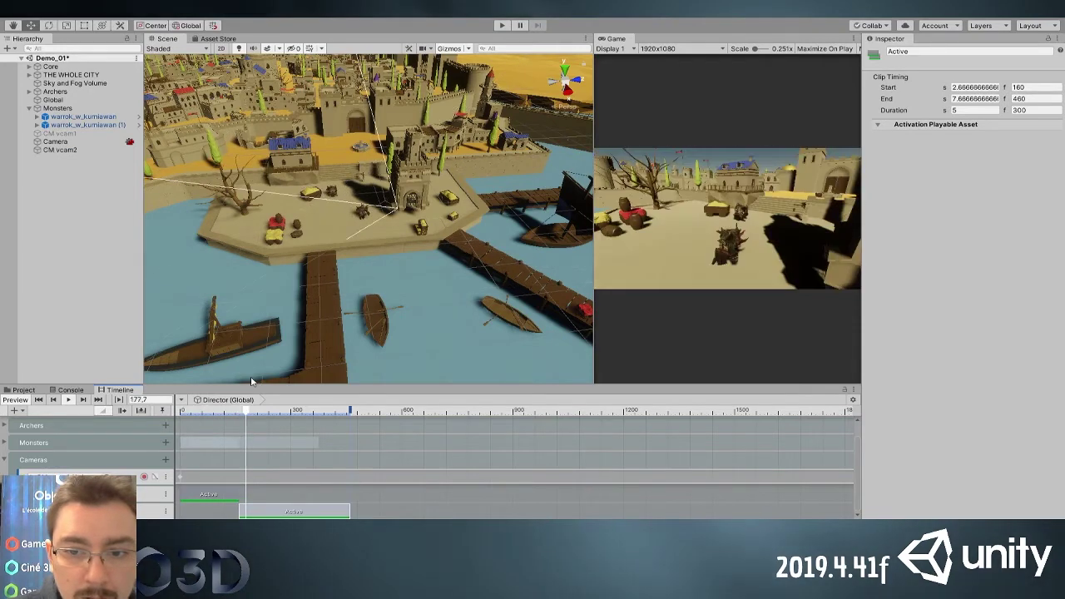
Move the CM vcam2 activation clip earlier to start at frame 104, previewing the camera switch
{"action": "left_click_drag", "start_coordinate": [293, 513], "coordinate": [283, 513]}
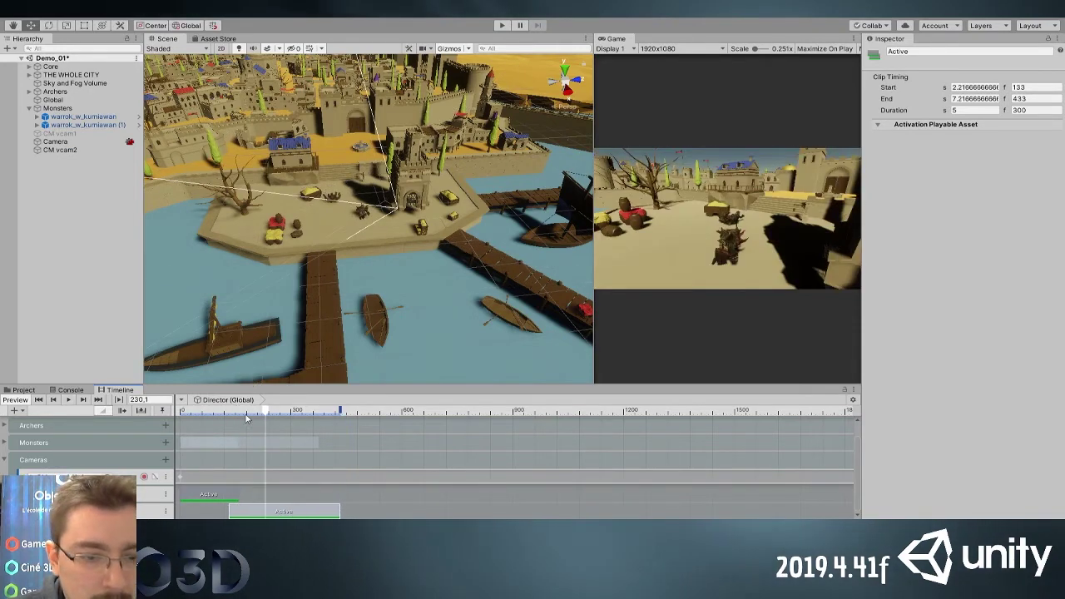
{"action": "left_click_drag", "start_coordinate": [265, 420], "coordinate": [210, 423]}
{"action": "key", "text": "space"}
{"action": "key", "text": "space"}
{"action": "left_click_drag", "start_coordinate": [266, 509], "coordinate": [256, 509]}
{"action": "left_click_drag", "start_coordinate": [213, 416], "coordinate": [132, 427]}
{"action": "left_click", "coordinate": [25, 389]}
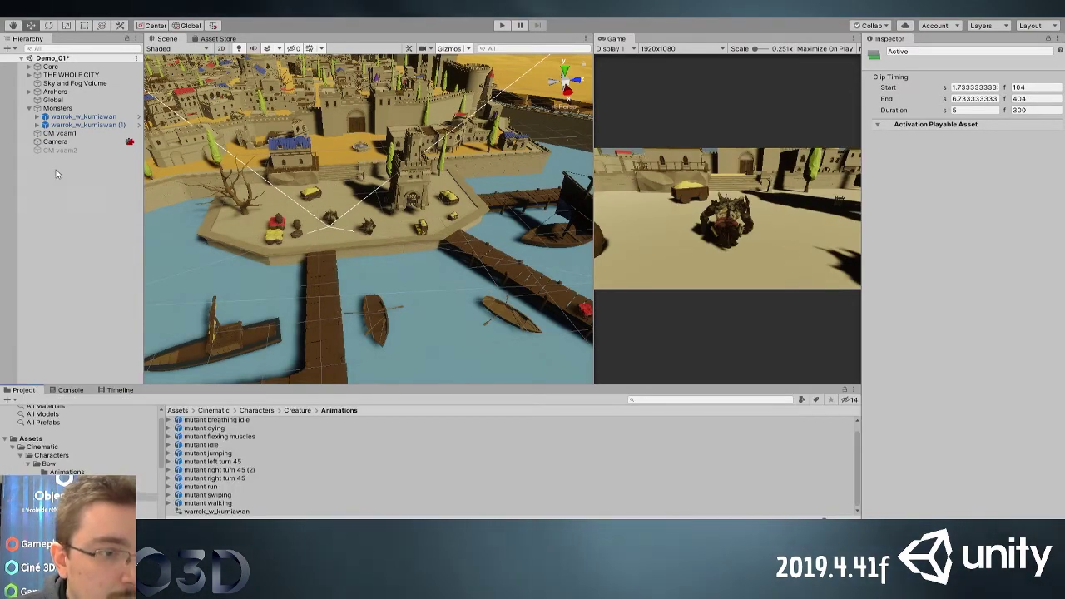
{"action": "left_click", "coordinate": [118, 390]}
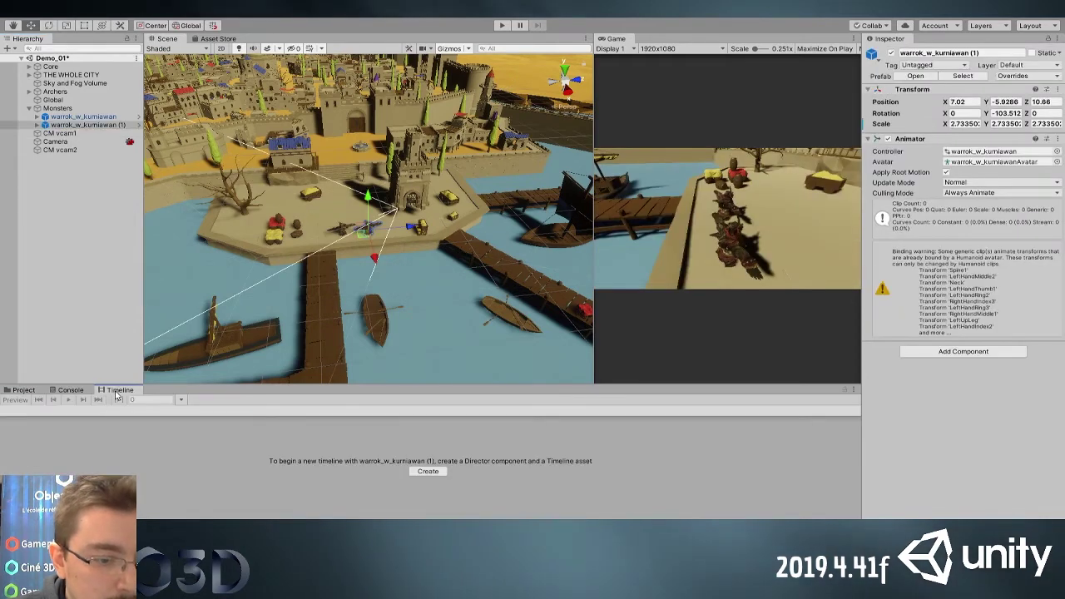
{"action": "left_click", "coordinate": [70, 390]}
{"action": "left_click", "coordinate": [56, 141]}
Show the Director timeline of the Global object again and extend the walk_monster clip in the Monsters group to frame 290
{"action": "left_click", "coordinate": [53, 100]}
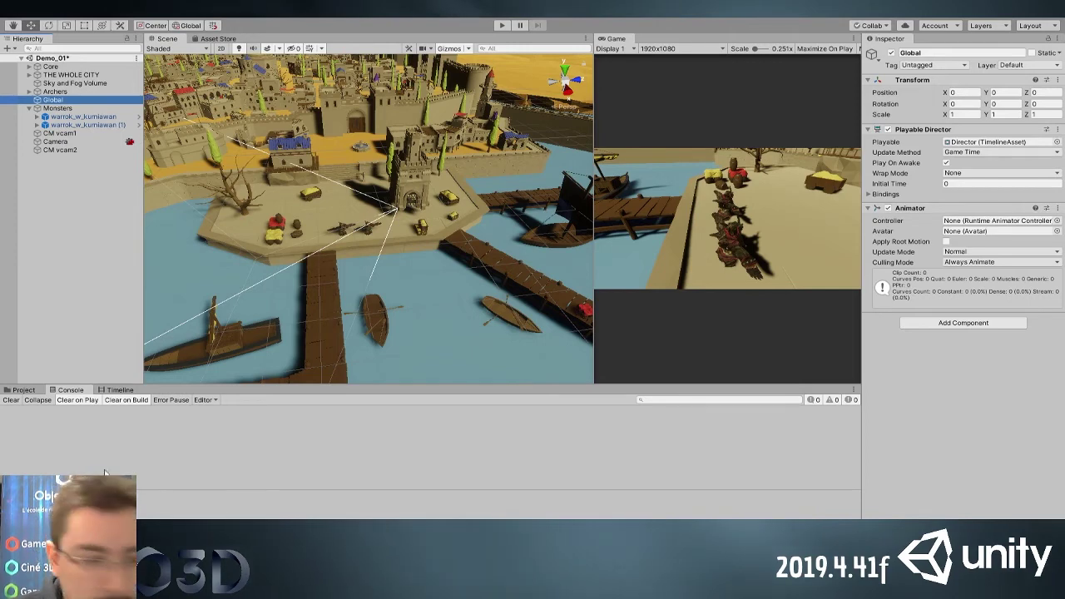
{"action": "left_click", "coordinate": [39, 392]}
{"action": "left_click", "coordinate": [117, 390]}
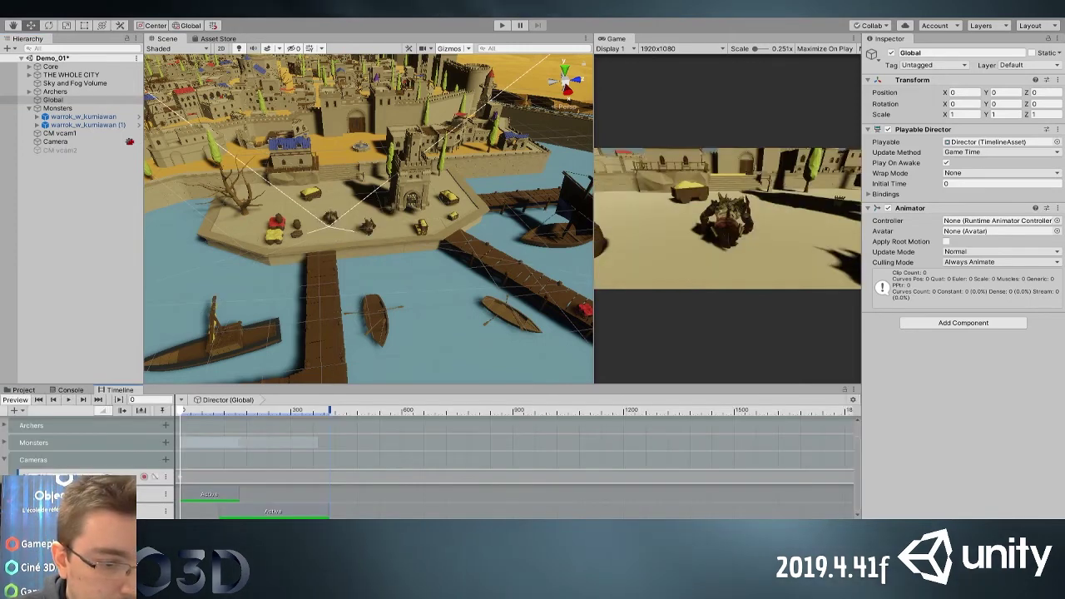
{"action": "left_click", "coordinate": [140, 512]}
{"action": "left_click", "coordinate": [153, 476]}
{"action": "left_click", "coordinate": [125, 512]}
{"action": "left_click", "coordinate": [122, 476]}
{"action": "left_click", "coordinate": [4, 444]}
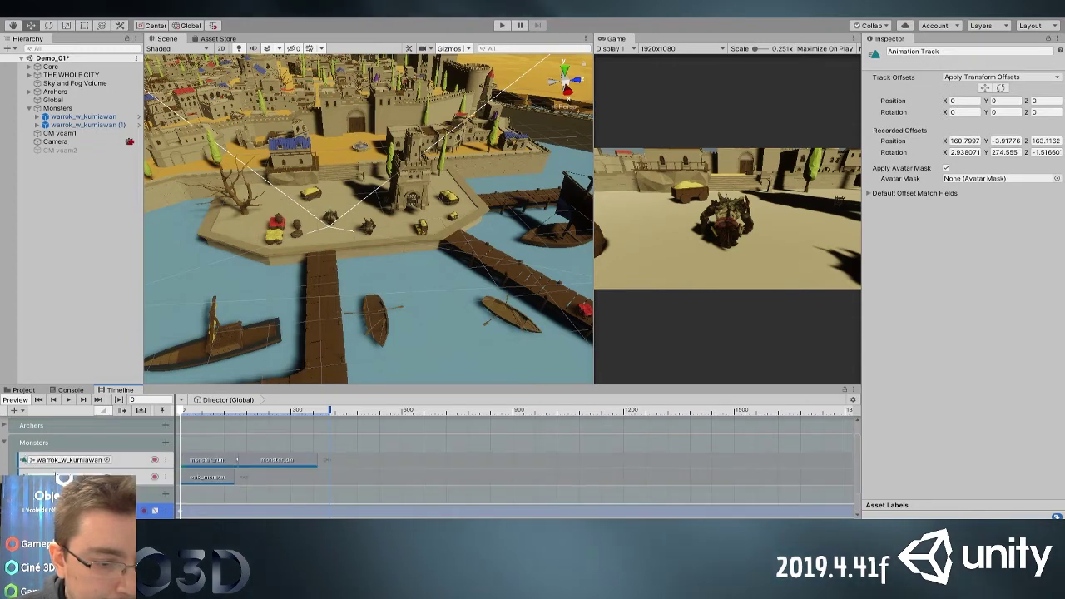
{"action": "left_click", "coordinate": [122, 477]}
{"action": "left_click_drag", "start_coordinate": [233, 477], "coordinate": [287, 477]}
{"action": "left_click_drag", "start_coordinate": [214, 411], "coordinate": [181, 415]}
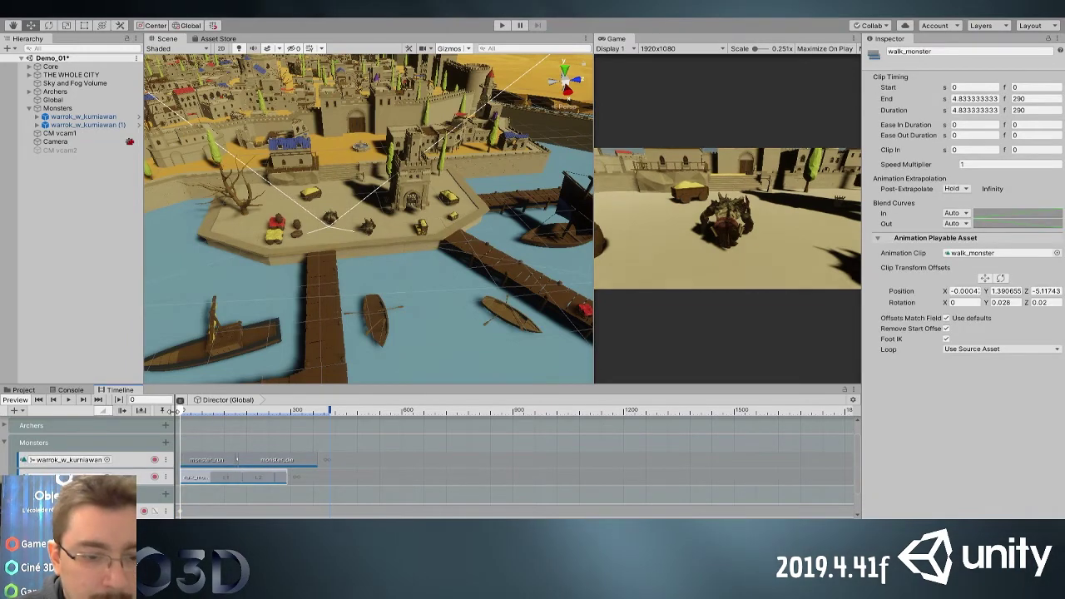
Play the cinematic preview in the timeline and bring the playhead back to frame 81
{"action": "key", "text": "space"}
{"action": "key", "text": "space"}
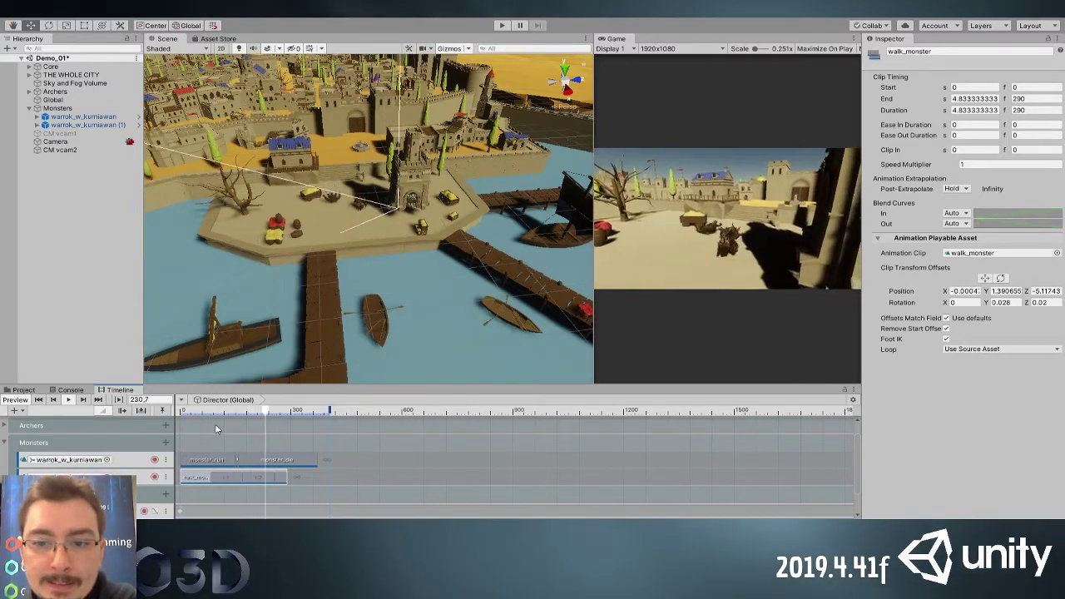
{"action": "left_click_drag", "start_coordinate": [284, 412], "coordinate": [210, 414]}
{"action": "scroll", "coordinate": [275, 496], "scroll_direction": "down", "scroll_amount": 10}
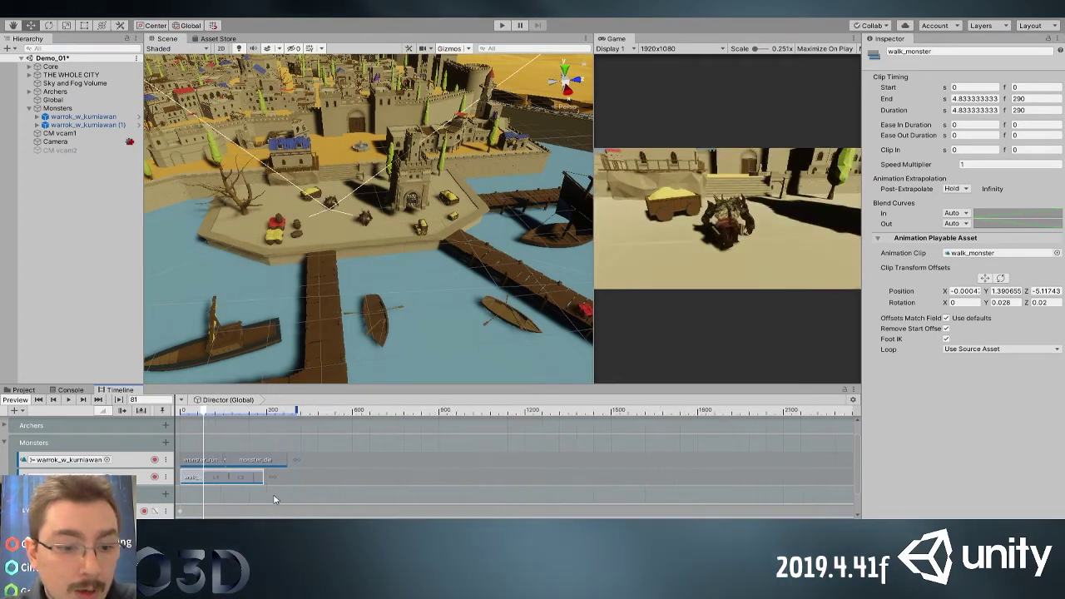
Move the CM vcam1 activation clip to start at frame 130 and fit the CM vcam2 clip to frames 0 to 130
{"action": "scroll", "coordinate": [133, 491], "scroll_direction": "down", "scroll_amount": 2}
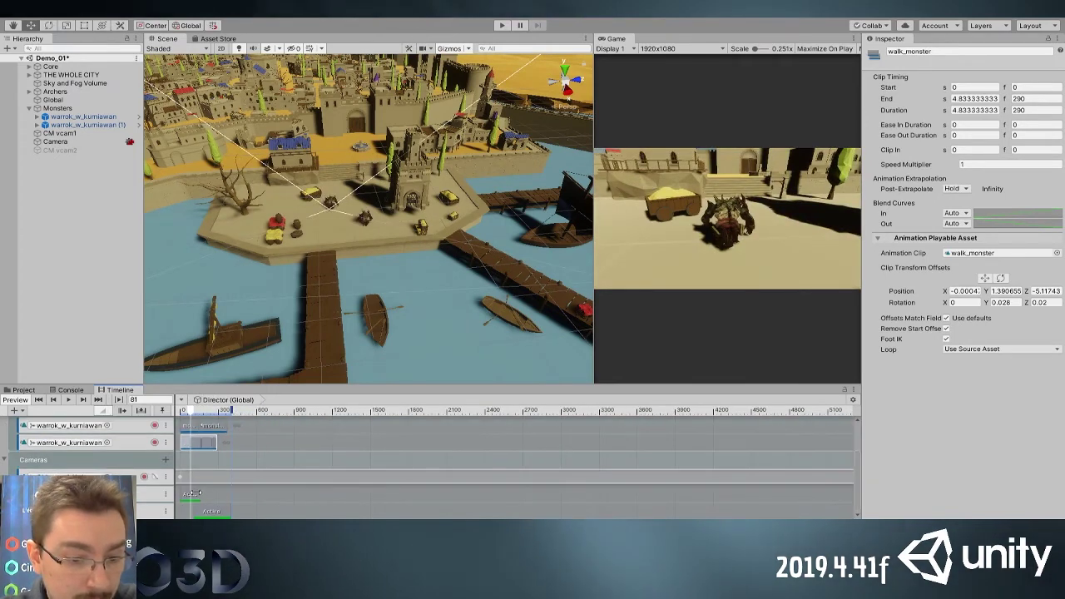
{"action": "mouse_move", "coordinate": [192, 497]}
{"action": "left_mouse_down"}
{"action": "mouse_move", "coordinate": [219, 499]}
{"action": "mouse_move", "coordinate": [193, 514]}
{"action": "mouse_move", "coordinate": [204, 501]}
{"action": "left_mouse_up"}
{"action": "left_click_drag", "start_coordinate": [184, 418], "coordinate": [179, 419]}
{"action": "key", "text": "space"}
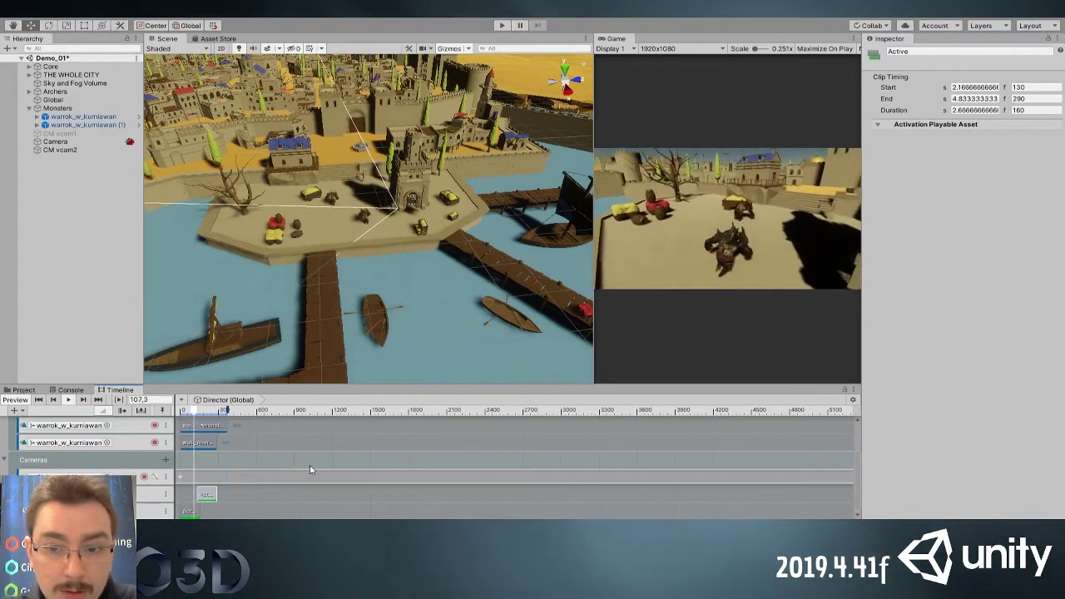
Move the CM vcam1 activation clip earlier to start at frame 63 and play the sequence from the beginning
{"action": "left_click", "coordinate": [192, 513]}
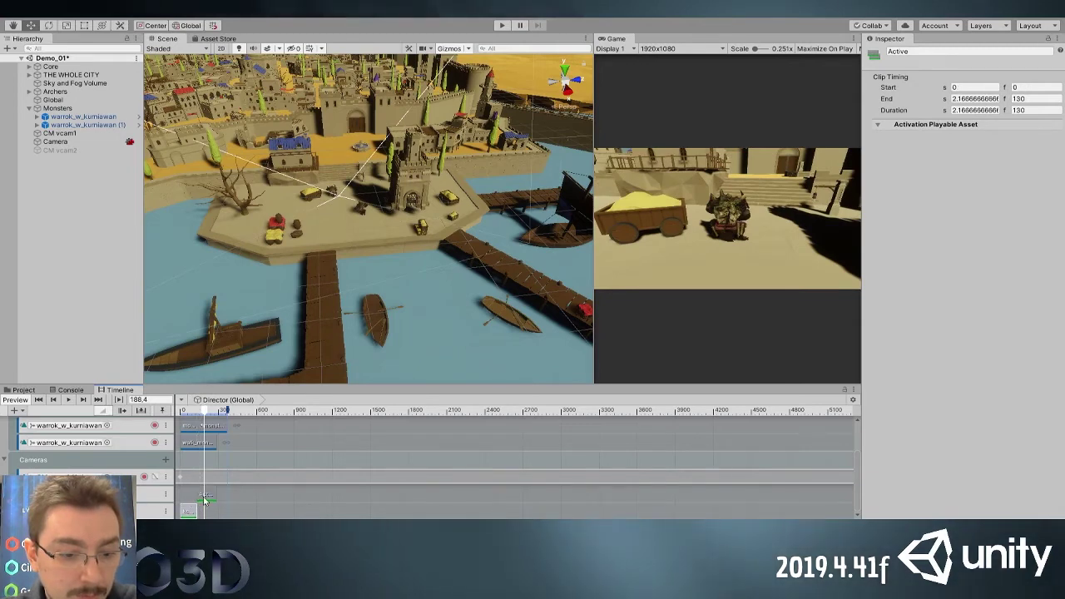
{"action": "left_click", "coordinate": [203, 498]}
{"action": "left_click", "coordinate": [217, 499]}
{"action": "left_click_drag", "start_coordinate": [214, 499], "coordinate": [216, 501]}
{"action": "scroll", "coordinate": [206, 499], "scroll_direction": "up", "scroll_amount": 3}
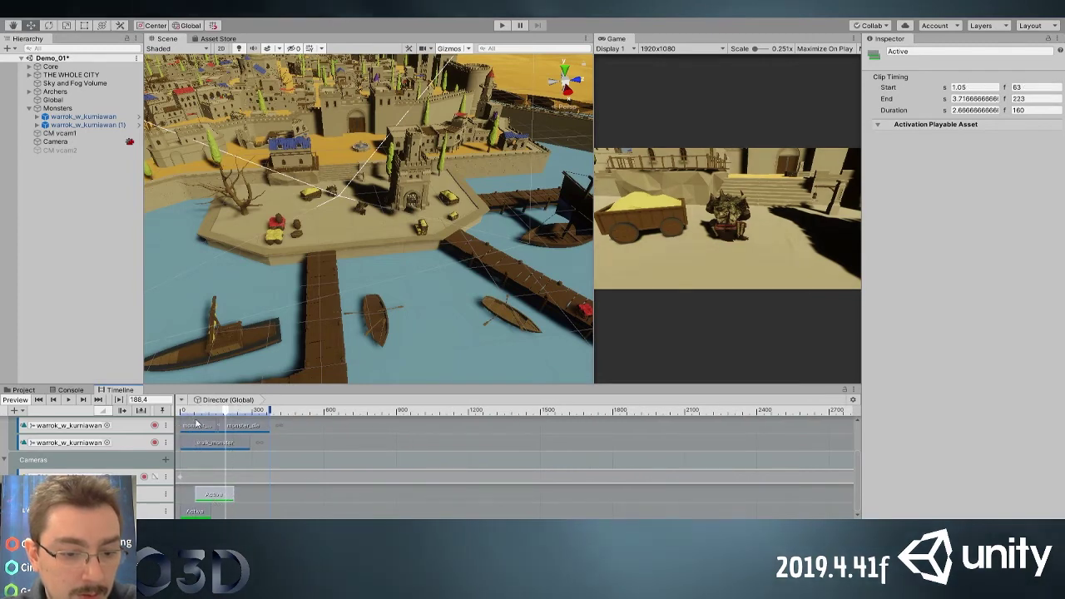
{"action": "left_click", "coordinate": [182, 411]}
{"action": "key", "text": "space"}
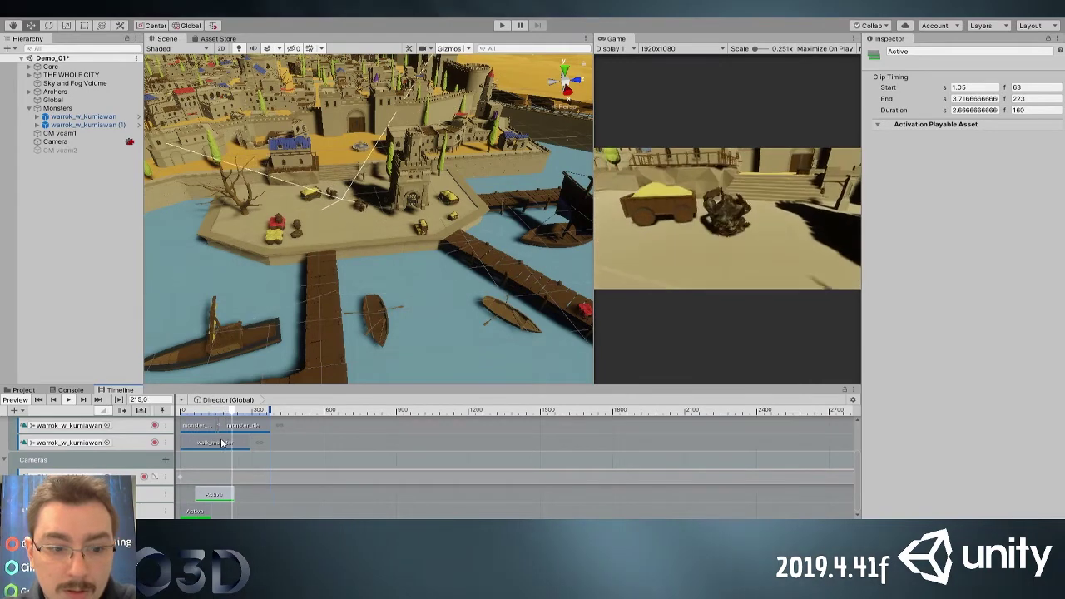
Paste a copy of the CM vcam2 activation clip on its own track, starting at frame 188, and play the sequence
{"action": "left_click", "coordinate": [201, 512]}
{"action": "key", "text": "ctrl+c"}
{"action": "left_click", "coordinate": [257, 511]}
{"action": "key", "text": "ctrl+v"}
{"action": "left_click_drag", "start_coordinate": [258, 511], "coordinate": [241, 509]}
{"action": "left_click", "coordinate": [239, 411]}
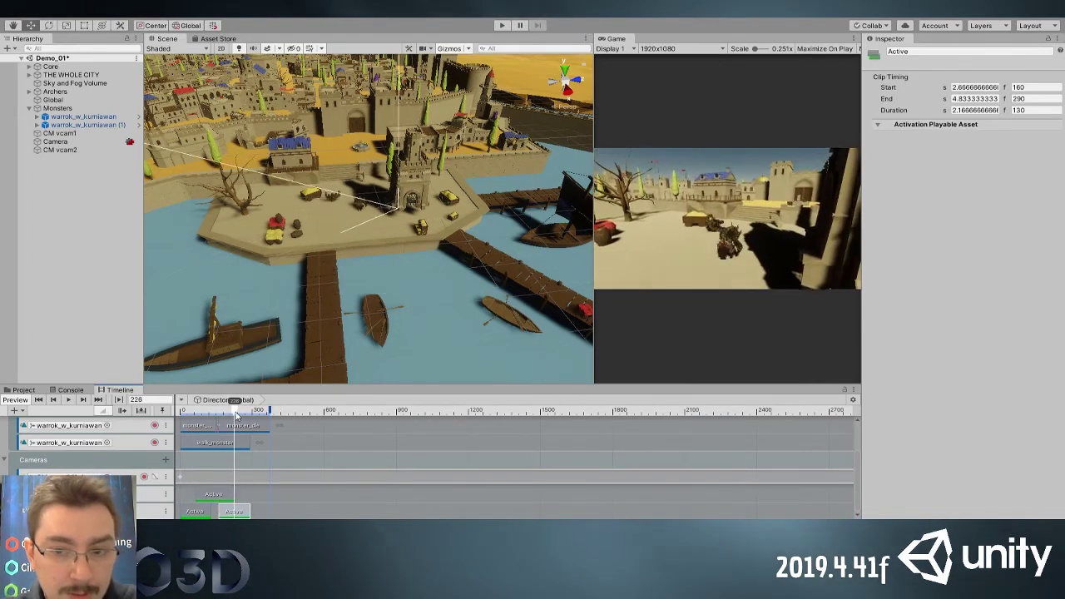
{"action": "left_click_drag", "start_coordinate": [240, 415], "coordinate": [213, 414]}
{"action": "left_click_drag", "start_coordinate": [240, 513], "coordinate": [248, 514]}
{"action": "key", "text": "space"}
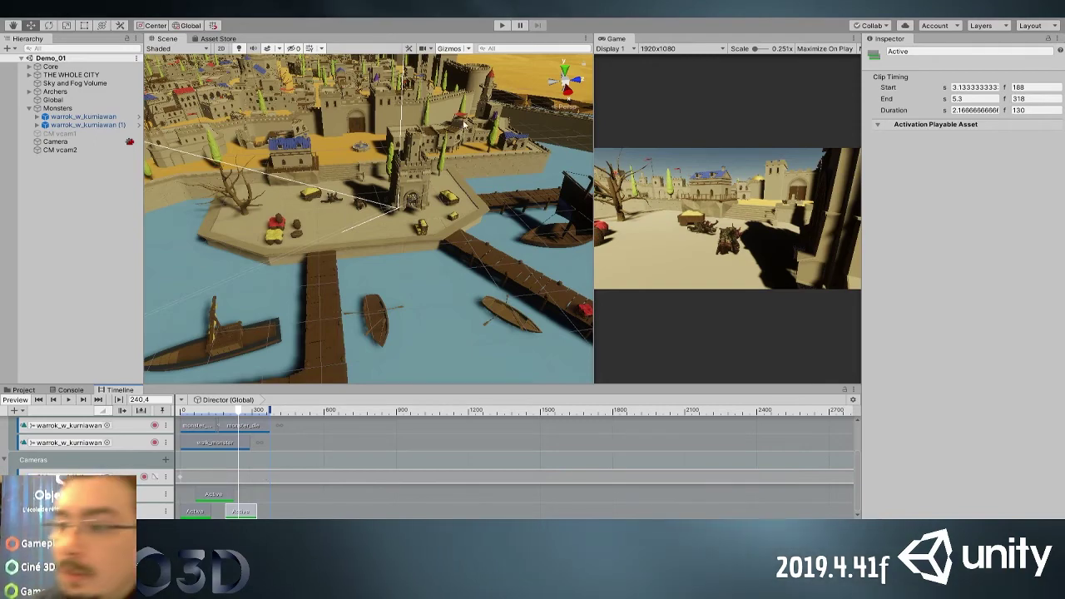
Add the paladin_prop_j_nordstrom prefab from the Characters/Knight folder to the scene and frame it
{"action": "scroll", "coordinate": [277, 204], "scroll_direction": "up", "scroll_amount": 6}
{"action": "left_click_drag", "start_coordinate": [281, 223], "coordinate": [374, 278], "text": "alt"}
{"action": "middle_click_drag", "start_coordinate": [375, 278], "coordinate": [468, 290]}
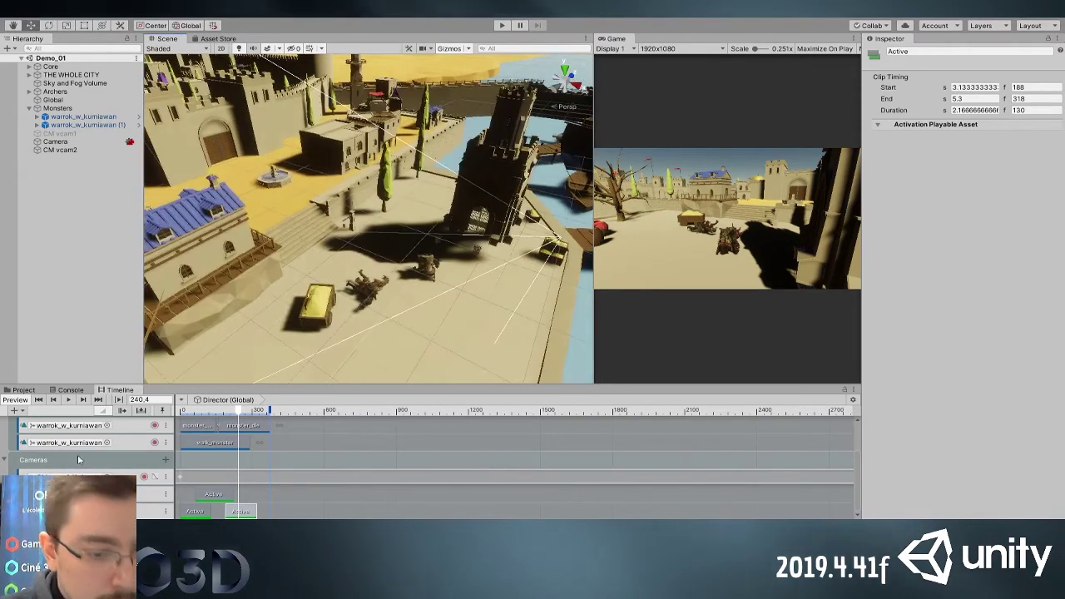
{"action": "scroll", "coordinate": [114, 444], "scroll_direction": "up", "scroll_amount": 2}
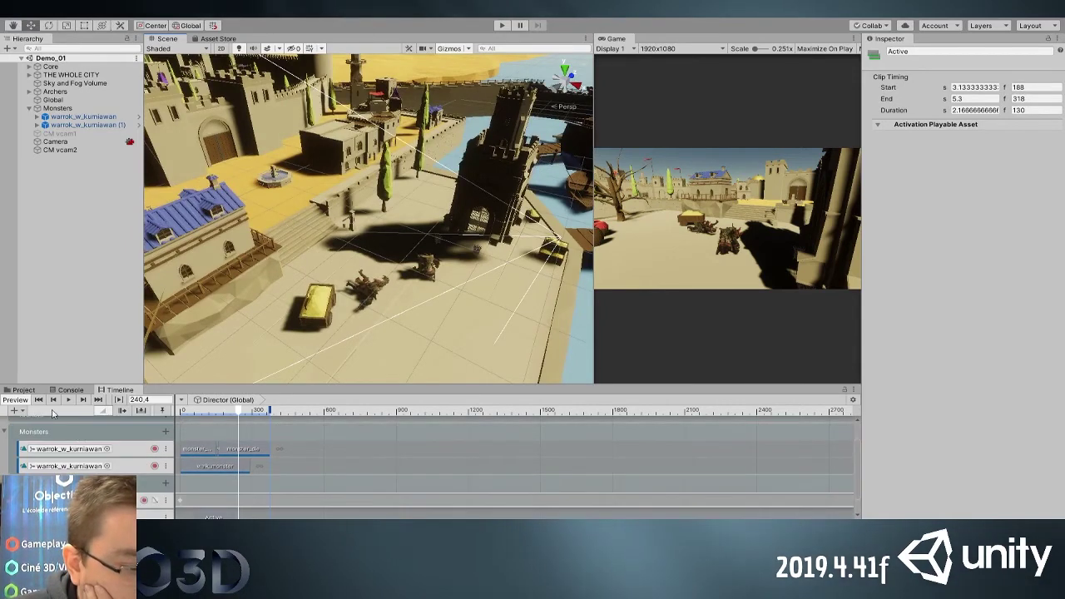
{"action": "left_click", "coordinate": [25, 390]}
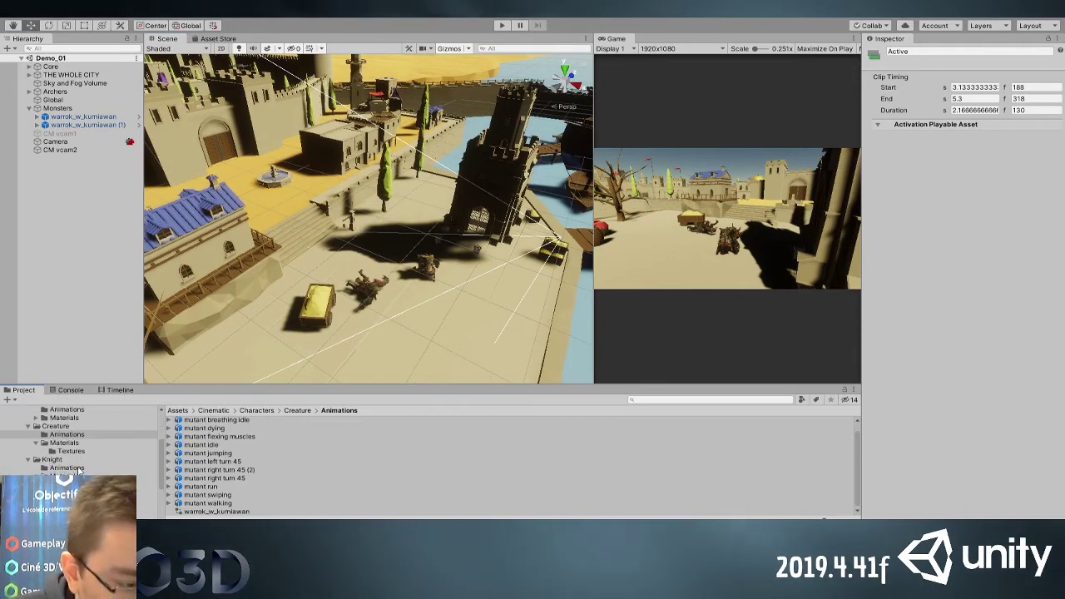
{"action": "left_click", "coordinate": [69, 459]}
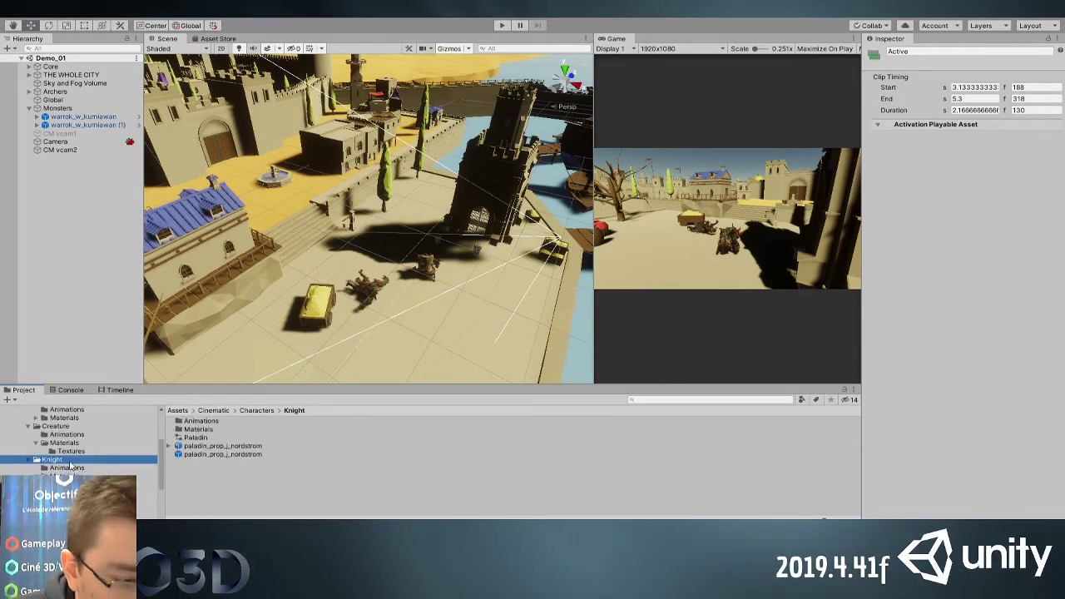
{"action": "left_click", "coordinate": [200, 456]}
{"action": "left_click_drag", "start_coordinate": [223, 455], "coordinate": [109, 226]}
{"action": "key", "text": "f"}
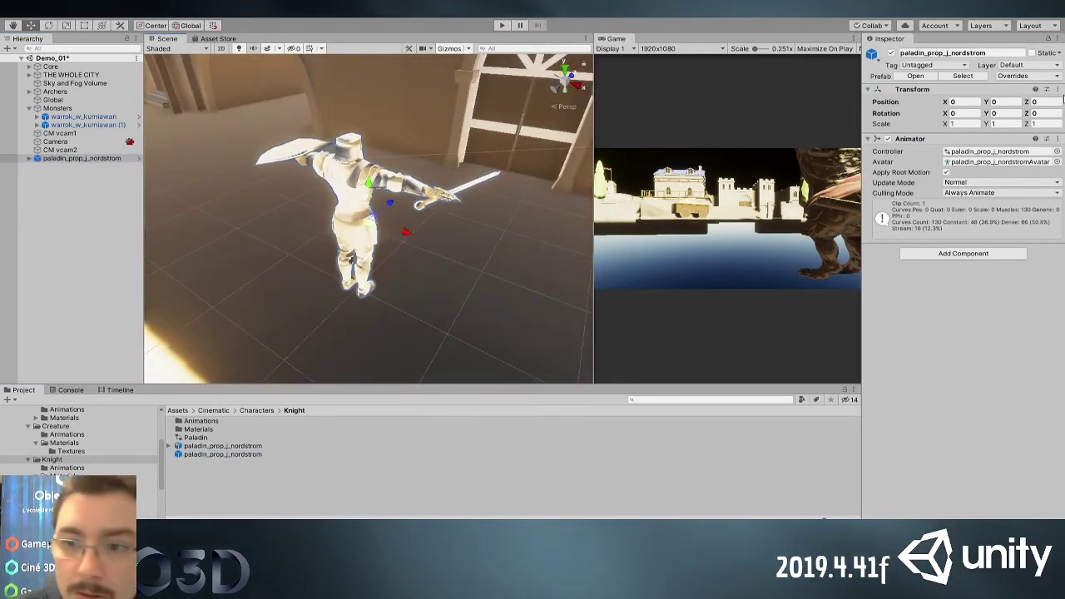
Create an empty object named Paladins and make the paladin its child
{"action": "left_click", "coordinate": [79, 160]}
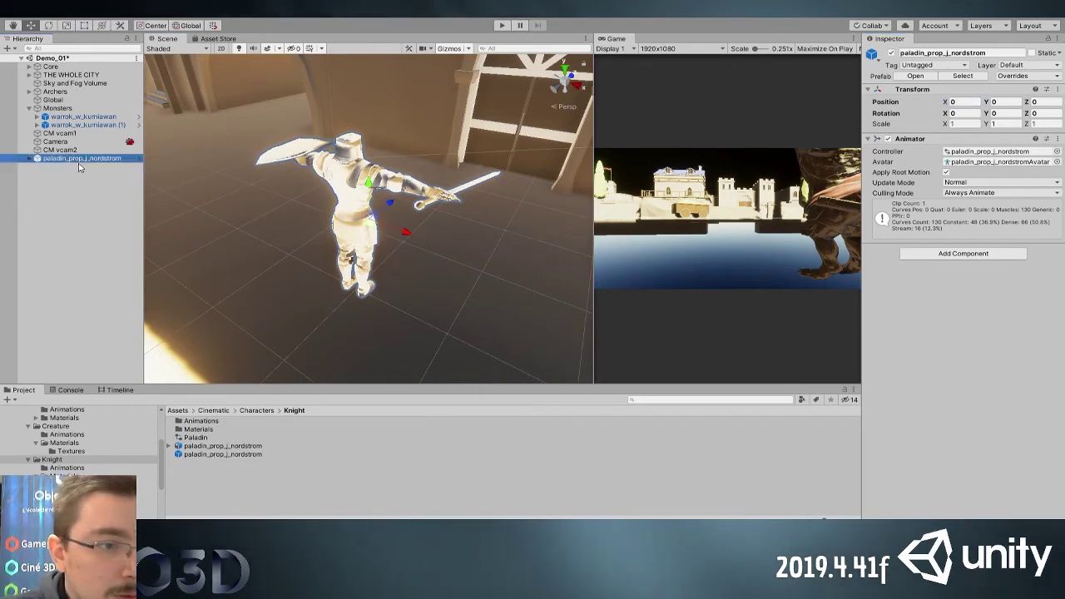
{"action": "left_click_drag", "start_coordinate": [72, 108], "coordinate": [70, 185]}
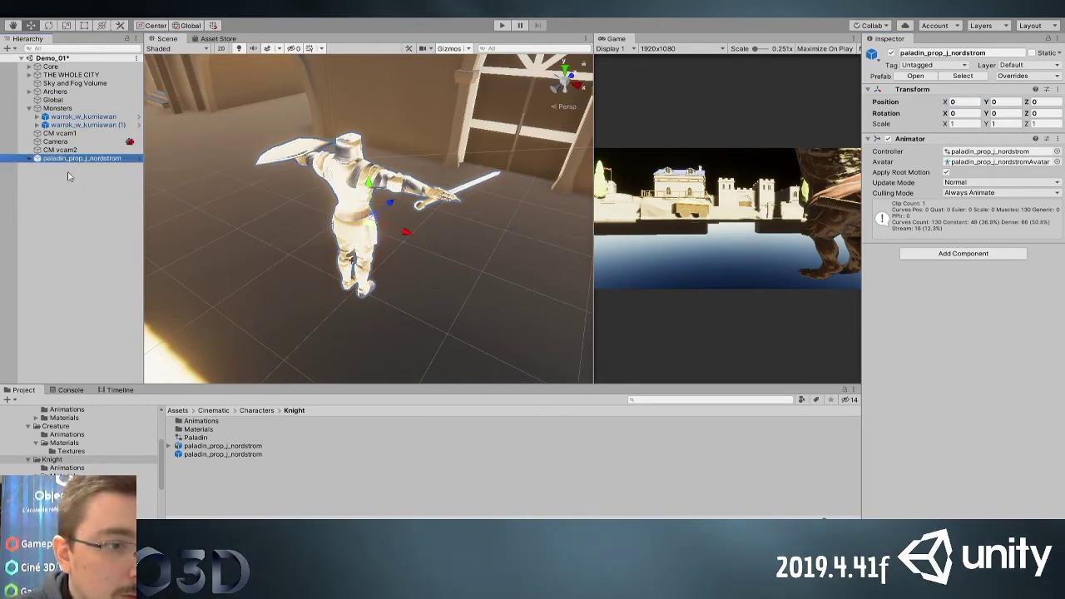
{"action": "key", "text": "ctrl+shift+n"}
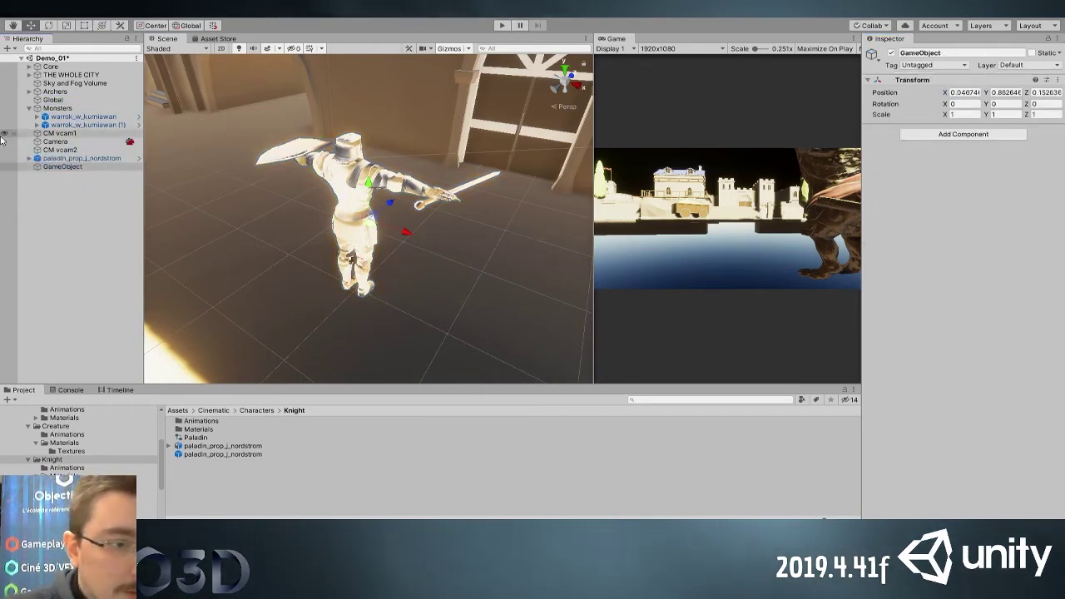
{"action": "key", "text": "F2"}
{"action": "type", "text": "Paladins"}
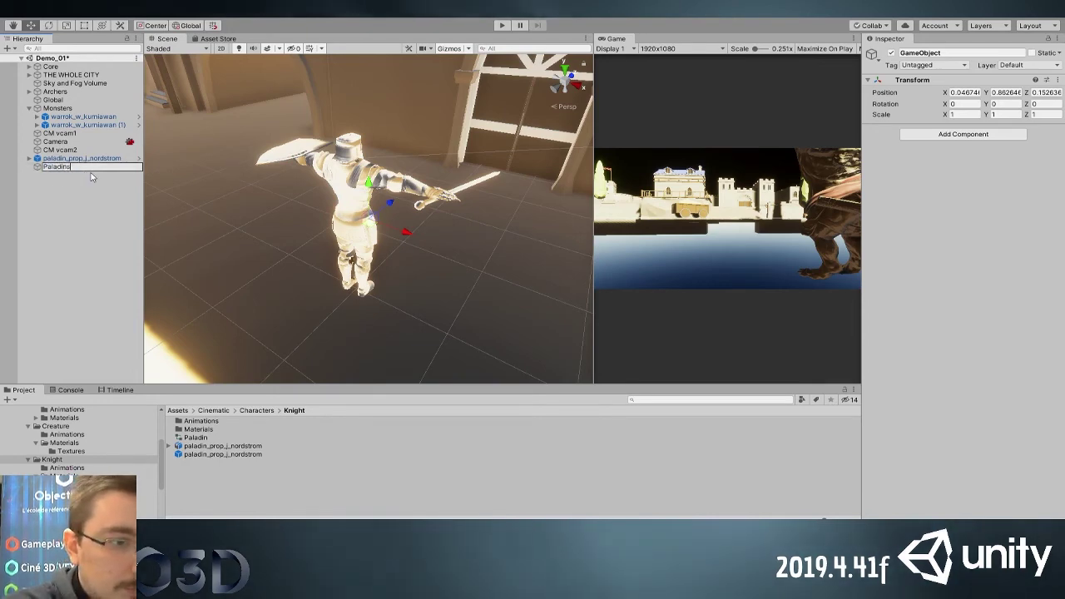
{"action": "key", "text": "Return"}
{"action": "left_click_drag", "start_coordinate": [70, 158], "coordinate": [71, 169]}
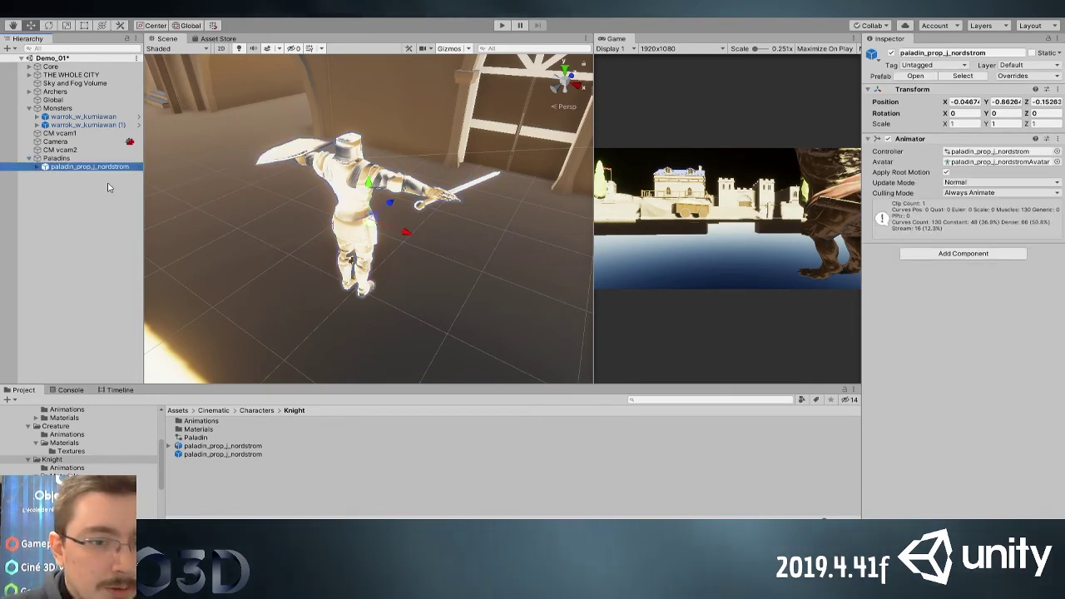
Set the paladin's local position to 0, 0, 0
{"action": "left_click", "coordinate": [965, 102]}
{"action": "type", "text": "0"}
{"action": "left_click", "coordinate": [1008, 102]}
{"action": "type", "text": "0"}
{"action": "left_click", "coordinate": [1040, 102]}
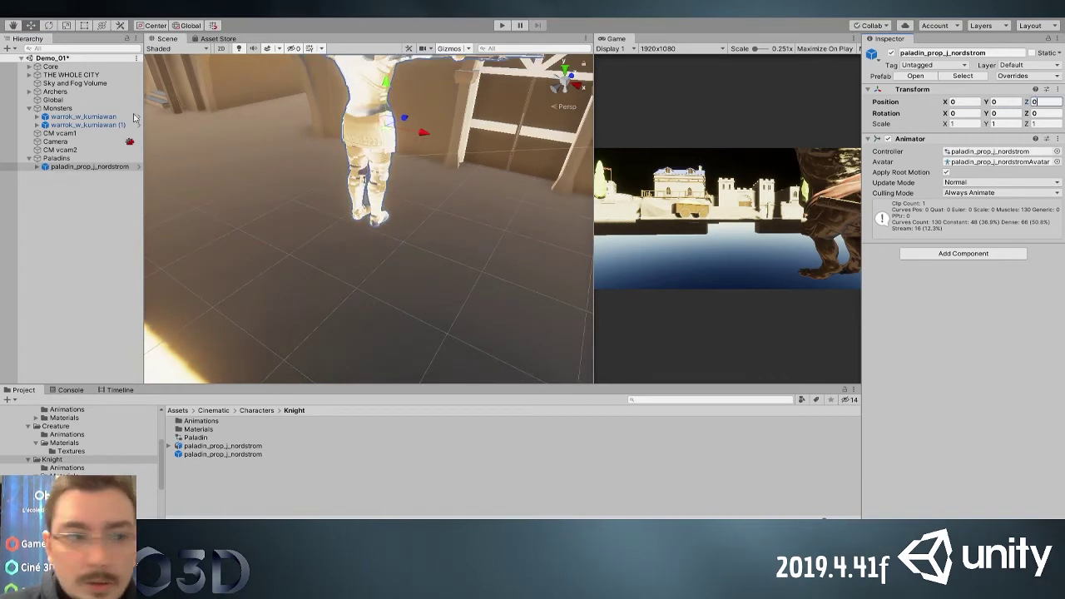
Copy the Archers object's transform values onto the Paladins object
{"action": "left_click", "coordinate": [58, 108]}
{"action": "left_click", "coordinate": [60, 93]}
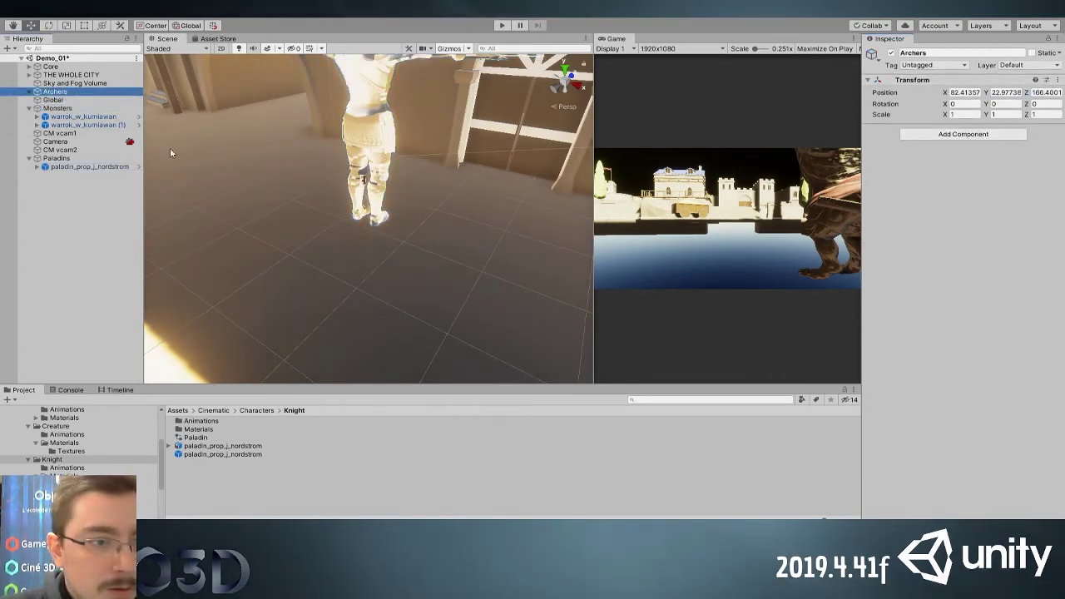
{"action": "left_click", "coordinate": [60, 158]}
{"action": "left_click", "coordinate": [1057, 80]}
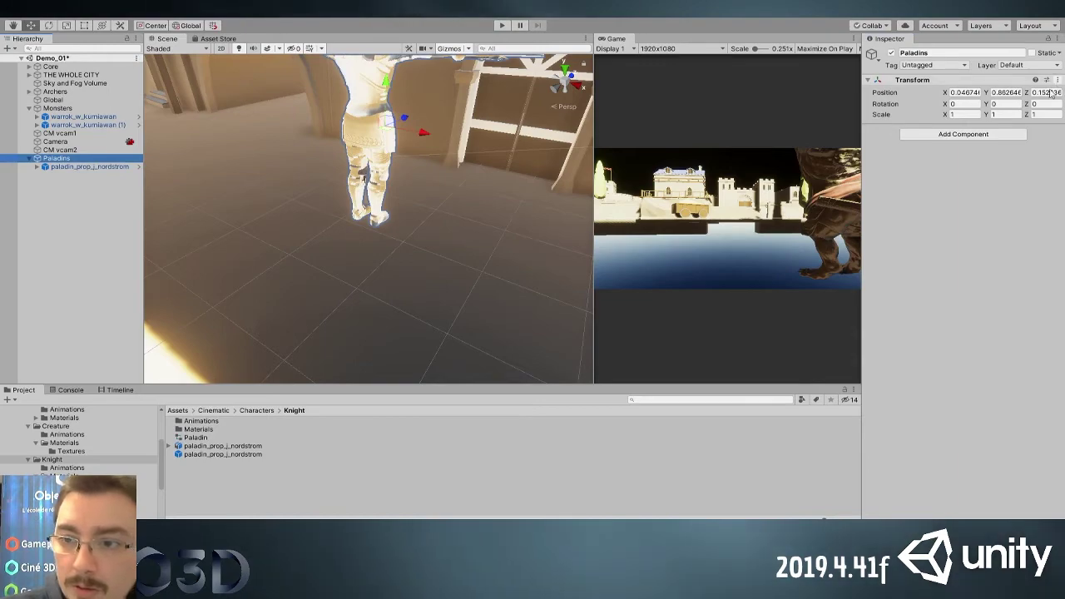
{"action": "left_click", "coordinate": [1013, 154]}
Lower the paladin from the archers' wall toward the quay and rotate it to about 96.6 degrees around Y
{"action": "double_click", "coordinate": [131, 168]}
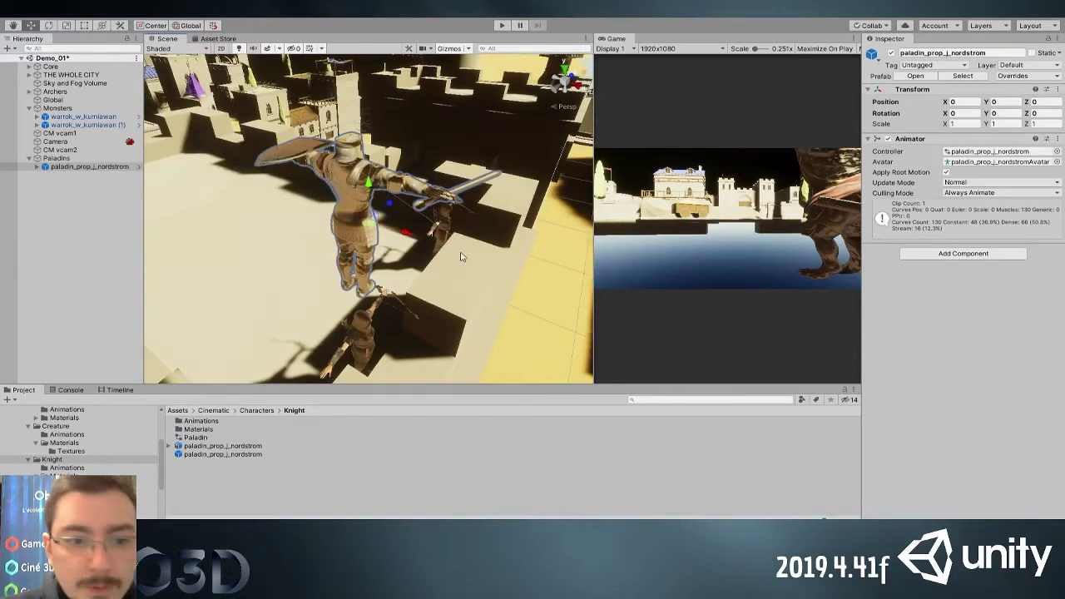
{"action": "left_click_drag", "start_coordinate": [256, 264], "coordinate": [323, 236], "text": "alt"}
{"action": "left_click_drag", "start_coordinate": [369, 188], "coordinate": [394, 350]}
{"action": "middle_click_drag", "start_coordinate": [395, 350], "coordinate": [330, 190]}
{"action": "left_click_drag", "start_coordinate": [327, 170], "coordinate": [412, 263]}
{"action": "key", "text": "e"}
{"action": "left_click_drag", "start_coordinate": [408, 226], "coordinate": [392, 326]}
{"action": "key", "text": "w"}
{"action": "middle_click_drag", "start_coordinate": [416, 357], "coordinate": [383, 262]}
{"action": "left_click_drag", "start_coordinate": [352, 198], "coordinate": [357, 265]}
{"action": "left_click_drag", "start_coordinate": [383, 299], "coordinate": [518, 290]}
Scale the paladin up uniformly to about 2.01
{"action": "key", "text": "f"}
{"action": "scroll", "coordinate": [399, 241], "scroll_direction": "down", "scroll_amount": 3}
{"action": "left_click_drag", "start_coordinate": [311, 204], "coordinate": [366, 212], "text": "alt"}
{"action": "key", "text": "r"}
{"action": "left_click_drag", "start_coordinate": [367, 254], "coordinate": [418, 233]}
Position the paladin on the quay ground in front of the wide stone steps, near the lamp post
{"action": "key", "text": "w"}
{"action": "scroll", "coordinate": [261, 177], "scroll_direction": "down", "scroll_amount": 5}
{"action": "left_click_drag", "start_coordinate": [261, 176], "coordinate": [254, 210], "text": "alt"}
{"action": "left_click_drag", "start_coordinate": [363, 202], "coordinate": [408, 261]}
{"action": "left_click_drag", "start_coordinate": [317, 237], "coordinate": [419, 231]}
{"action": "key", "text": "f"}
{"action": "middle_click_drag", "start_coordinate": [419, 231], "coordinate": [238, 208]}
{"action": "left_click_drag", "start_coordinate": [248, 196], "coordinate": [606, 198]}
{"action": "key", "text": "f"}
{"action": "scroll", "coordinate": [375, 187], "scroll_direction": "down", "scroll_amount": 4}
{"action": "left_click_drag", "start_coordinate": [369, 176], "coordinate": [370, 213]}
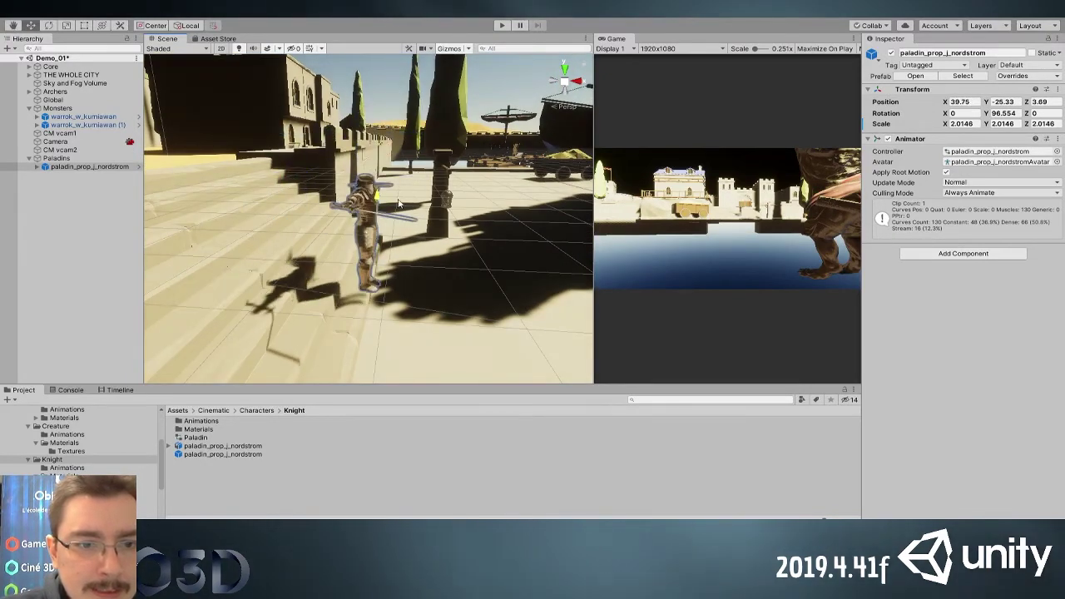
{"action": "left_click_drag", "start_coordinate": [393, 204], "coordinate": [644, 254]}
{"action": "left_click_drag", "start_coordinate": [439, 242], "coordinate": [363, 258], "text": "alt"}
Show the Director timeline of the Global object again and move the playhead to frame 113
{"action": "left_click", "coordinate": [92, 222]}
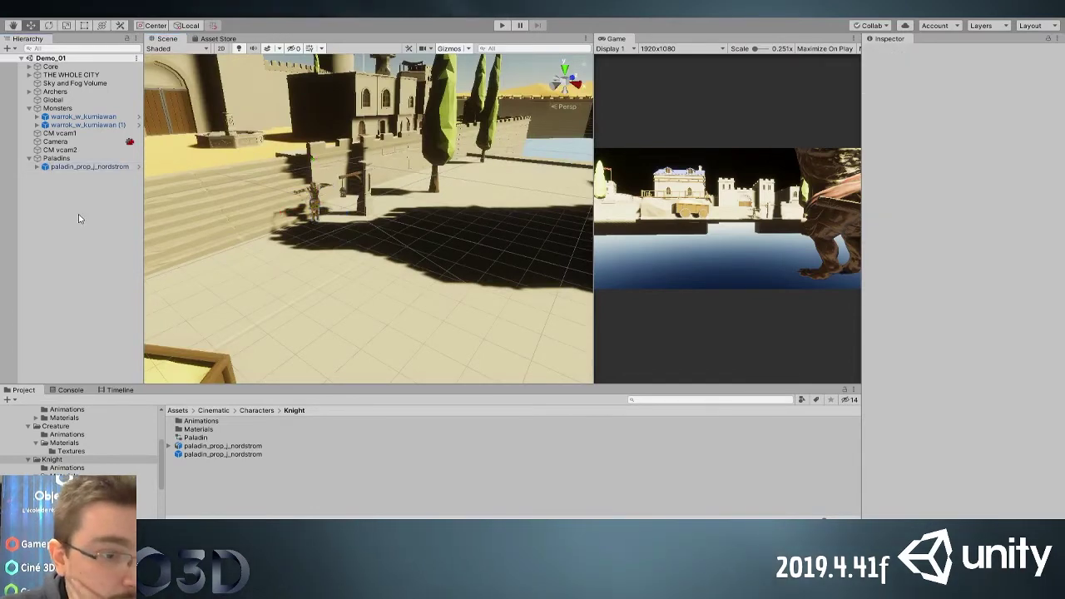
{"action": "left_click", "coordinate": [118, 389]}
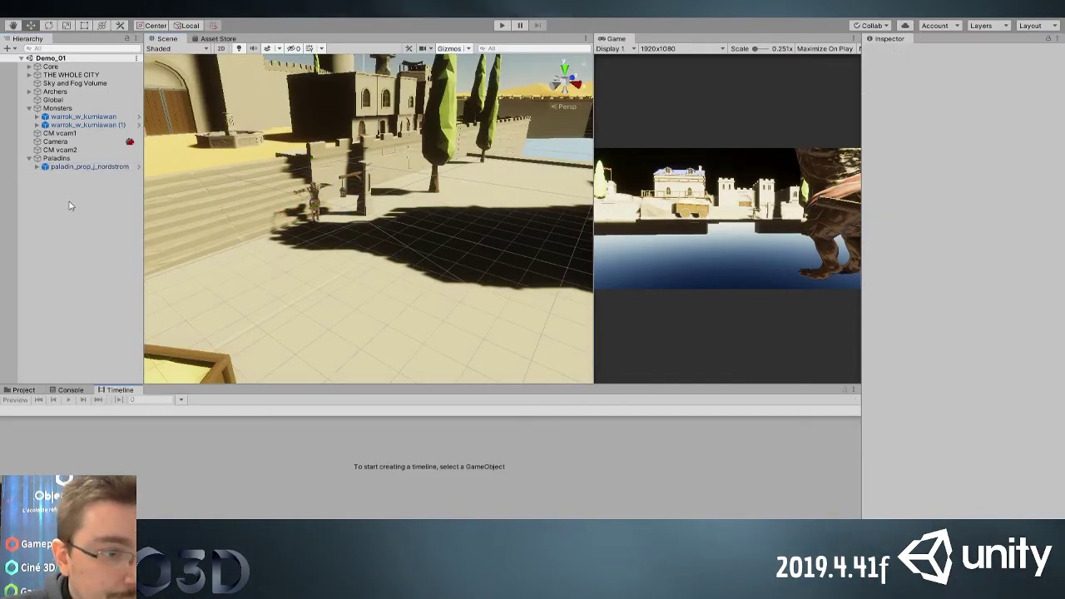
{"action": "left_click", "coordinate": [57, 142]}
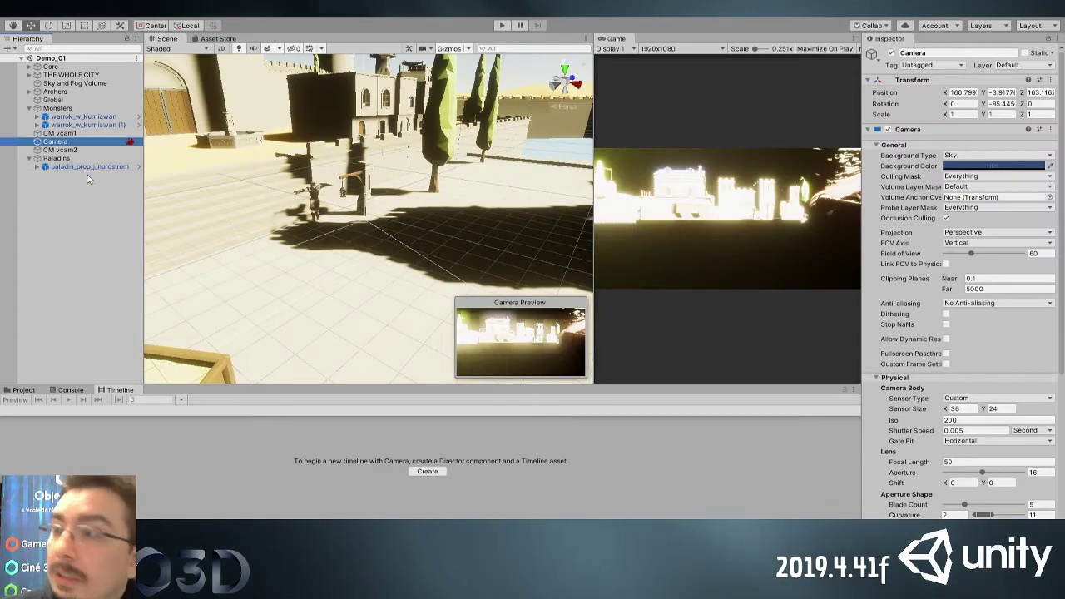
{"action": "left_click", "coordinate": [50, 100]}
{"action": "left_click_drag", "start_coordinate": [237, 413], "coordinate": [207, 414]}
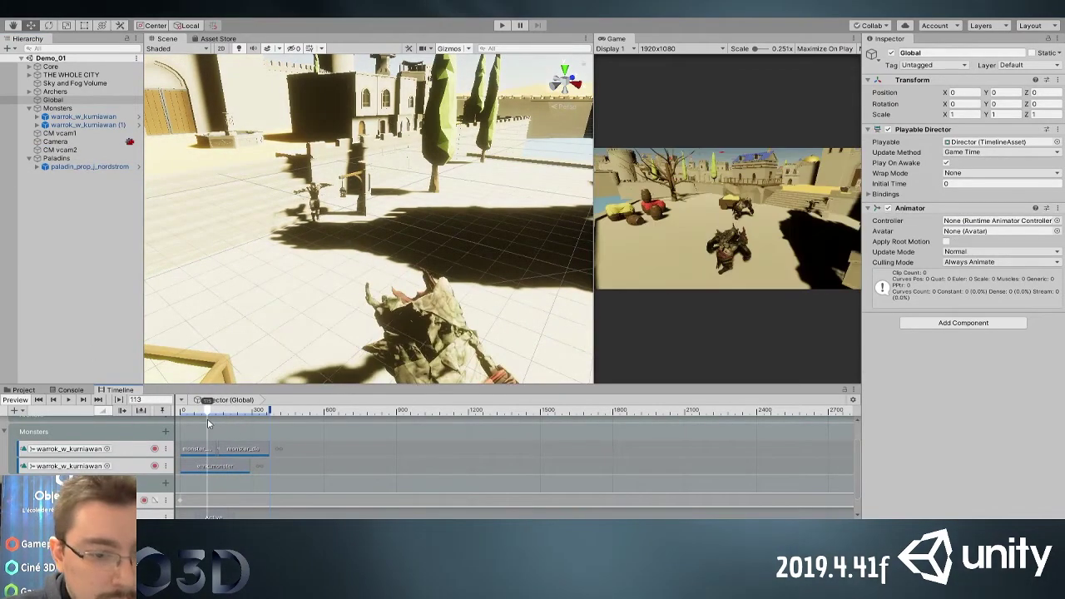
Add a new track group to the Director timeline
{"action": "scroll", "coordinate": [35, 437], "scroll_direction": "up", "scroll_amount": 2}
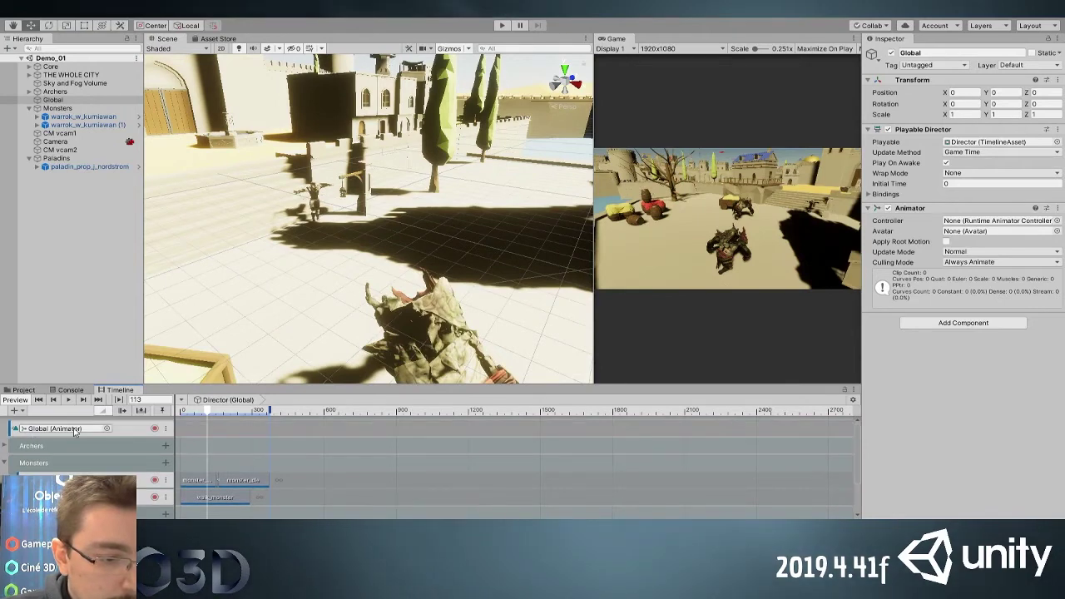
{"action": "scroll", "coordinate": [50, 470], "scroll_direction": "down", "scroll_amount": 3}
{"action": "scroll", "coordinate": [10, 466], "scroll_direction": "up", "scroll_amount": 3}
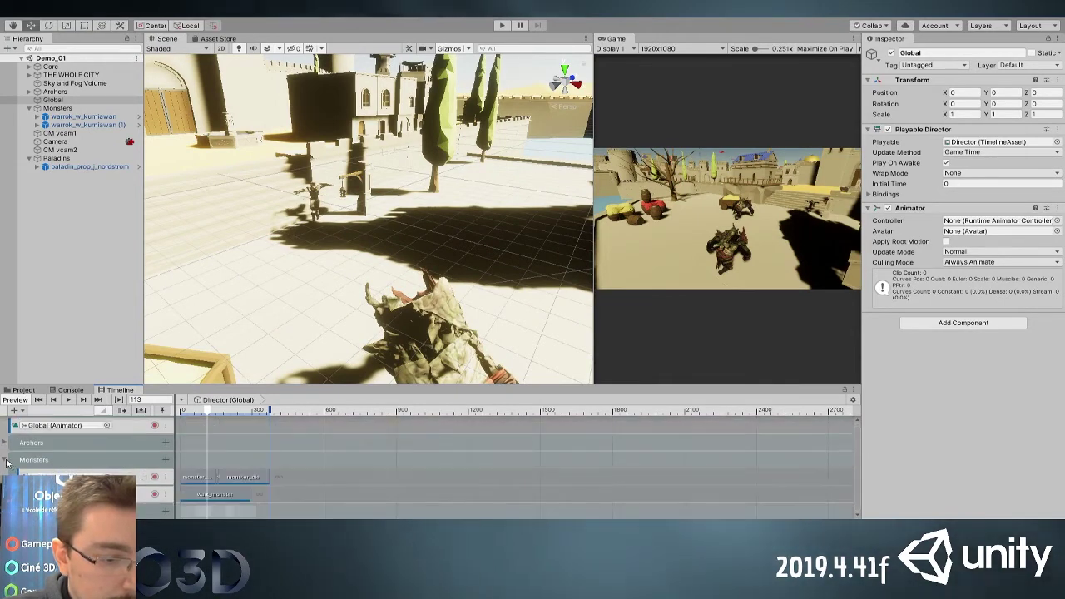
{"action": "left_click", "coordinate": [25, 413]}
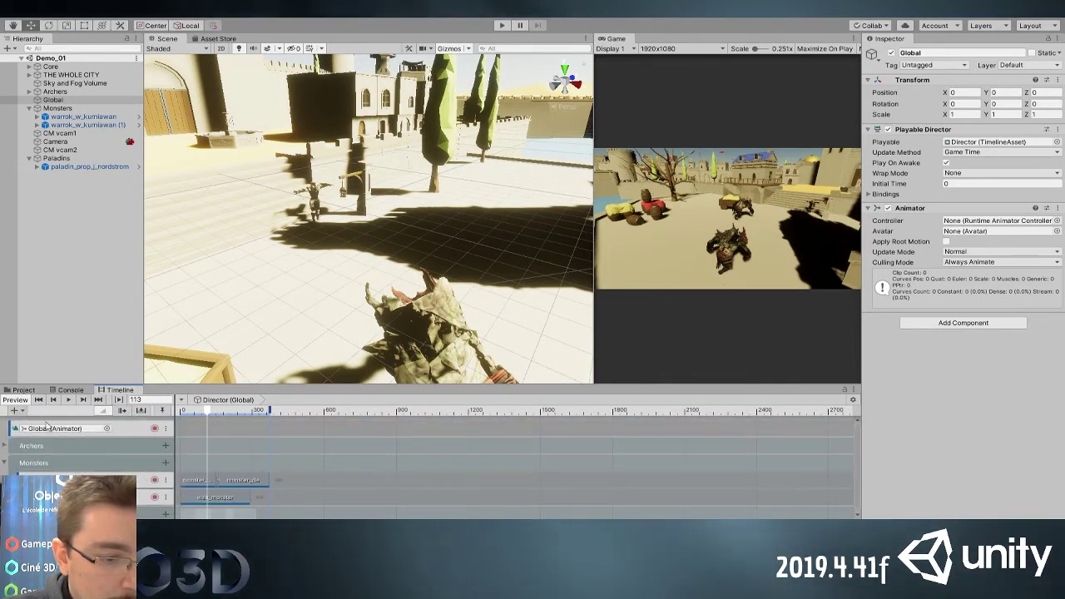
{"action": "left_click", "coordinate": [42, 424]}
{"action": "scroll", "coordinate": [71, 462], "scroll_direction": "down", "scroll_amount": 2}
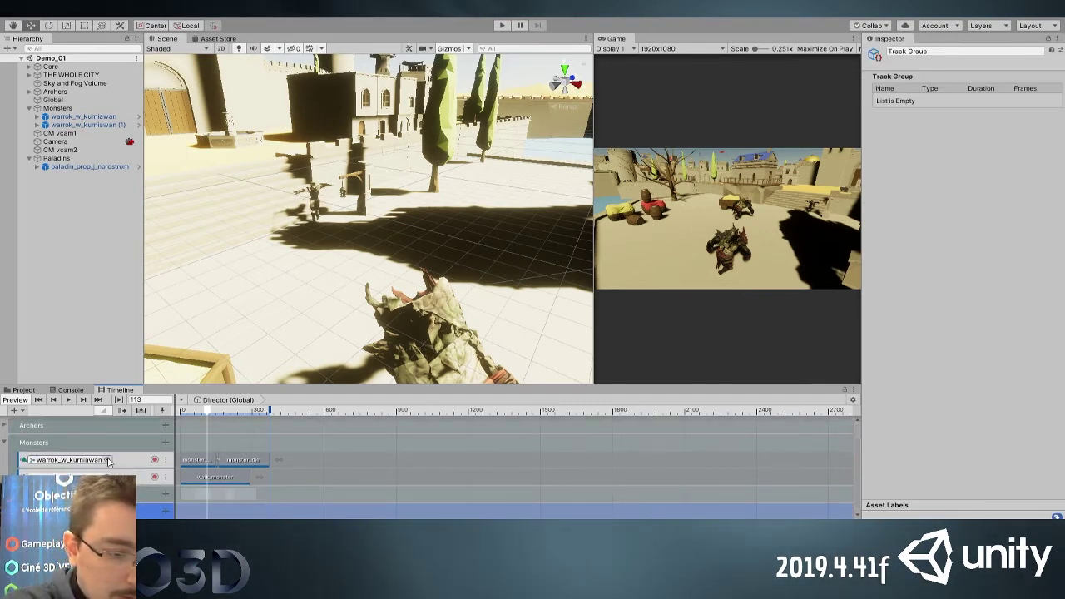
{"action": "left_click", "coordinate": [190, 438]}
{"action": "scroll", "coordinate": [207, 508], "scroll_direction": "up", "scroll_amount": 2}
{"action": "scroll", "coordinate": [207, 509], "scroll_direction": "down", "scroll_amount": 3}
{"action": "scroll", "coordinate": [109, 495], "scroll_direction": "down", "scroll_amount": 2}
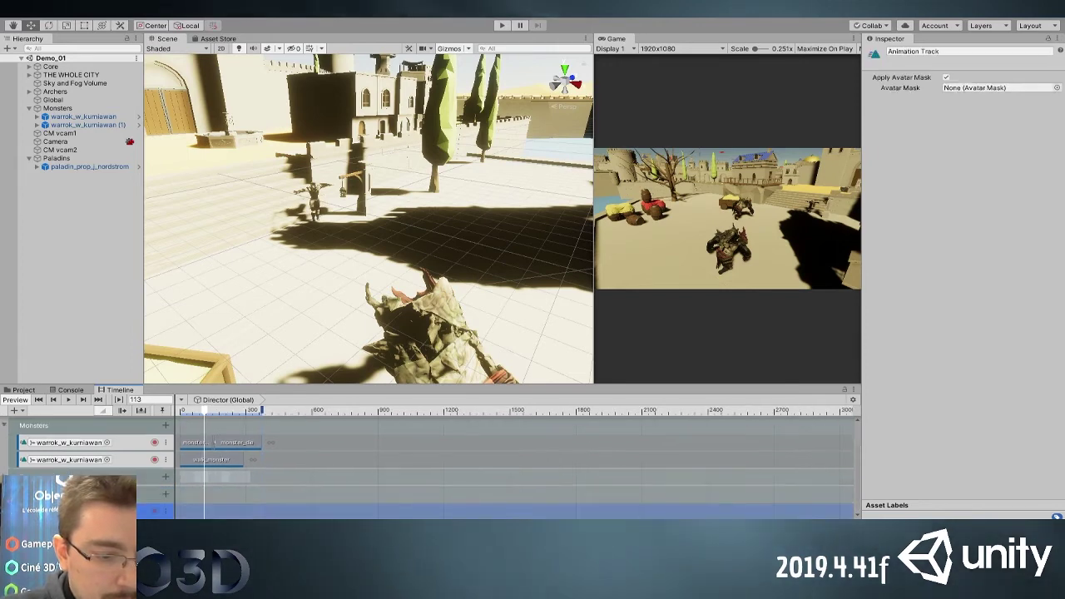
{"action": "left_click_drag", "start_coordinate": [204, 411], "coordinate": [178, 412]}
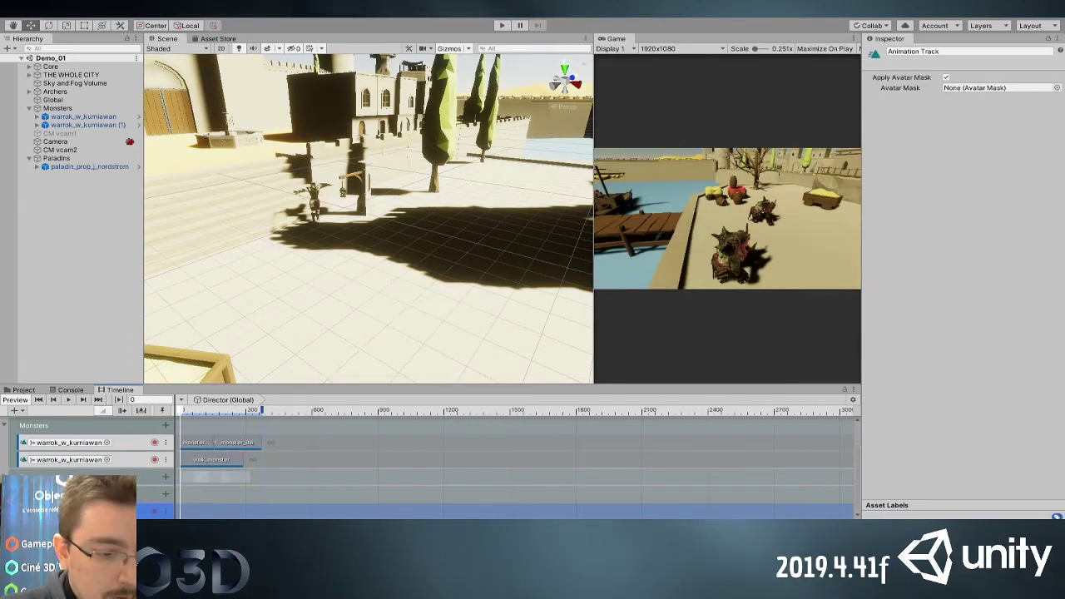
{"action": "key", "text": "Delete"}
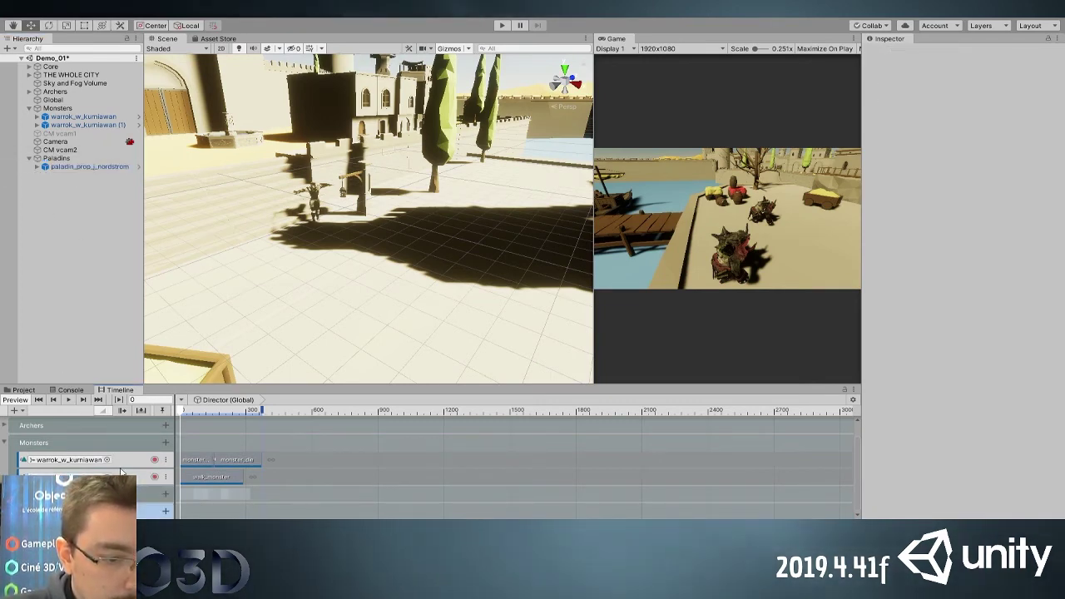
{"action": "scroll", "coordinate": [100, 491], "scroll_direction": "down", "scroll_amount": 1}
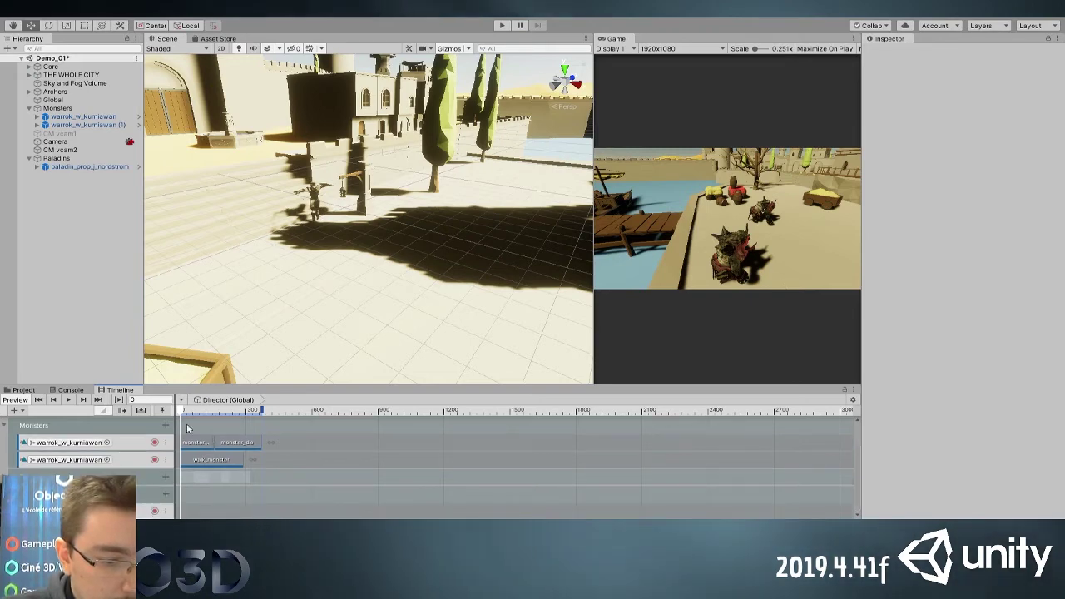
{"action": "left_click", "coordinate": [210, 511]}
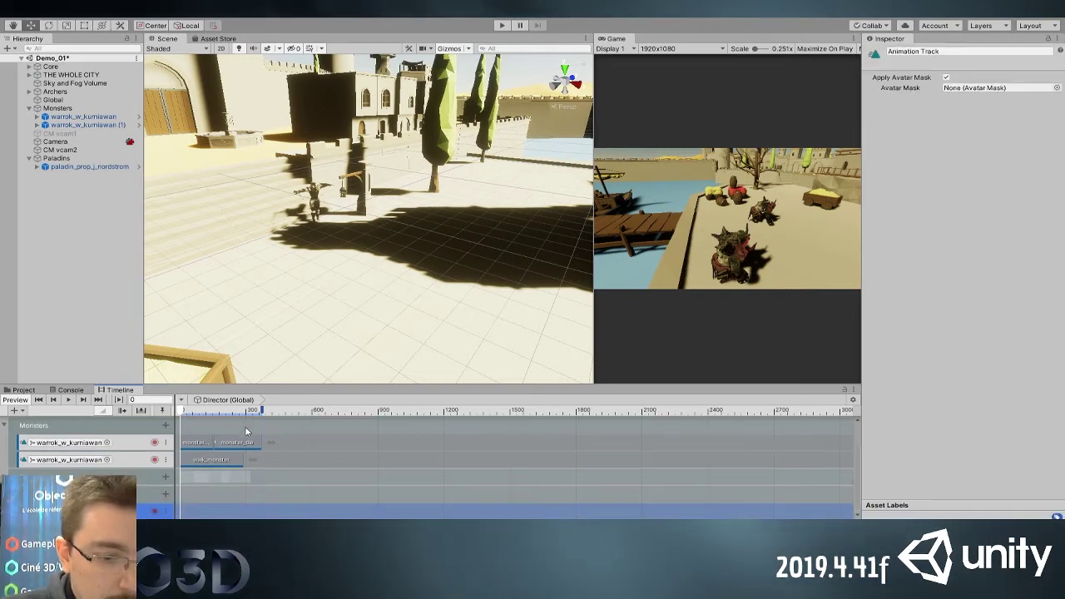
{"action": "left_click", "coordinate": [138, 331]}
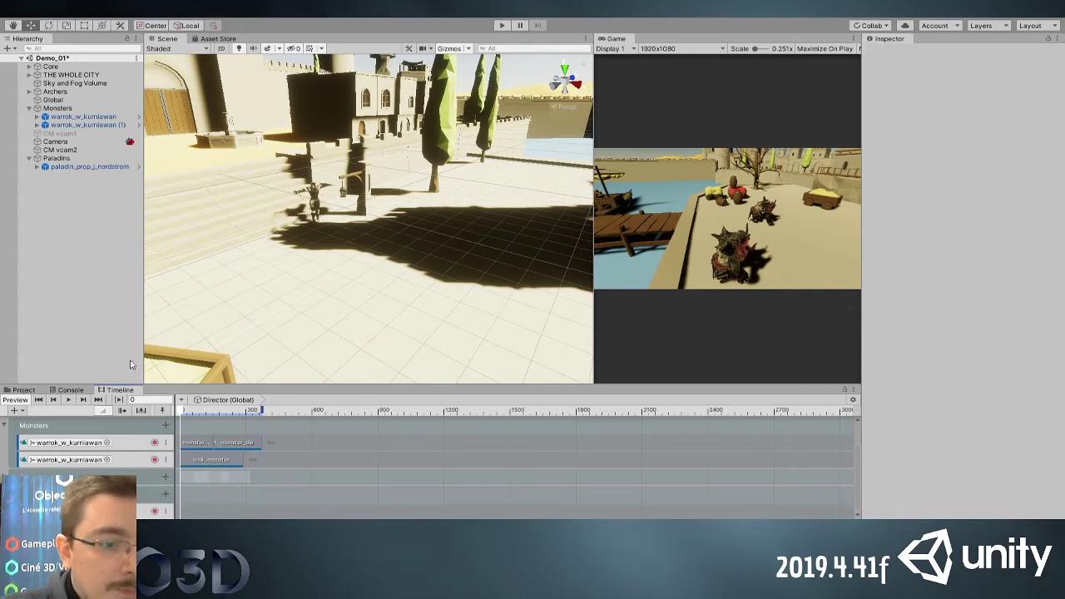
Open the Knight's Animations folder in the project assets and preview the sword and shield run animation
{"action": "left_click", "coordinate": [23, 389]}
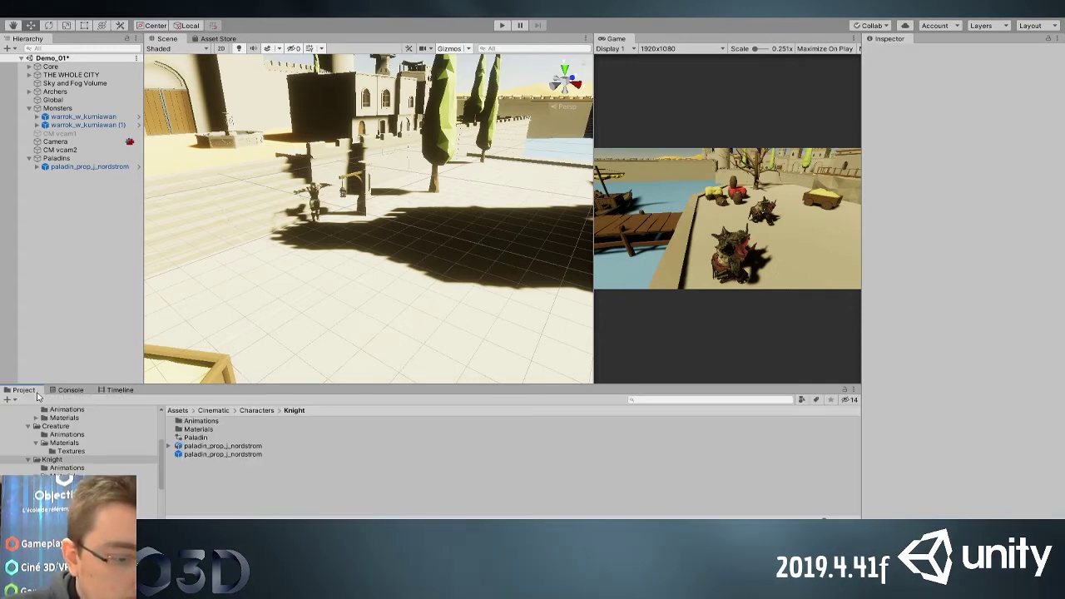
{"action": "double_click", "coordinate": [200, 420]}
{"action": "left_click", "coordinate": [235, 470]}
{"action": "scroll", "coordinate": [241, 478], "scroll_direction": "down", "scroll_amount": 5}
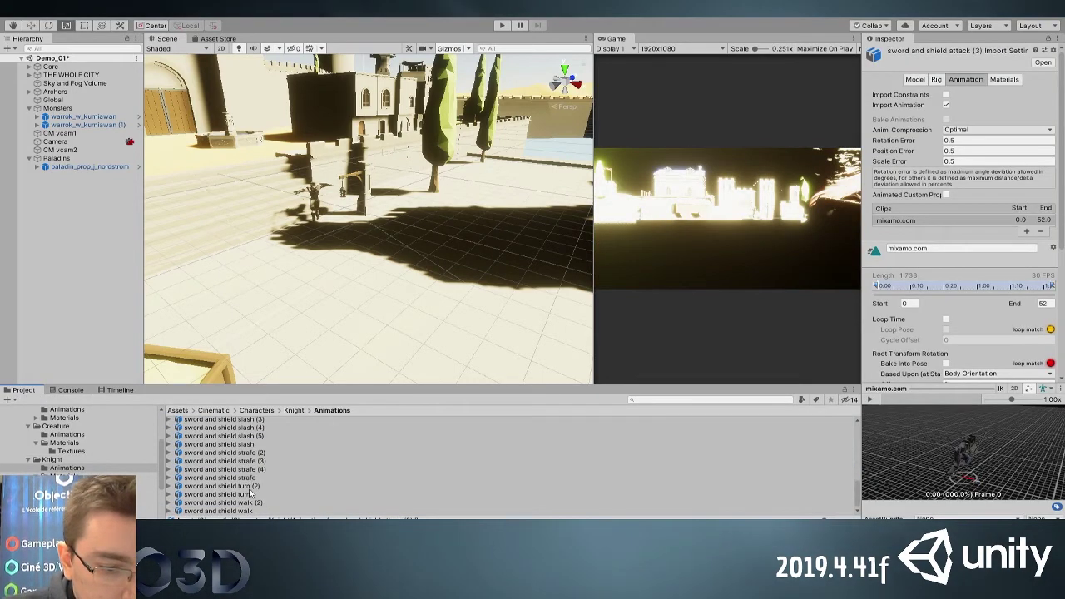
{"action": "scroll", "coordinate": [251, 478], "scroll_direction": "up", "scroll_amount": 3}
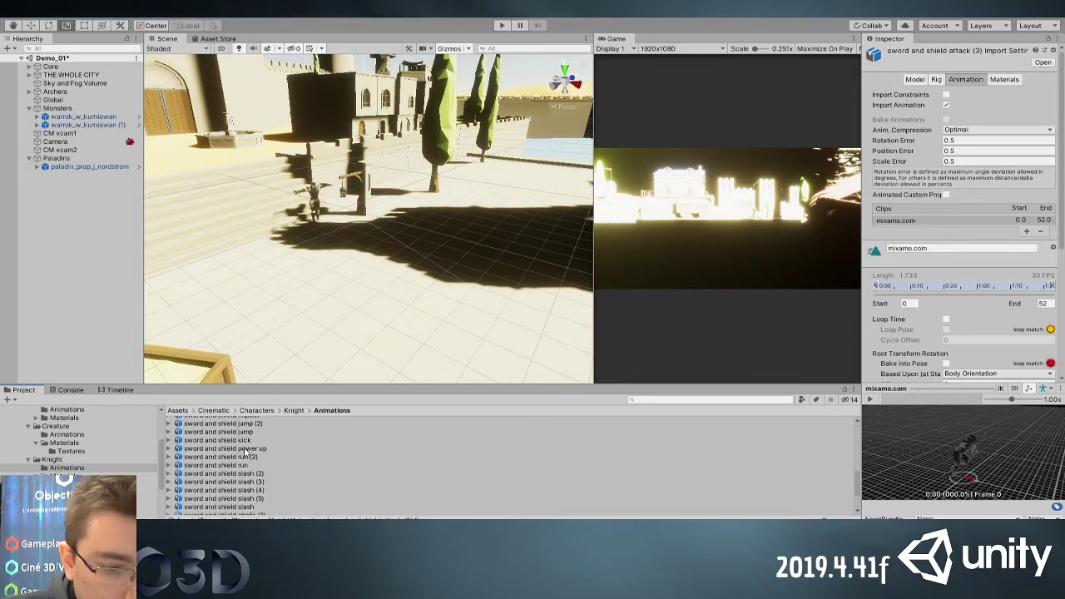
{"action": "left_click", "coordinate": [254, 465]}
{"action": "left_click", "coordinate": [870, 399]}
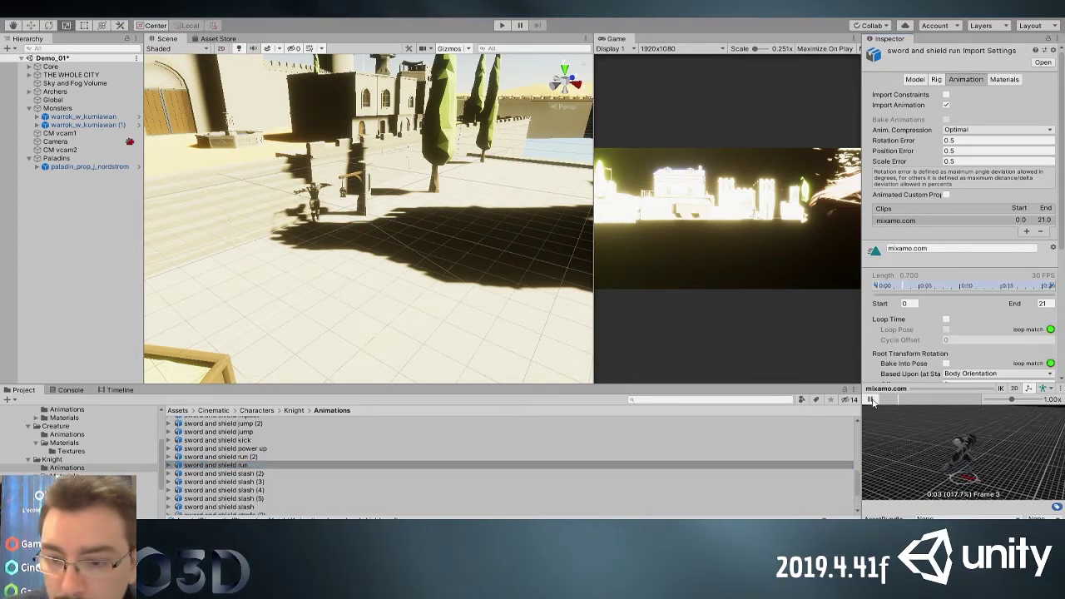
Turn on Loop Time for the sword and shield run animation and apply the import settings
{"action": "left_click", "coordinate": [946, 318]}
{"action": "scroll", "coordinate": [973, 337], "scroll_direction": "down", "scroll_amount": 5}
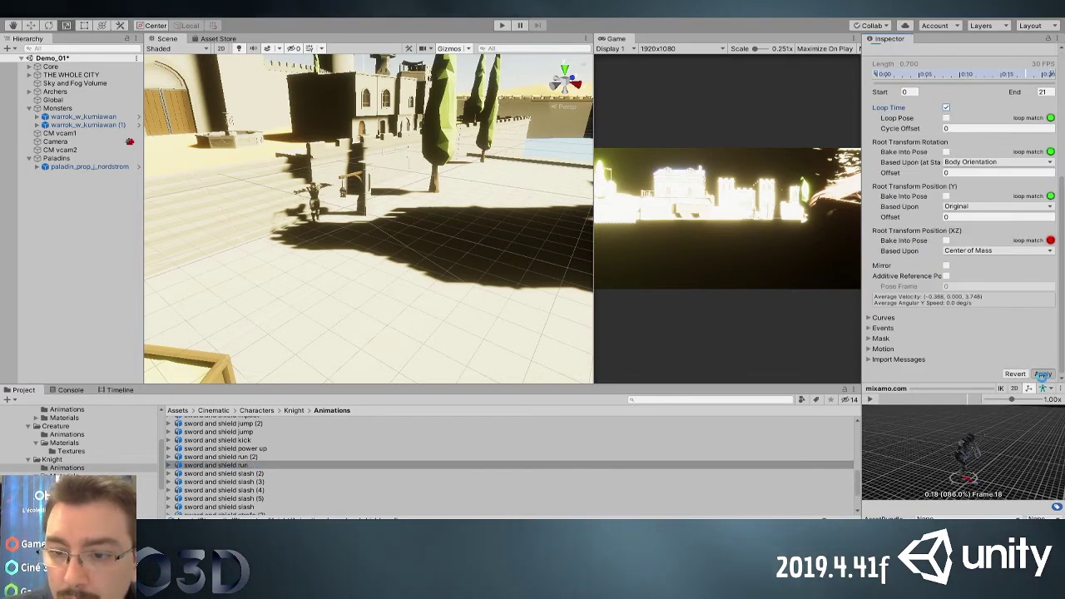
{"action": "left_click", "coordinate": [1042, 374]}
Show the Director timeline of the Global object and select the animation track in the Paladins group
{"action": "left_click", "coordinate": [89, 167]}
{"action": "left_click", "coordinate": [120, 389]}
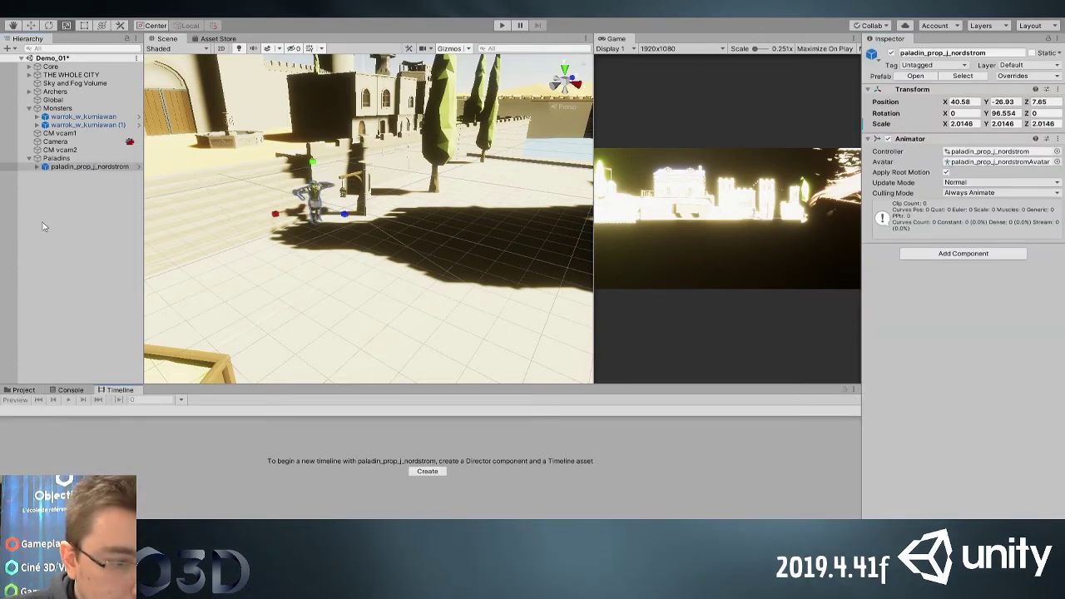
{"action": "left_click", "coordinate": [53, 100]}
{"action": "scroll", "coordinate": [197, 464], "scroll_direction": "down", "scroll_amount": 3}
{"action": "left_click", "coordinate": [212, 507]}
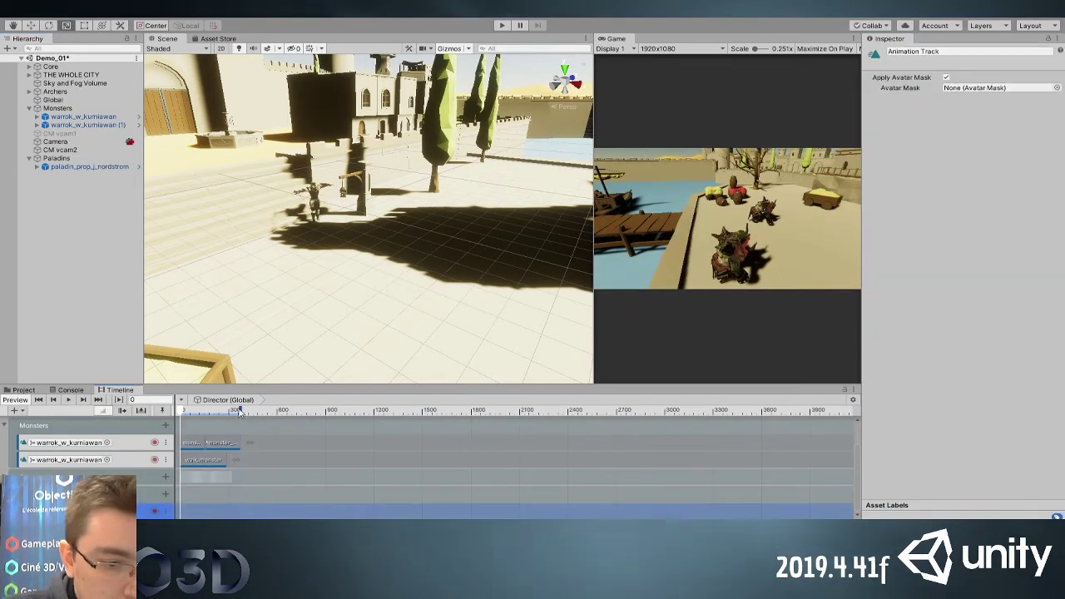
Return to the Knight's Animations folder and check the import settings of the sword and shield idle animation
{"action": "left_click", "coordinate": [25, 390]}
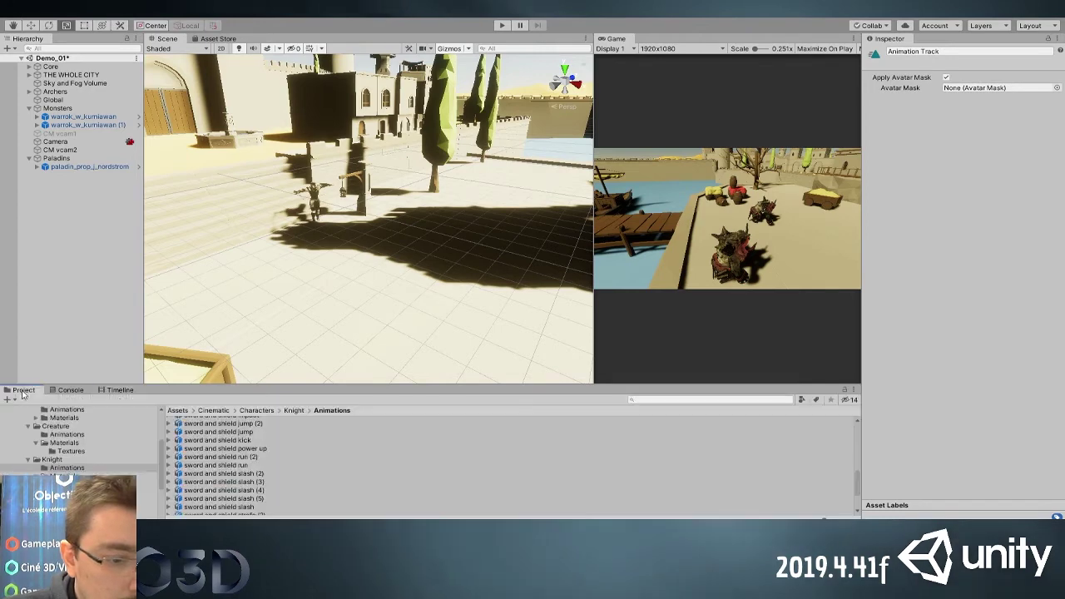
{"action": "scroll", "coordinate": [235, 505], "scroll_direction": "up", "scroll_amount": 4}
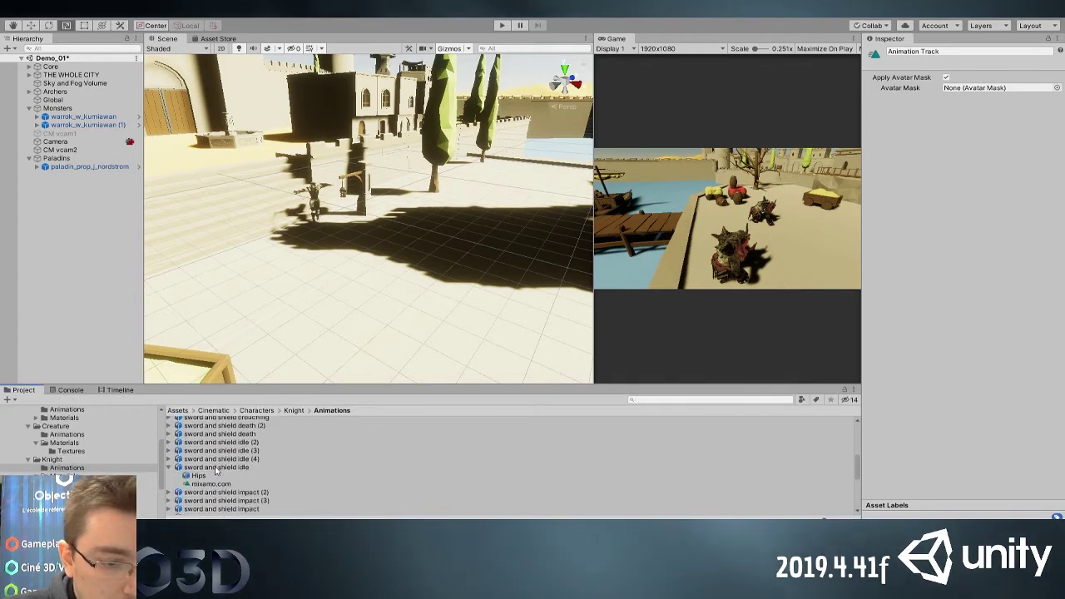
{"action": "left_click", "coordinate": [216, 466]}
{"action": "scroll", "coordinate": [287, 485], "scroll_direction": "down", "scroll_amount": 3}
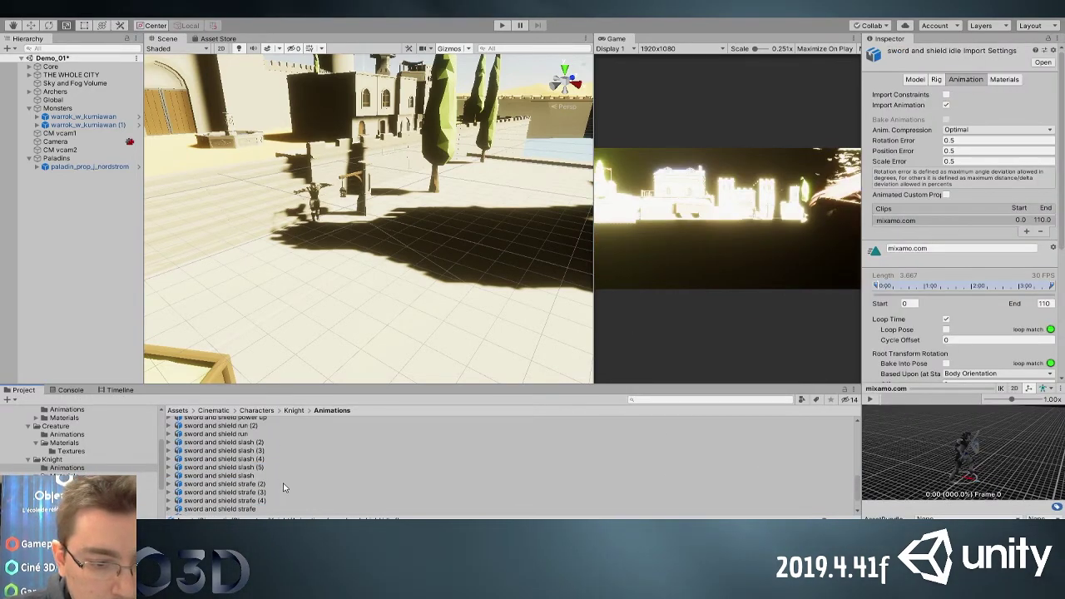
{"action": "scroll", "coordinate": [265, 482], "scroll_direction": "down", "scroll_amount": 1}
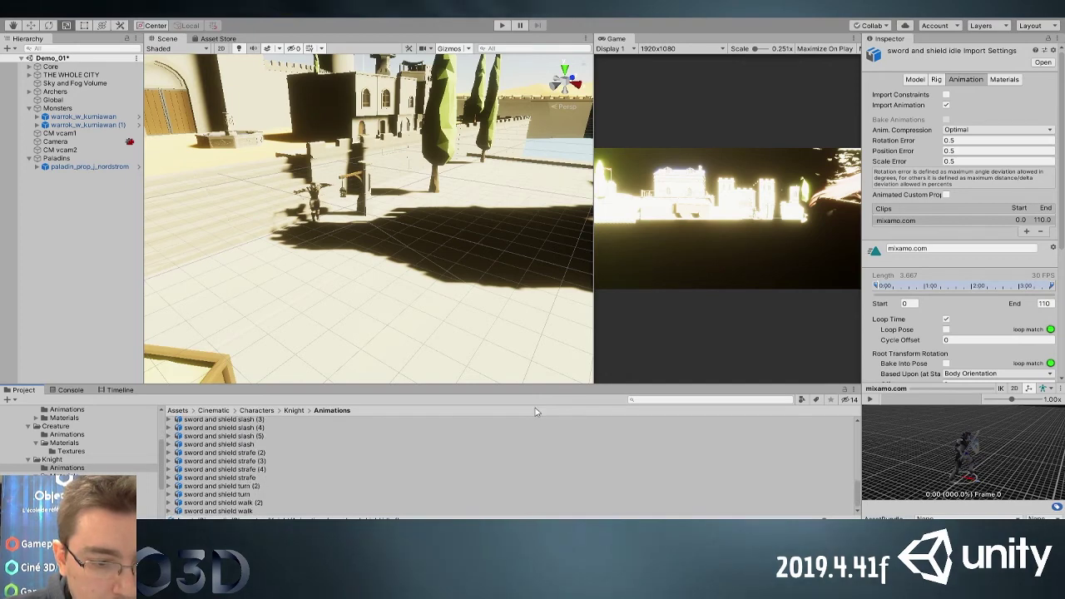
Search the project assets for "run", check the mutant run import settings, and clear the search
{"action": "left_click", "coordinate": [643, 403]}
{"action": "type", "text": "run"}
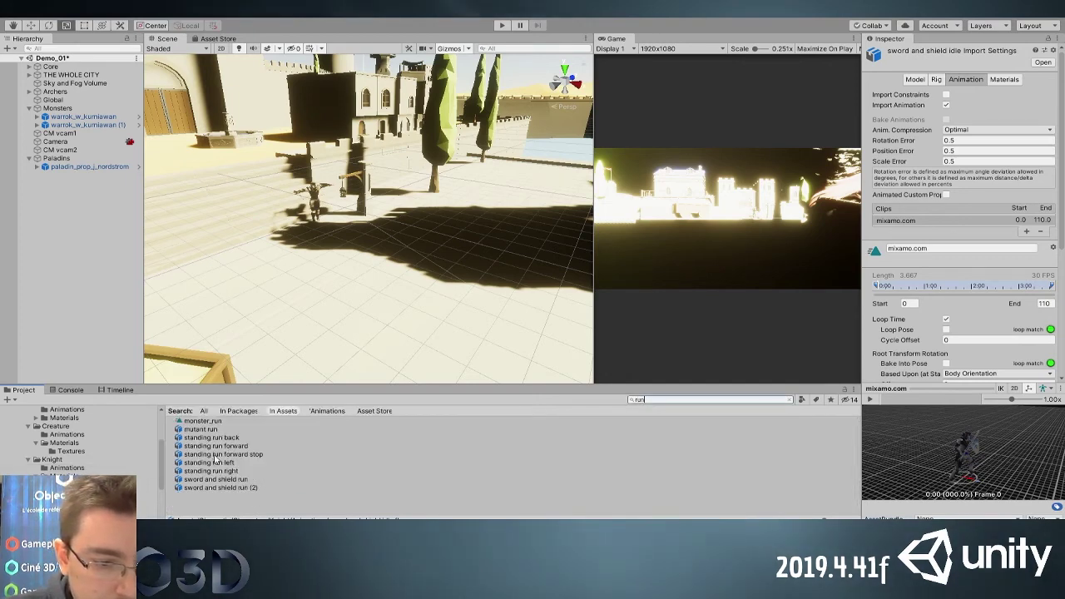
{"action": "left_click", "coordinate": [211, 437]}
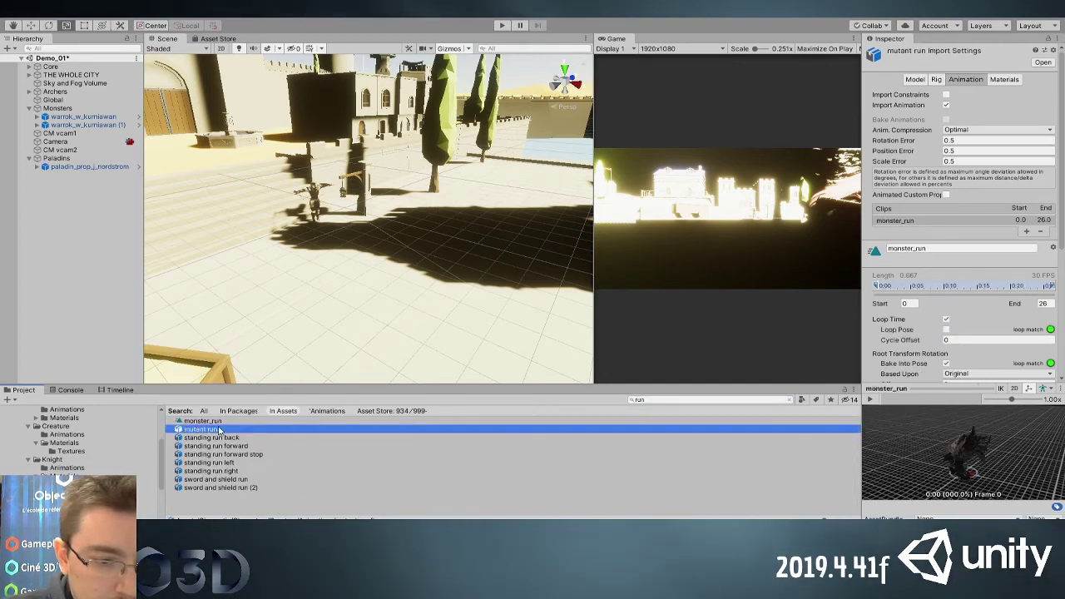
{"action": "left_click", "coordinate": [200, 428]}
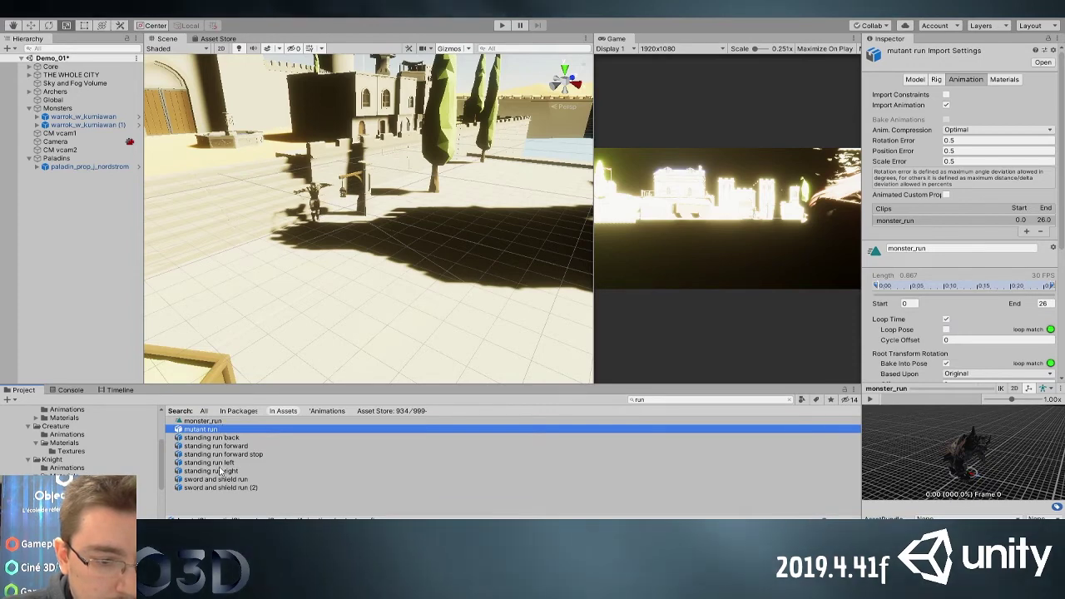
{"action": "left_click", "coordinate": [789, 400]}
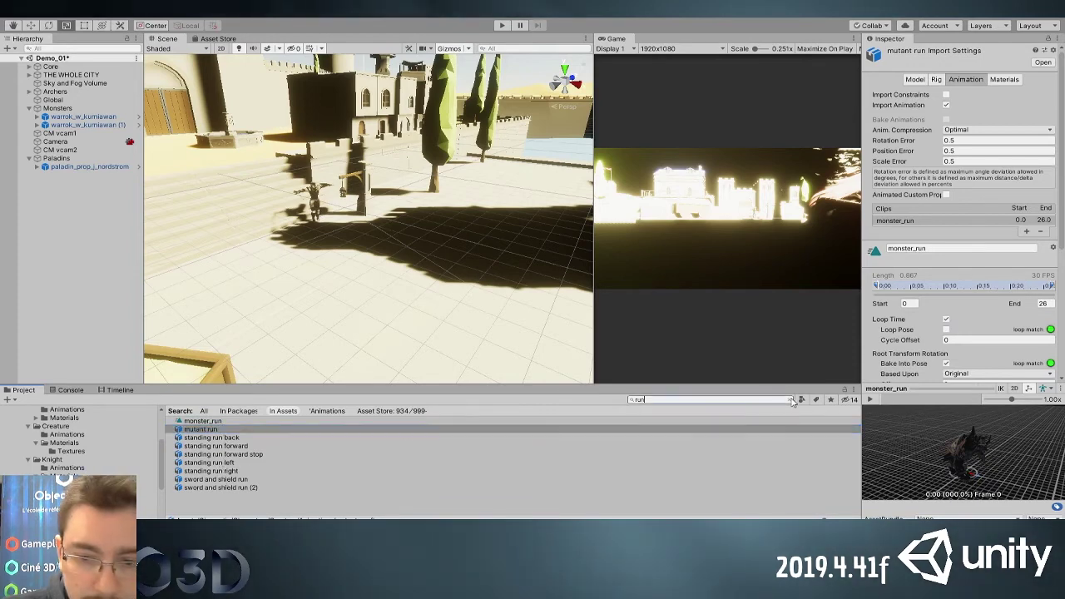
Reopen the Animations folder under Characters > Knight and select the sword and shield run animation
{"action": "scroll", "coordinate": [265, 454], "scroll_direction": "up", "scroll_amount": 1}
{"action": "left_click", "coordinate": [298, 410]}
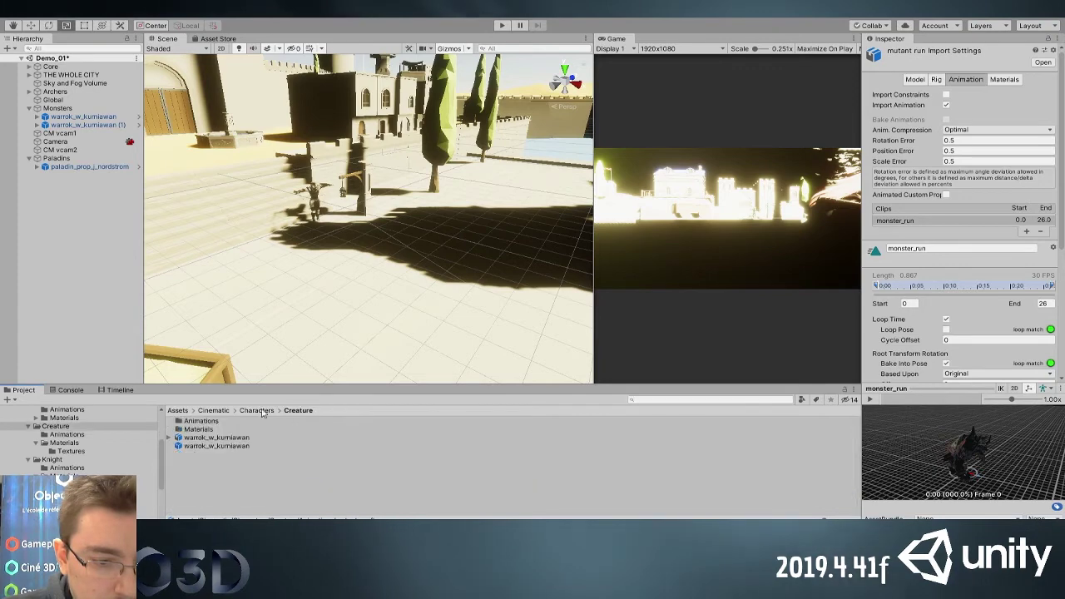
{"action": "left_click", "coordinate": [259, 411]}
{"action": "left_click", "coordinate": [203, 422]}
{"action": "double_click", "coordinate": [207, 439]}
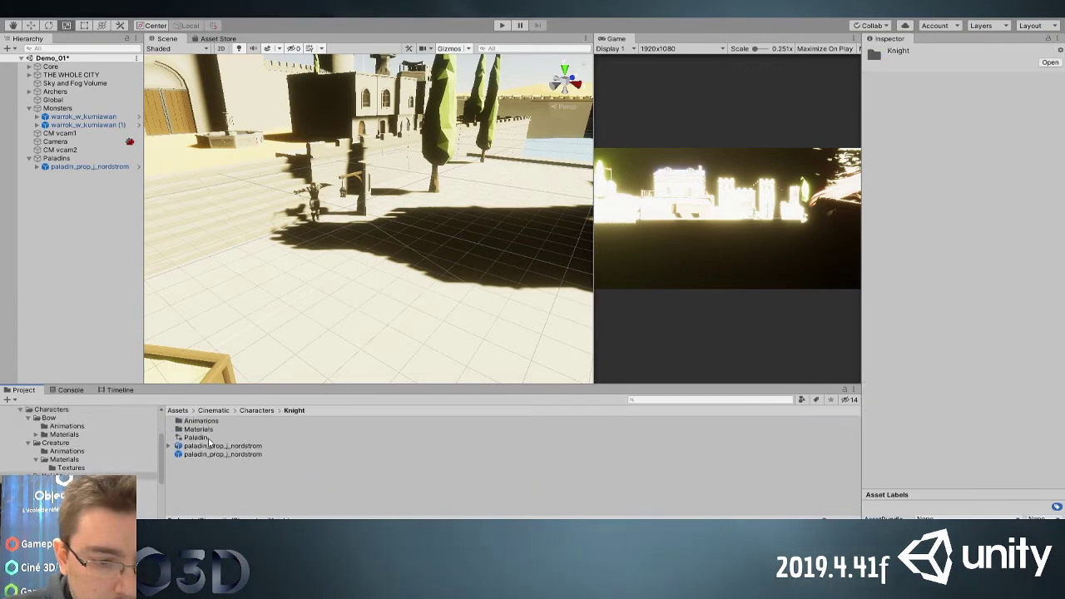
{"action": "double_click", "coordinate": [200, 421]}
{"action": "scroll", "coordinate": [214, 487], "scroll_direction": "down", "scroll_amount": 3}
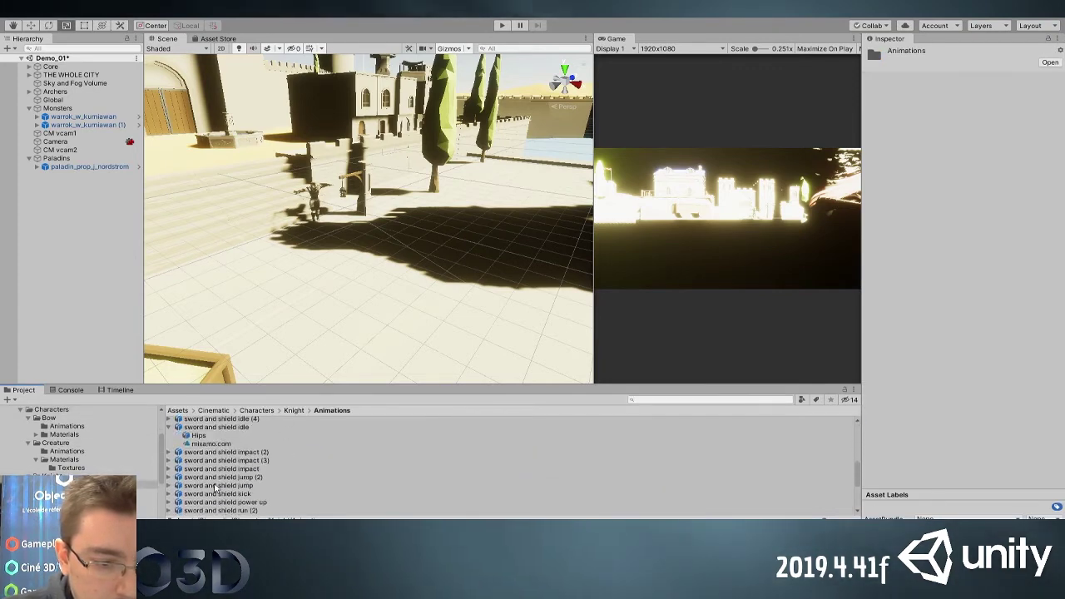
{"action": "left_click", "coordinate": [218, 427]}
{"action": "scroll", "coordinate": [241, 461], "scroll_direction": "down", "scroll_amount": 3}
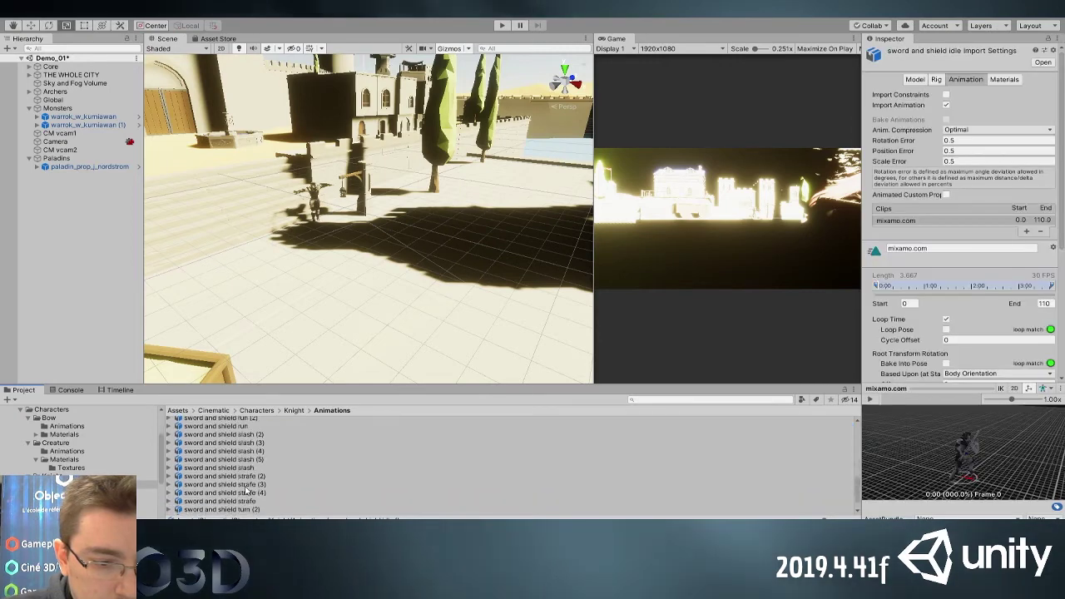
{"action": "left_click", "coordinate": [241, 428]}
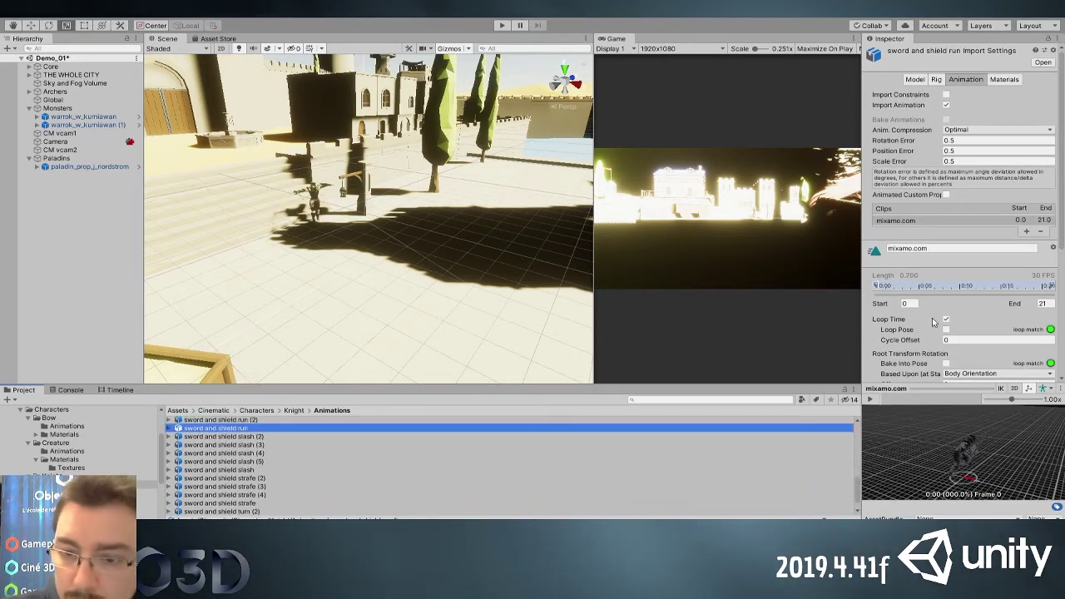
Rename the clip of the sword and shield run animation to knight_run and apply the import settings
{"action": "left_click", "coordinate": [917, 247]}
{"action": "type", "text": "k"}
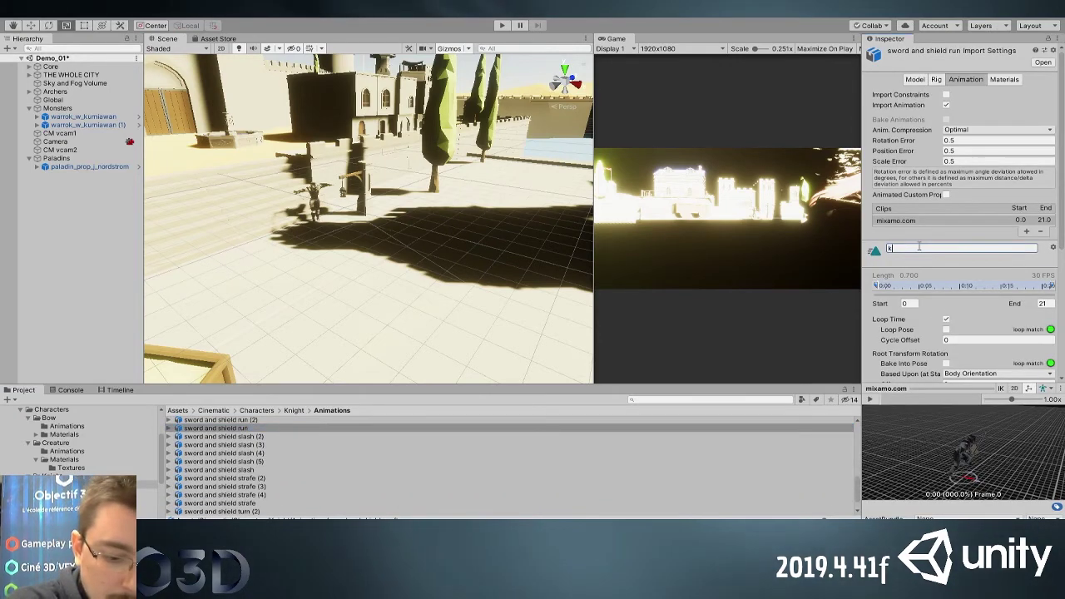
{"action": "type", "text": "night_run"}
{"action": "scroll", "coordinate": [911, 275], "scroll_direction": "down", "scroll_amount": 6}
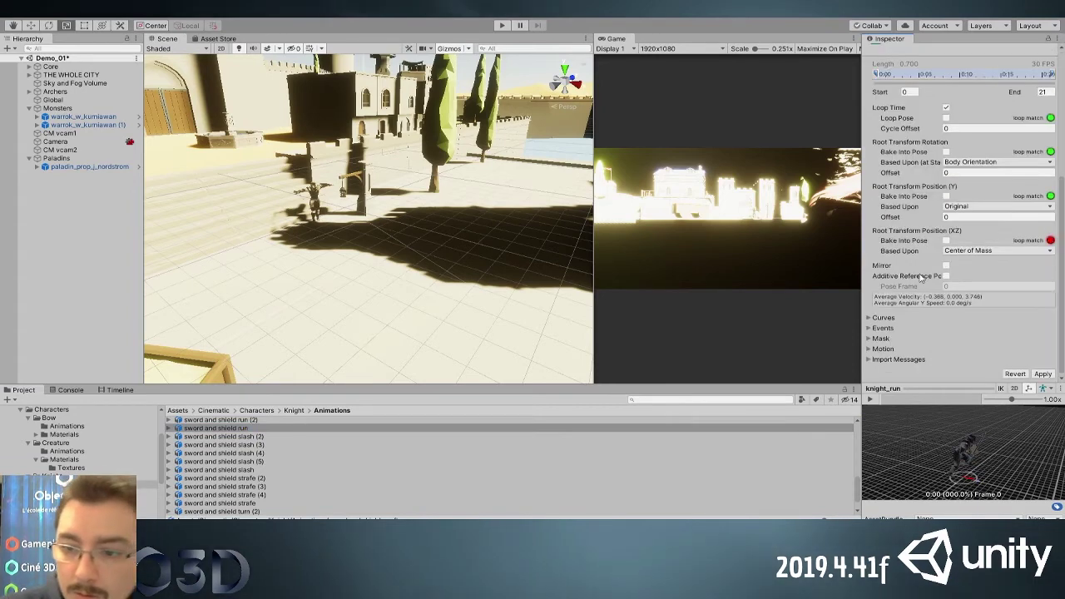
{"action": "left_click", "coordinate": [1043, 374]}
Bring back the Global object's Director timeline and select the Paladins group's empty animation track
{"action": "left_click", "coordinate": [89, 167]}
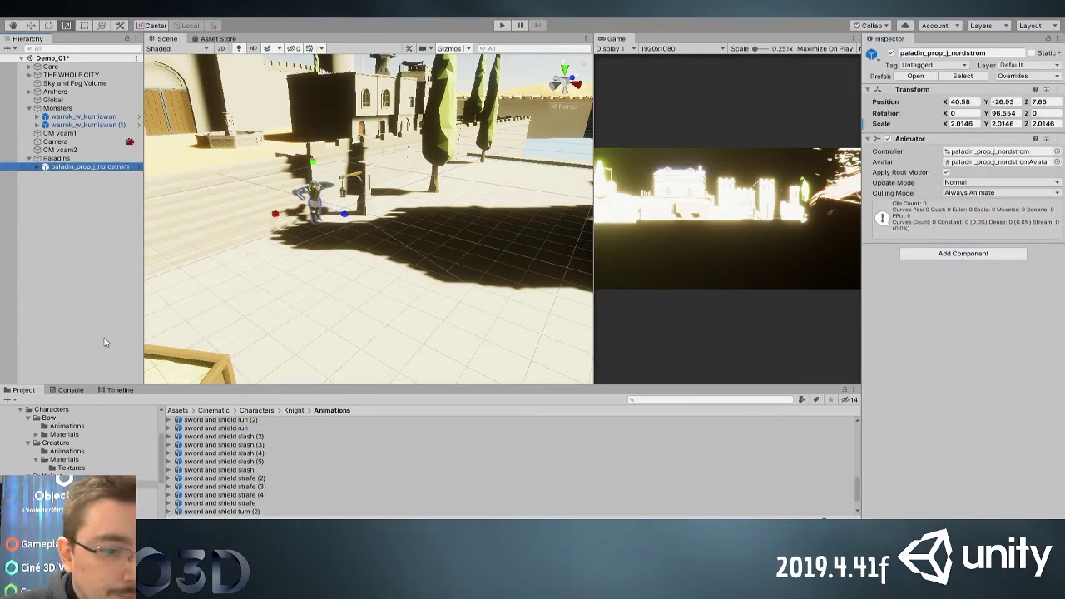
{"action": "left_click", "coordinate": [122, 390]}
{"action": "left_click", "coordinate": [58, 158]}
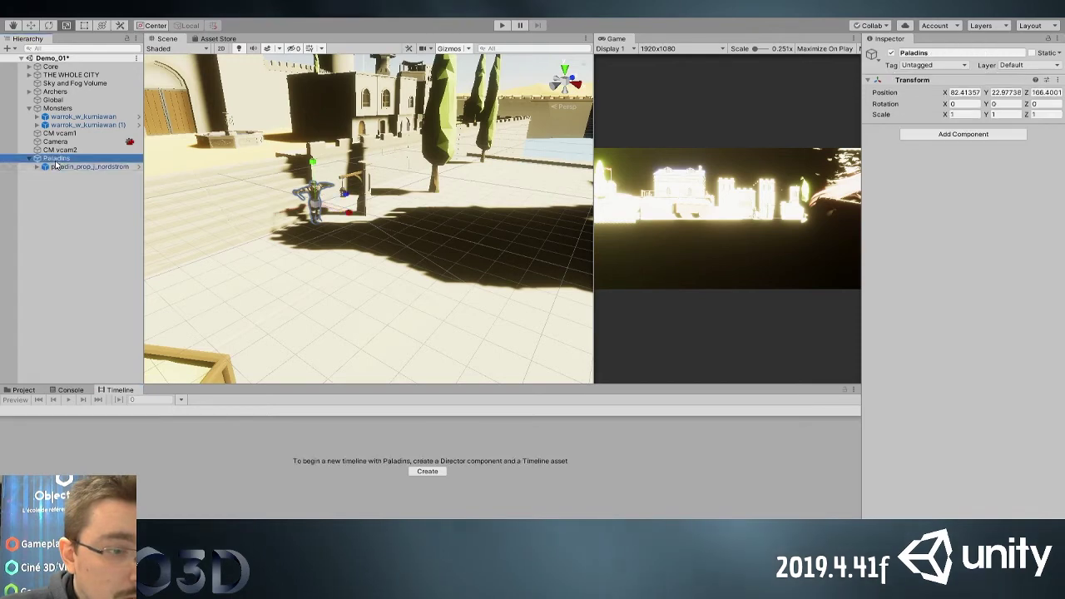
{"action": "left_click", "coordinate": [62, 168]}
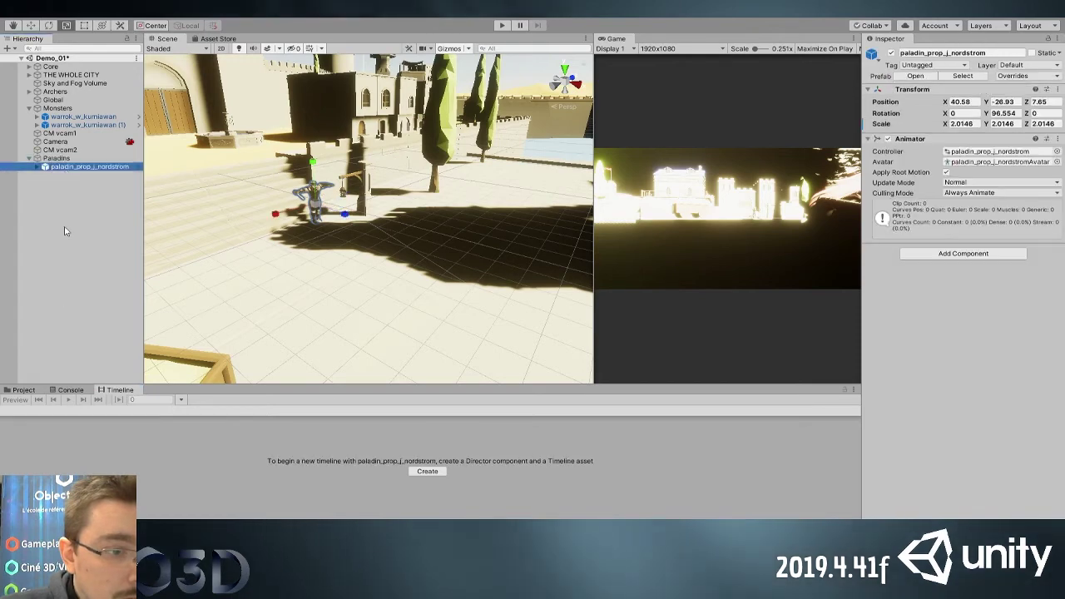
{"action": "left_click", "coordinate": [63, 100]}
{"action": "left_click", "coordinate": [172, 506]}
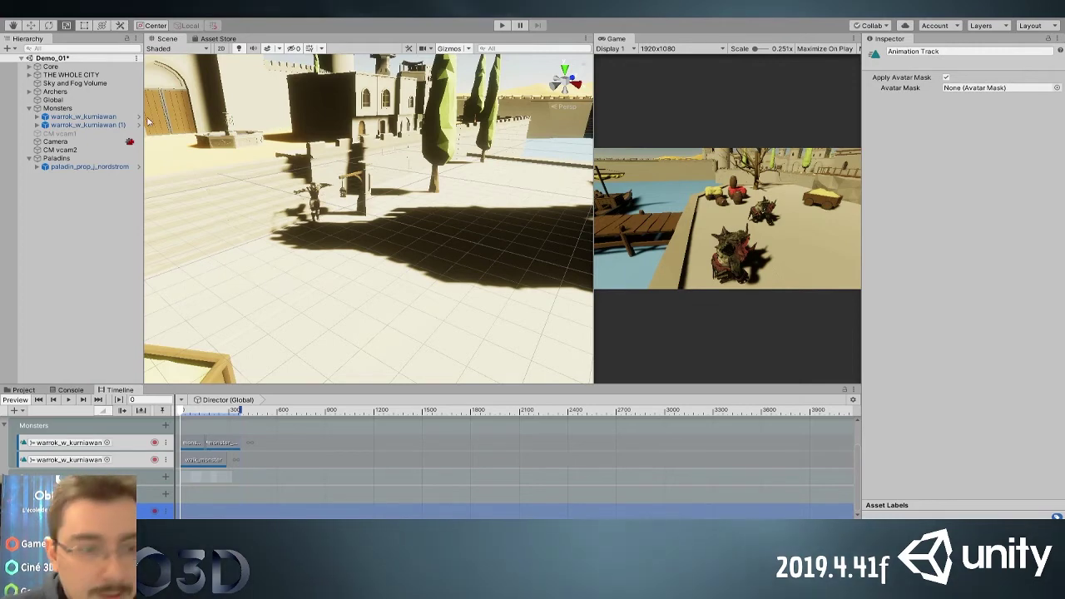
Add the knight_run clip to the start of the Paladins animation track and lengthen it to about 462 frames
{"action": "double_click", "coordinate": [46, 50]}
{"action": "mouse_move", "coordinate": [197, 512]}
{"action": "left_mouse_down"}
{"action": "mouse_move", "coordinate": [263, 513]}
{"action": "mouse_move", "coordinate": [204, 513]}
{"action": "left_mouse_up"}
{"action": "mouse_move", "coordinate": [184, 411]}
{"action": "left_mouse_down"}
{"action": "mouse_move", "coordinate": [206, 406]}
{"action": "mouse_move", "coordinate": [181, 401]}
{"action": "left_mouse_up"}
{"action": "scroll", "coordinate": [275, 335], "scroll_direction": "down", "scroll_amount": 5}
Select the paladin and examine its Animator settings and its placement near the stone steps
{"action": "left_click_drag", "start_coordinate": [275, 335], "coordinate": [274, 358], "text": "alt"}
{"action": "left_click", "coordinate": [115, 168]}
{"action": "left_click_drag", "start_coordinate": [152, 339], "coordinate": [164, 350], "text": "alt"}
{"action": "scroll", "coordinate": [164, 350], "scroll_direction": "up", "scroll_amount": 3}
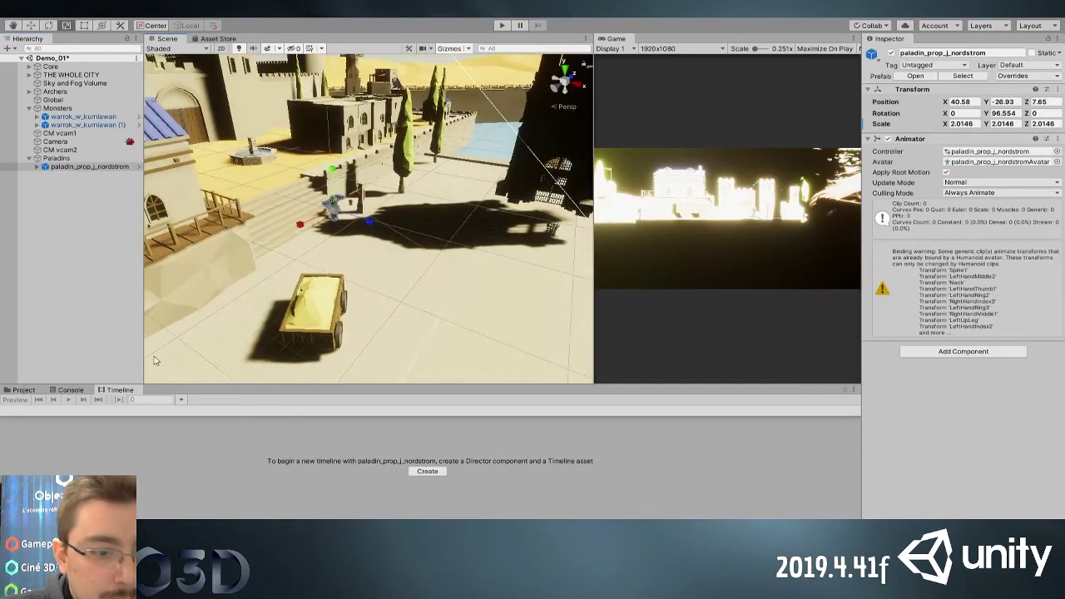
{"action": "left_click", "coordinate": [69, 388]}
{"action": "left_click", "coordinate": [24, 389]}
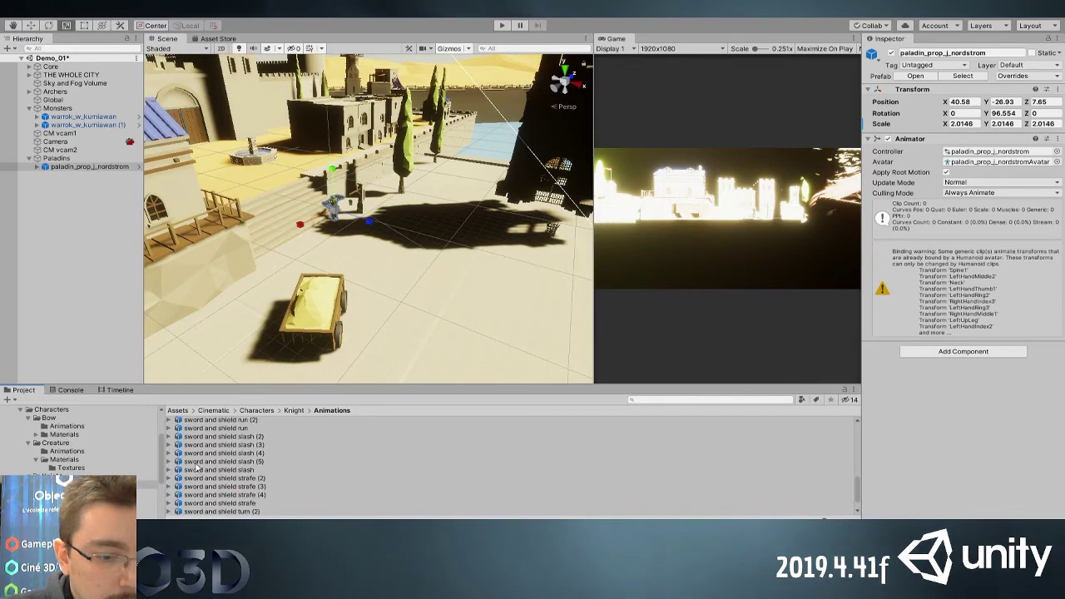
Return to the Global Director timeline and display the track offset settings of the paladin's animation track
{"action": "left_click", "coordinate": [122, 390]}
{"action": "left_click", "coordinate": [63, 158]}
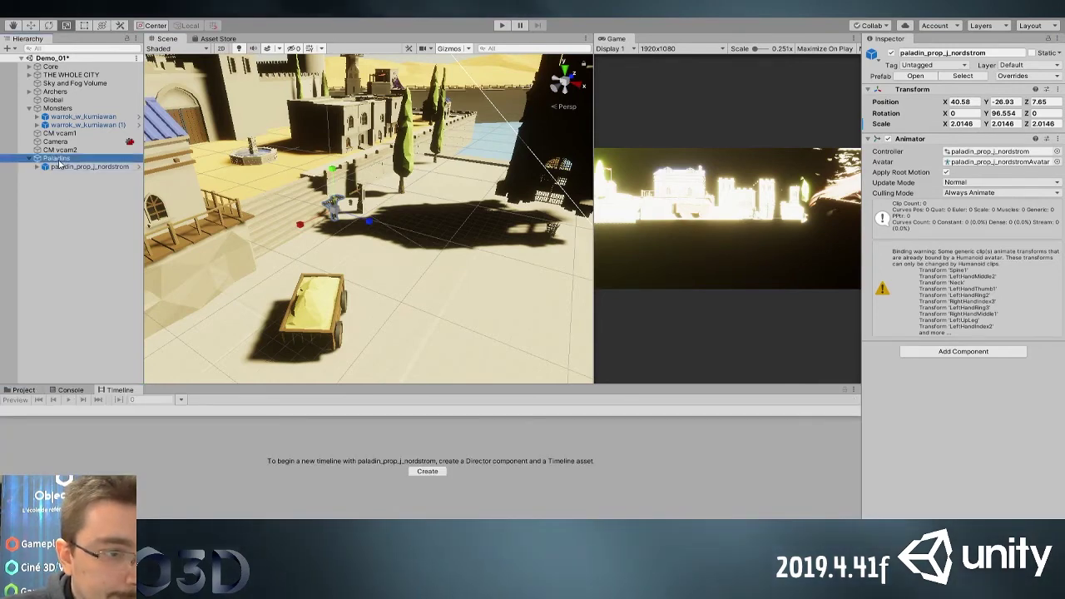
{"action": "left_click", "coordinate": [65, 167]}
{"action": "left_click", "coordinate": [52, 99]}
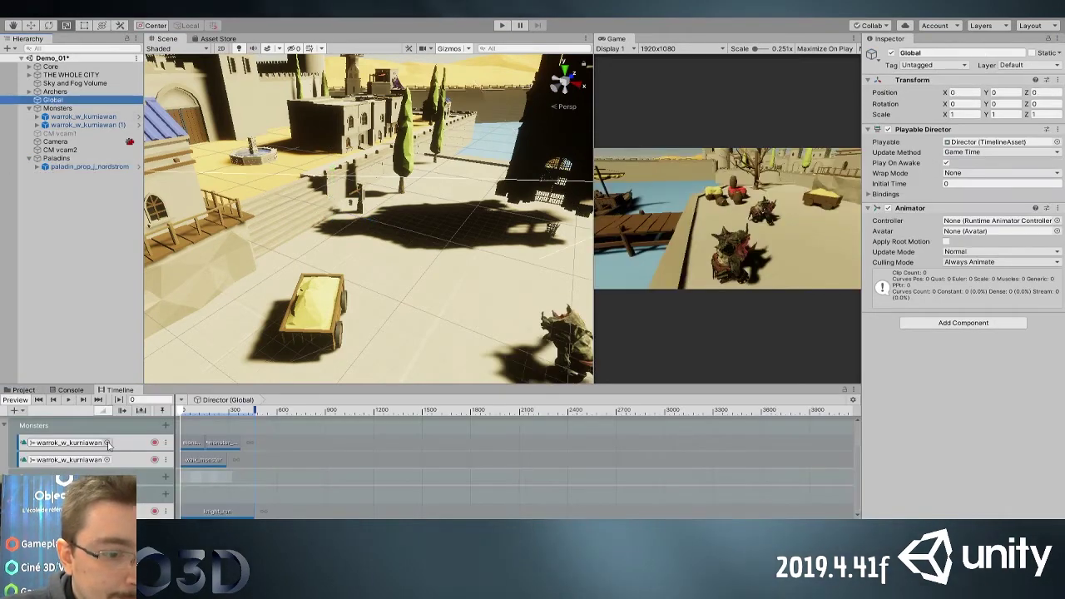
{"action": "left_click", "coordinate": [93, 494]}
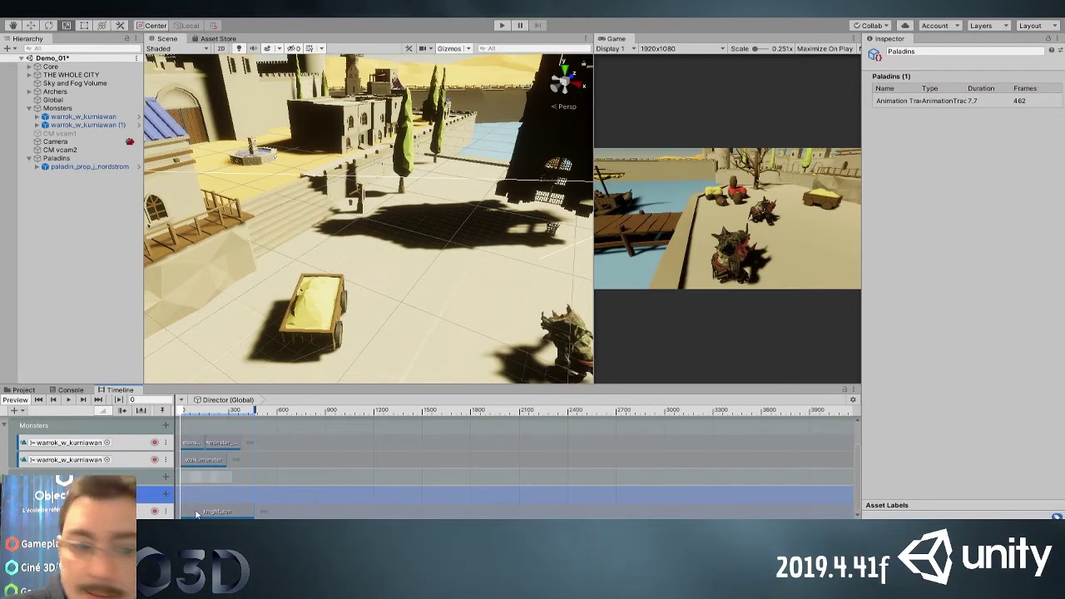
{"action": "left_click", "coordinate": [93, 512]}
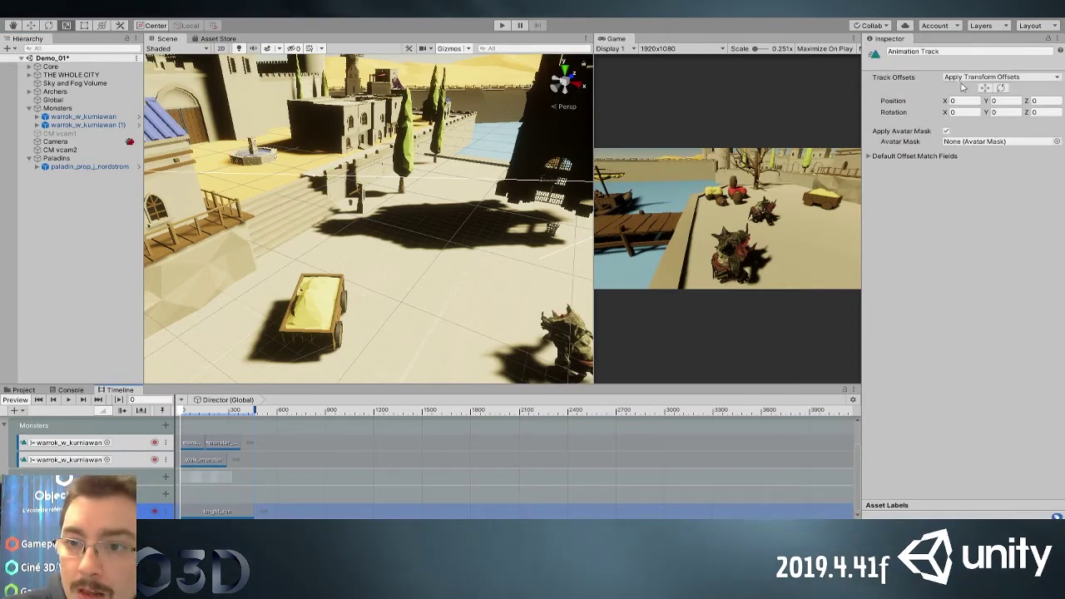
Set the paladin track's offsets to Apply Scene Offsets and play the timeline to check the run
{"action": "left_click", "coordinate": [964, 100]}
{"action": "scroll", "coordinate": [290, 252], "scroll_direction": "up", "scroll_amount": 5}
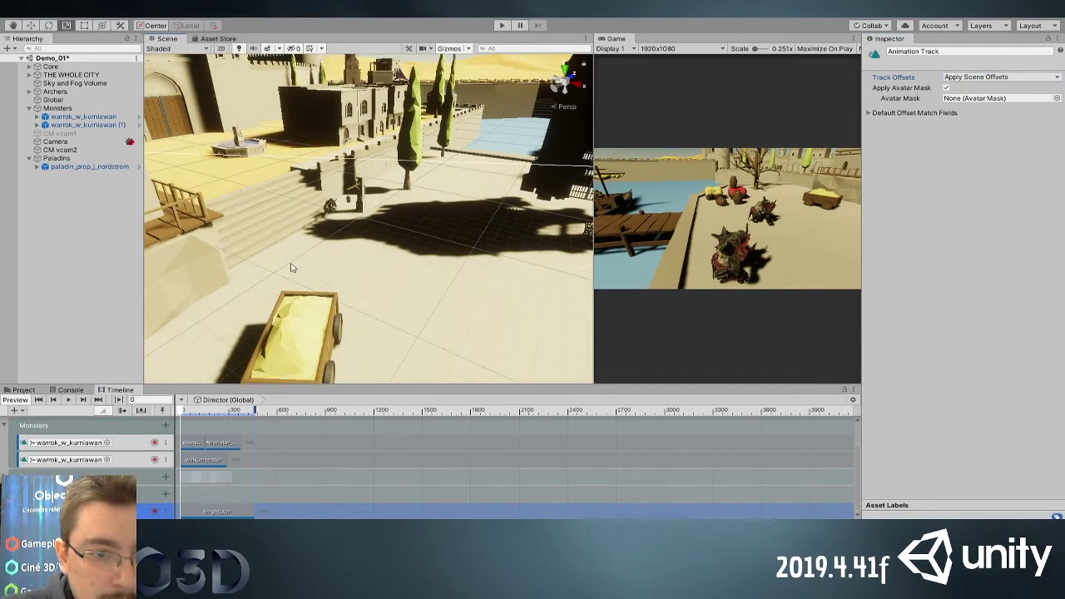
{"action": "left_click_drag", "start_coordinate": [281, 284], "coordinate": [285, 347], "text": "alt"}
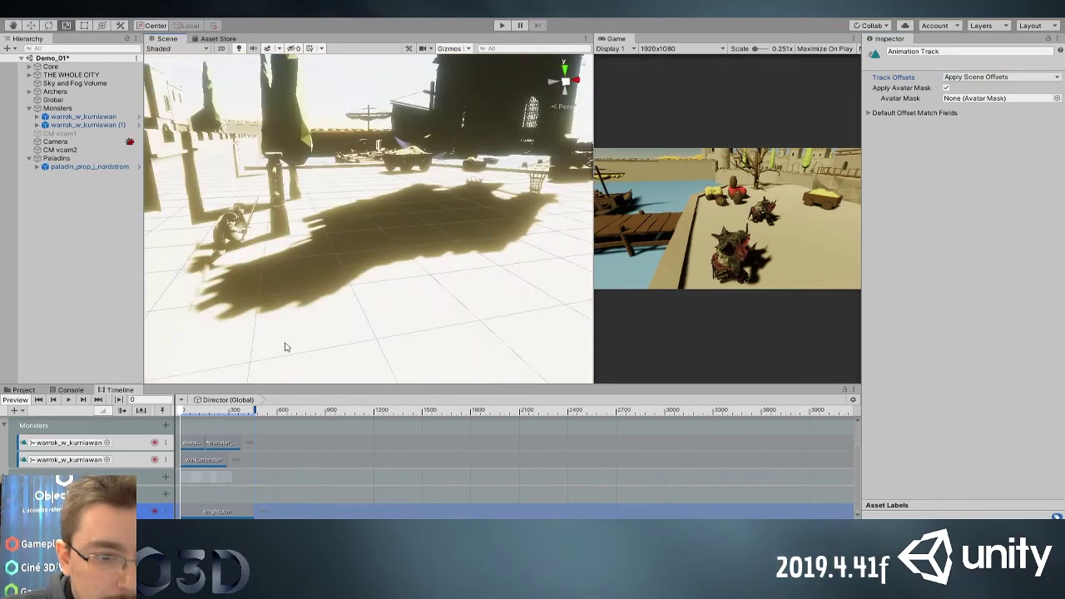
{"action": "left_click", "coordinate": [188, 421]}
{"action": "right_click_drag", "start_coordinate": [209, 361], "coordinate": [332, 311]}
{"action": "left_click_drag", "start_coordinate": [332, 311], "coordinate": [404, 321], "text": "alt"}
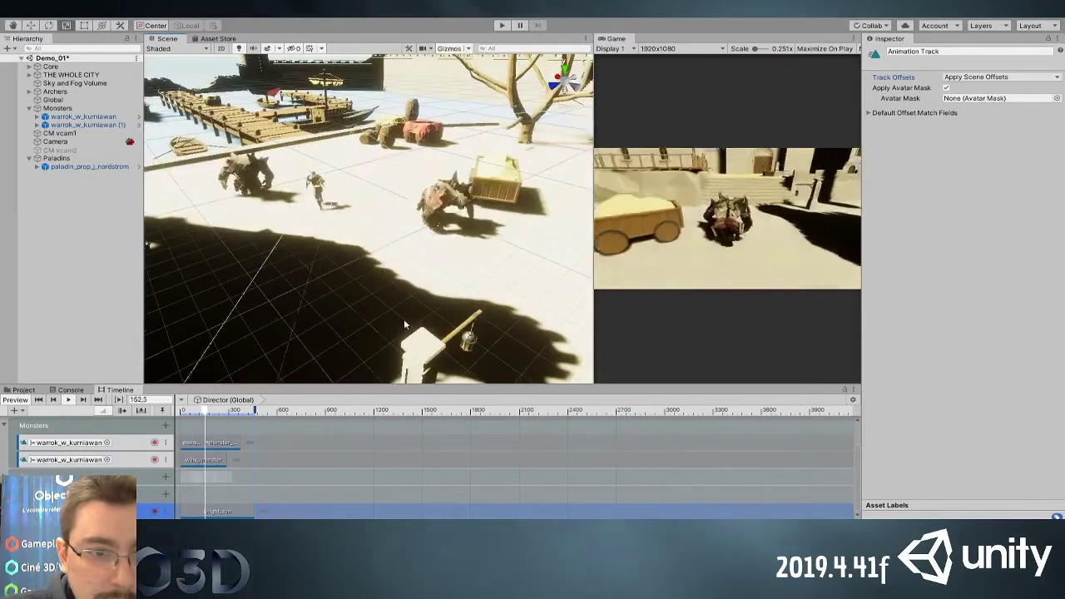
{"action": "left_click_drag", "start_coordinate": [219, 413], "coordinate": [164, 420]}
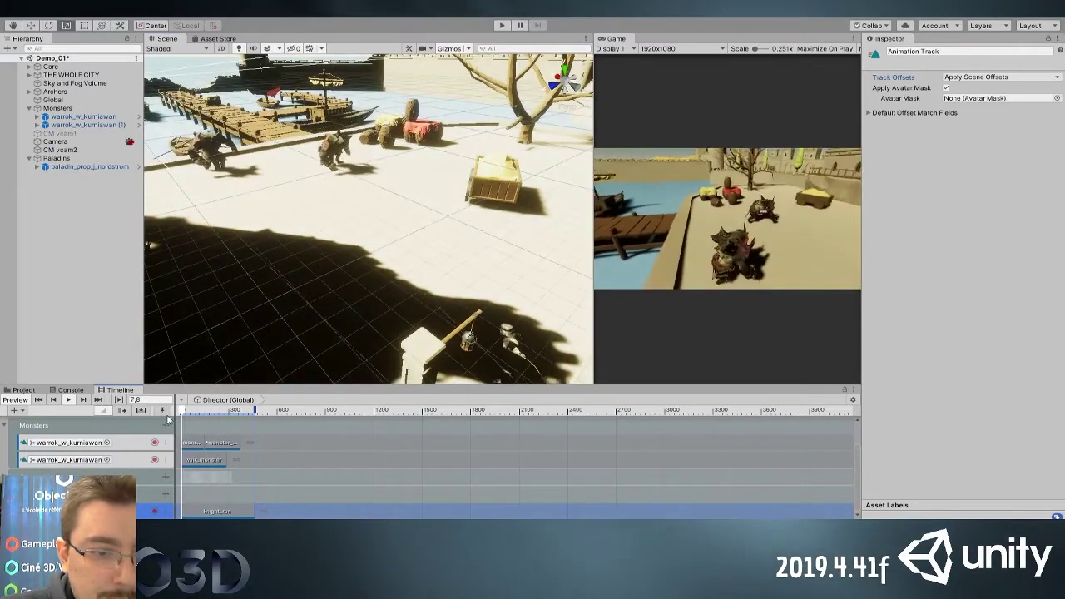
Raise the paladin to a Y position of -26.71 and return to the Global object's Director timeline
{"action": "right_click_drag", "start_coordinate": [311, 285], "coordinate": [336, 252]}
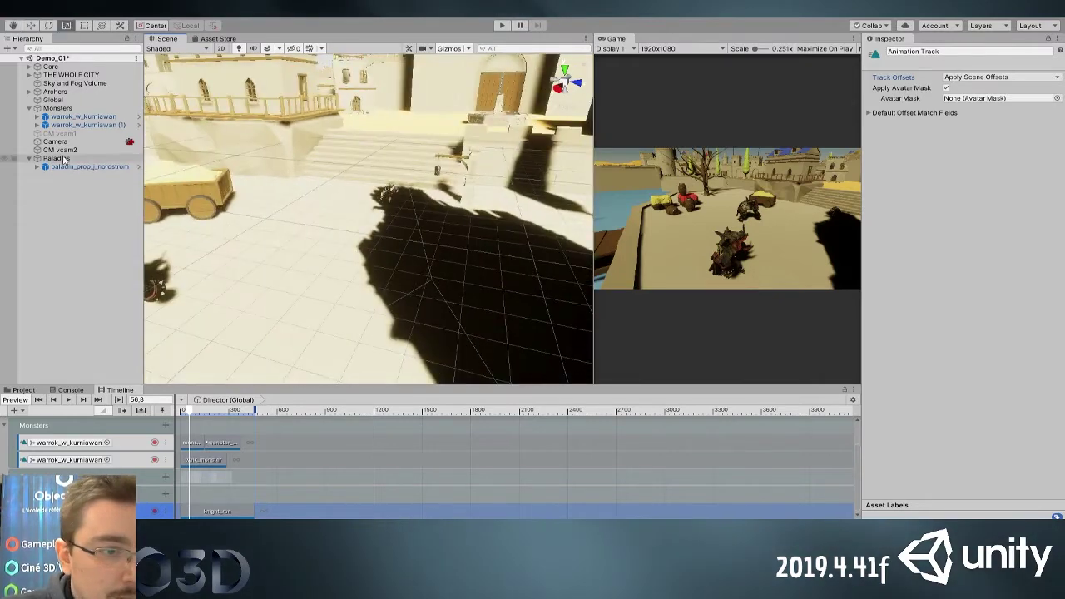
{"action": "left_click", "coordinate": [446, 172]}
{"action": "key", "text": "w"}
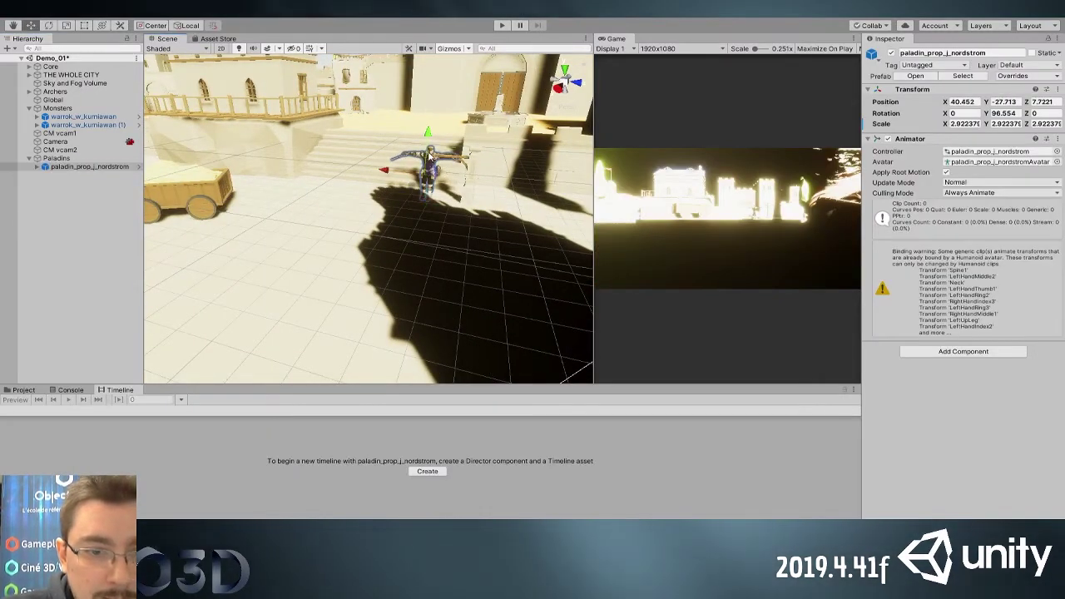
{"action": "left_click", "coordinate": [72, 390]}
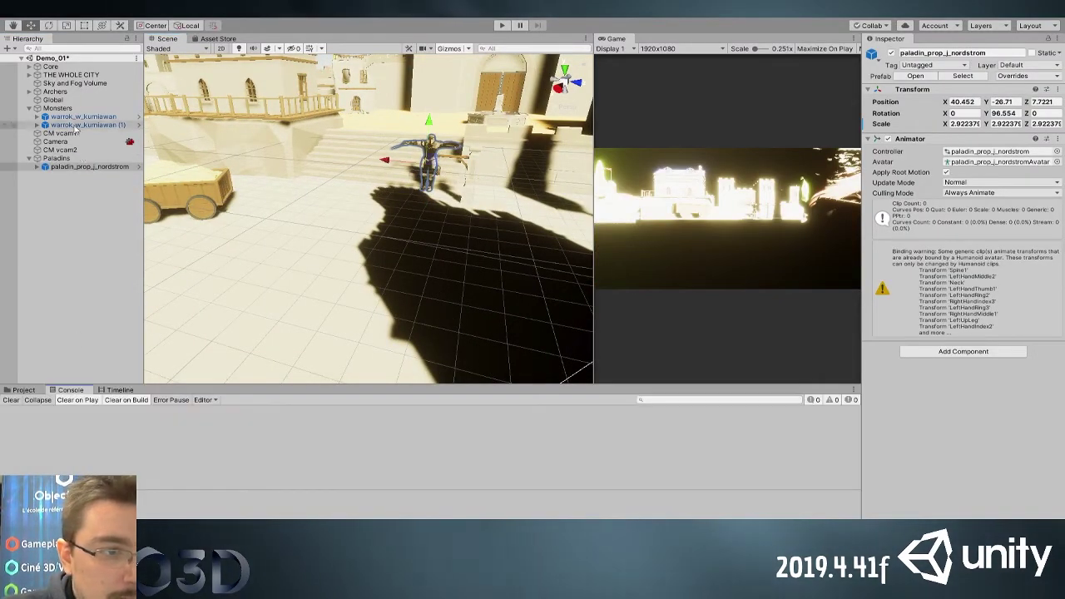
{"action": "left_click", "coordinate": [65, 100]}
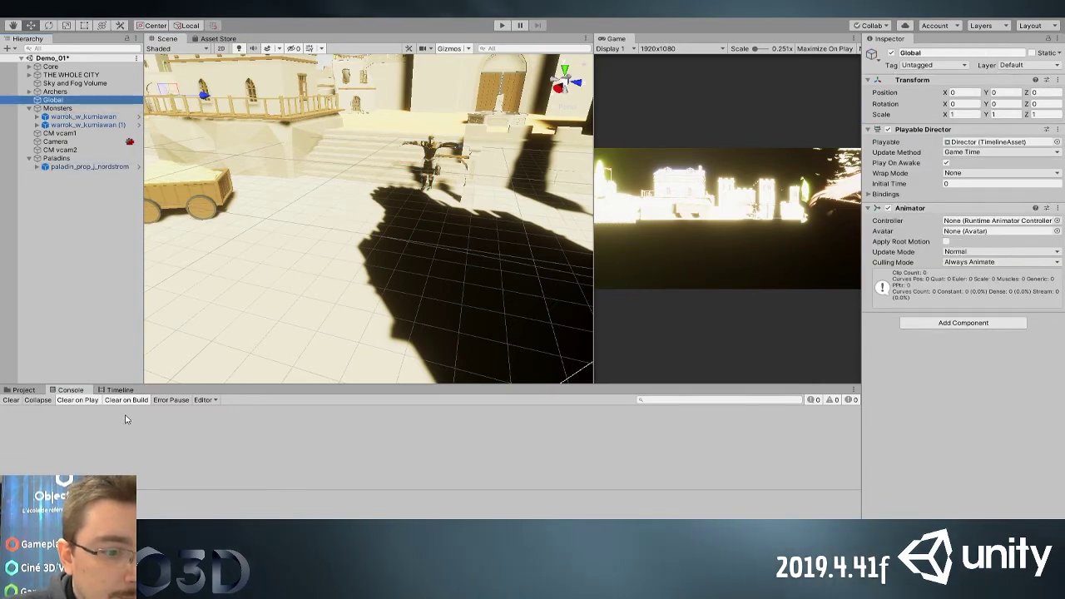
{"action": "left_click", "coordinate": [119, 389]}
At frame 100, offset the knight_run clip to about 8.59, 1.59, 1.60 with a Y rotation of -29.173
{"action": "left_click_drag", "start_coordinate": [190, 418], "coordinate": [198, 420]}
{"action": "left_click_drag", "start_coordinate": [248, 314], "coordinate": [354, 250], "text": "alt"}
{"action": "middle_click_drag", "start_coordinate": [353, 249], "coordinate": [360, 267]}
{"action": "scroll", "coordinate": [359, 267], "scroll_direction": "down", "scroll_amount": 3}
{"action": "left_click_drag", "start_coordinate": [359, 267], "coordinate": [292, 264], "text": "alt"}
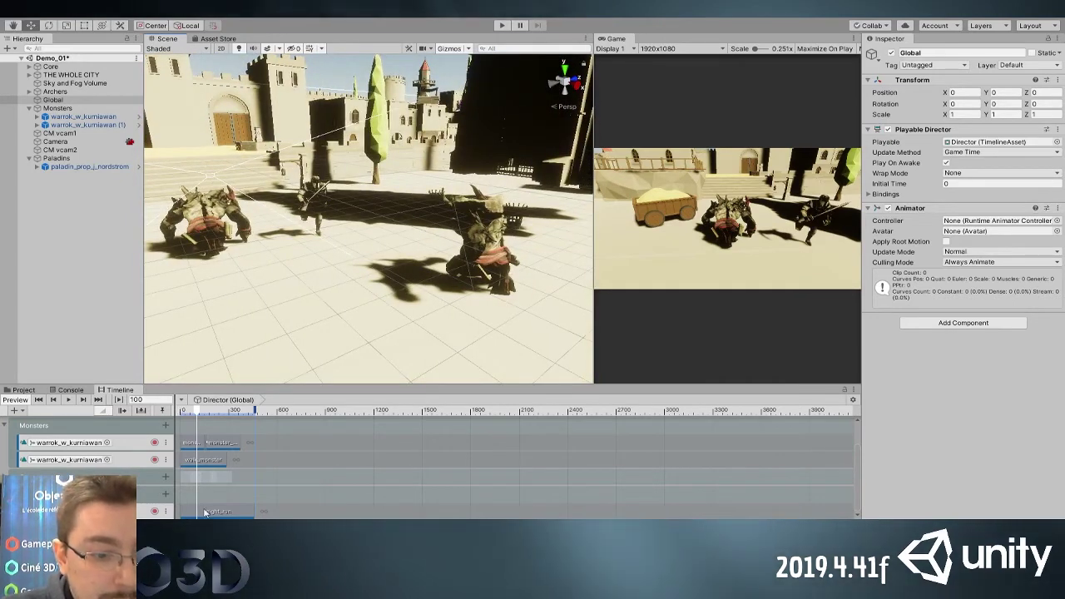
{"action": "left_click", "coordinate": [201, 512]}
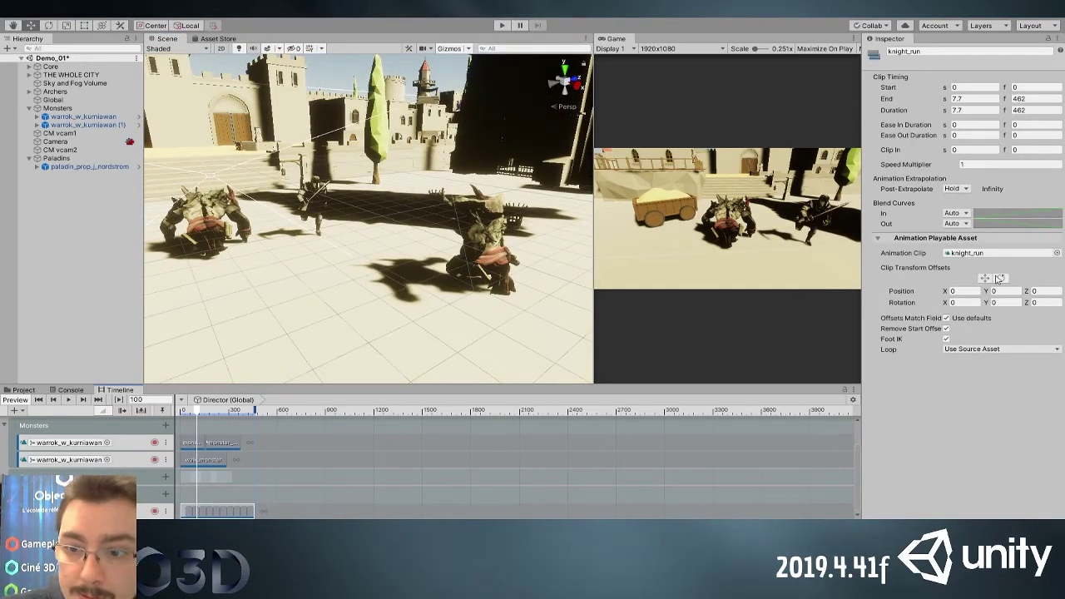
{"action": "left_click_drag", "start_coordinate": [310, 252], "coordinate": [351, 257]}
{"action": "left_click_drag", "start_coordinate": [351, 258], "coordinate": [516, 347], "text": "alt"}
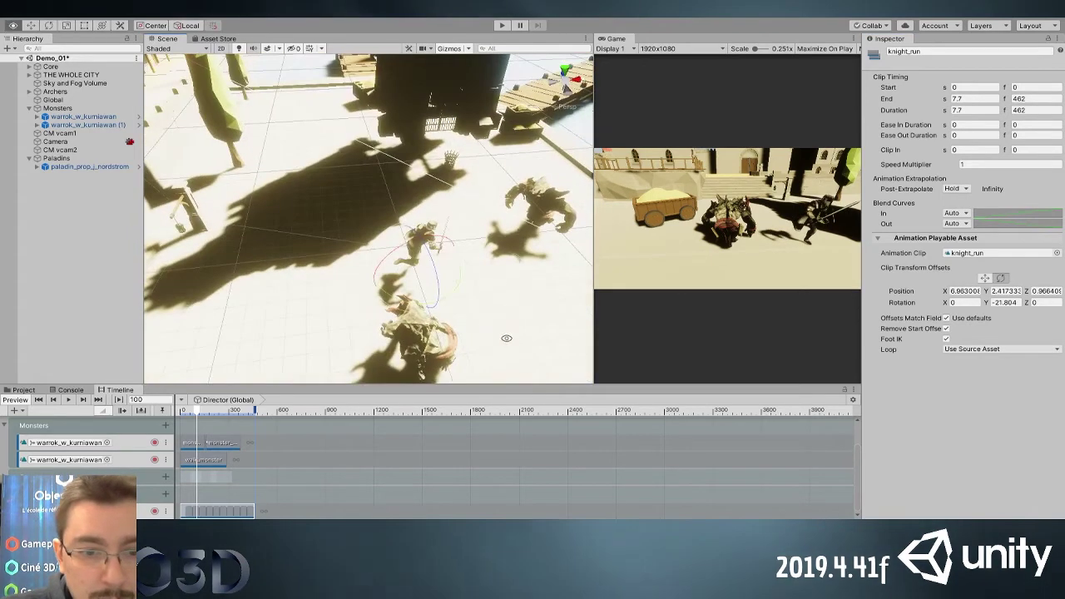
{"action": "left_click_drag", "start_coordinate": [407, 298], "coordinate": [417, 299]}
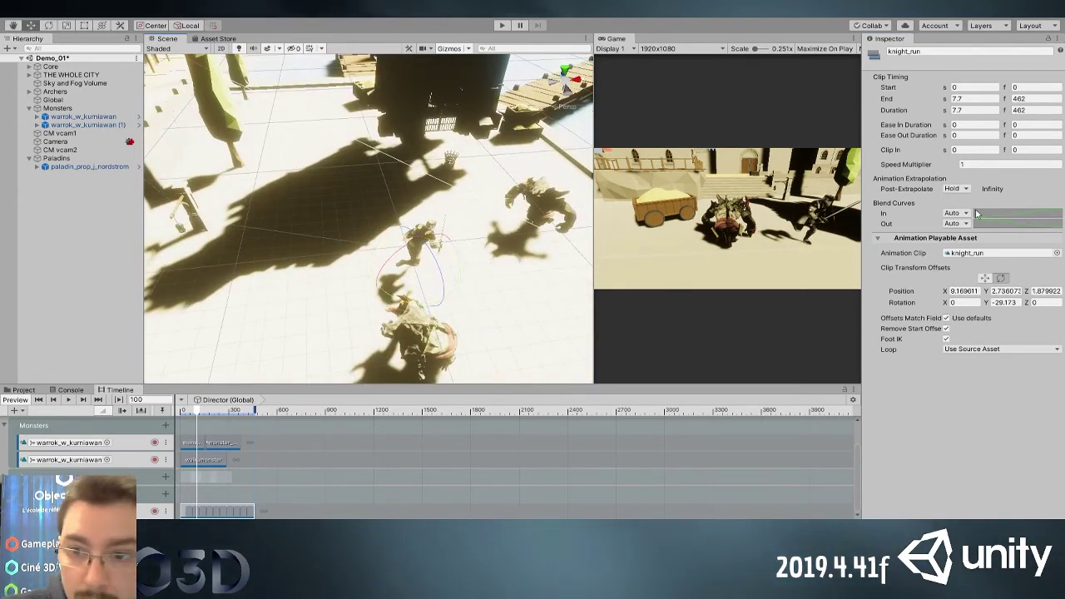
{"action": "left_click", "coordinate": [984, 279]}
{"action": "left_click_drag", "start_coordinate": [443, 298], "coordinate": [437, 292]}
Check the paladin's run from frame 0 to frame 117 and shorten the knight_run clip to 147 frames
{"action": "left_click", "coordinate": [192, 420]}
{"action": "left_click_drag", "start_coordinate": [196, 412], "coordinate": [177, 411]}
{"action": "right_click_drag", "start_coordinate": [305, 331], "coordinate": [236, 192], "text": "alt"}
{"action": "left_click_drag", "start_coordinate": [236, 191], "coordinate": [529, 200], "text": "alt"}
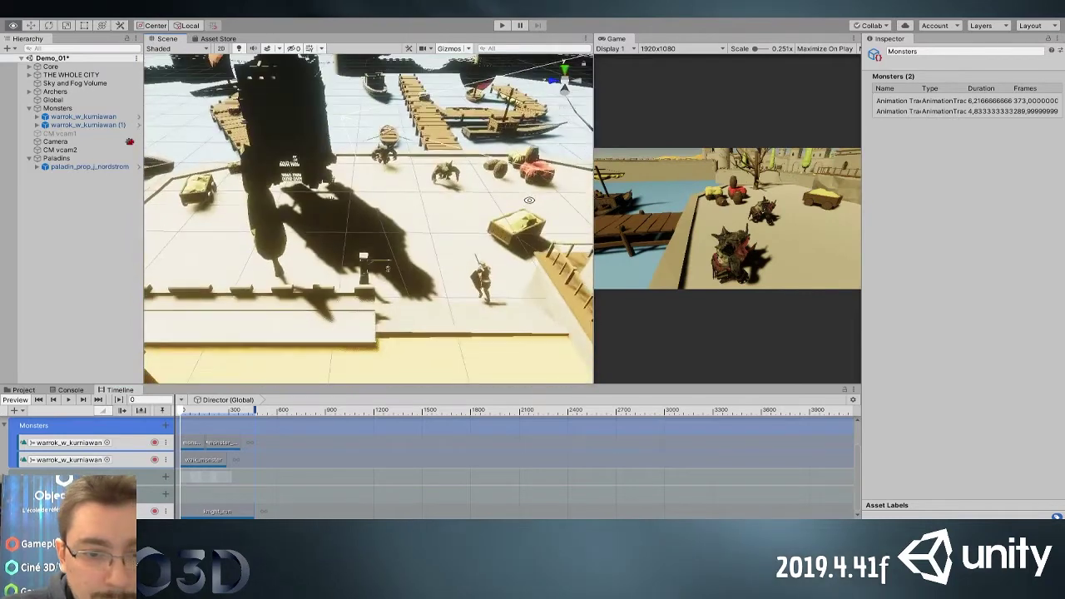
{"action": "left_click_drag", "start_coordinate": [185, 414], "coordinate": [200, 416]}
{"action": "left_click_drag", "start_coordinate": [254, 510], "coordinate": [201, 510]}
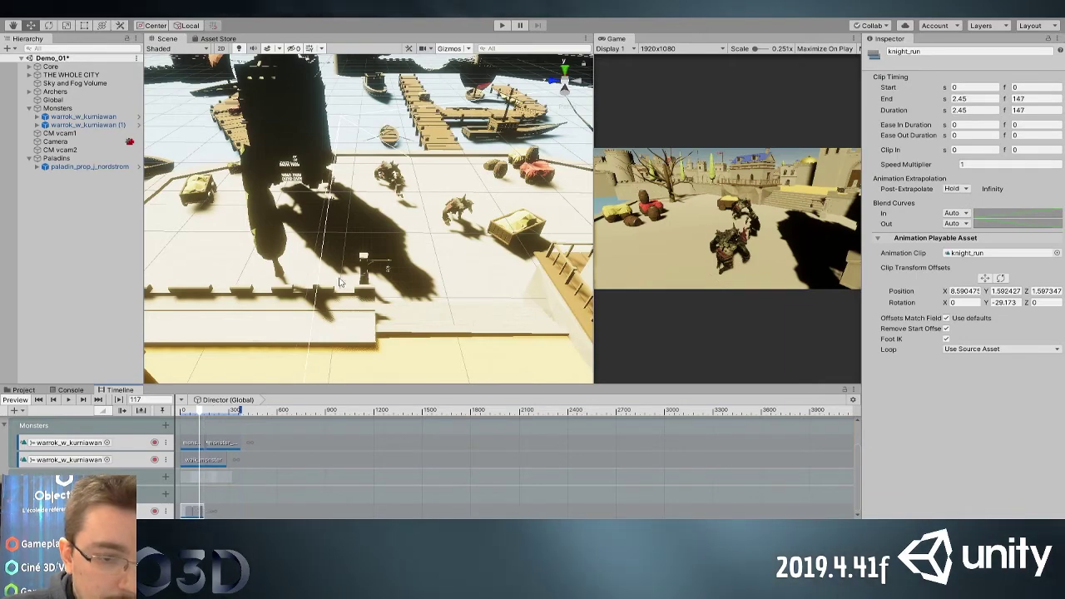
Play the timeline from the start to review the paladin's run between the monsters, and rewind it
{"action": "scroll", "coordinate": [353, 232], "scroll_direction": "up", "scroll_amount": 4}
{"action": "left_click_drag", "start_coordinate": [354, 232], "coordinate": [575, 235], "text": "alt"}
{"action": "right_click_drag", "start_coordinate": [574, 234], "coordinate": [256, 358]}
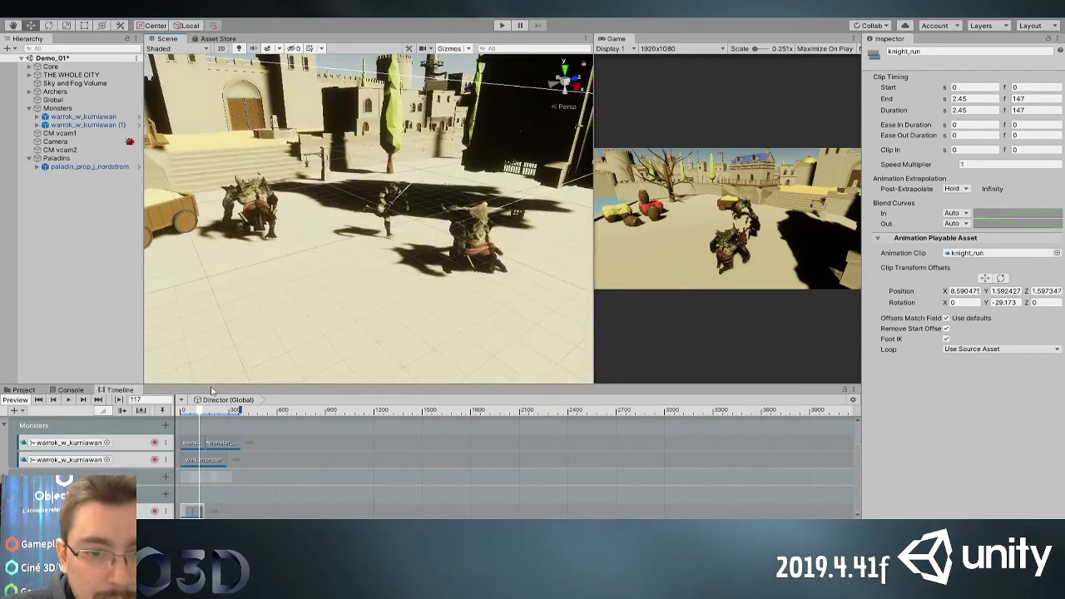
{"action": "left_click_drag", "start_coordinate": [200, 411], "coordinate": [178, 411]}
{"action": "key", "text": "space"}
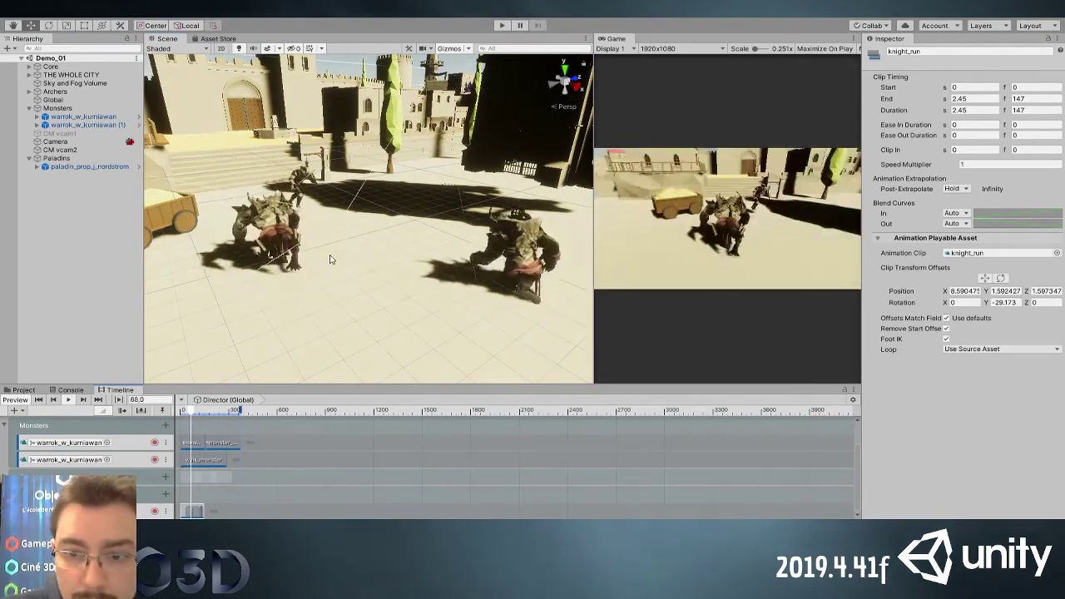
{"action": "key", "text": "space"}
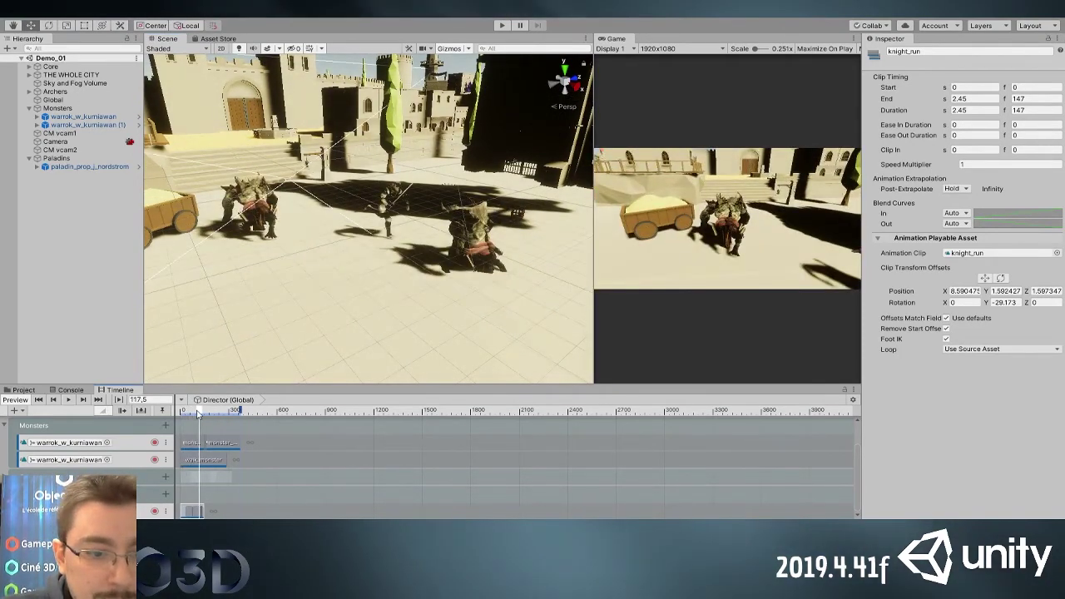
{"action": "left_click_drag", "start_coordinate": [199, 411], "coordinate": [174, 412]}
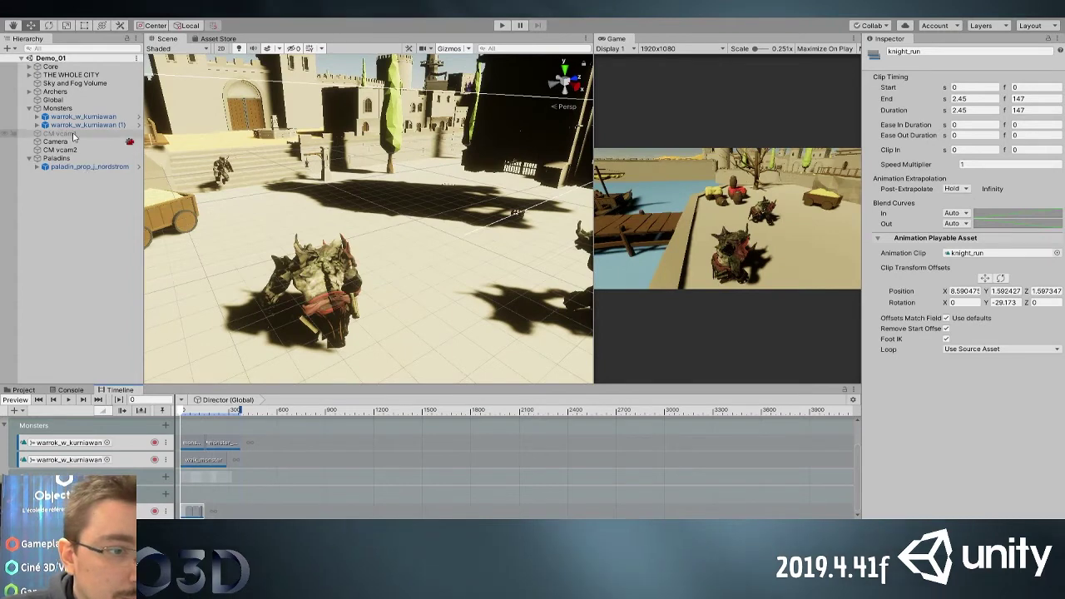
Examine the Sky and Fog Volume's overrides and compare its profile with the HDRI Sky one
{"action": "left_click", "coordinate": [58, 83]}
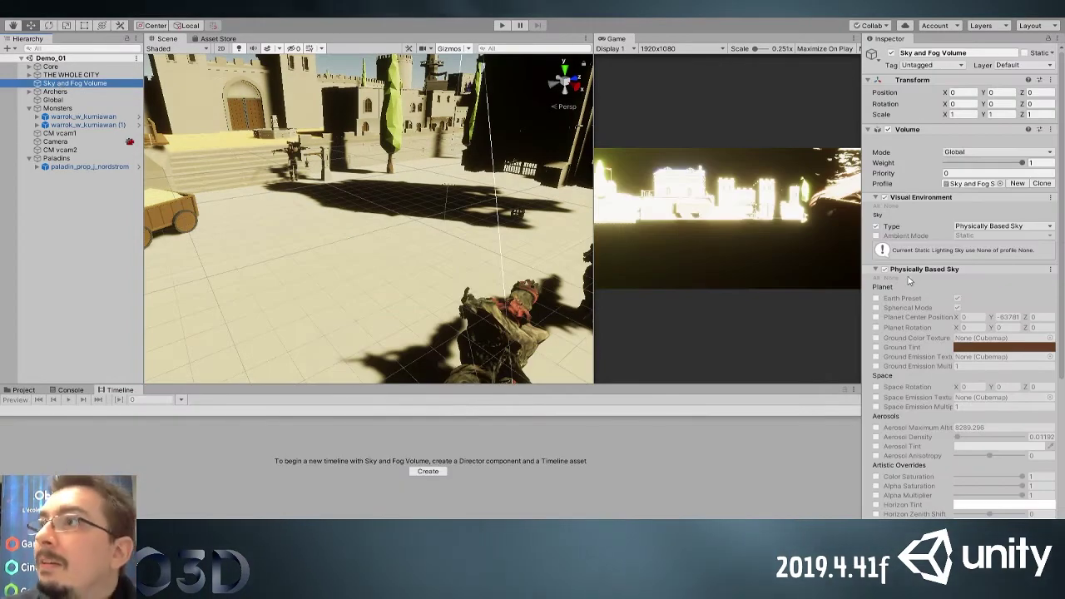
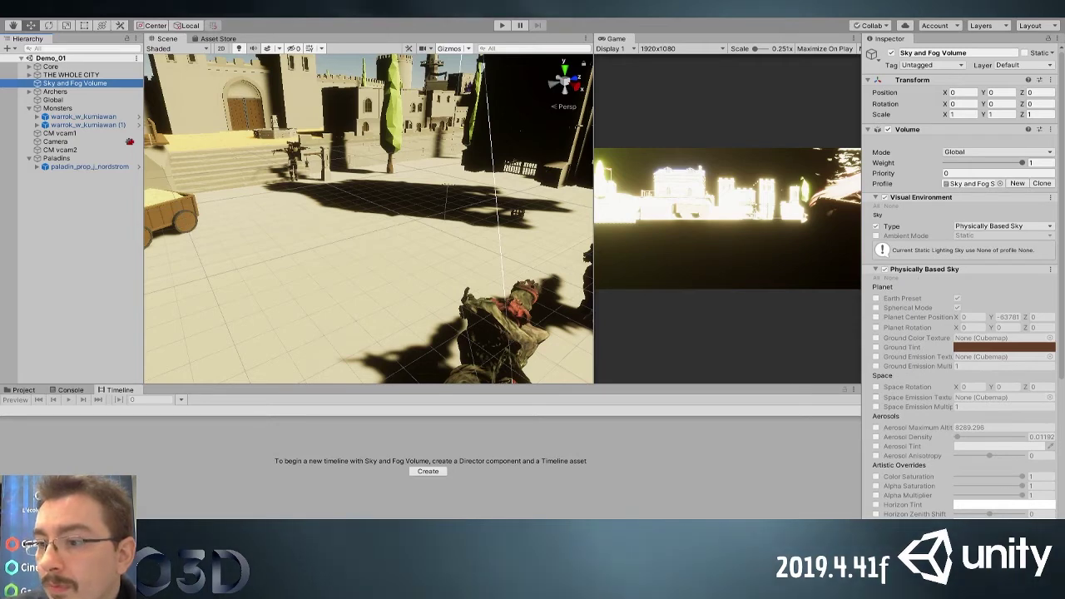
{"action": "scroll", "coordinate": [961, 283], "scroll_direction": "down", "scroll_amount": 5}
{"action": "scroll", "coordinate": [961, 282], "scroll_direction": "up", "scroll_amount": 5}
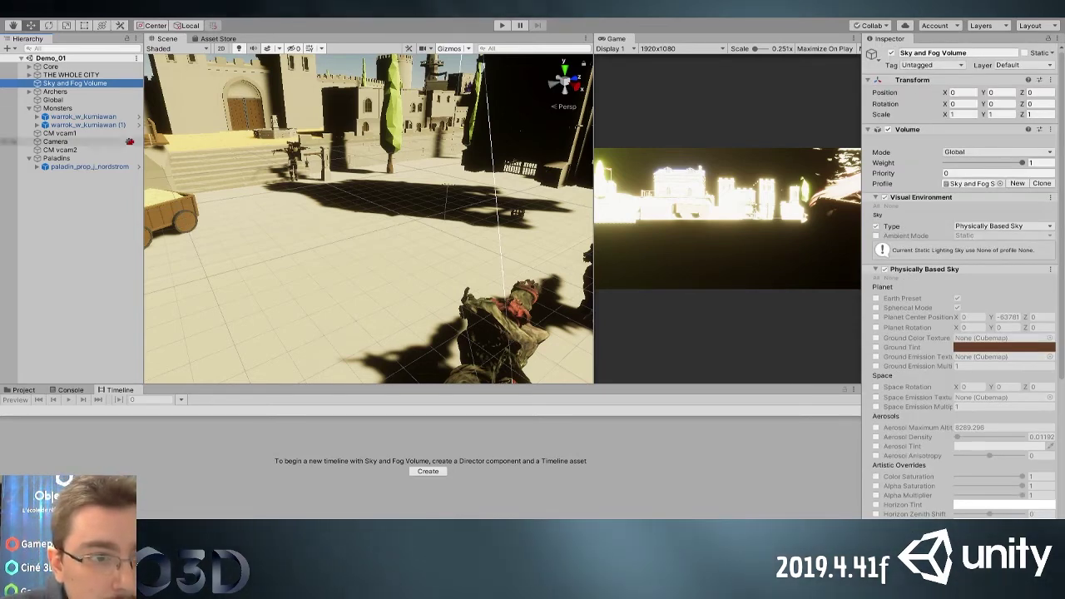
{"action": "scroll", "coordinate": [962, 282], "scroll_direction": "down", "scroll_amount": 5}
{"action": "left_click", "coordinate": [943, 66]}
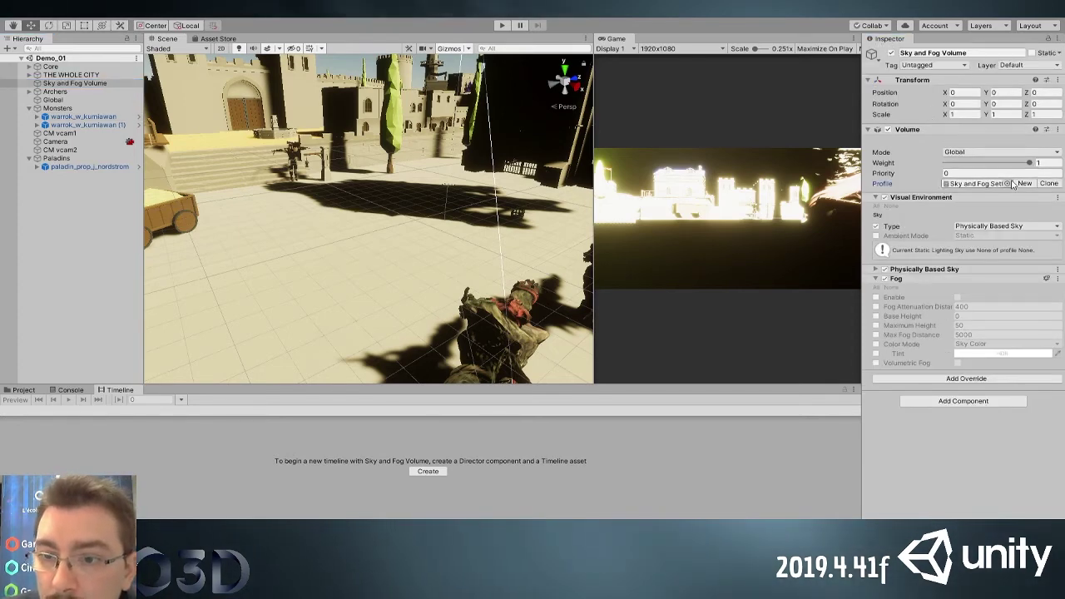
{"action": "key", "text": "ctrl+z"}
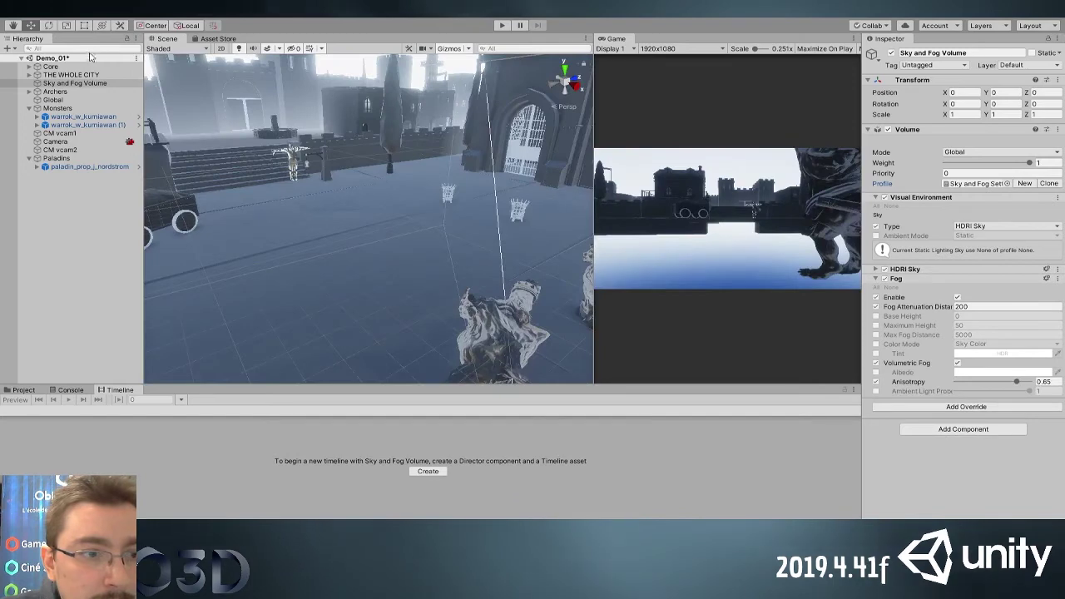
{"action": "key", "text": "ctrl+y"}
Override all Fog settings, enable fog with an attenuation distance of 10, and turn on Volumetric Fog
{"action": "left_click", "coordinate": [957, 297]}
{"action": "left_click", "coordinate": [877, 288]}
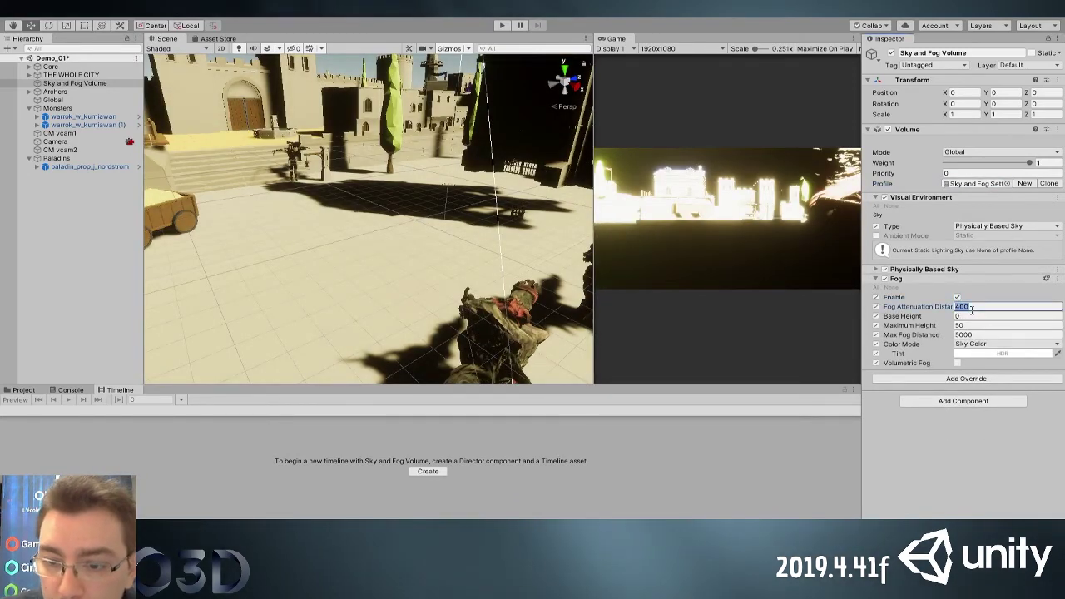
{"action": "type", "text": "16"}
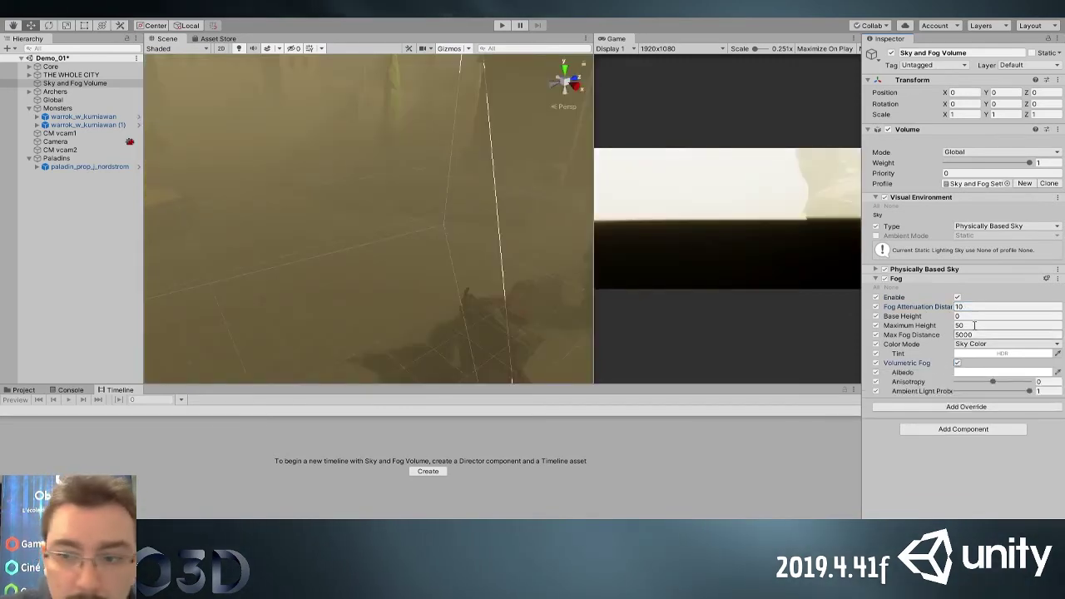
Thin out the fog over the quay by setting the Fog Attenuation Distance to 74.27
{"action": "left_click_drag", "start_coordinate": [442, 185], "coordinate": [335, 141], "text": "alt"}
{"action": "left_click_drag", "start_coordinate": [939, 307], "coordinate": [786, 323]}
{"action": "left_click", "coordinate": [980, 305]}
{"action": "type", "text": "100"}
{"action": "left_click_drag", "start_coordinate": [499, 225], "coordinate": [497, 196], "text": "alt"}
{"action": "right_click_drag", "start_coordinate": [498, 195], "coordinate": [400, 225]}
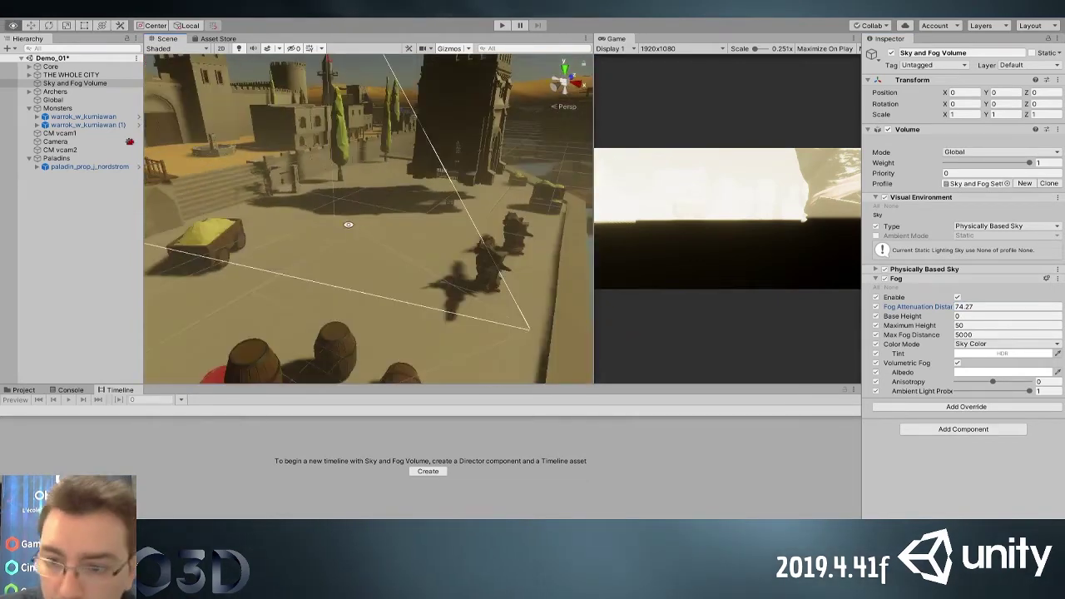
{"action": "left_click", "coordinate": [896, 279]}
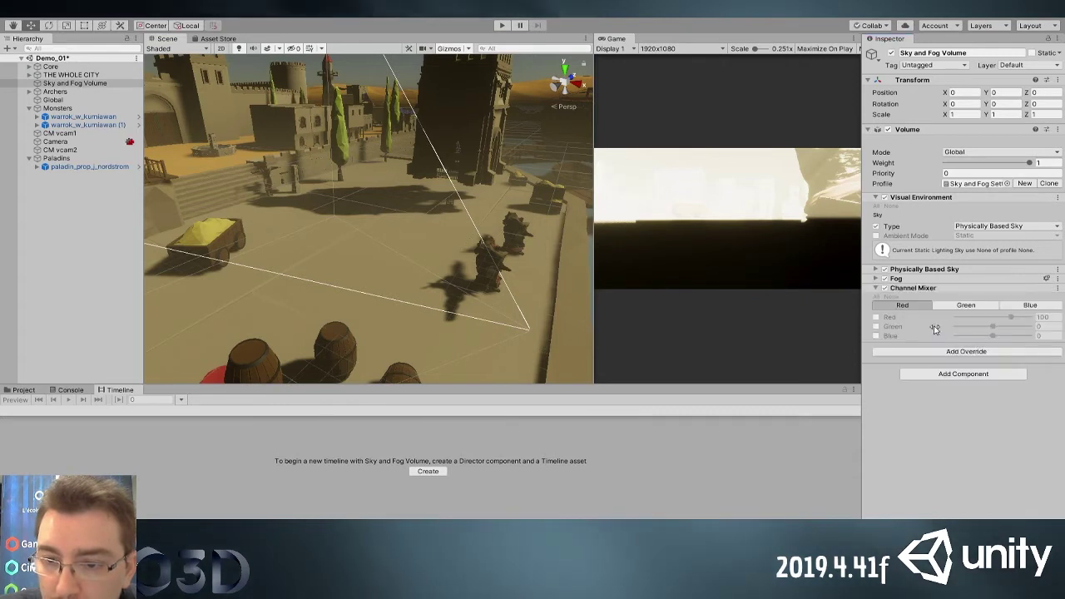
{"action": "left_click", "coordinate": [930, 293]}
{"action": "left_click", "coordinate": [939, 366]}
{"action": "left_click", "coordinate": [917, 331]}
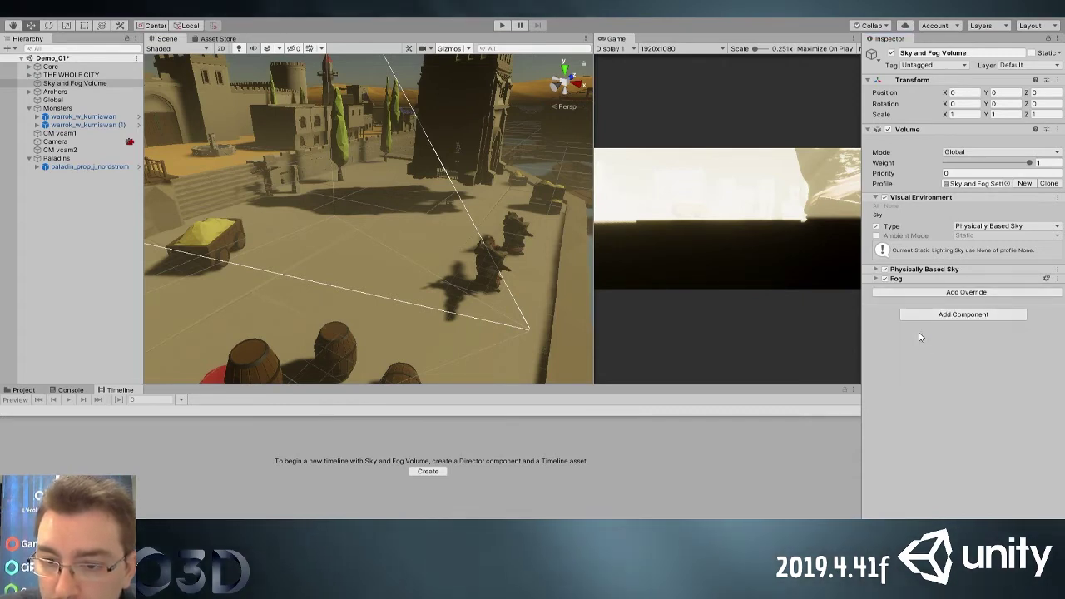
Add a Bloom override with all settings overridden, threshold 1.08 and intensity 0.523
{"action": "left_click", "coordinate": [875, 297]}
{"action": "left_click", "coordinate": [950, 329]}
{"action": "left_click_drag", "start_coordinate": [956, 336], "coordinate": [994, 336]}
{"action": "left_click_drag", "start_coordinate": [564, 276], "coordinate": [448, 247], "text": "alt"}
{"action": "left_click_drag", "start_coordinate": [930, 328], "coordinate": [956, 328]}
Assign LensDirt00 as the Bloom's lens dirt texture with an intensity of 5.05
{"action": "key", "text": "Return"}
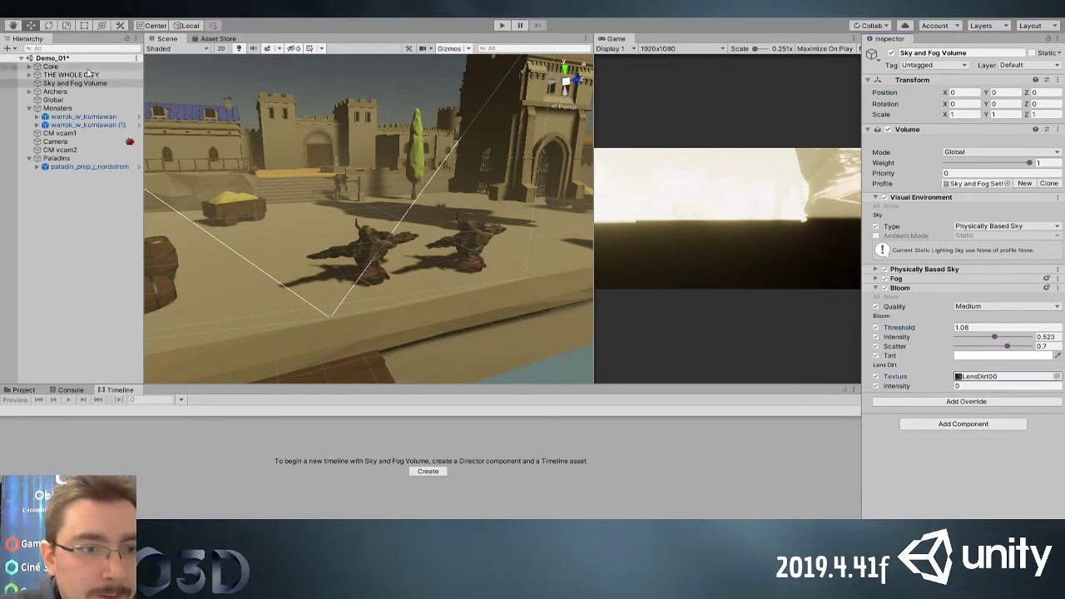
{"action": "left_click_drag", "start_coordinate": [914, 389], "coordinate": [1059, 392]}
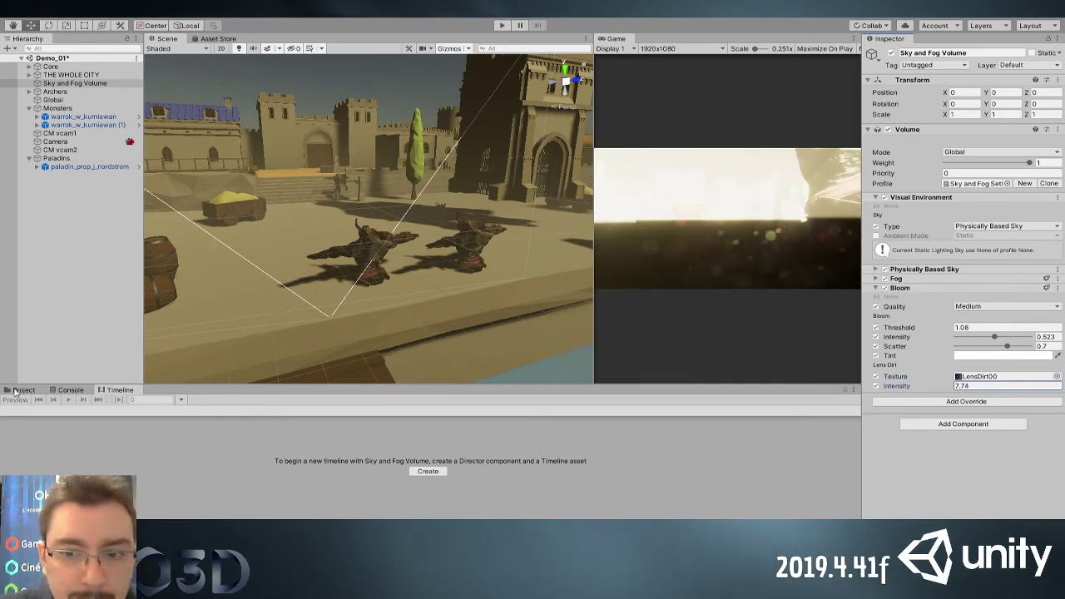
{"action": "left_click_drag", "start_coordinate": [441, 179], "coordinate": [341, 241], "text": "alt"}
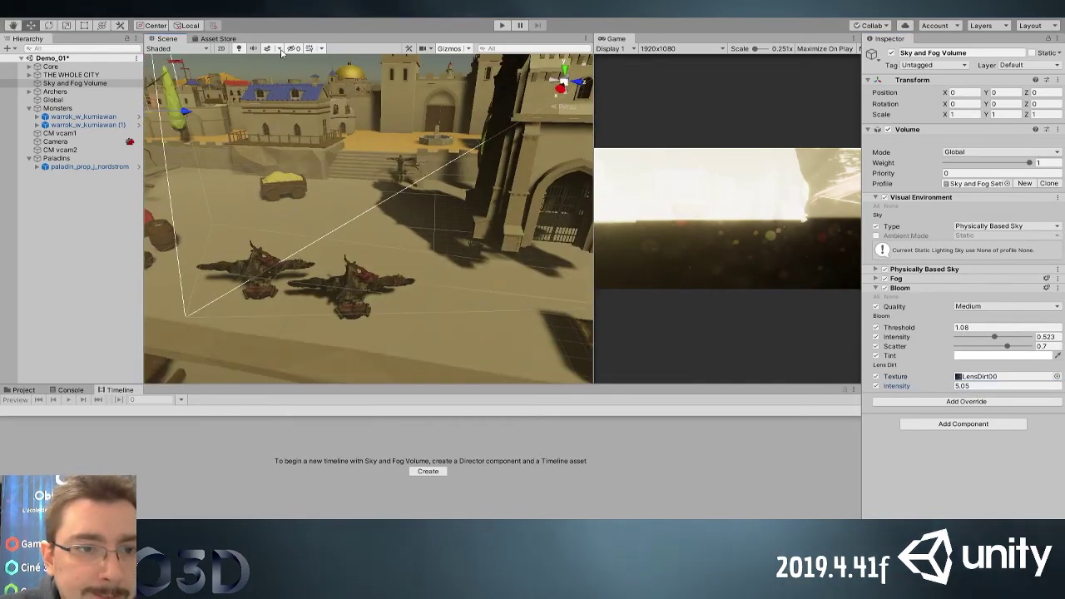
Rotate the Core group's Directional Light to about 23.8, 73.0, -162.4 and widen the Game view
{"action": "mouse_move", "coordinate": [366, 208]}
{"action": "left_mouse_down", "text": "alt"}
{"action": "mouse_move", "coordinate": [349, 212]}
{"action": "mouse_move", "coordinate": [376, 215]}
{"action": "left_mouse_up", "text": "alt"}
{"action": "scroll", "coordinate": [376, 214], "scroll_direction": "down", "scroll_amount": 5}
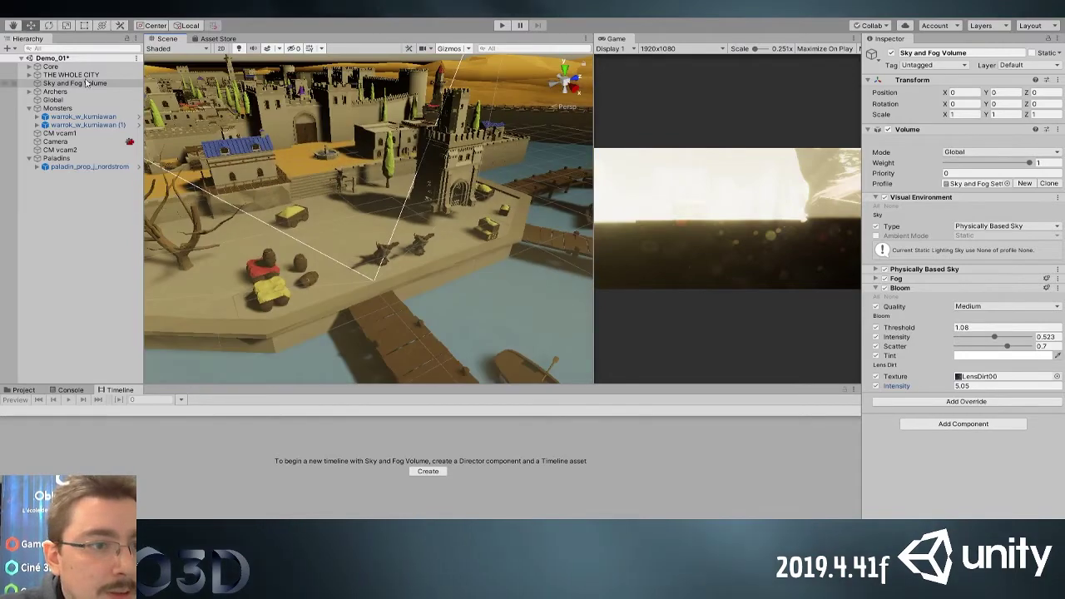
{"action": "left_click", "coordinate": [29, 67]}
{"action": "double_click", "coordinate": [63, 75]}
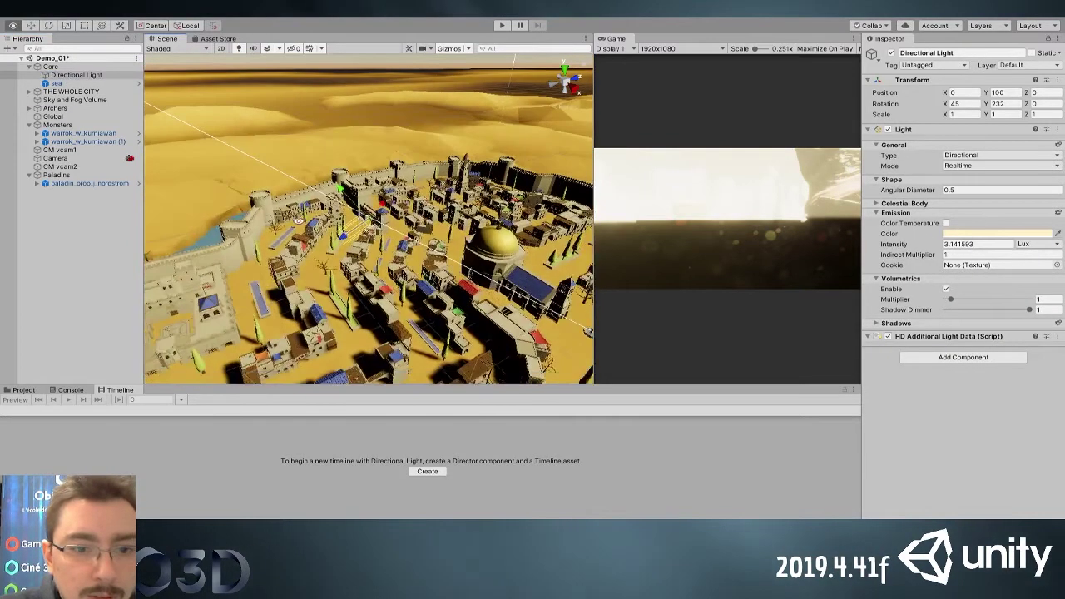
{"action": "key", "text": "e"}
{"action": "left_click_drag", "start_coordinate": [331, 224], "coordinate": [266, 351]}
{"action": "left_click_drag", "start_coordinate": [371, 238], "coordinate": [381, 239]}
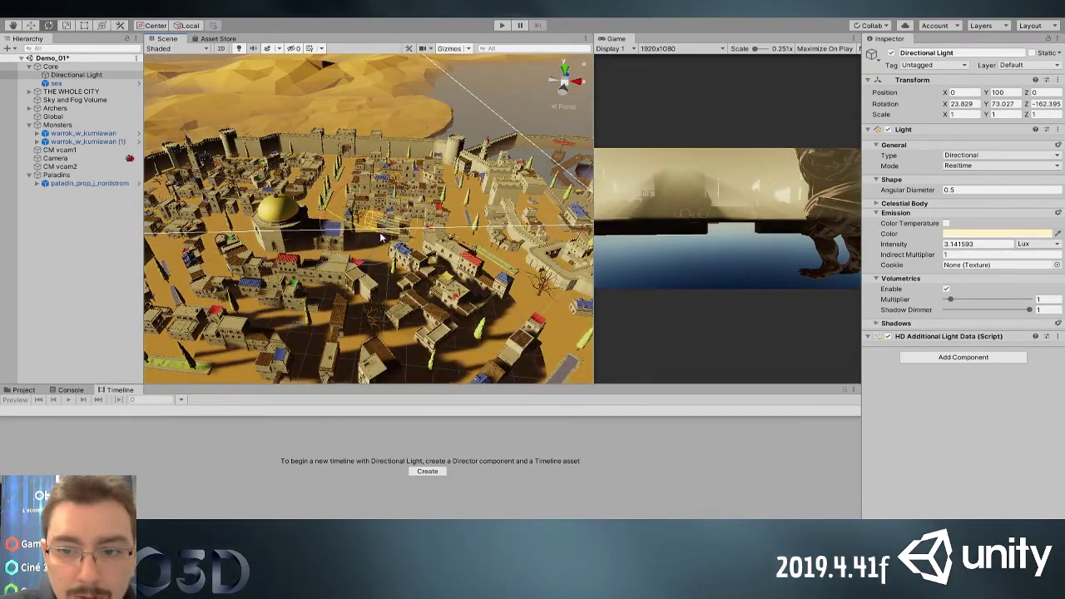
{"action": "left_click_drag", "start_coordinate": [591, 210], "coordinate": [440, 210]}
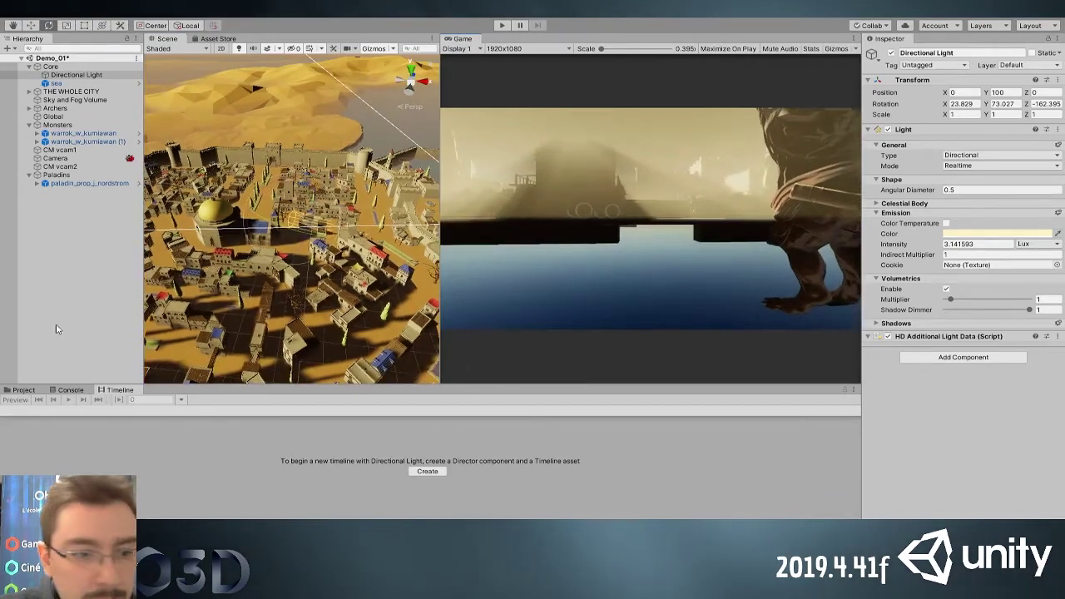
Scrub and play the Global object's Director timeline to review the new lighting, and widen the Game view
{"action": "left_click", "coordinate": [53, 117]}
{"action": "left_click_drag", "start_coordinate": [180, 414], "coordinate": [201, 424]}
{"action": "scroll", "coordinate": [221, 494], "scroll_direction": "up", "scroll_amount": 4}
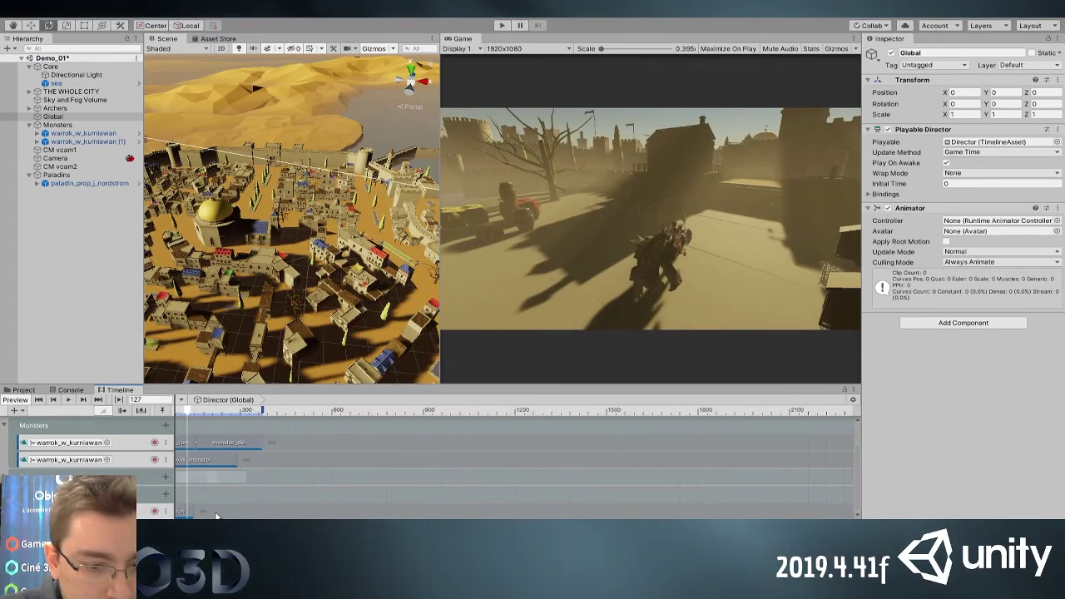
{"action": "scroll", "coordinate": [222, 494], "scroll_direction": "up", "scroll_amount": 2}
{"action": "left_click", "coordinate": [210, 422]}
{"action": "left_click_drag", "start_coordinate": [209, 411], "coordinate": [169, 378]}
{"action": "key", "text": "space"}
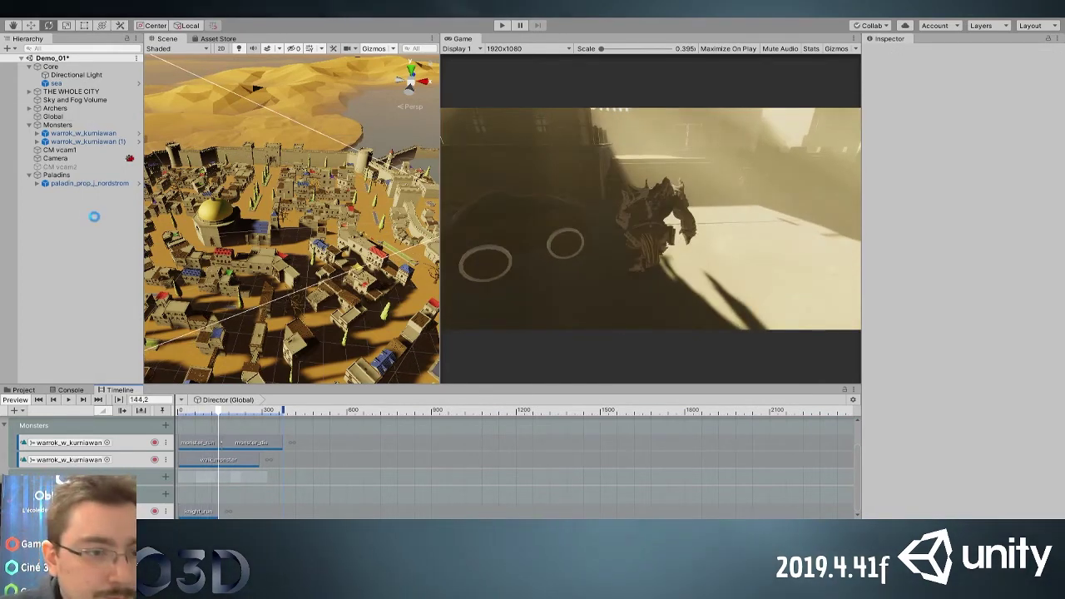
{"action": "left_click_drag", "start_coordinate": [440, 216], "coordinate": [328, 208]}
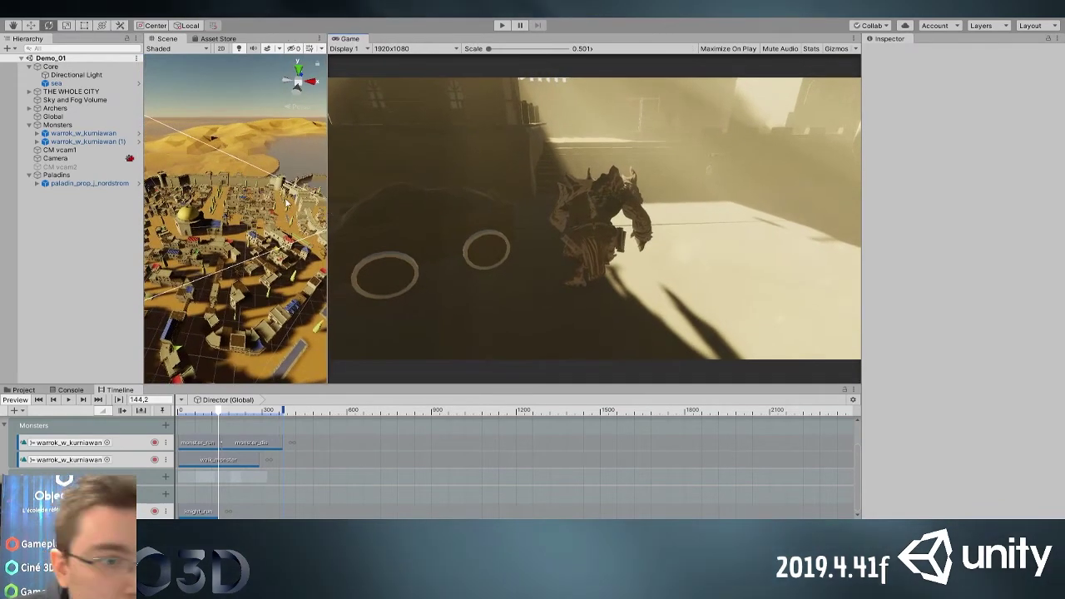
Add a Chromatic Aberration override to the Sky and Fog Volume with all settings overridden and intensity 0.197
{"action": "left_click", "coordinate": [55, 100]}
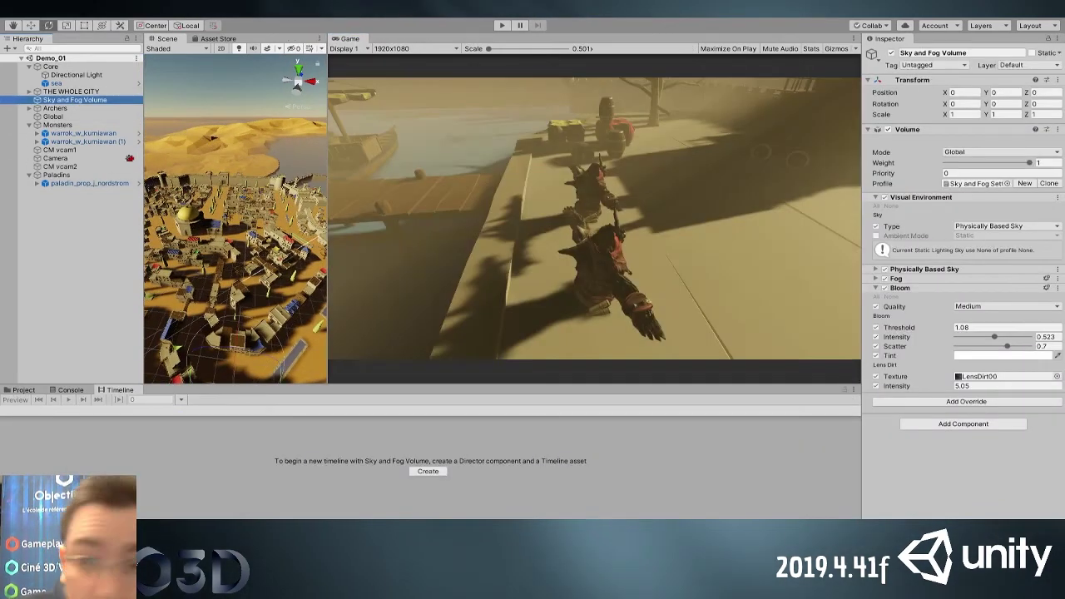
{"action": "left_click", "coordinate": [937, 403]}
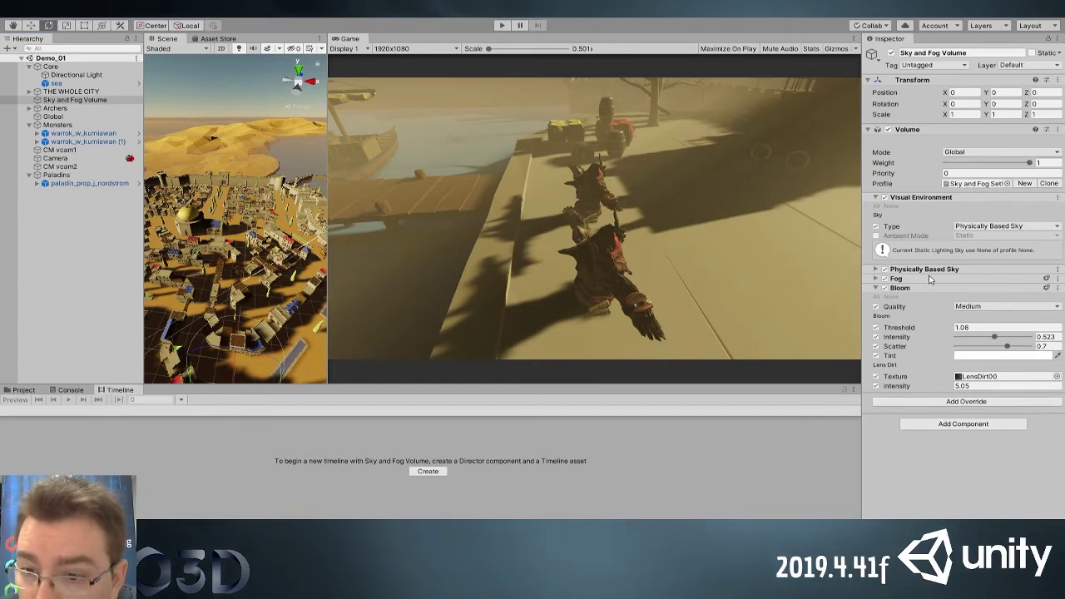
{"action": "left_click", "coordinate": [877, 406]}
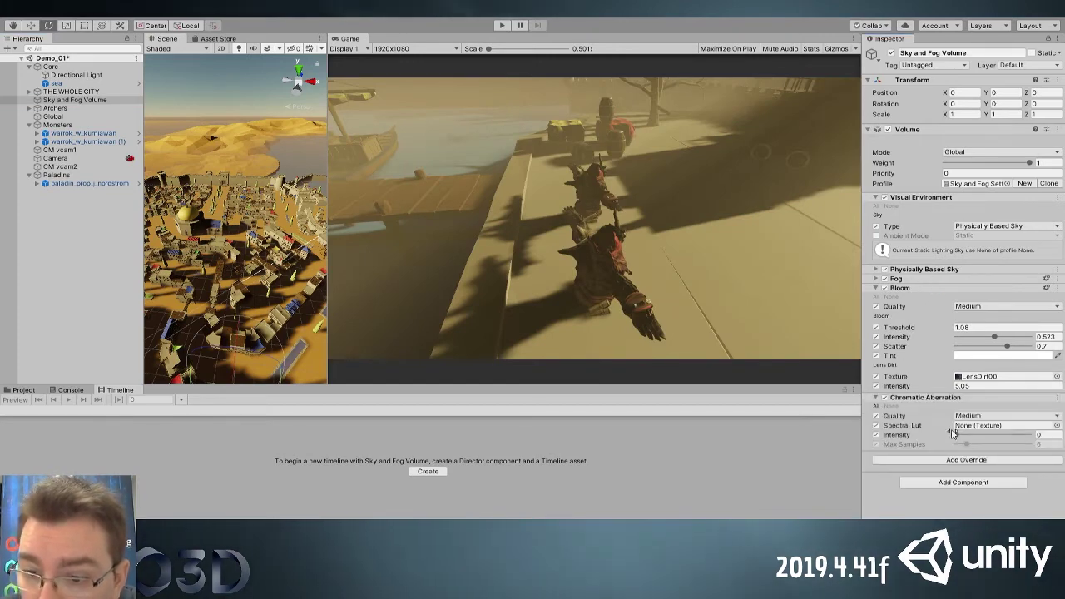
{"action": "left_click_drag", "start_coordinate": [962, 439], "coordinate": [970, 436]}
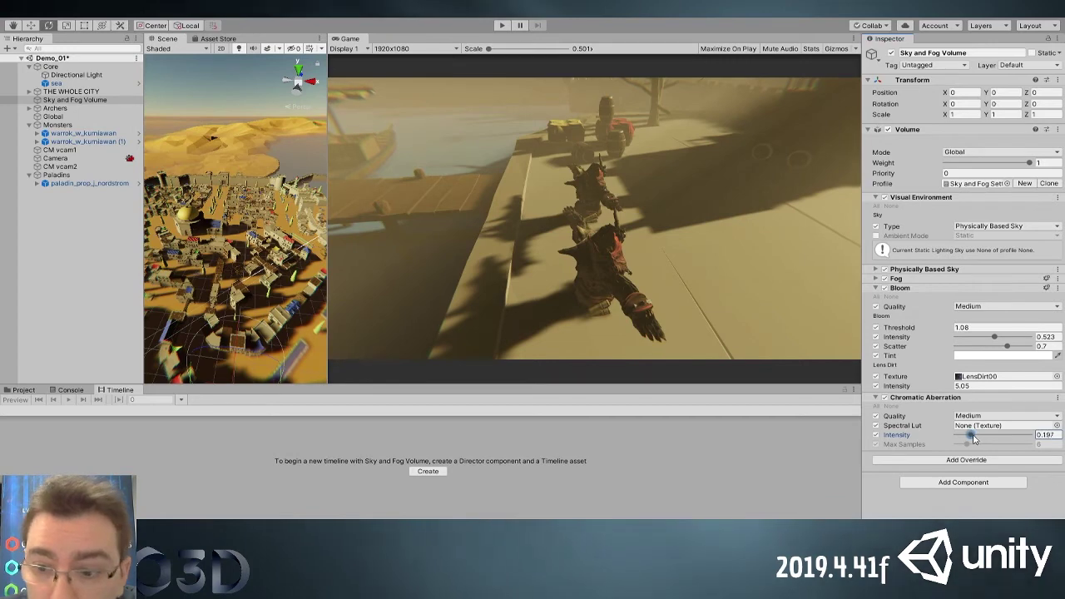
Add a Film Grain override of type Thin 1 with all settings overridden and intensity 0.628
{"action": "left_click", "coordinate": [923, 400]}
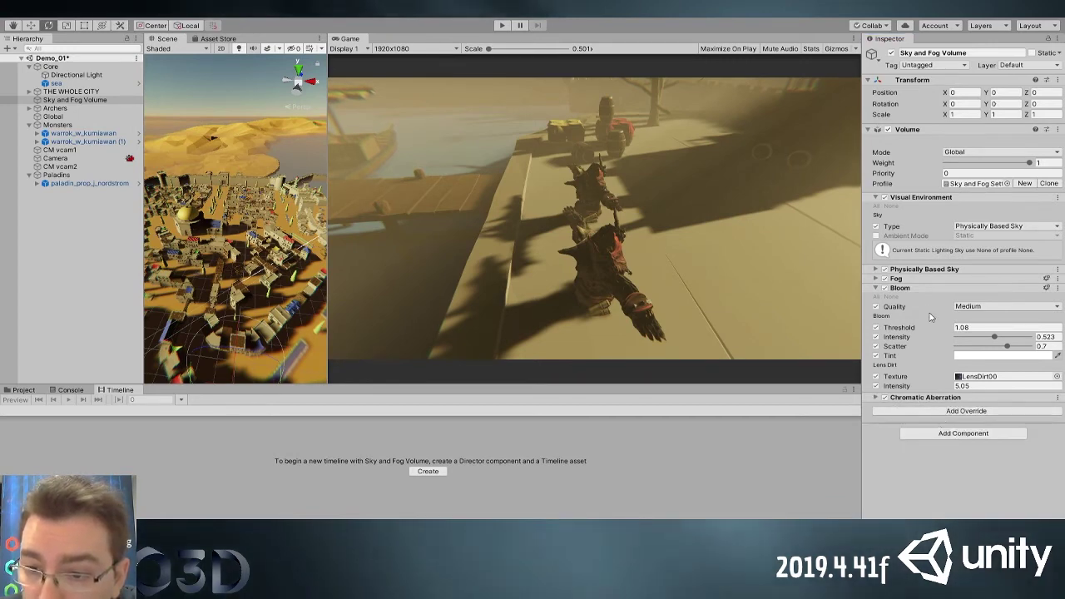
{"action": "left_click", "coordinate": [879, 417]}
{"action": "left_click_drag", "start_coordinate": [959, 435], "coordinate": [1004, 439]}
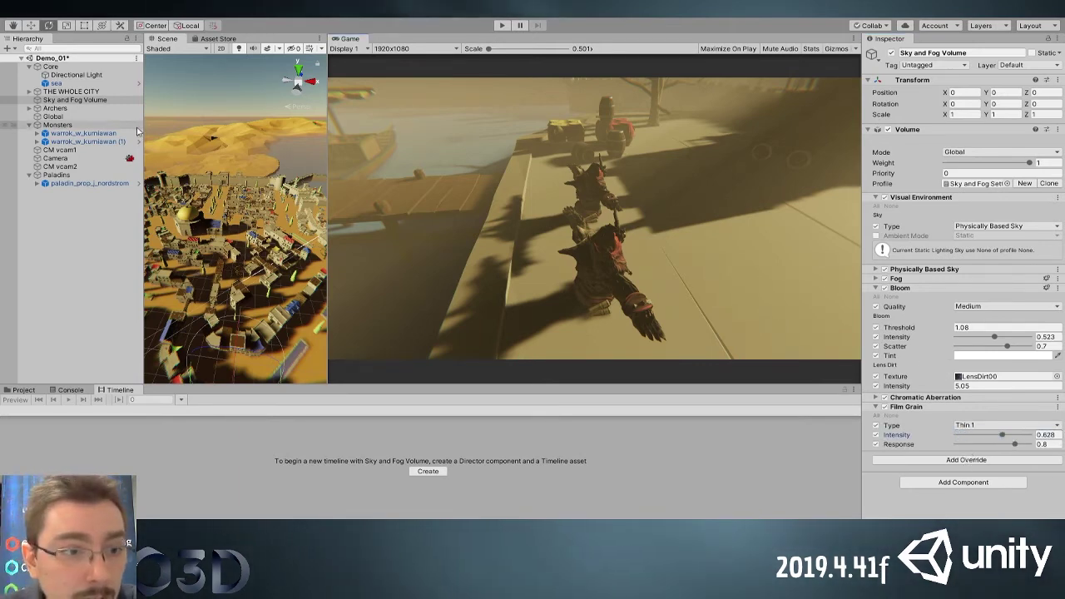
Play the Global timeline through both camera shots to review the chromatic aberration and film grain
{"action": "left_click", "coordinate": [52, 116]}
{"action": "key", "text": "space"}
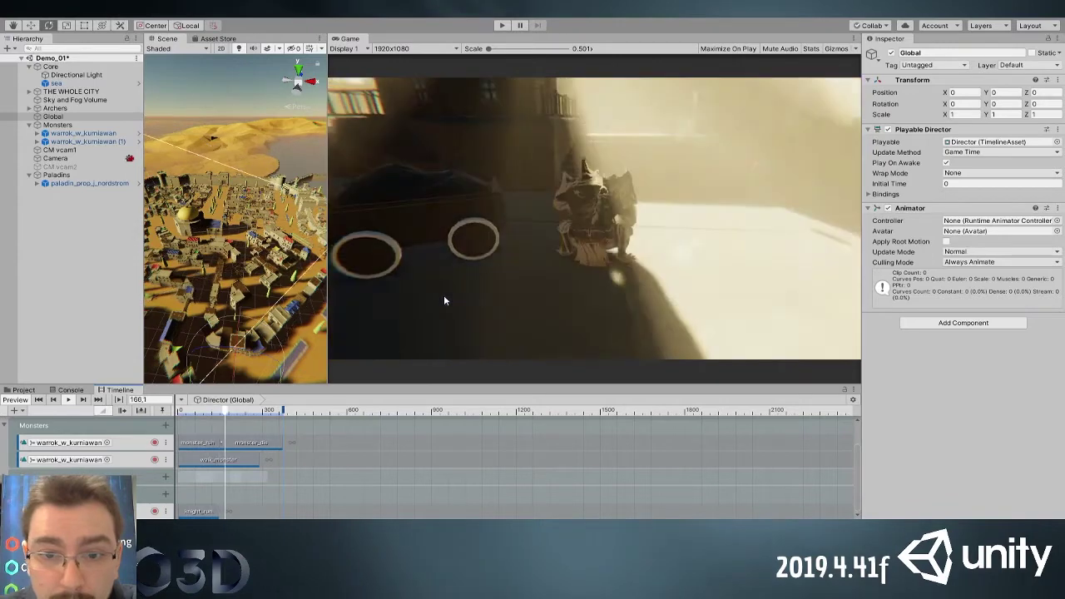
{"action": "key", "text": "space"}
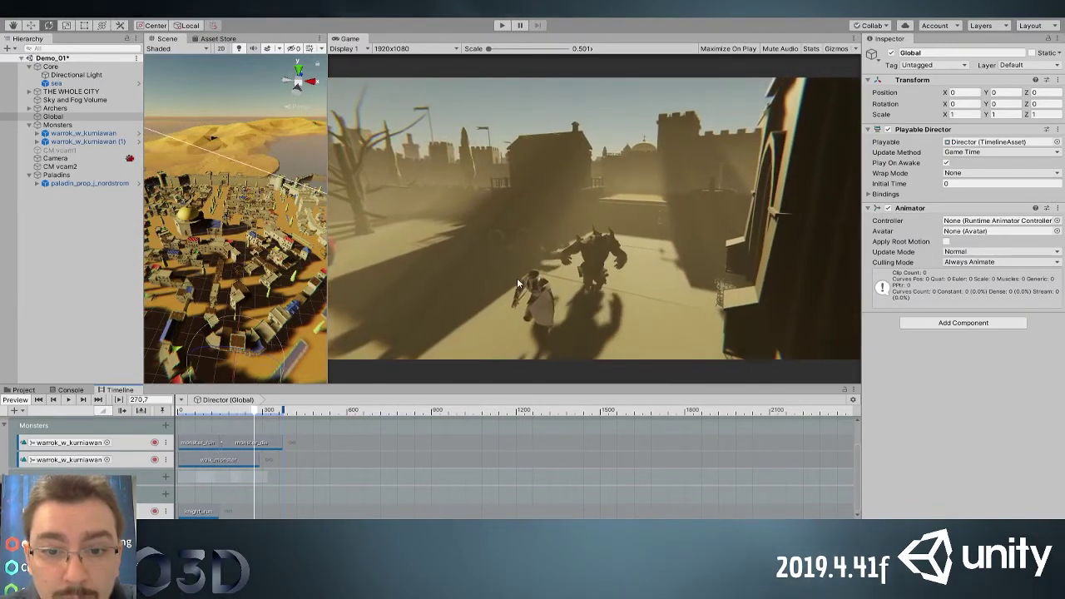
Shorten the second monster's walk_monster clip on the Global timeline so it ends at frame 207
{"action": "mouse_move", "coordinate": [255, 412]}
{"action": "left_mouse_down"}
{"action": "mouse_move", "coordinate": [226, 416]}
{"action": "mouse_move", "coordinate": [255, 416]}
{"action": "mouse_move", "coordinate": [245, 419]}
{"action": "left_mouse_up"}
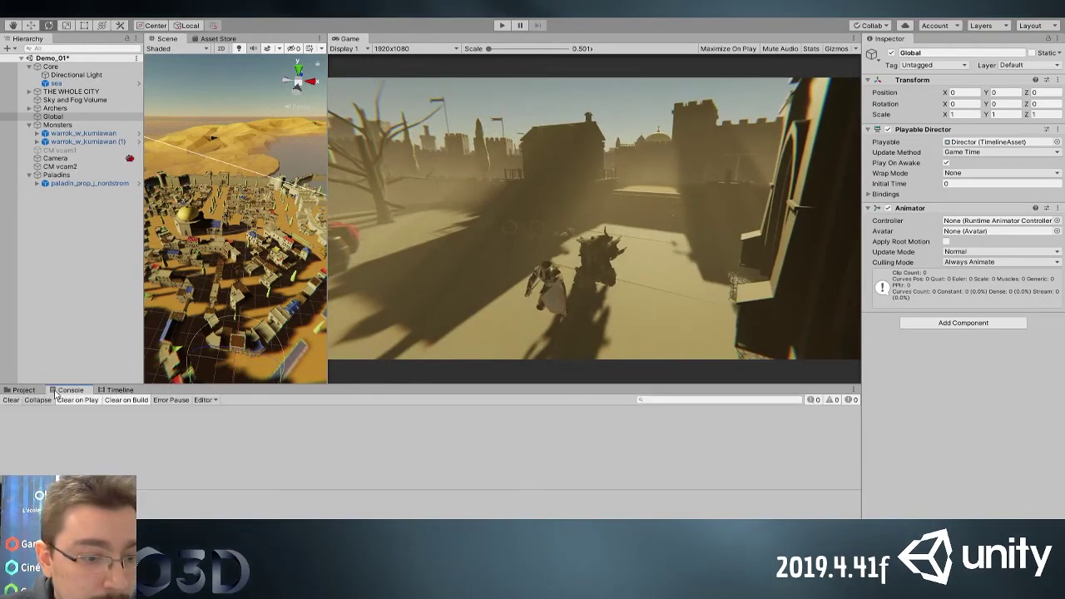
{"action": "left_click", "coordinate": [254, 462]}
{"action": "left_click_drag", "start_coordinate": [253, 463], "coordinate": [244, 462]}
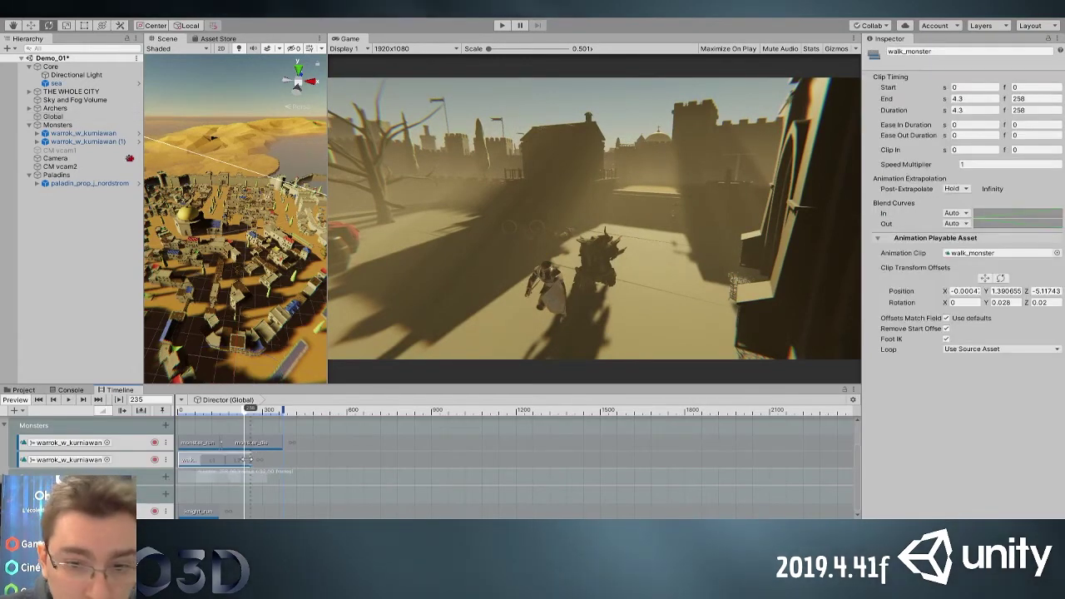
{"action": "left_click_drag", "start_coordinate": [241, 413], "coordinate": [236, 416]}
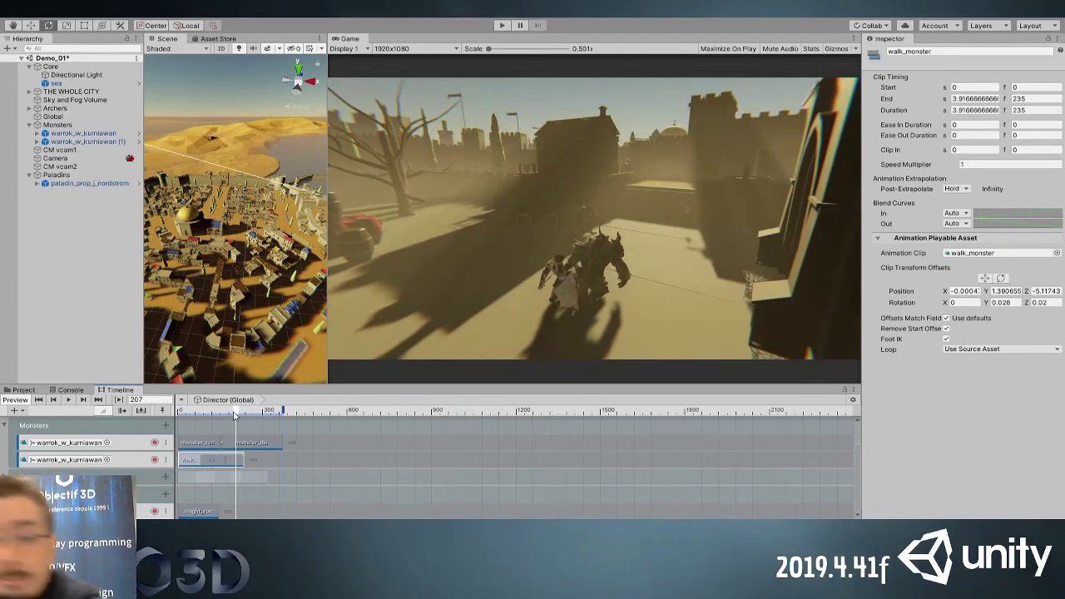
{"action": "left_click_drag", "start_coordinate": [241, 463], "coordinate": [236, 464]}
{"action": "left_click_drag", "start_coordinate": [236, 414], "coordinate": [236, 414]}
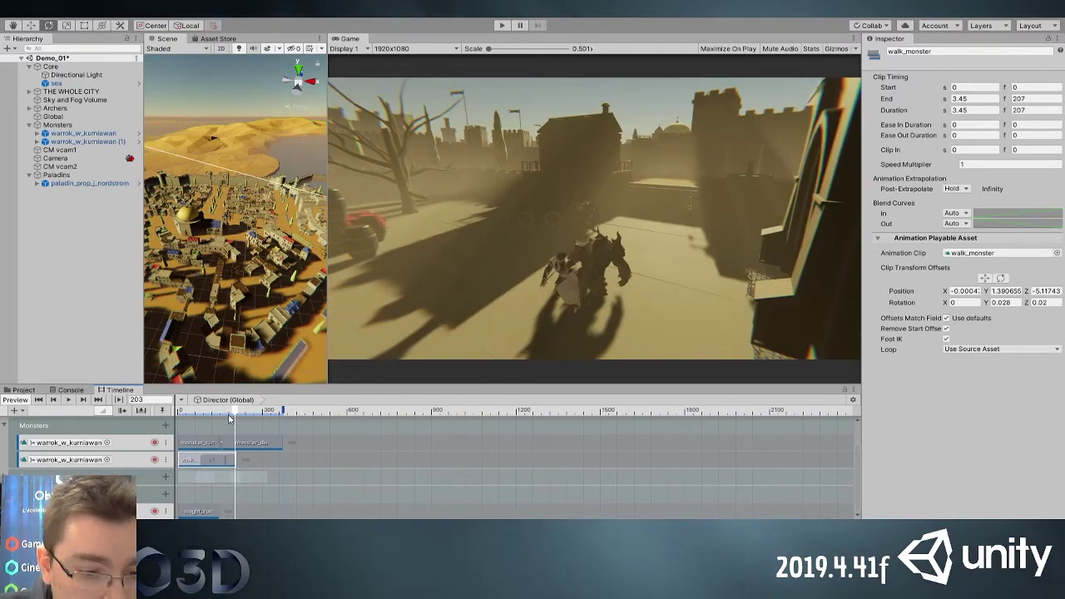
Widen the Scene view and make the Game view beside it narrower
{"action": "left_click", "coordinate": [71, 389]}
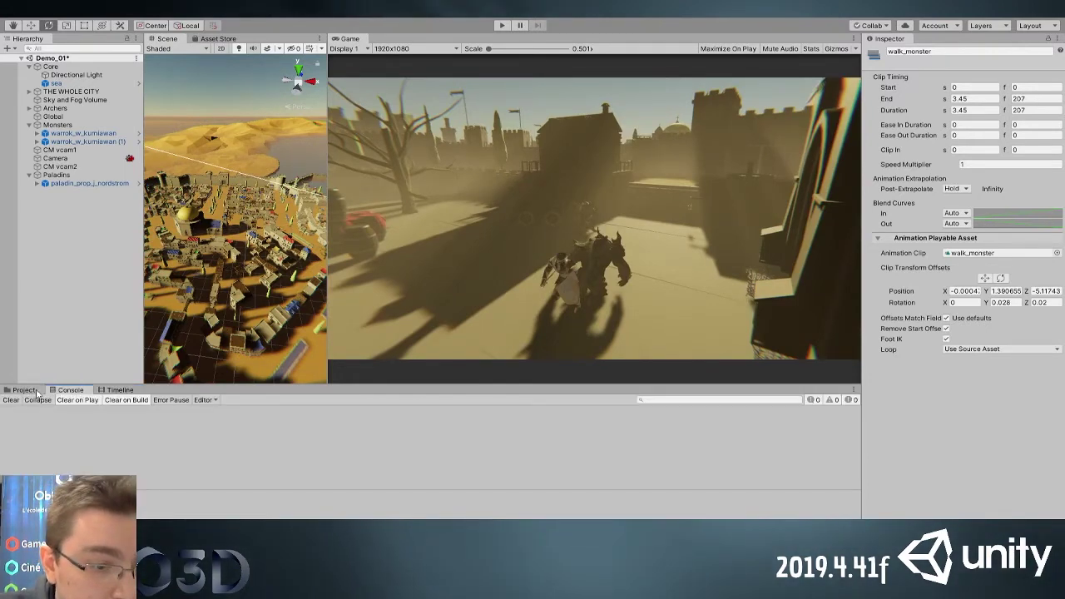
{"action": "left_click", "coordinate": [23, 389]}
{"action": "left_click", "coordinate": [118, 389]}
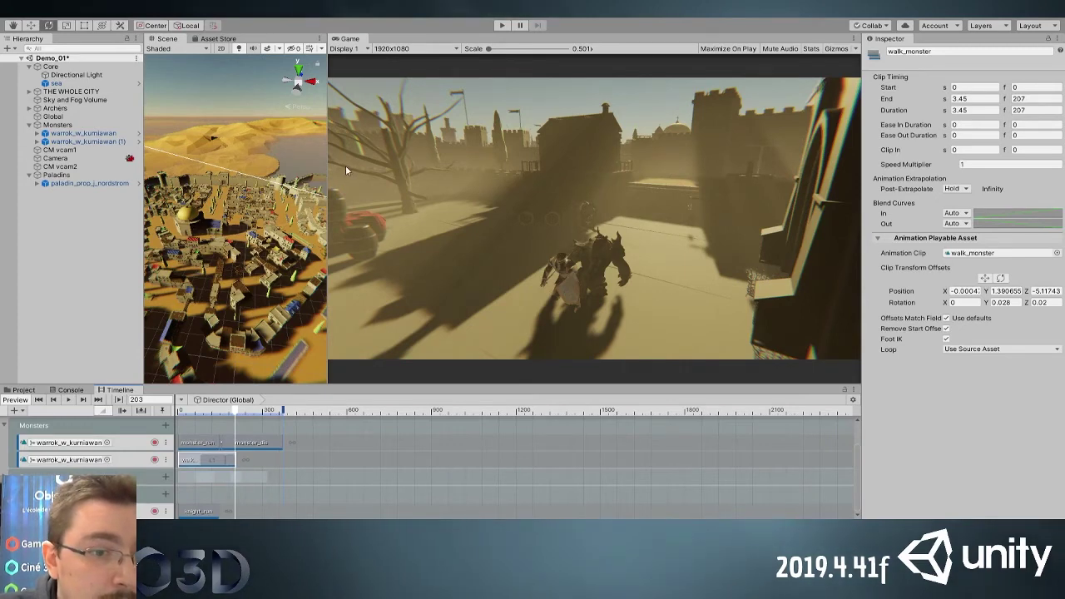
{"action": "left_click_drag", "start_coordinate": [326, 173], "coordinate": [451, 173]}
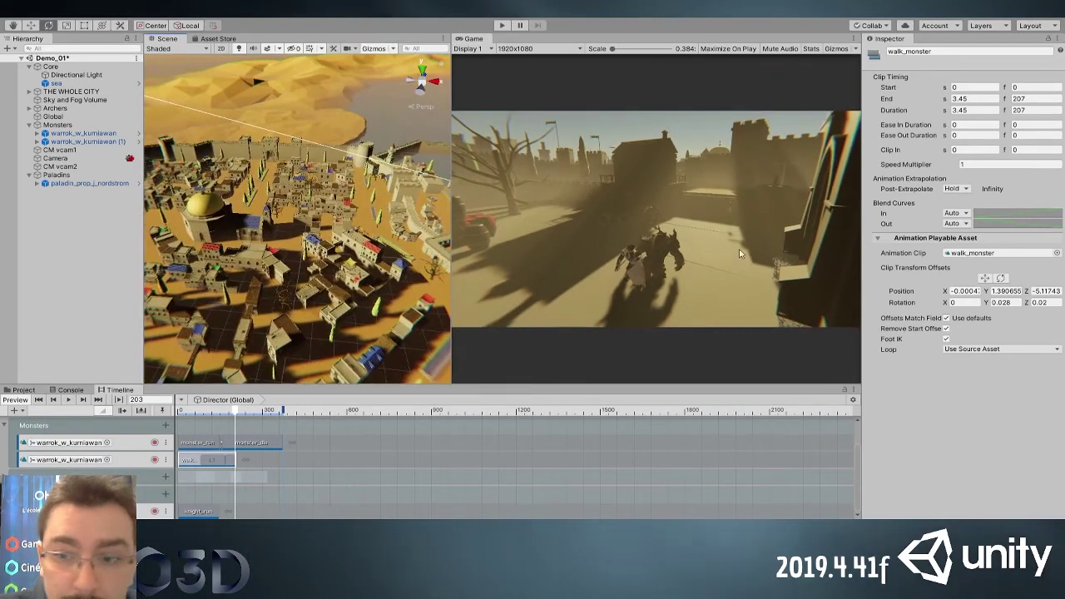
Add a Lift, Gamma, Gain override to the Sky and Fog Volume, enable all three and fine-tune the lift
{"action": "left_click", "coordinate": [71, 100]}
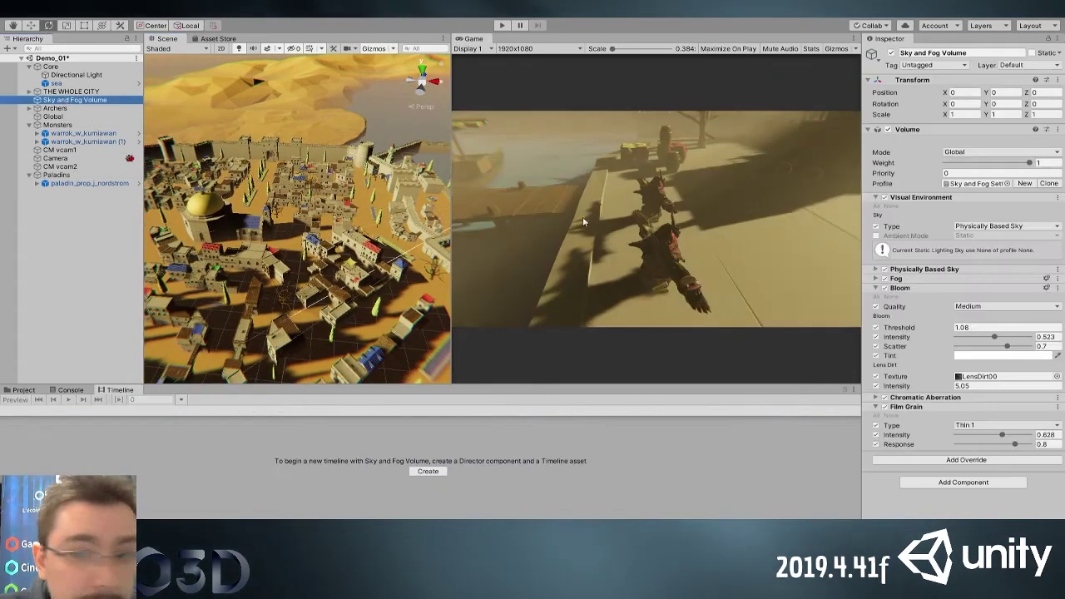
{"action": "left_click", "coordinate": [955, 462]}
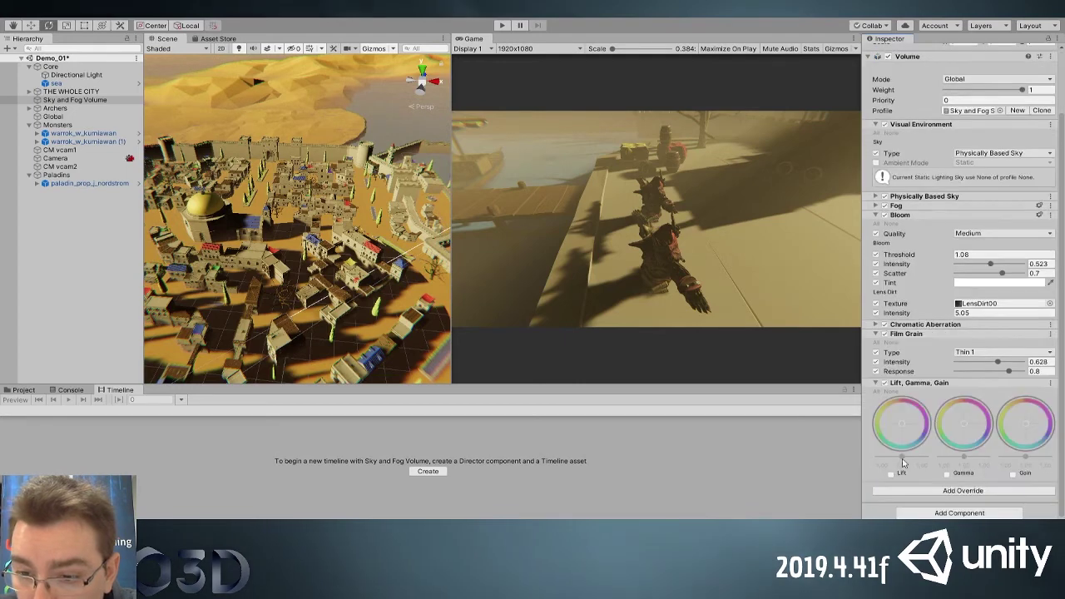
{"action": "left_click", "coordinate": [890, 474]}
{"action": "left_click", "coordinate": [945, 473]}
{"action": "left_click", "coordinate": [1013, 473]}
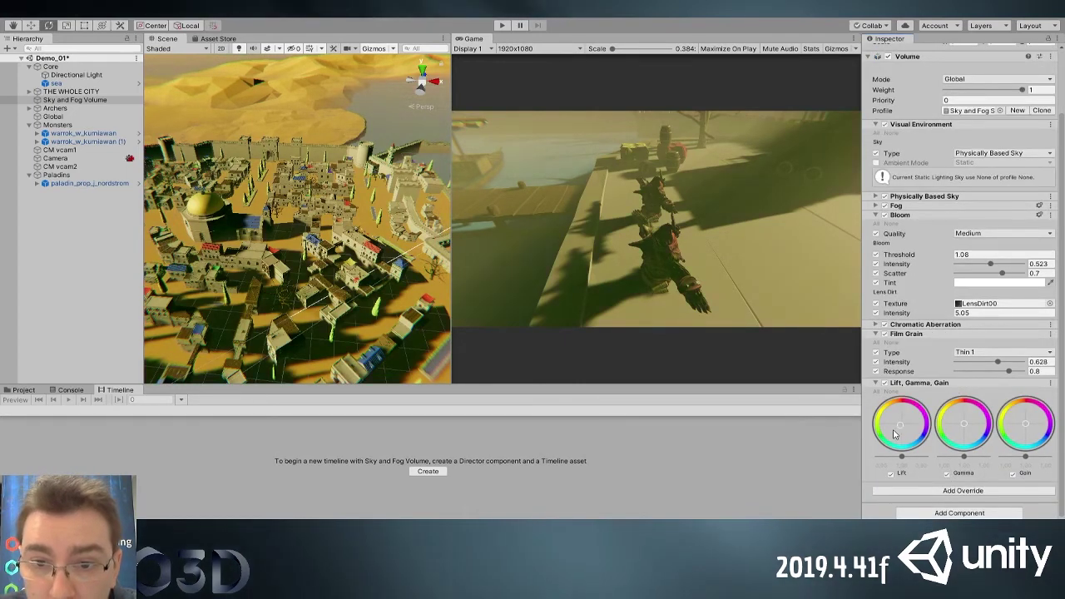
{"action": "left_click_drag", "start_coordinate": [903, 458], "coordinate": [905, 459]}
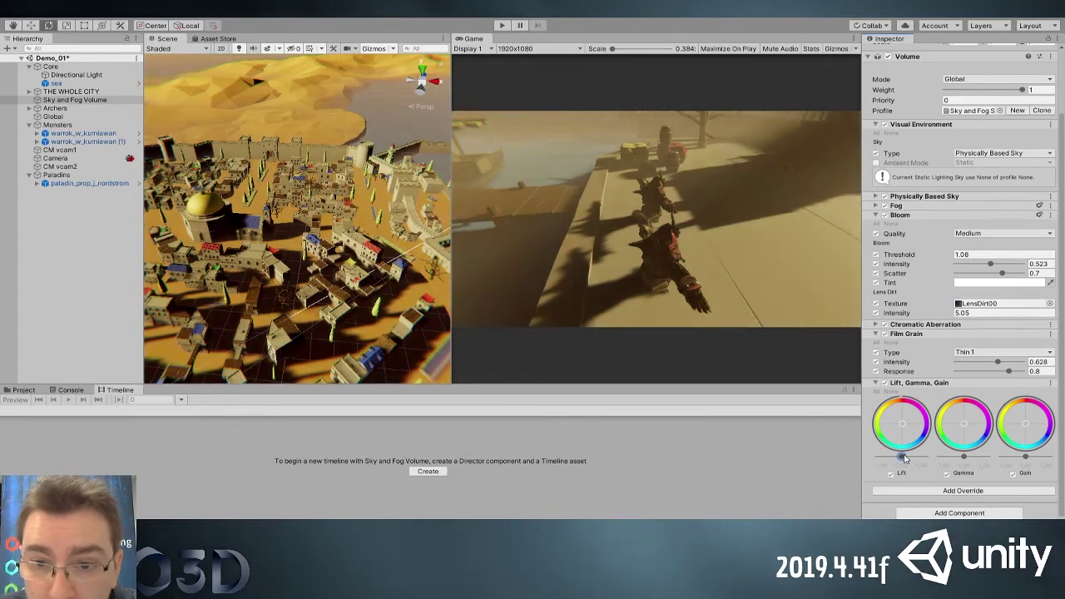
{"action": "left_click", "coordinate": [920, 382]}
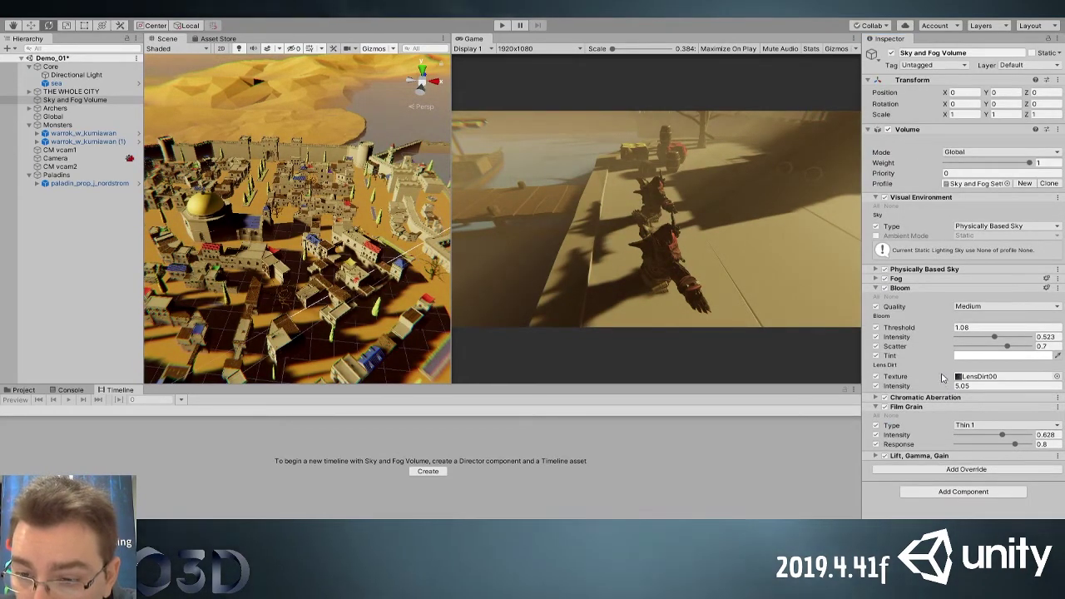
Add a Color Adjustments override with all settings overridden, contrast 25 and saturation -17
{"action": "left_click", "coordinate": [936, 355]}
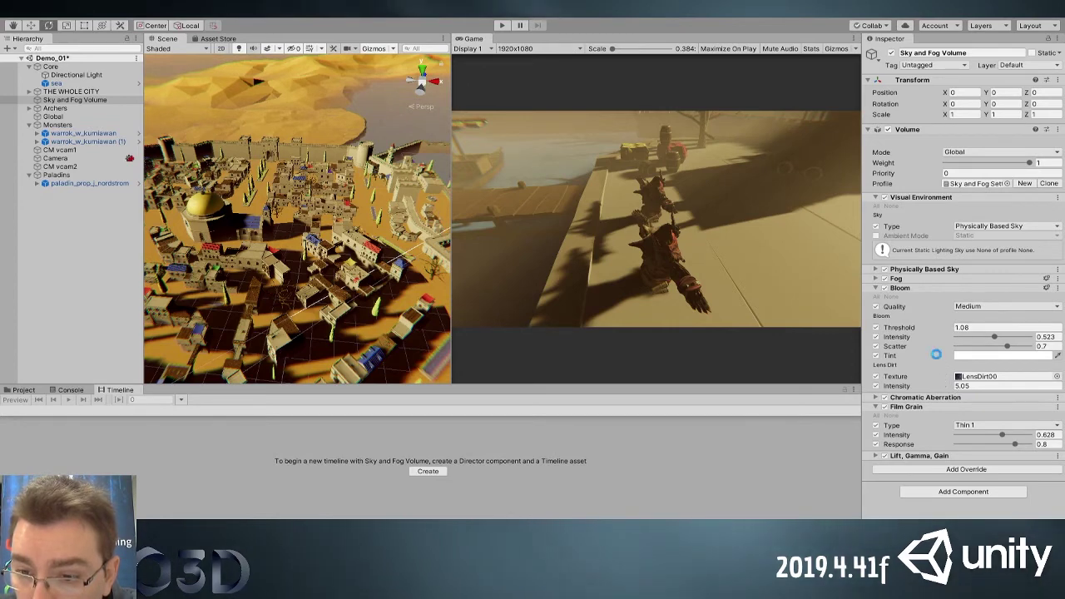
{"action": "scroll", "coordinate": [896, 473], "scroll_direction": "down", "scroll_amount": 3}
{"action": "left_click", "coordinate": [877, 428]}
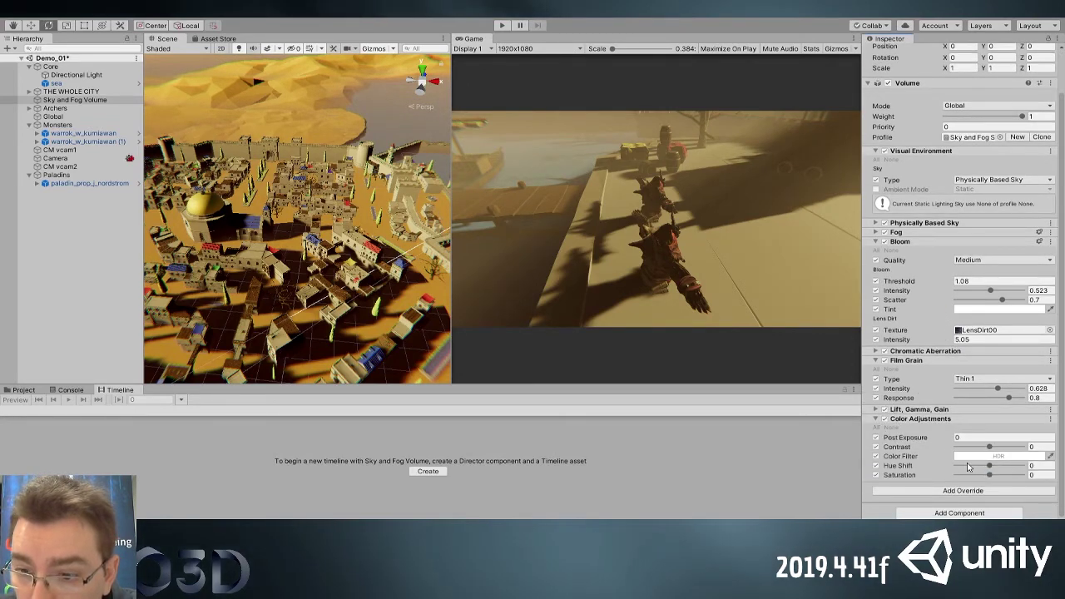
{"action": "mouse_move", "coordinate": [988, 447]}
{"action": "left_mouse_down"}
{"action": "mouse_move", "coordinate": [998, 448]}
{"action": "mouse_move", "coordinate": [976, 467]}
{"action": "mouse_move", "coordinate": [989, 467]}
{"action": "left_mouse_up"}
{"action": "left_click_drag", "start_coordinate": [943, 440], "coordinate": [944, 441]}
{"action": "left_click_drag", "start_coordinate": [989, 476], "coordinate": [984, 475]}
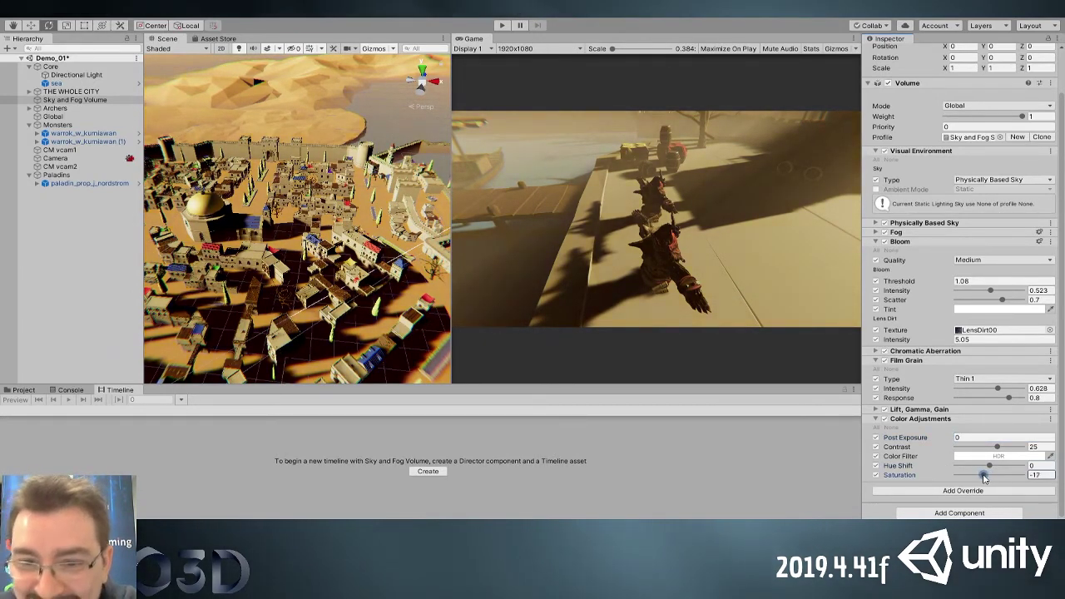
{"action": "left_click", "coordinate": [920, 419]}
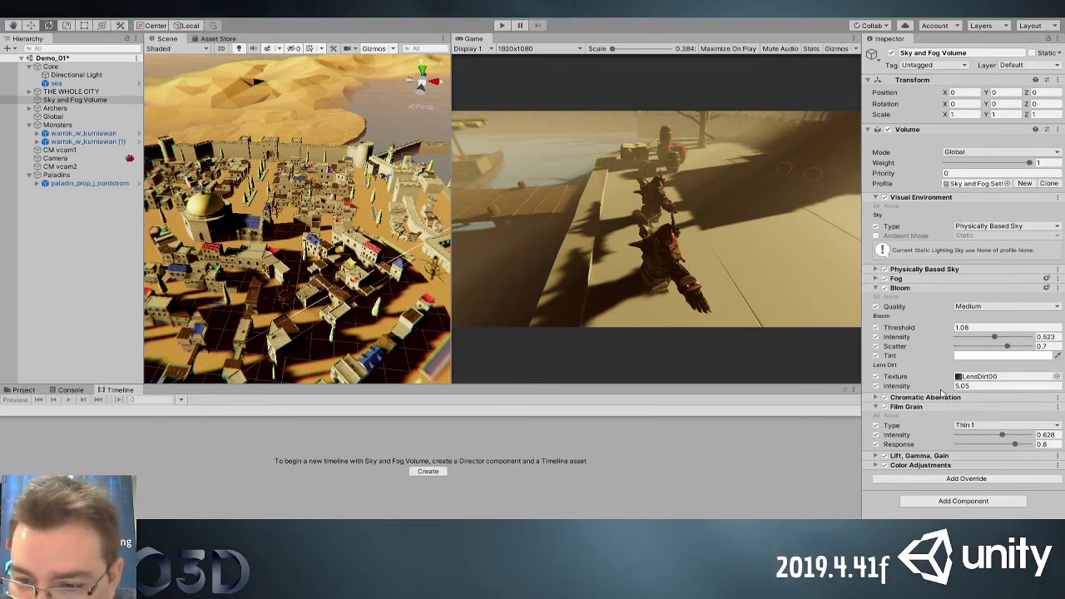
Add a Vignette override with all settings overridden and intensity 0.293, and save the scene
{"action": "left_click", "coordinate": [930, 447]}
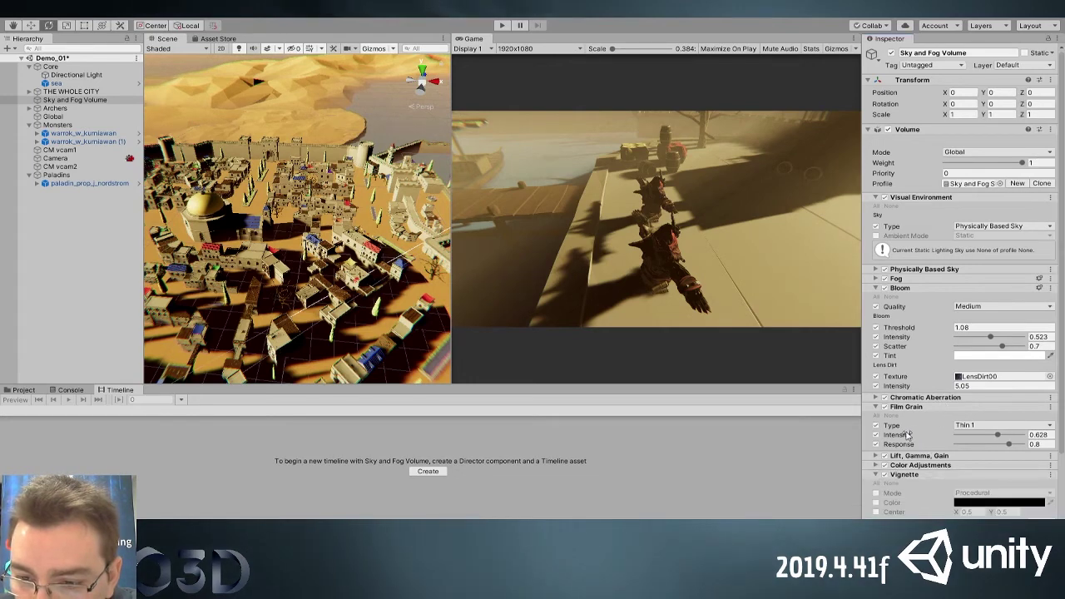
{"action": "scroll", "coordinate": [907, 435], "scroll_direction": "down", "scroll_amount": 3}
{"action": "left_click", "coordinate": [876, 418]}
{"action": "left_click", "coordinate": [874, 408]}
{"action": "mouse_move", "coordinate": [956, 447]}
{"action": "left_mouse_down"}
{"action": "mouse_move", "coordinate": [986, 447]}
{"action": "mouse_move", "coordinate": [971, 447]}
{"action": "left_mouse_up"}
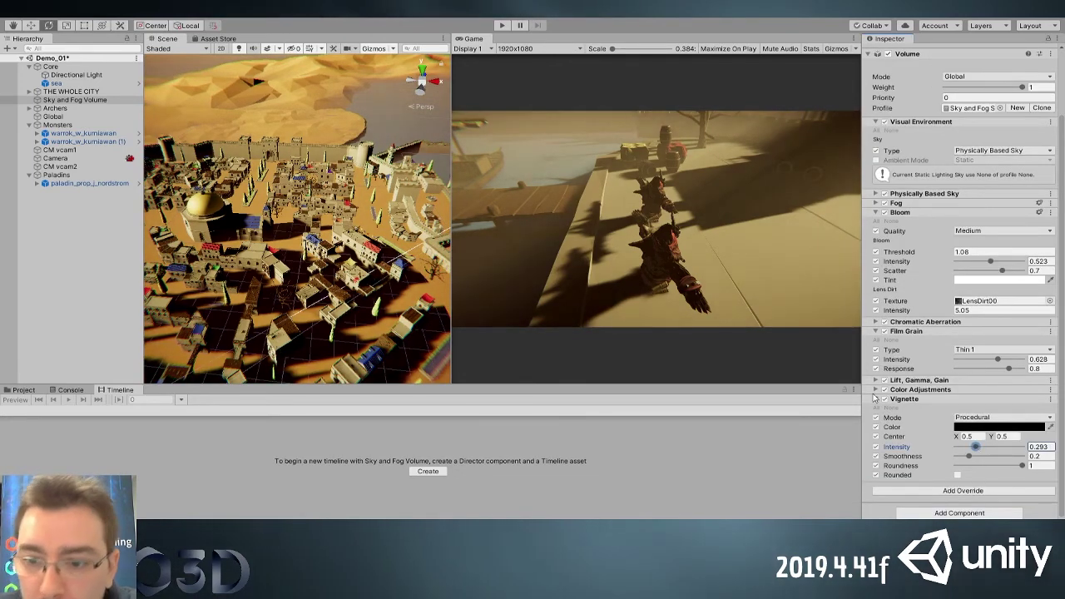
{"action": "left_click", "coordinate": [913, 399]}
{"action": "key", "text": "ctrl+s"}
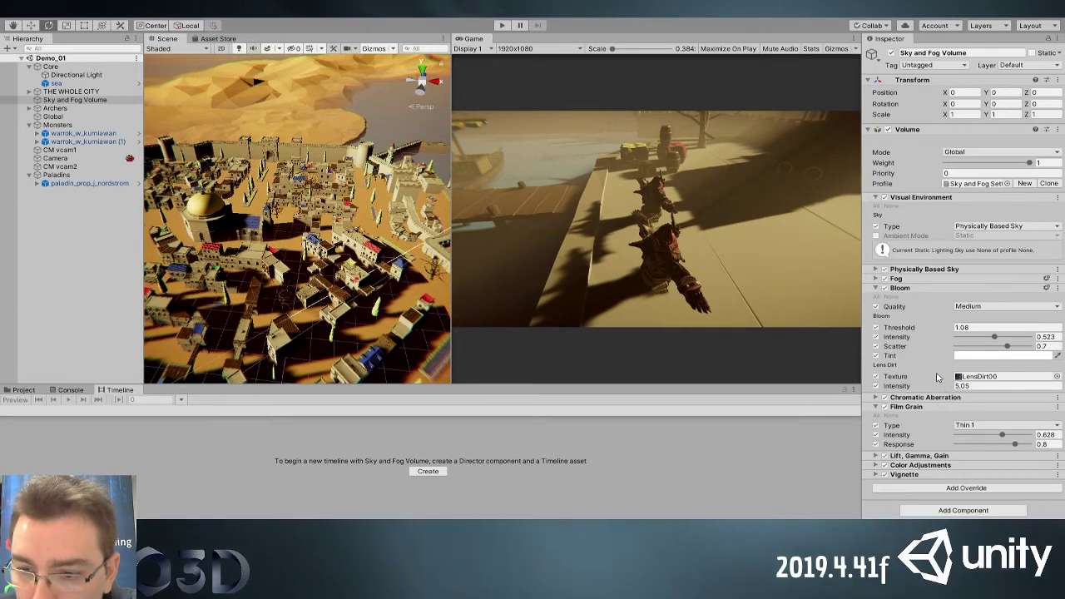
Add one more override to the Sky and Fog Volume, enable all its settings and raise its first value
{"action": "left_click", "coordinate": [925, 369]}
{"action": "scroll", "coordinate": [886, 434], "scroll_direction": "down", "scroll_amount": 3}
{"action": "left_click", "coordinate": [876, 391]}
{"action": "left_click_drag", "start_coordinate": [956, 401], "coordinate": [987, 401]}
Select the first warrok_w_kurniawan monster and frame it in the Scene view
{"action": "left_click_drag", "start_coordinate": [310, 284], "coordinate": [316, 241], "text": "alt"}
{"action": "left_click", "coordinate": [84, 133]}
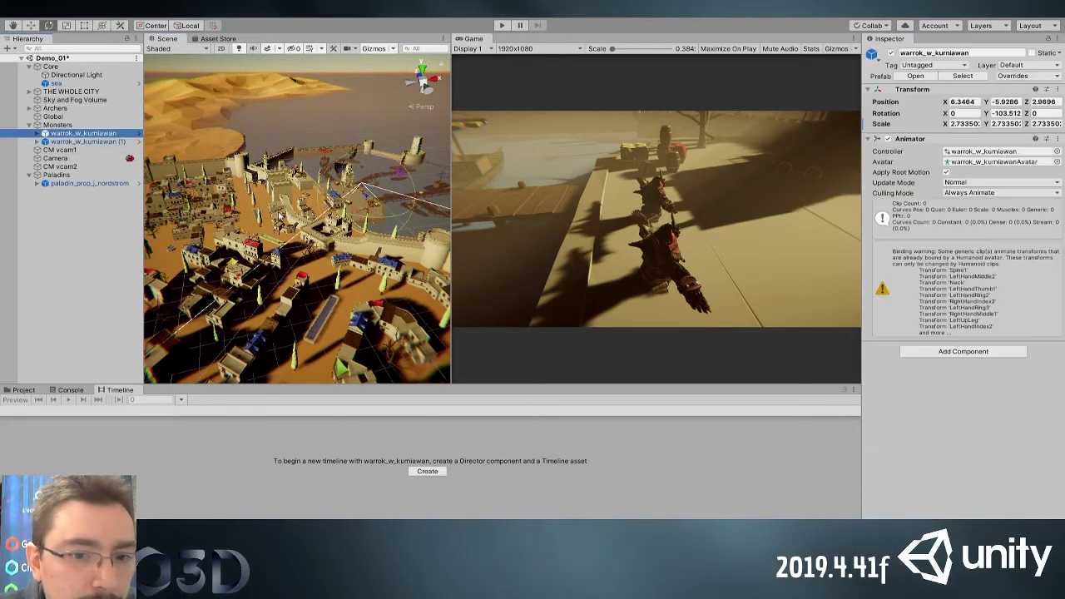
{"action": "key", "text": "f"}
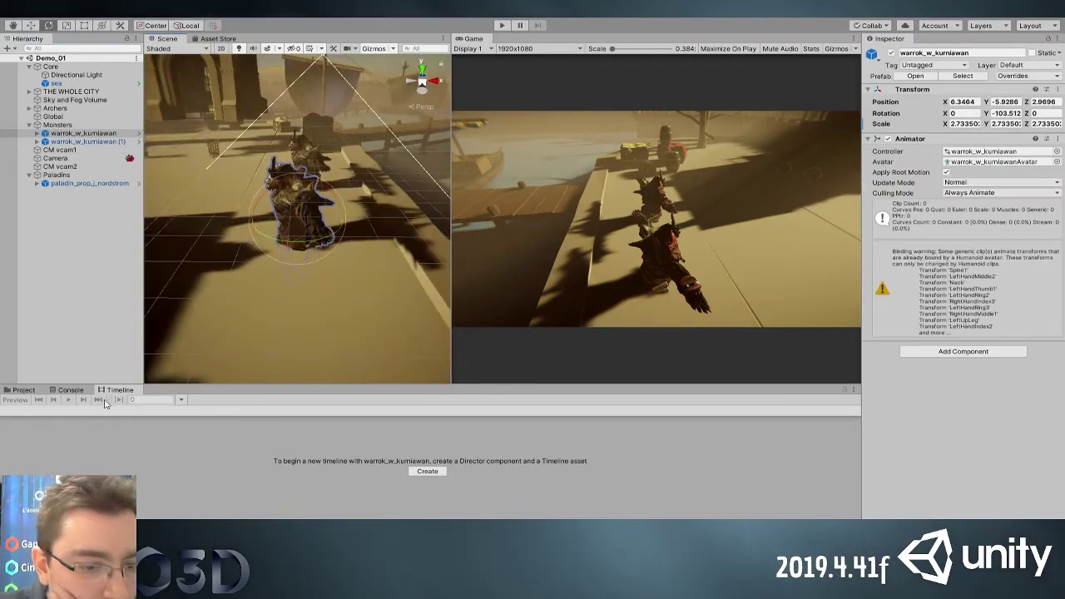
Open the Bow character's Animations folder and view the import settings of the standing run forward animation
{"action": "left_click", "coordinate": [32, 390]}
{"action": "left_click", "coordinate": [65, 390]}
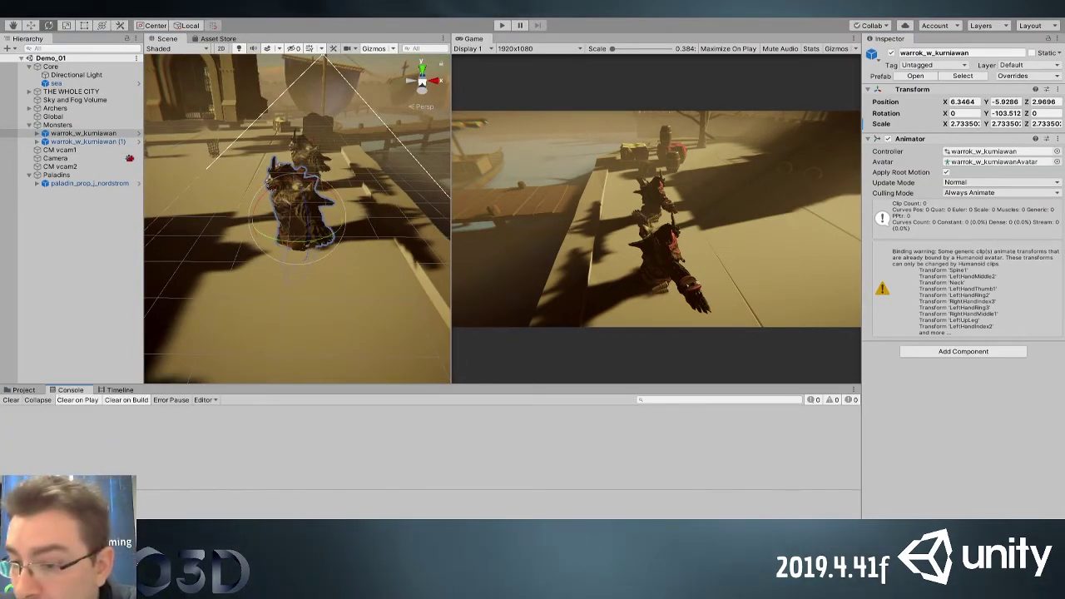
{"action": "left_click", "coordinate": [23, 389]}
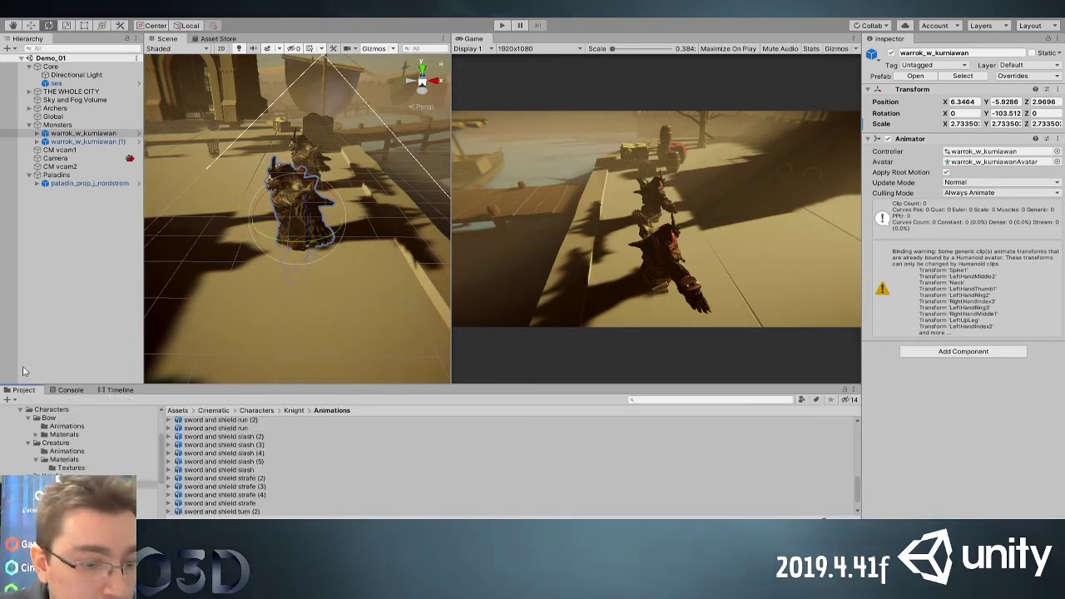
{"action": "left_click", "coordinate": [66, 426]}
{"action": "left_click", "coordinate": [215, 444]}
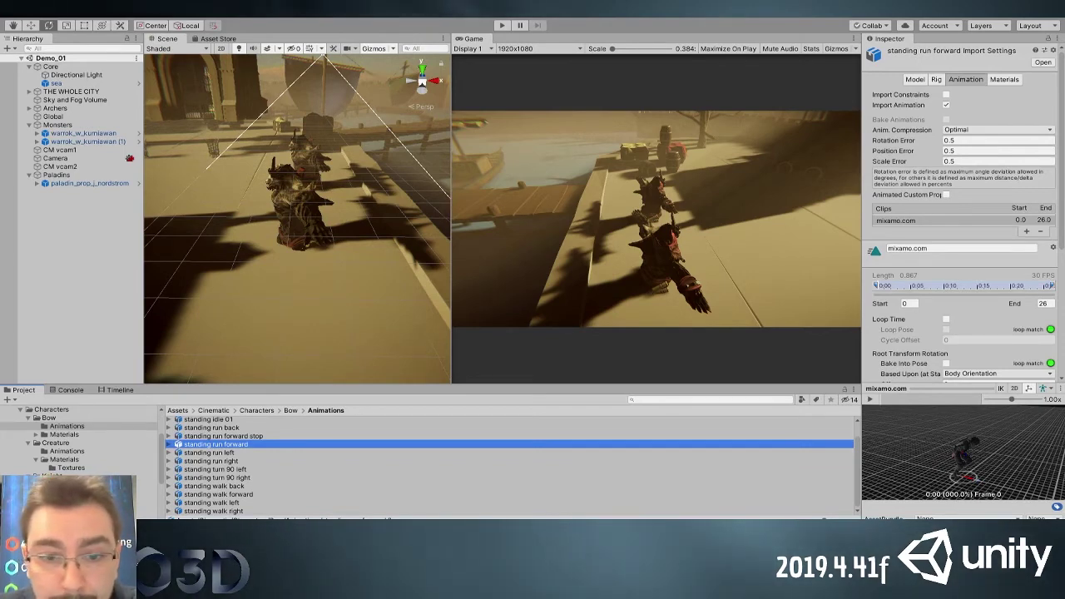
{"action": "key", "text": "alt+Tab"}
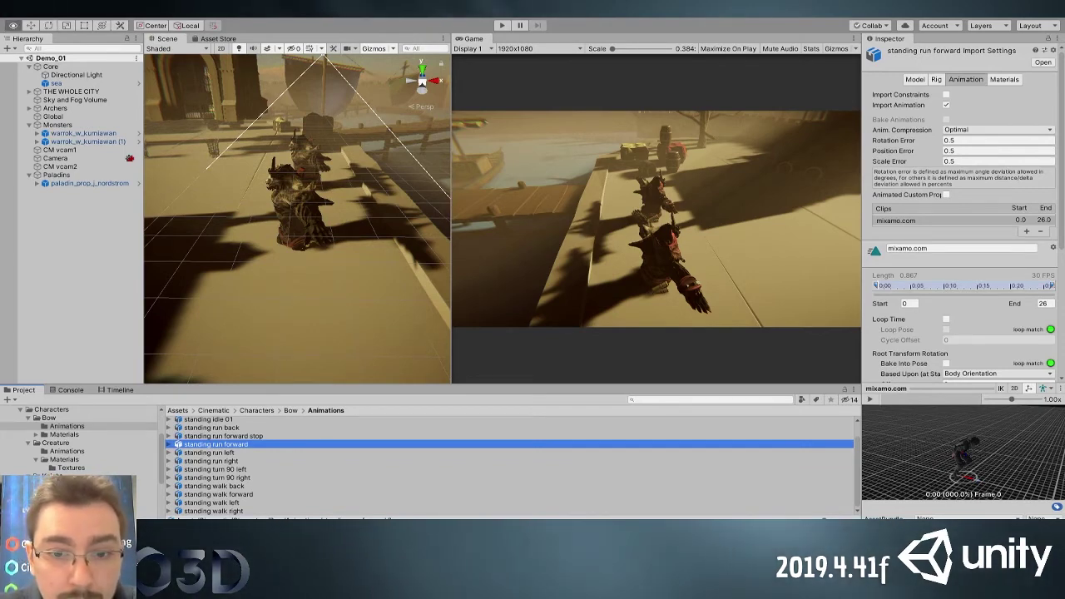
{"action": "left_click", "coordinate": [582, 268]}
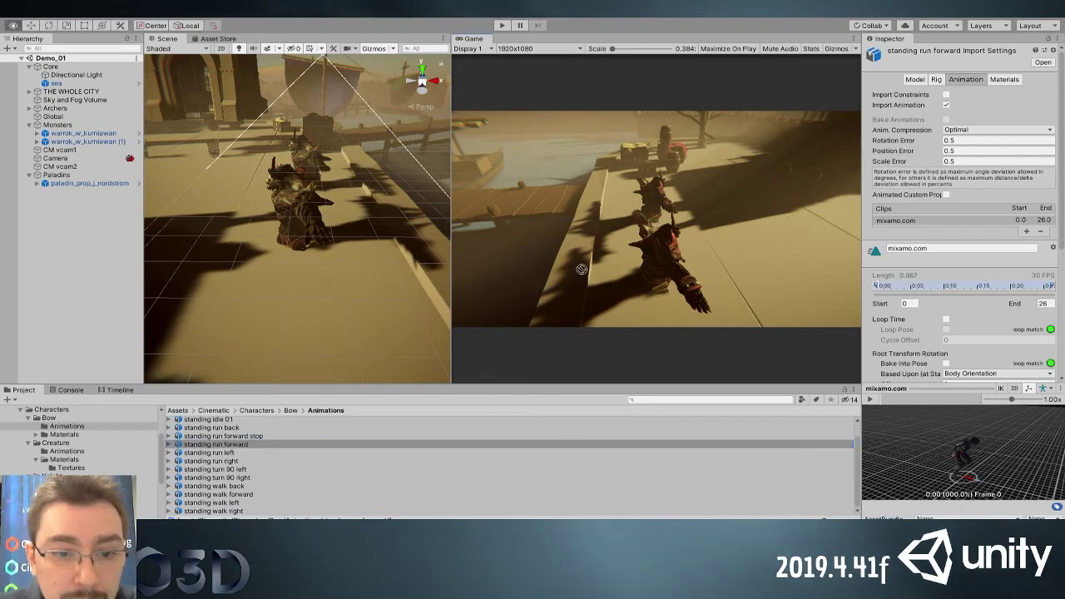
{"action": "key", "text": "alt+Tab"}
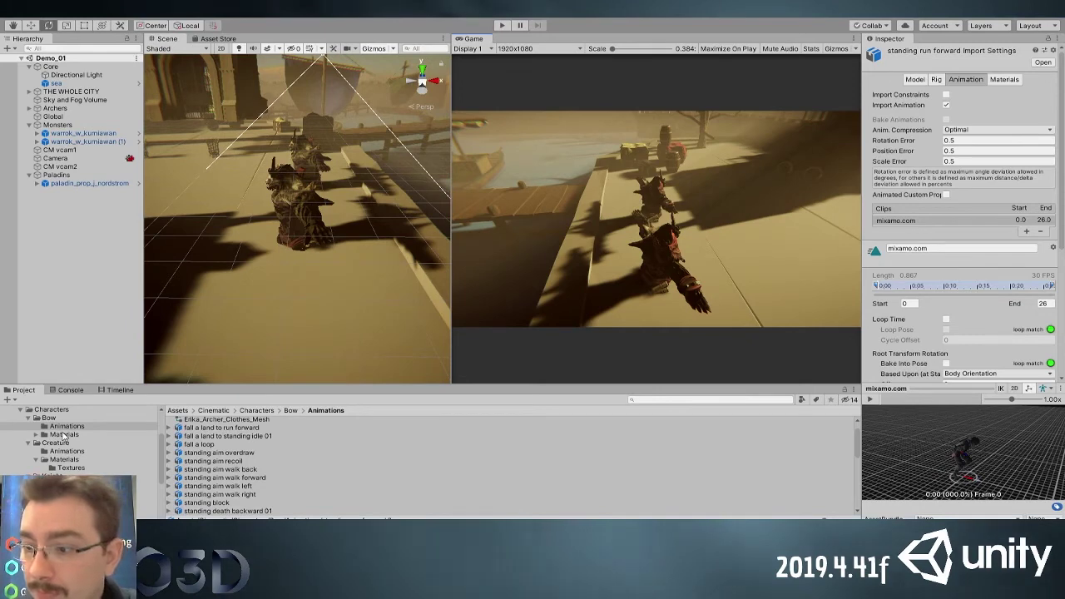
Select all models in the Bow character's Animations folder, leaving out the two animator controllers
{"action": "left_click", "coordinate": [73, 434]}
{"action": "left_click", "coordinate": [71, 425]}
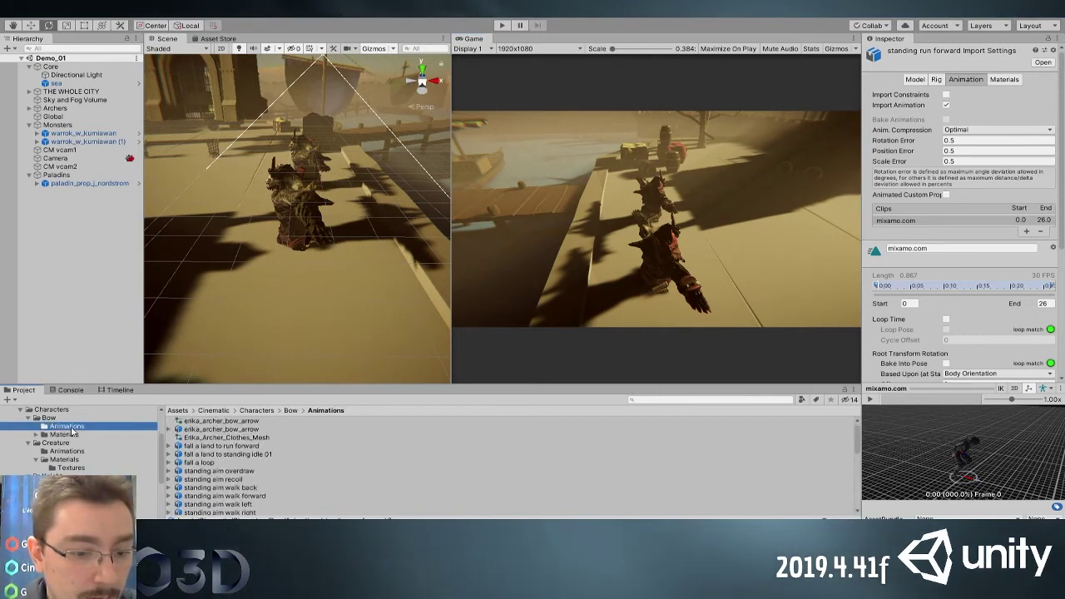
{"action": "left_click", "coordinate": [71, 417]}
{"action": "right_click_drag", "start_coordinate": [226, 304], "coordinate": [186, 205]}
{"action": "left_click_drag", "start_coordinate": [145, 193], "coordinate": [415, 232], "text": "alt"}
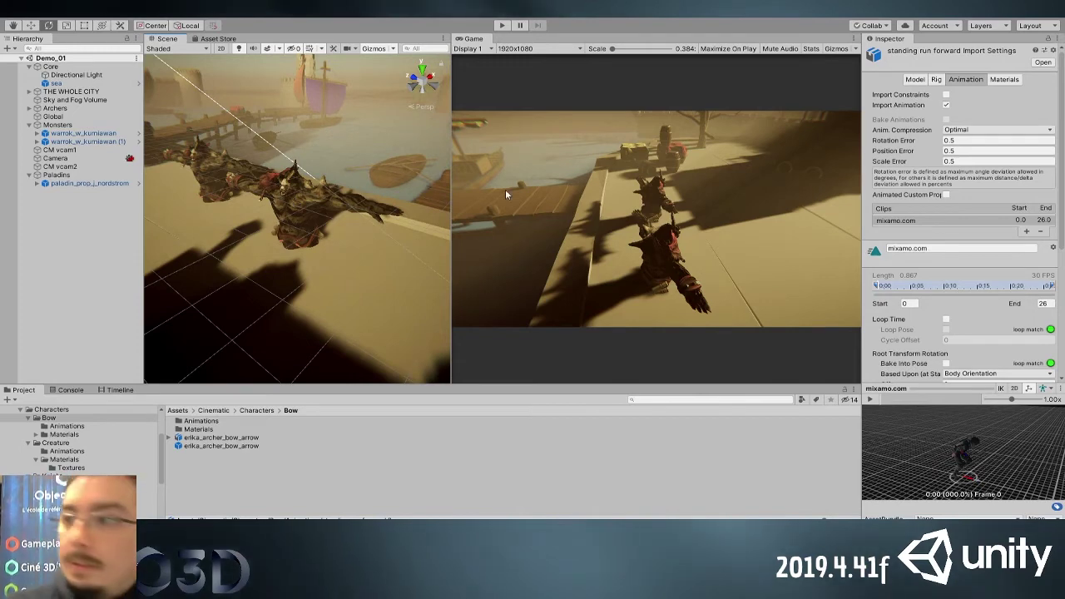
{"action": "left_click_drag", "start_coordinate": [364, 257], "coordinate": [273, 312], "text": "alt"}
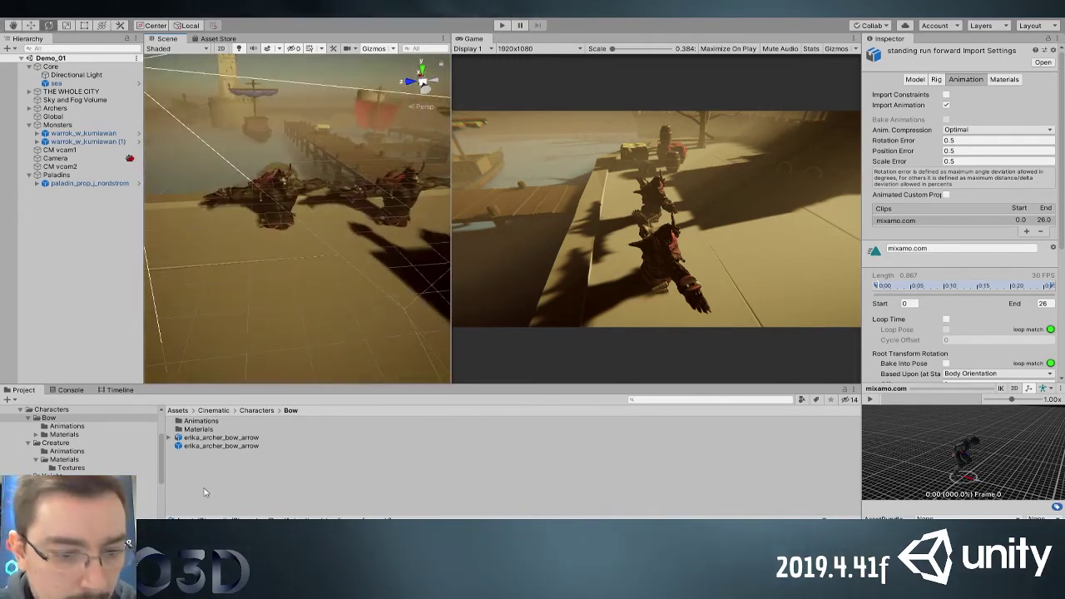
{"action": "double_click", "coordinate": [200, 421]}
{"action": "key", "text": "ctrl+a"}
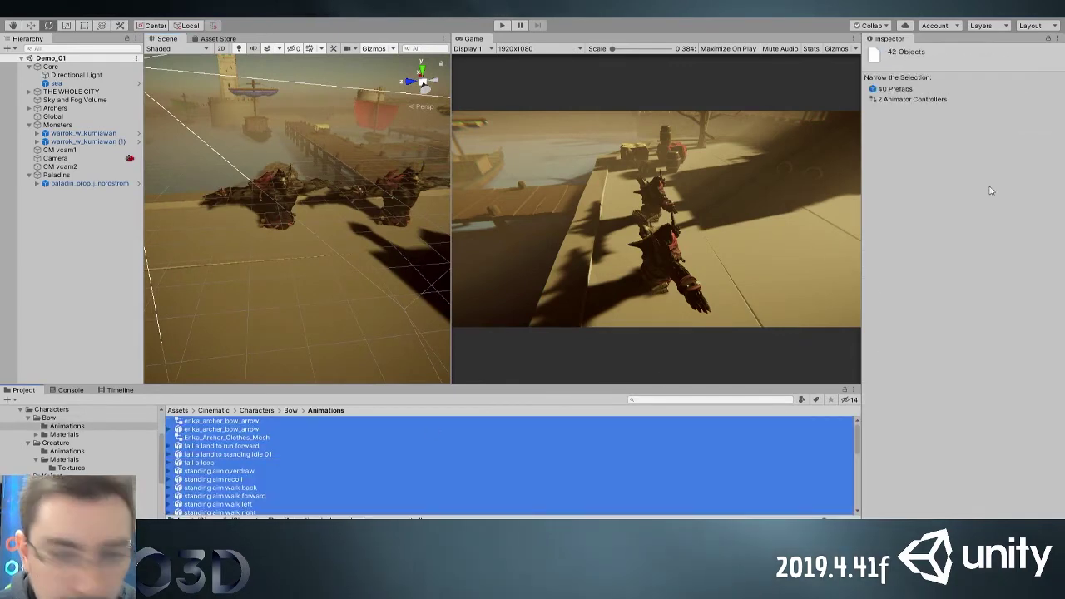
{"action": "left_click", "coordinate": [198, 437], "text": "ctrl"}
{"action": "left_click", "coordinate": [200, 421], "text": "ctrl"}
{"action": "scroll", "coordinate": [227, 454], "scroll_direction": "down", "scroll_amount": 5}
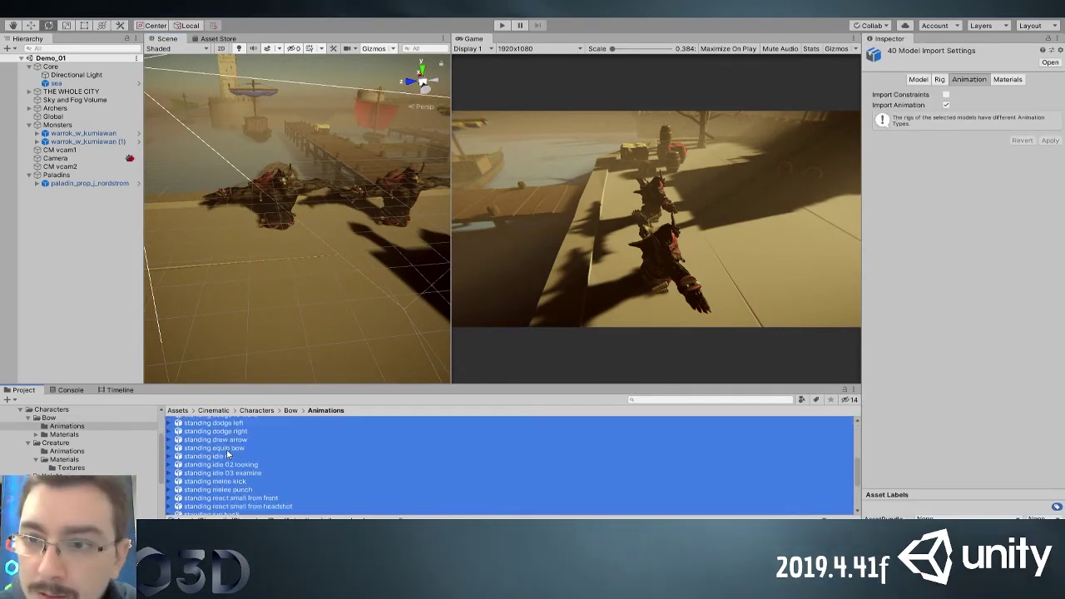
Set the selected models' rig to Humanoid, copying from another avatar with erika_archer_bow_arrowAvatar as source, and apply it
{"action": "left_click", "coordinate": [939, 79]}
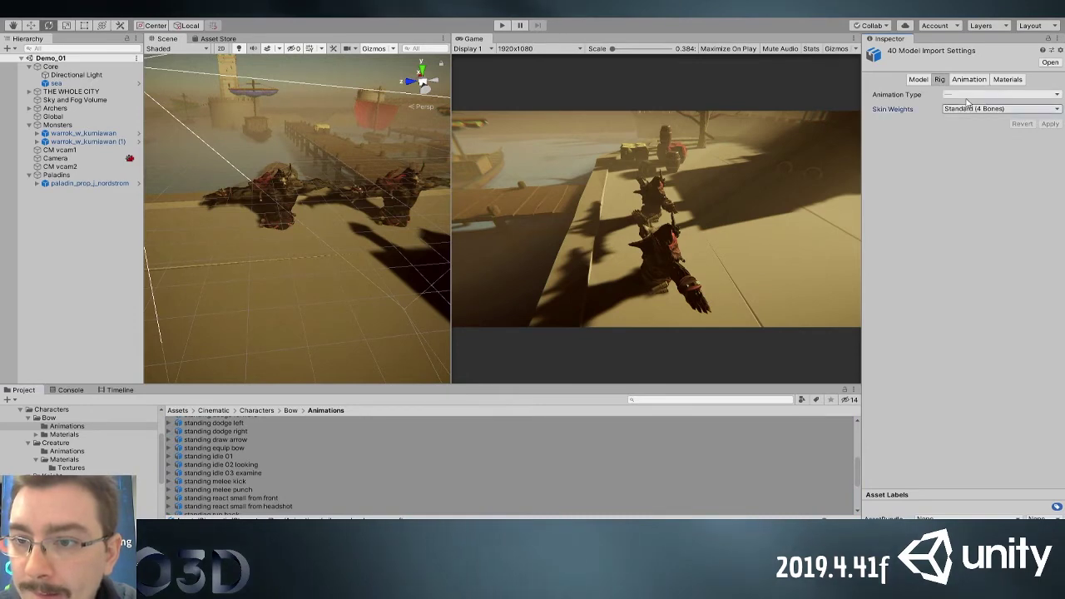
{"action": "left_click", "coordinate": [969, 95]}
{"action": "left_click", "coordinate": [978, 142]}
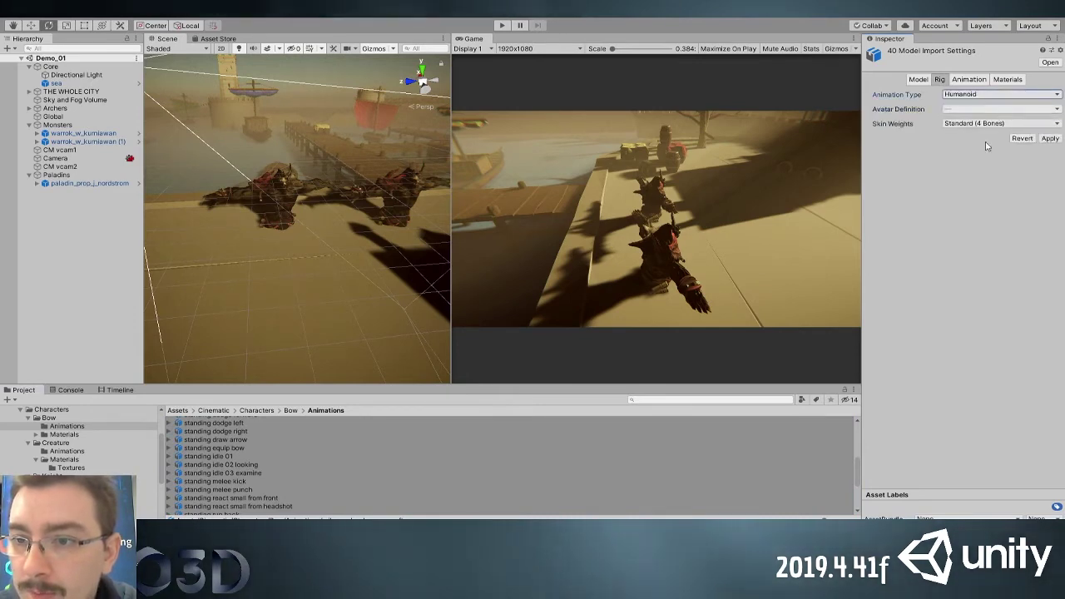
{"action": "left_click", "coordinate": [977, 109]}
{"action": "left_click", "coordinate": [980, 132]}
{"action": "left_click", "coordinate": [1057, 149]}
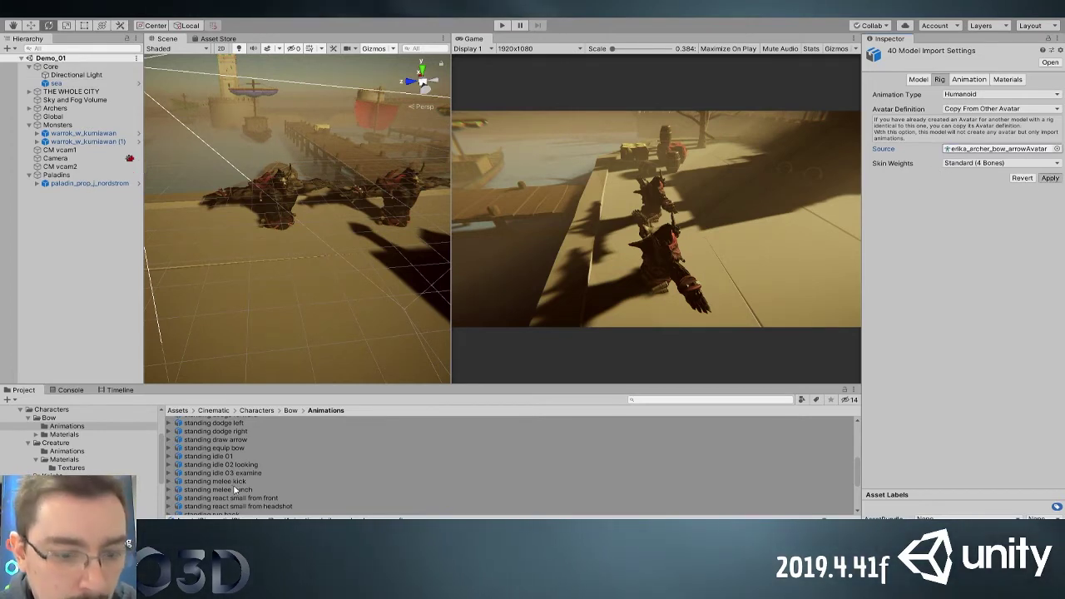
Preview the clip of the standing draw arrow animation
{"action": "left_click", "coordinate": [222, 440]}
{"action": "scroll", "coordinate": [388, 439], "scroll_direction": "up", "scroll_amount": 1}
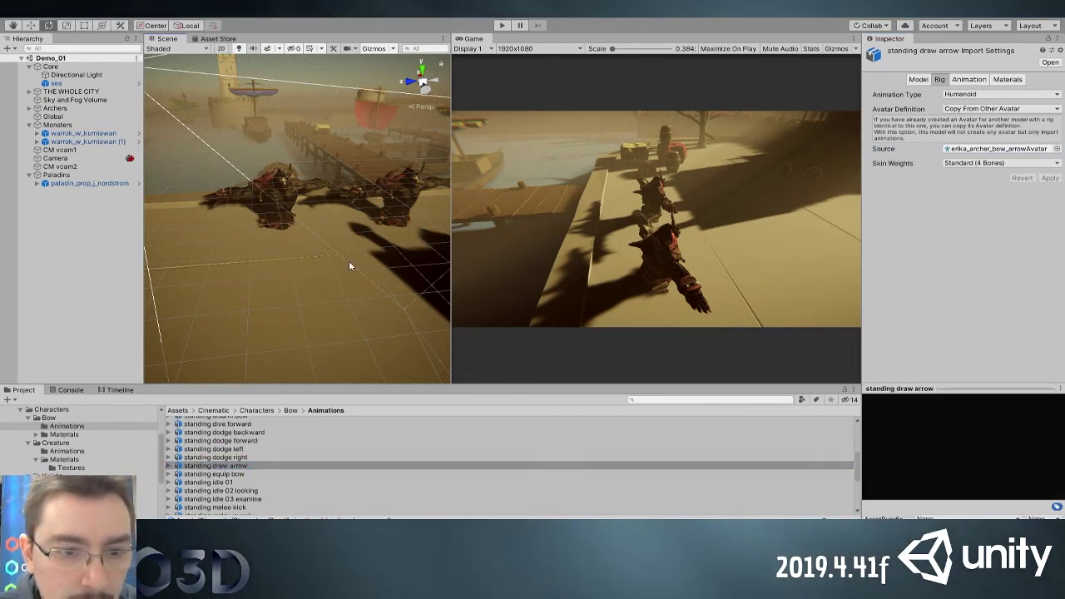
{"action": "left_click_drag", "start_coordinate": [348, 260], "coordinate": [271, 280], "text": "alt"}
{"action": "left_click", "coordinate": [240, 464]}
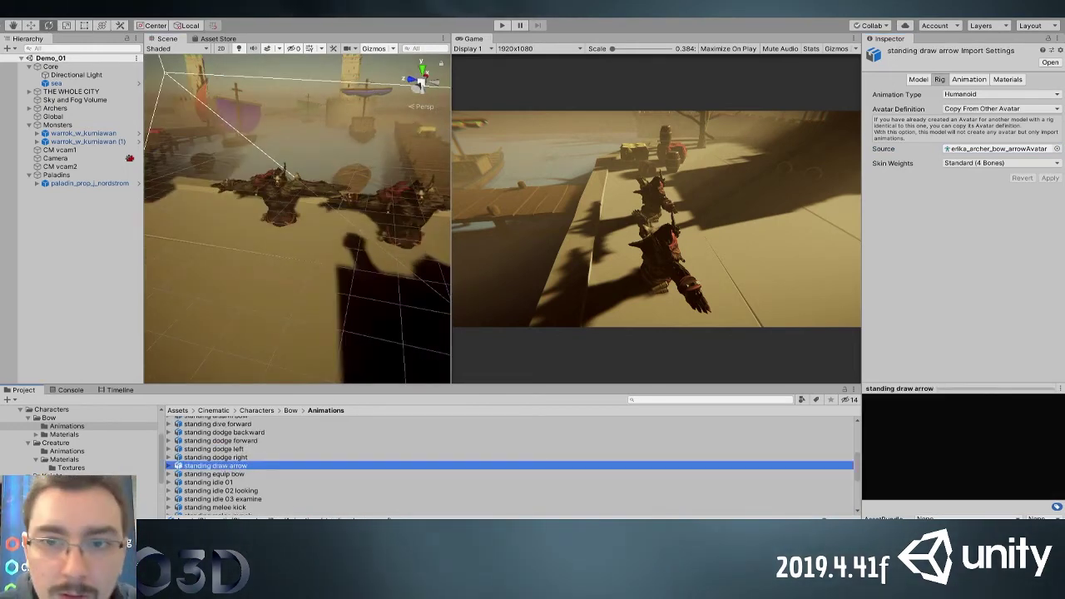
{"action": "left_click", "coordinate": [968, 79]}
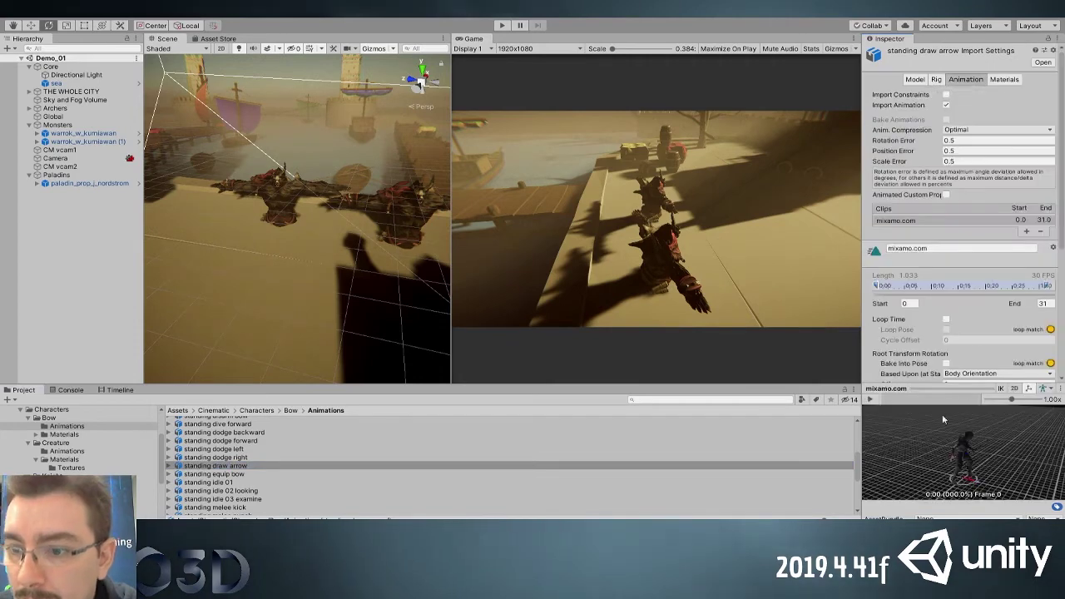
{"action": "left_click", "coordinate": [869, 400]}
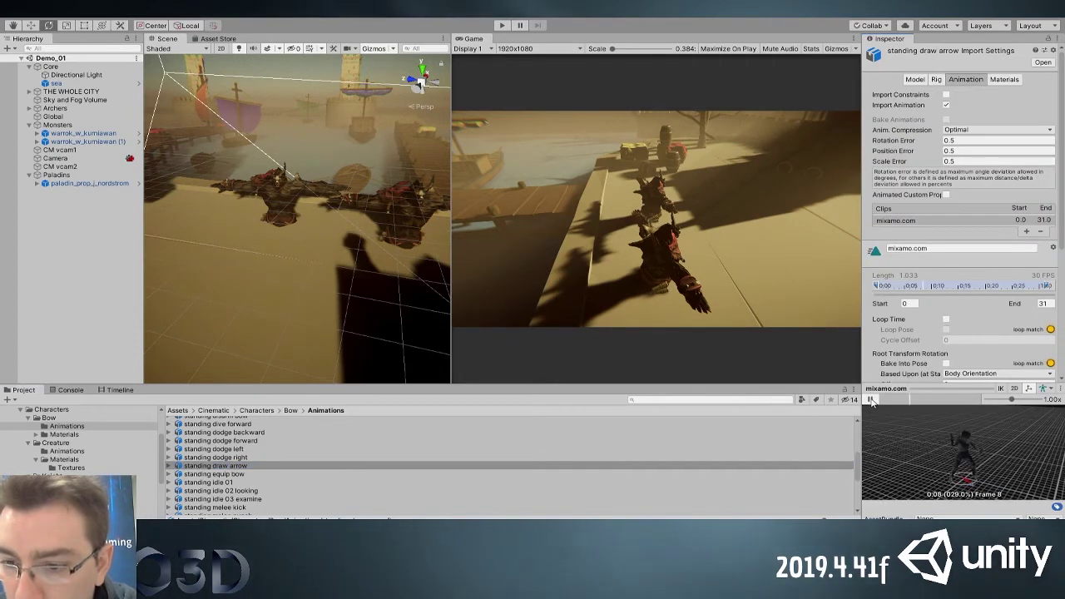
{"action": "left_click", "coordinate": [870, 400]}
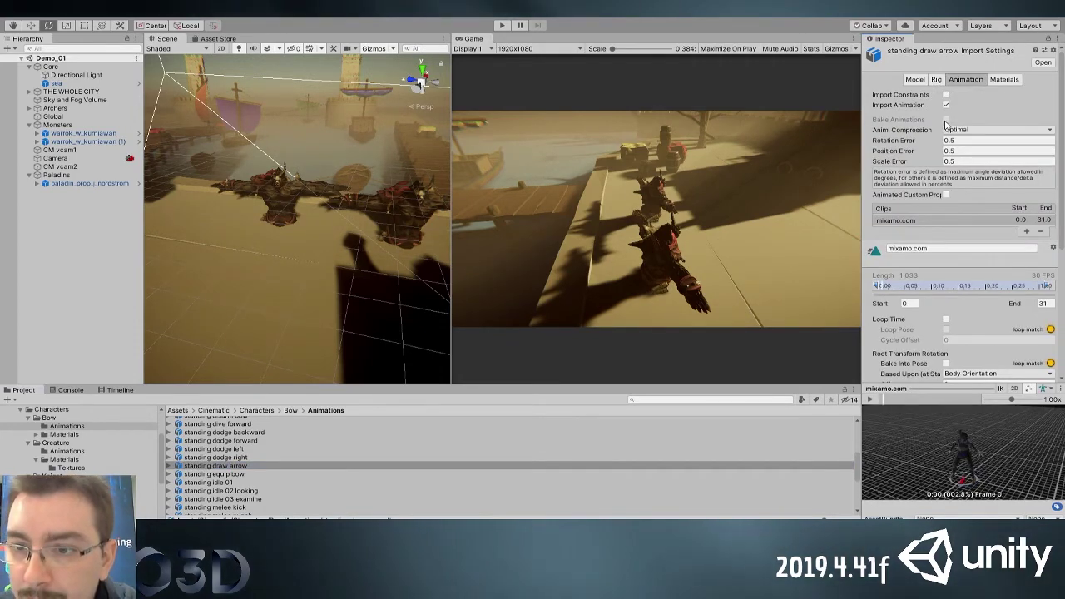
Rename the standing draw arrow clip to draw_erika and apply the import settings
{"action": "left_click", "coordinate": [923, 248]}
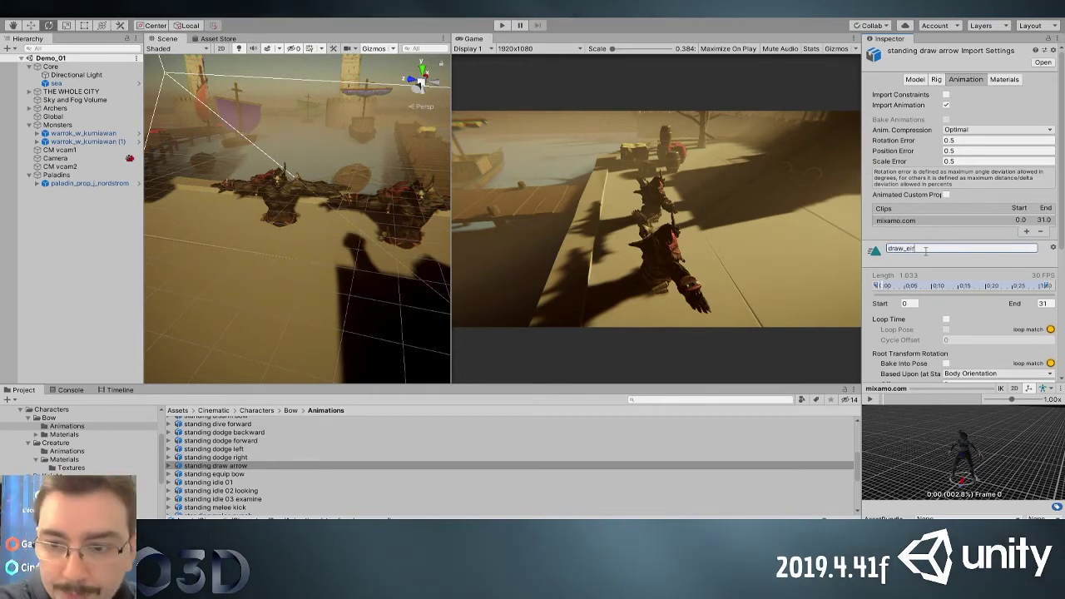
{"action": "type", "text": "draw_erika"}
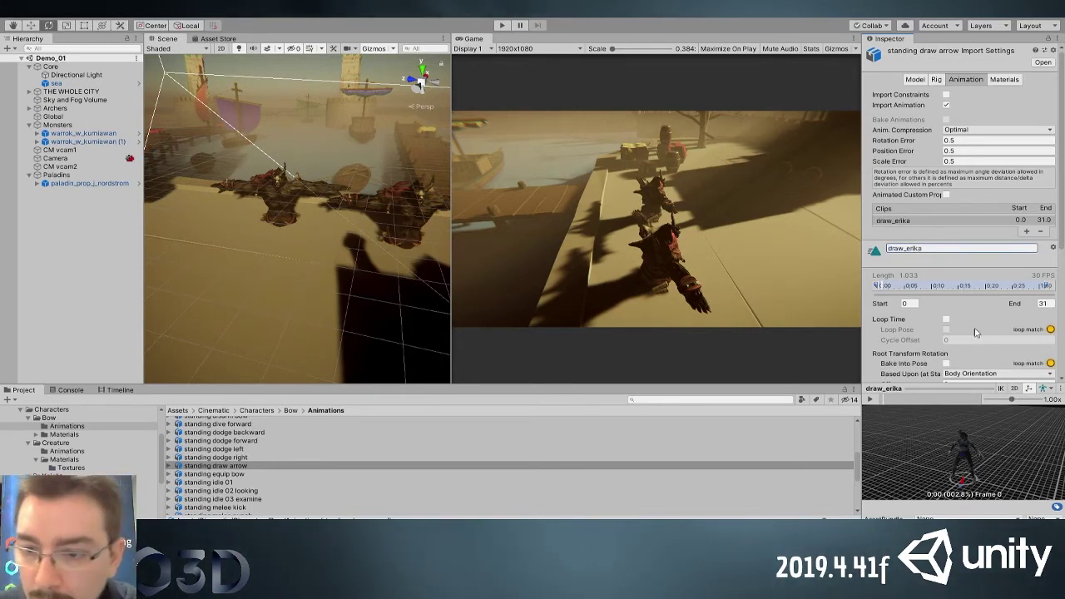
{"action": "scroll", "coordinate": [933, 327], "scroll_direction": "down", "scroll_amount": 5}
{"action": "left_click", "coordinate": [1042, 374]}
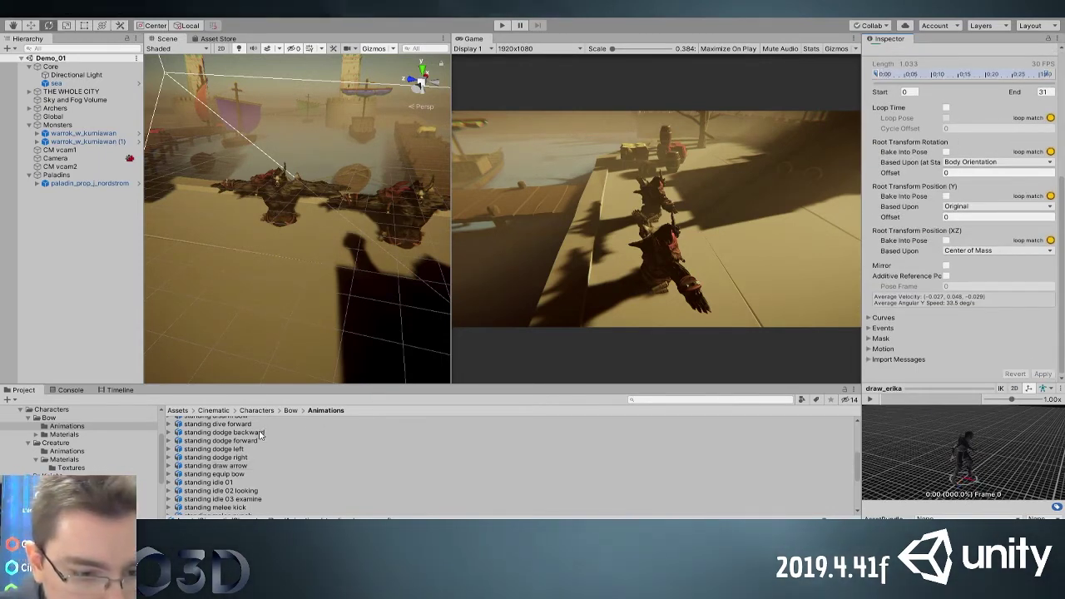
Preview the clip of the standing aim overdraw animation
{"action": "scroll", "coordinate": [260, 434], "scroll_direction": "up", "scroll_amount": 6}
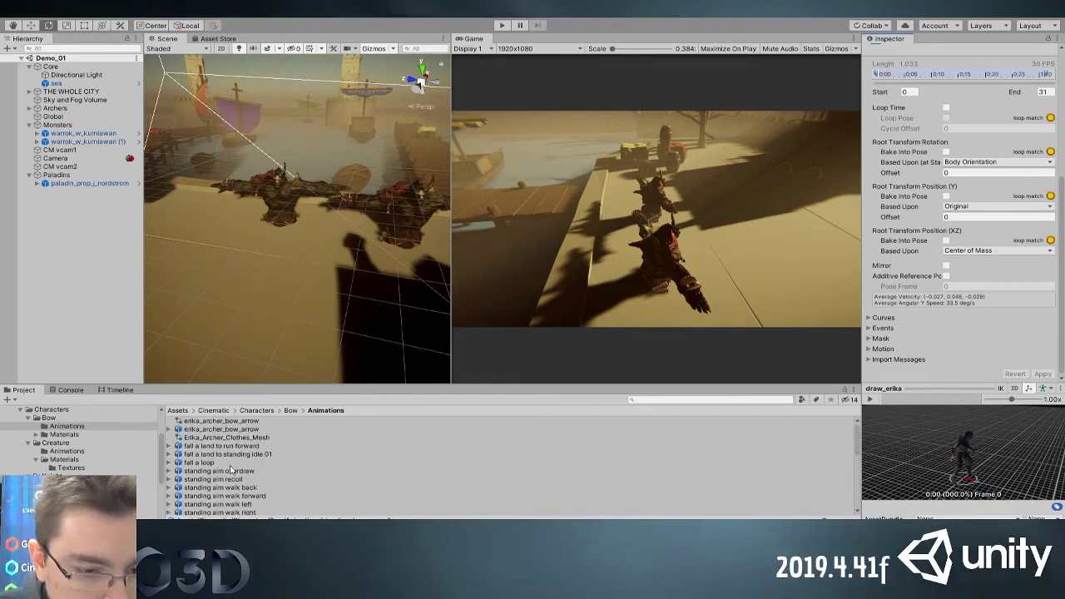
{"action": "left_click", "coordinate": [254, 471]}
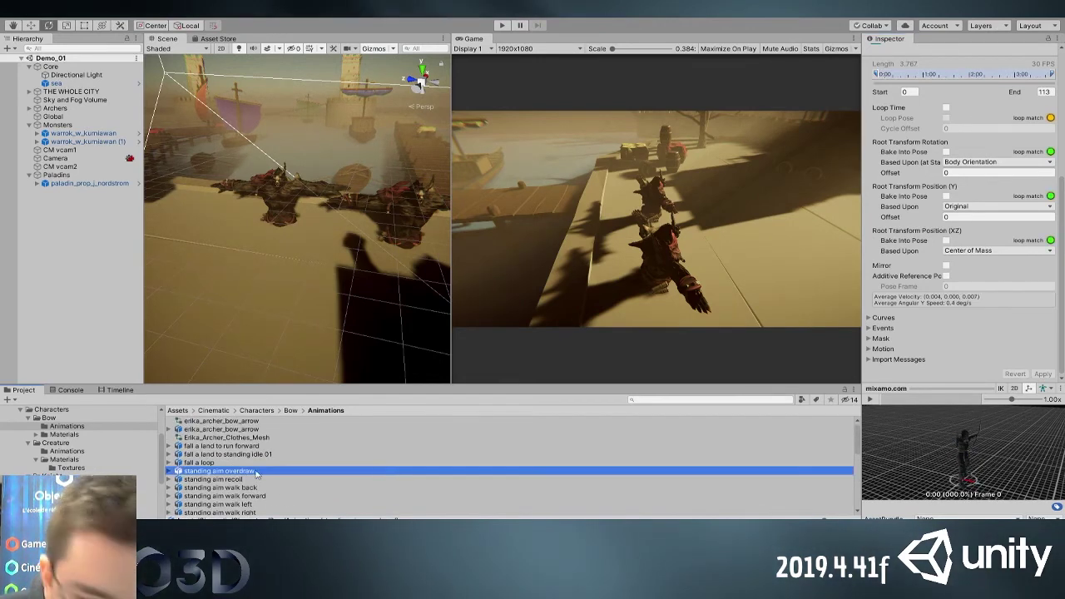
{"action": "left_click", "coordinate": [870, 399]}
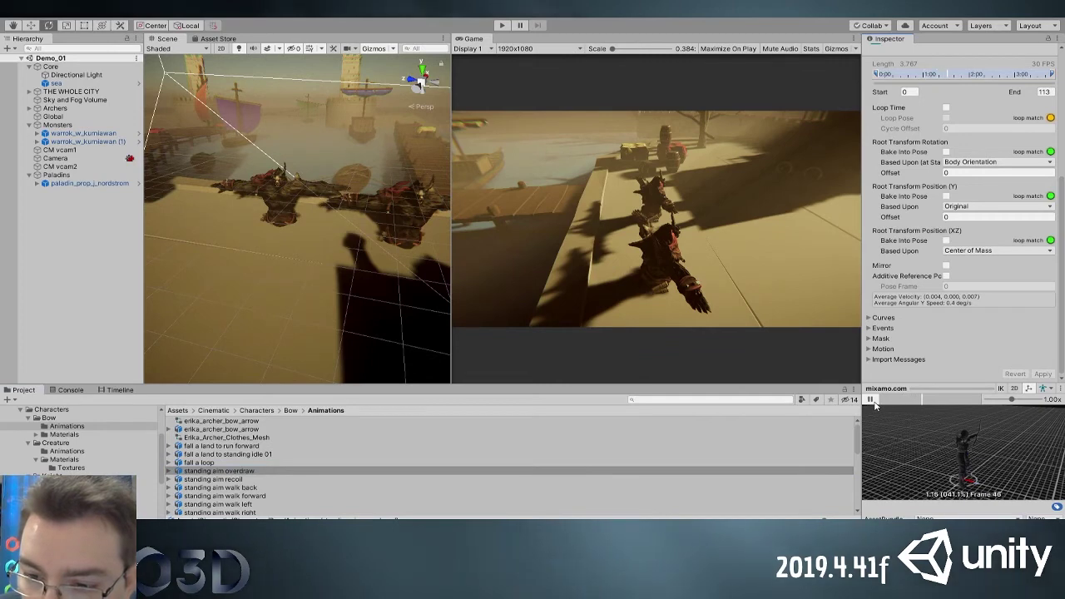
{"action": "left_click", "coordinate": [870, 399]}
{"action": "scroll", "coordinate": [364, 427], "scroll_direction": "down", "scroll_amount": 3}
{"action": "left_click_drag", "start_coordinate": [262, 426], "coordinate": [333, 416]}
{"action": "left_click", "coordinate": [870, 399]}
{"action": "left_click", "coordinate": [871, 399]}
Preview the standing aim recoil clip, rename it to shoot_erika and apply the import settings
{"action": "left_click", "coordinate": [258, 429]}
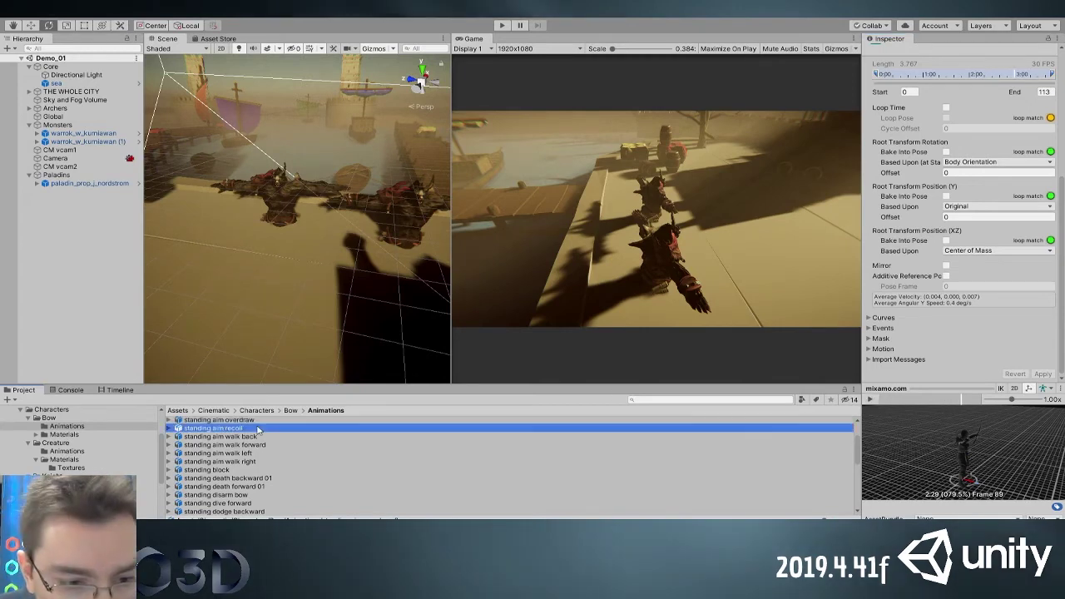
{"action": "left_click", "coordinate": [870, 401]}
{"action": "left_click", "coordinate": [870, 401]}
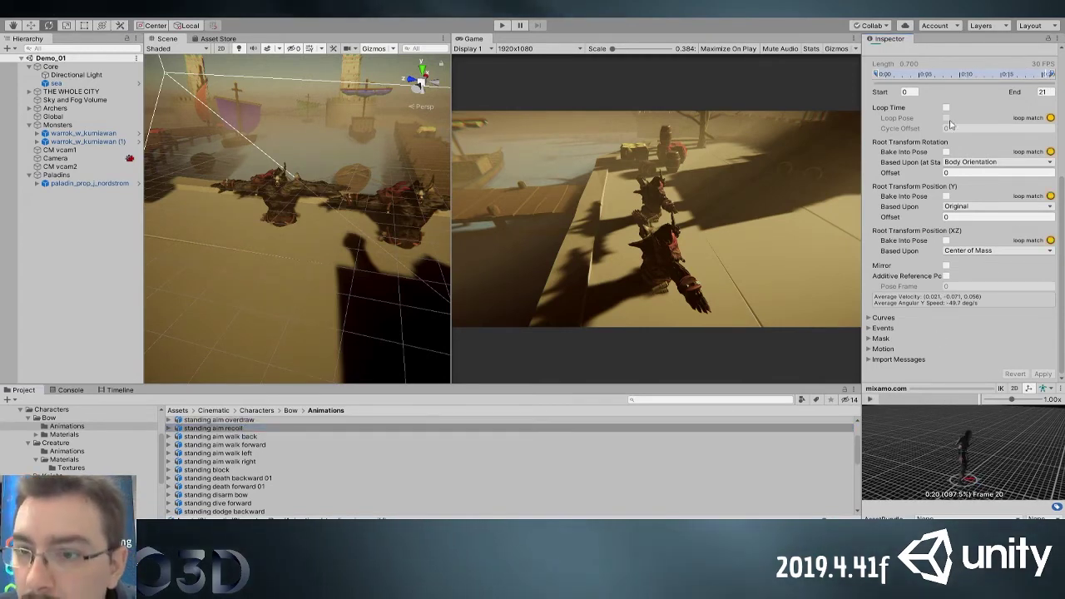
{"action": "scroll", "coordinate": [959, 124], "scroll_direction": "up", "scroll_amount": 5}
{"action": "left_click", "coordinate": [947, 248]}
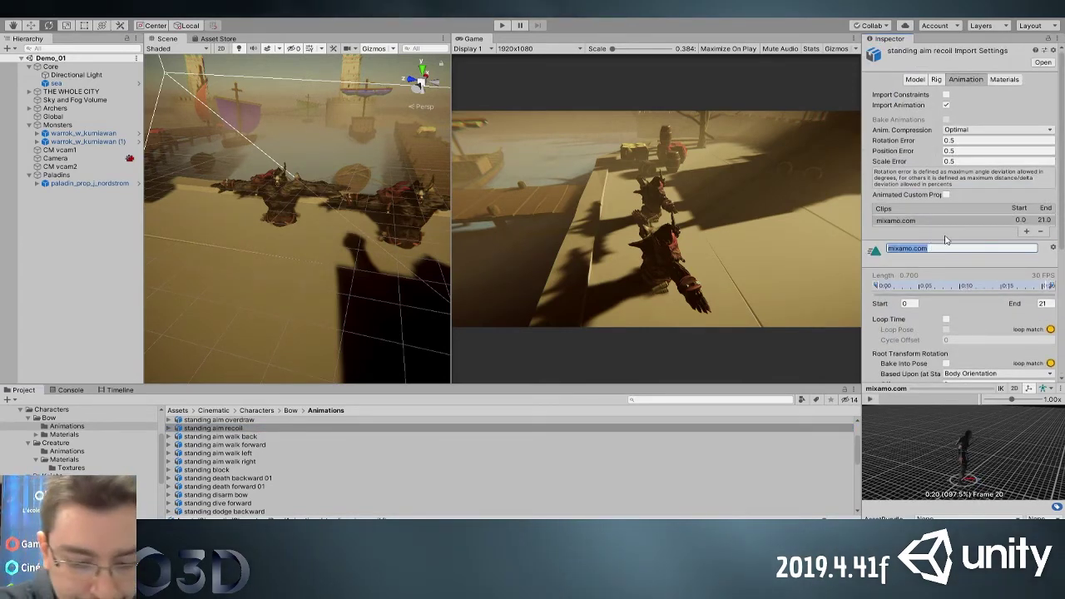
{"action": "type", "text": "shoot_ai"}
{"action": "type", "text": "ika"}
{"action": "scroll", "coordinate": [1008, 346], "scroll_direction": "down", "scroll_amount": 5}
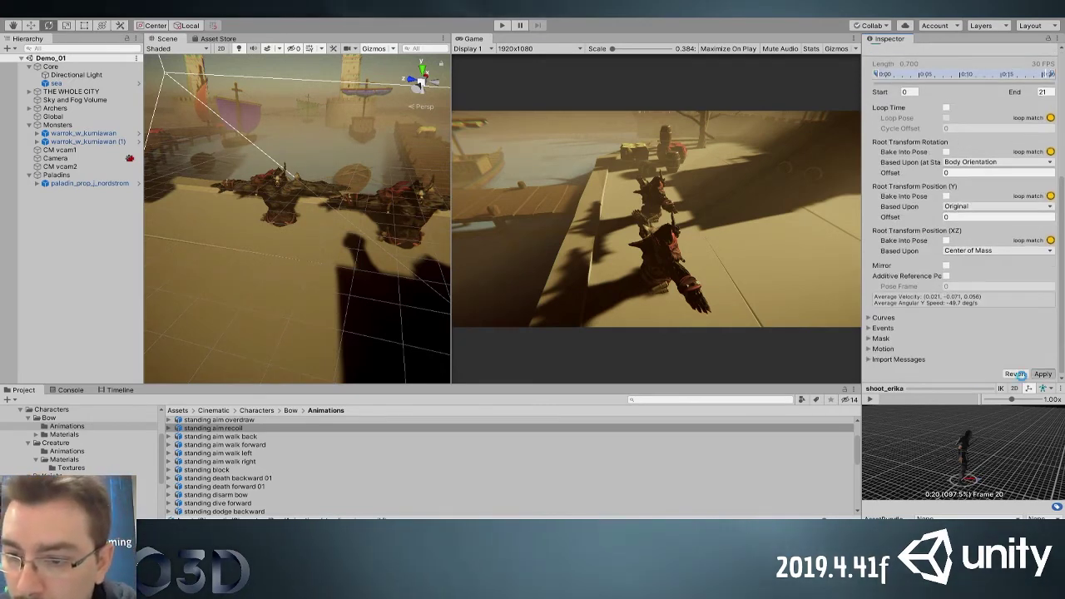
{"action": "left_click", "coordinate": [1042, 373]}
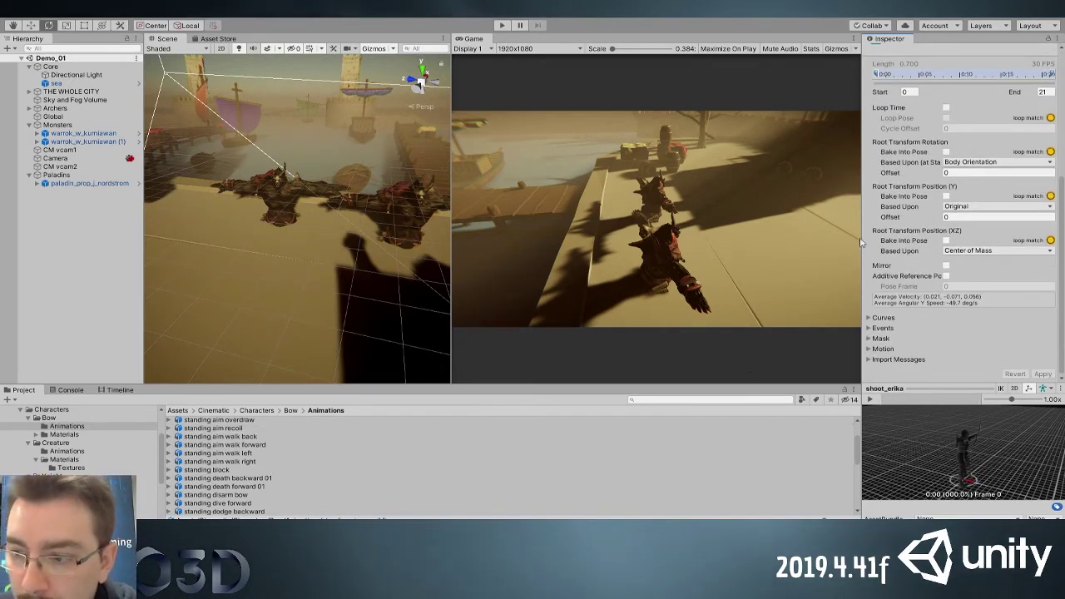
Open the Global director's timeline, expand its Archers track group and select the erika archer's animation track
{"action": "left_click", "coordinate": [115, 389]}
{"action": "double_click", "coordinate": [52, 117]}
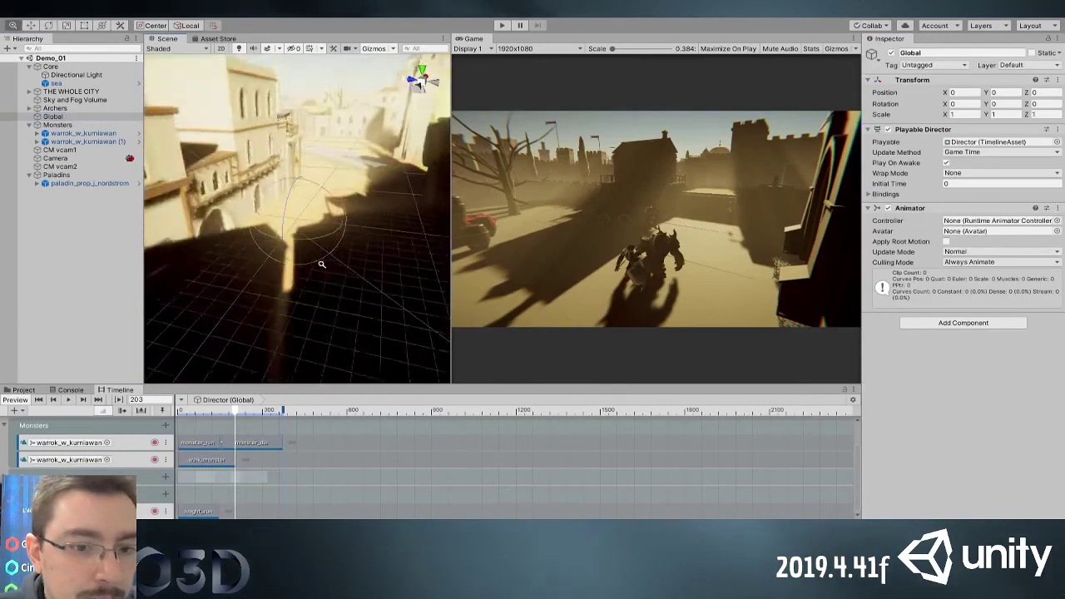
{"action": "scroll", "coordinate": [342, 268], "scroll_direction": "down", "scroll_amount": 5}
{"action": "scroll", "coordinate": [92, 447], "scroll_direction": "up", "scroll_amount": 2}
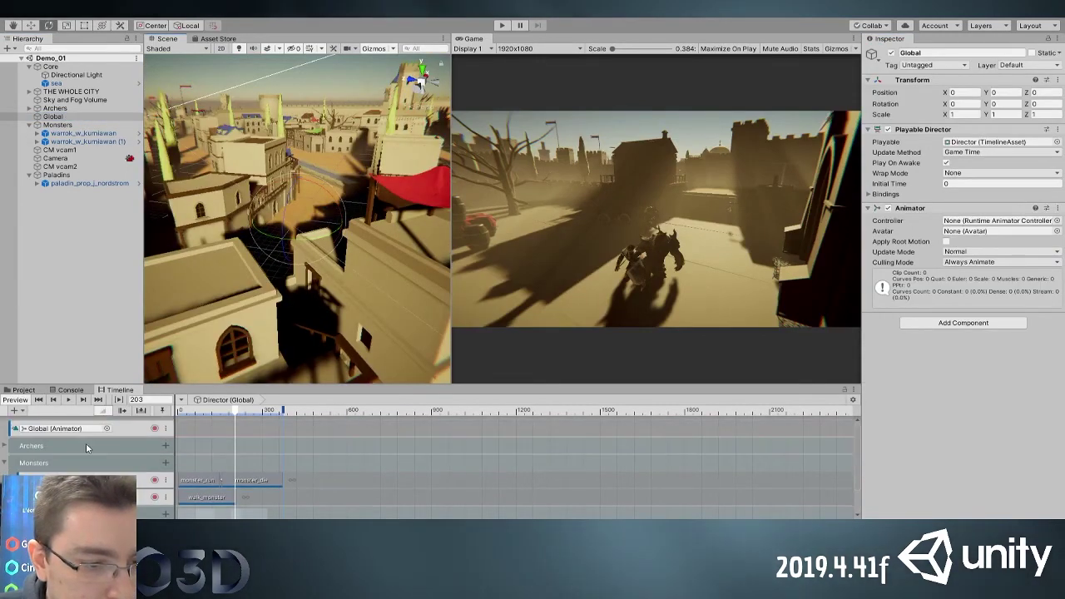
{"action": "left_click", "coordinate": [6, 447]}
{"action": "left_click", "coordinate": [77, 462]}
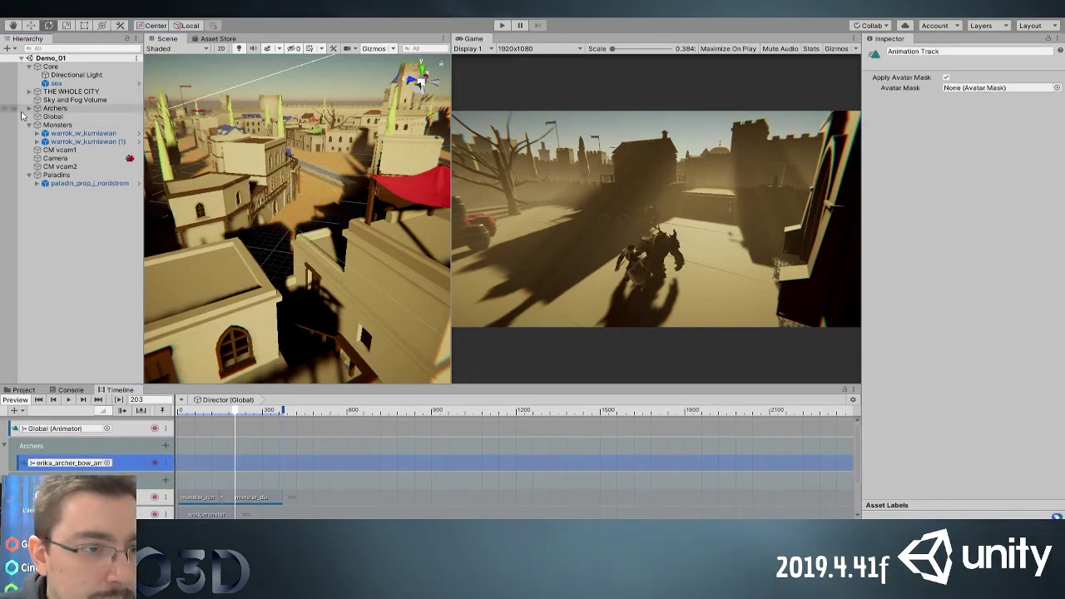
Expand the Archers group in the scene hierarchy and frame the first erika_archer_bow_arrow in the Scene view
{"action": "left_click", "coordinate": [30, 109]}
{"action": "double_click", "coordinate": [88, 116]}
{"action": "left_click_drag", "start_coordinate": [254, 145], "coordinate": [259, 233], "text": "alt"}
Return to the Global timeline, move the playhead to frame 0 and select the archer's animation track
{"action": "left_click", "coordinate": [52, 133]}
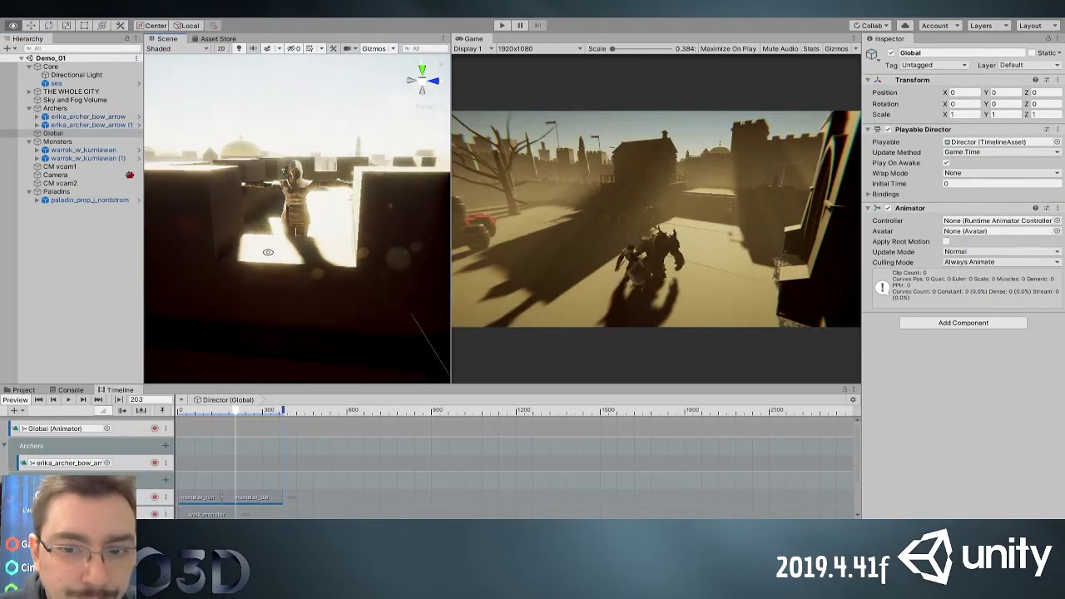
{"action": "left_click_drag", "start_coordinate": [252, 180], "coordinate": [160, 411], "text": "alt"}
{"action": "left_click", "coordinate": [188, 462]}
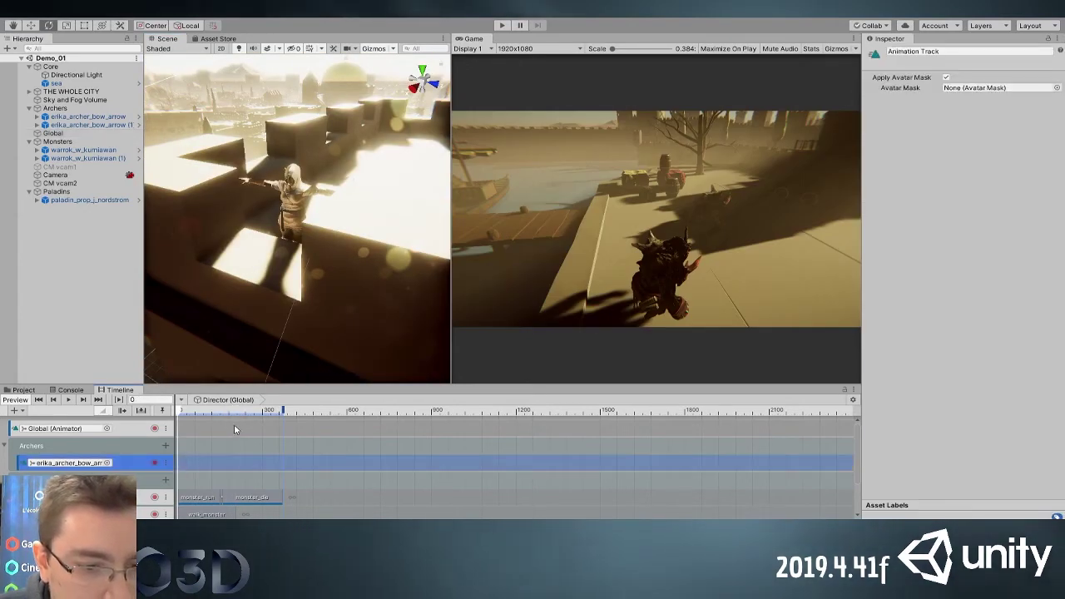
Add the draw_erika clip at frame 0 of the erika archer's animation track and set its Track Offsets to Apply Scene Offsets
{"action": "double_click", "coordinate": [56, 54]}
{"action": "left_click_drag", "start_coordinate": [194, 466], "coordinate": [188, 467]}
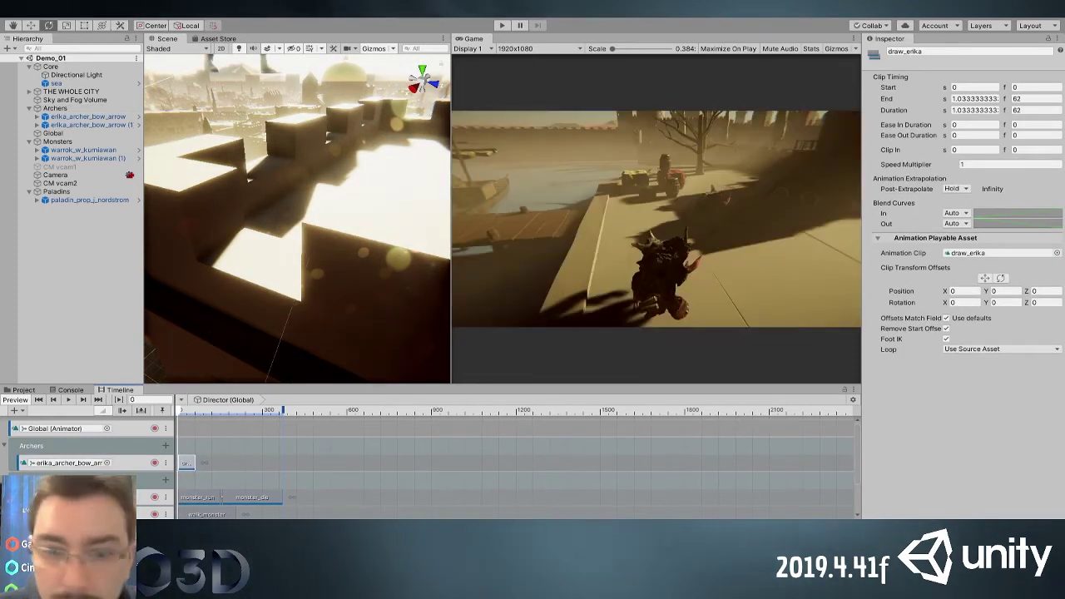
{"action": "left_click", "coordinate": [121, 462]}
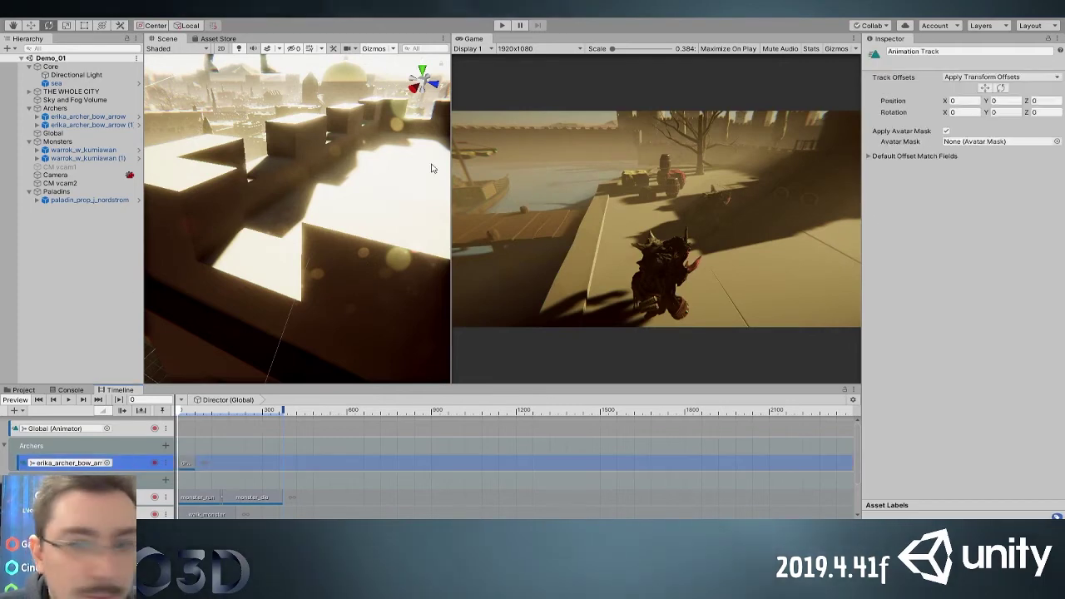
{"action": "left_click", "coordinate": [998, 77]}
{"action": "left_click", "coordinate": [998, 90]}
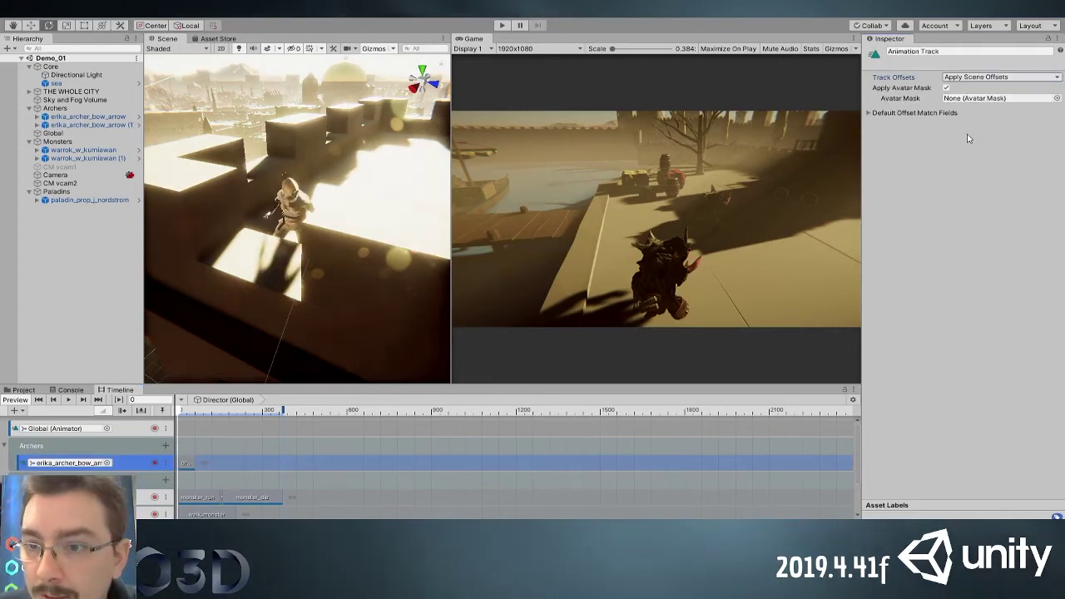
Rotate the draw_erika clip's transform offset about 62° around Y and scrub through the clip to check the archer's orientation
{"action": "left_click", "coordinate": [188, 412]}
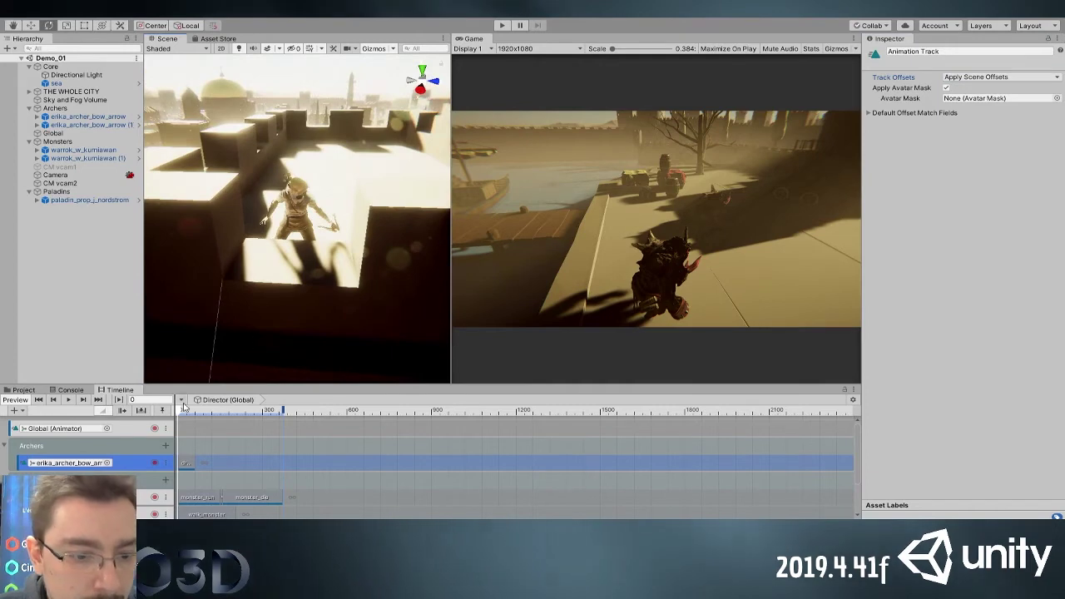
{"action": "left_click_drag", "start_coordinate": [187, 416], "coordinate": [172, 411]}
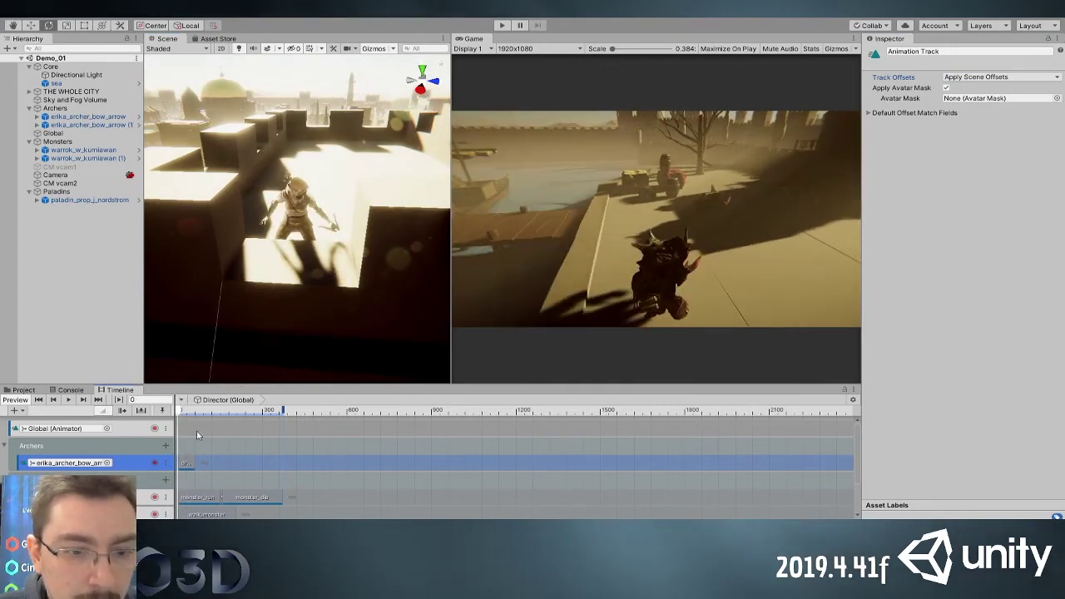
{"action": "left_click", "coordinate": [185, 463]}
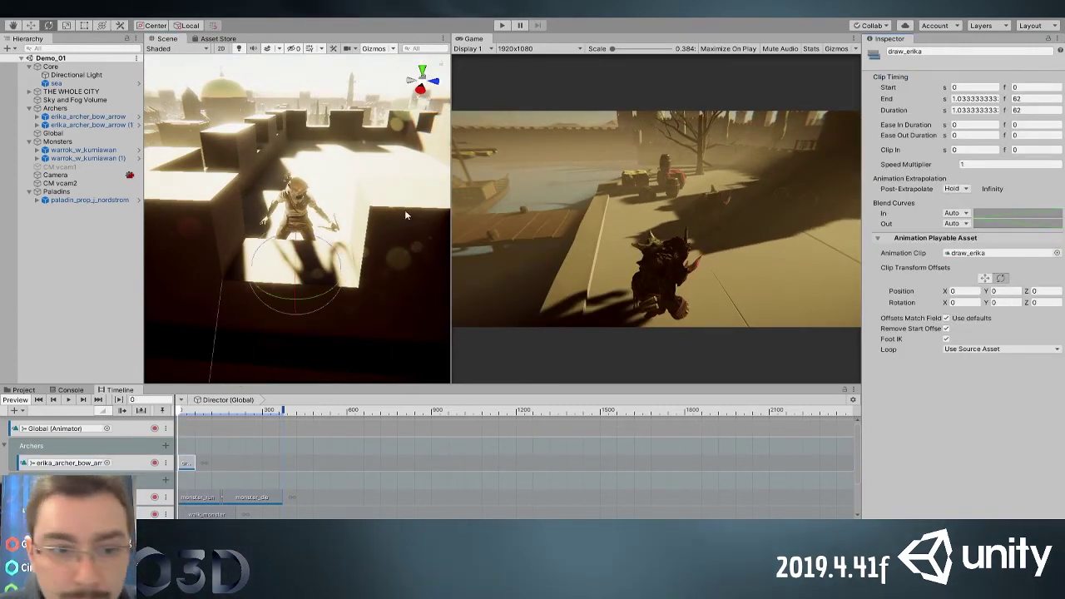
{"action": "left_click_drag", "start_coordinate": [328, 299], "coordinate": [243, 312]}
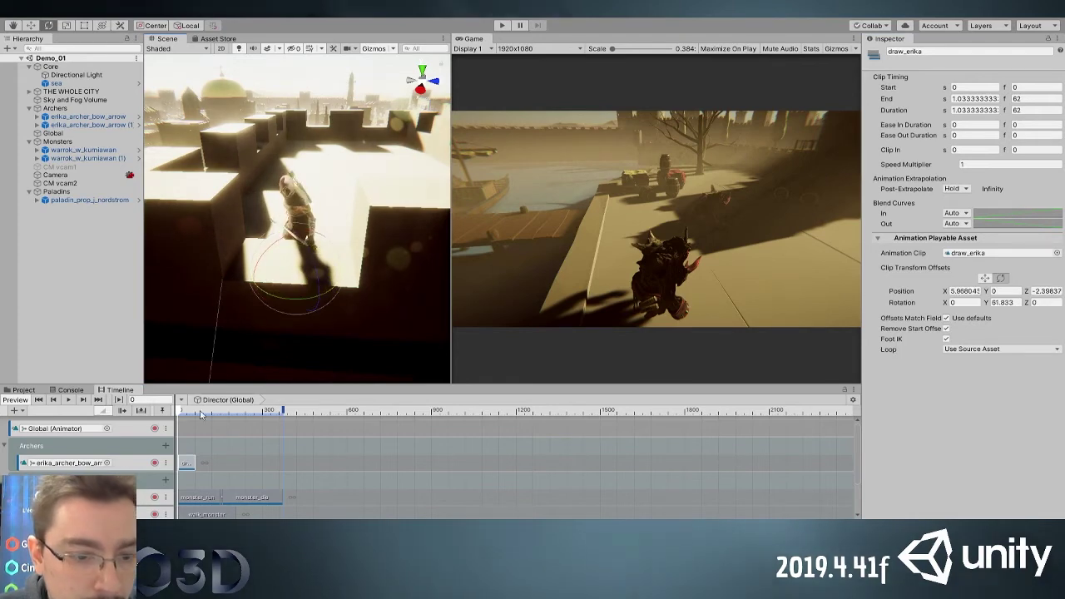
{"action": "left_click_drag", "start_coordinate": [181, 415], "coordinate": [197, 417]}
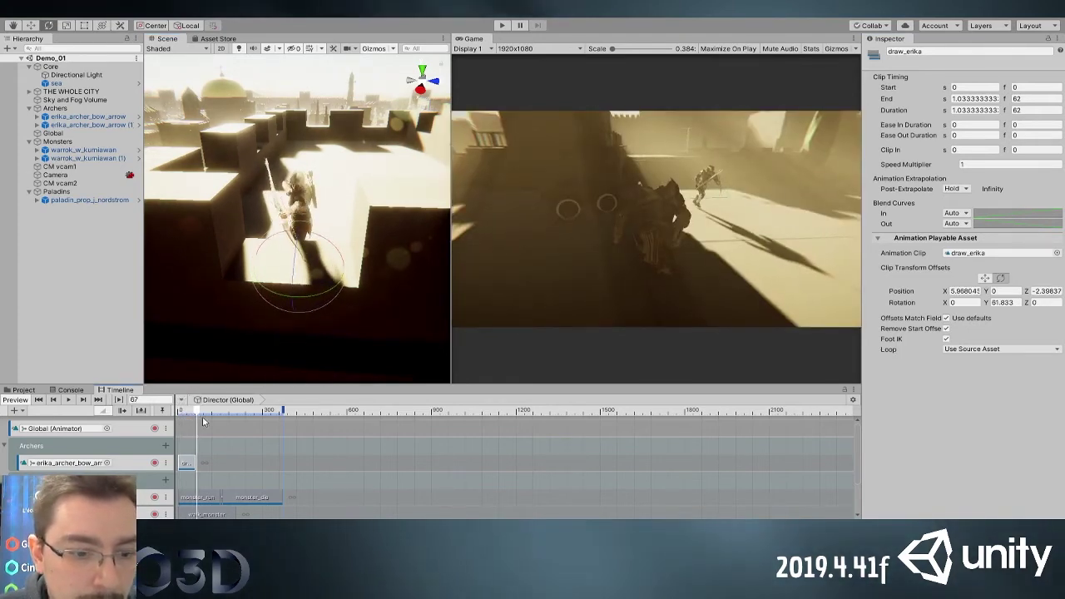
Add the shoot_erika clip at frame 62, right after draw_erika, and match its offsets to the previous clip
{"action": "left_click", "coordinate": [227, 457]}
{"action": "left_click", "coordinate": [219, 458]}
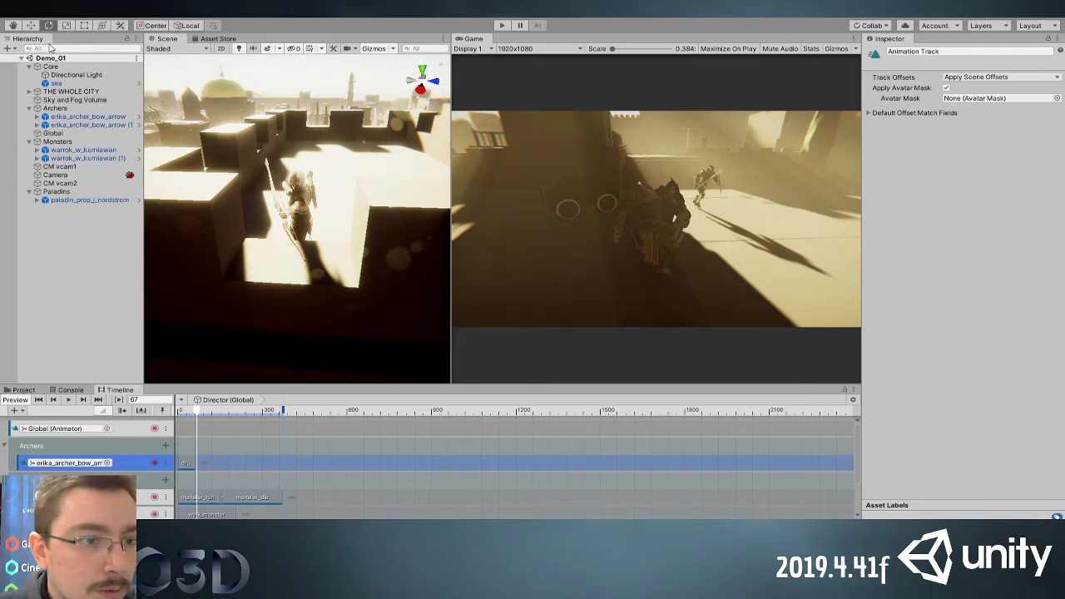
{"action": "left_click", "coordinate": [204, 463]}
{"action": "left_click_drag", "start_coordinate": [205, 468], "coordinate": [201, 467]}
{"action": "left_click_drag", "start_coordinate": [192, 411], "coordinate": [198, 414]}
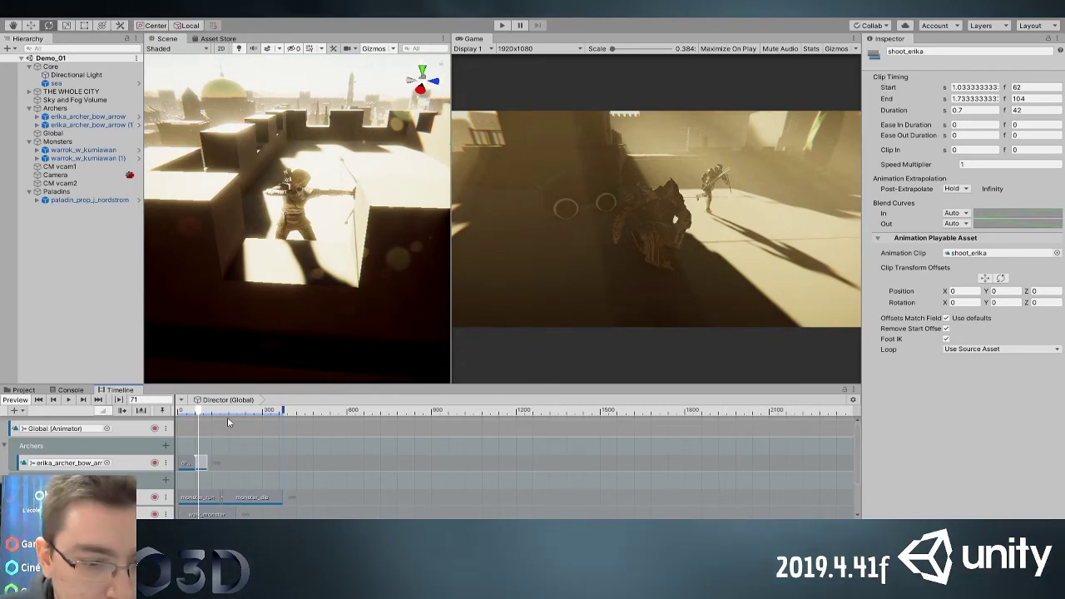
{"action": "left_click", "coordinate": [197, 414]}
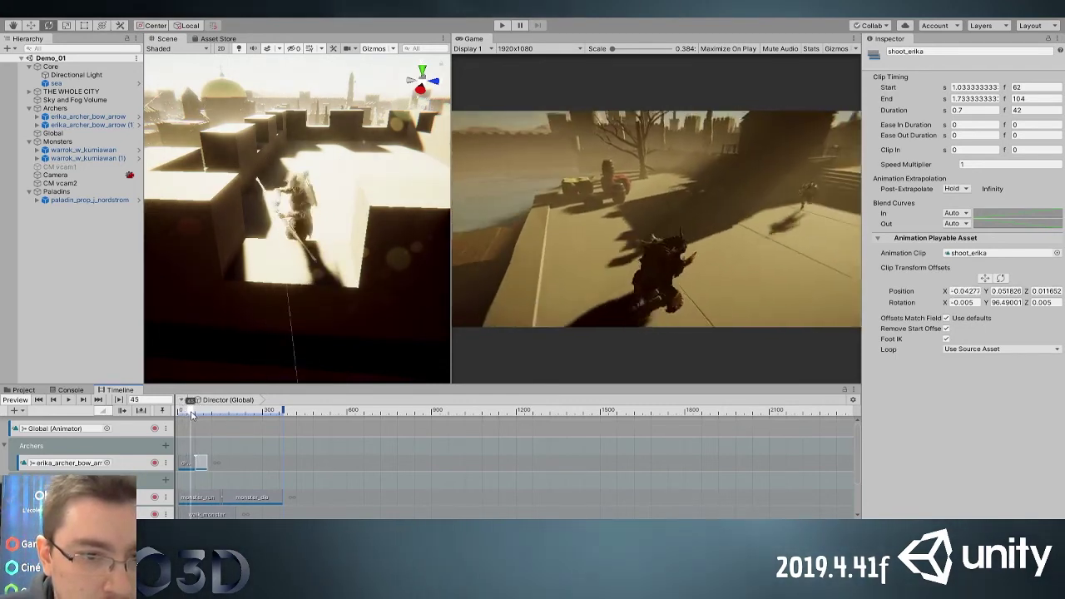
Move the archer's draw_erika and shoot_erika clips together so draw_erika starts at about frame 150
{"action": "left_click_drag", "start_coordinate": [197, 414], "coordinate": [231, 417]}
{"action": "mouse_move", "coordinate": [233, 471]}
{"action": "left_mouse_down"}
{"action": "mouse_move", "coordinate": [190, 458]}
{"action": "mouse_move", "coordinate": [241, 463]}
{"action": "left_mouse_up"}
{"action": "left_click", "coordinate": [229, 417]}
{"action": "mouse_move", "coordinate": [232, 416]}
{"action": "left_mouse_down"}
{"action": "mouse_move", "coordinate": [244, 416]}
{"action": "mouse_move", "coordinate": [234, 419]}
{"action": "left_mouse_up"}
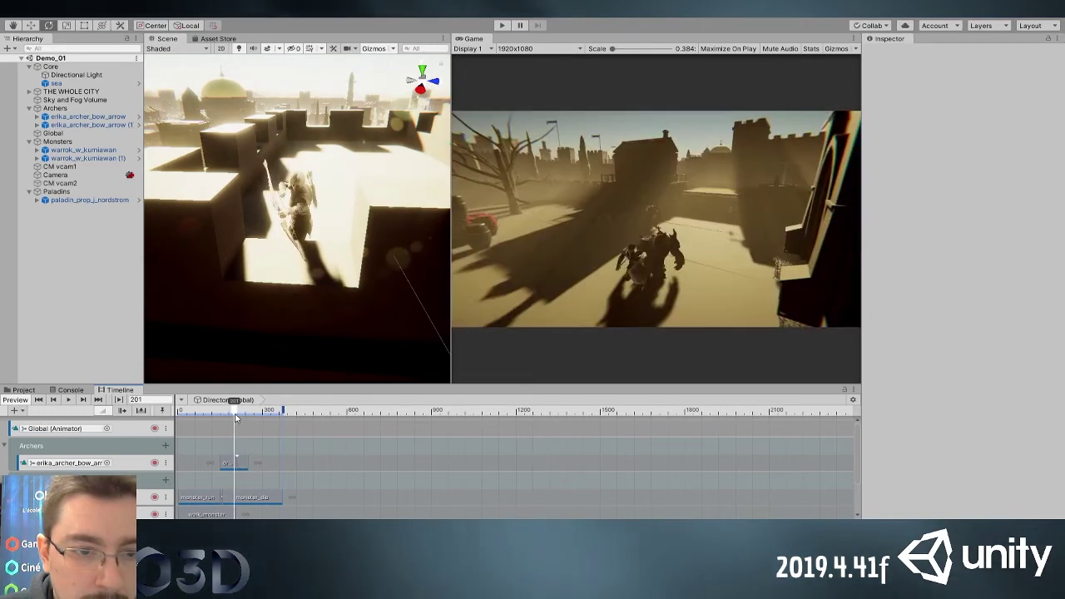
{"action": "left_click", "coordinate": [256, 478]}
{"action": "scroll", "coordinate": [233, 471], "scroll_direction": "up", "scroll_amount": 6}
{"action": "left_click", "coordinate": [324, 460]}
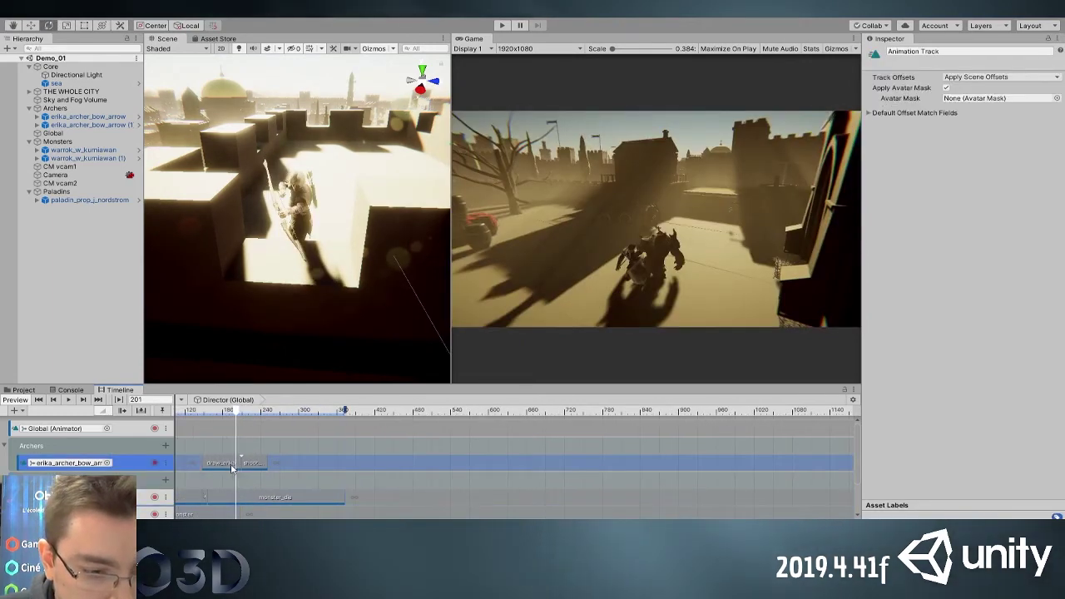
Shift the draw_erika and shoot_erika clips together to an earlier time, with draw_erika starting at about frame 55
{"action": "left_click", "coordinate": [249, 466]}
{"action": "left_click", "coordinate": [235, 464], "text": "shift"}
{"action": "left_click_drag", "start_coordinate": [253, 465], "coordinate": [238, 464]}
{"action": "mouse_move", "coordinate": [235, 425]}
{"action": "left_mouse_down"}
{"action": "mouse_move", "coordinate": [201, 418]}
{"action": "mouse_move", "coordinate": [218, 418]}
{"action": "left_mouse_up"}
{"action": "left_click_drag", "start_coordinate": [243, 466], "coordinate": [223, 466]}
{"action": "mouse_move", "coordinate": [219, 417]}
{"action": "left_mouse_down"}
{"action": "mouse_move", "coordinate": [190, 418]}
{"action": "mouse_move", "coordinate": [221, 419]}
{"action": "left_mouse_up"}
{"action": "left_click_drag", "start_coordinate": [254, 455], "coordinate": [387, 449], "text": "alt"}
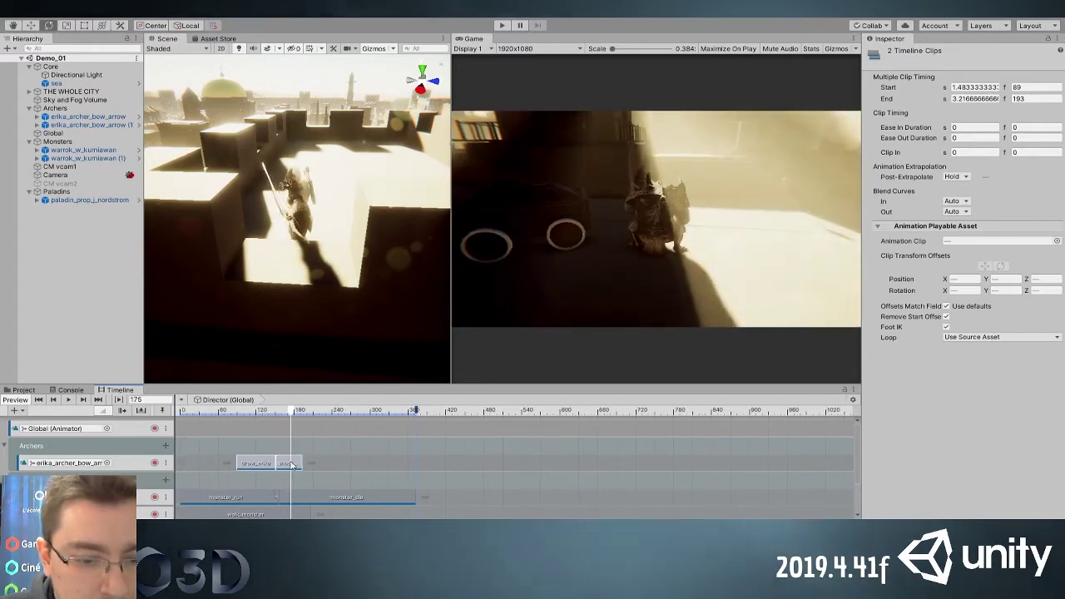
{"action": "left_click_drag", "start_coordinate": [291, 463], "coordinate": [279, 465]}
{"action": "left_click_drag", "start_coordinate": [238, 417], "coordinate": [169, 422]}
{"action": "left_click", "coordinate": [198, 464]}
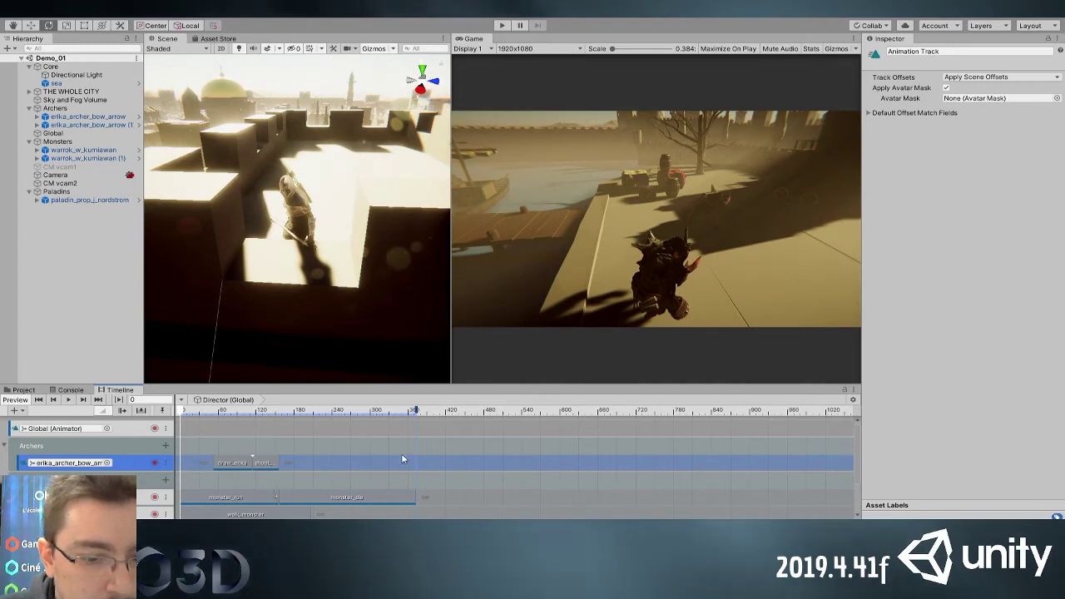
Browse the Bow Animations folder for another clip suitable for the archer, then return to the Global timeline
{"action": "left_click", "coordinate": [375, 416]}
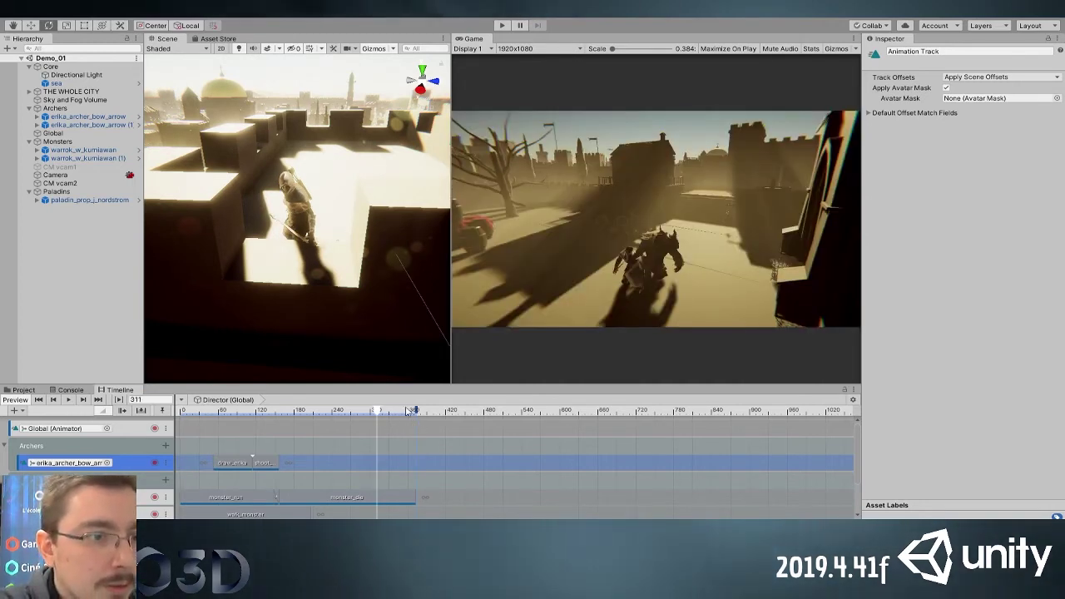
{"action": "left_click", "coordinate": [70, 390]}
{"action": "left_click", "coordinate": [34, 389]}
{"action": "scroll", "coordinate": [235, 494], "scroll_direction": "down", "scroll_amount": 10}
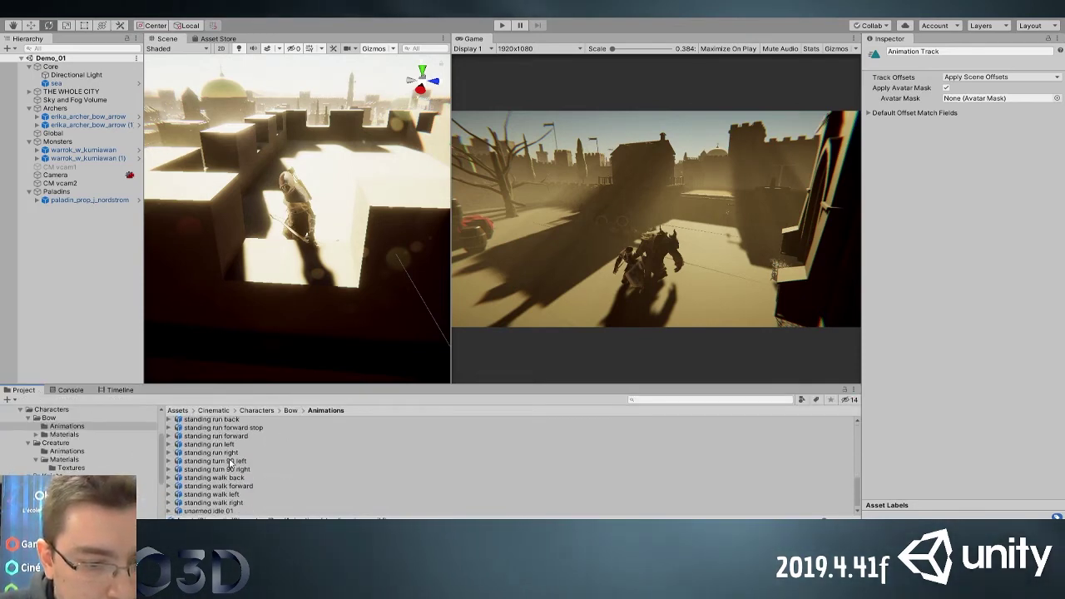
{"action": "scroll", "coordinate": [236, 493], "scroll_direction": "up", "scroll_amount": 5}
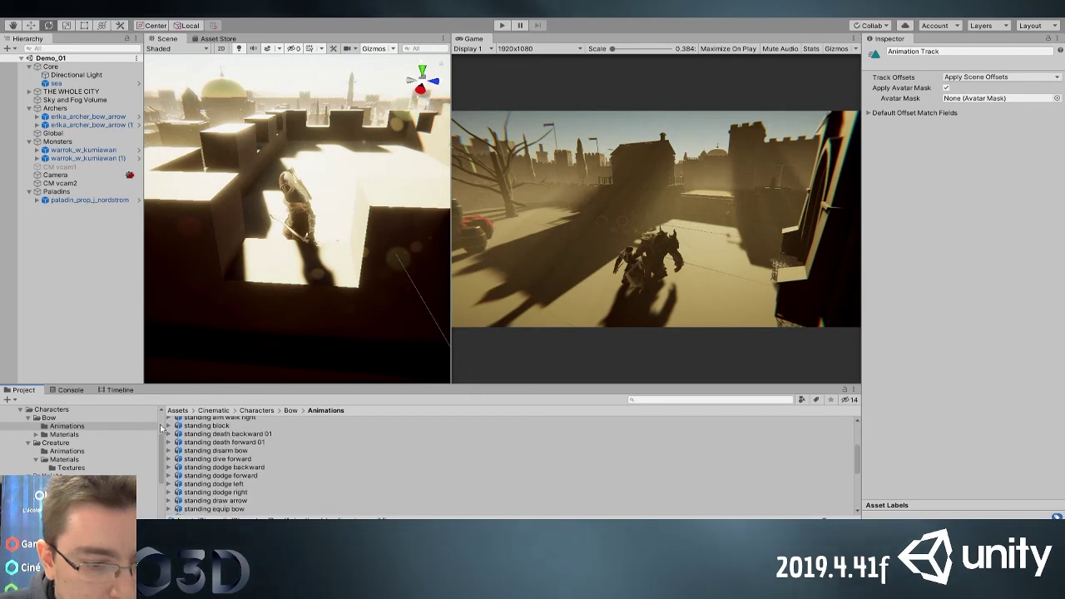
{"action": "left_click", "coordinate": [118, 389]}
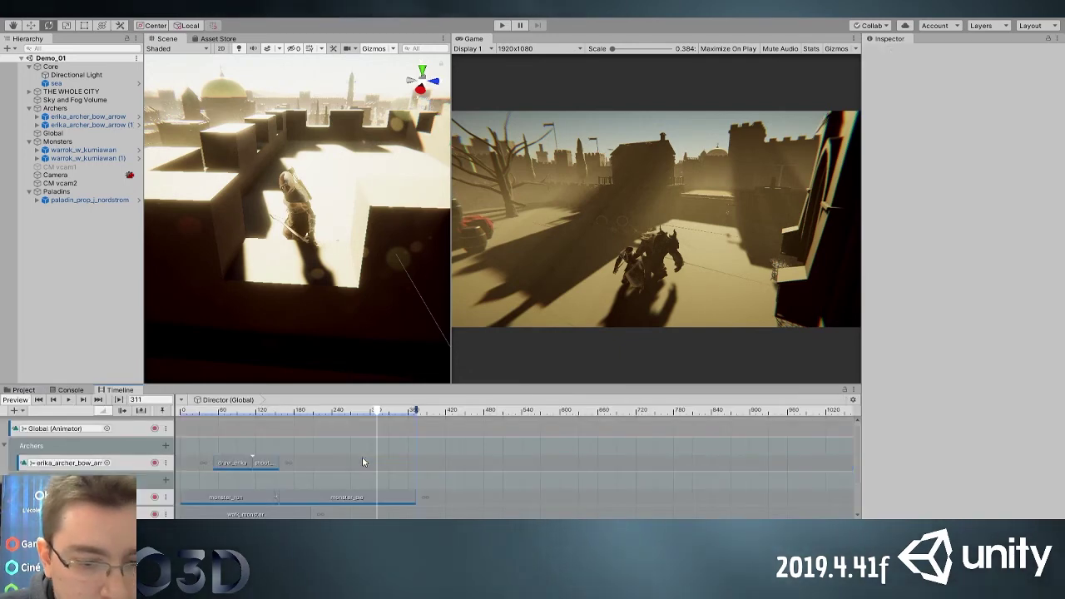
{"action": "left_click", "coordinate": [398, 415]}
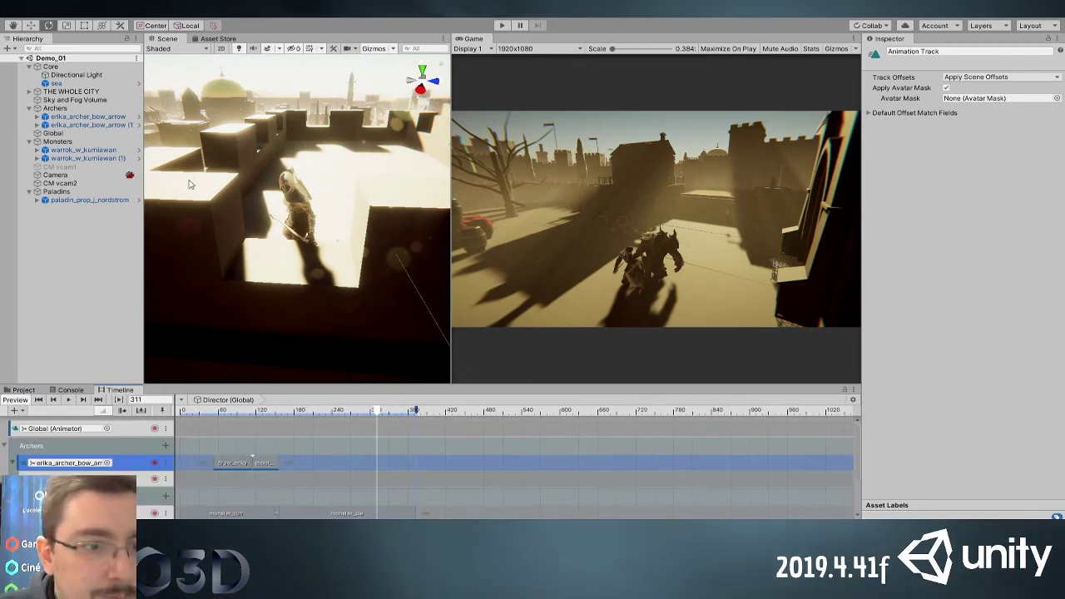
{"action": "key", "text": "ctrl+z"}
{"action": "left_click", "coordinate": [350, 463]}
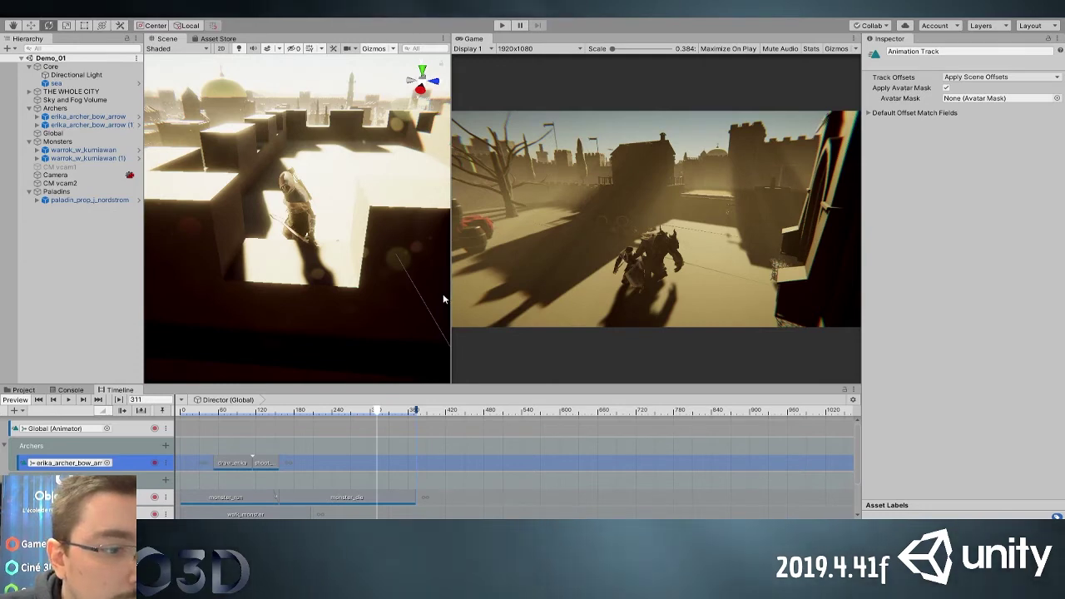
Open the import settings of the standing idle 02 looking animation and rename its mixamo.com clip
{"action": "left_click", "coordinate": [24, 389]}
{"action": "scroll", "coordinate": [219, 454], "scroll_direction": "down", "scroll_amount": 5}
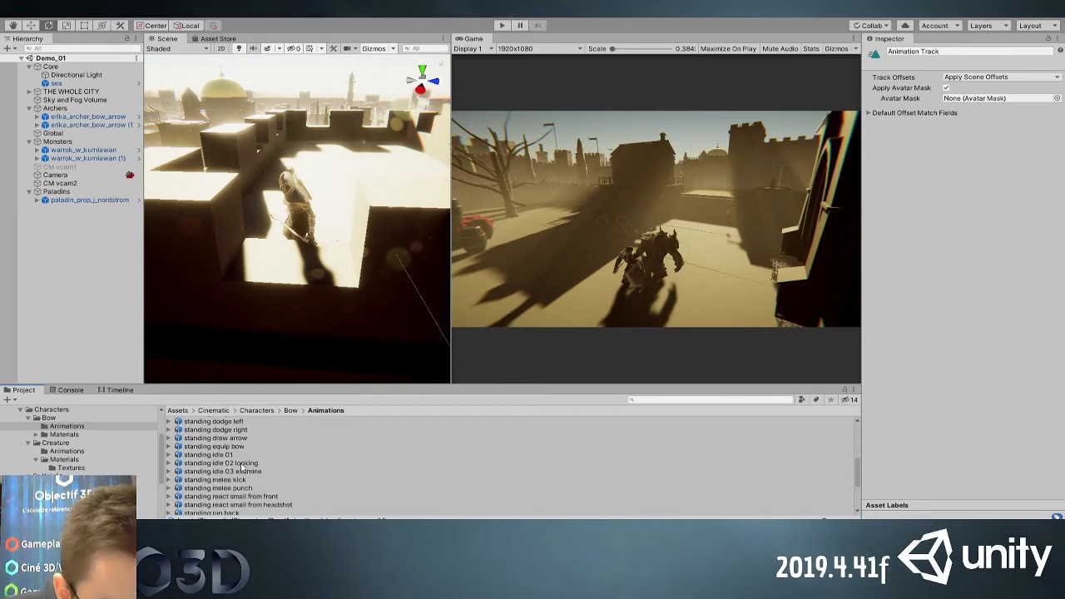
{"action": "left_click", "coordinate": [226, 425]}
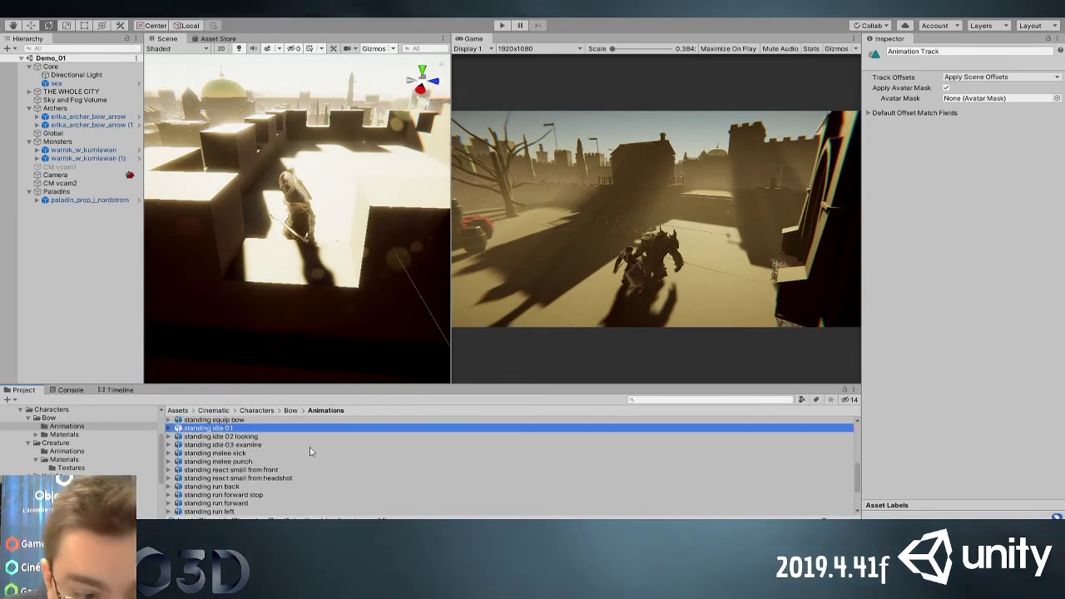
{"action": "left_click", "coordinate": [241, 436]}
{"action": "left_click", "coordinate": [933, 249]}
{"action": "type", "text": "id"}
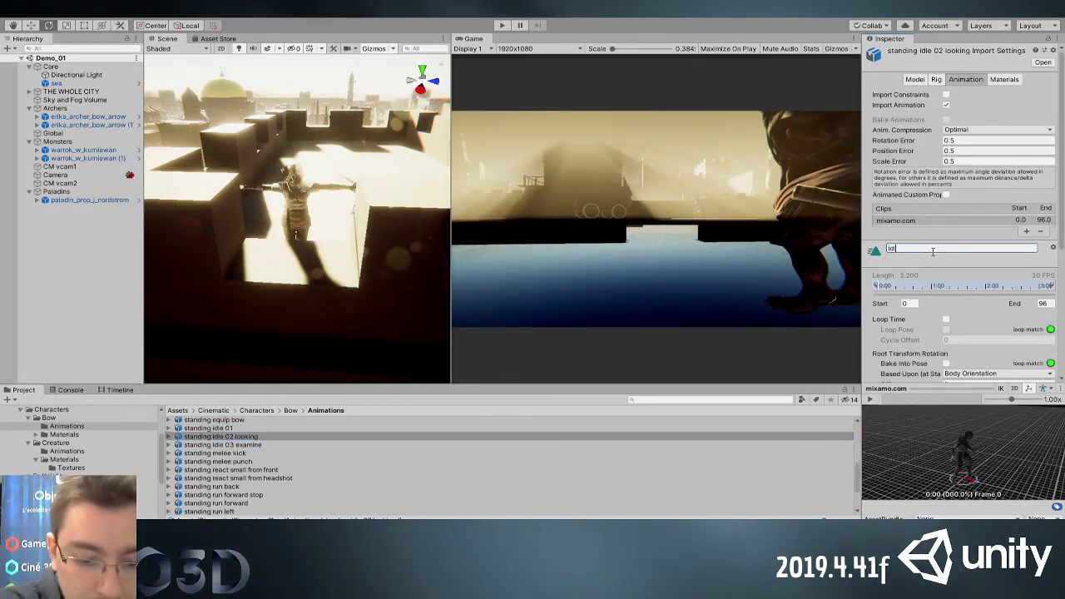
Rename the standing idle 02 looking animation clip to idle_erika and enable Loop Time
{"action": "type", "text": "le_ar"}
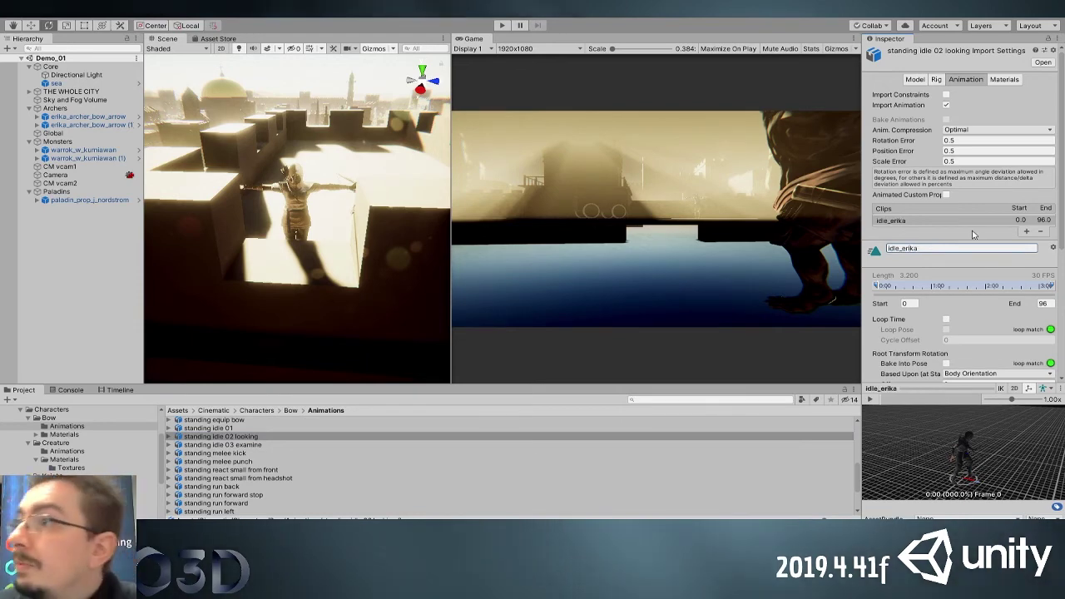
{"action": "scroll", "coordinate": [979, 293], "scroll_direction": "down", "scroll_amount": 5}
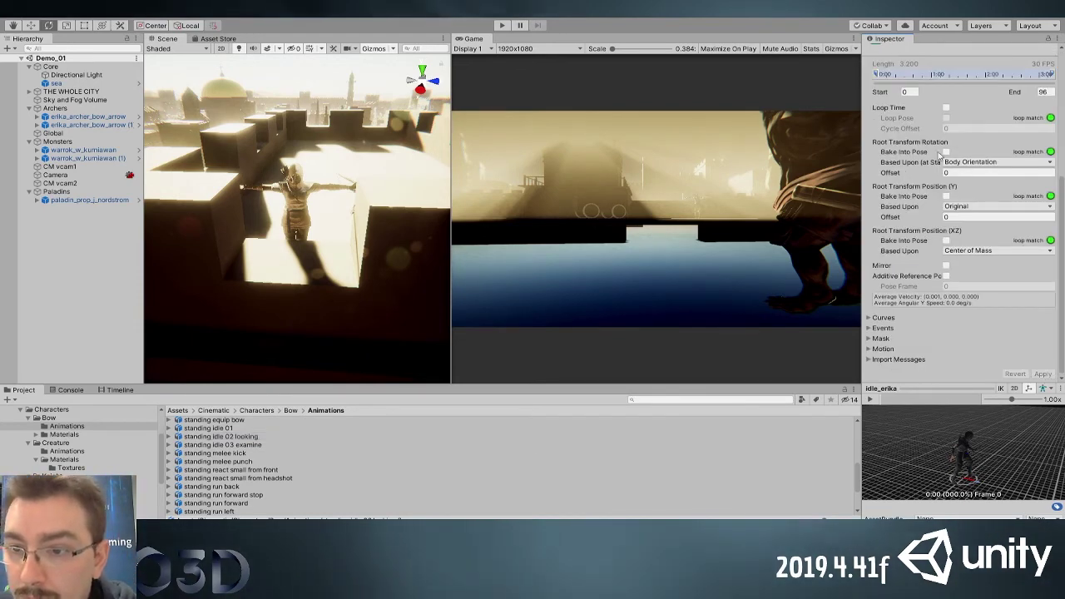
{"action": "left_click", "coordinate": [945, 108]}
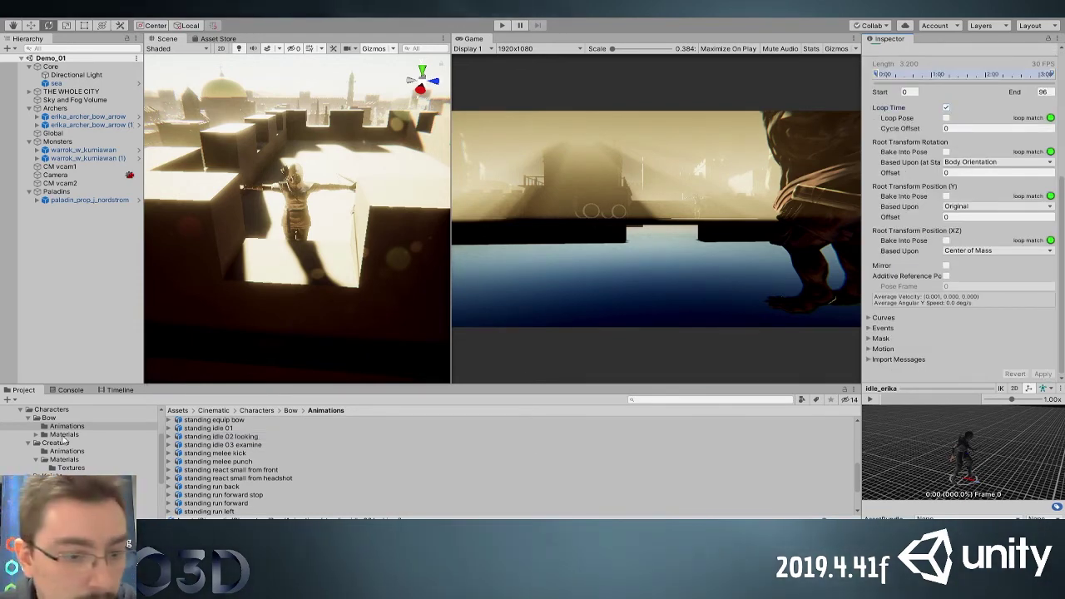
Add the idle_erika clip to the erika_archer_bow_arrow timeline track, running from frame 0 to frame 52 before the draw clip
{"action": "left_click", "coordinate": [123, 390]}
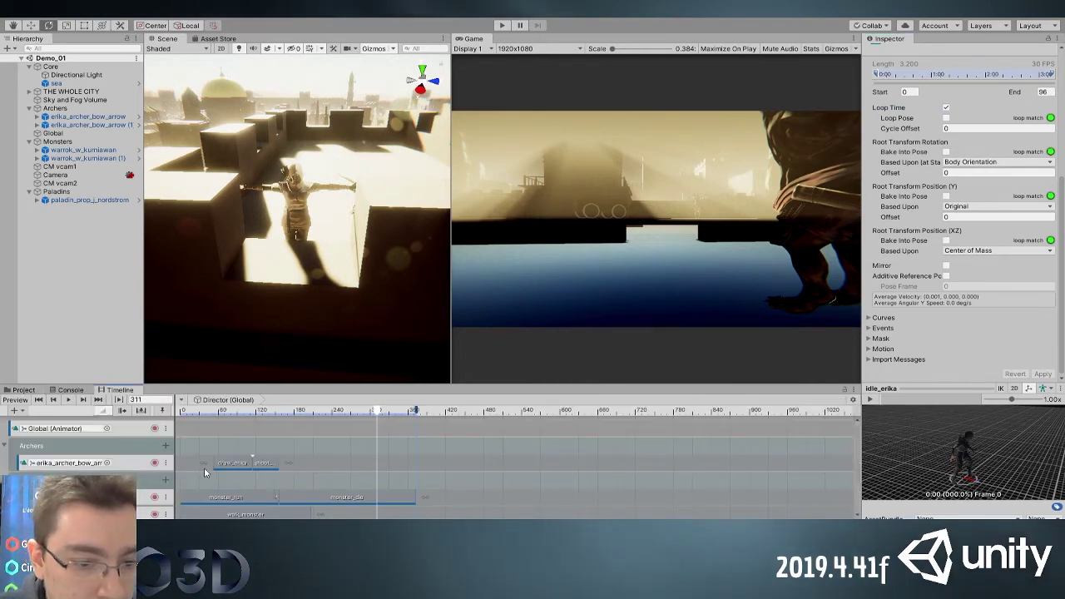
{"action": "left_click", "coordinate": [333, 462]}
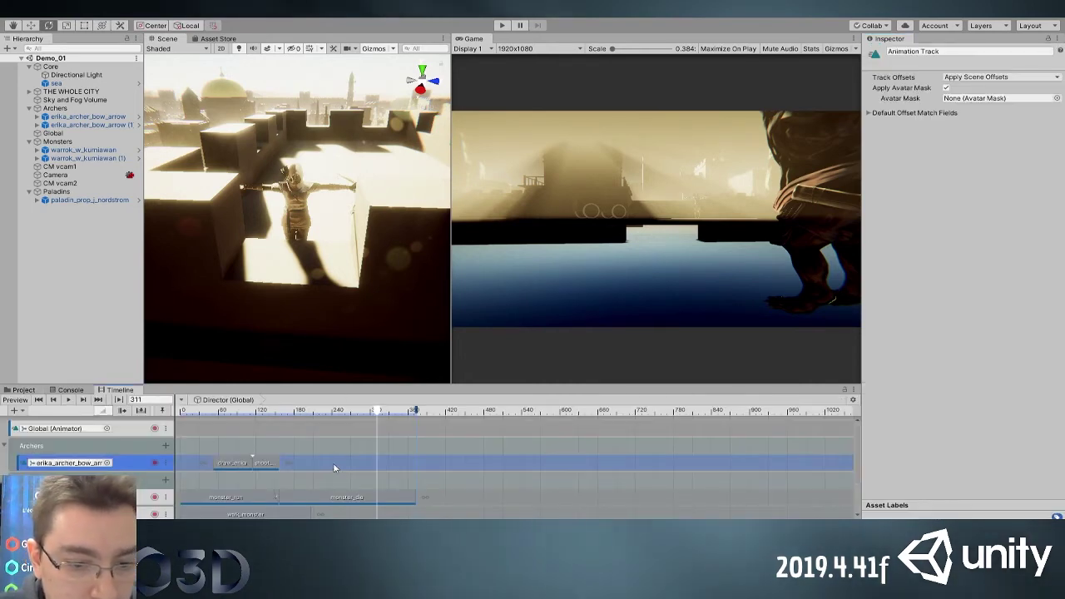
{"action": "double_click", "coordinate": [355, 356]}
{"action": "left_click_drag", "start_coordinate": [377, 462], "coordinate": [349, 463]}
{"action": "left_click_drag", "start_coordinate": [426, 463], "coordinate": [179, 470]}
{"action": "left_click_drag", "start_coordinate": [182, 416], "coordinate": [221, 419]}
{"action": "left_click_drag", "start_coordinate": [211, 462], "coordinate": [212, 463]}
{"action": "left_click_drag", "start_coordinate": [219, 419], "coordinate": [184, 418]}
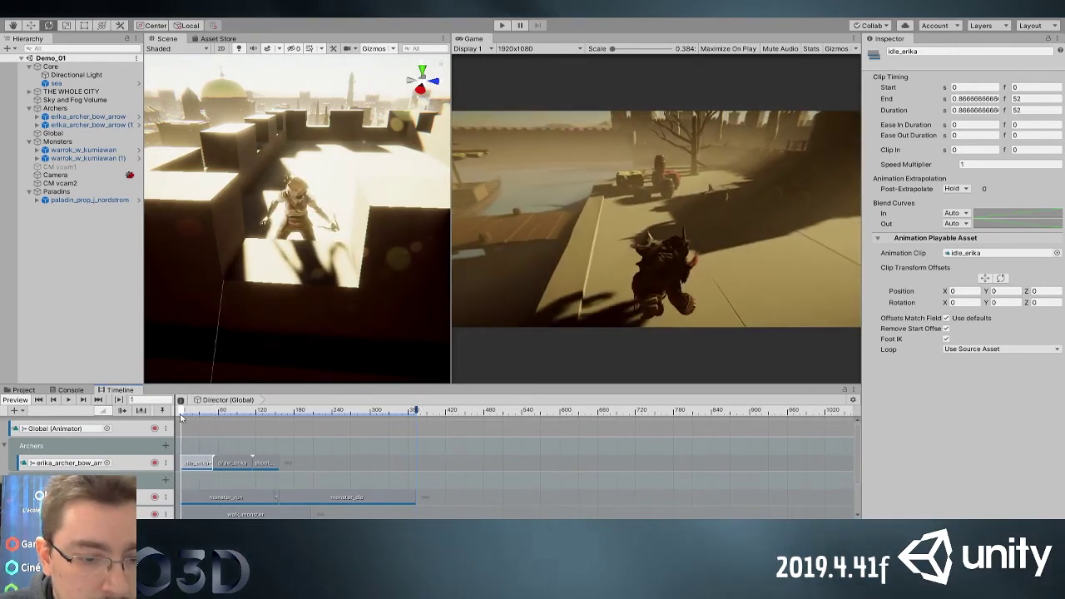
Move the archer's draw and shoot clips together to start at frame 43, overlapping the idle clip, and preview the sequence
{"action": "left_click", "coordinate": [182, 417]}
{"action": "left_click_drag", "start_coordinate": [327, 316], "coordinate": [244, 315]}
{"action": "left_click_drag", "start_coordinate": [184, 413], "coordinate": [207, 413]}
{"action": "left_click_drag", "start_coordinate": [291, 469], "coordinate": [230, 463]}
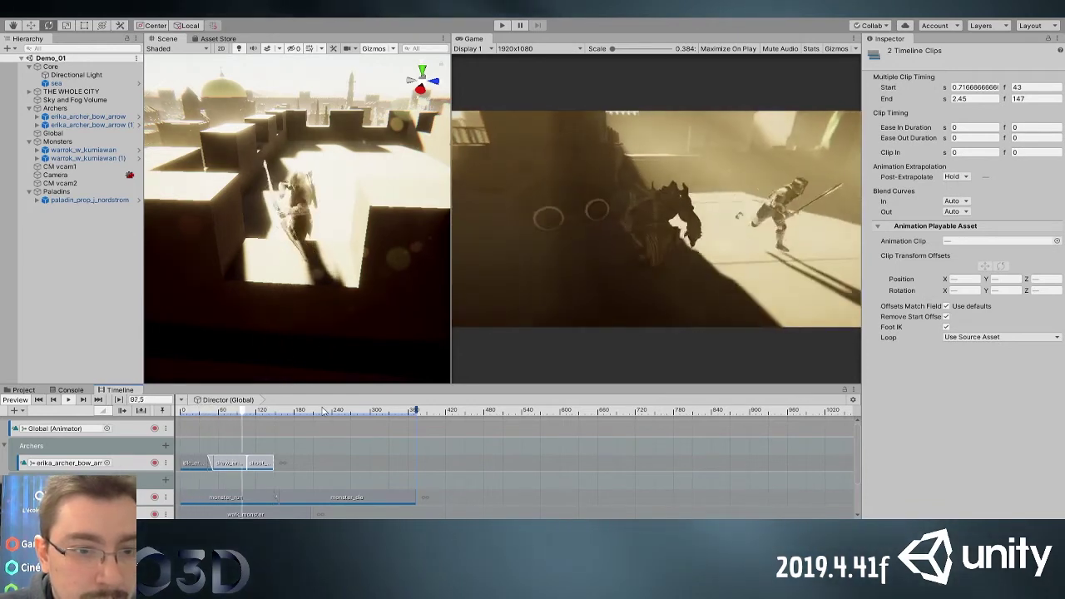
{"action": "left_click", "coordinate": [323, 447]}
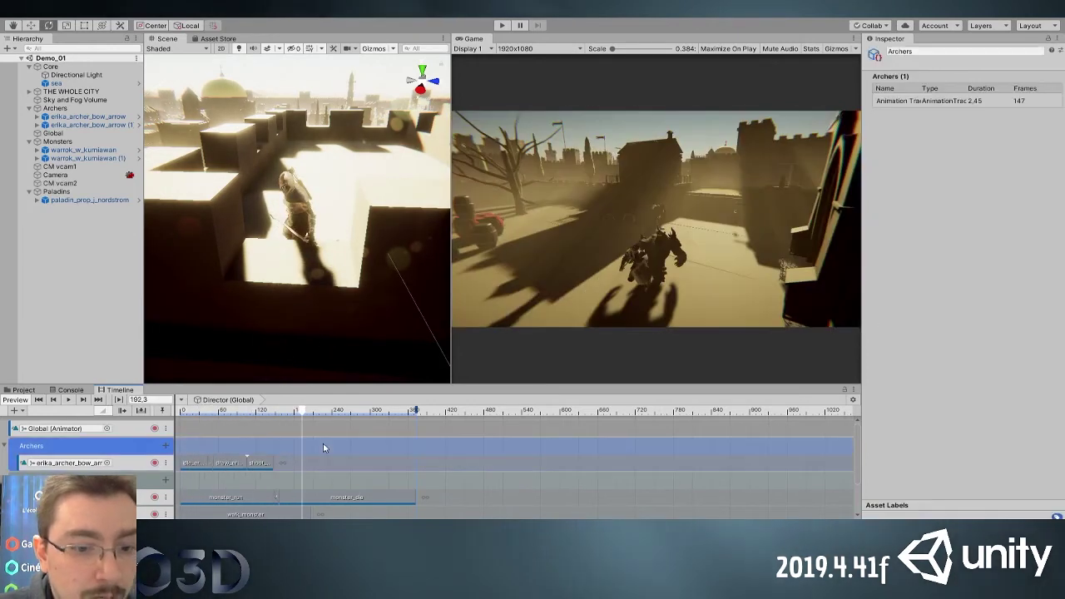
Frame the castle towers from above in the Scene view and create the virtual camera CM vcam3 from that viewpoint
{"action": "scroll", "coordinate": [275, 241], "scroll_direction": "down", "scroll_amount": 8}
{"action": "left_click_drag", "start_coordinate": [275, 241], "coordinate": [497, 208], "text": "alt"}
{"action": "left_click_drag", "start_coordinate": [372, 208], "coordinate": [354, 236], "text": "alt"}
{"action": "left_click", "coordinate": [60, 238]}
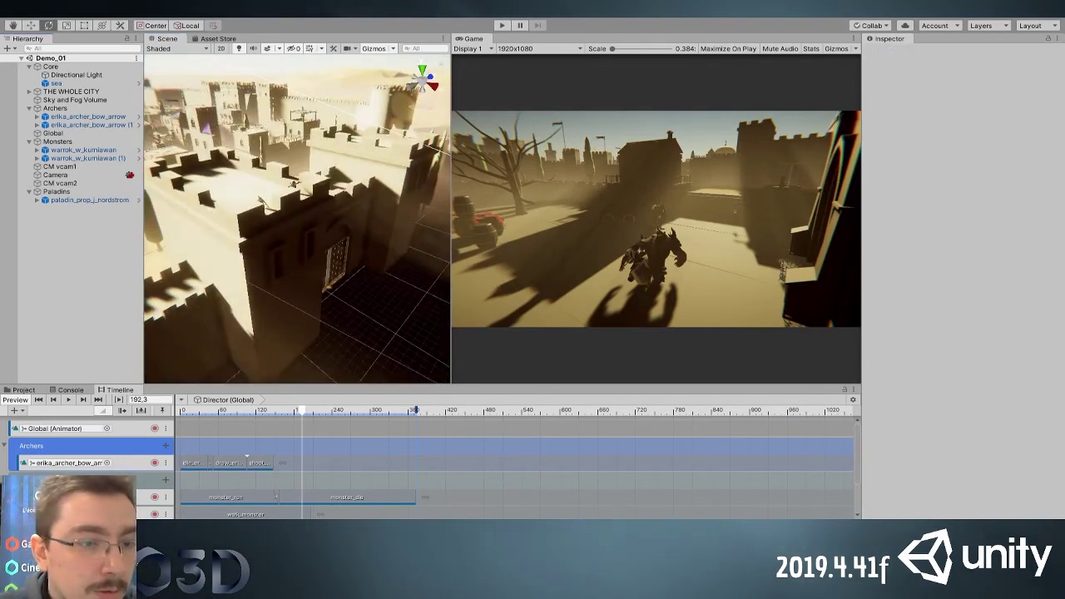
{"action": "left_click", "coordinate": [302, 167]}
{"action": "left_click_drag", "start_coordinate": [336, 263], "coordinate": [386, 265], "text": "alt"}
{"action": "left_click", "coordinate": [78, 209]}
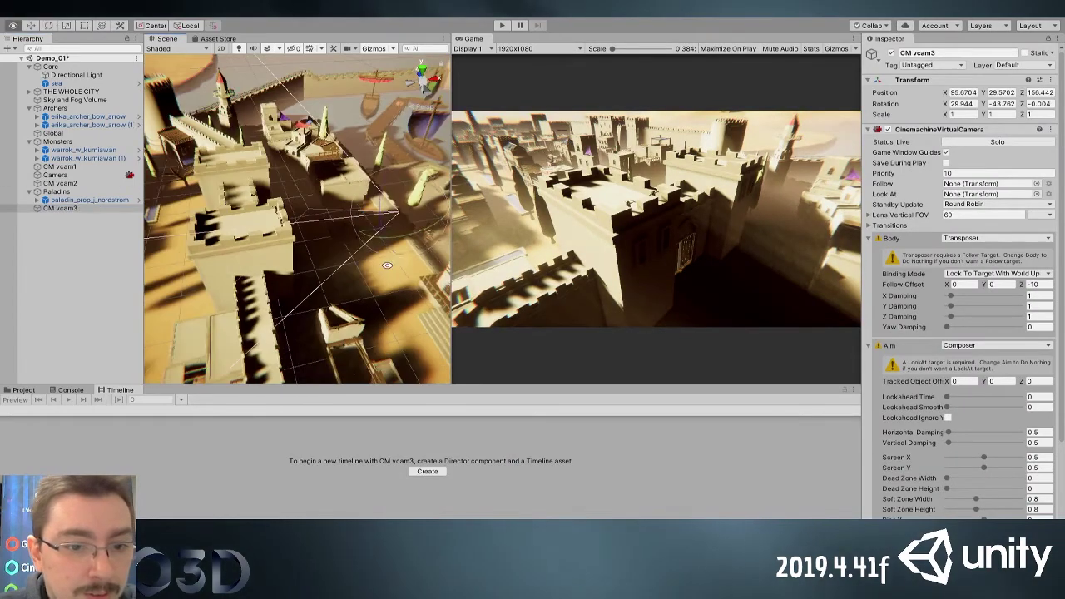
Reset CM vcam3's transform to zero position and rotation
{"action": "key", "text": "w"}
{"action": "left_click", "coordinate": [1049, 81]}
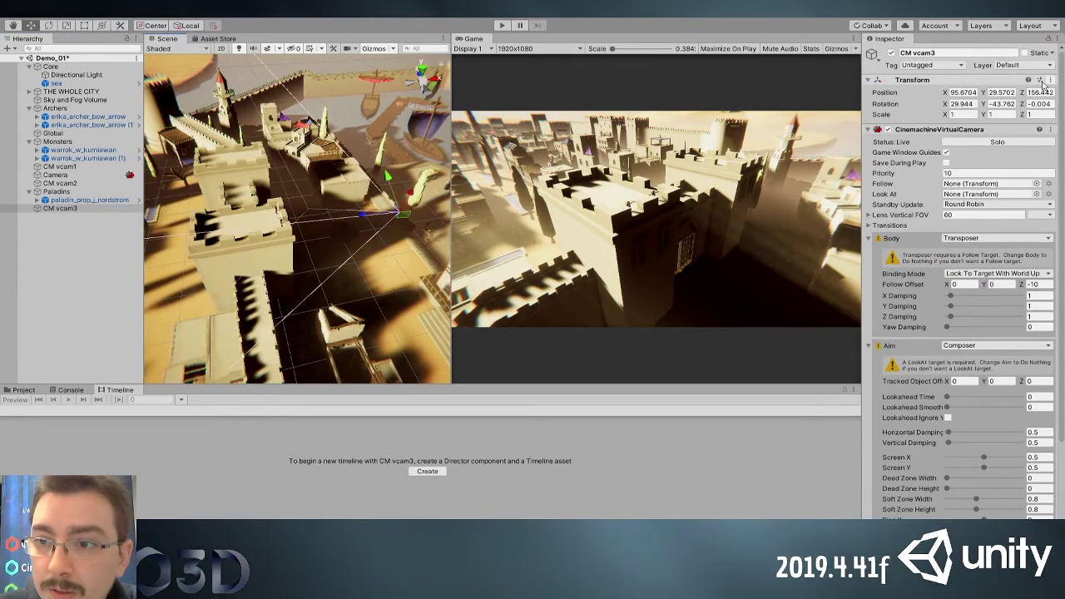
{"action": "left_click", "coordinate": [1020, 94]}
{"action": "scroll", "coordinate": [388, 162], "scroll_direction": "down", "scroll_amount": 2}
{"action": "scroll", "coordinate": [385, 158], "scroll_direction": "down", "scroll_amount": 20}
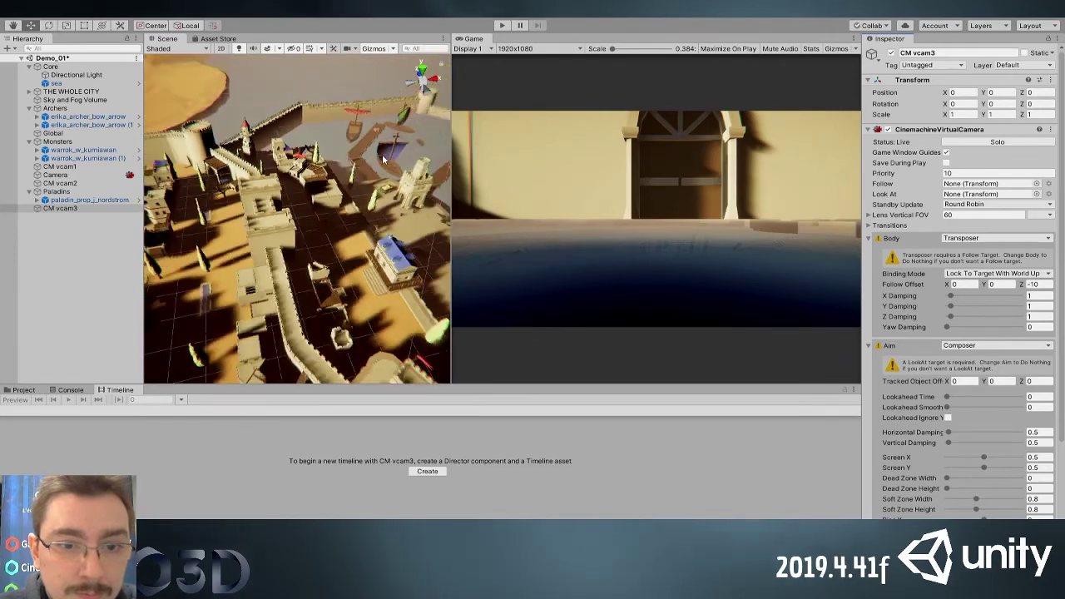
Place CM vcam3 high over the city at X 91.6, Y 37.2, Z 171.5, turned to -106.26 about Y, using global handles
{"action": "scroll", "coordinate": [294, 241], "scroll_direction": "down", "scroll_amount": 3}
{"action": "left_click_drag", "start_coordinate": [294, 296], "coordinate": [299, 219]}
{"action": "key", "text": "e"}
{"action": "left_click_drag", "start_coordinate": [294, 271], "coordinate": [473, 270]}
{"action": "left_click_drag", "start_coordinate": [298, 213], "coordinate": [299, 272]}
{"action": "left_click_drag", "start_coordinate": [391, 267], "coordinate": [431, 223], "text": "alt"}
{"action": "scroll", "coordinate": [321, 252], "scroll_direction": "up", "scroll_amount": 6}
{"action": "left_click", "coordinate": [189, 26]}
{"action": "scroll", "coordinate": [310, 244], "scroll_direction": "up", "scroll_amount": 3}
{"action": "left_click_drag", "start_coordinate": [365, 222], "coordinate": [241, 138]}
{"action": "left_click_drag", "start_coordinate": [277, 194], "coordinate": [253, 121]}
{"action": "left_click_drag", "start_coordinate": [181, 276], "coordinate": [212, 250], "text": "alt"}
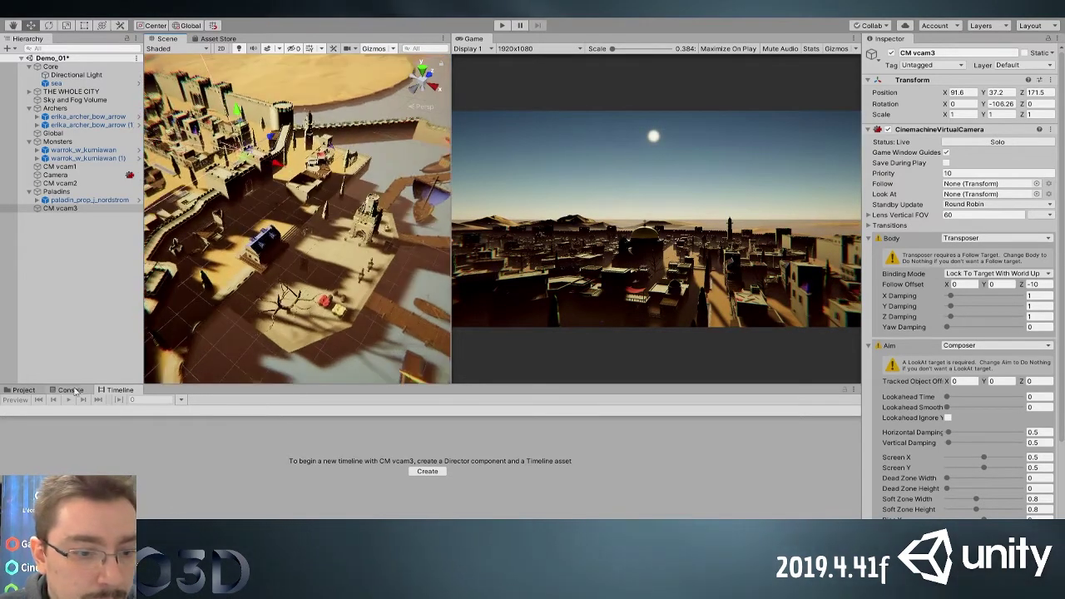
Open the Global object's timeline, return the playhead to frame 0 and collapse the track groups
{"action": "left_click", "coordinate": [51, 133]}
{"action": "left_click_drag", "start_coordinate": [292, 411], "coordinate": [139, 412]}
{"action": "left_click", "coordinate": [6, 447]}
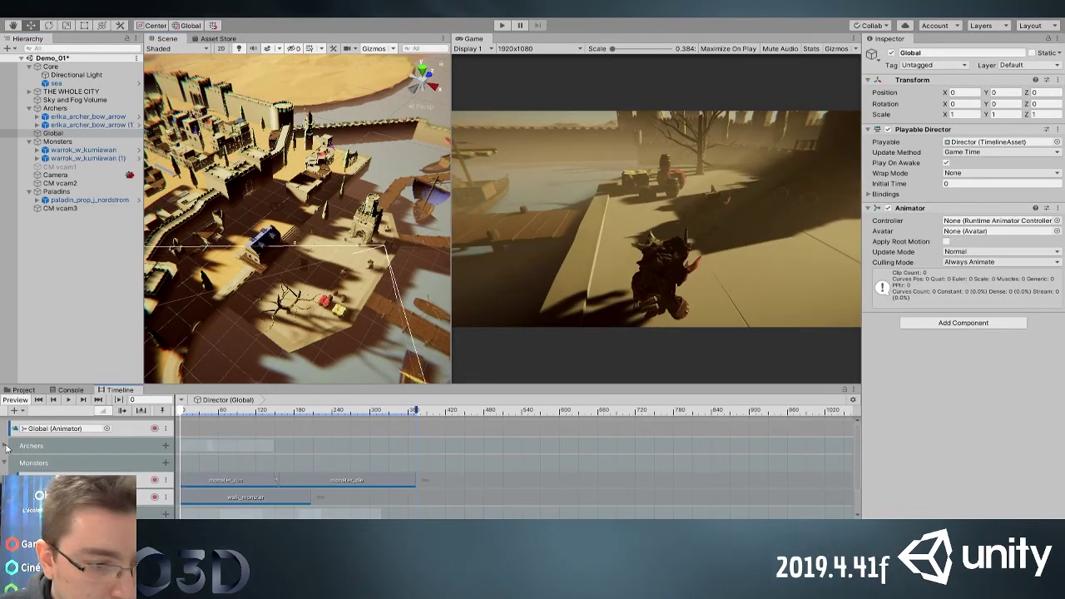
{"action": "left_click", "coordinate": [6, 463]}
{"action": "left_click", "coordinate": [6, 497]}
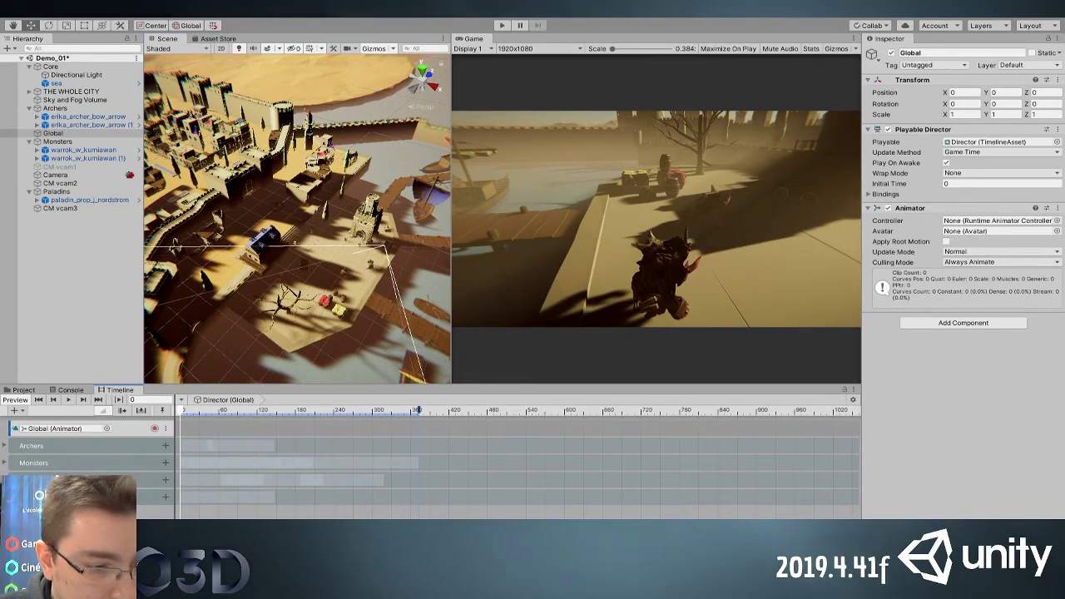
Expand the Monsters group and the groups below it to show the monster, camera and knight tracks
{"action": "left_click", "coordinate": [155, 515]}
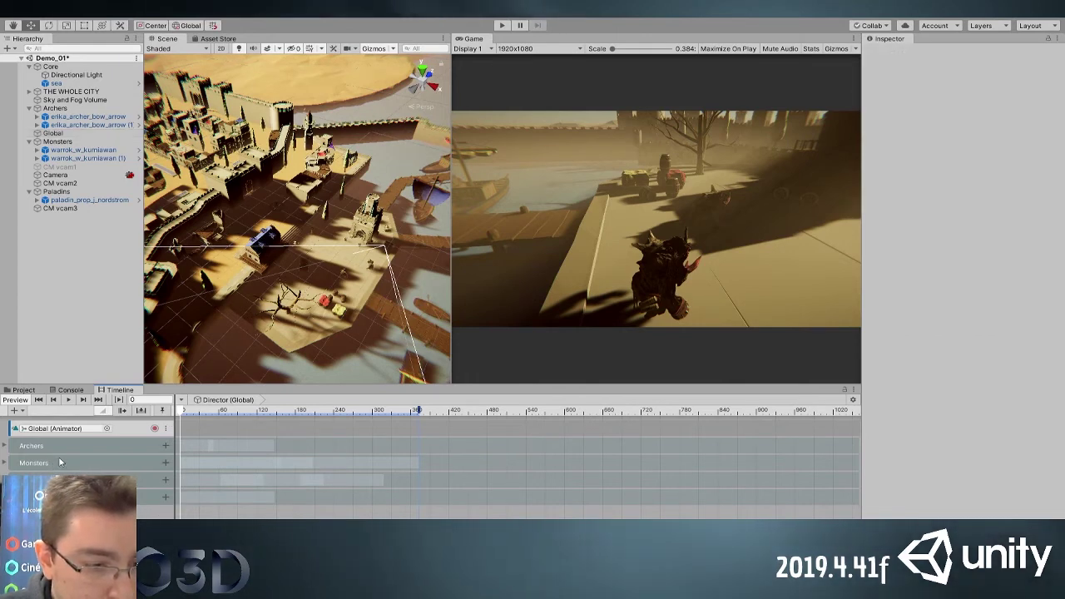
{"action": "left_click", "coordinate": [5, 463]}
{"action": "scroll", "coordinate": [33, 490], "scroll_direction": "down", "scroll_amount": 1}
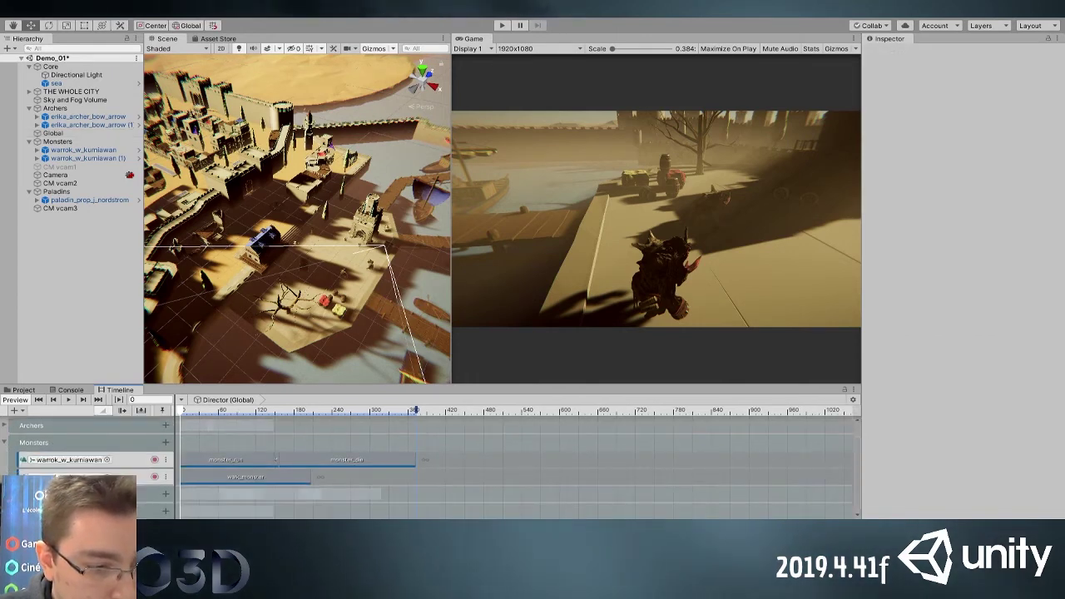
{"action": "scroll", "coordinate": [242, 506], "scroll_direction": "down", "scroll_amount": 4}
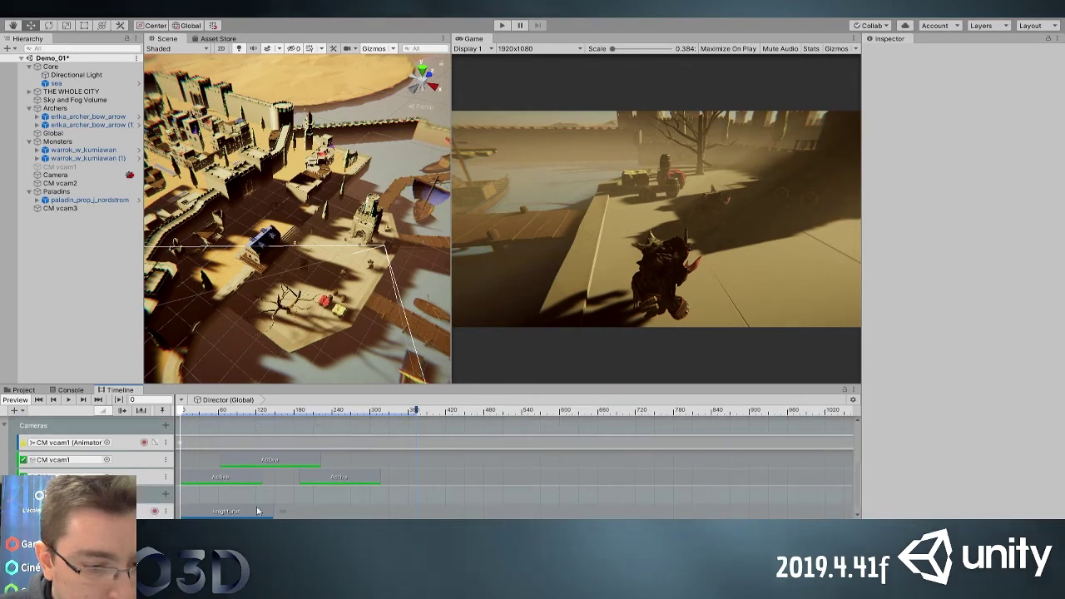
{"action": "left_click", "coordinate": [299, 505]}
{"action": "key", "text": "ctrl+a"}
{"action": "scroll", "coordinate": [261, 479], "scroll_direction": "up", "scroll_amount": 3}
{"action": "scroll", "coordinate": [261, 480], "scroll_direction": "down", "scroll_amount": 4}
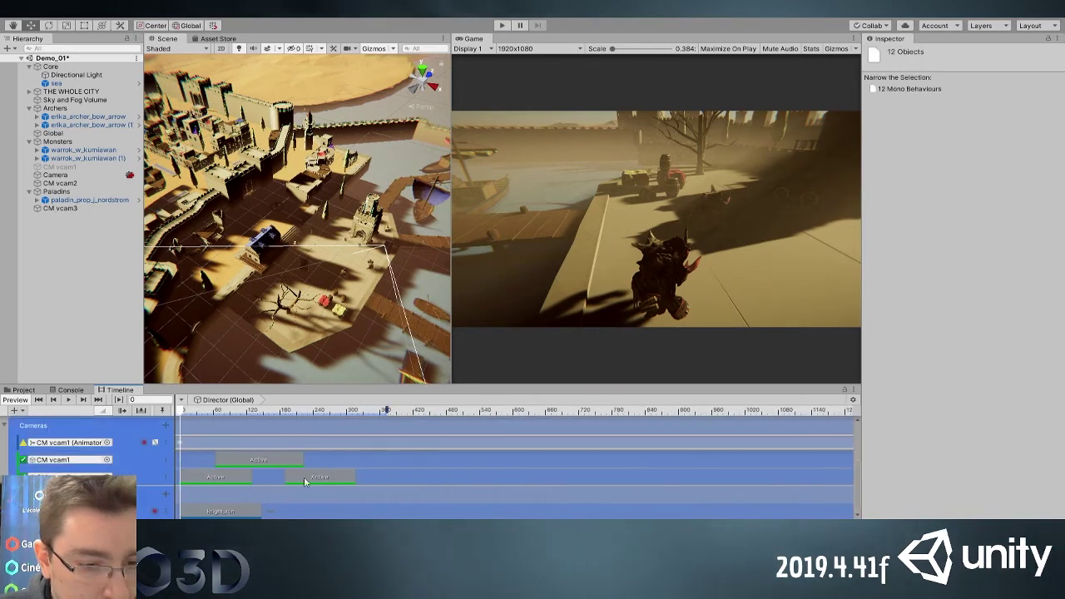
{"action": "scroll", "coordinate": [198, 449], "scroll_direction": "up", "scroll_amount": 1}
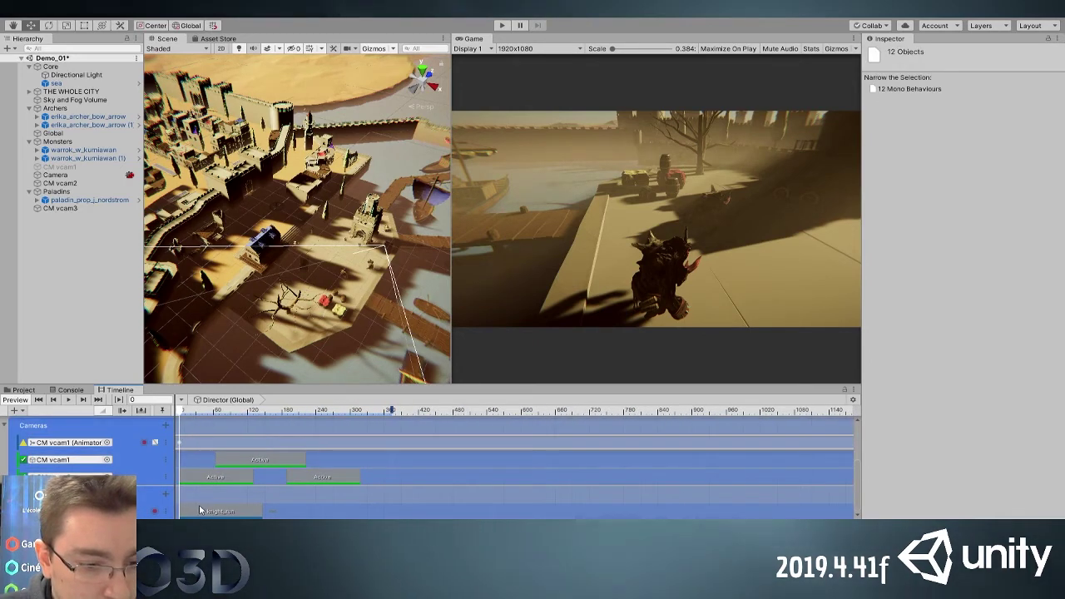
{"action": "left_click", "coordinate": [200, 511]}
{"action": "key", "text": "ctrl+a"}
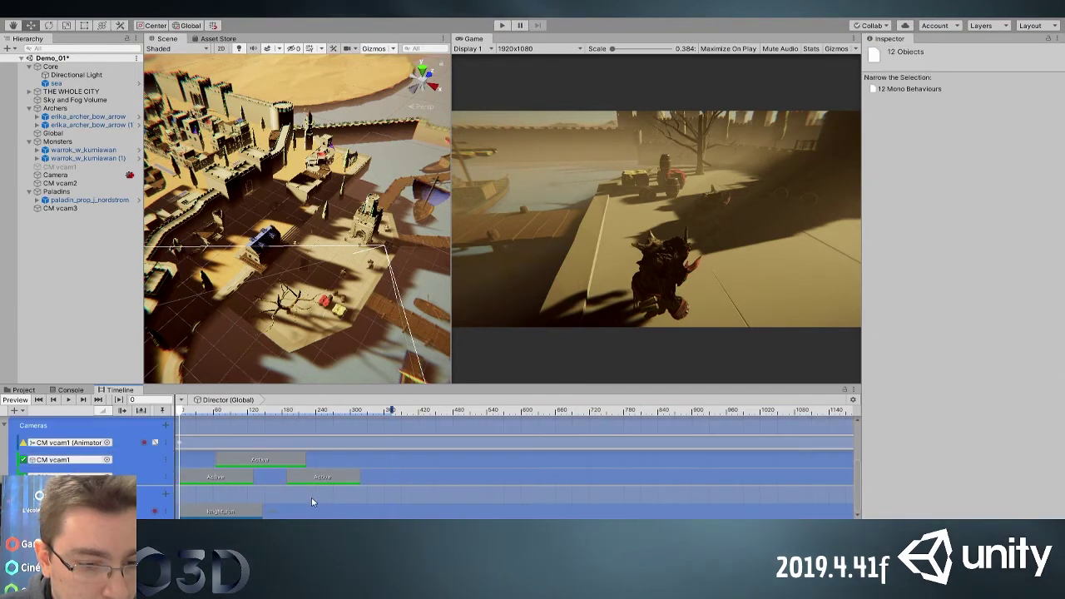
{"action": "scroll", "coordinate": [266, 470], "scroll_direction": "down", "scroll_amount": 5}
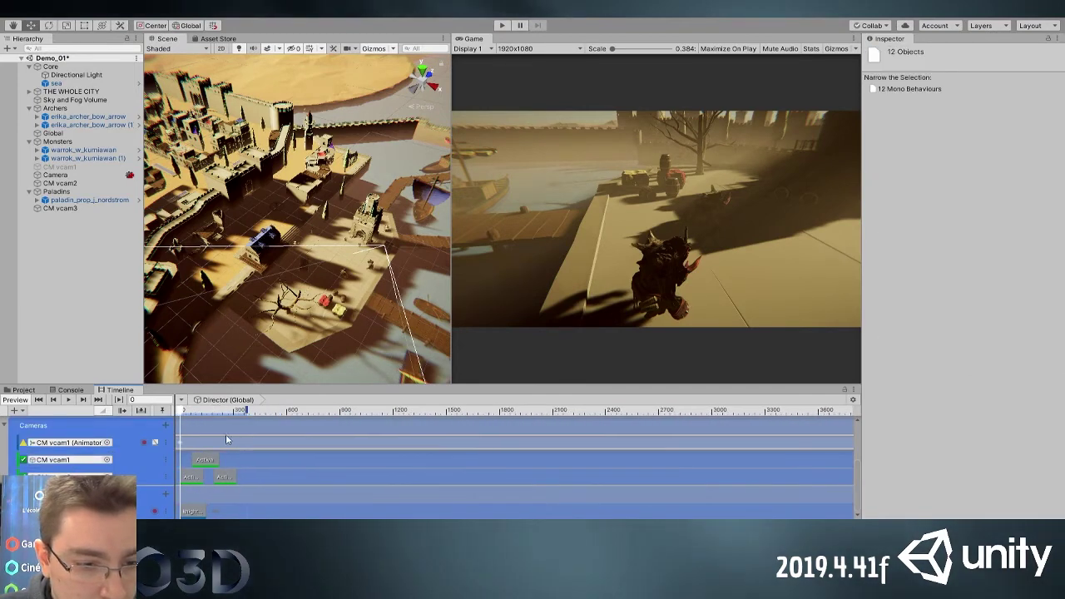
{"action": "scroll", "coordinate": [853, 422], "scroll_direction": "down", "scroll_amount": 3}
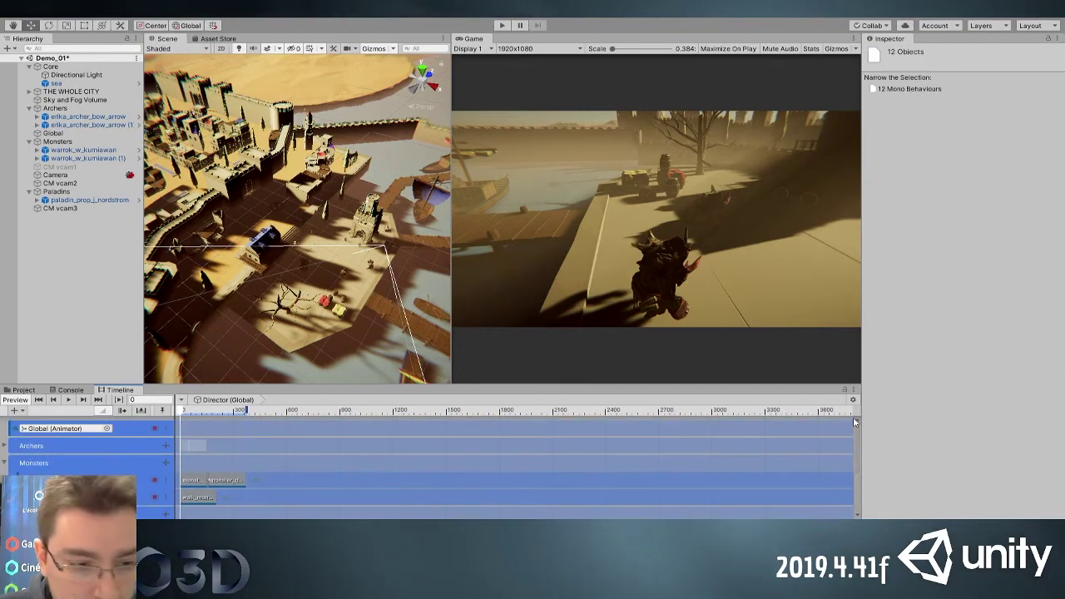
{"action": "left_click", "coordinate": [193, 482]}
{"action": "key", "text": "ctrl+a"}
{"action": "left_click", "coordinate": [247, 467]}
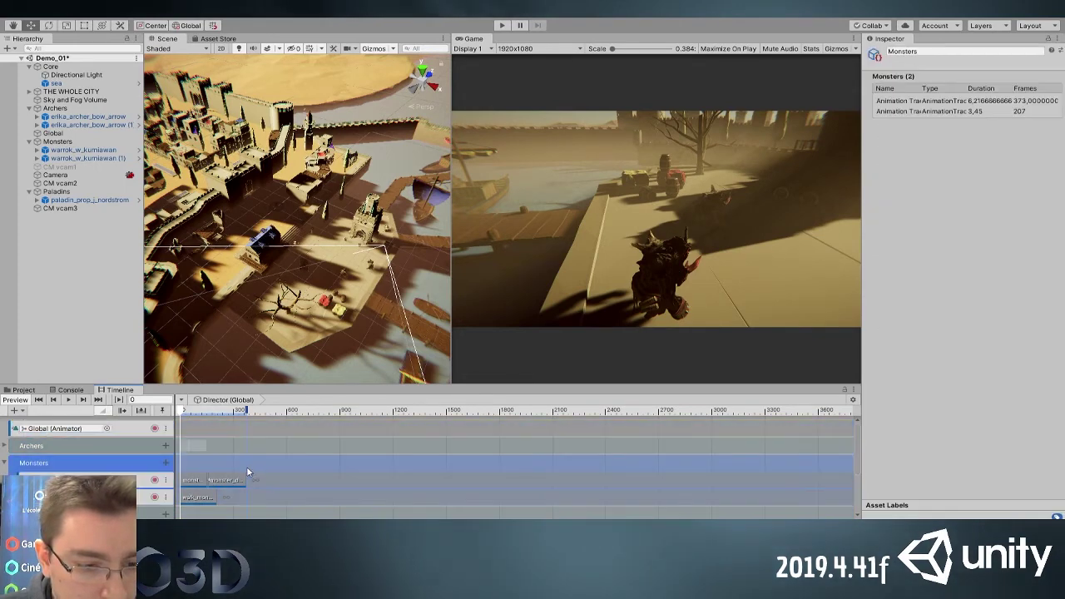
{"action": "left_click", "coordinate": [272, 445]}
{"action": "left_click", "coordinate": [302, 483]}
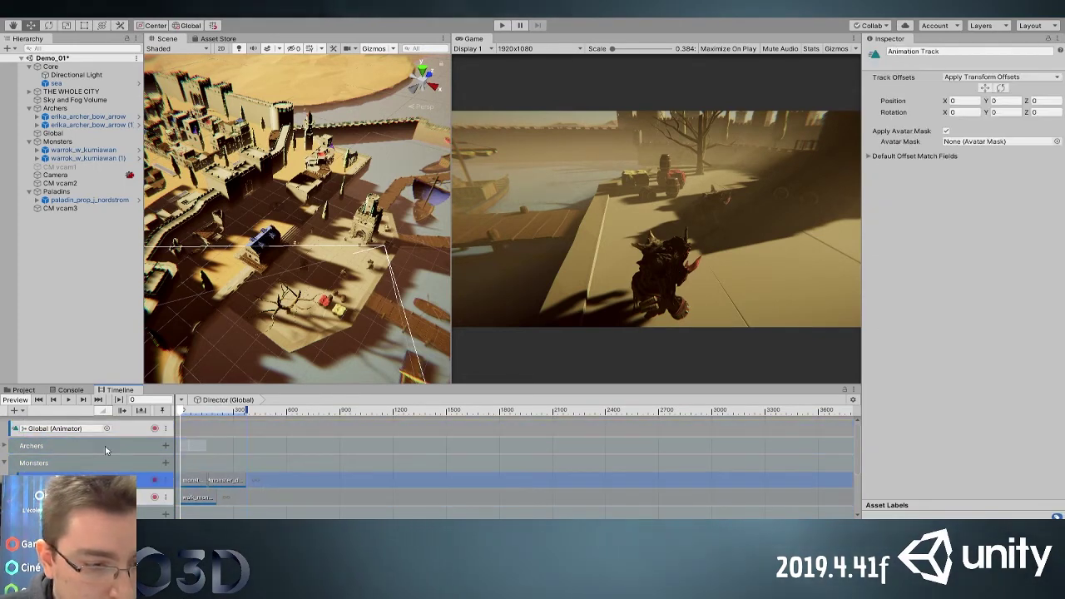
Expand the Archers group, select everything in the timeline and try to shift the clips later
{"action": "left_click", "coordinate": [5, 447]}
{"action": "left_click", "coordinate": [196, 449]}
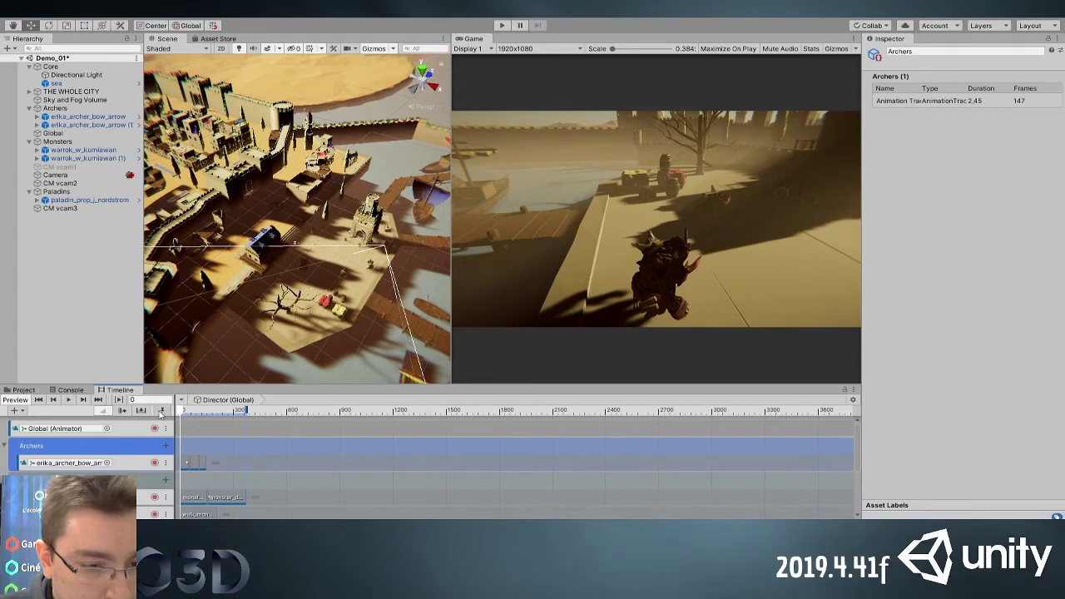
{"action": "key", "text": "ctrl+a"}
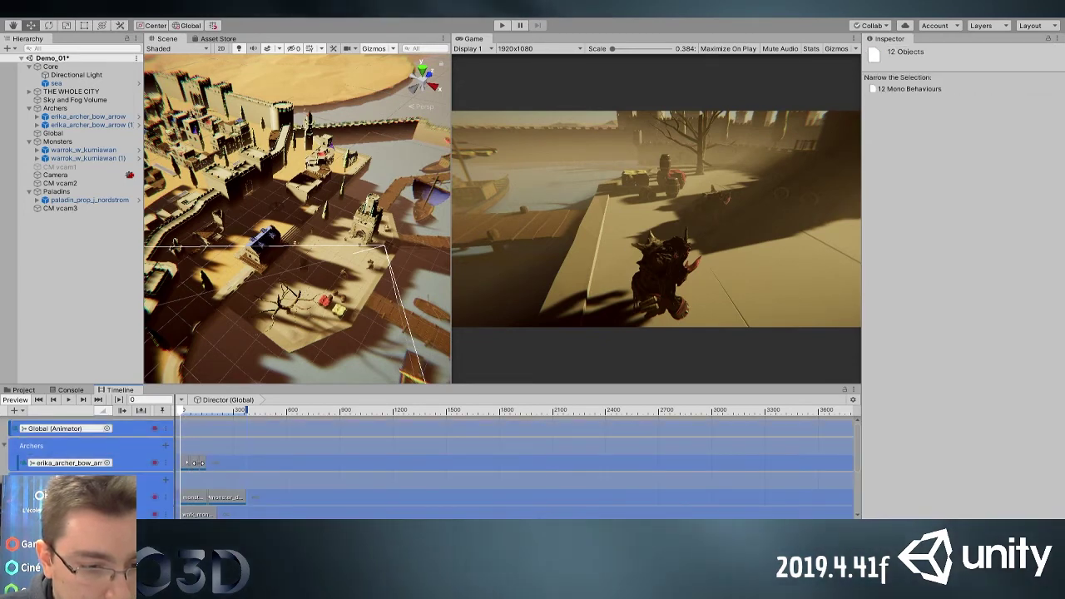
{"action": "left_click_drag", "start_coordinate": [195, 464], "coordinate": [213, 465]}
{"action": "key", "text": "ctrl+z"}
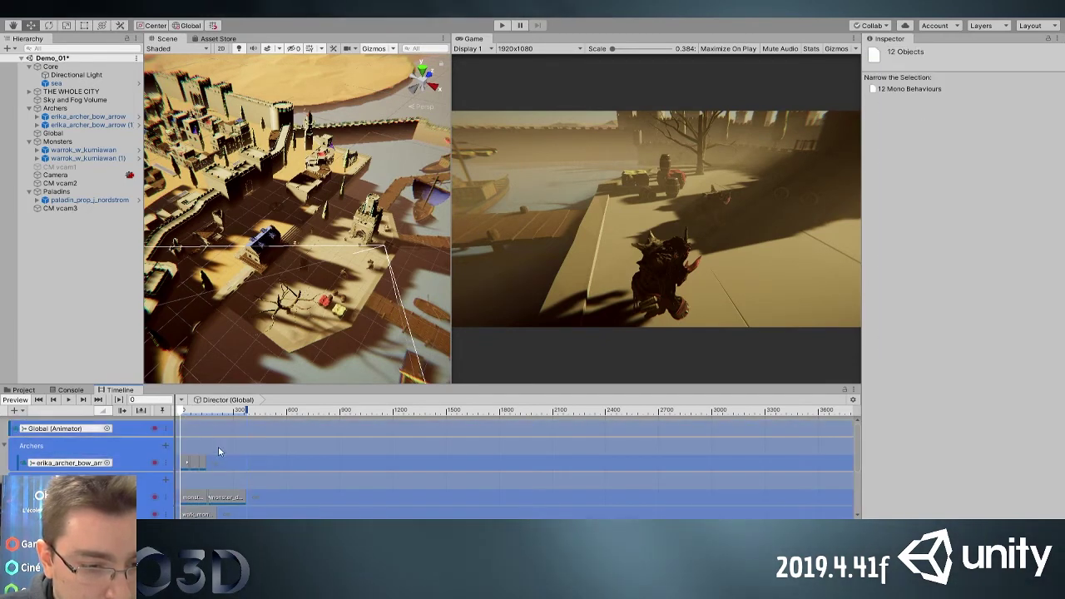
Shift all archer, monster, camera and knight clips later together, leaving an empty stretch at the start of the timeline
{"action": "left_click", "coordinate": [135, 467]}
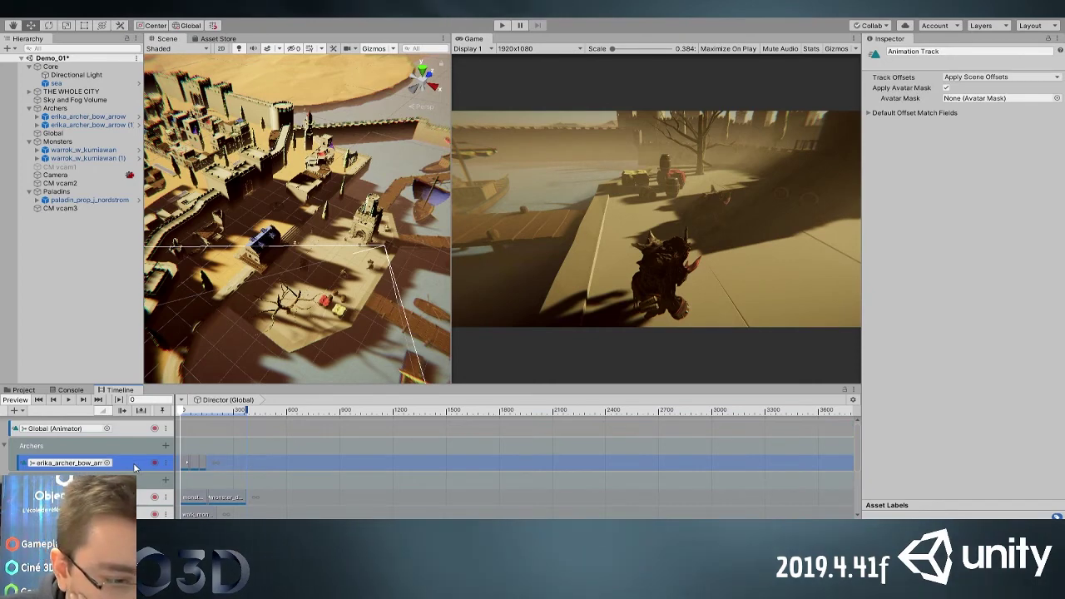
{"action": "key", "text": "ctrl+a"}
{"action": "left_click", "coordinate": [242, 465]}
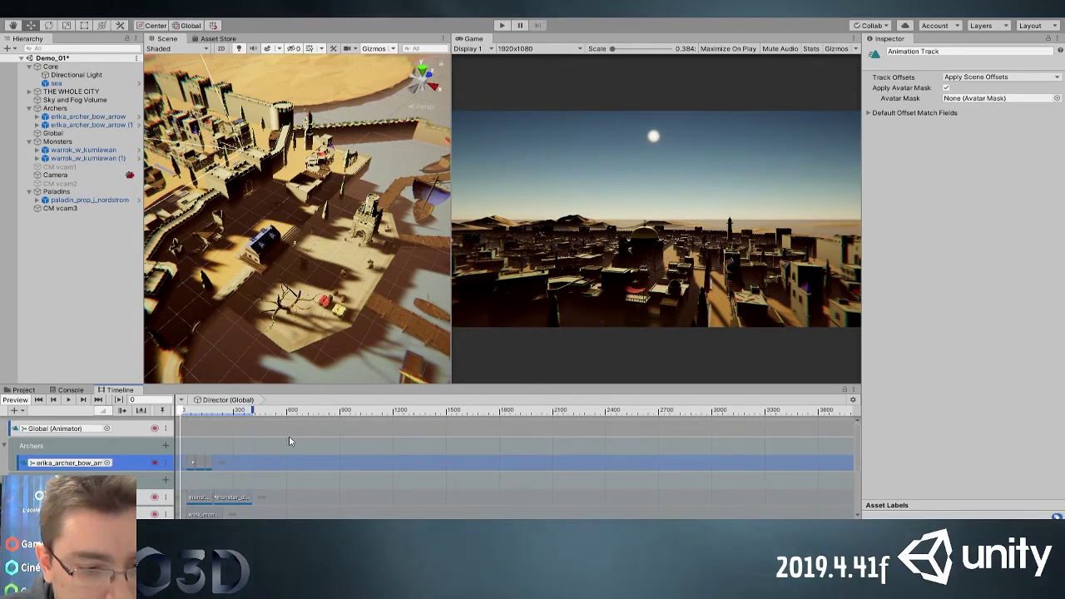
{"action": "left_click", "coordinate": [345, 467]}
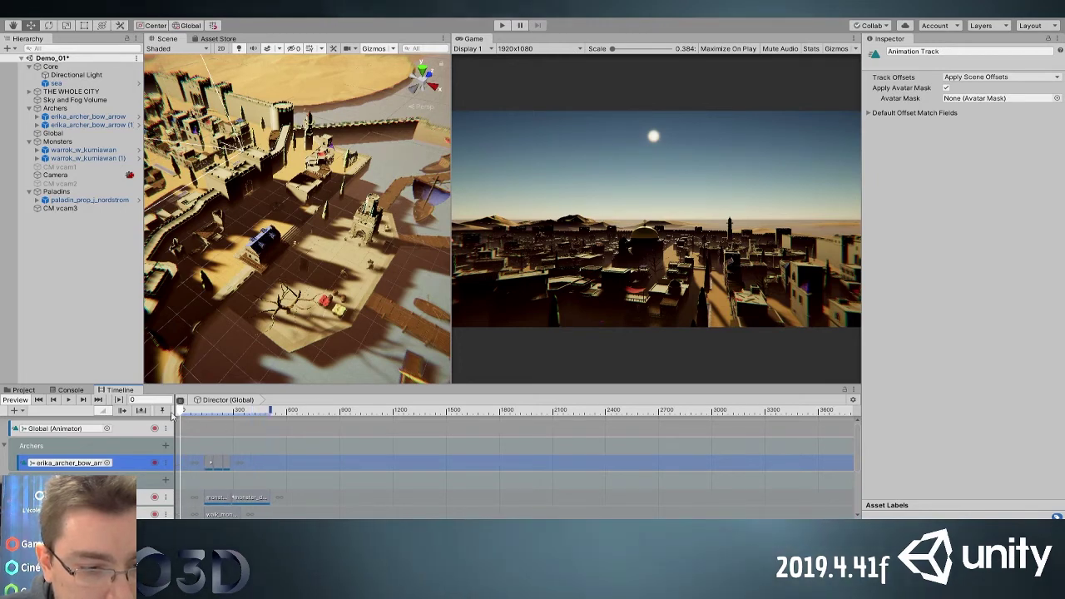
Collapse the Archers, Monsters and knight track groups and leave only the Cameras group expanded
{"action": "left_click", "coordinate": [4, 446]}
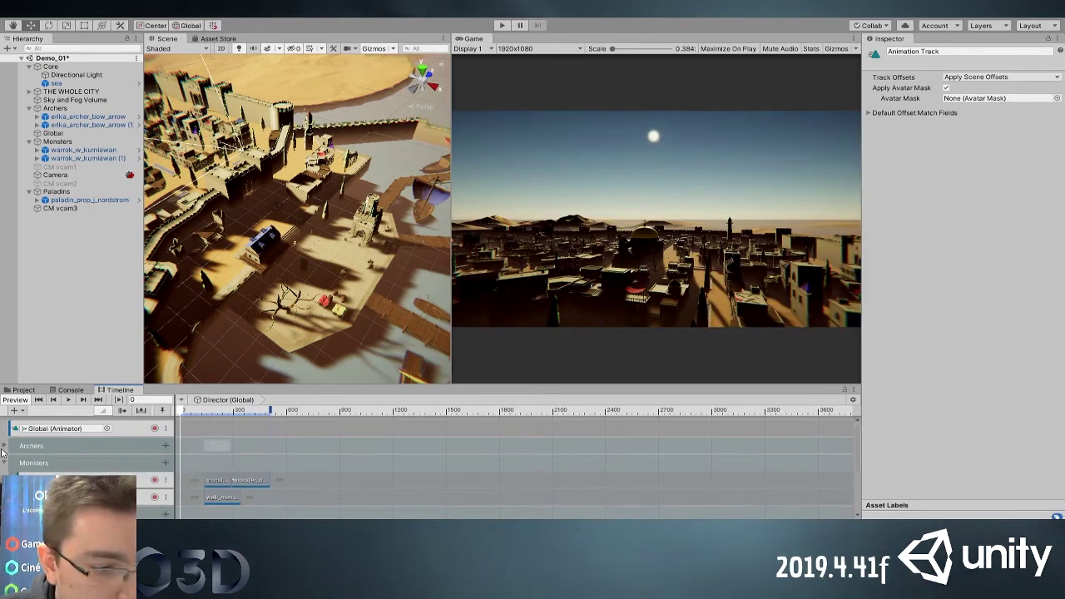
{"action": "left_click", "coordinate": [5, 463]}
{"action": "left_click", "coordinate": [5, 463]}
{"action": "left_click", "coordinate": [5, 480]}
{"action": "scroll", "coordinate": [6, 483], "scroll_direction": "down", "scroll_amount": 1}
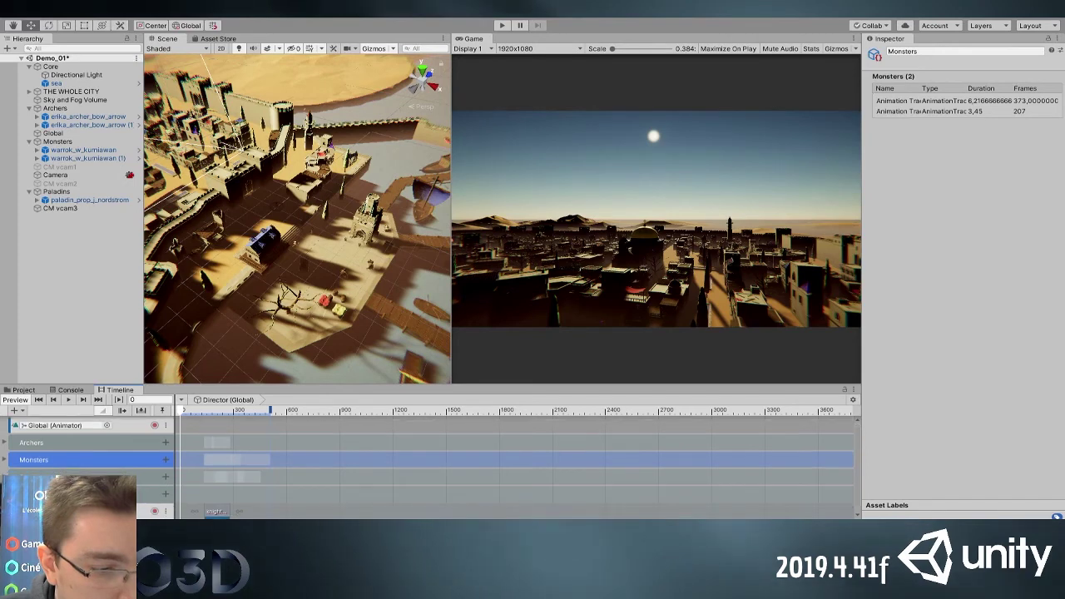
{"action": "left_click", "coordinate": [7, 495]}
{"action": "left_click", "coordinate": [5, 495]}
{"action": "left_click", "coordinate": [11, 480]}
{"action": "left_click", "coordinate": [4, 480]}
{"action": "scroll", "coordinate": [117, 483], "scroll_direction": "down", "scroll_amount": 3}
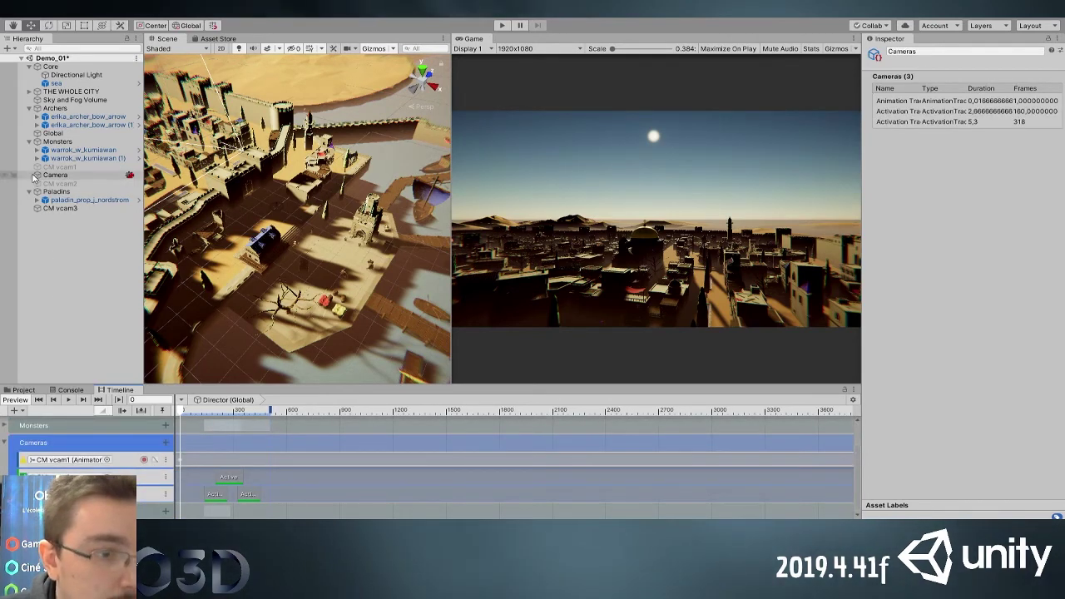
Add an animation track for CM vcam3 to the Cameras group, with the camera's animator bound to it
{"action": "left_click_drag", "start_coordinate": [69, 209], "coordinate": [81, 460]}
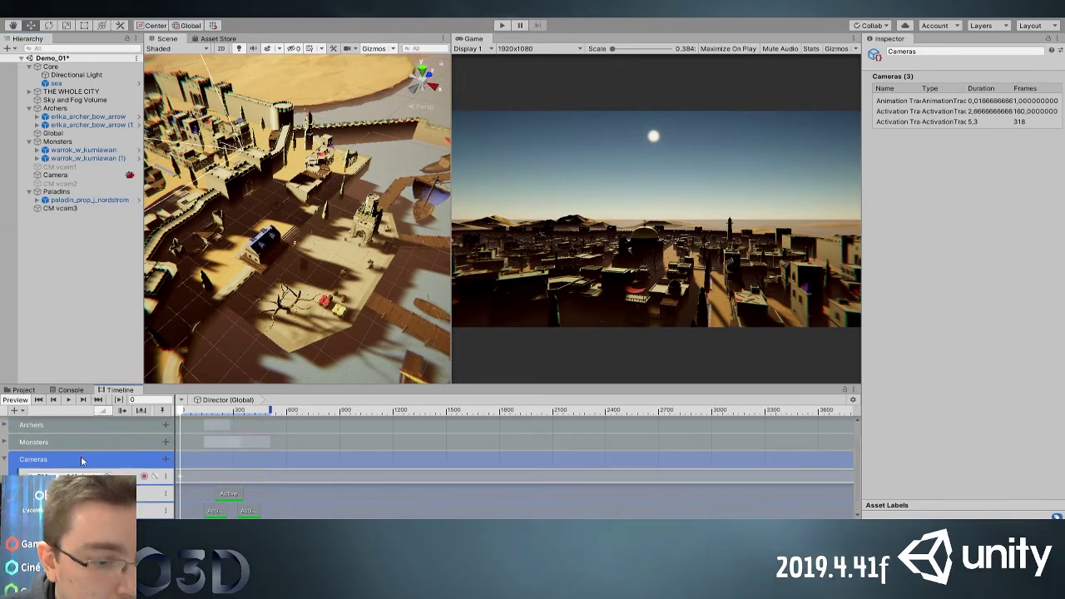
{"action": "left_click", "coordinate": [152, 475]}
{"action": "scroll", "coordinate": [141, 484], "scroll_direction": "down", "scroll_amount": 2}
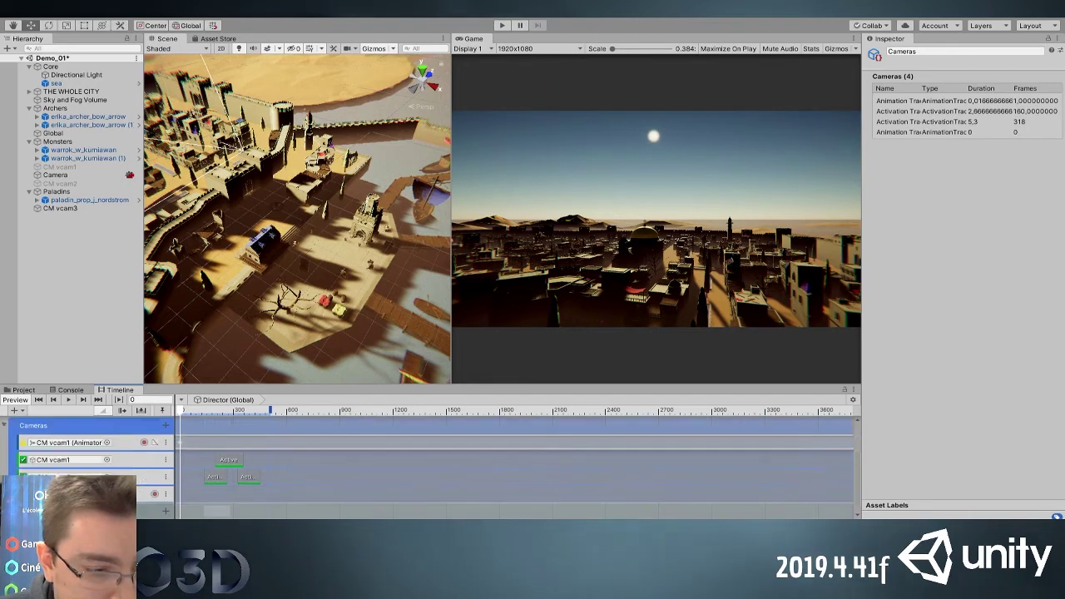
Start recording on the CM vcam3 track and key the camera's position over the city at frame 0
{"action": "left_click", "coordinate": [154, 494]}
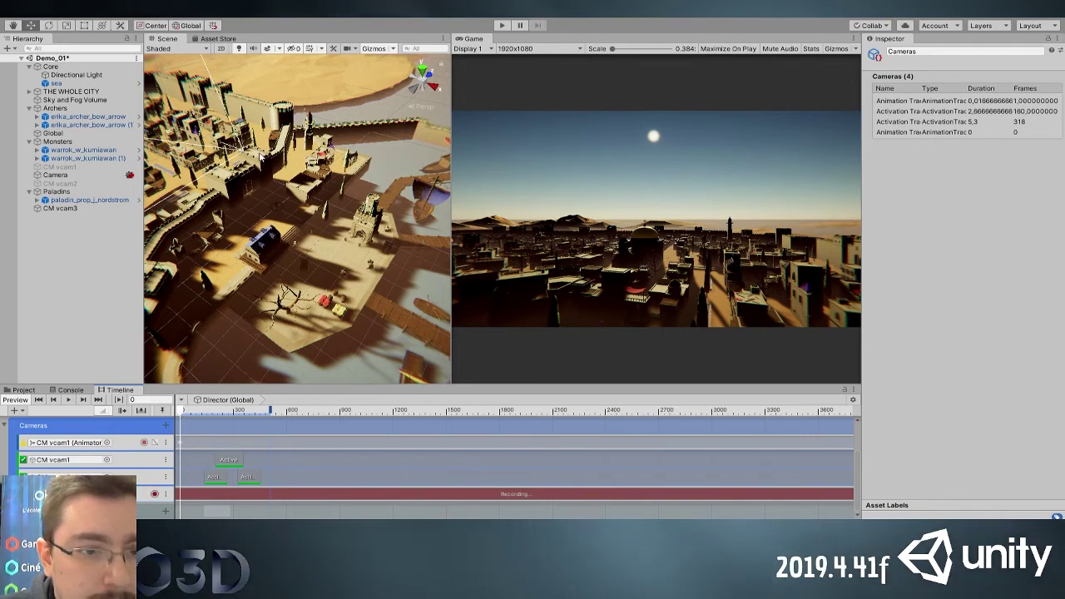
{"action": "left_click", "coordinate": [60, 208]}
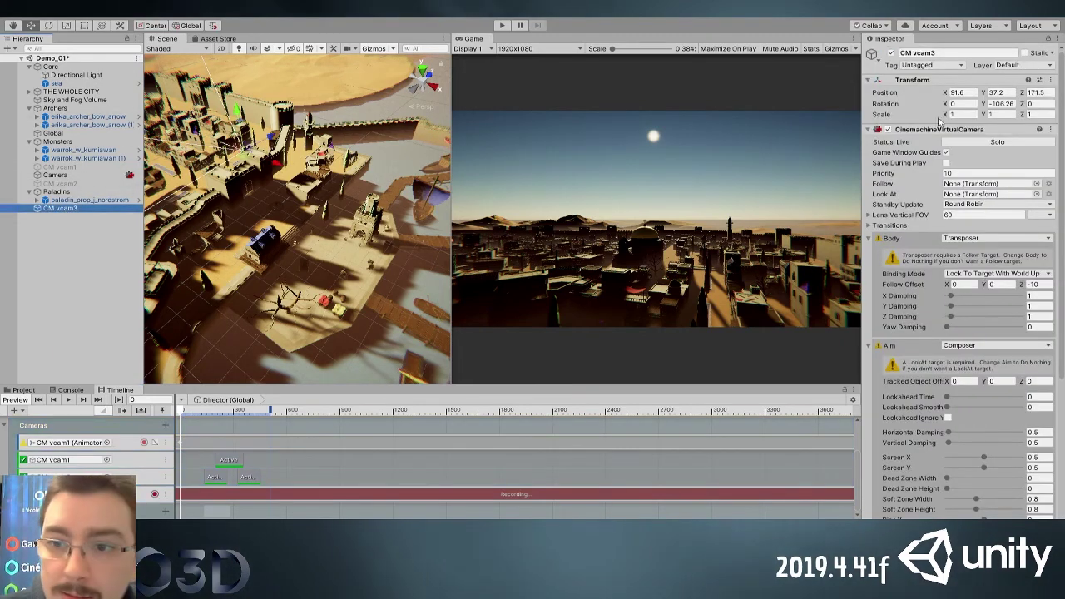
{"action": "left_click", "coordinate": [921, 95]}
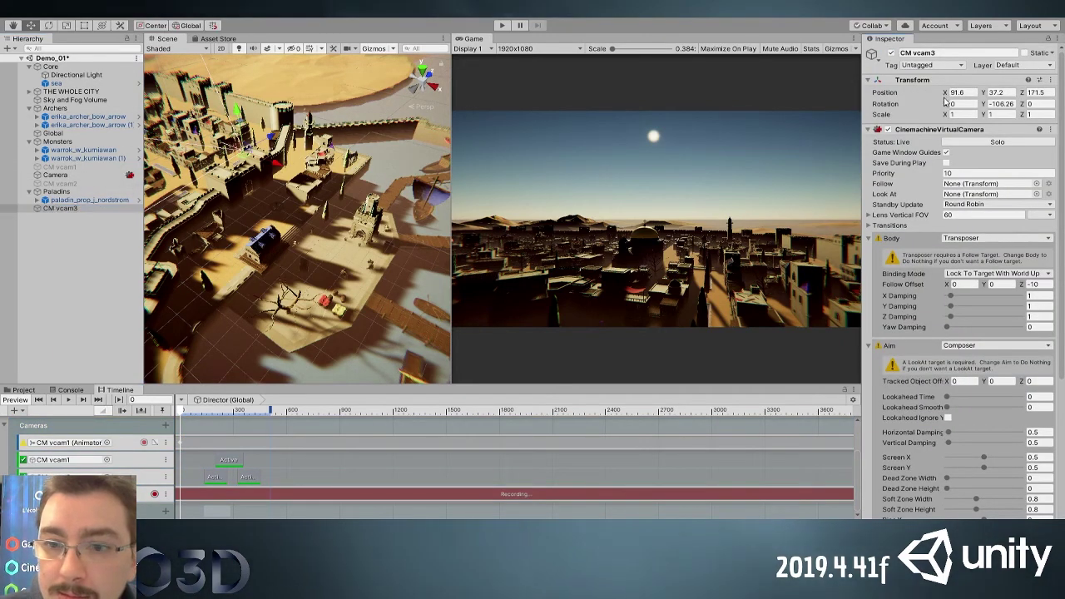
{"action": "left_click", "coordinate": [945, 101]}
Record CM vcam3 lowered to the archers' rampart at frame 56, at X 88.4, Y 20.9, Z 167.9
{"action": "left_click", "coordinate": [191, 421]}
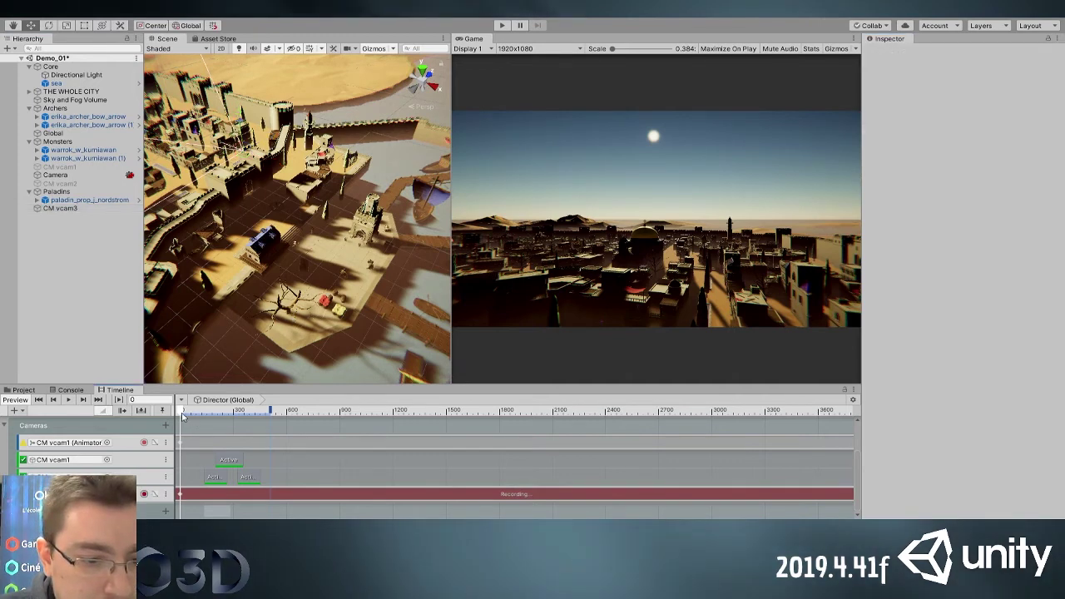
{"action": "left_click_drag", "start_coordinate": [310, 162], "coordinate": [181, 116], "text": "alt"}
{"action": "left_click", "coordinate": [63, 208]}
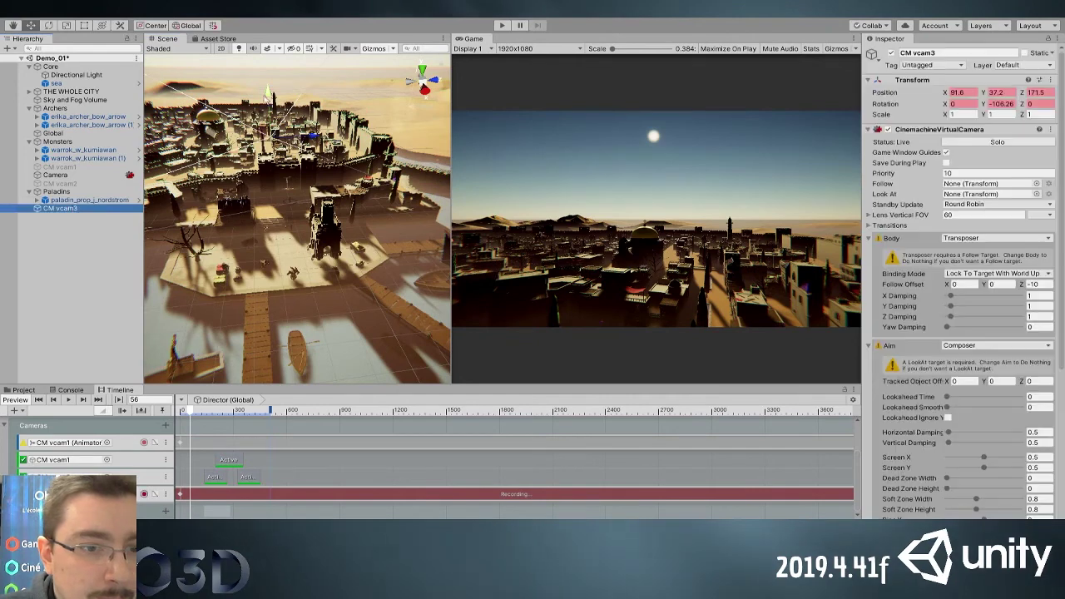
{"action": "left_click_drag", "start_coordinate": [272, 131], "coordinate": [273, 183]}
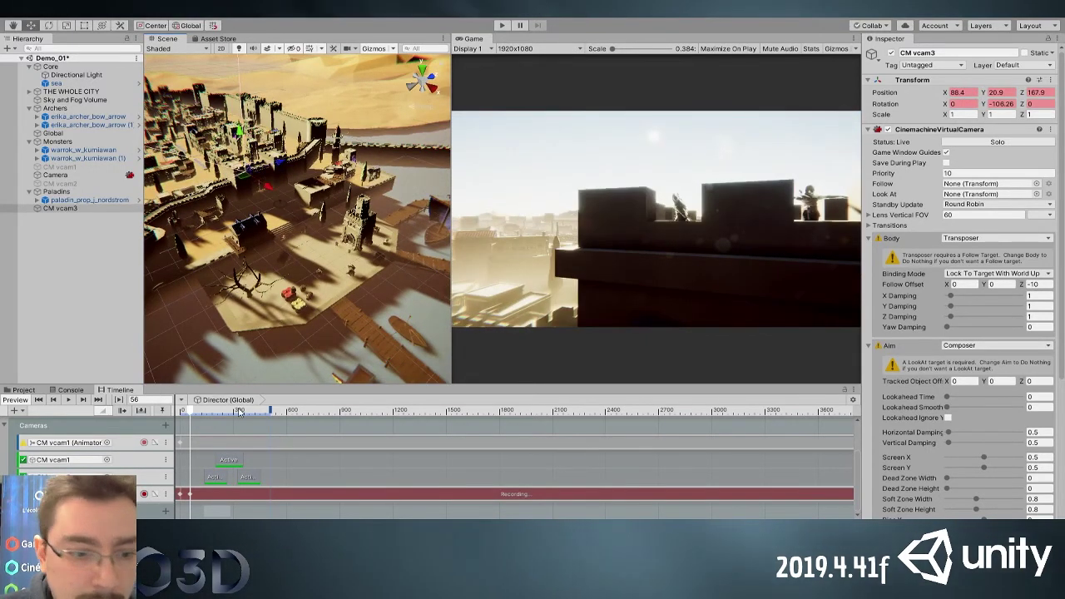
Check the camera move, then record CM vcam3 at X 85.7, Y 21.9, Z 167.9 at frame 106
{"action": "left_click_drag", "start_coordinate": [192, 414], "coordinate": [178, 402]}
{"action": "left_click", "coordinate": [73, 400]}
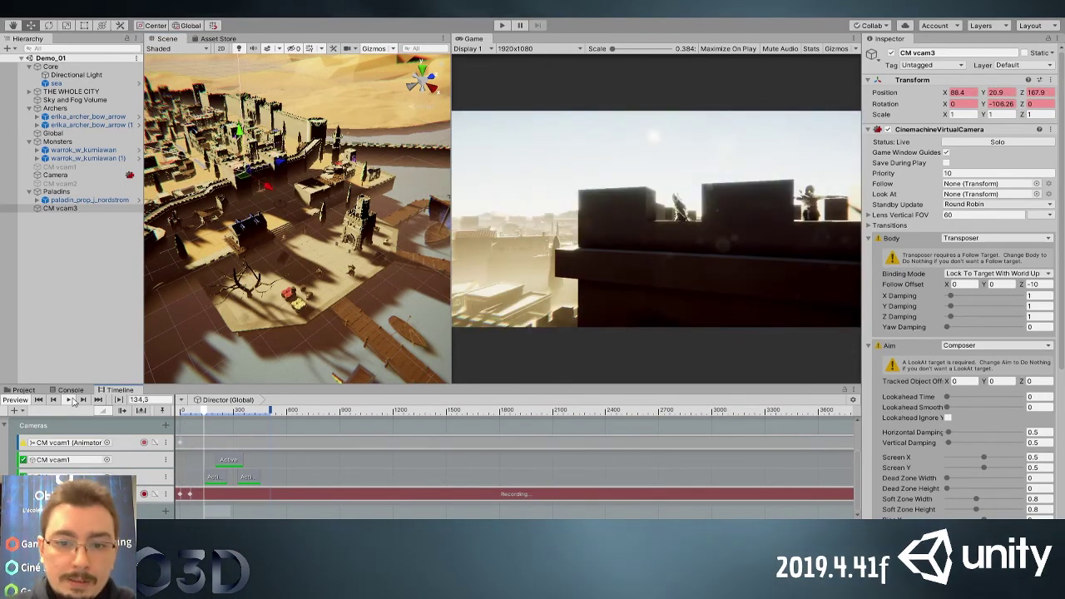
{"action": "left_click", "coordinate": [210, 413]}
{"action": "mouse_move", "coordinate": [209, 414]}
{"action": "left_mouse_down"}
{"action": "mouse_move", "coordinate": [166, 416]}
{"action": "mouse_move", "coordinate": [199, 419]}
{"action": "left_mouse_up"}
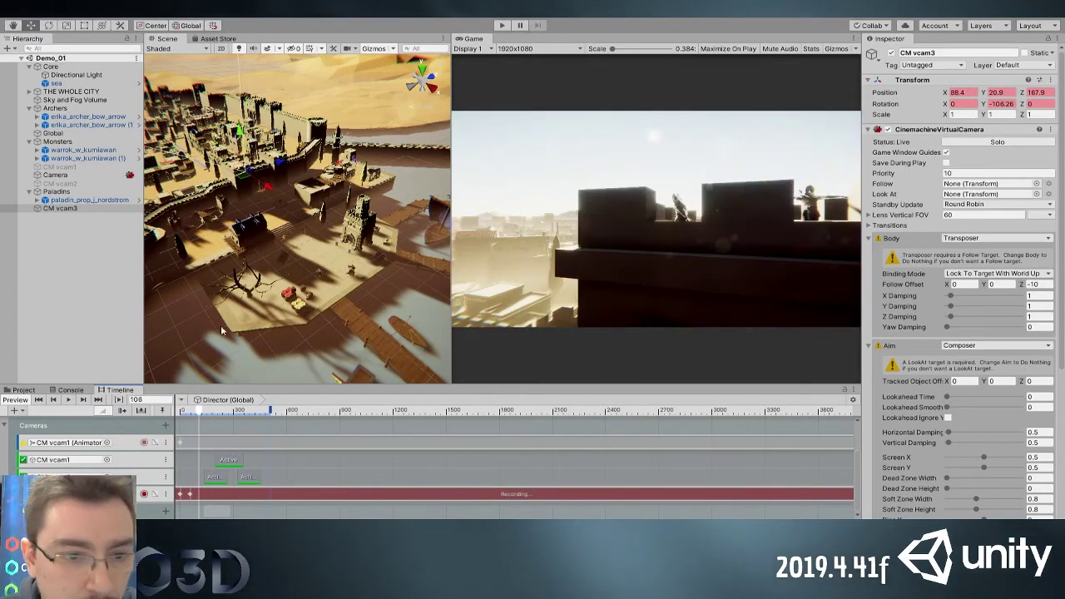
{"action": "left_click_drag", "start_coordinate": [263, 204], "coordinate": [266, 191]}
{"action": "left_click_drag", "start_coordinate": [251, 143], "coordinate": [239, 129]}
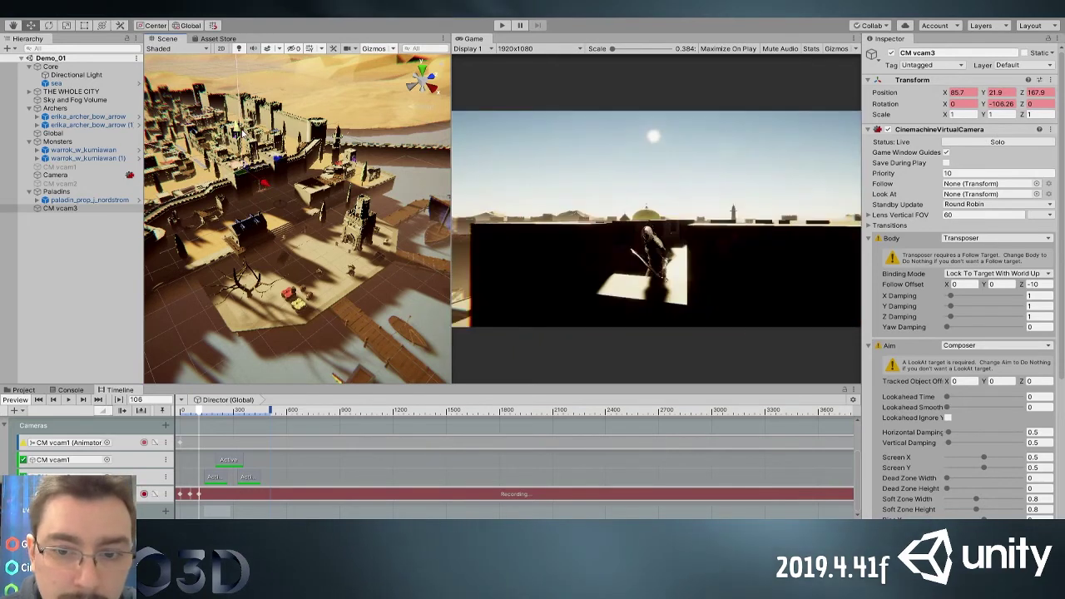
Stop recording and display the position curves of the CM vcam3 track to inspect its keys
{"action": "left_click_drag", "start_coordinate": [197, 411], "coordinate": [194, 411]}
{"action": "left_click", "coordinate": [190, 495]}
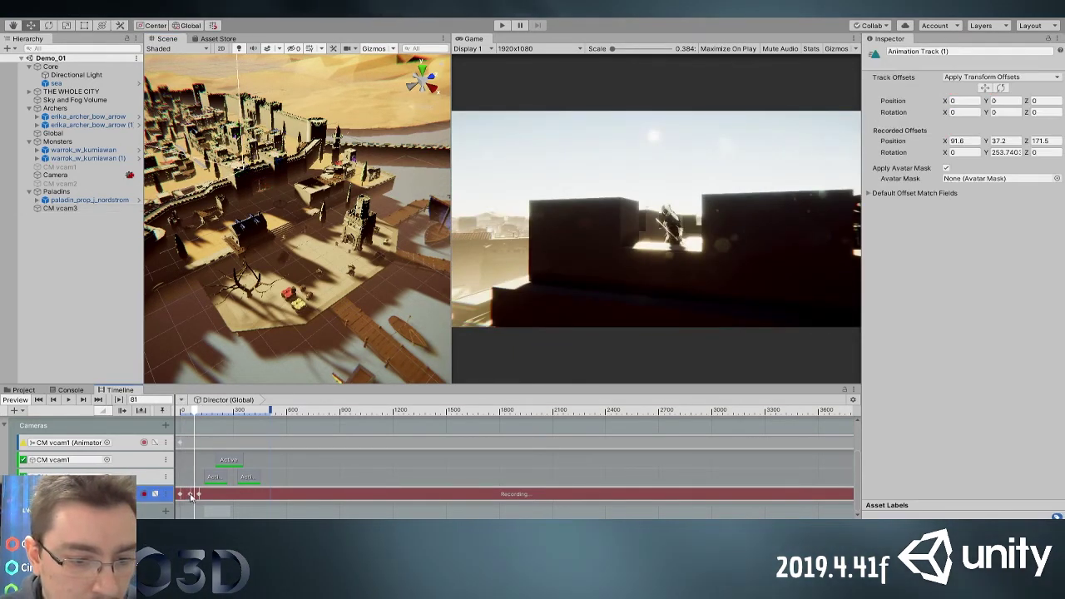
{"action": "left_click", "coordinate": [155, 494]}
{"action": "scroll", "coordinate": [195, 509], "scroll_direction": "down", "scroll_amount": 1}
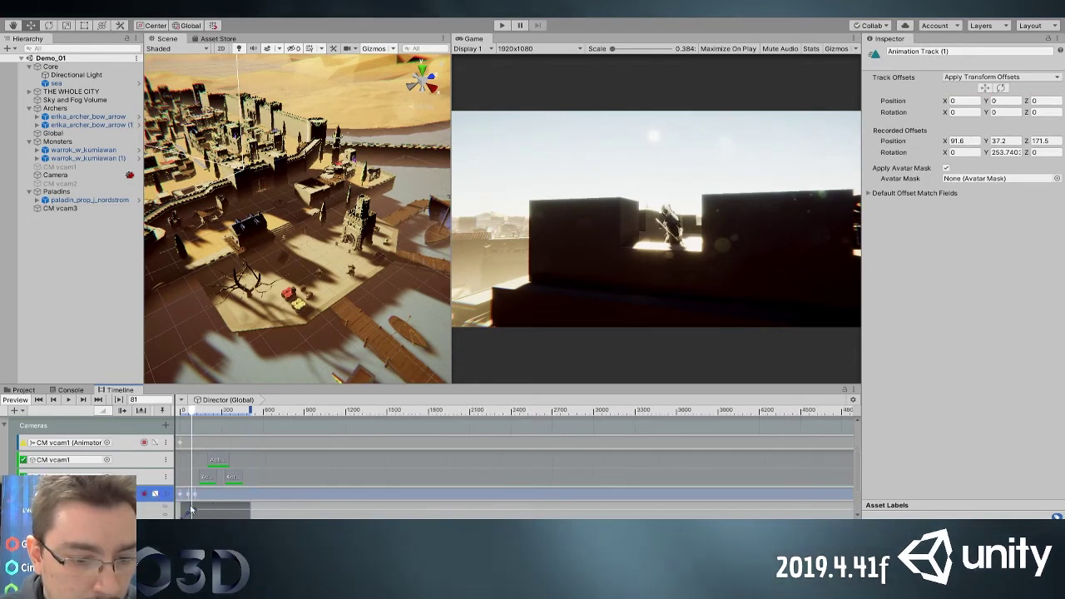
{"action": "left_click_drag", "start_coordinate": [186, 515], "coordinate": [188, 515]}
{"action": "scroll", "coordinate": [208, 504], "scroll_direction": "down", "scroll_amount": 2}
{"action": "scroll", "coordinate": [280, 445], "scroll_direction": "down", "scroll_amount": 3}
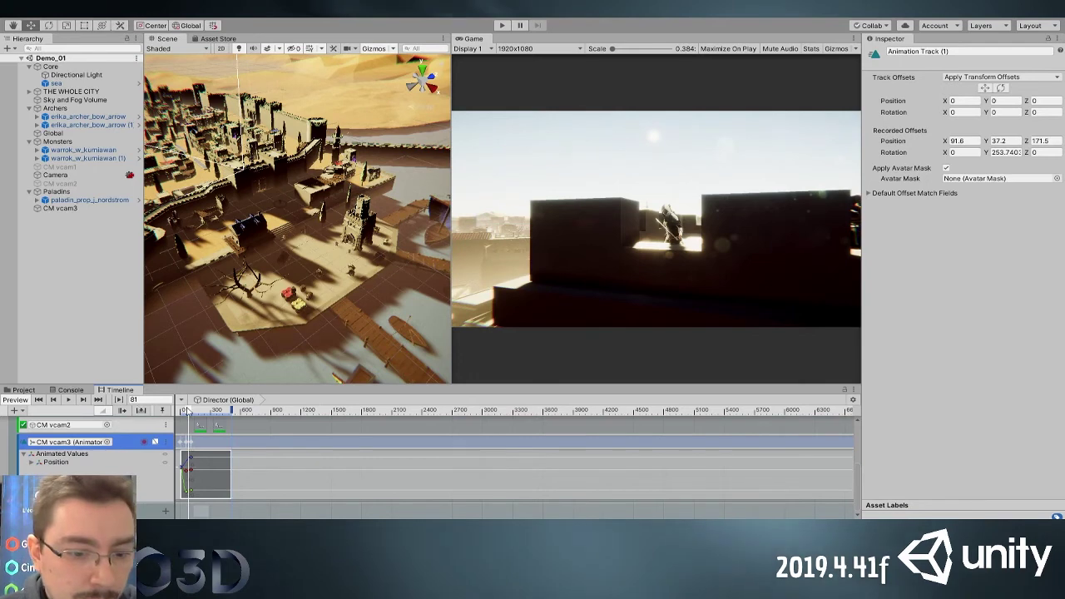
Play the camera descent from the start and scrub through its keys to check the motion
{"action": "left_click_drag", "start_coordinate": [187, 409], "coordinate": [156, 418]}
{"action": "key", "text": "space"}
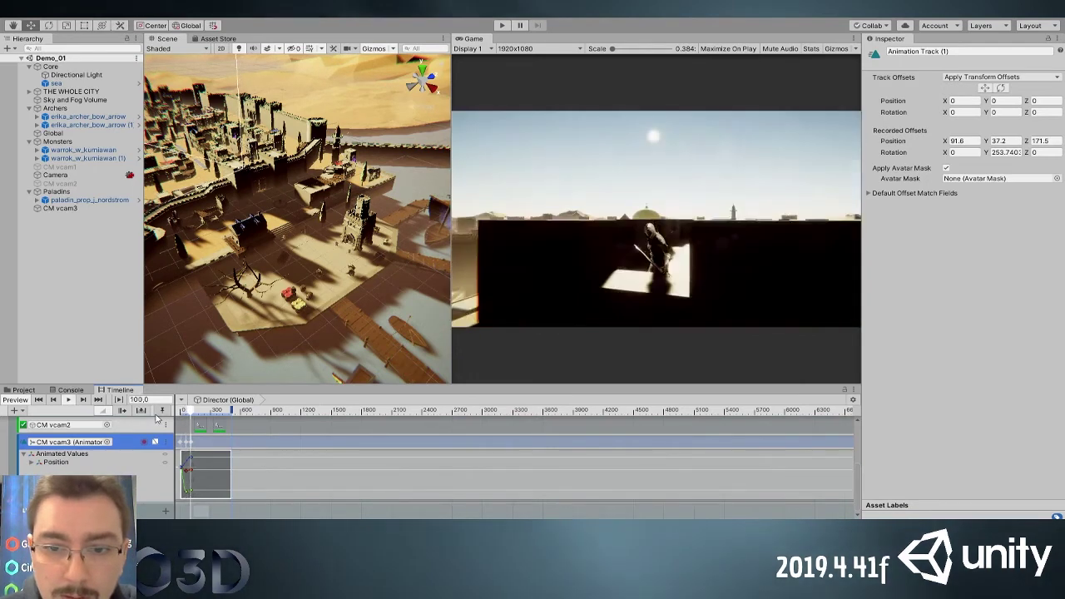
{"action": "left_click_drag", "start_coordinate": [193, 411], "coordinate": [185, 431]}
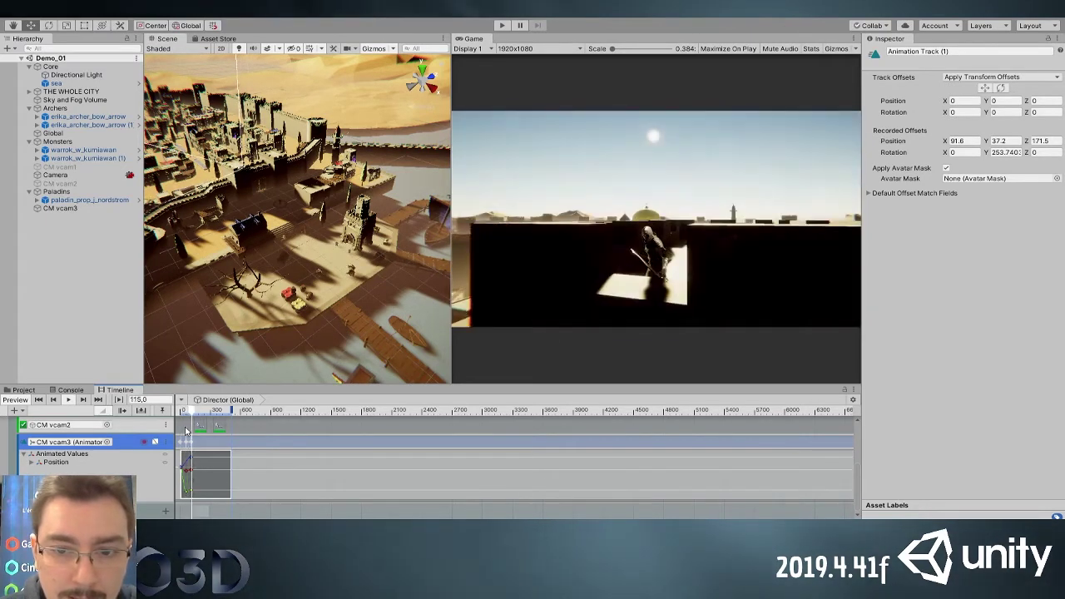
{"action": "scroll", "coordinate": [218, 486], "scroll_direction": "up", "scroll_amount": 3}
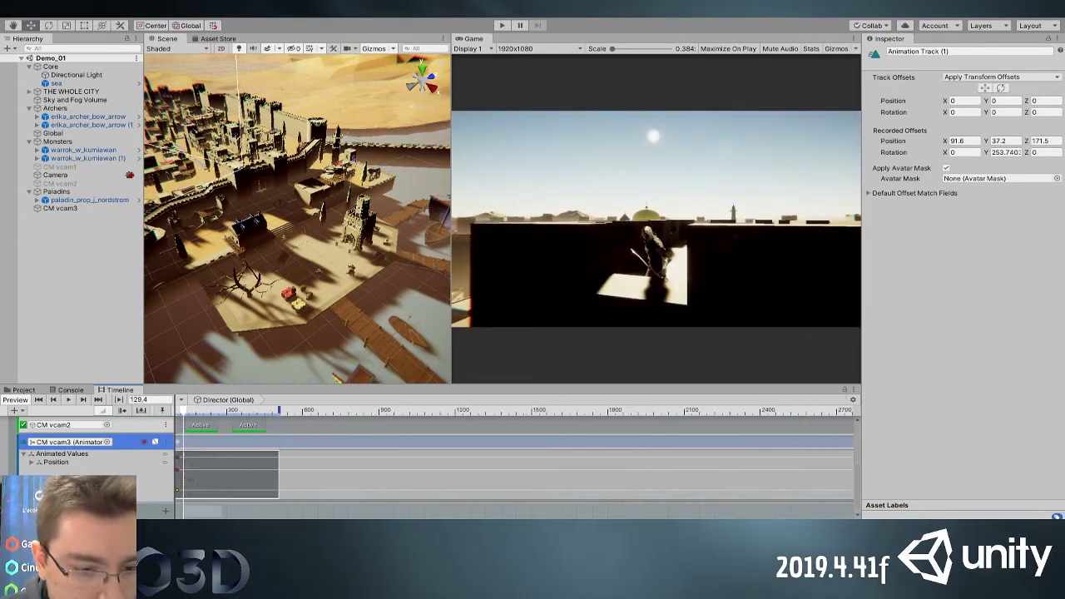
{"action": "left_click_drag", "start_coordinate": [211, 425], "coordinate": [199, 422]}
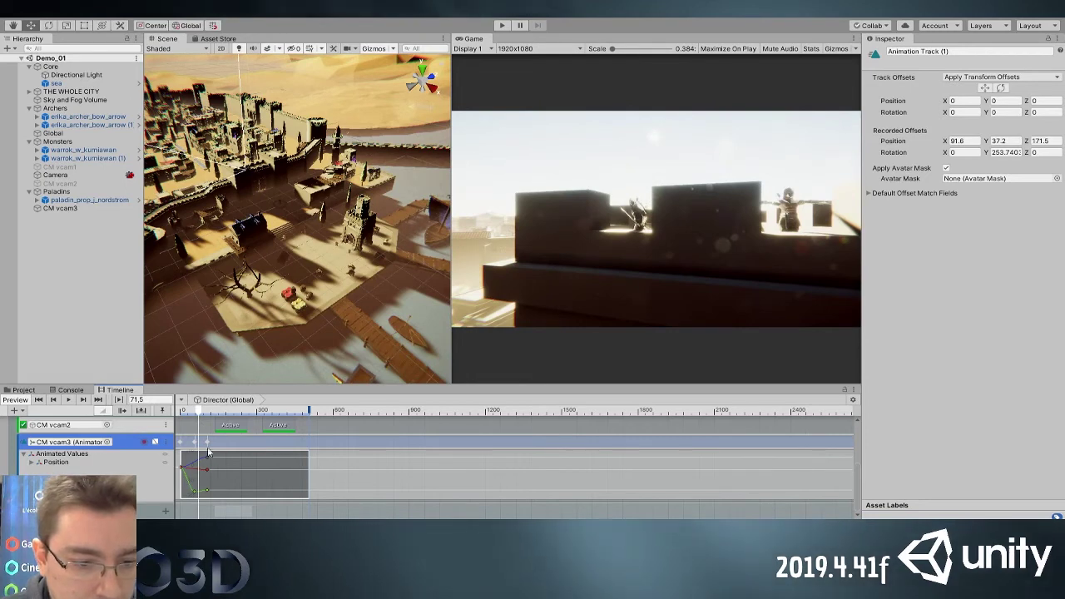
Convert the CM vcam3 recording into a clip and name both the track and the clip Intro
{"action": "left_click", "coordinate": [267, 446]}
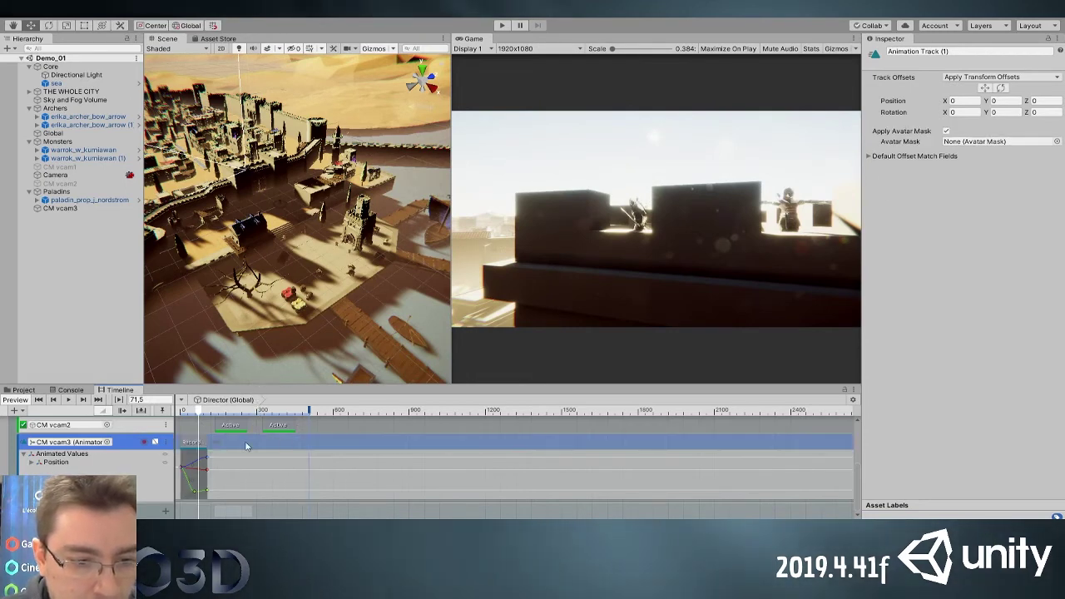
{"action": "left_click", "coordinate": [942, 50]}
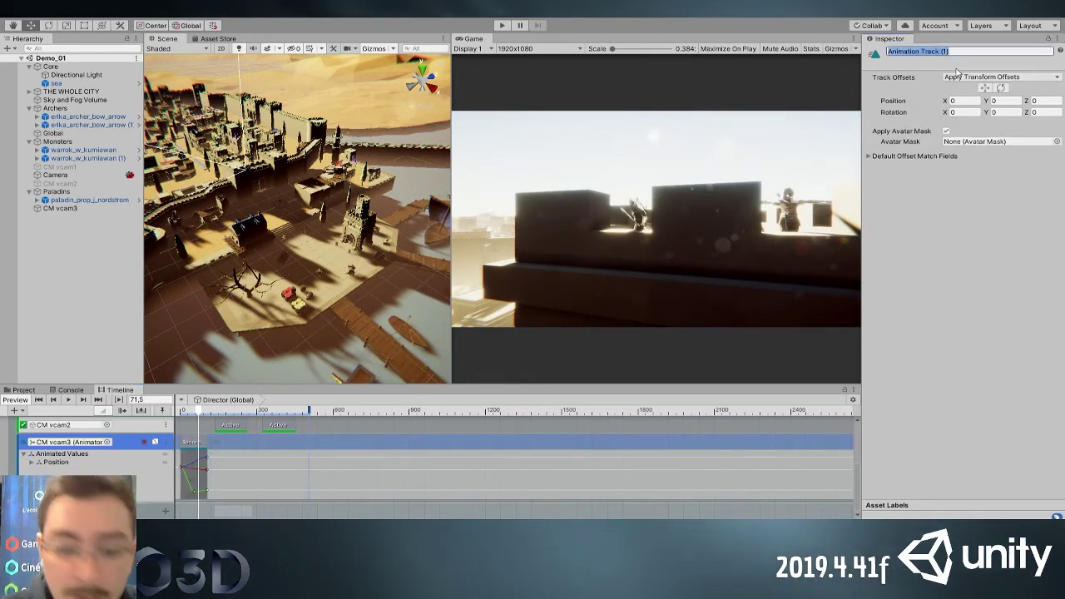
{"action": "key", "text": "BackSpace"}
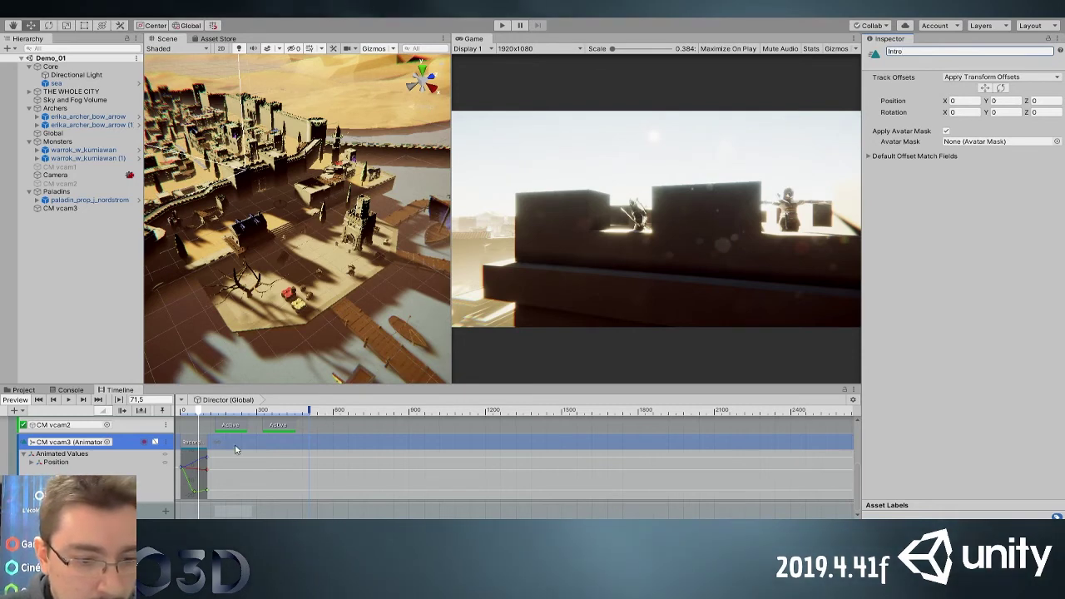
{"action": "left_click", "coordinate": [199, 446]}
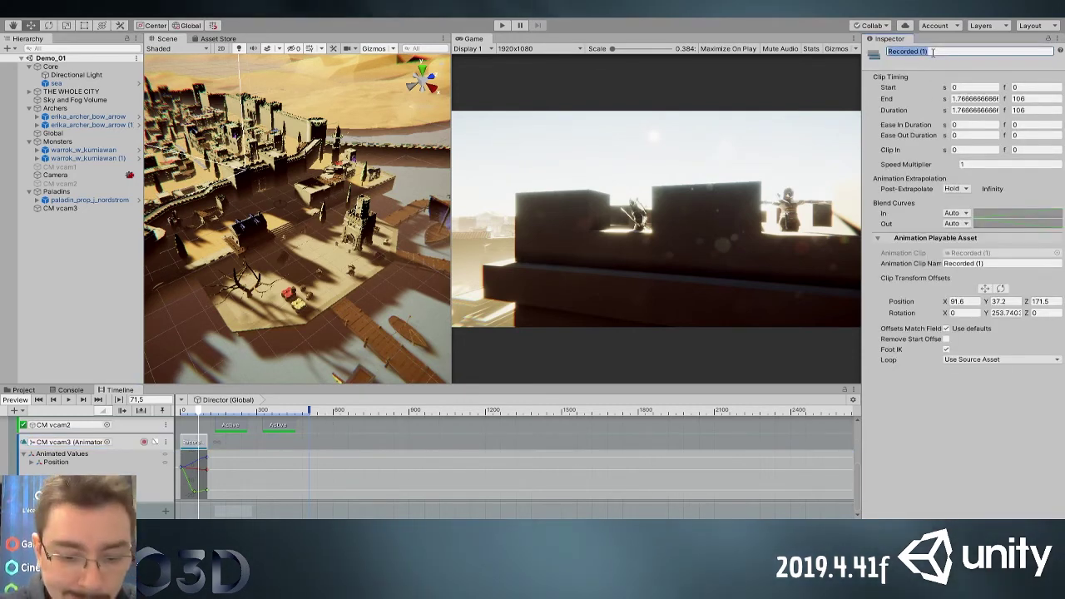
{"action": "left_click", "coordinate": [948, 263]}
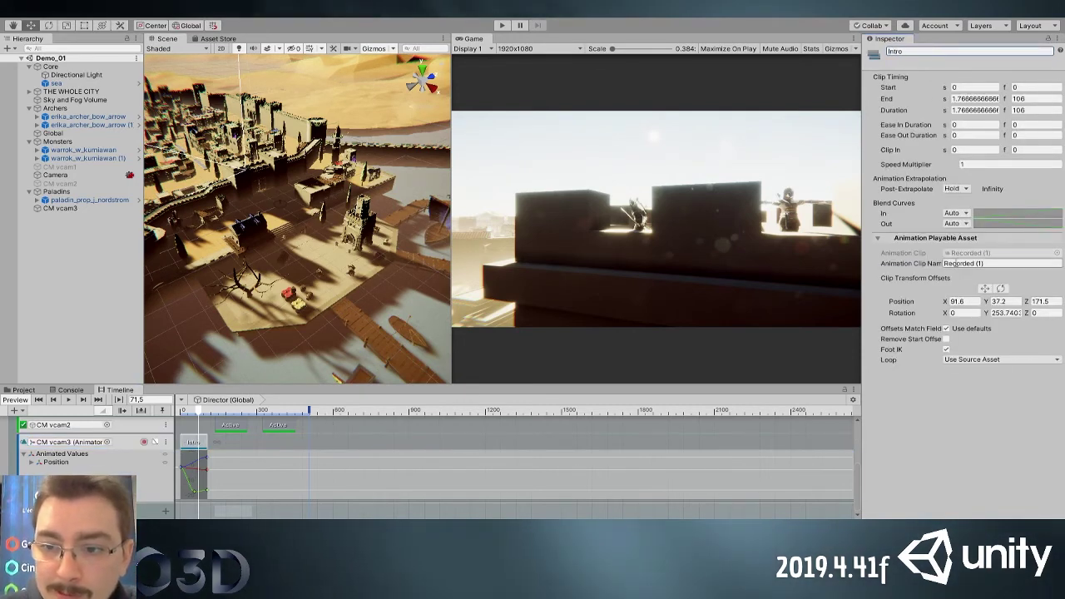
Play back the Intro clip from the start of the timeline
{"action": "left_click", "coordinate": [180, 412]}
{"action": "key", "text": "space"}
{"action": "key", "text": "space"}
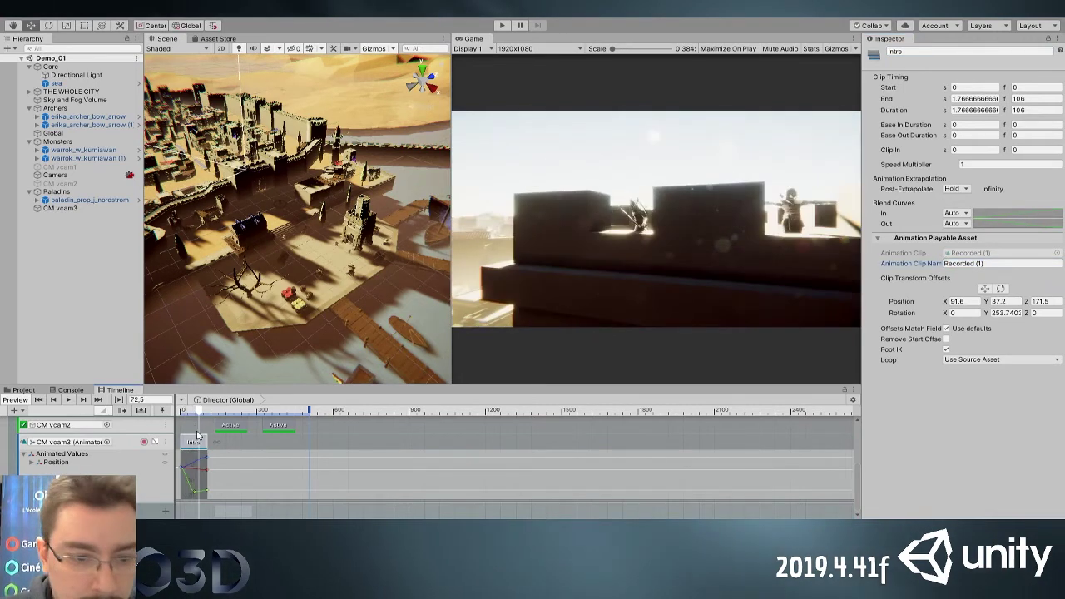
Record CM vcam3 slightly lower at frame 106, at Y 21.3, in a new clip following Intro
{"action": "left_click_drag", "start_coordinate": [198, 414], "coordinate": [207, 415]}
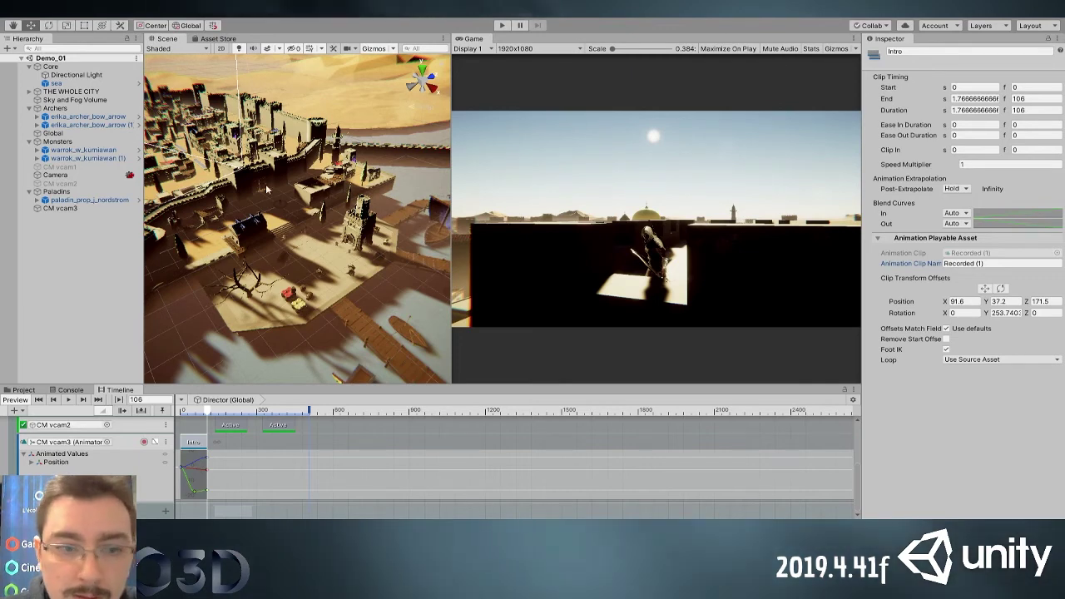
{"action": "left_click", "coordinate": [92, 207]}
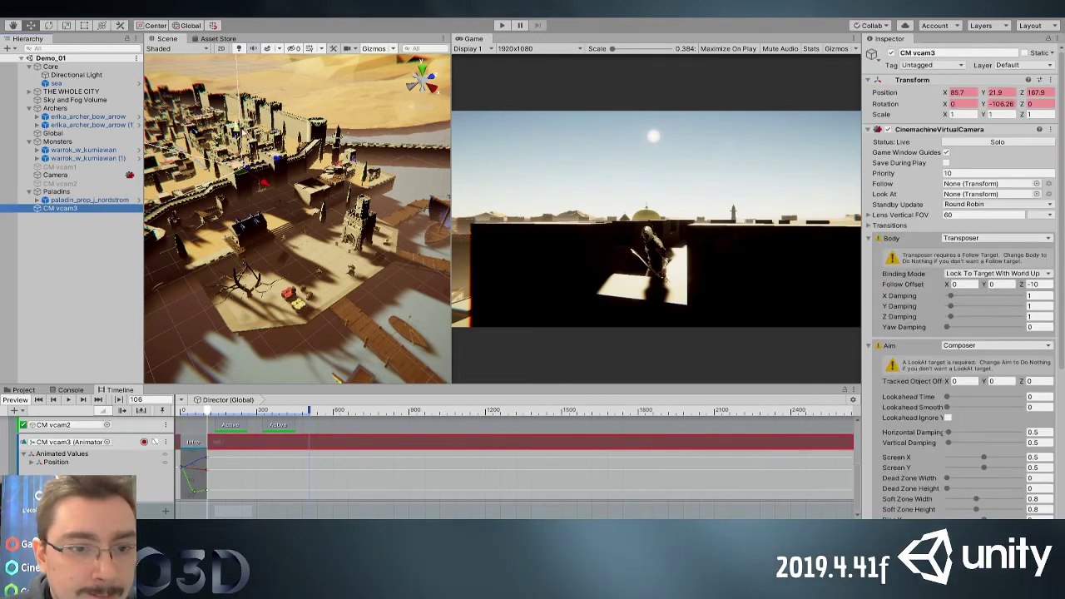
{"action": "left_click_drag", "start_coordinate": [239, 132], "coordinate": [239, 130]}
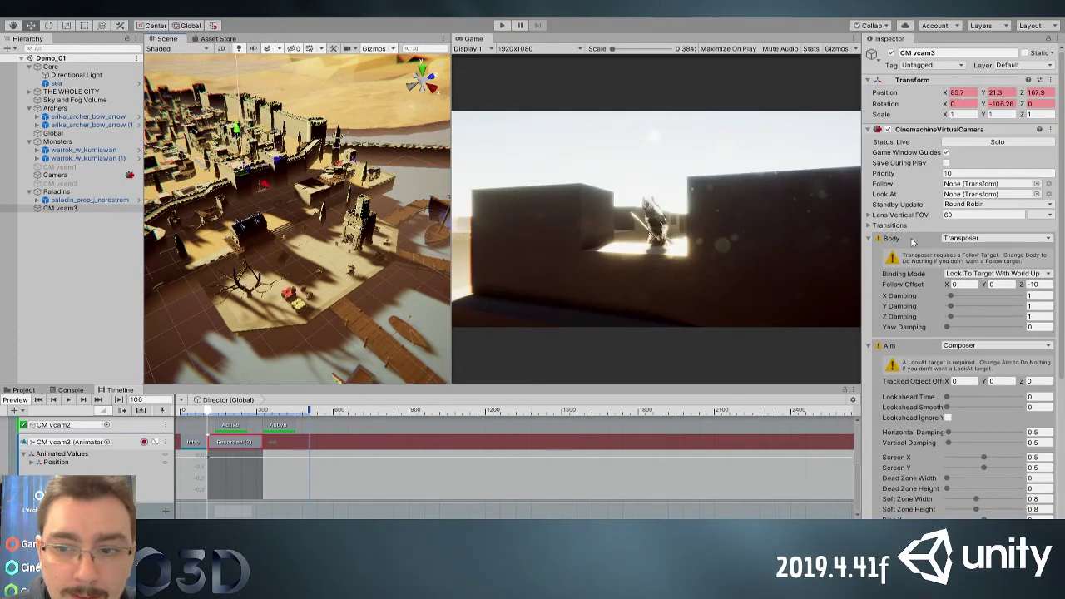
Play the opening shot from frame 0 and undo the latest camera changes
{"action": "left_click_drag", "start_coordinate": [207, 410], "coordinate": [180, 410]}
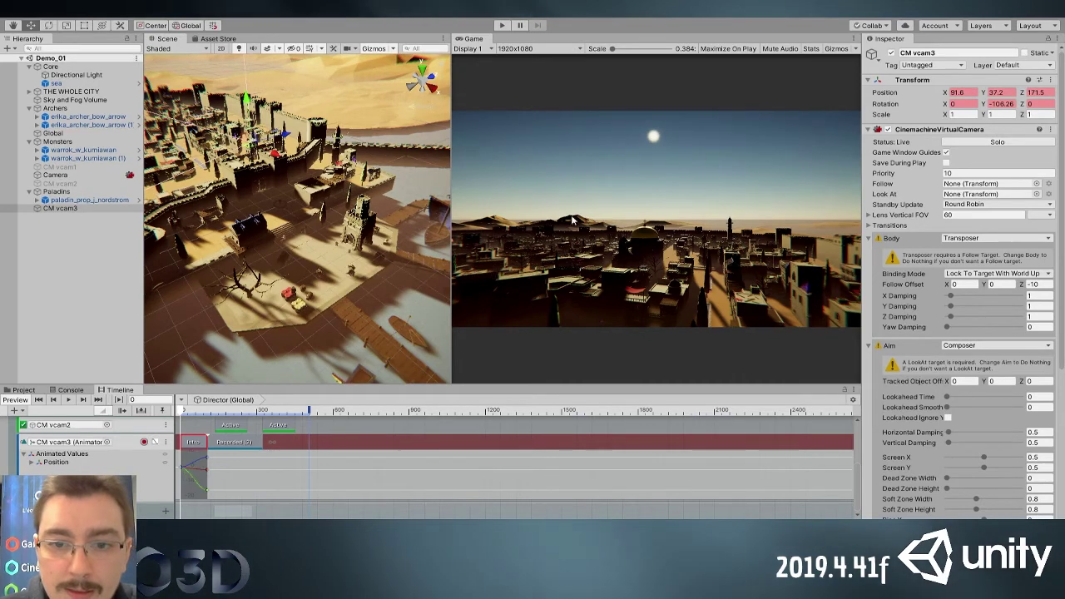
{"action": "key", "text": "space"}
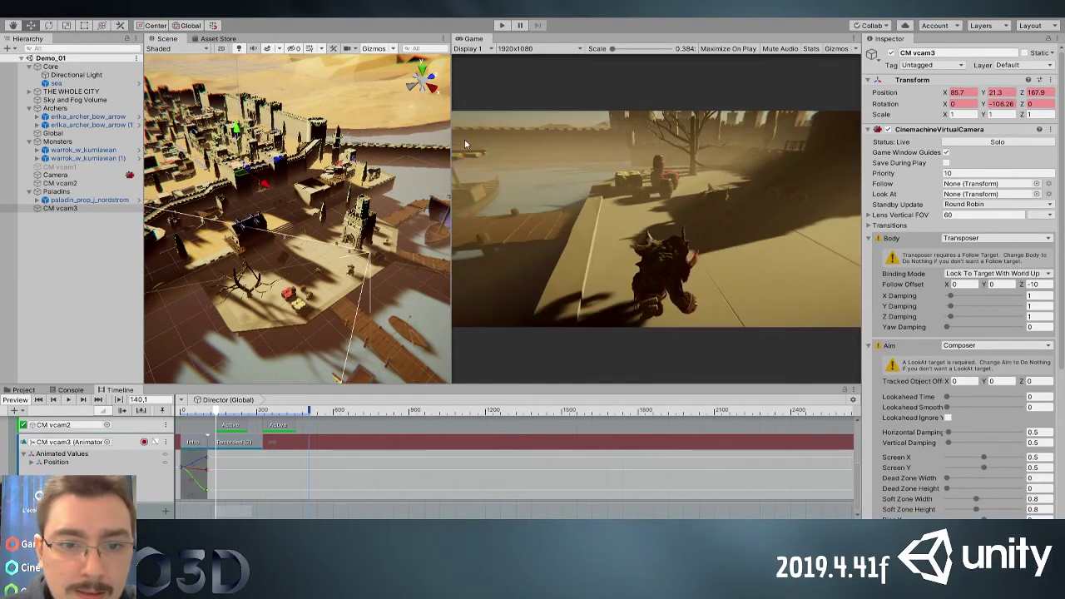
{"action": "key", "text": "ctrl+z"}
{"action": "key", "text": "ctrl+z"}
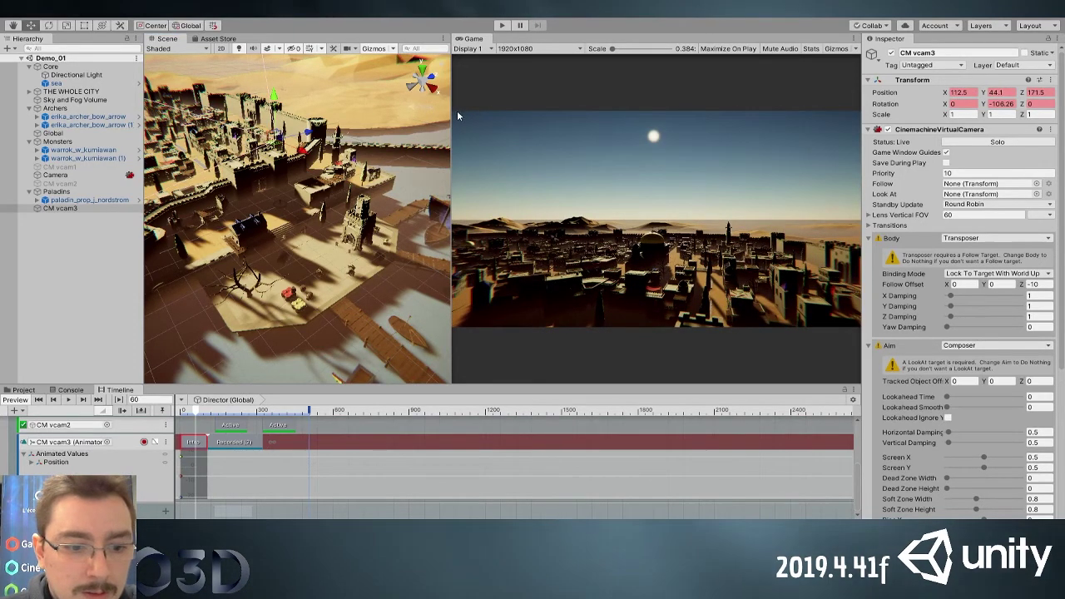
Record CM vcam3 behind the monsters at frame 61, at X 173.7, Y 4.2, Z 171.5 with Y rotation -91.469, and stop recording
{"action": "left_click_drag", "start_coordinate": [274, 98], "coordinate": [279, 191]}
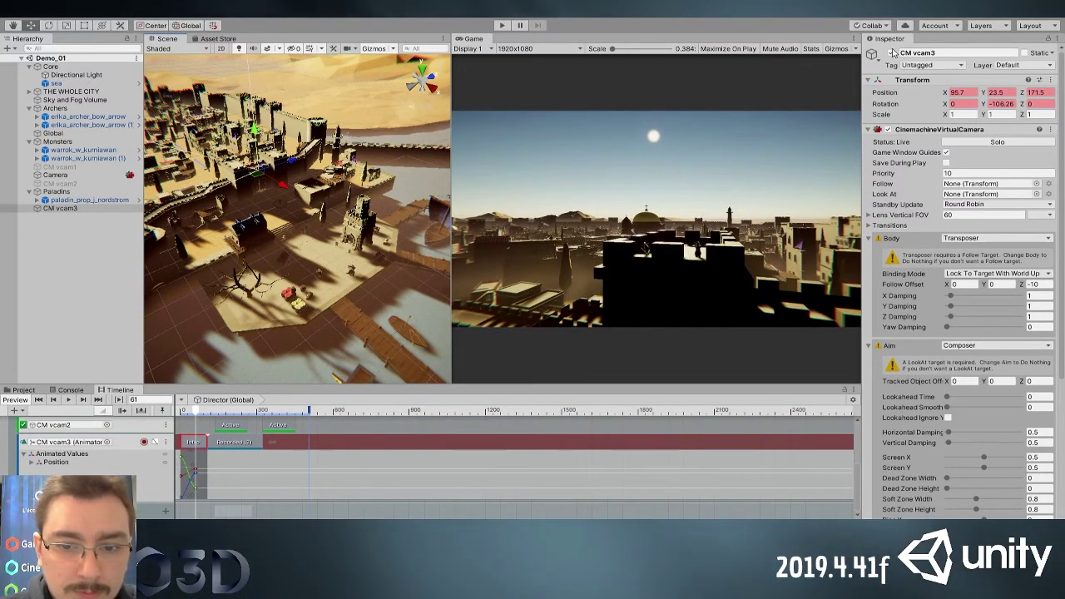
{"action": "left_click_drag", "start_coordinate": [282, 184], "coordinate": [411, 278]}
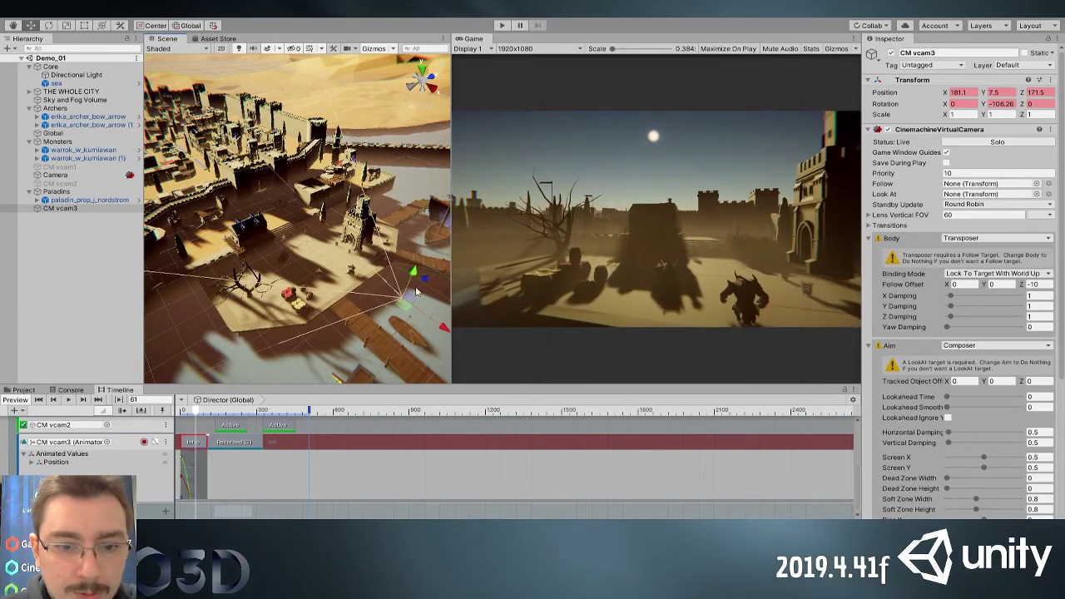
{"action": "left_click_drag", "start_coordinate": [441, 330], "coordinate": [347, 326]}
{"action": "key", "text": "e"}
{"action": "key", "text": "w"}
{"action": "left_click_drag", "start_coordinate": [391, 259], "coordinate": [392, 265]}
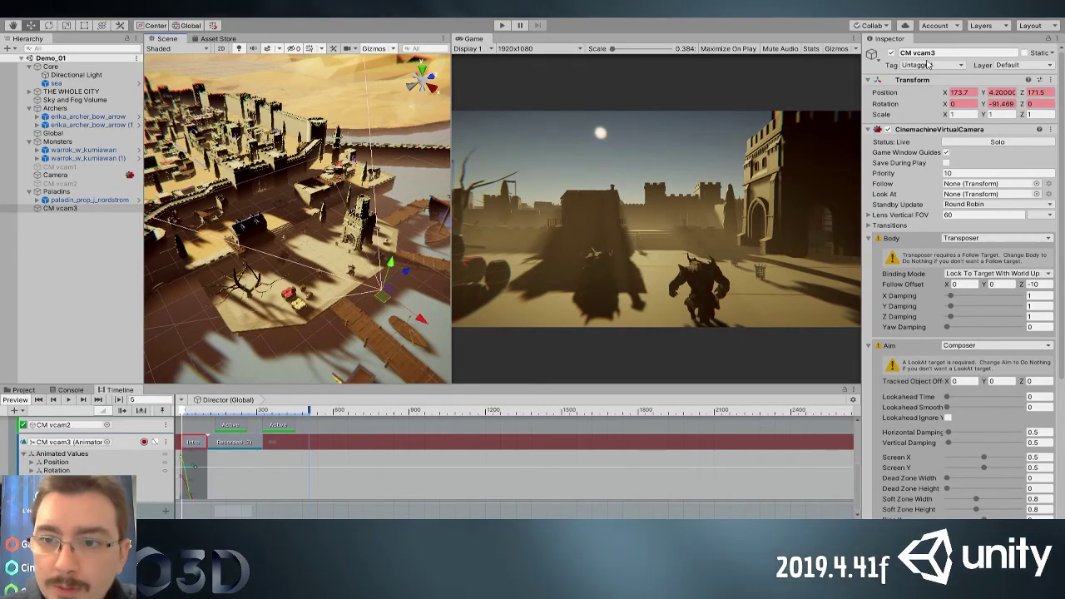
{"action": "key", "text": "space"}
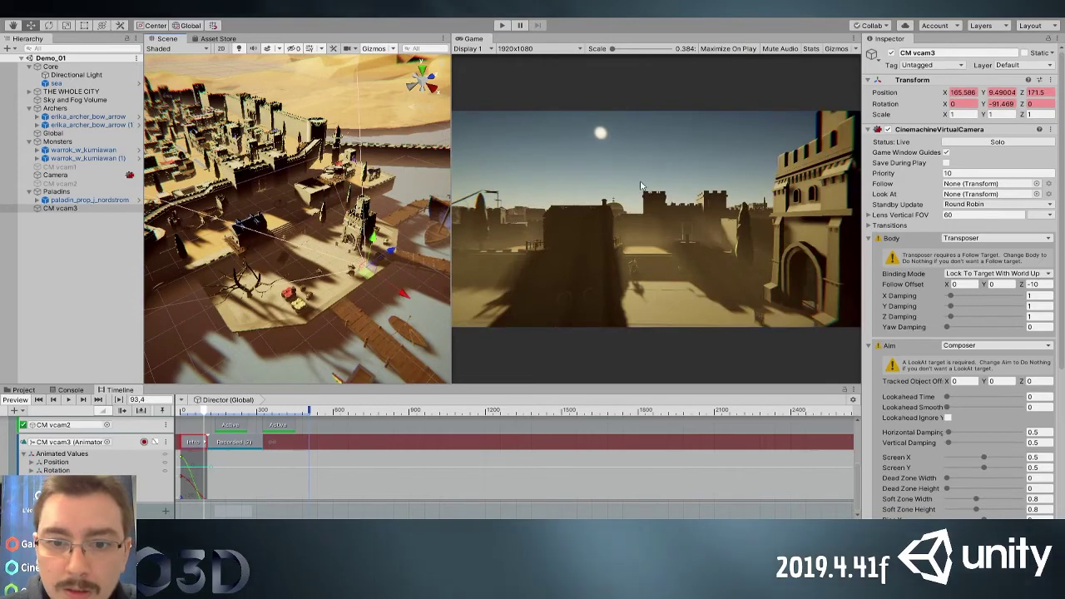
{"action": "left_click", "coordinate": [144, 441]}
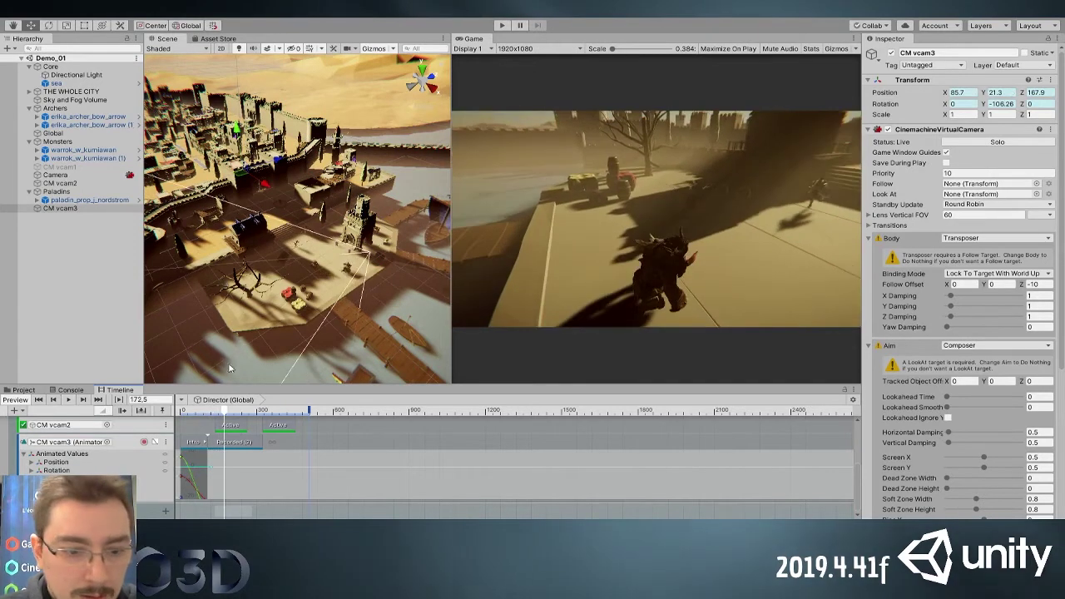
Delete the recorded clip that follows Intro on the CM vcam3 animation track
{"action": "left_click", "coordinate": [229, 424]}
{"action": "left_click_drag", "start_coordinate": [224, 411], "coordinate": [202, 410]}
{"action": "left_click", "coordinate": [209, 425]}
{"action": "left_click", "coordinate": [231, 441]}
{"action": "key", "text": "Delete"}
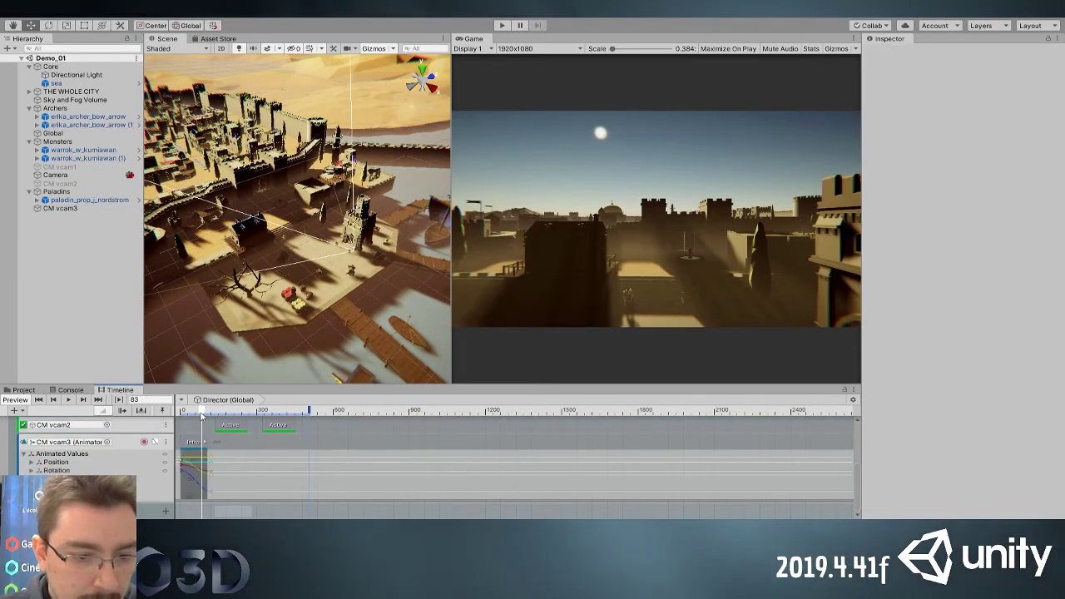
Play back the opening shot from the start with the Intro clip selected, and scrub back to frame 96
{"action": "left_click", "coordinate": [182, 410]}
{"action": "key", "text": "space"}
{"action": "left_click", "coordinate": [204, 441]}
{"action": "left_click", "coordinate": [202, 412]}
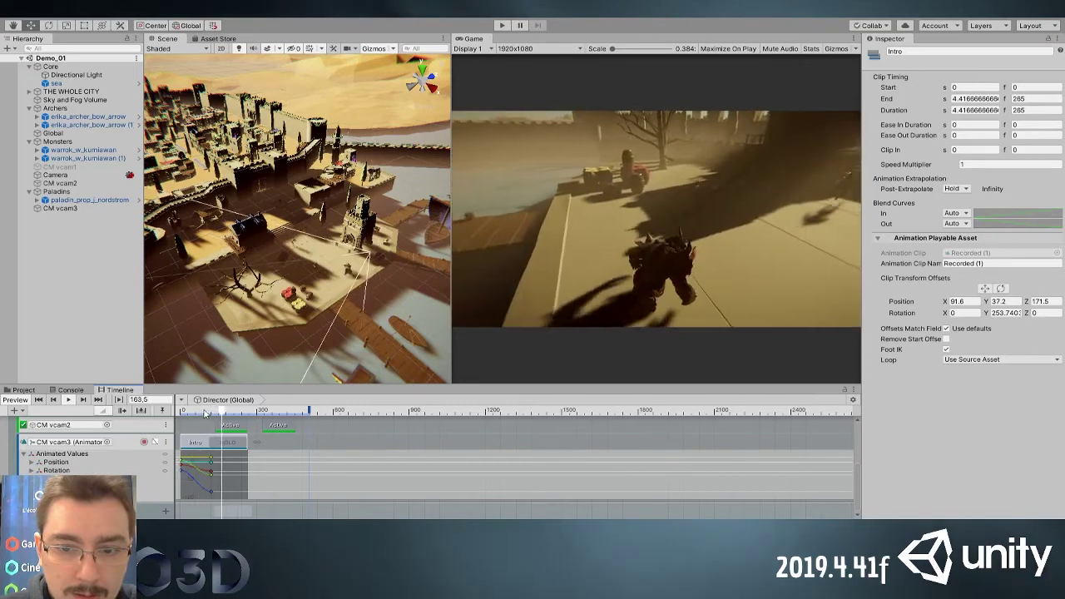
{"action": "left_click_drag", "start_coordinate": [236, 414], "coordinate": [206, 425]}
Move the three monster animation clips in the Monsters group earlier so they start at frame 96
{"action": "scroll", "coordinate": [205, 425], "scroll_direction": "down", "scroll_amount": 6}
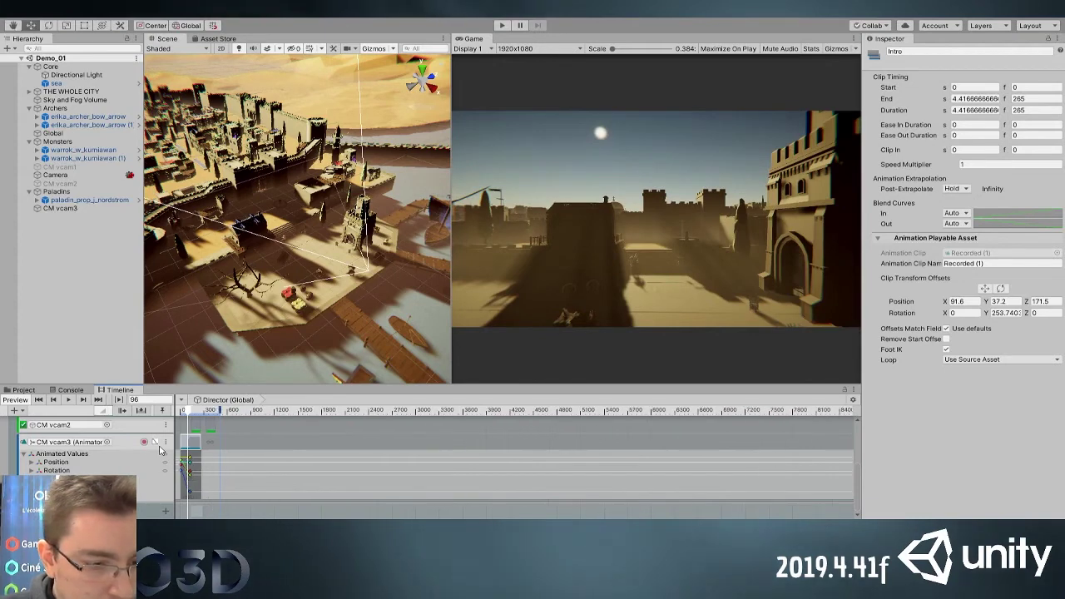
{"action": "left_click", "coordinate": [133, 445]}
{"action": "scroll", "coordinate": [92, 441], "scroll_direction": "up", "scroll_amount": 2}
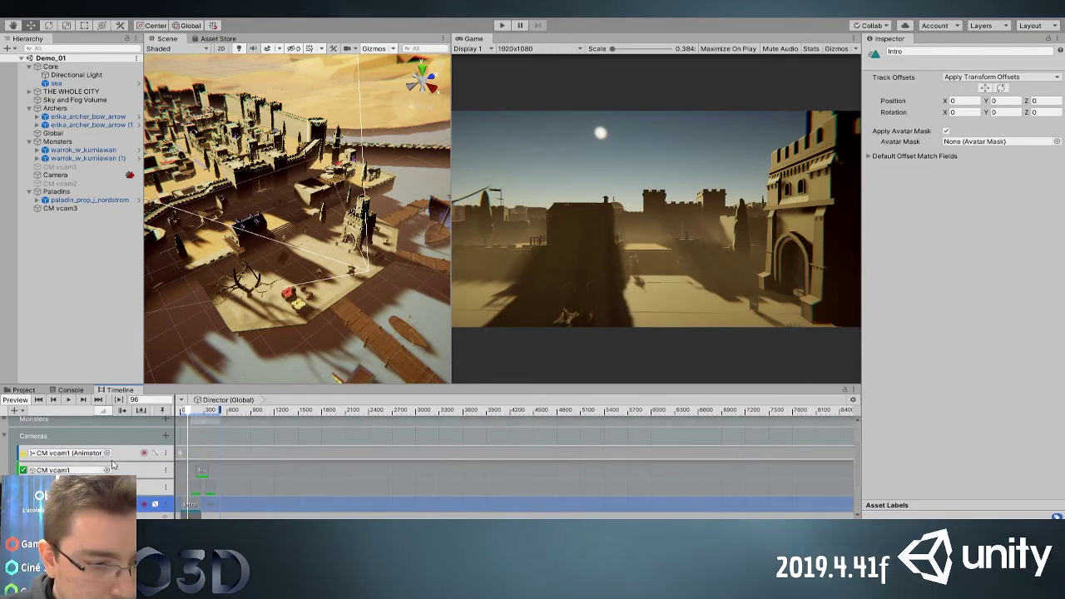
{"action": "scroll", "coordinate": [71, 460], "scroll_direction": "up", "scroll_amount": 2}
{"action": "left_click", "coordinate": [4, 463]}
{"action": "scroll", "coordinate": [83, 465], "scroll_direction": "down", "scroll_amount": 5}
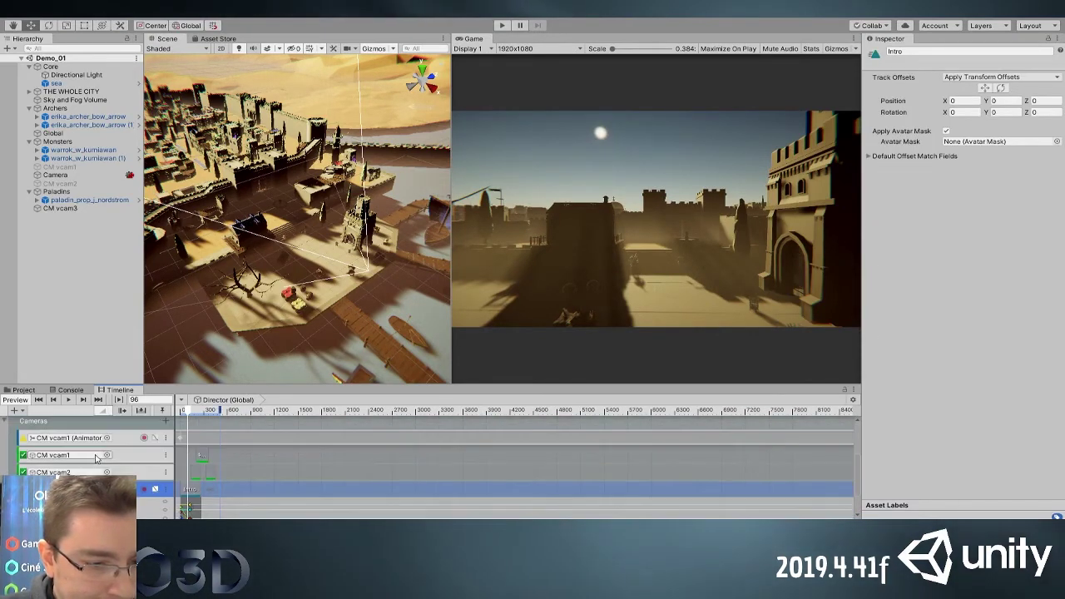
{"action": "scroll", "coordinate": [188, 470], "scroll_direction": "up", "scroll_amount": 3}
{"action": "scroll", "coordinate": [124, 449], "scroll_direction": "up", "scroll_amount": 5}
{"action": "scroll", "coordinate": [205, 502], "scroll_direction": "up", "scroll_amount": 5, "text": "alt"}
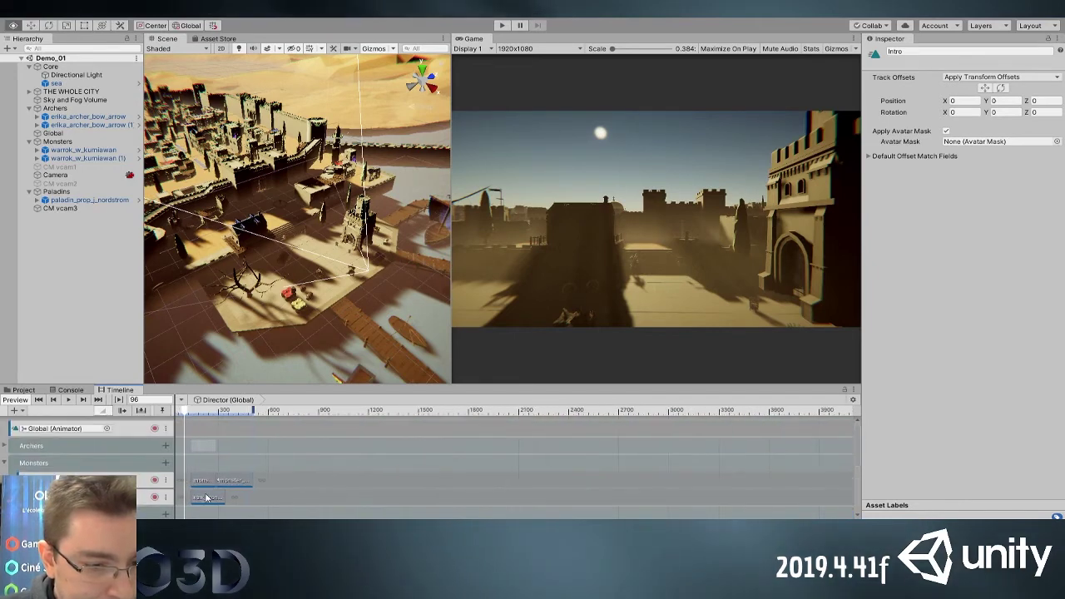
{"action": "left_click_drag", "start_coordinate": [200, 411], "coordinate": [131, 414]}
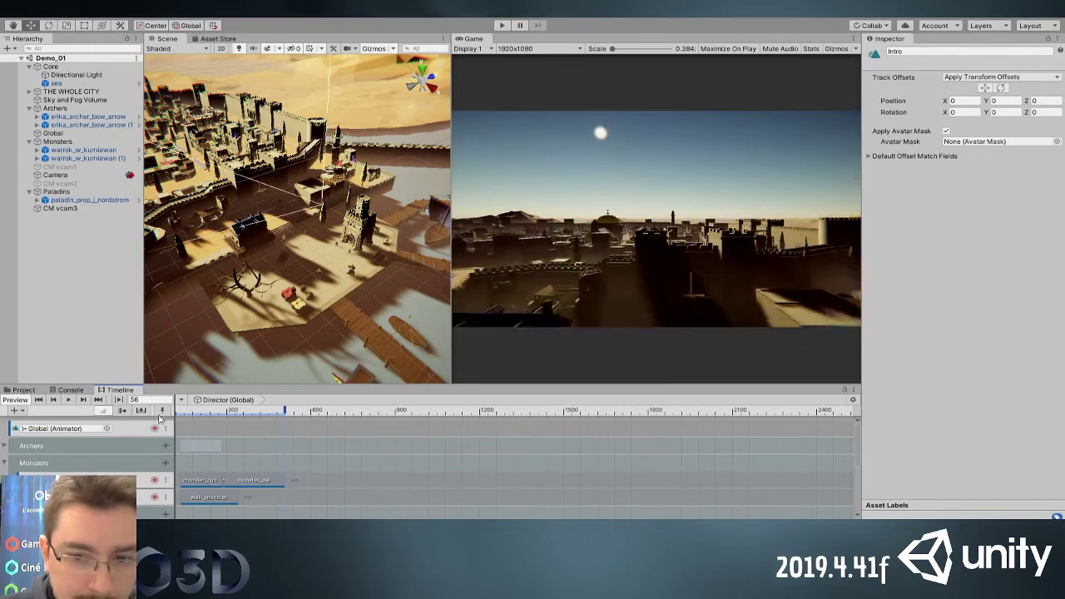
{"action": "left_click_drag", "start_coordinate": [259, 509], "coordinate": [192, 477]}
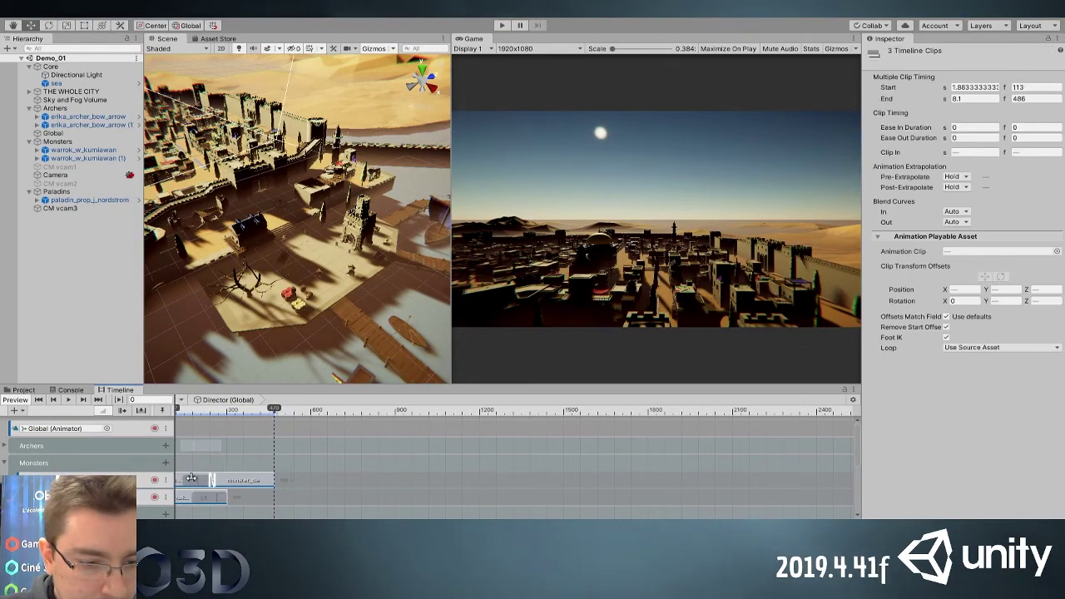
Play back the sequence from frame 0 to review the timing of the monsters' run
{"action": "left_click_drag", "start_coordinate": [196, 412], "coordinate": [125, 414]}
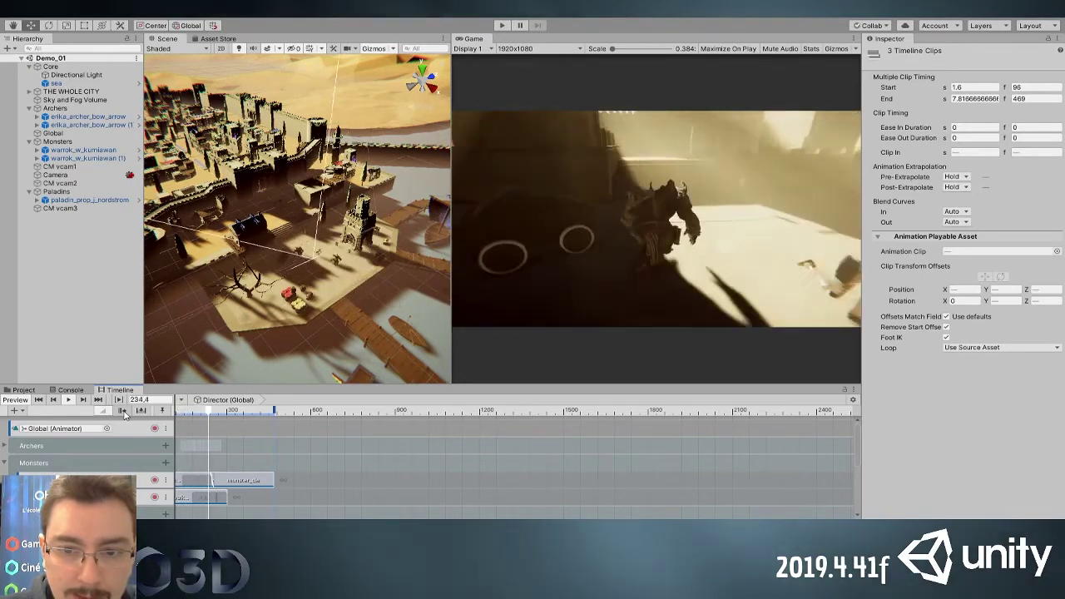
{"action": "key", "text": "space"}
{"action": "left_click_drag", "start_coordinate": [222, 414], "coordinate": [180, 416]}
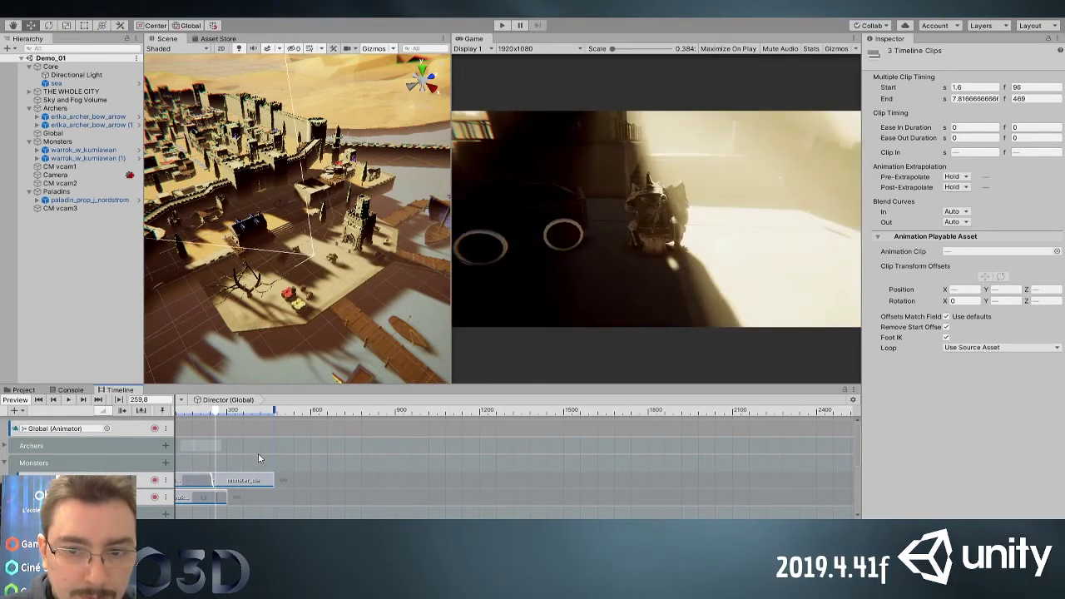
Move the monster_die clip later on its track so it starts at frame 492, separated from the running clip
{"action": "left_click", "coordinate": [260, 498]}
{"action": "left_click_drag", "start_coordinate": [255, 479], "coordinate": [302, 472]}
{"action": "left_click_drag", "start_coordinate": [213, 414], "coordinate": [215, 416]}
{"action": "scroll", "coordinate": [275, 489], "scroll_direction": "down", "scroll_amount": 8}
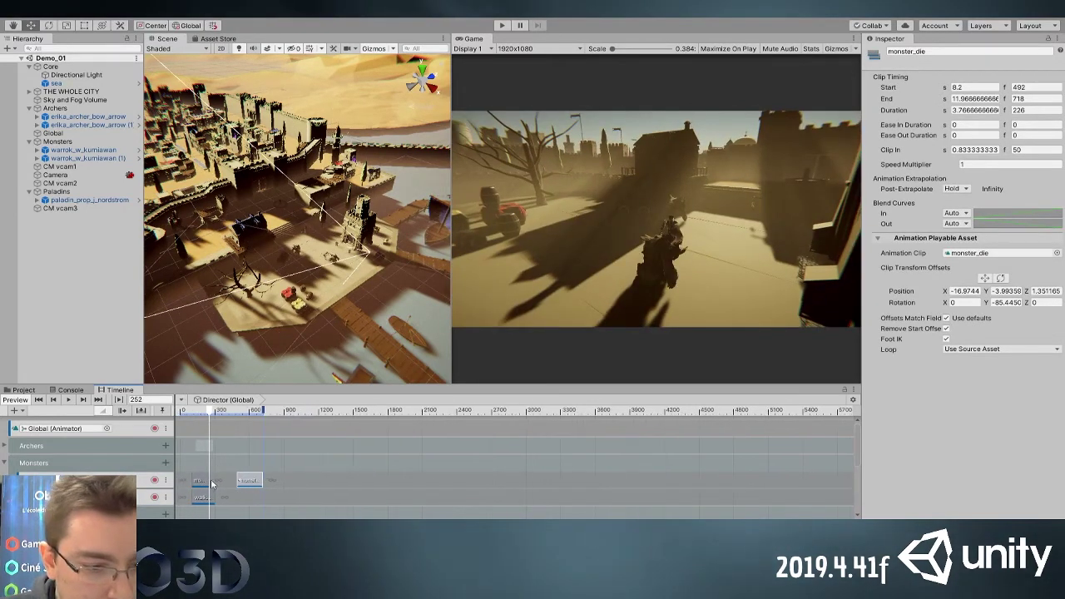
{"action": "scroll", "coordinate": [125, 487], "scroll_direction": "down", "scroll_amount": 8}
Create a new Cinemachine virtual camera named CM vcam4 in the scene
{"action": "left_click", "coordinate": [67, 282]}
{"action": "left_click_drag", "start_coordinate": [287, 185], "coordinate": [416, 173], "text": "alt"}
{"action": "left_click", "coordinate": [67, 208]}
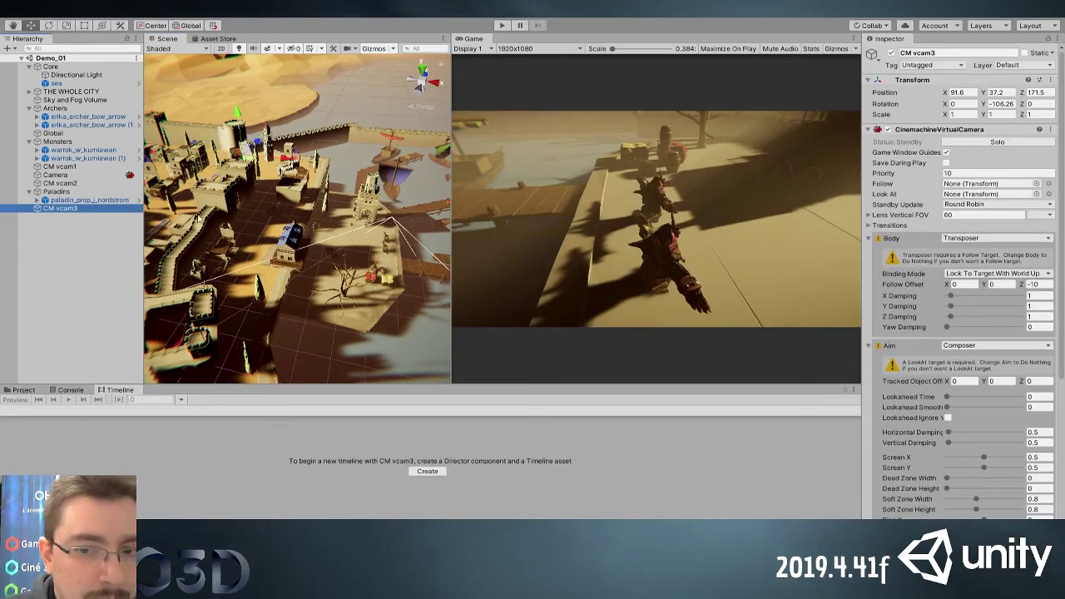
{"action": "left_click", "coordinate": [102, 256]}
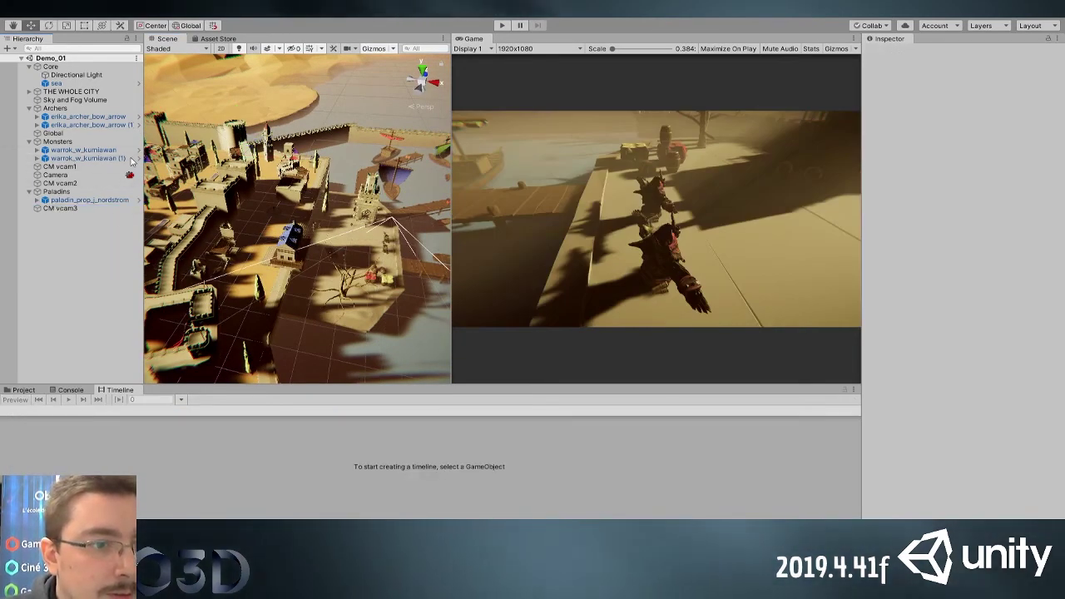
{"action": "left_click", "coordinate": [237, 168]}
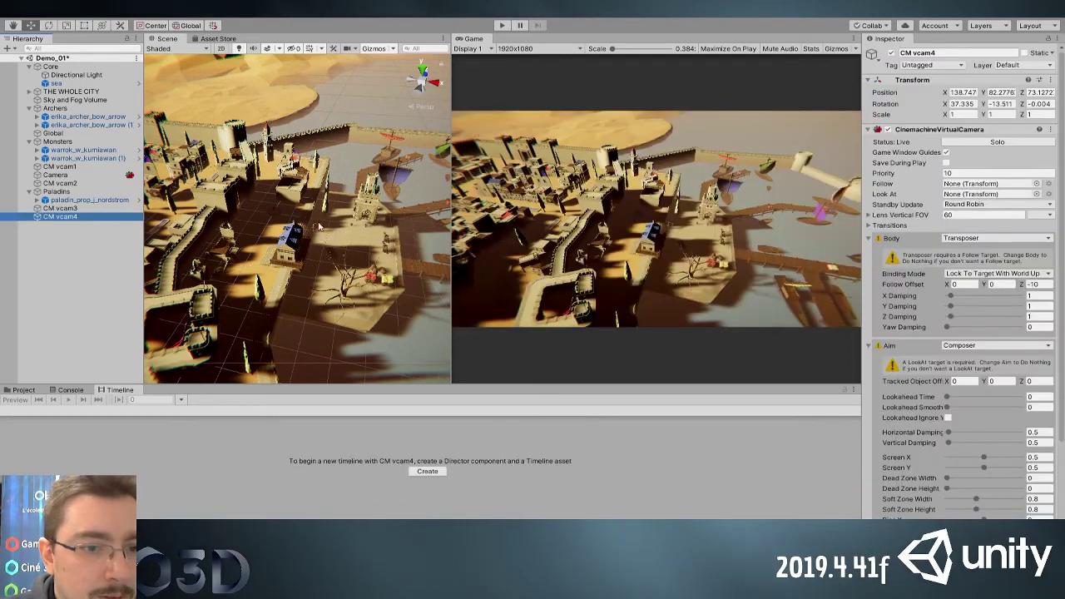
Set CM vcam4's position and rotation to 0 on all axes
{"action": "scroll", "coordinate": [323, 227], "scroll_direction": "down", "scroll_amount": 4}
{"action": "left_click_drag", "start_coordinate": [345, 225], "coordinate": [262, 196]}
{"action": "left_click", "coordinate": [969, 94]}
{"action": "type", "text": "0"}
{"action": "left_click", "coordinate": [1005, 94]}
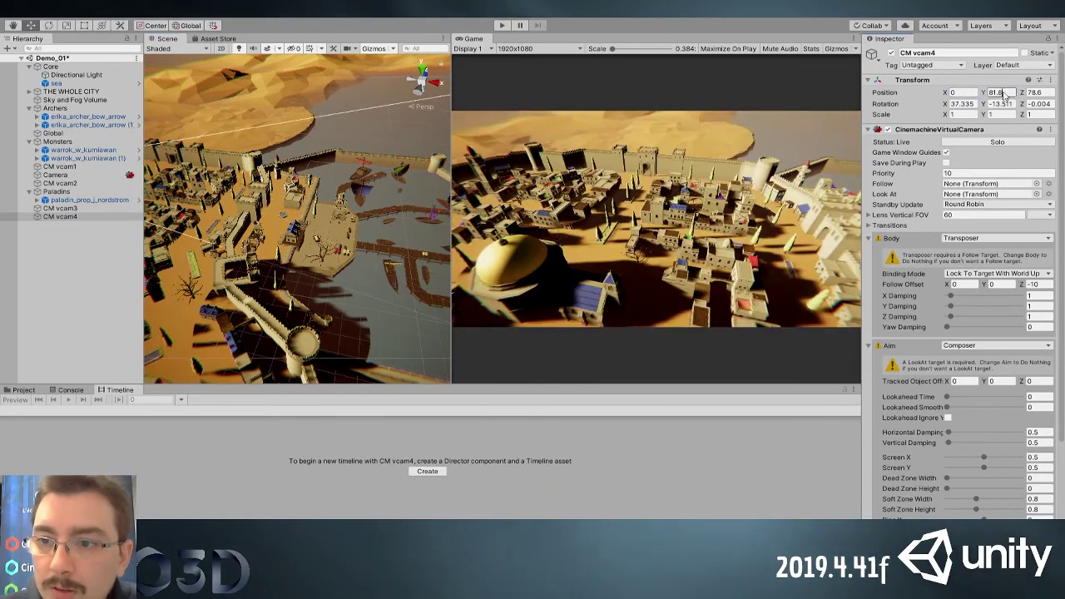
{"action": "type", "text": "0"}
{"action": "left_click", "coordinate": [1040, 93]}
{"action": "type", "text": "0"}
{"action": "left_click", "coordinate": [1039, 105]}
{"action": "type", "text": "00"}
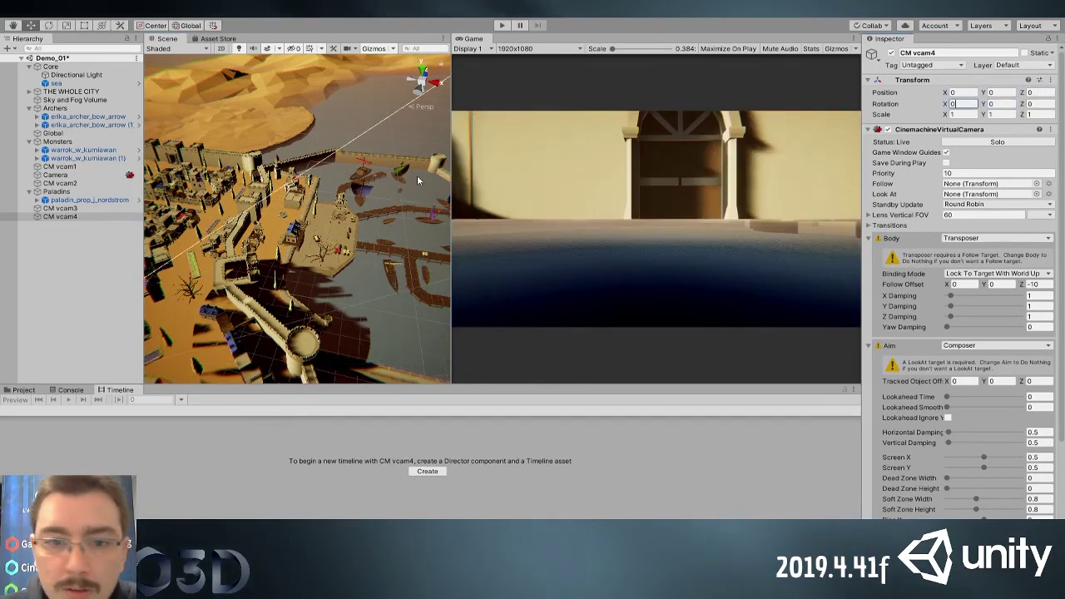
Place CM vcam4 above the city wall at about X 93.2, Y 29.55, Z 156.1, with Y rotation -67.446
{"action": "scroll", "coordinate": [256, 217], "scroll_direction": "down", "scroll_amount": 7}
{"action": "left_click_drag", "start_coordinate": [208, 292], "coordinate": [353, 322]}
{"action": "left_click_drag", "start_coordinate": [320, 286], "coordinate": [221, 194]}
{"action": "key", "text": "f"}
{"action": "left_click_drag", "start_coordinate": [238, 242], "coordinate": [175, 213]}
{"action": "key", "text": "f"}
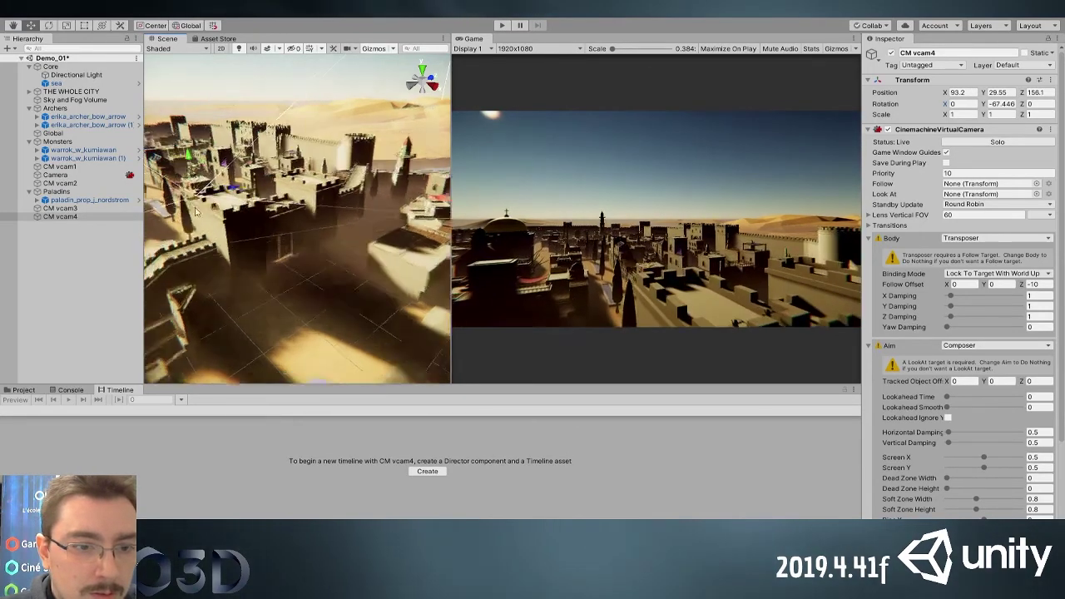
Reposition CM vcam4 to frame the archer between the battlements at X 86.04, Y 21.45, Z 167.34, with Y rotation -99.215
{"action": "left_click_drag", "start_coordinate": [291, 221], "coordinate": [252, 276], "text": "alt"}
{"action": "left_click_drag", "start_coordinate": [335, 207], "coordinate": [371, 241]}
{"action": "left_click", "coordinate": [357, 227]}
{"action": "key", "text": "ctrl+z"}
{"action": "key", "text": "e"}
{"action": "key", "text": "w"}
{"action": "left_click_drag", "start_coordinate": [375, 201], "coordinate": [364, 239]}
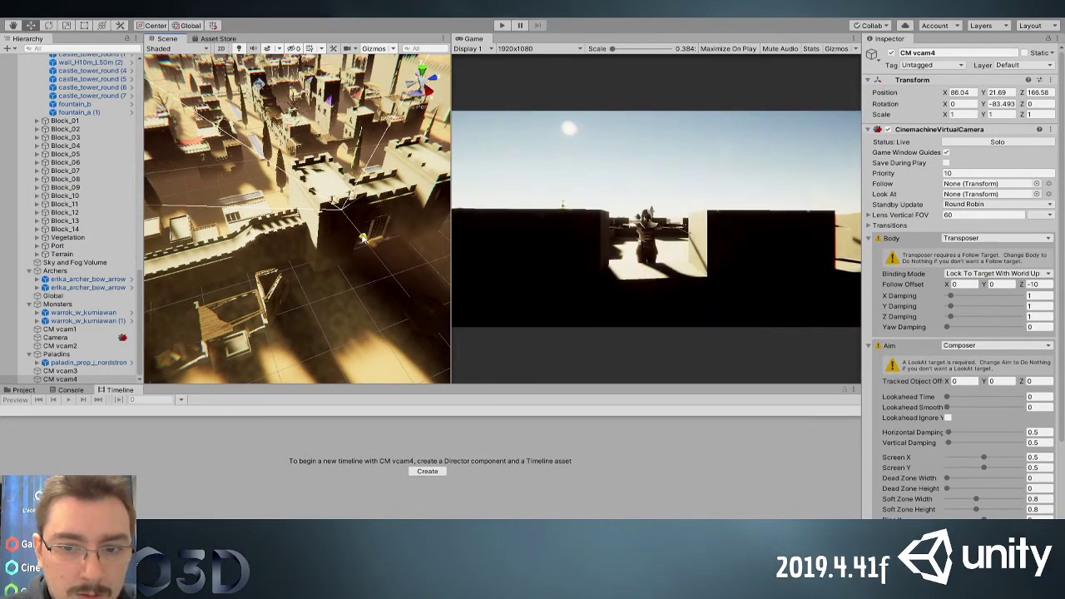
{"action": "left_click_drag", "start_coordinate": [348, 171], "coordinate": [399, 198]}
{"action": "key", "text": "e"}
{"action": "key", "text": "w"}
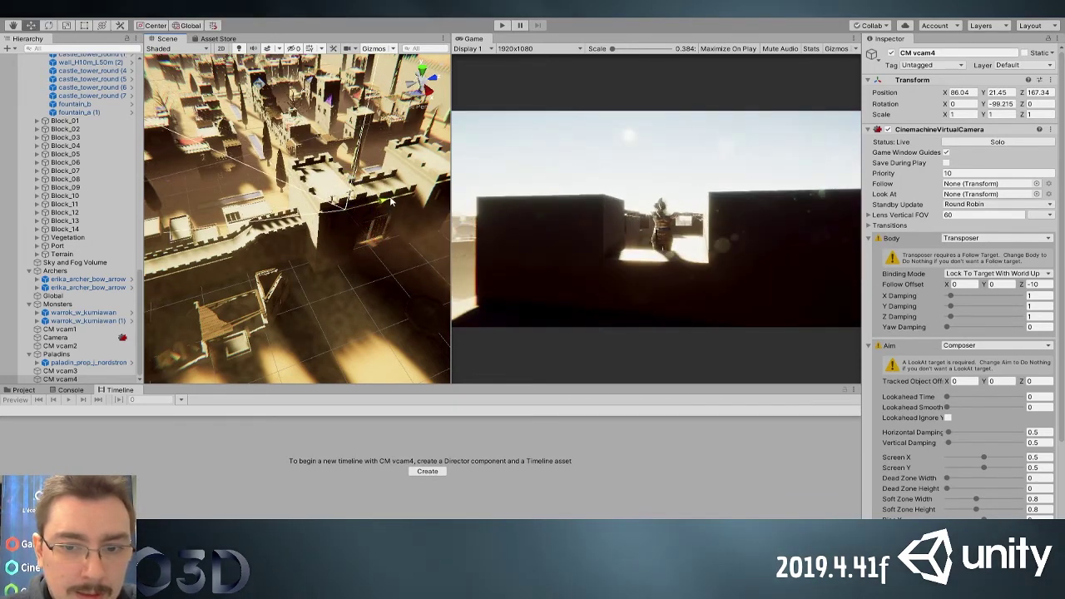
Collapse THE WHOLE CITY in the hierarchy and save the scene
{"action": "scroll", "coordinate": [53, 143], "scroll_direction": "up", "scroll_amount": 15}
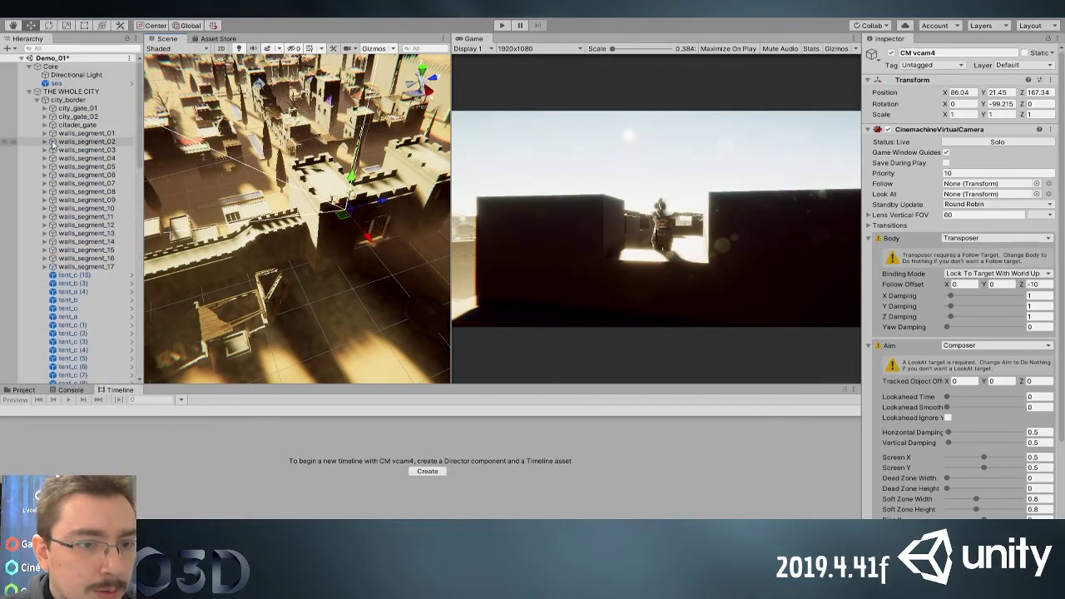
{"action": "left_click", "coordinate": [30, 92]}
{"action": "left_click", "coordinate": [85, 260]}
{"action": "key", "text": "ctrl+s"}
{"action": "left_click_drag", "start_coordinate": [283, 231], "coordinate": [262, 218], "text": "alt"}
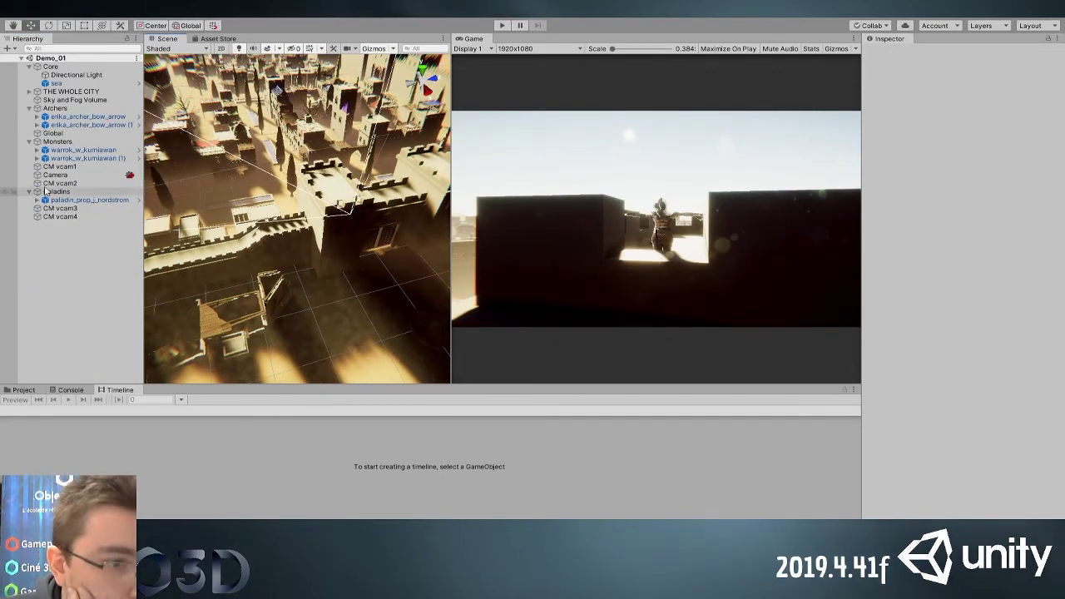
Add an activation track for CM vcam4 to the Global timeline's cameras, with its clip starting at frame 198
{"action": "left_click", "coordinate": [52, 133]}
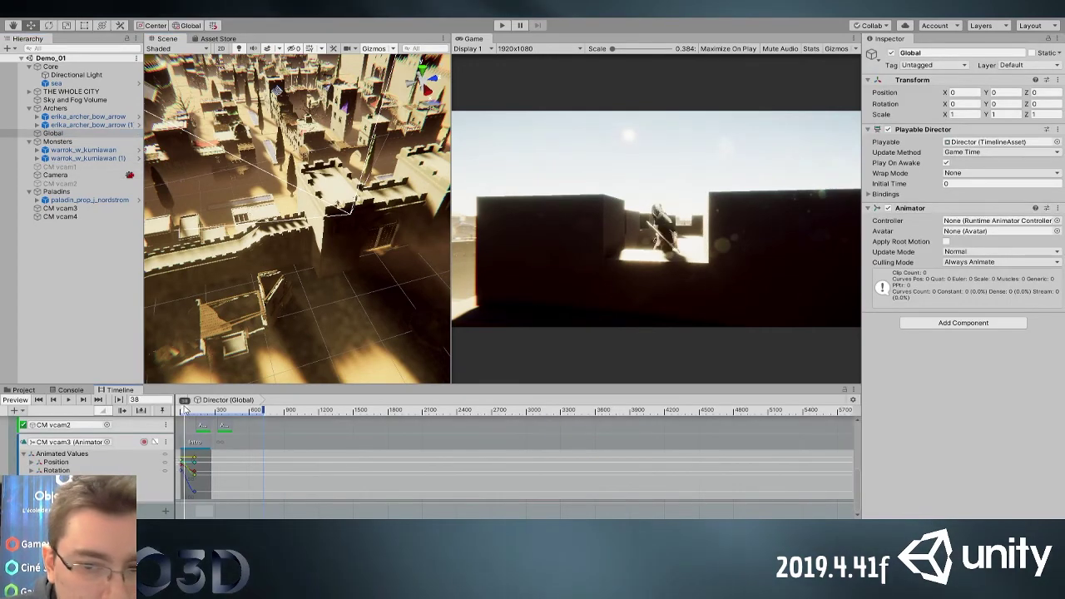
{"action": "left_click_drag", "start_coordinate": [193, 409], "coordinate": [211, 411]}
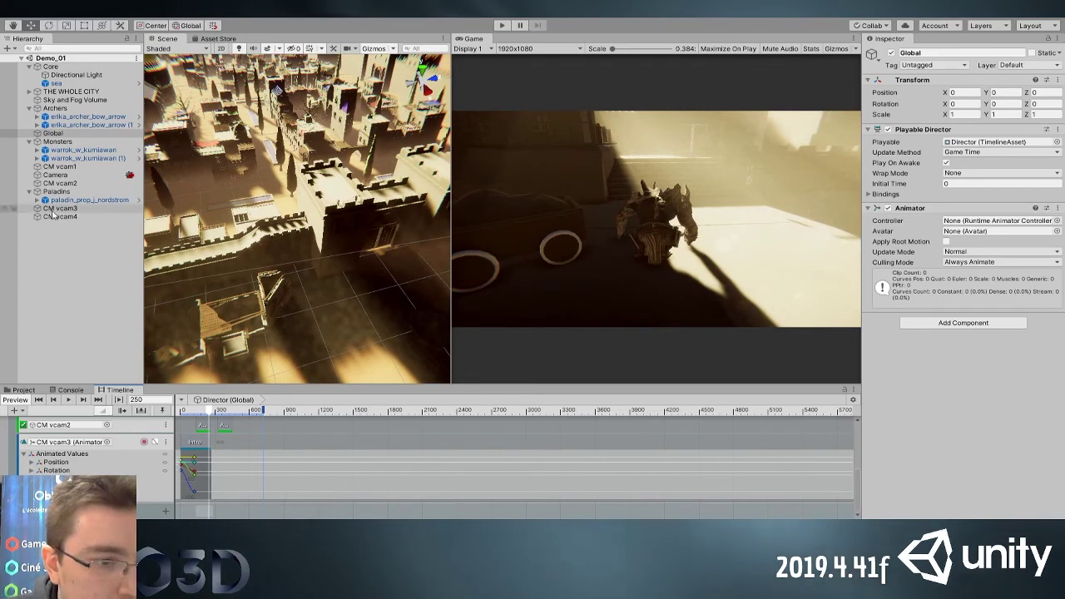
{"action": "left_click", "coordinate": [27, 444]}
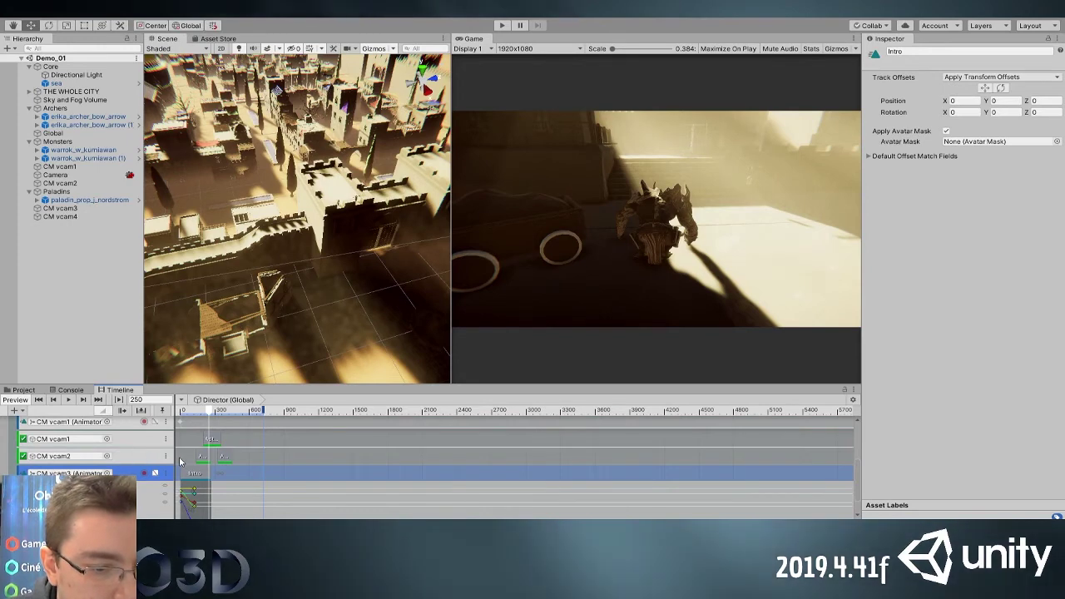
{"action": "left_click", "coordinate": [181, 462]}
{"action": "scroll", "coordinate": [198, 484], "scroll_direction": "up", "scroll_amount": 2, "text": "alt"}
{"action": "left_click_drag", "start_coordinate": [210, 463], "coordinate": [233, 468]}
{"action": "left_click_drag", "start_coordinate": [201, 413], "coordinate": [210, 416]}
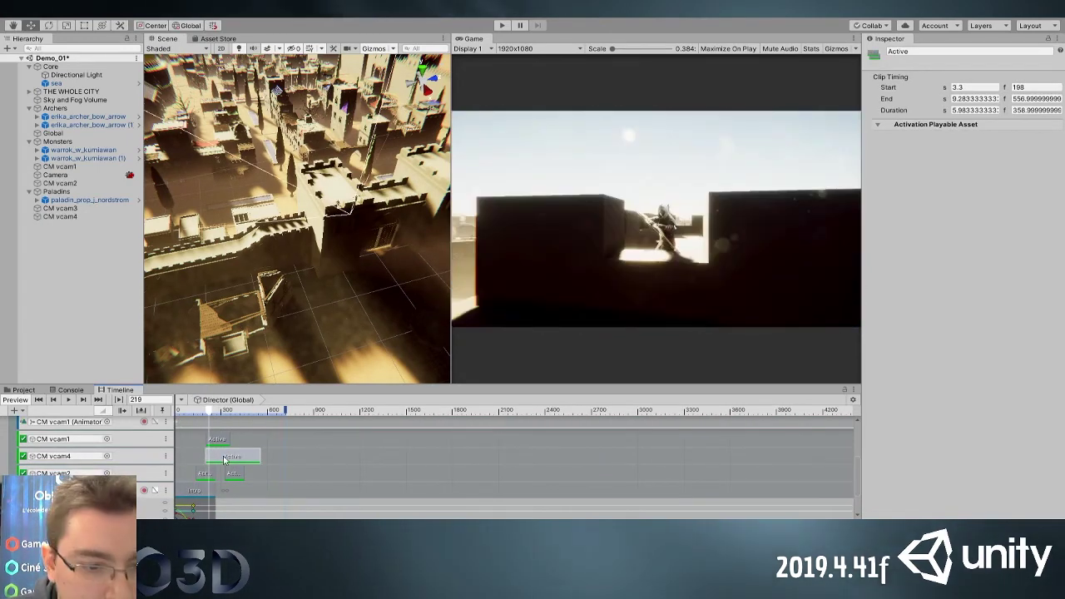
Move the CM vcam4 activation clip to start at frame 251 and play back the transition
{"action": "left_click_drag", "start_coordinate": [232, 458], "coordinate": [241, 458]}
{"action": "mouse_move", "coordinate": [221, 414]}
{"action": "left_mouse_down"}
{"action": "mouse_move", "coordinate": [196, 413]}
{"action": "mouse_move", "coordinate": [214, 415]}
{"action": "left_mouse_up"}
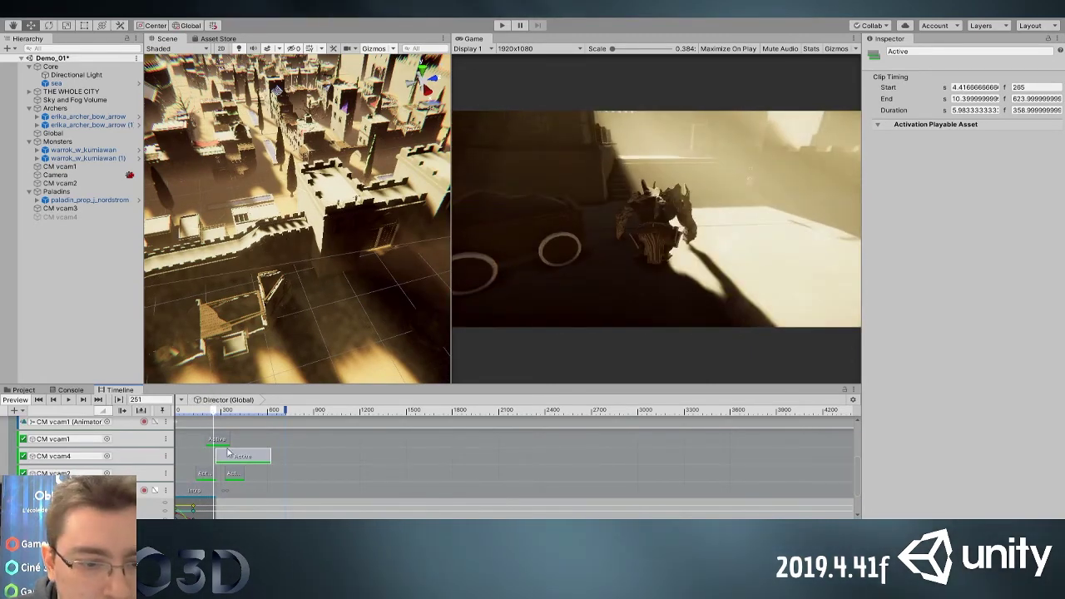
{"action": "key", "text": "space"}
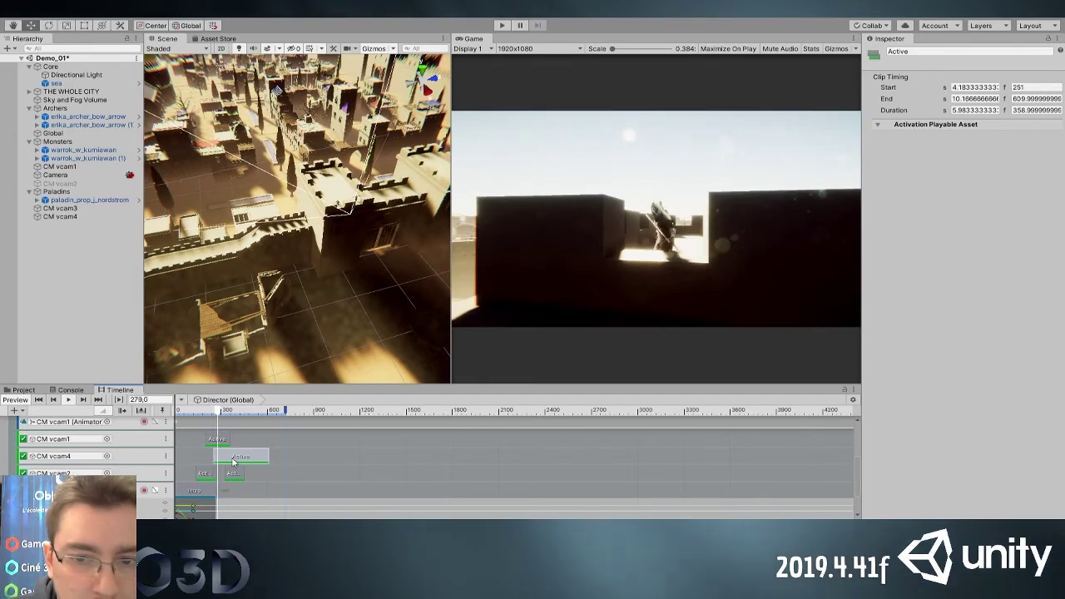
Shorten the CM vcam4 clip, shift the CM vcam1 clip to frame 315 and the second CM vcam2 clip later, and play back the cuts
{"action": "scroll", "coordinate": [235, 458], "scroll_direction": "up", "scroll_amount": 2}
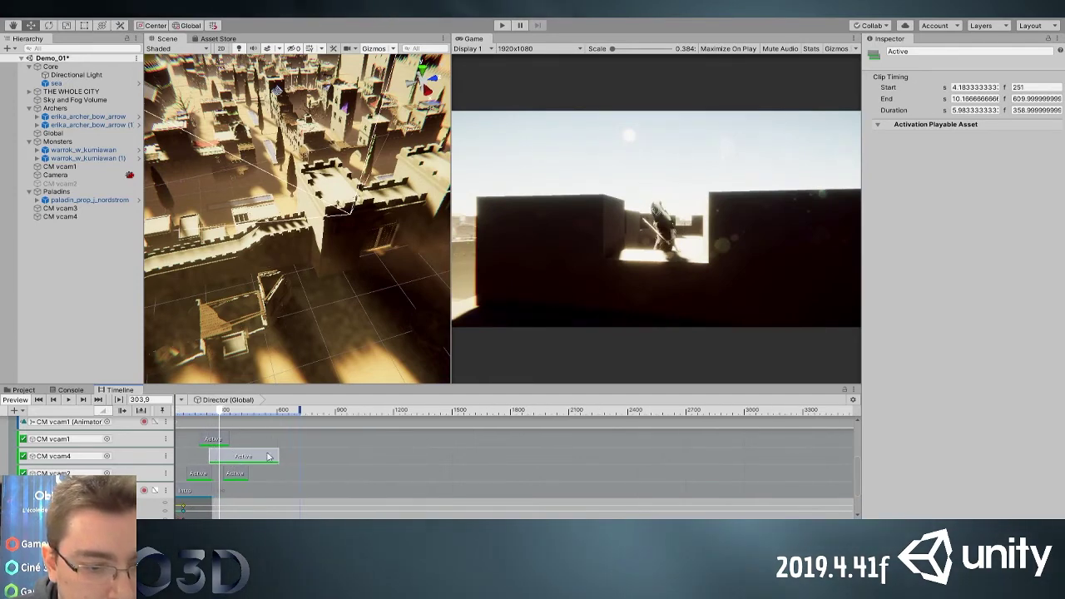
{"action": "left_click_drag", "start_coordinate": [253, 456], "coordinate": [233, 447]}
{"action": "left_click", "coordinate": [223, 422]}
{"action": "mouse_move", "coordinate": [203, 415]}
{"action": "left_mouse_down"}
{"action": "mouse_move", "coordinate": [222, 415]}
{"action": "mouse_move", "coordinate": [242, 436]}
{"action": "mouse_move", "coordinate": [206, 417]}
{"action": "left_mouse_up"}
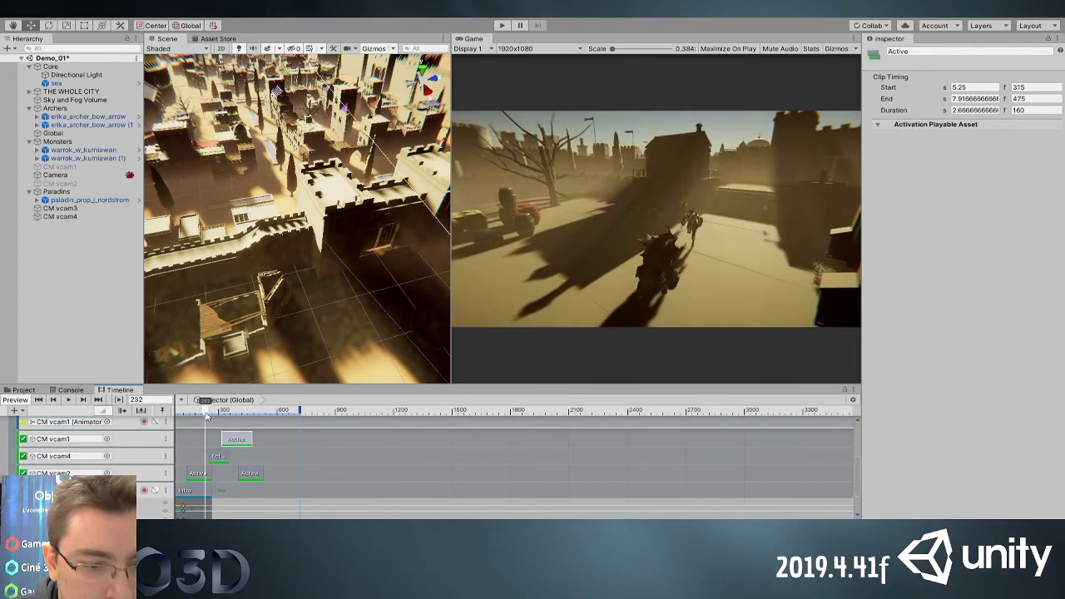
{"action": "key", "text": "space"}
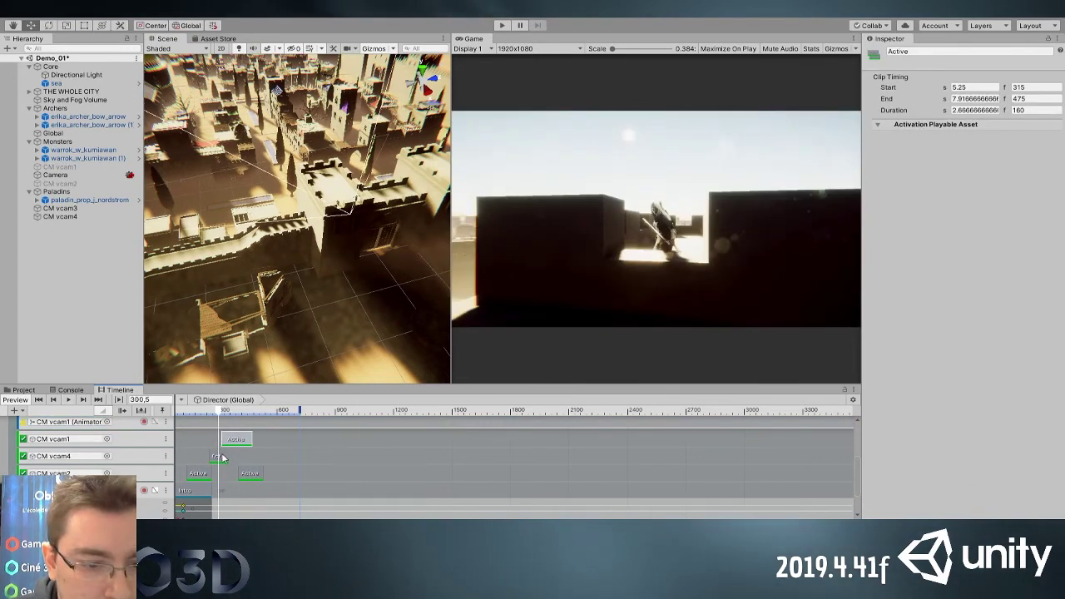
Collapse the Monsters track group, move the archer's three animation clips to start at frame 251, and play back the shot
{"action": "scroll", "coordinate": [416, 462], "scroll_direction": "up", "scroll_amount": 4}
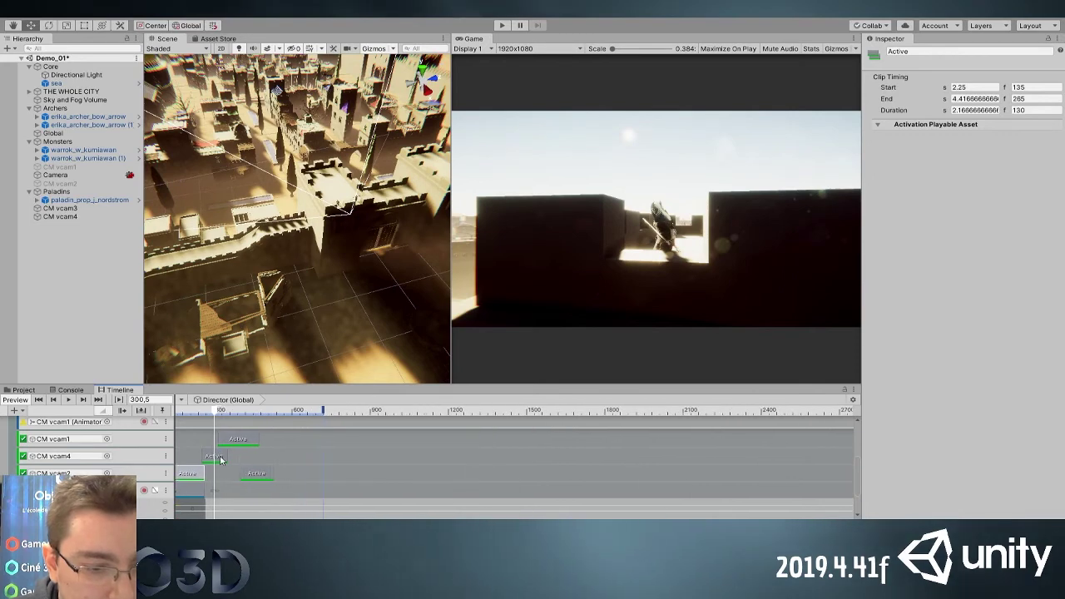
{"action": "scroll", "coordinate": [437, 479], "scroll_direction": "down", "scroll_amount": 2}
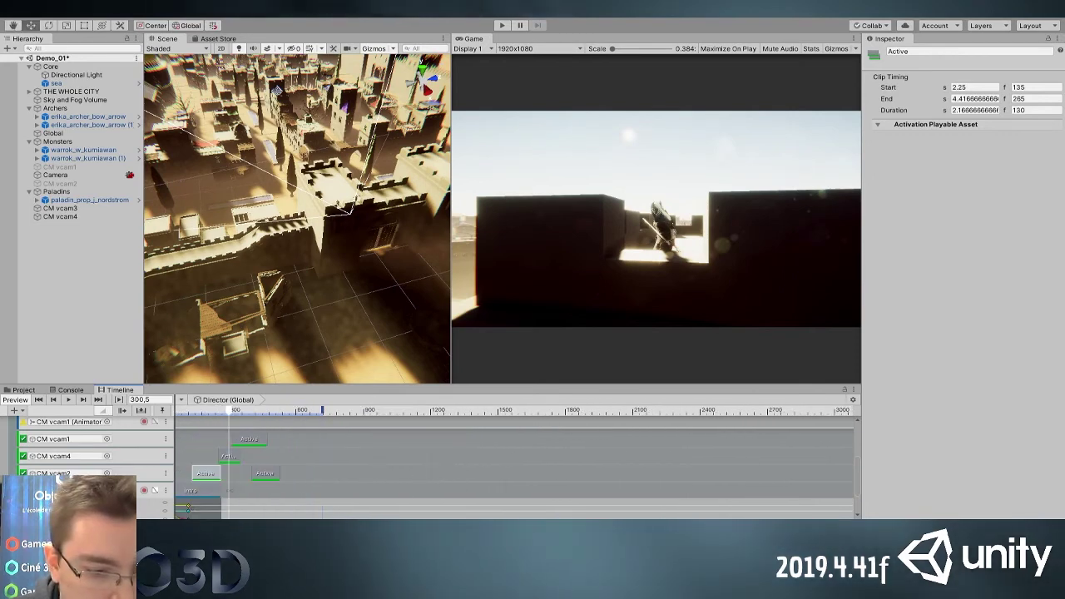
{"action": "middle_click_drag", "start_coordinate": [416, 481], "coordinate": [435, 482]}
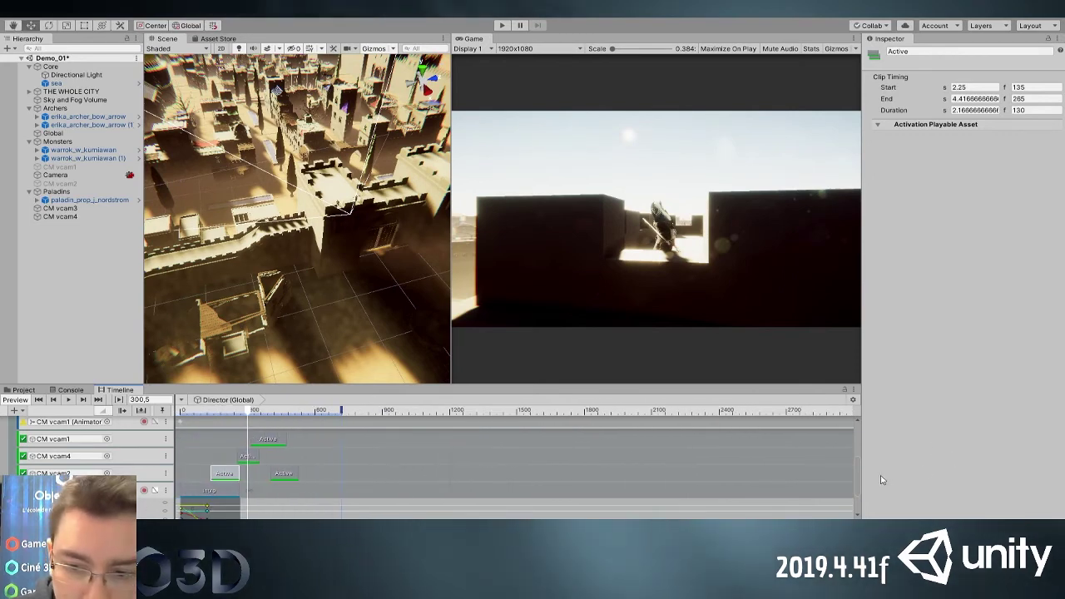
{"action": "left_click", "coordinate": [853, 472]}
{"action": "left_click_drag", "start_coordinate": [858, 470], "coordinate": [858, 463]}
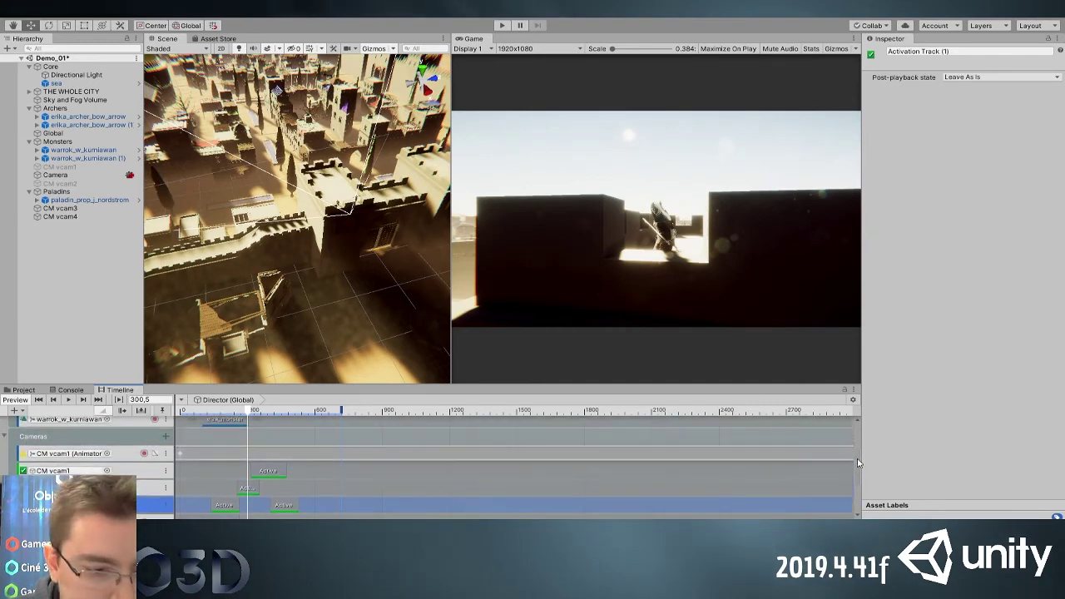
{"action": "scroll", "coordinate": [43, 429], "scroll_direction": "up", "scroll_amount": 3}
{"action": "scroll", "coordinate": [69, 458], "scroll_direction": "down", "scroll_amount": 1}
{"action": "scroll", "coordinate": [50, 449], "scroll_direction": "up", "scroll_amount": 1}
{"action": "left_click", "coordinate": [6, 464]}
{"action": "left_click", "coordinate": [4, 446]}
{"action": "scroll", "coordinate": [195, 474], "scroll_direction": "down", "scroll_amount": 2}
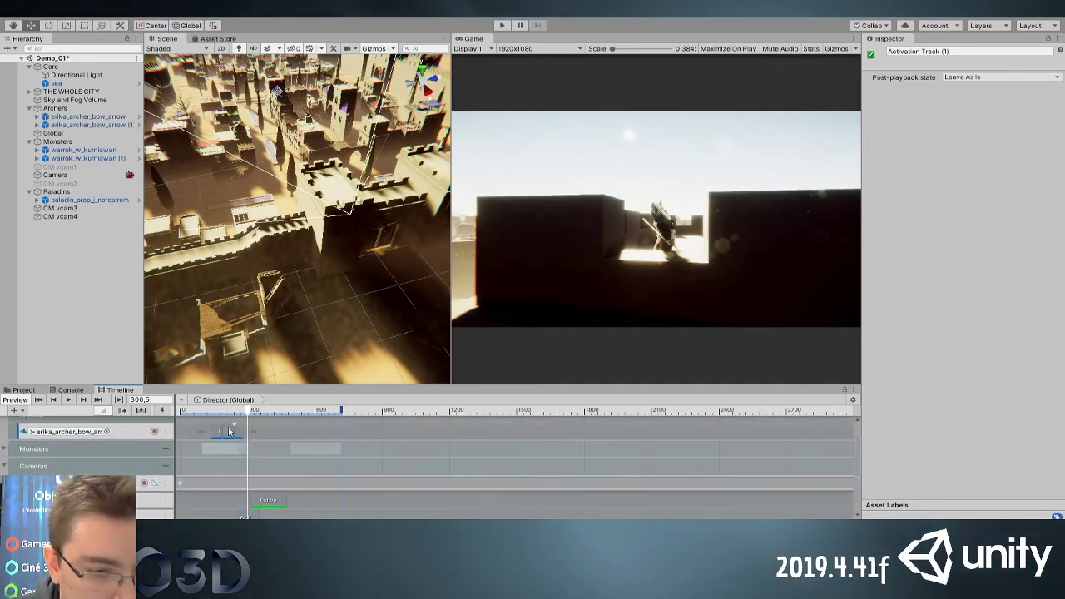
{"action": "mouse_move", "coordinate": [246, 414]}
{"action": "left_mouse_down"}
{"action": "mouse_move", "coordinate": [219, 412]}
{"action": "mouse_move", "coordinate": [208, 438]}
{"action": "mouse_move", "coordinate": [261, 431]}
{"action": "mouse_move", "coordinate": [228, 411]}
{"action": "mouse_move", "coordinate": [258, 413]}
{"action": "mouse_move", "coordinate": [235, 419]}
{"action": "left_mouse_up"}
{"action": "key", "text": "space"}
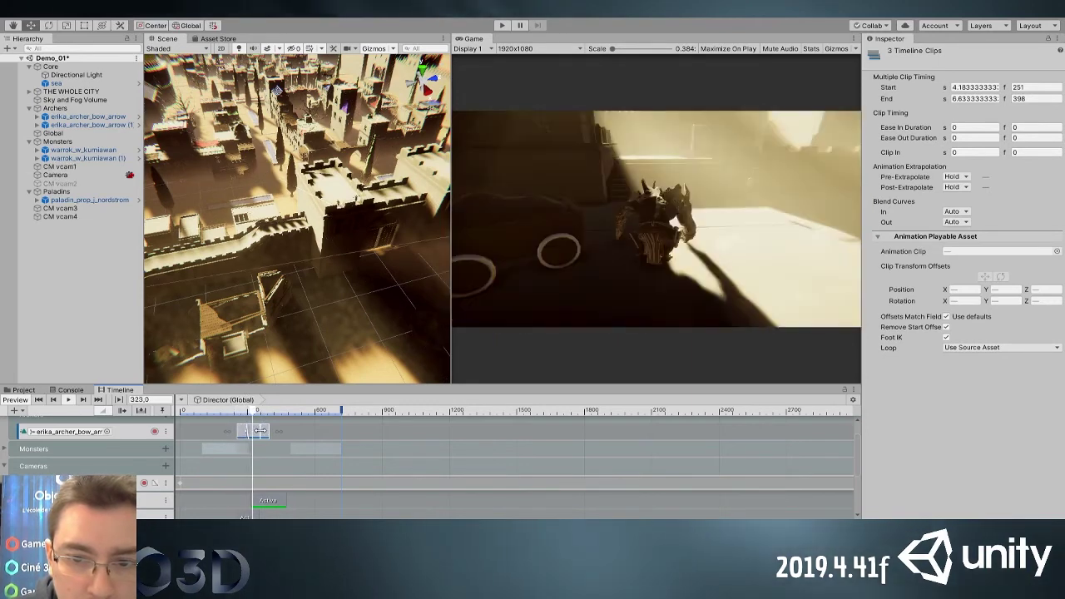
Shift the CM vcam1 clip out to frame 552 and set the CM vcam4 clip to end at frame 400
{"action": "scroll", "coordinate": [268, 448], "scroll_direction": "down", "scroll_amount": 2}
{"action": "left_click_drag", "start_coordinate": [260, 503], "coordinate": [301, 502]}
{"action": "scroll", "coordinate": [228, 449], "scroll_direction": "down", "scroll_amount": 2}
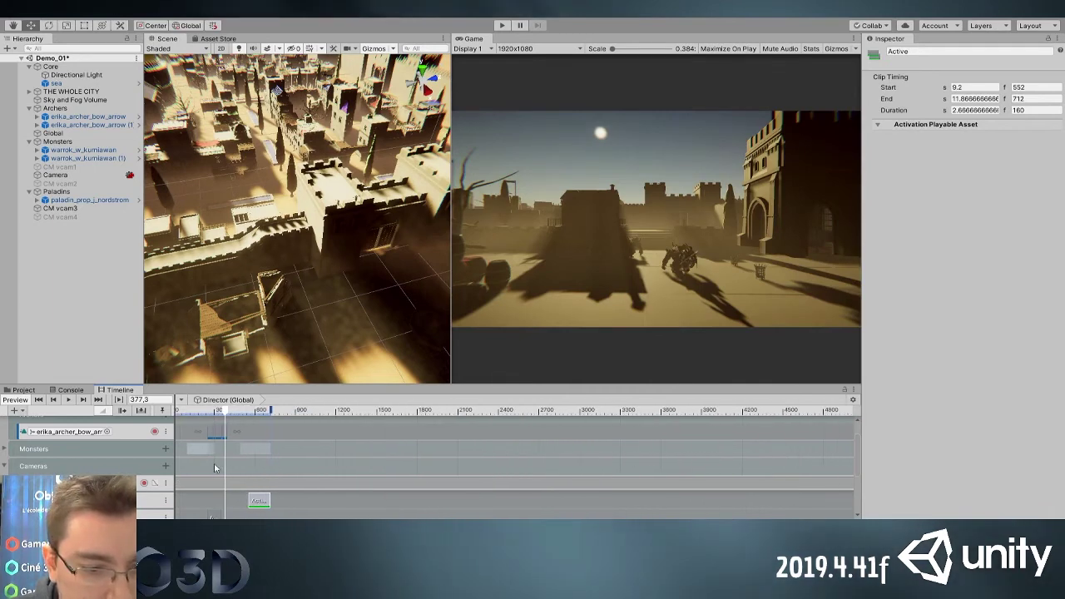
{"action": "left_click", "coordinate": [215, 515]}
{"action": "left_click_drag", "start_coordinate": [216, 515], "coordinate": [234, 516]}
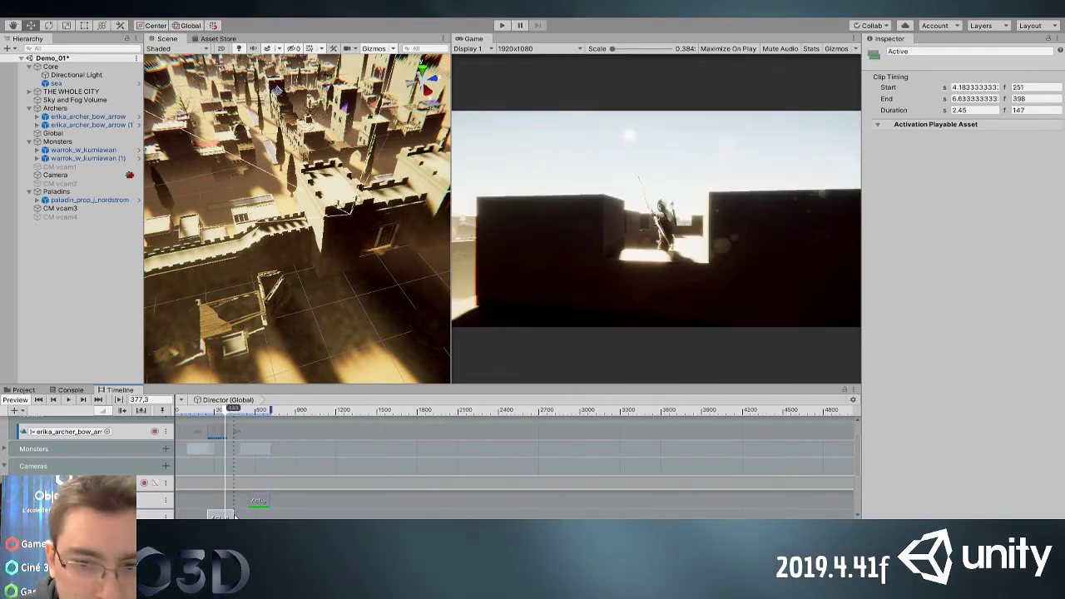
{"action": "left_click_drag", "start_coordinate": [210, 418], "coordinate": [218, 419]}
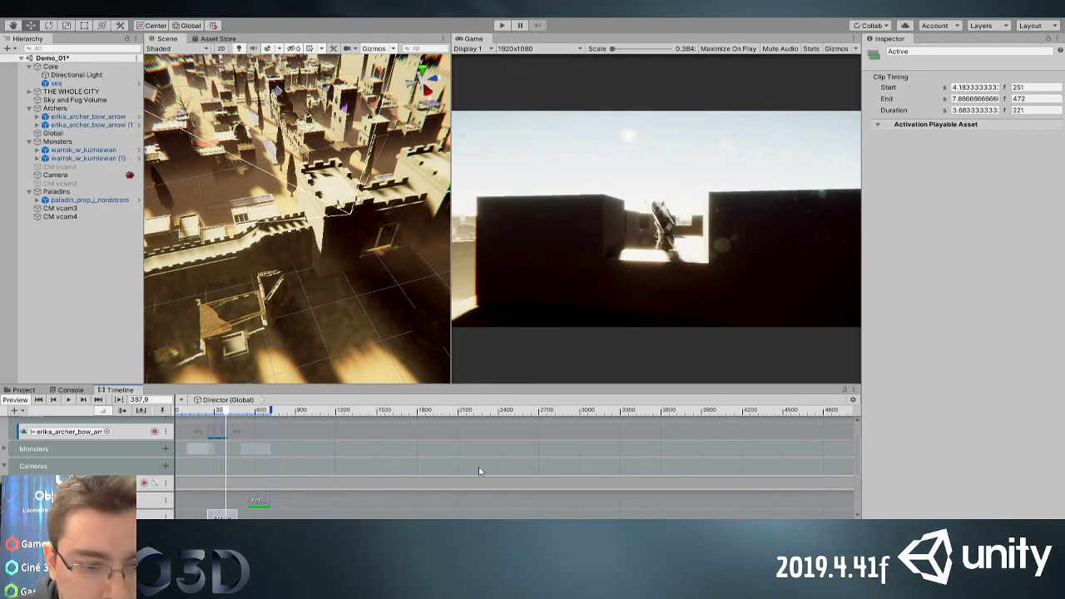
{"action": "left_click_drag", "start_coordinate": [859, 425], "coordinate": [855, 467]}
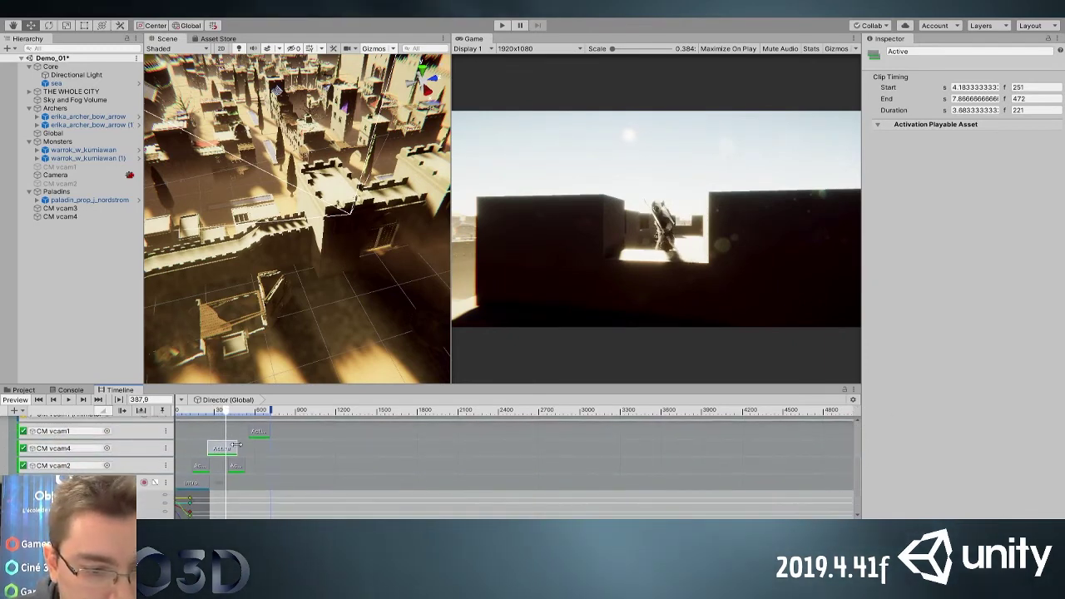
{"action": "left_click_drag", "start_coordinate": [237, 449], "coordinate": [228, 450]}
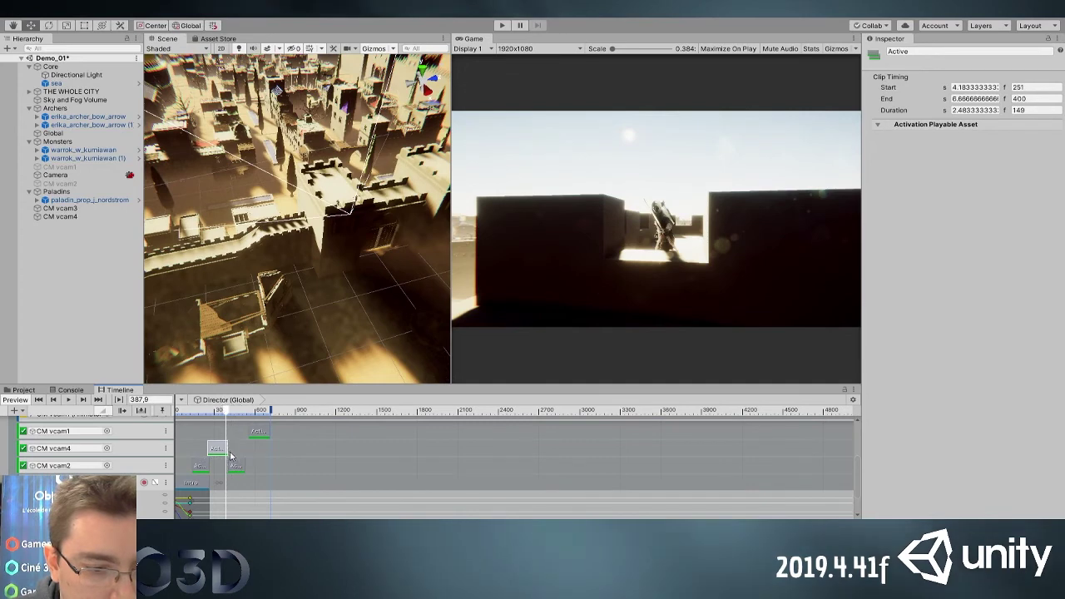
Move the second CM vcam2 clip later, start the CM vcam1 clip at frame 400, and play back the cut
{"action": "left_click_drag", "start_coordinate": [226, 411], "coordinate": [229, 411]}
{"action": "left_click_drag", "start_coordinate": [239, 466], "coordinate": [238, 432]}
{"action": "left_click", "coordinate": [226, 412]}
{"action": "key", "text": "space"}
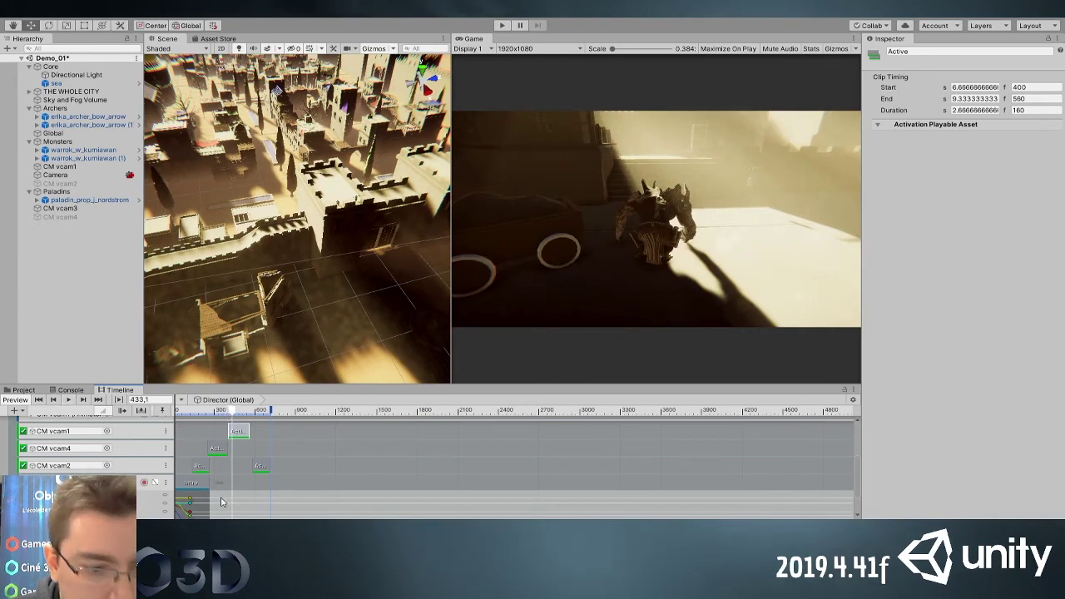
Expand the Monsters track group, move the monster_die clip to start at frame 398, and play back the timing
{"action": "scroll", "coordinate": [218, 494], "scroll_direction": "up", "scroll_amount": 3}
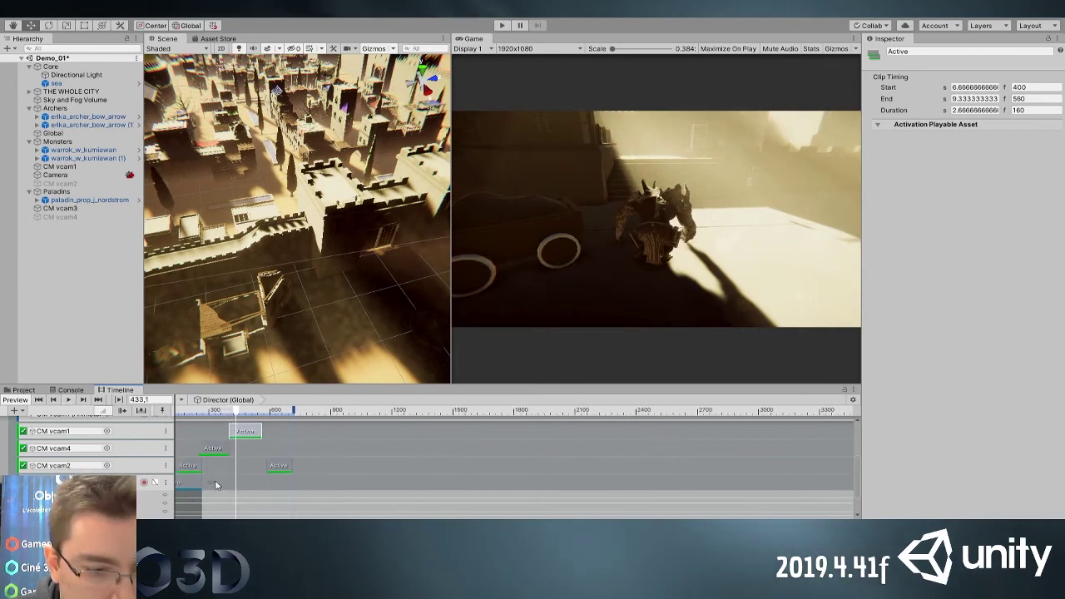
{"action": "left_click_drag", "start_coordinate": [858, 484], "coordinate": [854, 455]}
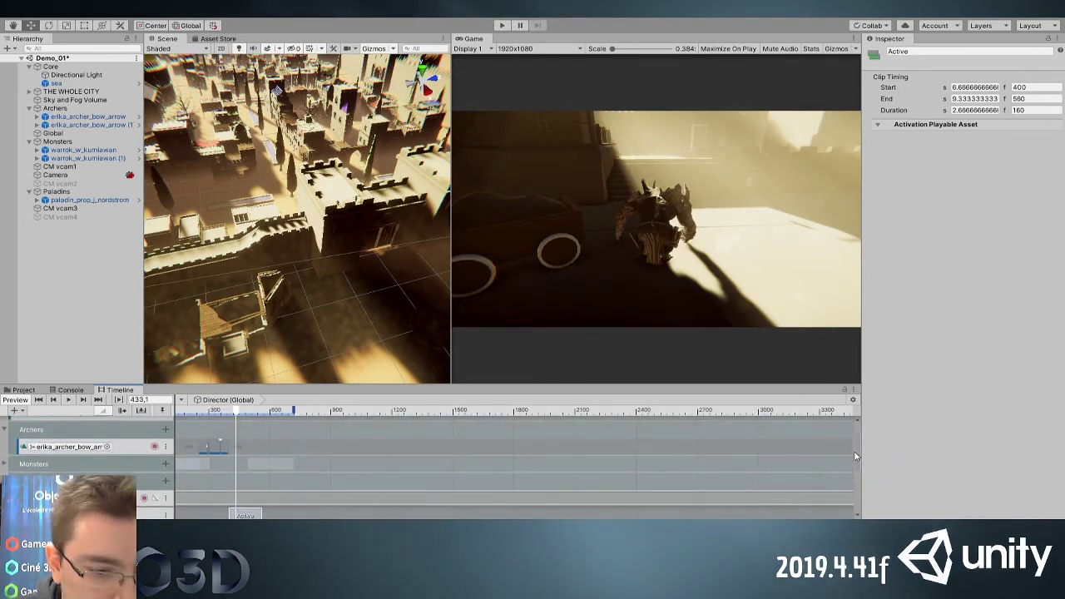
{"action": "left_click", "coordinate": [4, 463]}
{"action": "left_click_drag", "start_coordinate": [268, 488], "coordinate": [247, 488]}
{"action": "left_click", "coordinate": [218, 414]}
{"action": "key", "text": "space"}
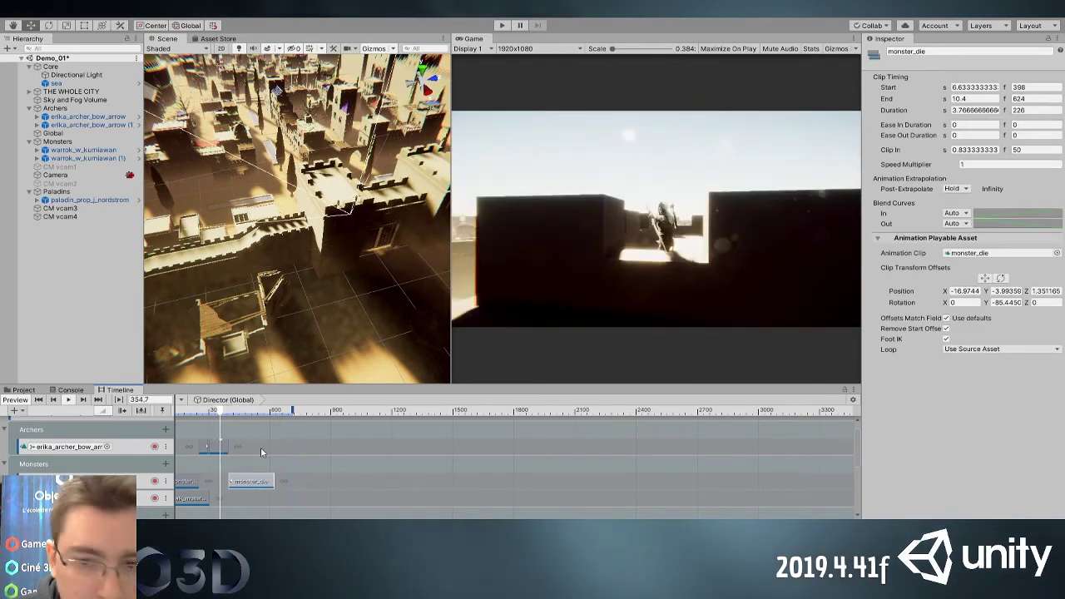
Duplicate the monster_run clip in front of monster_die, shift both clips so they start at frame 303, and play them back
{"action": "key", "text": "space"}
{"action": "left_click_drag", "start_coordinate": [255, 481], "coordinate": [267, 483]}
{"action": "key", "text": "ctrl+z"}
{"action": "left_click", "coordinate": [199, 482]}
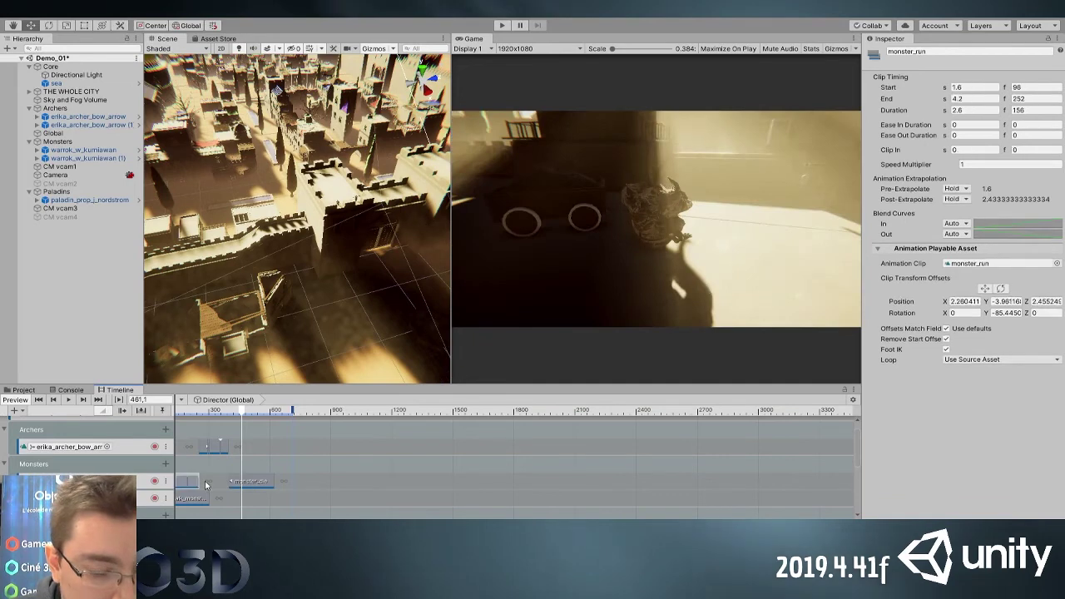
{"action": "left_click_drag", "start_coordinate": [197, 482], "coordinate": [265, 483]}
{"action": "left_click", "coordinate": [228, 411]}
{"action": "left_click_drag", "start_coordinate": [229, 413], "coordinate": [222, 414]}
{"action": "left_click_drag", "start_coordinate": [323, 489], "coordinate": [252, 480]}
{"action": "left_click_drag", "start_coordinate": [247, 481], "coordinate": [223, 481]}
{"action": "left_click", "coordinate": [205, 412]}
{"action": "key", "text": "space"}
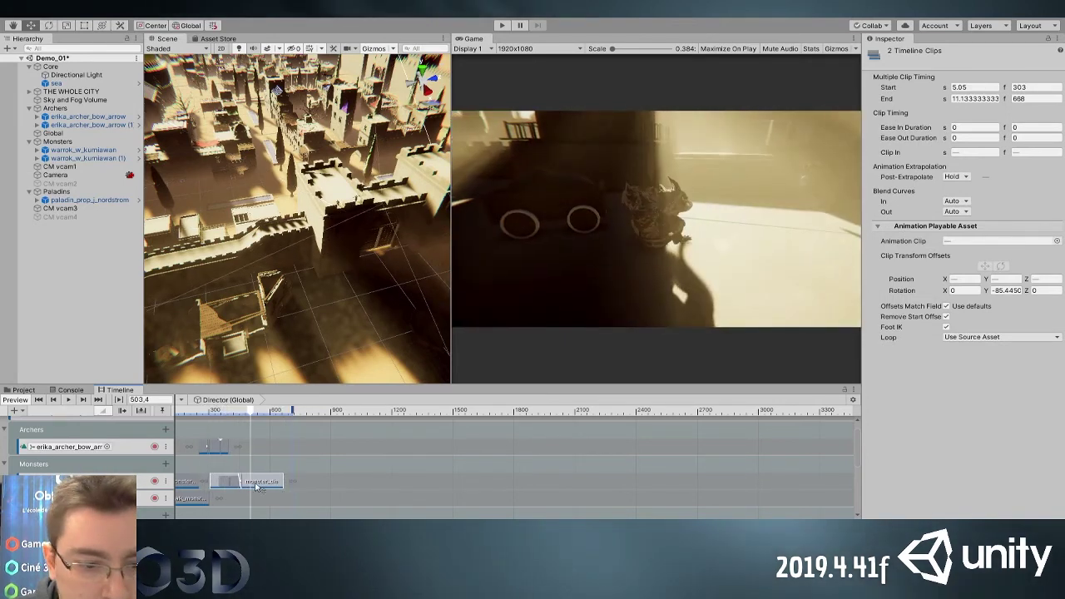
Overlap monster_die with monster_run from frame 303 to blend them, and trim monster_die to end at about frame 542
{"action": "left_click", "coordinate": [230, 486]}
{"action": "left_click_drag", "start_coordinate": [258, 487], "coordinate": [240, 487]}
{"action": "left_click", "coordinate": [211, 414]}
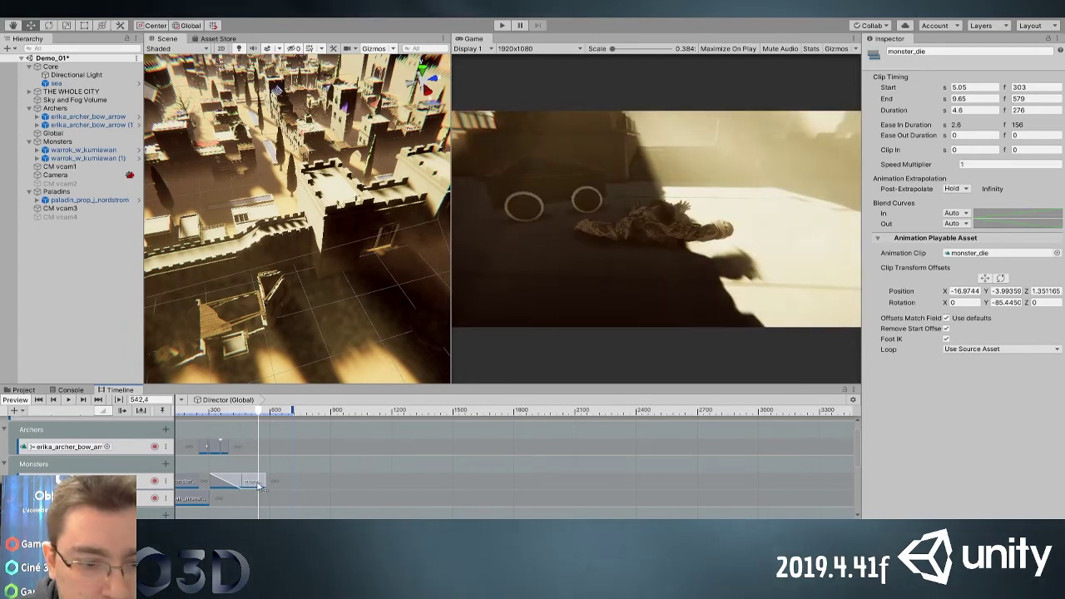
{"action": "left_click_drag", "start_coordinate": [254, 479], "coordinate": [254, 479]}
Move the second CM vcam2 activation clip to start at frame 494 and play back the shot
{"action": "scroll", "coordinate": [274, 499], "scroll_direction": "down", "scroll_amount": 3}
{"action": "left_click_drag", "start_coordinate": [253, 414], "coordinate": [255, 415]}
{"action": "scroll", "coordinate": [858, 460], "scroll_direction": "down", "scroll_amount": 5}
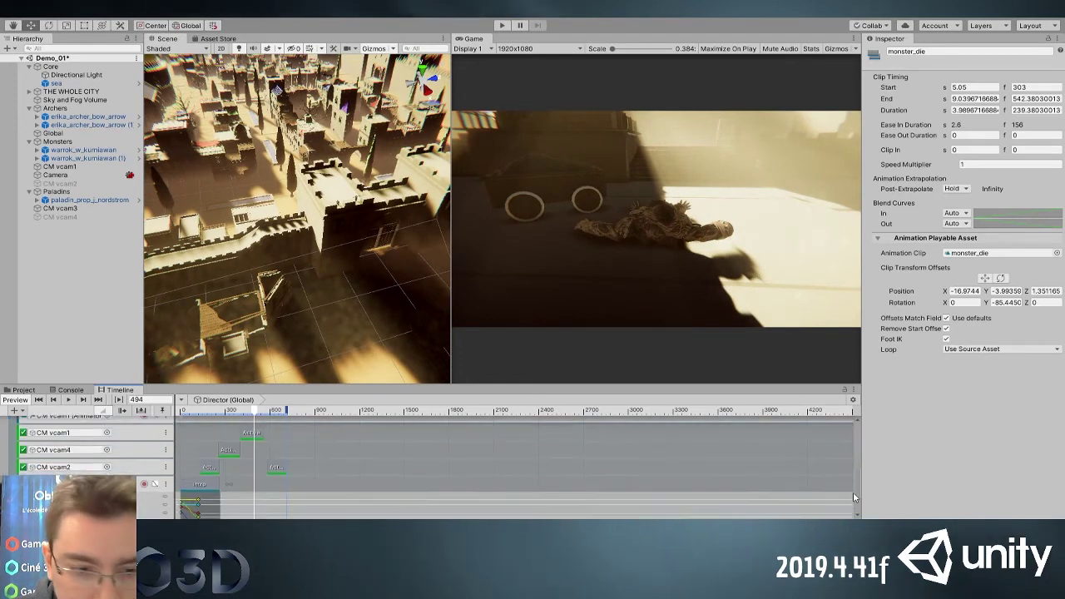
{"action": "left_click", "coordinate": [275, 450]}
{"action": "left_click_drag", "start_coordinate": [275, 452], "coordinate": [263, 453]}
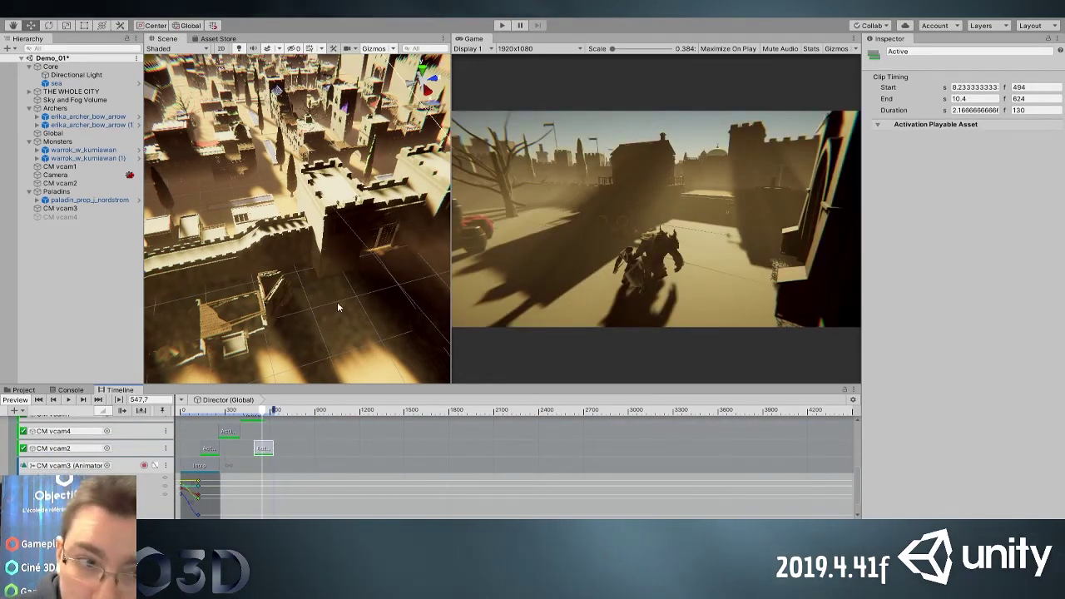
Frame the paladin in the scene and examine the CM vcam2 shot against the monster tracks in the Global timeline
{"action": "middle_click_drag", "start_coordinate": [336, 312], "coordinate": [316, 257]}
{"action": "scroll", "coordinate": [316, 257], "scroll_direction": "up", "scroll_amount": 5}
{"action": "left_click_drag", "start_coordinate": [342, 415], "coordinate": [229, 363], "text": "alt"}
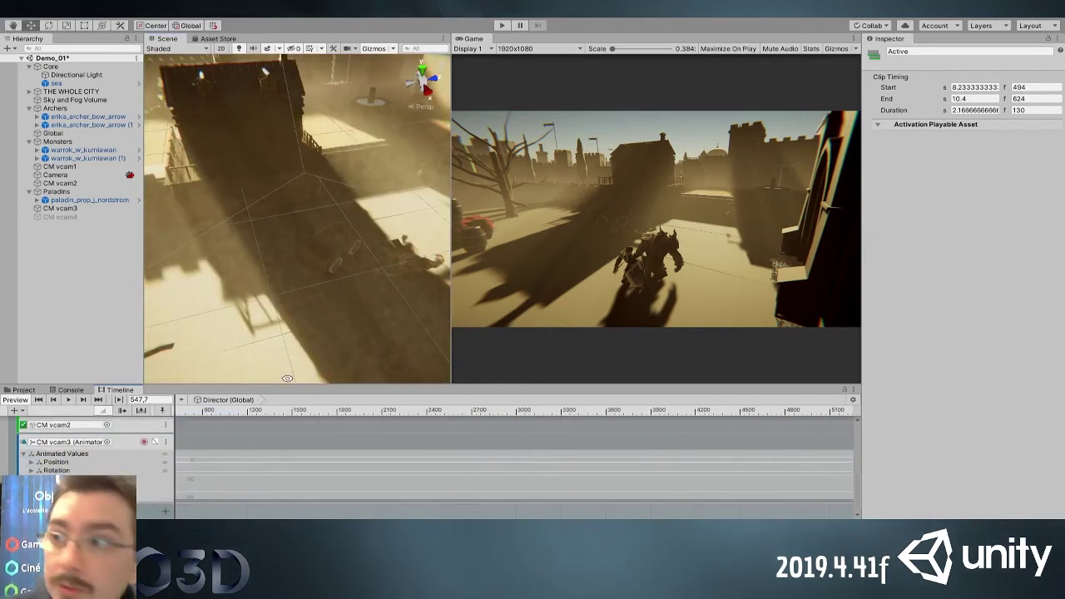
{"action": "left_click", "coordinate": [125, 199]}
{"action": "key", "text": "f"}
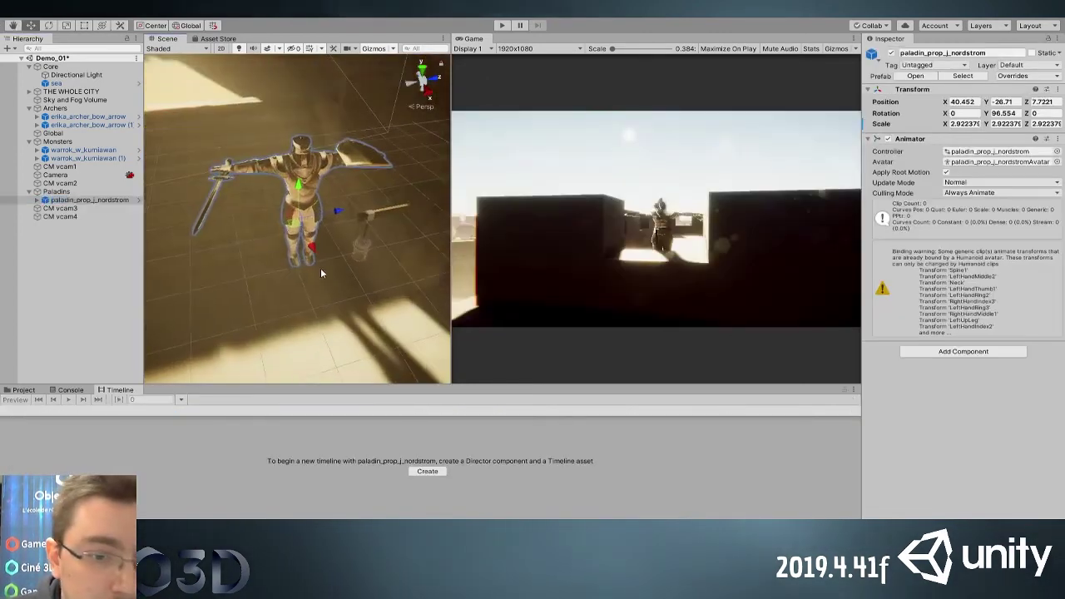
{"action": "left_click", "coordinate": [53, 133]}
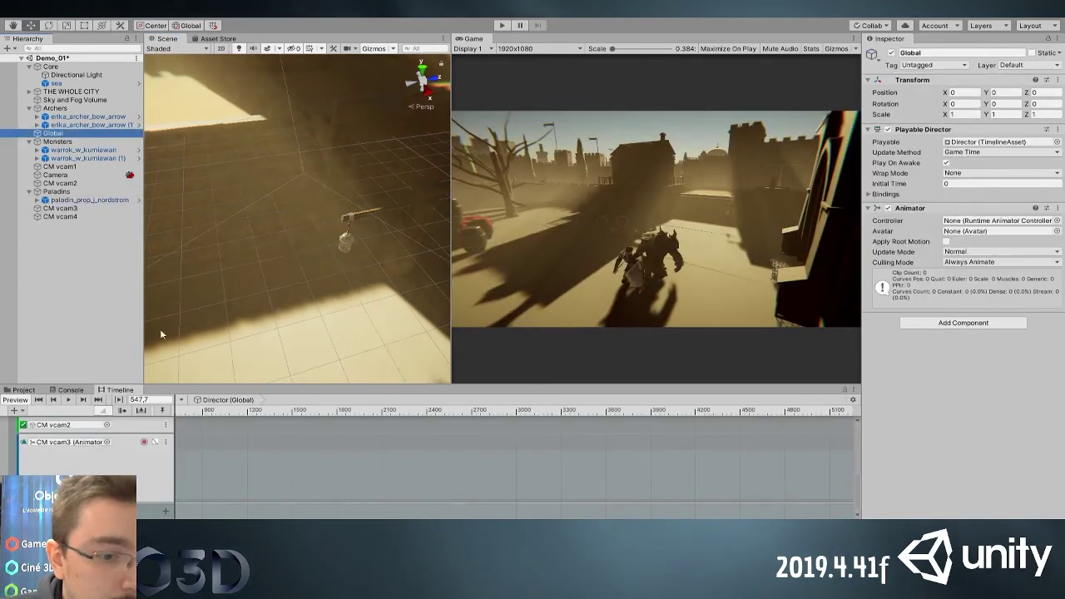
{"action": "scroll", "coordinate": [272, 458], "scroll_direction": "down", "scroll_amount": 2}
{"action": "left_click_drag", "start_coordinate": [858, 491], "coordinate": [861, 453]}
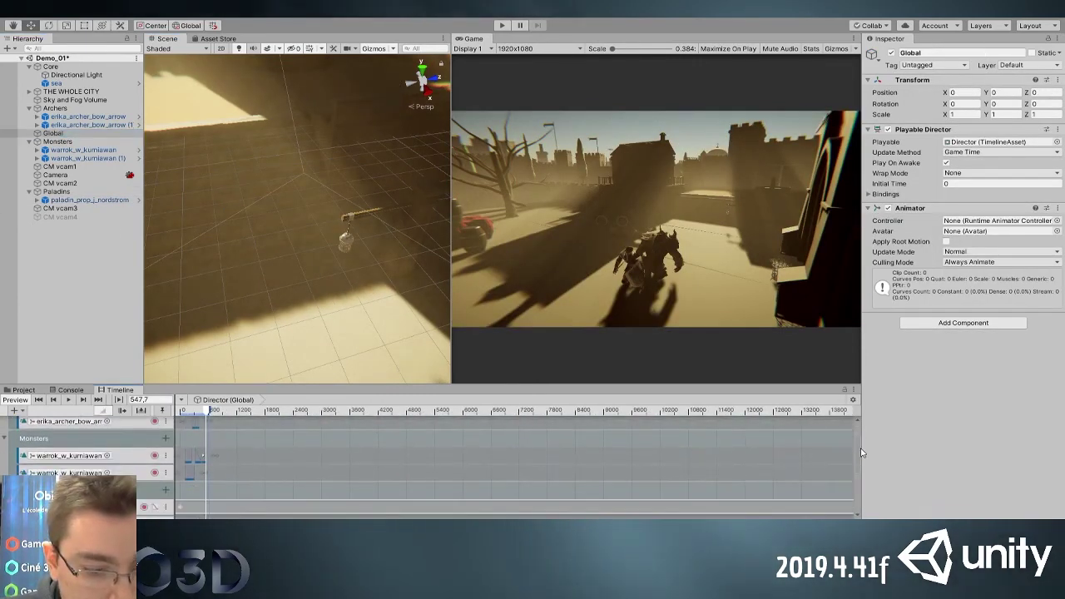
{"action": "mouse_move", "coordinate": [208, 413]}
{"action": "left_mouse_down"}
{"action": "mouse_move", "coordinate": [193, 414]}
{"action": "mouse_move", "coordinate": [208, 417]}
{"action": "left_mouse_up"}
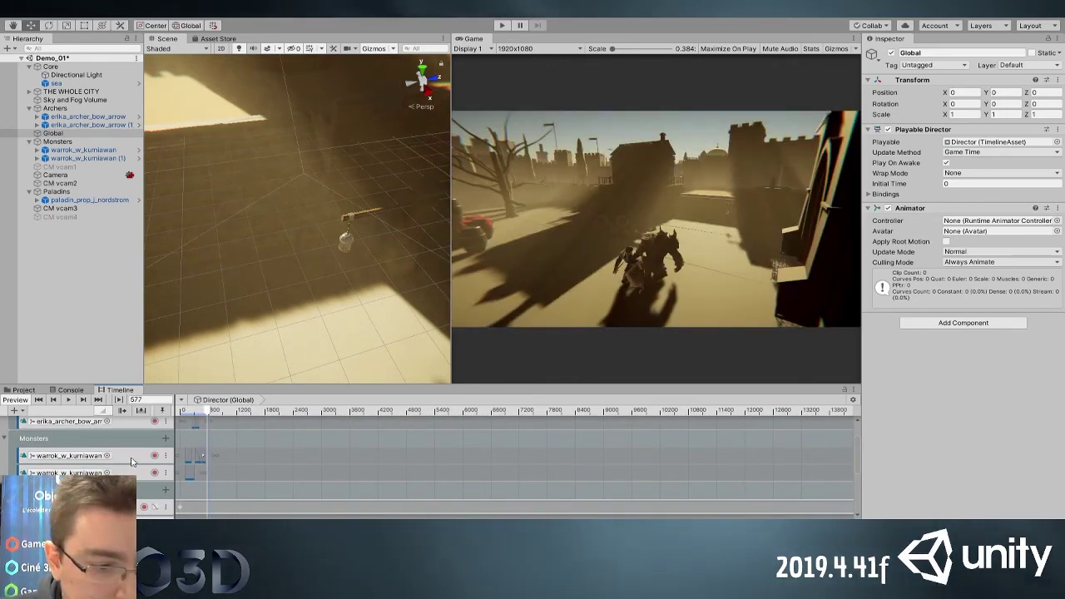
{"action": "left_click", "coordinate": [10, 439]}
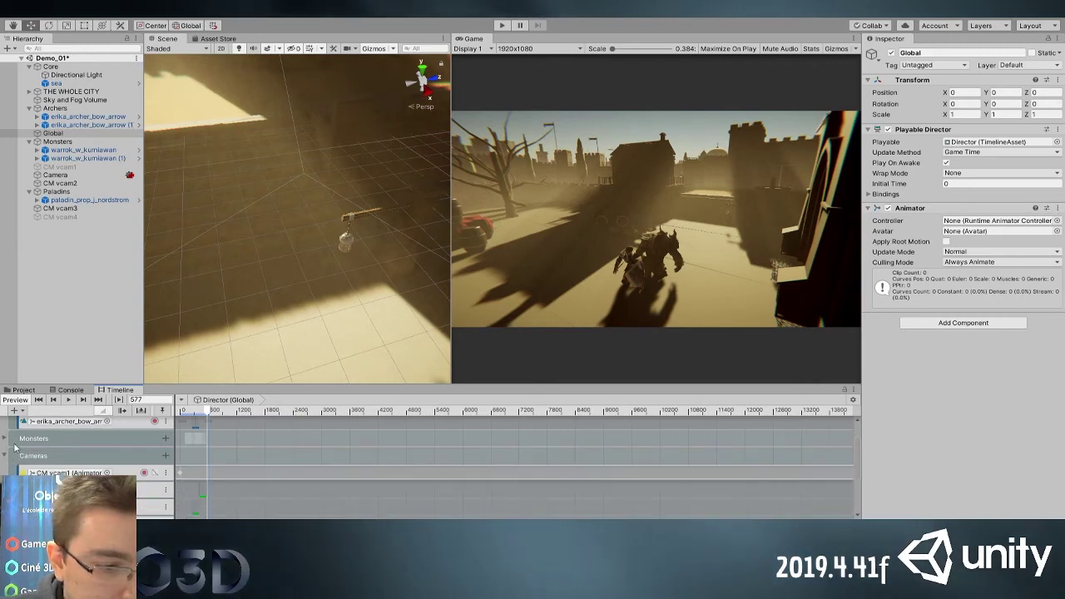
{"action": "left_click", "coordinate": [5, 439]}
Try to move the walk_monster clip later on the second warrok's track
{"action": "scroll", "coordinate": [249, 490], "scroll_direction": "up", "scroll_amount": 3}
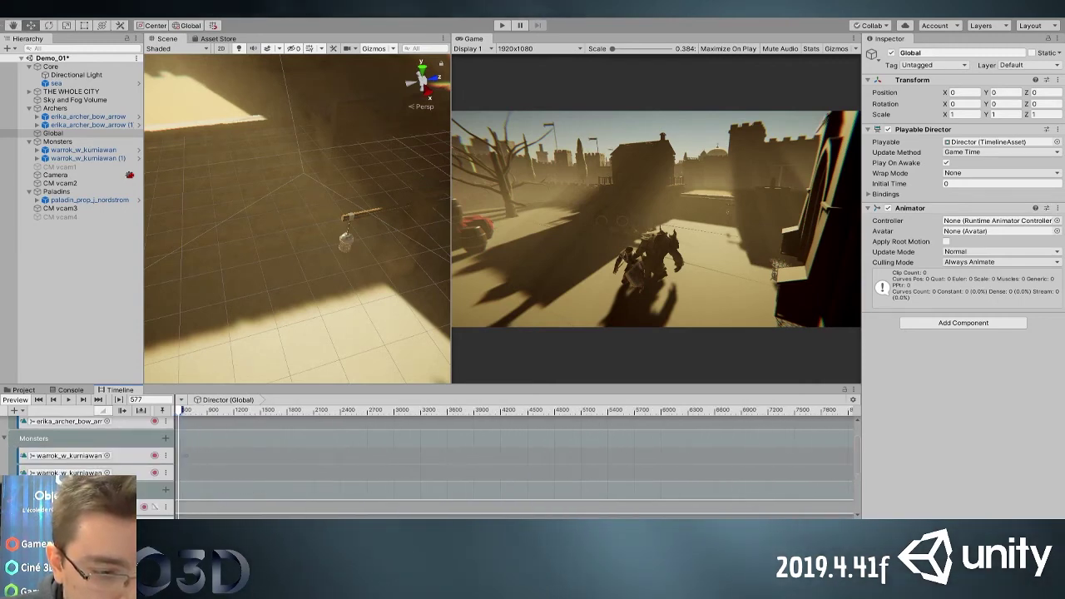
{"action": "scroll", "coordinate": [232, 456], "scroll_direction": "up", "scroll_amount": 2}
{"action": "left_click_drag", "start_coordinate": [230, 413], "coordinate": [232, 416]}
{"action": "mouse_move", "coordinate": [198, 474]}
{"action": "left_mouse_down"}
{"action": "mouse_move", "coordinate": [230, 477]}
{"action": "mouse_move", "coordinate": [218, 474]}
{"action": "left_mouse_up"}
{"action": "key", "text": "ctrl+z"}
{"action": "key", "text": "ctrl+z"}
Move the second warrok's walk_monster clip to start at frame 459, checking the monsters near the gate, and play it back
{"action": "left_click_drag", "start_coordinate": [204, 415], "coordinate": [224, 418]}
{"action": "right_click_drag", "start_coordinate": [300, 332], "coordinate": [306, 281], "text": "alt"}
{"action": "left_click_drag", "start_coordinate": [306, 281], "coordinate": [562, 352], "text": "alt"}
{"action": "middle_click_drag", "start_coordinate": [433, 325], "coordinate": [148, 325]}
{"action": "left_click_drag", "start_coordinate": [147, 325], "coordinate": [249, 300], "text": "alt"}
{"action": "middle_click_drag", "start_coordinate": [250, 299], "coordinate": [315, 279]}
{"action": "left_click_drag", "start_coordinate": [222, 418], "coordinate": [215, 416]}
{"action": "left_click_drag", "start_coordinate": [223, 477], "coordinate": [234, 475]}
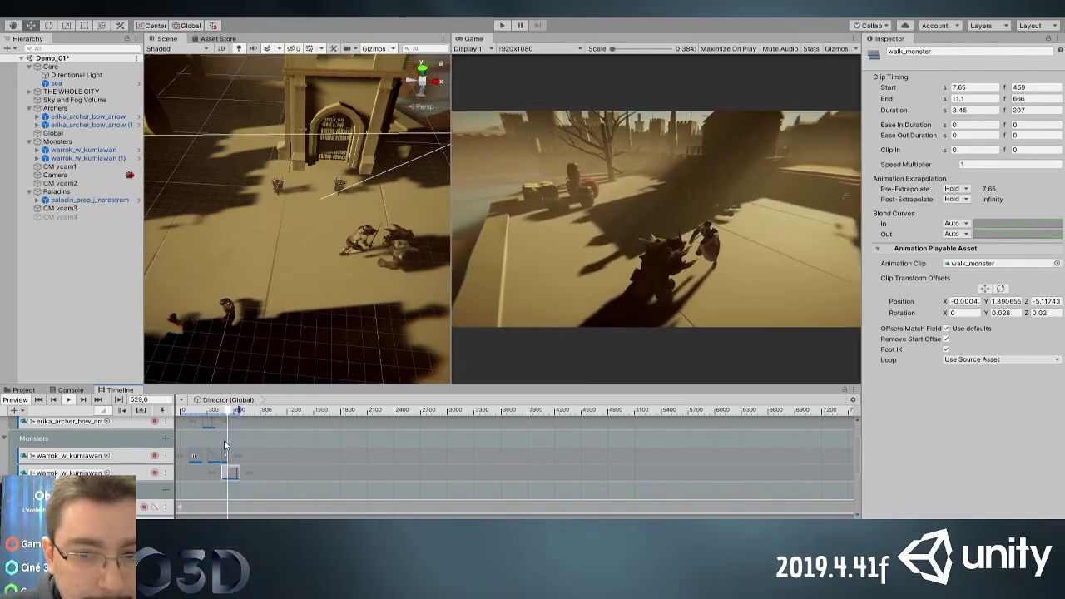
Duplicate the walk_monster clip to frame 0 of the second warrok's track, end it at frame 172, and play it back
{"action": "left_click_drag", "start_coordinate": [230, 478], "coordinate": [200, 474]}
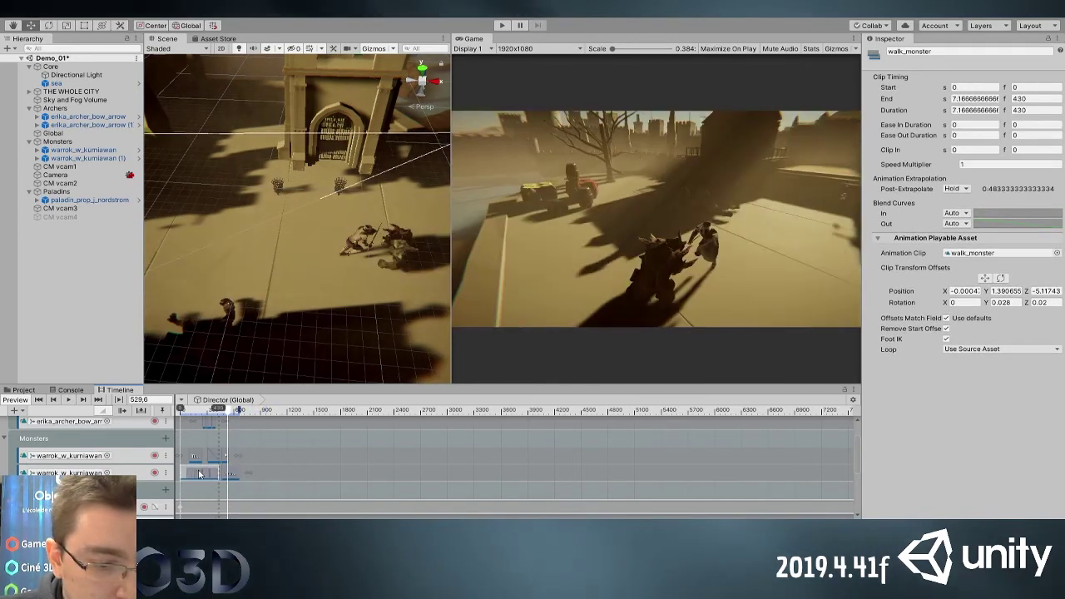
{"action": "left_click", "coordinate": [190, 415]}
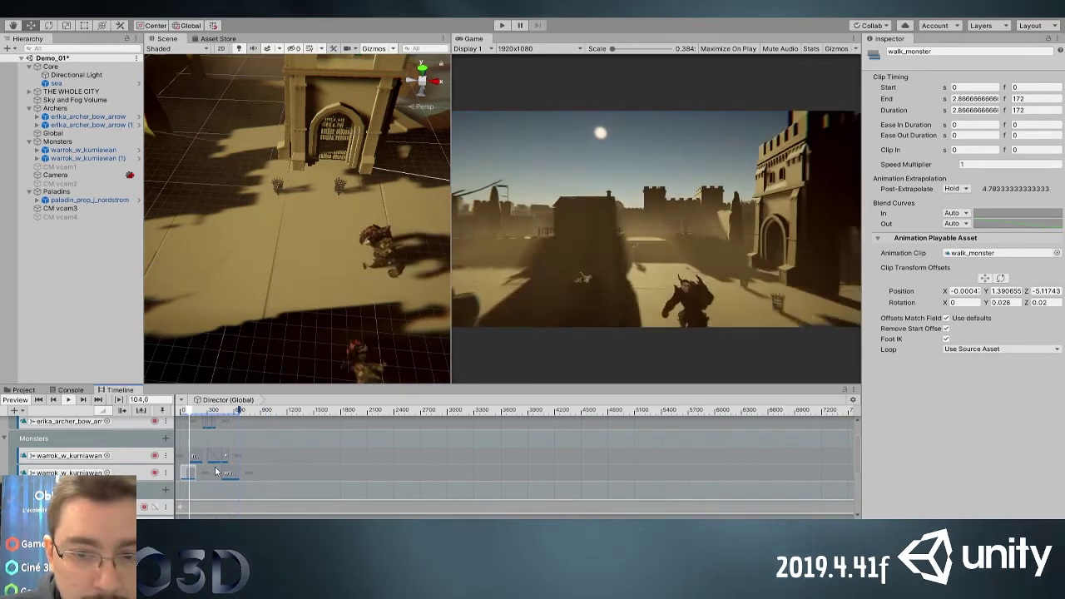
{"action": "key", "text": "space"}
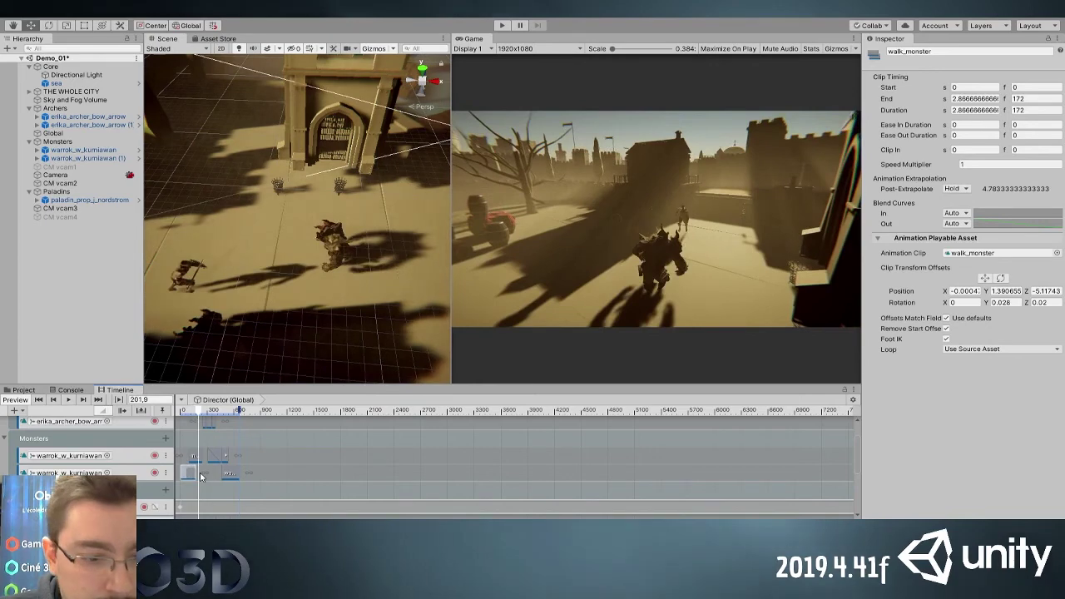
Lengthen the opening walk_monster clip and trim the one starting at frame 459 to end at frame 631
{"action": "left_click_drag", "start_coordinate": [193, 472], "coordinate": [210, 478]}
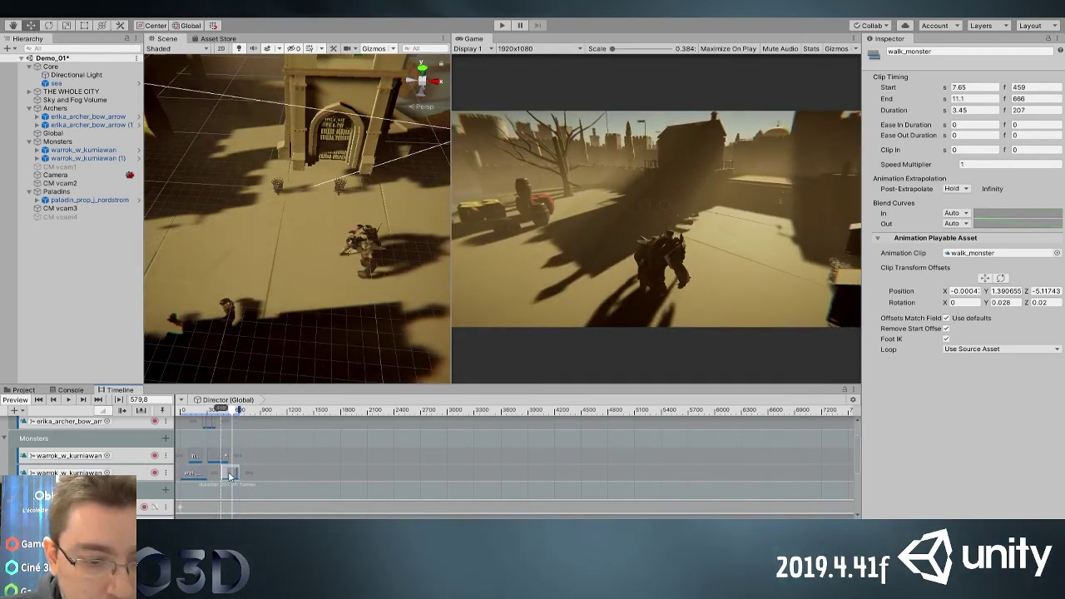
{"action": "mouse_move", "coordinate": [201, 413]}
{"action": "left_mouse_down"}
{"action": "mouse_move", "coordinate": [168, 414]}
{"action": "mouse_move", "coordinate": [200, 412]}
{"action": "left_mouse_up"}
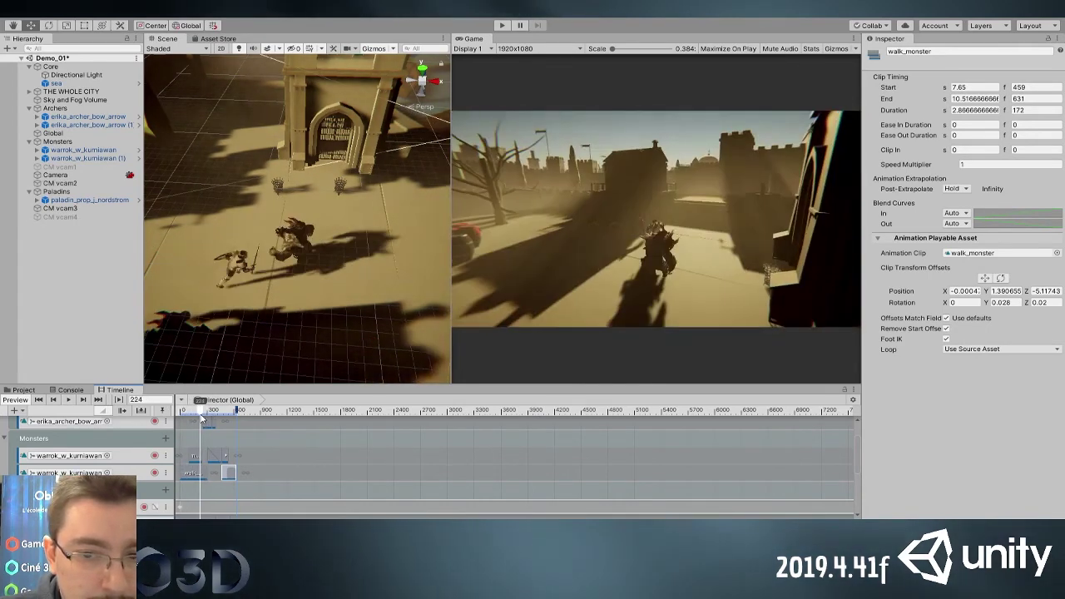
{"action": "middle_click_drag", "start_coordinate": [218, 306], "coordinate": [286, 261]}
{"action": "scroll", "coordinate": [263, 278], "scroll_direction": "down", "scroll_amount": 3}
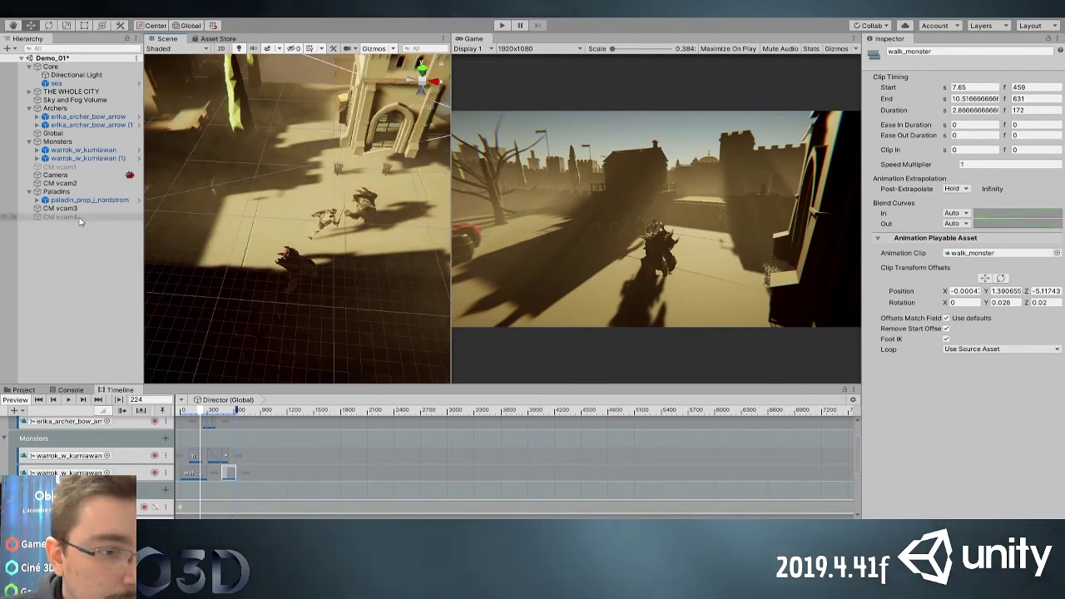
{"action": "scroll", "coordinate": [97, 439], "scroll_direction": "down", "scroll_amount": 5}
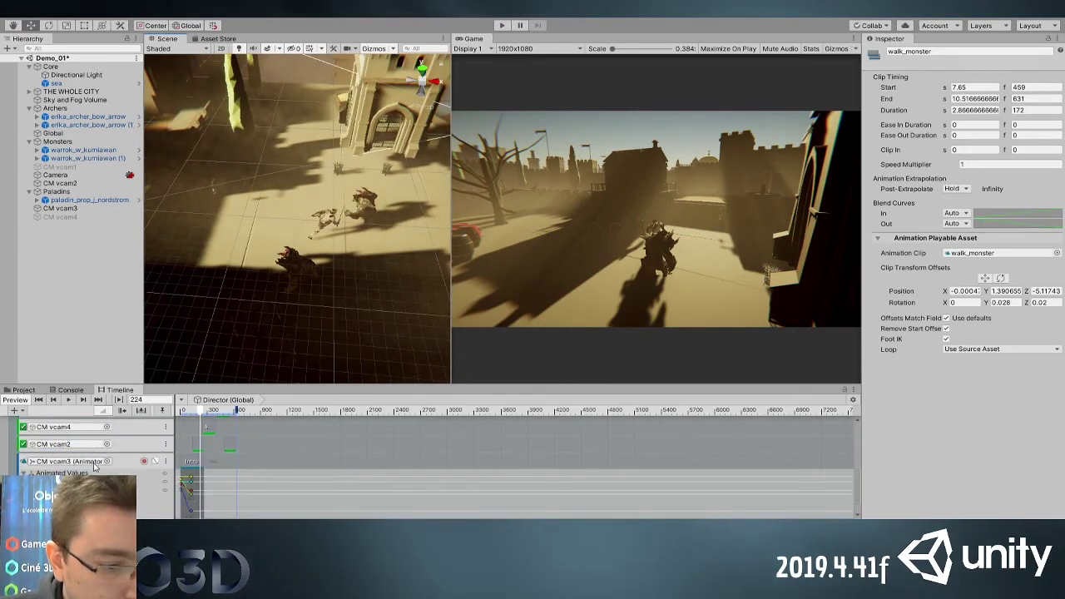
Move the paladin's knight_run clip to start at frame 199 and check the vcam2 shot
{"action": "scroll", "coordinate": [154, 499], "scroll_direction": "down", "scroll_amount": 1}
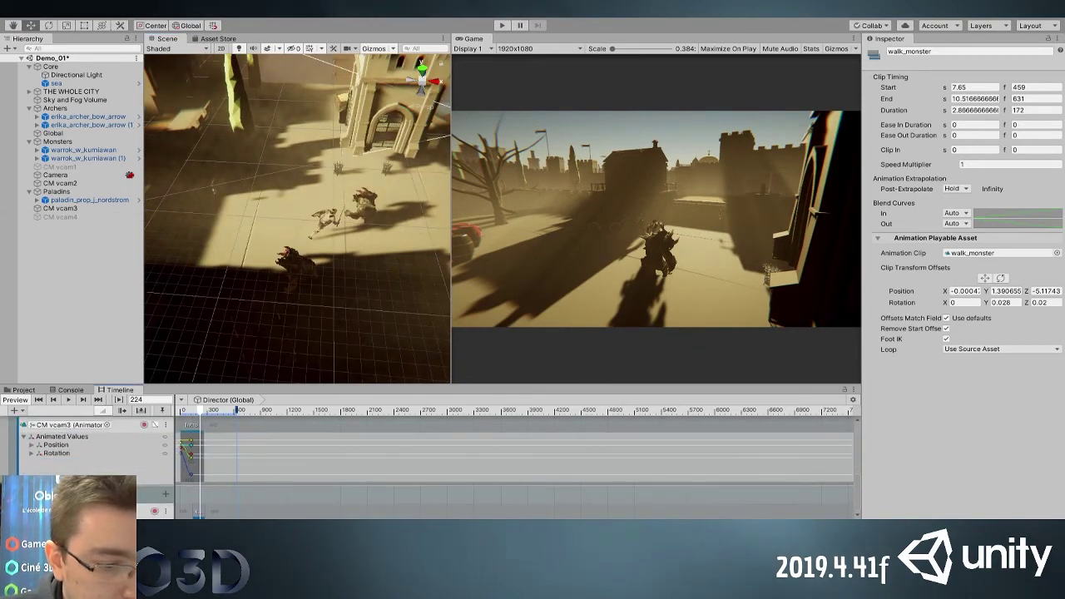
{"action": "left_click", "coordinate": [154, 505]}
{"action": "left_click", "coordinate": [203, 509]}
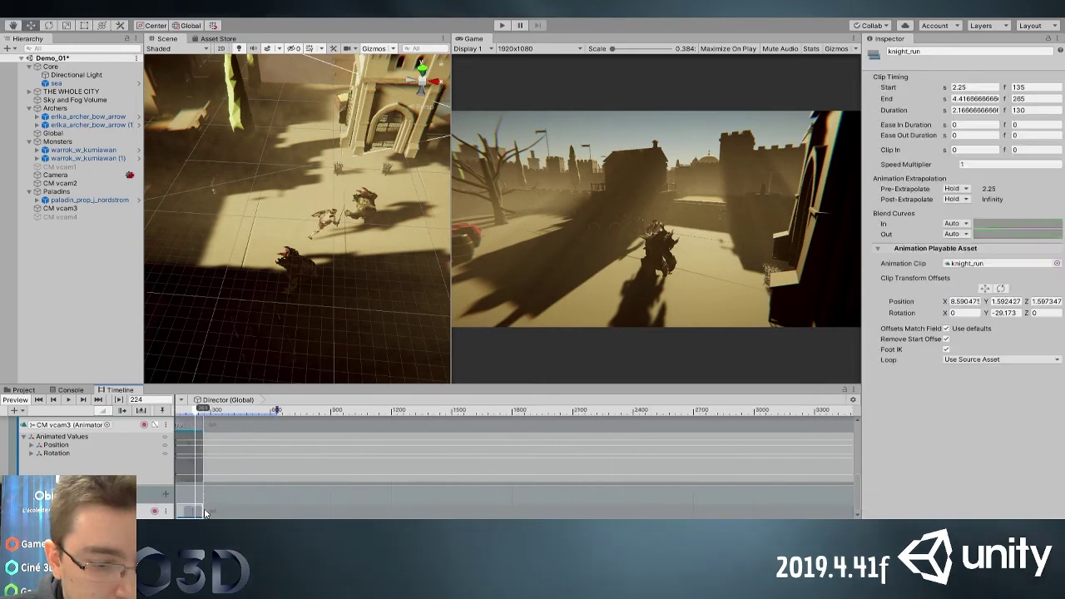
{"action": "scroll", "coordinate": [247, 430], "scroll_direction": "up", "scroll_amount": 3}
{"action": "mouse_move", "coordinate": [245, 412]}
{"action": "left_mouse_down"}
{"action": "mouse_move", "coordinate": [216, 412]}
{"action": "mouse_move", "coordinate": [246, 414]}
{"action": "left_mouse_up"}
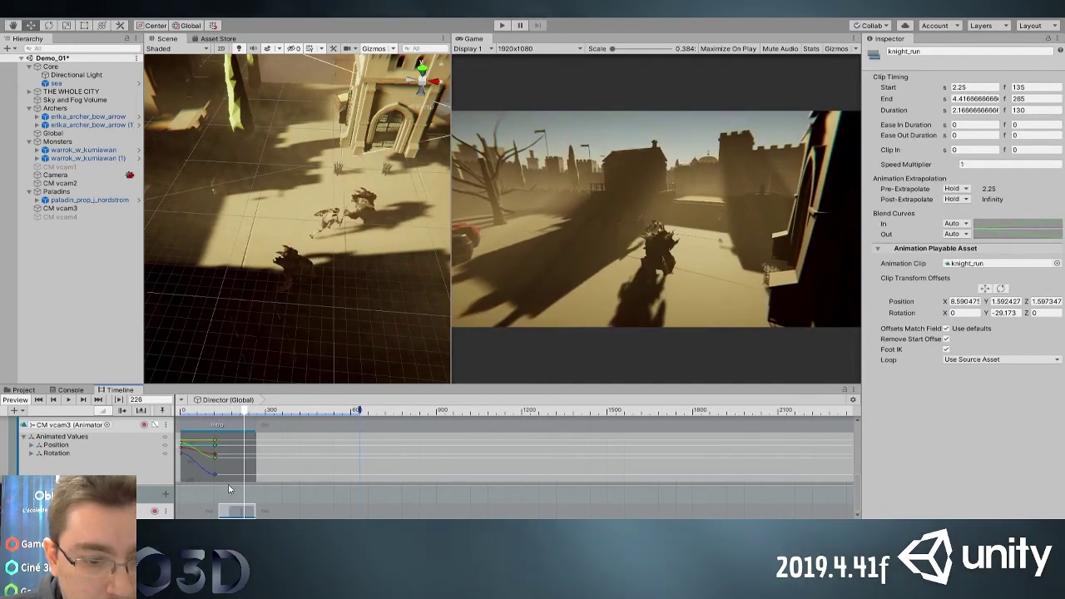
{"action": "left_click_drag", "start_coordinate": [237, 512], "coordinate": [255, 514]}
{"action": "mouse_move", "coordinate": [242, 411]}
{"action": "left_mouse_down"}
{"action": "mouse_move", "coordinate": [233, 411]}
{"action": "mouse_move", "coordinate": [251, 412]}
{"action": "left_mouse_up"}
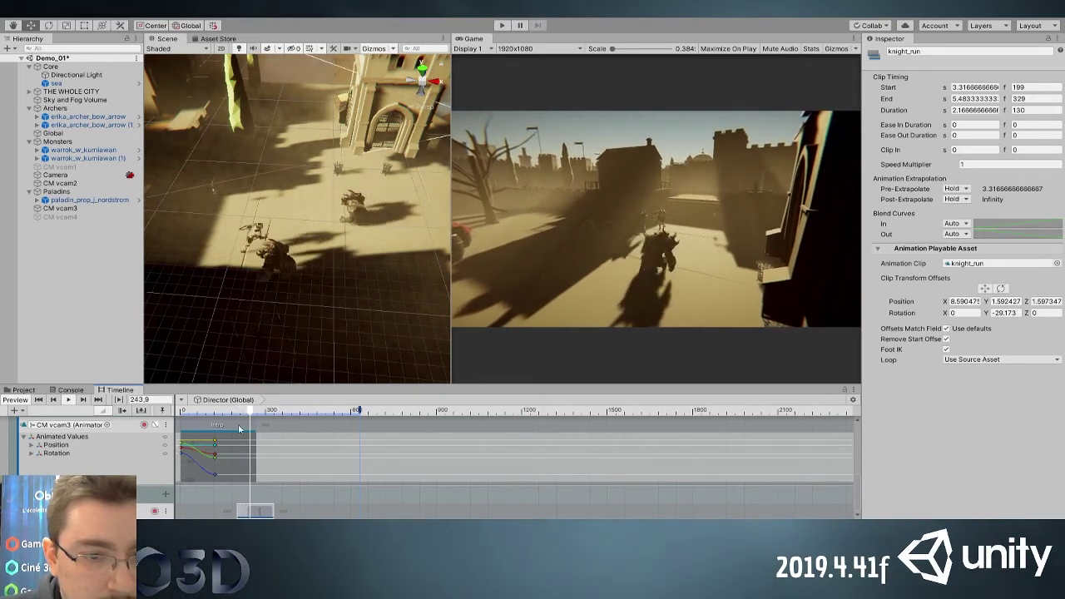
Try the knight_run clip at a start of about frame 41, scrub the shot, and undo the move
{"action": "left_click", "coordinate": [236, 511]}
{"action": "left_click", "coordinate": [241, 511]}
{"action": "left_click_drag", "start_coordinate": [212, 411], "coordinate": [228, 416]}
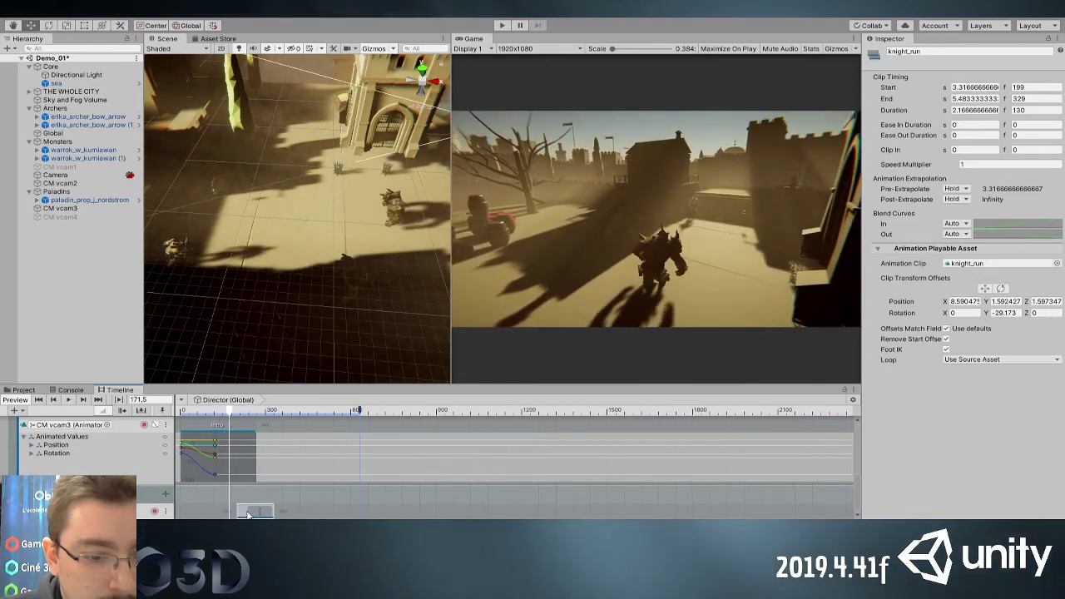
{"action": "left_click_drag", "start_coordinate": [257, 509], "coordinate": [210, 509]}
{"action": "left_click_drag", "start_coordinate": [229, 412], "coordinate": [218, 411]}
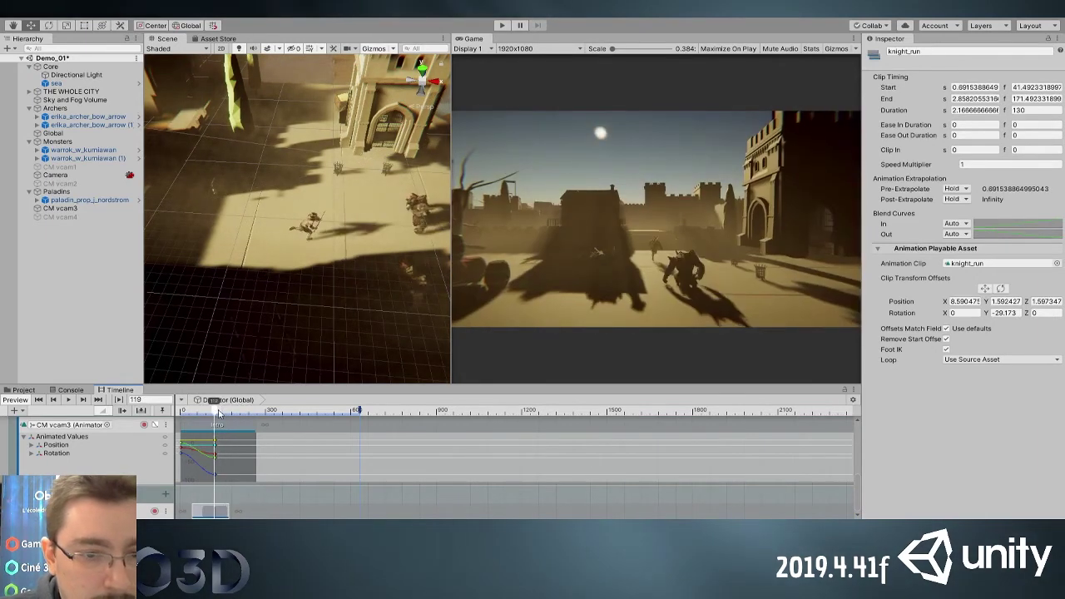
{"action": "key", "text": "ctrl+z"}
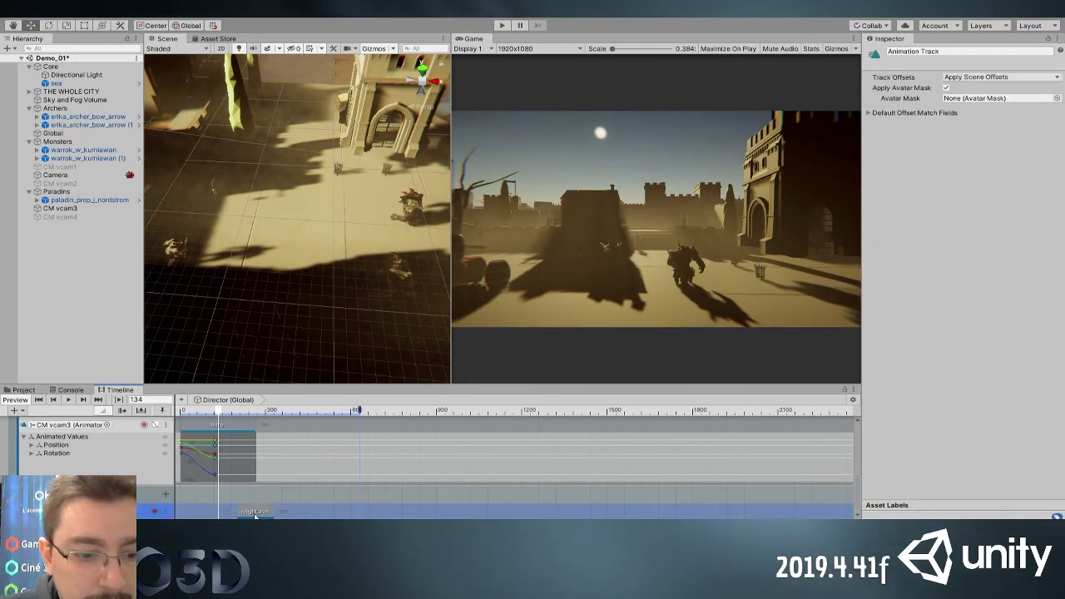
Set the knight_run clip's speed multiplier to 0.5 and play it back
{"action": "left_click_drag", "start_coordinate": [220, 422], "coordinate": [254, 421]}
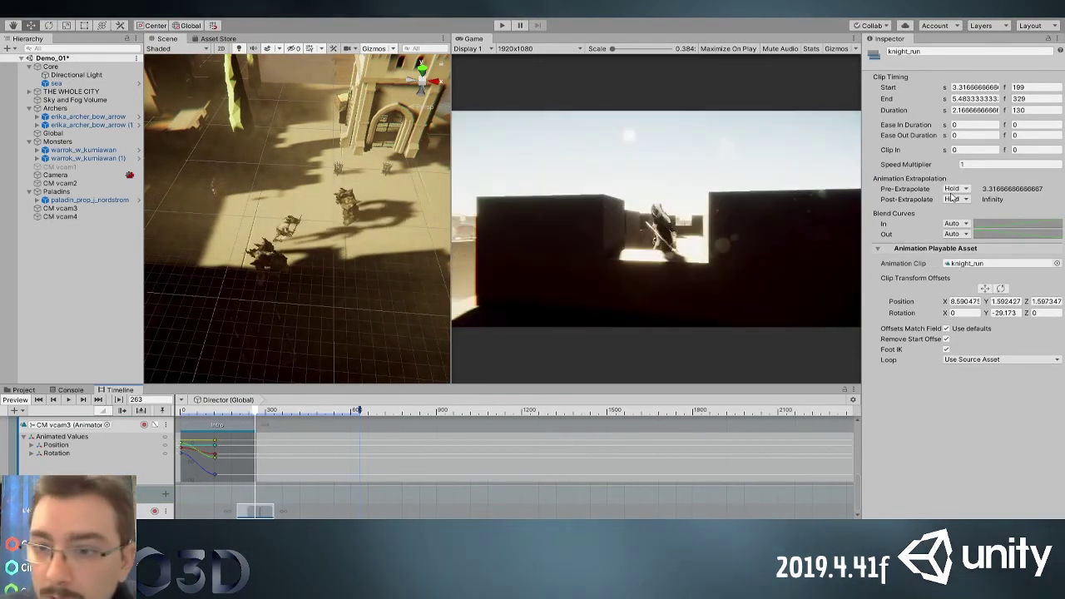
{"action": "type", "text": "0.5"}
{"action": "key", "text": "Return"}
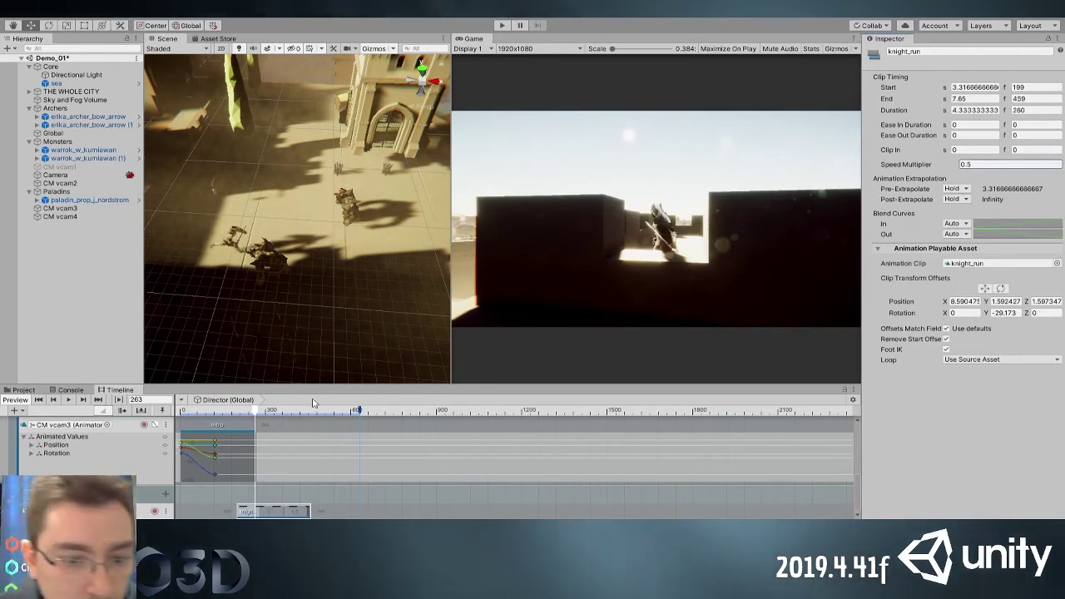
{"action": "key", "text": "space"}
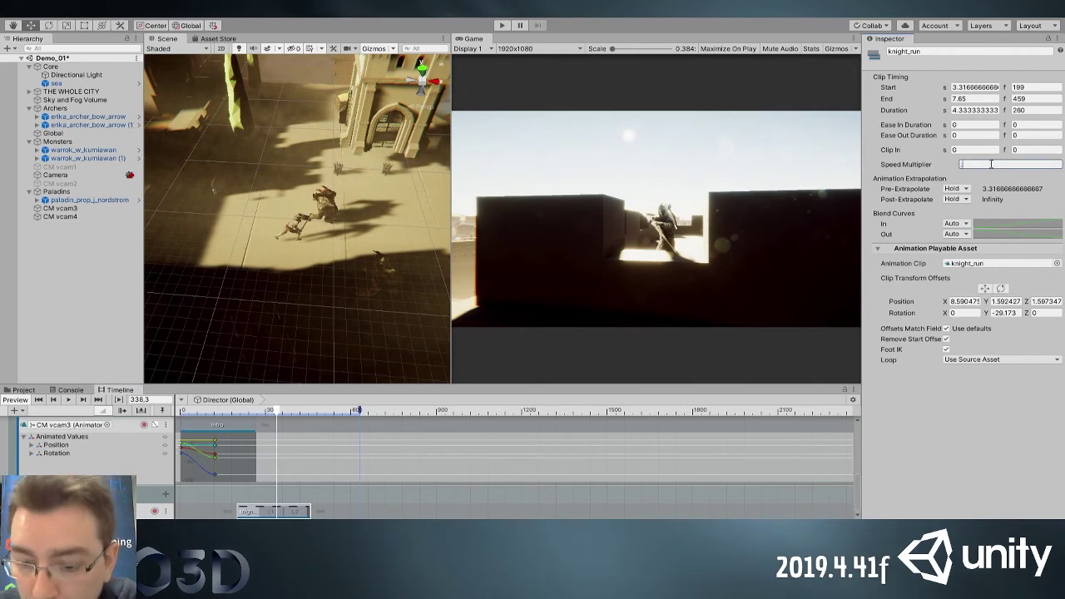
Set the knight_run clip's speed multiplier to 0.7 and move the clip to start at frame 0
{"action": "left_click", "coordinate": [991, 164]}
{"action": "type", "text": ".7"}
{"action": "key", "text": "Return"}
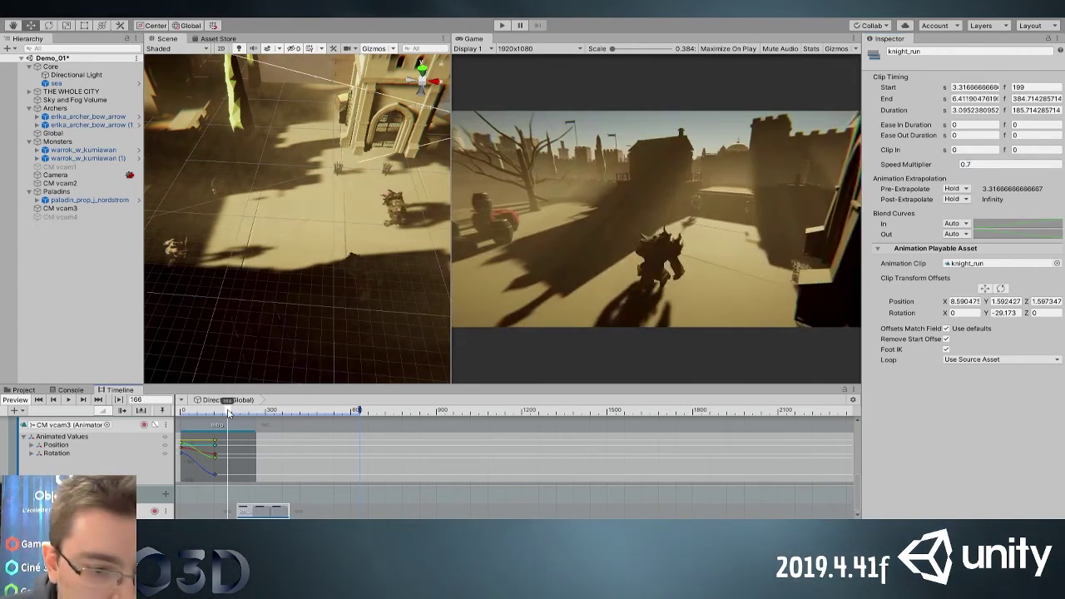
{"action": "left_click_drag", "start_coordinate": [258, 512], "coordinate": [212, 514]}
{"action": "left_click", "coordinate": [197, 416]}
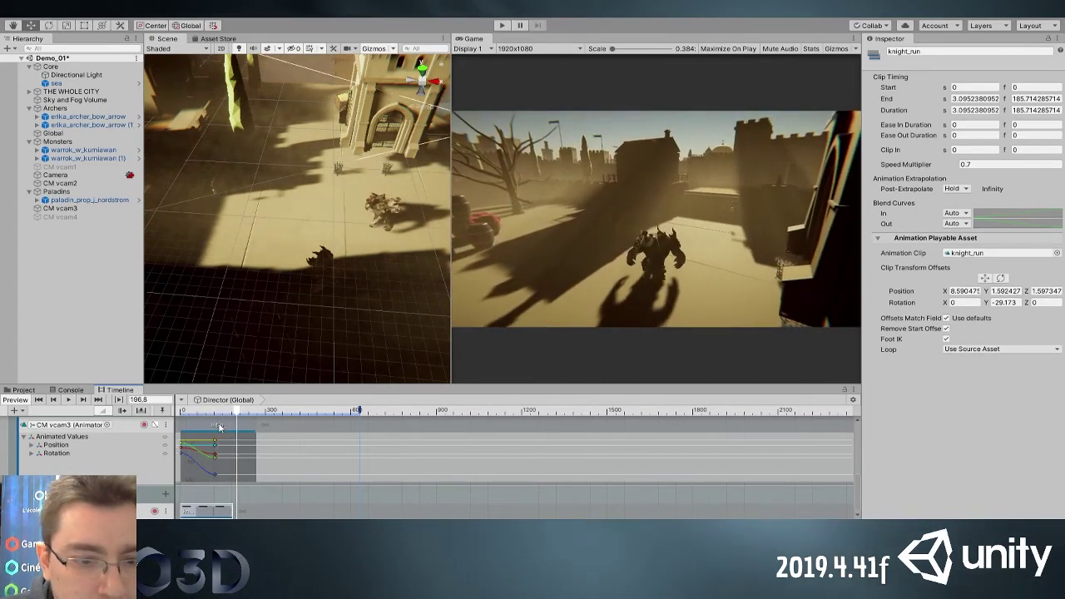
Extend the knight_run clip to end at about frame 266 and play back the vcam2 shot
{"action": "left_click_drag", "start_coordinate": [238, 411], "coordinate": [226, 412]}
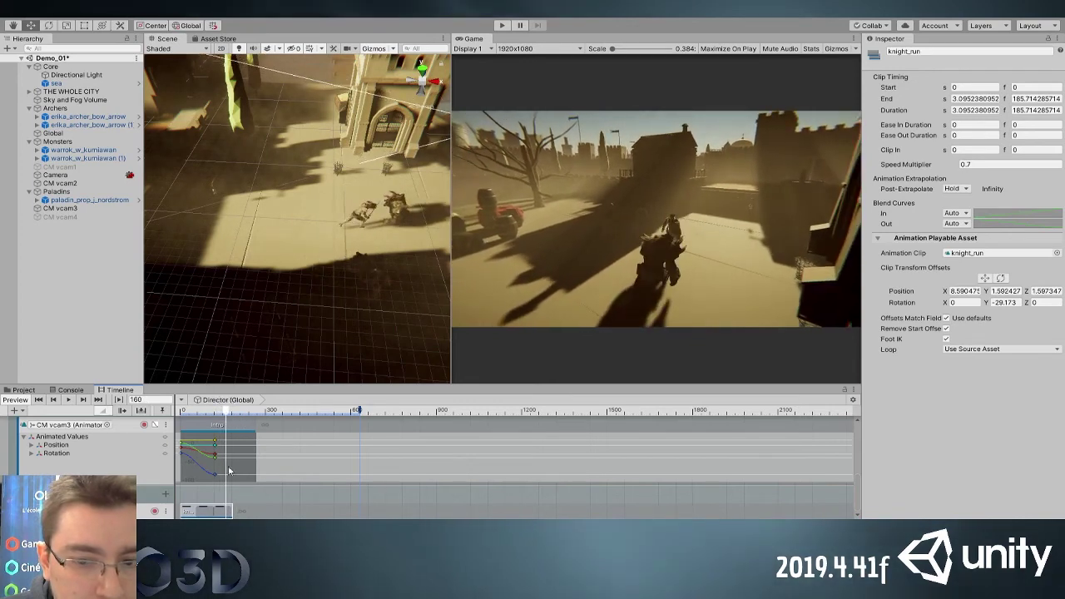
{"action": "left_click_drag", "start_coordinate": [232, 515], "coordinate": [256, 513]}
{"action": "key", "text": "space"}
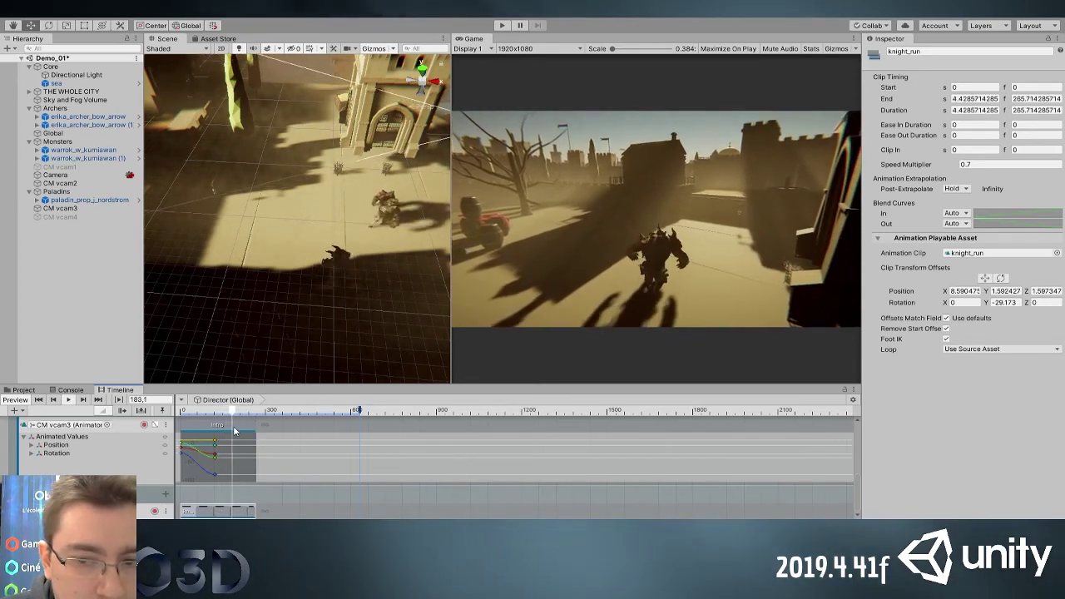
{"action": "mouse_move", "coordinate": [234, 421]}
{"action": "left_mouse_down"}
{"action": "mouse_move", "coordinate": [216, 414]}
{"action": "mouse_move", "coordinate": [230, 416]}
{"action": "left_mouse_up"}
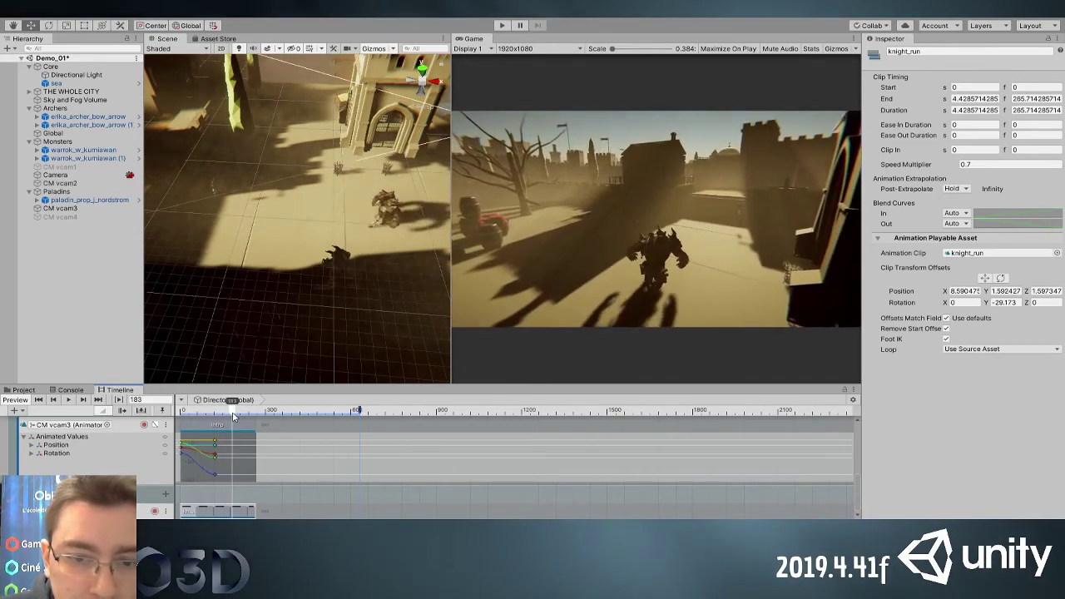
Examine the characters' positions in front of the gate from above and at an angle, including at frame 0
{"action": "middle_click_drag", "start_coordinate": [372, 317], "coordinate": [219, 324]}
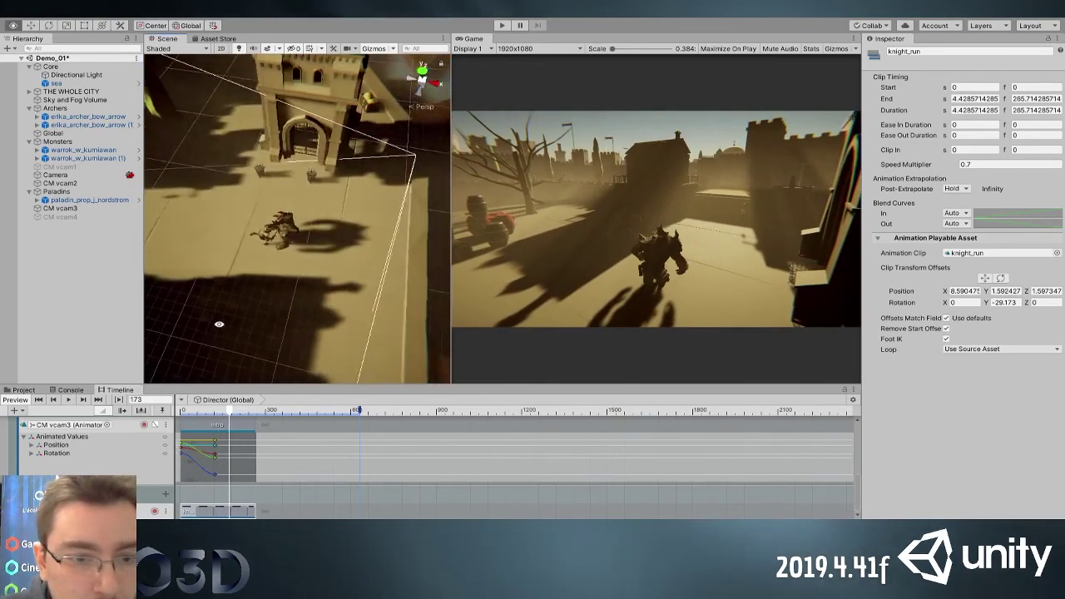
{"action": "left_click_drag", "start_coordinate": [275, 333], "coordinate": [319, 396], "text": "alt"}
{"action": "middle_click_drag", "start_coordinate": [339, 348], "coordinate": [339, 285]}
{"action": "scroll", "coordinate": [348, 315], "scroll_direction": "down", "scroll_amount": 8}
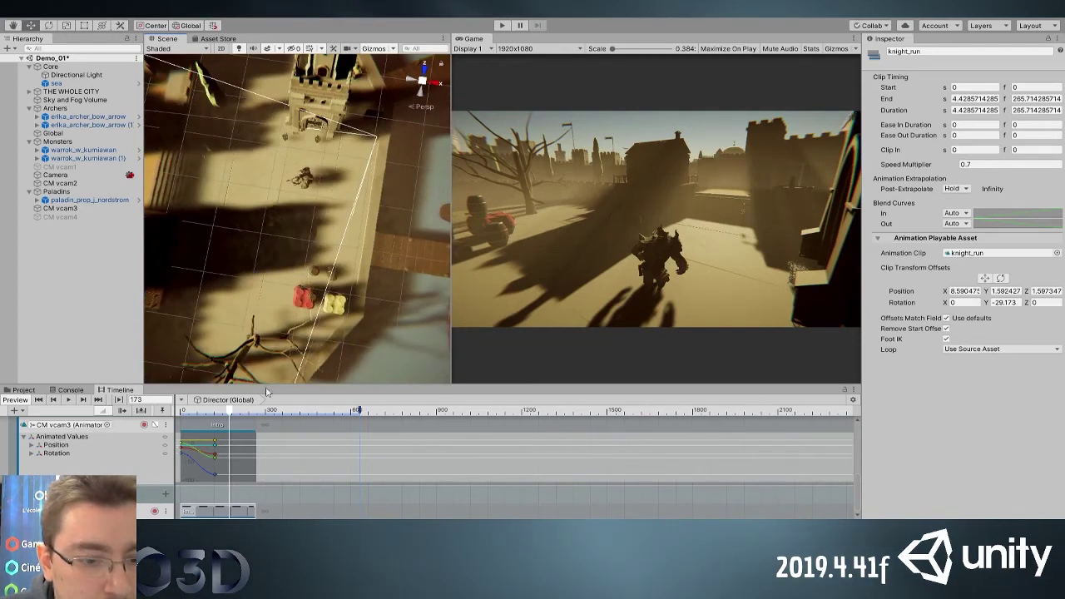
{"action": "scroll", "coordinate": [248, 465], "scroll_direction": "up", "scroll_amount": 3}
{"action": "scroll", "coordinate": [103, 458], "scroll_direction": "up", "scroll_amount": 2}
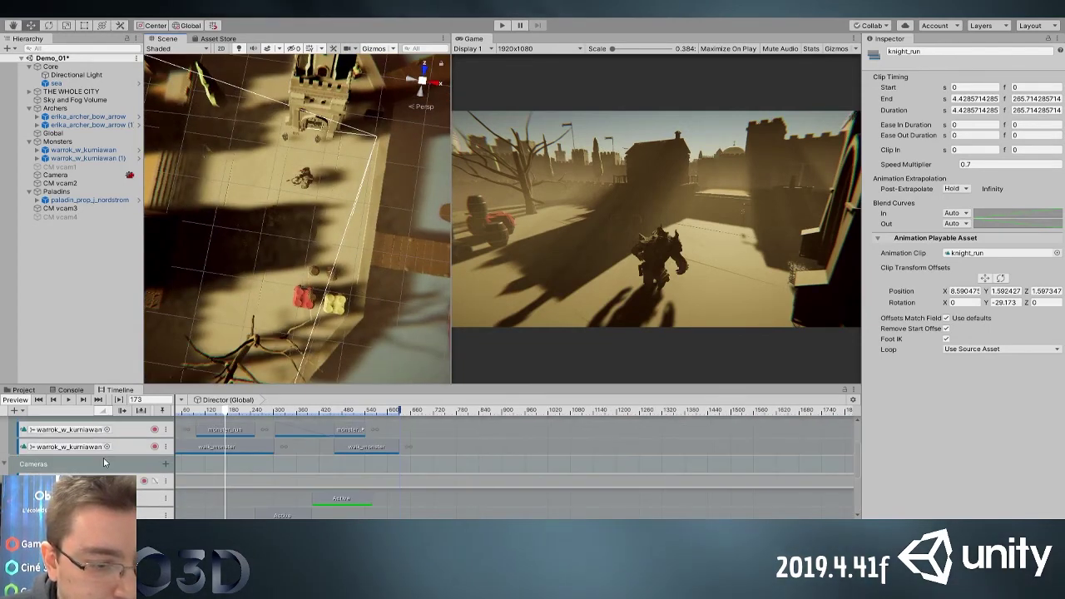
{"action": "left_click", "coordinate": [138, 454]}
{"action": "left_click_drag", "start_coordinate": [225, 413], "coordinate": [143, 410]}
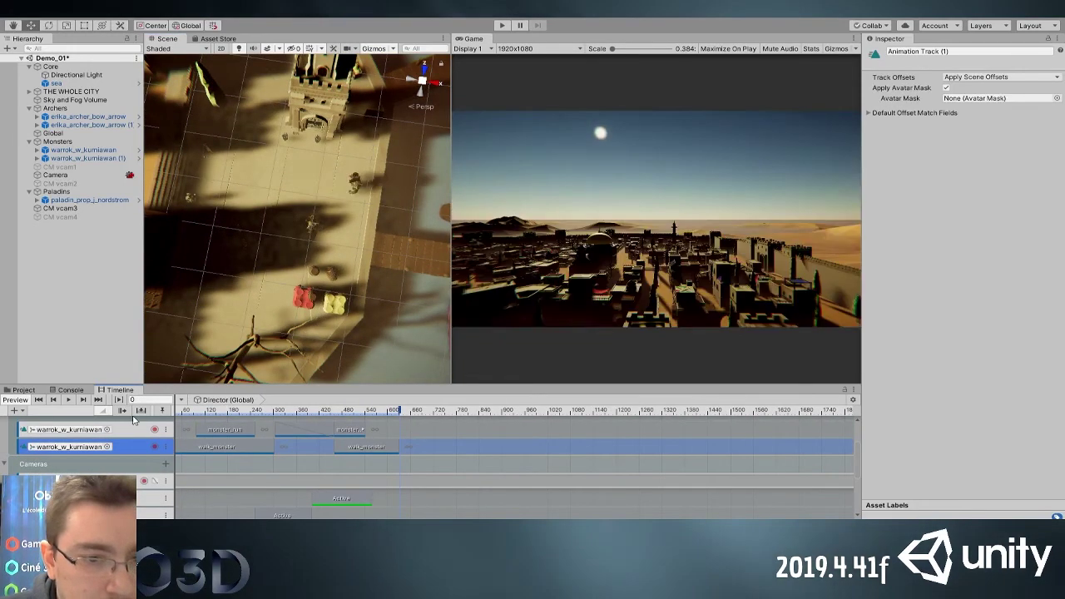
{"action": "left_click_drag", "start_coordinate": [194, 346], "coordinate": [198, 169], "text": "alt"}
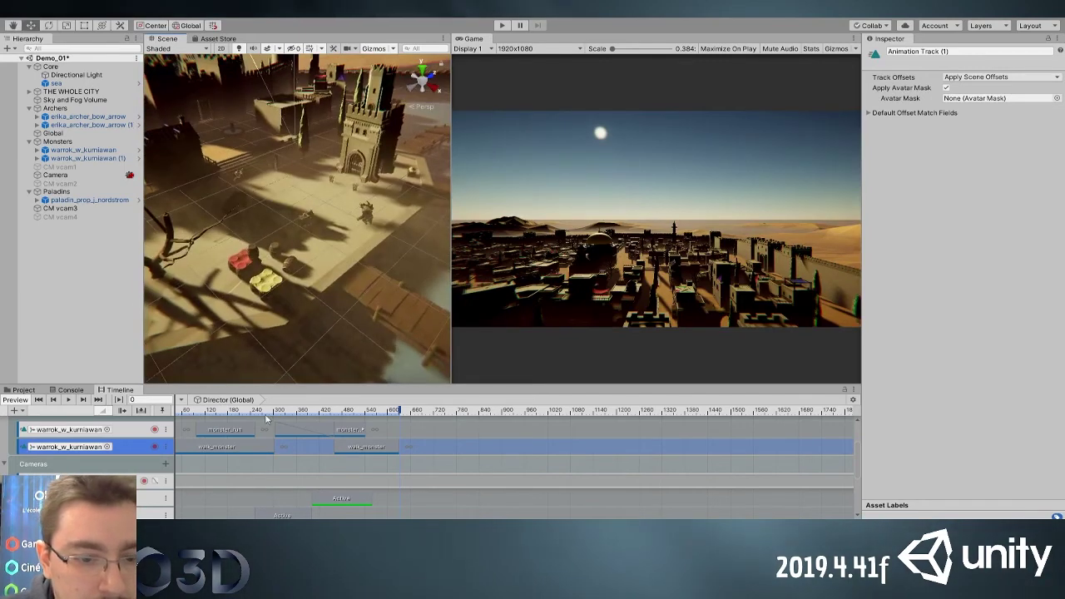
Set the speed multiplier of the second warrok's opening walk_monster clip to 0.5 and play back from the start
{"action": "left_click", "coordinate": [232, 447]}
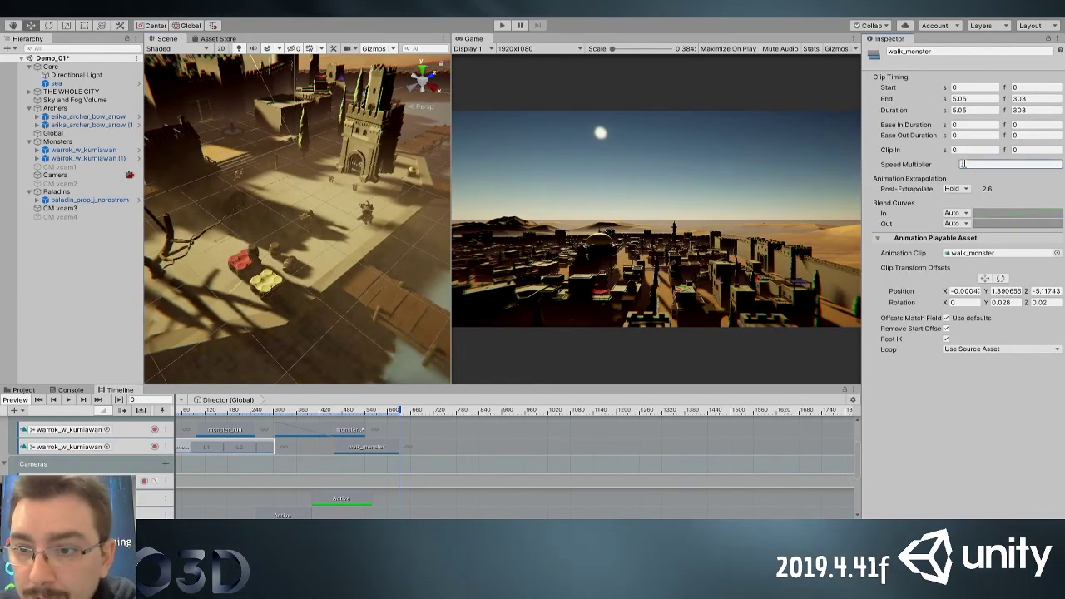
{"action": "left_click", "coordinate": [186, 411]}
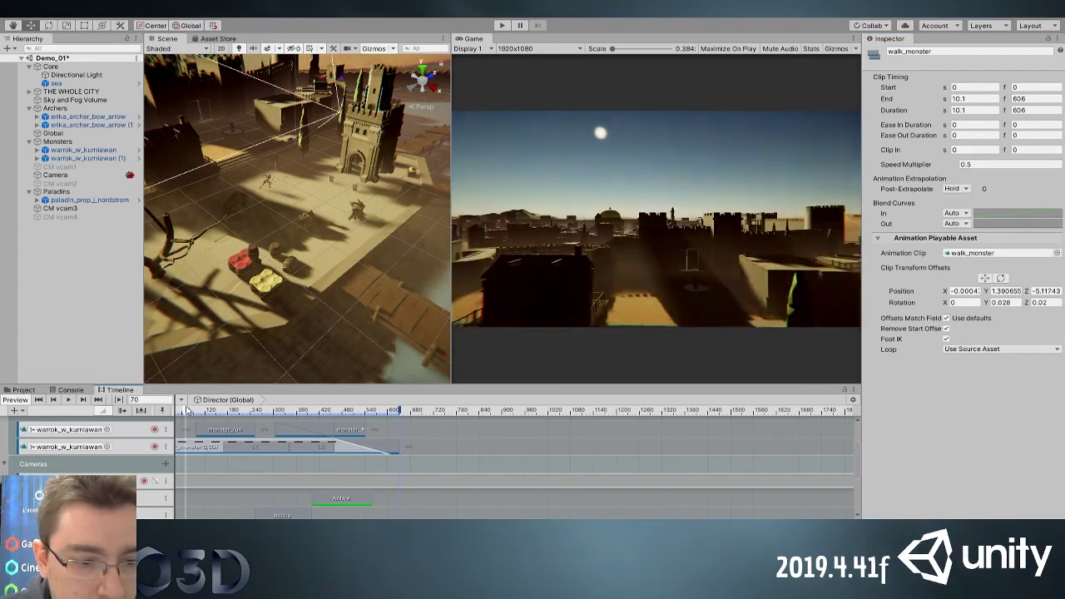
{"action": "left_click_drag", "start_coordinate": [169, 418], "coordinate": [154, 419]}
{"action": "key", "text": "space"}
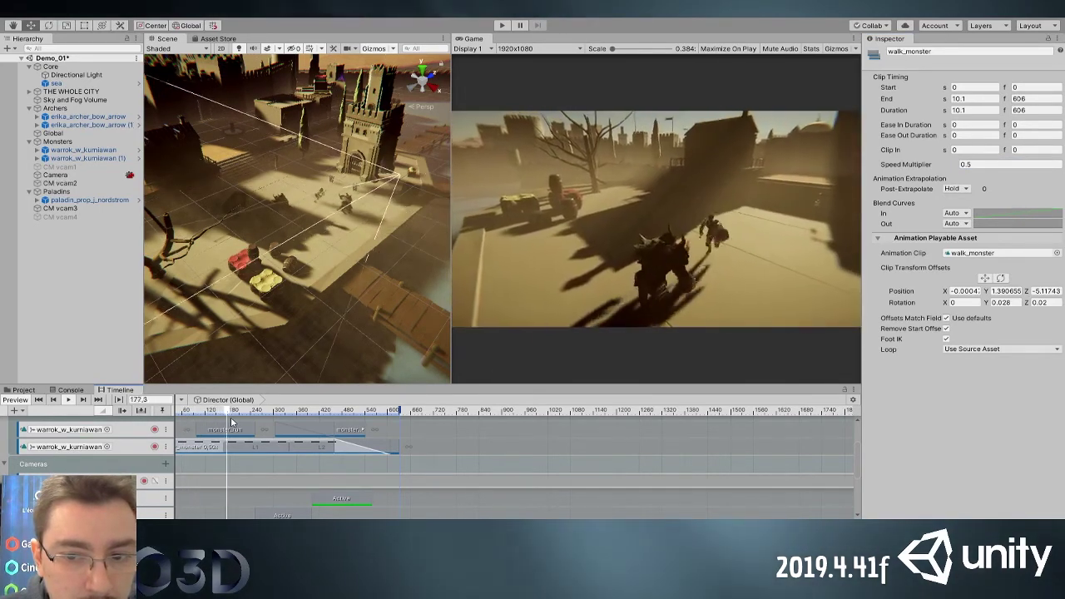
{"action": "key", "text": "space"}
{"action": "left_click_drag", "start_coordinate": [260, 415], "coordinate": [235, 421]}
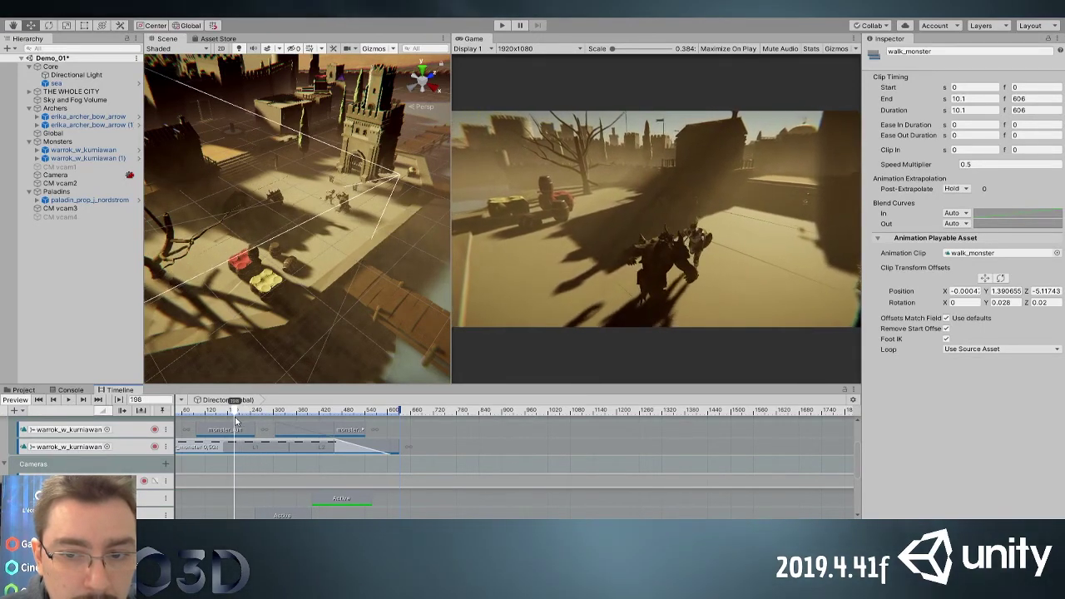
Trim the second warrok's opening walk_monster clip to end at frame 252, move the following clip clear of it, and play back
{"action": "scroll", "coordinate": [249, 471], "scroll_direction": "down", "scroll_amount": 5}
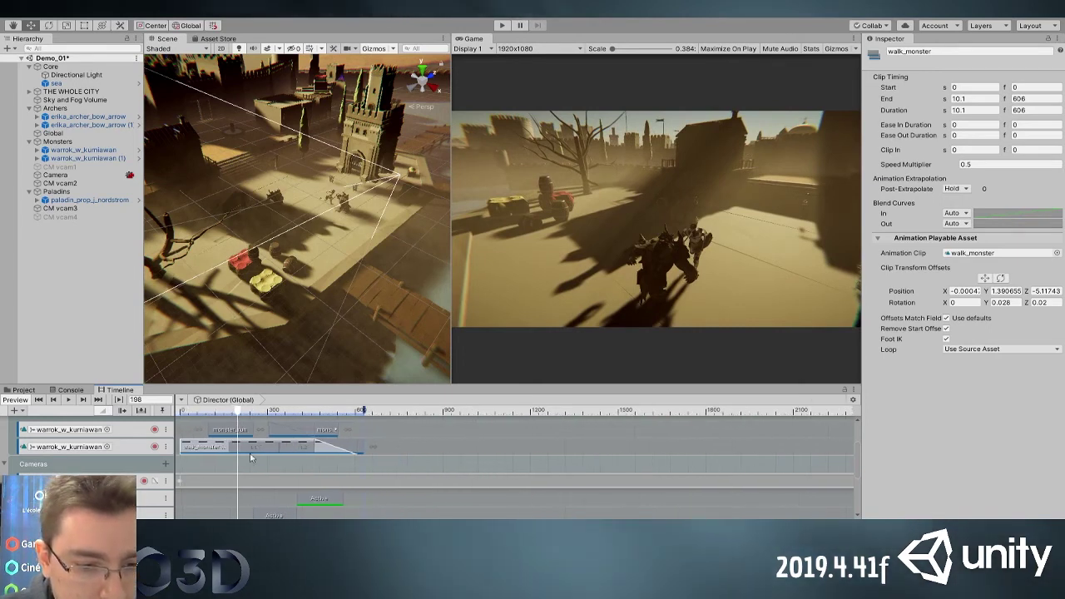
{"action": "left_click_drag", "start_coordinate": [238, 416], "coordinate": [254, 414]}
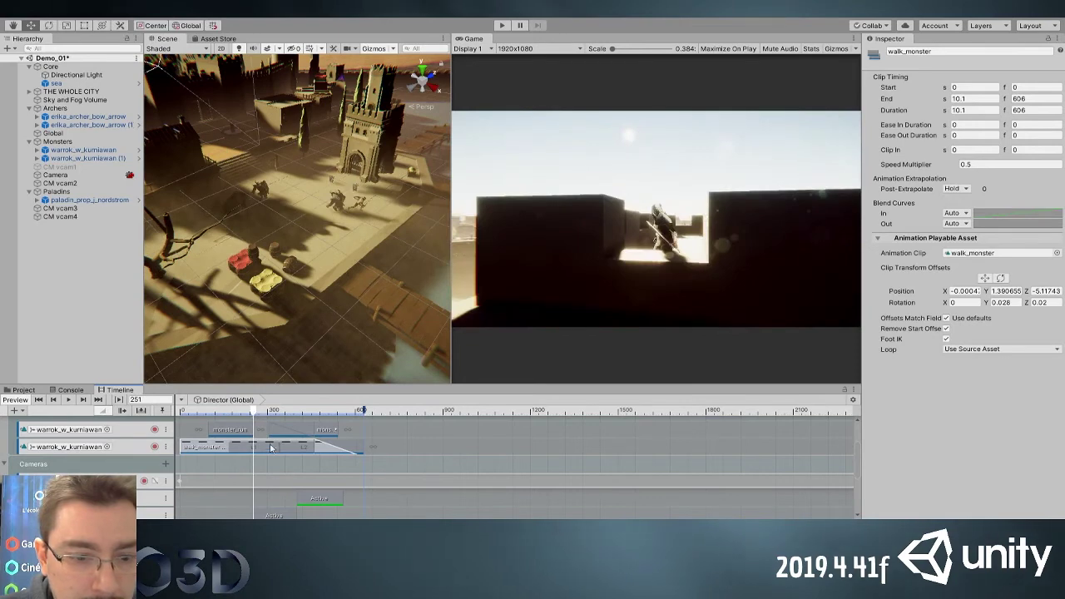
{"action": "left_click", "coordinate": [350, 447]}
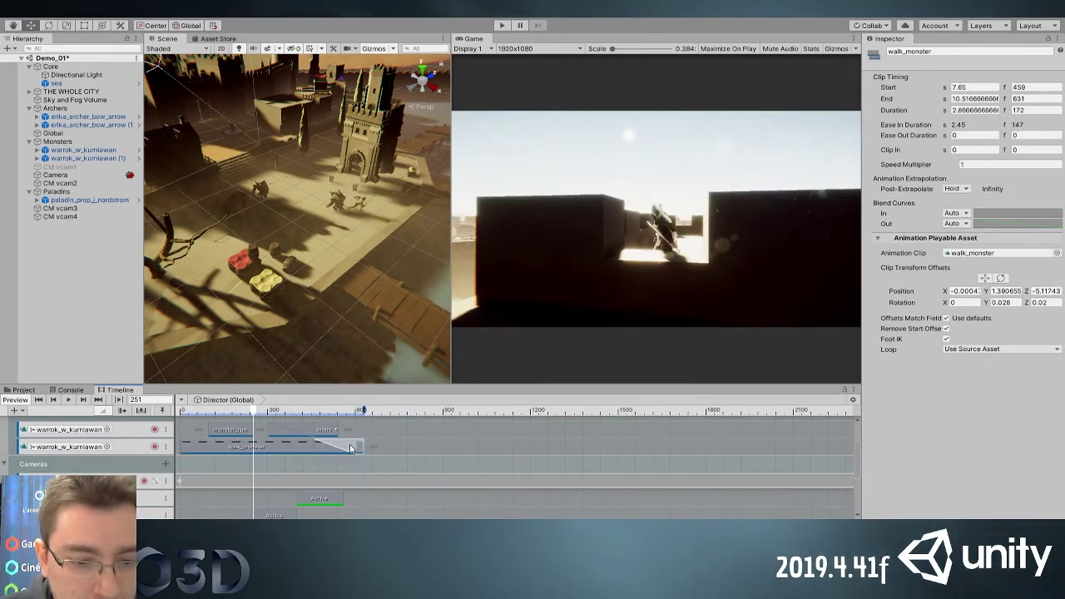
{"action": "left_click_drag", "start_coordinate": [356, 446], "coordinate": [255, 449], "text": "shift"}
{"action": "key", "text": "space"}
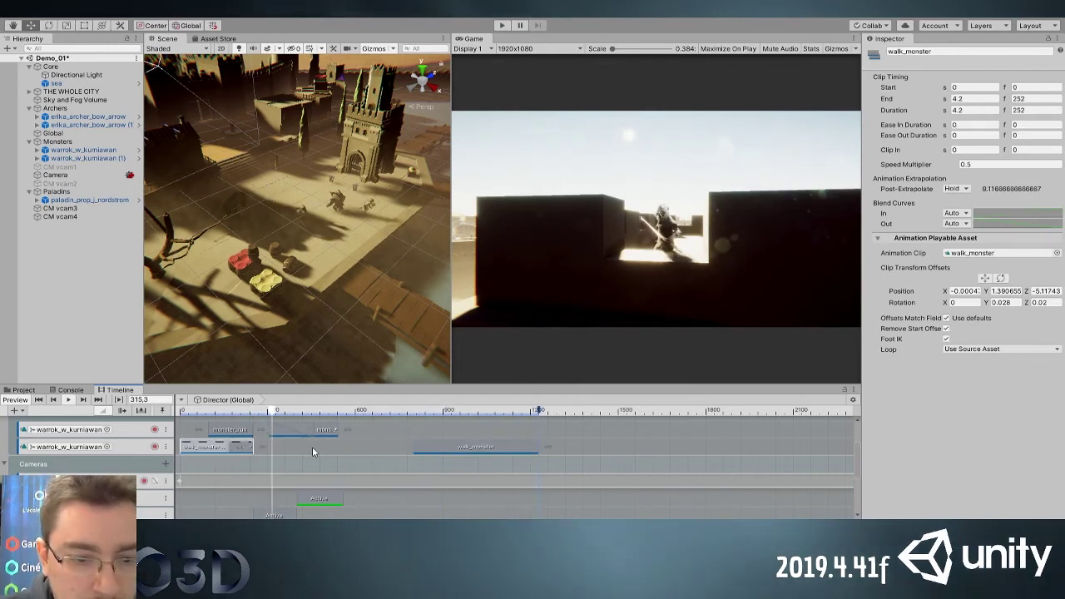
Move the second warrok's later walk_monster clip to start at about frame 340 and scrub through the following shots
{"action": "left_click_drag", "start_coordinate": [439, 452], "coordinate": [305, 448]}
{"action": "left_click_drag", "start_coordinate": [280, 414], "coordinate": [335, 418]}
{"action": "scroll", "coordinate": [300, 509], "scroll_direction": "down", "scroll_amount": 2}
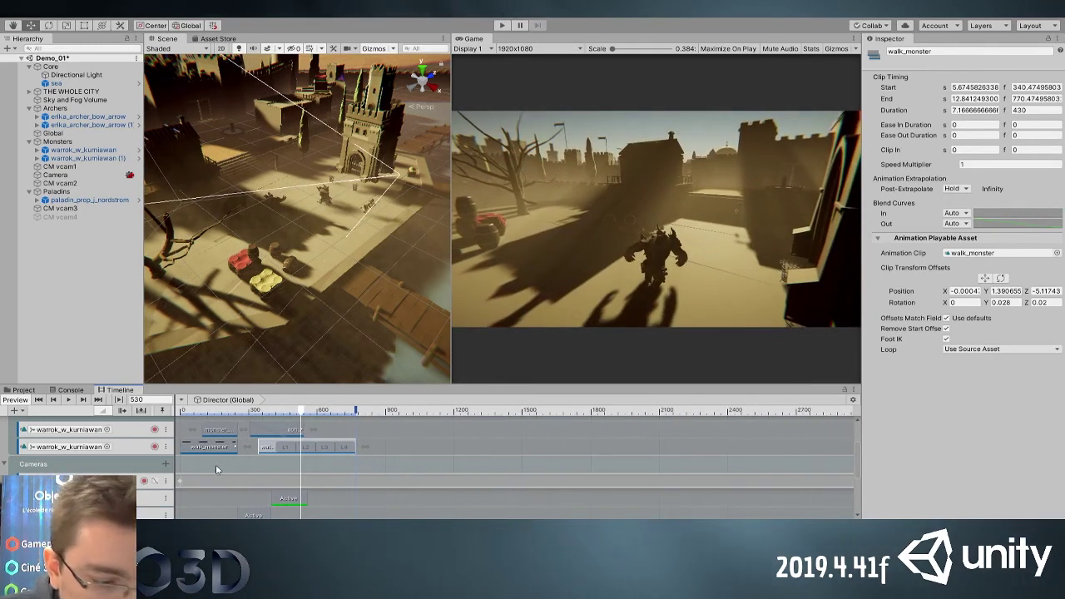
Set the paladin's knight_run clip speed multiplier to 0.5 and play the timeline from the start
{"action": "scroll", "coordinate": [218, 467], "scroll_direction": "down", "scroll_amount": 3}
{"action": "left_click", "coordinate": [202, 511]}
{"action": "left_click_drag", "start_coordinate": [209, 416], "coordinate": [227, 416]}
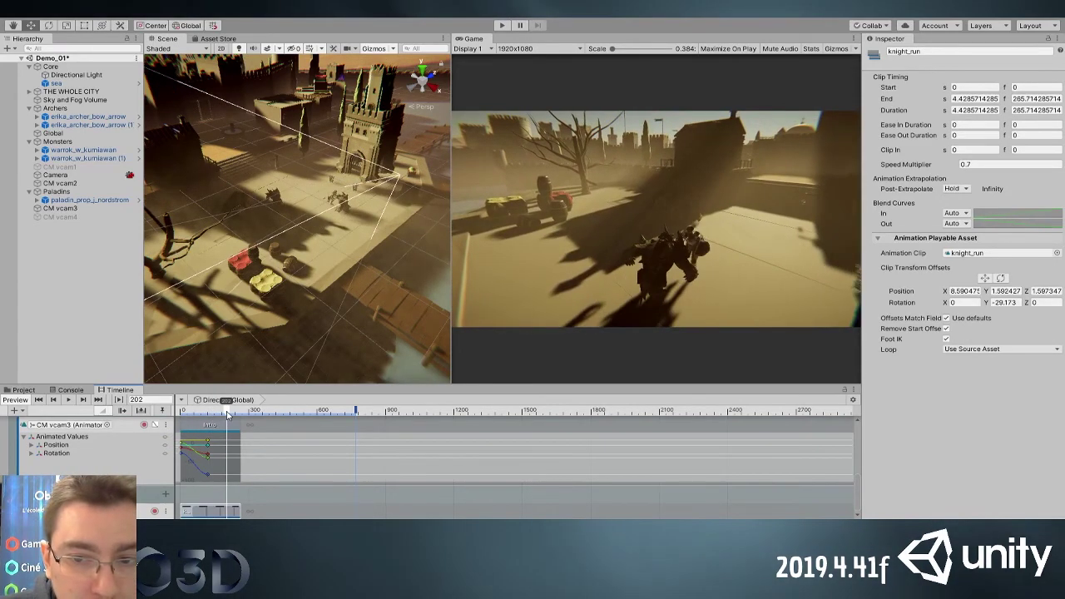
{"action": "left_click", "coordinate": [972, 167]}
{"action": "type", "text": "."}
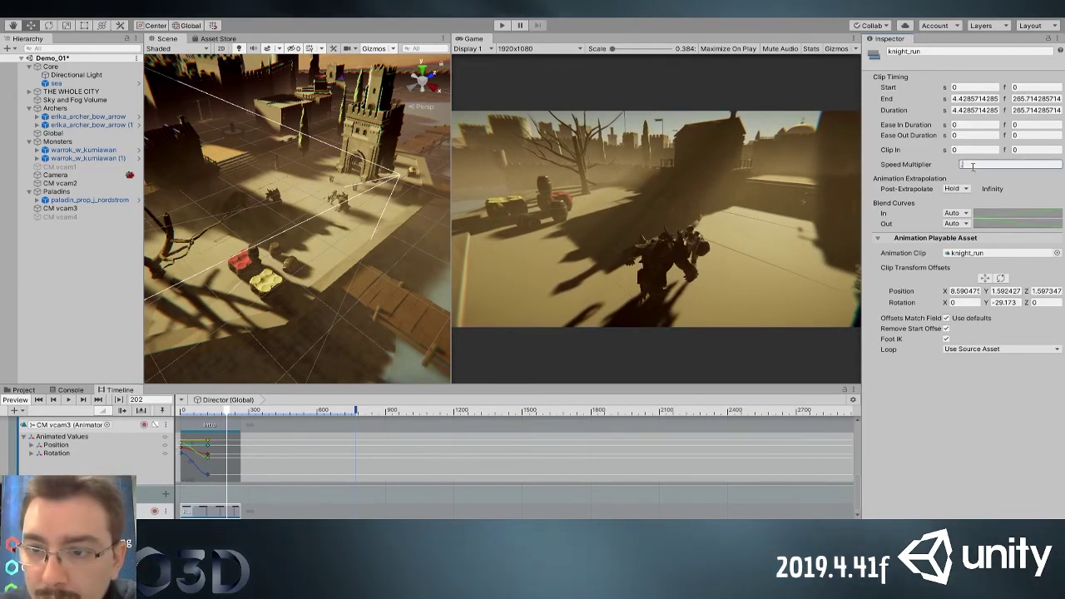
{"action": "type", "text": "5"}
{"action": "left_click_drag", "start_coordinate": [218, 414], "coordinate": [182, 414]}
{"action": "key", "text": "space"}
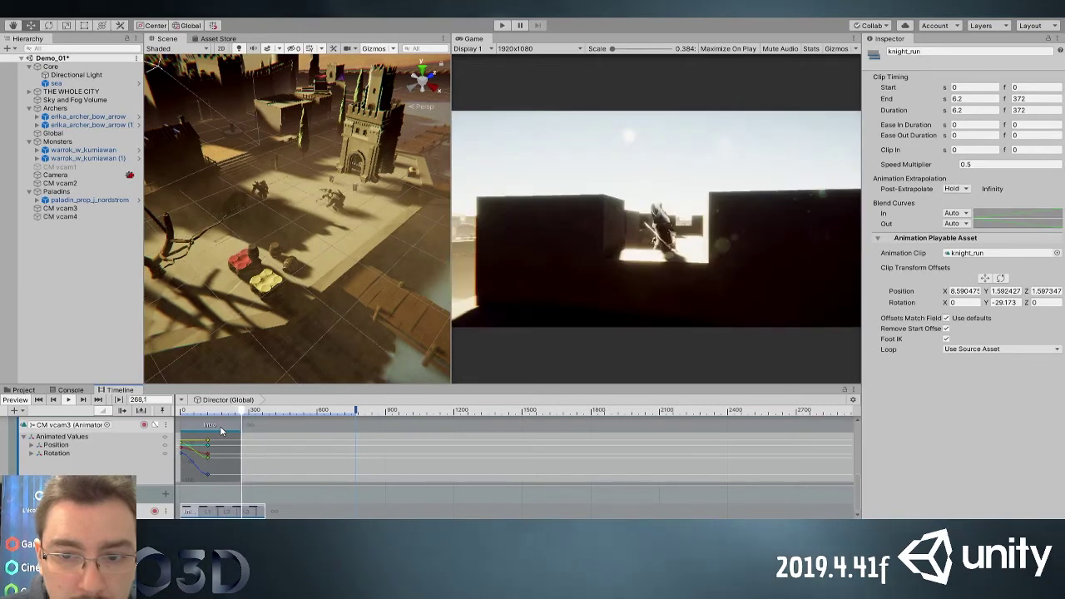
{"action": "key", "text": "space"}
Trim the opening knight_run clip to about 269 frames and duplicate it on the paladin's track to start at frame 432
{"action": "left_click_drag", "start_coordinate": [249, 514], "coordinate": [304, 510]}
{"action": "key", "text": "ctrl+c"}
{"action": "left_click", "coordinate": [267, 509]}
{"action": "key", "text": "ctrl+v"}
{"action": "left_click", "coordinate": [281, 412]}
{"action": "mouse_move", "coordinate": [281, 413]}
{"action": "left_mouse_down"}
{"action": "mouse_move", "coordinate": [302, 416]}
{"action": "mouse_move", "coordinate": [290, 417]}
{"action": "left_mouse_up"}
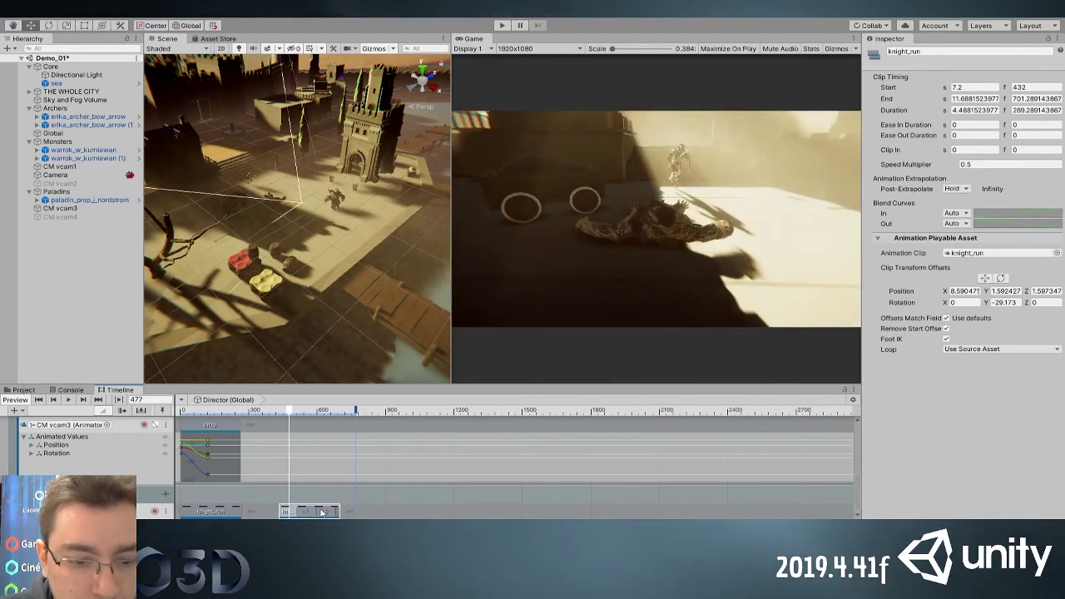
Match the duplicated knight_run clip's offsets to the preceding clip, move it to start at frame 468, and play back the shot
{"action": "left_click_drag", "start_coordinate": [289, 416], "coordinate": [307, 418]}
{"action": "left_click_drag", "start_coordinate": [313, 507], "coordinate": [354, 515]}
{"action": "left_click_drag", "start_coordinate": [305, 416], "coordinate": [289, 414]}
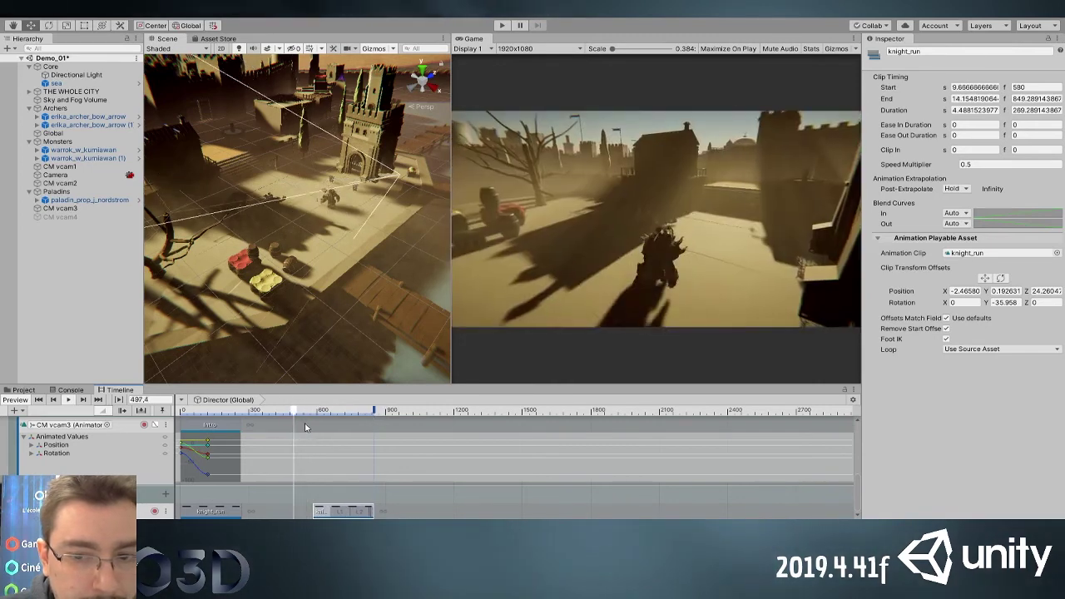
{"action": "left_click_drag", "start_coordinate": [336, 510], "coordinate": [310, 511]}
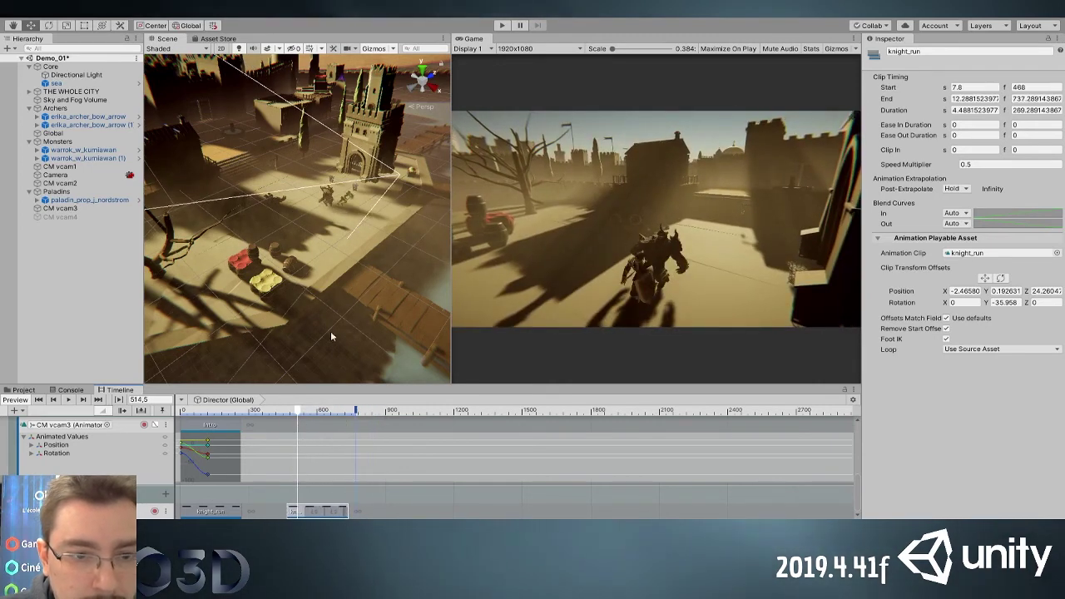
Shift the paladin's second knight_run clip offset to about X 1.77, Z 16.68 and trim its start to frame 494
{"action": "left_click", "coordinate": [986, 281]}
{"action": "left_click_drag", "start_coordinate": [379, 220], "coordinate": [355, 231]}
{"action": "left_click_drag", "start_coordinate": [348, 184], "coordinate": [336, 190]}
{"action": "left_click_drag", "start_coordinate": [297, 411], "coordinate": [294, 418]}
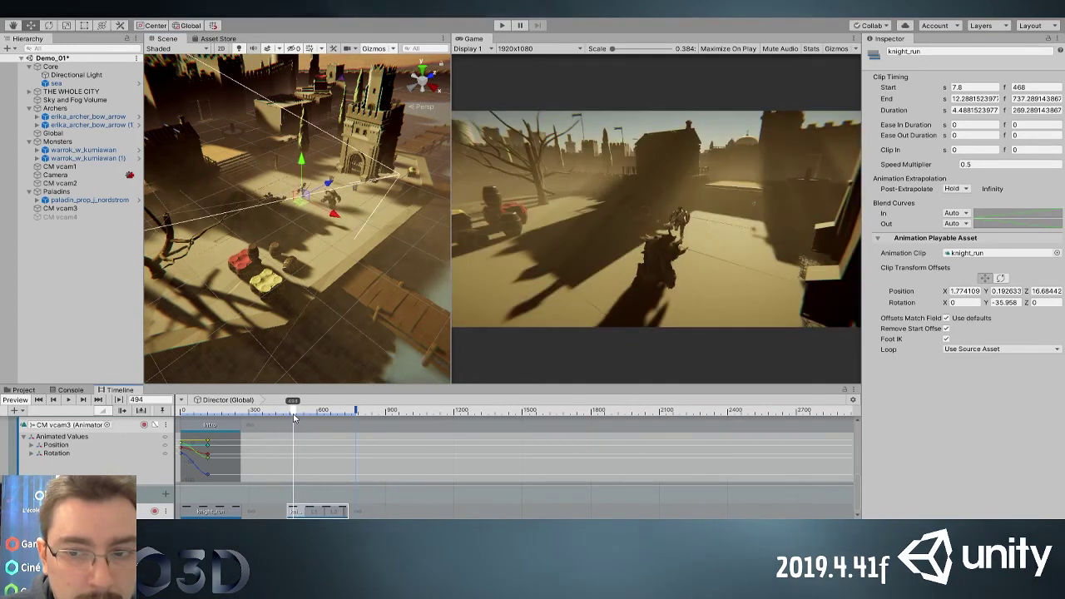
{"action": "left_click_drag", "start_coordinate": [287, 511], "coordinate": [293, 511]}
{"action": "left_click", "coordinate": [285, 411]}
{"action": "left_click_drag", "start_coordinate": [284, 416], "coordinate": [302, 418]}
Move the knight_run clip's offset to about X 2.08, Z 13.98 and set its speed multiplier to 0.4
{"action": "left_click_drag", "start_coordinate": [268, 309], "coordinate": [341, 303], "text": "alt"}
{"action": "scroll", "coordinate": [347, 301], "scroll_direction": "up", "scroll_amount": 6}
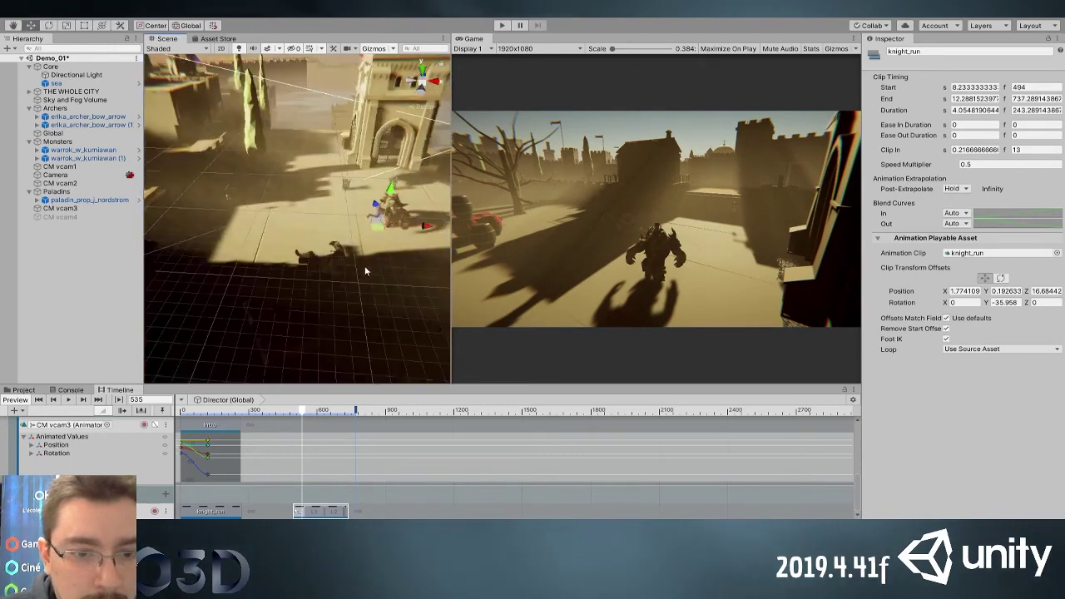
{"action": "middle_click_drag", "start_coordinate": [363, 271], "coordinate": [328, 266]}
{"action": "scroll", "coordinate": [328, 266], "scroll_direction": "up", "scroll_amount": 2}
{"action": "scroll", "coordinate": [320, 454], "scroll_direction": "up", "scroll_amount": 1}
{"action": "left_click_drag", "start_coordinate": [398, 227], "coordinate": [371, 224]}
{"action": "mouse_move", "coordinate": [307, 415]}
{"action": "left_mouse_down"}
{"action": "mouse_move", "coordinate": [274, 412]}
{"action": "mouse_move", "coordinate": [301, 414]}
{"action": "mouse_move", "coordinate": [305, 424]}
{"action": "left_mouse_up"}
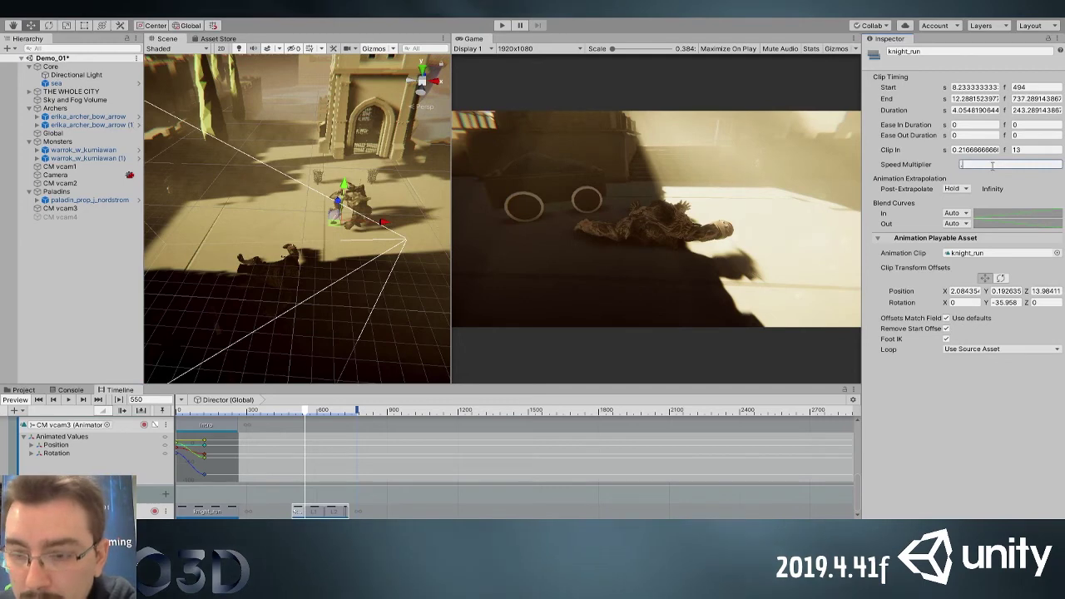
{"action": "type", "text": "0.4"}
{"action": "left_click_drag", "start_coordinate": [305, 413], "coordinate": [306, 417]}
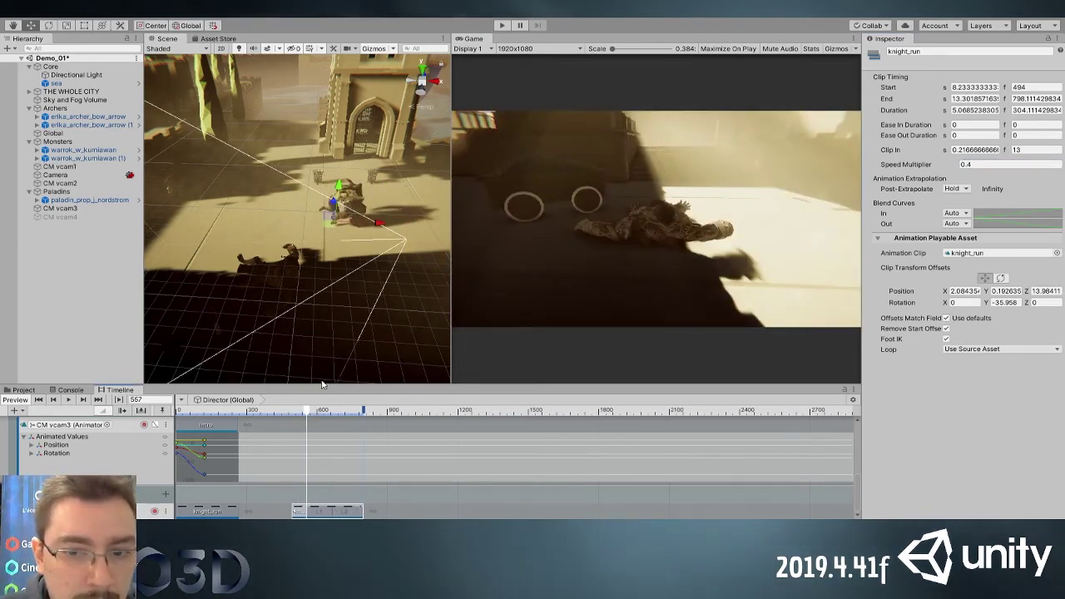
Shift the second warrok's later walk_monster clip offset to about X -0.41, Y 1.39, Z -1.73 and check the shot
{"action": "scroll", "coordinate": [98, 462], "scroll_direction": "up", "scroll_amount": 2}
{"action": "scroll", "coordinate": [109, 455], "scroll_direction": "down", "scroll_amount": 5}
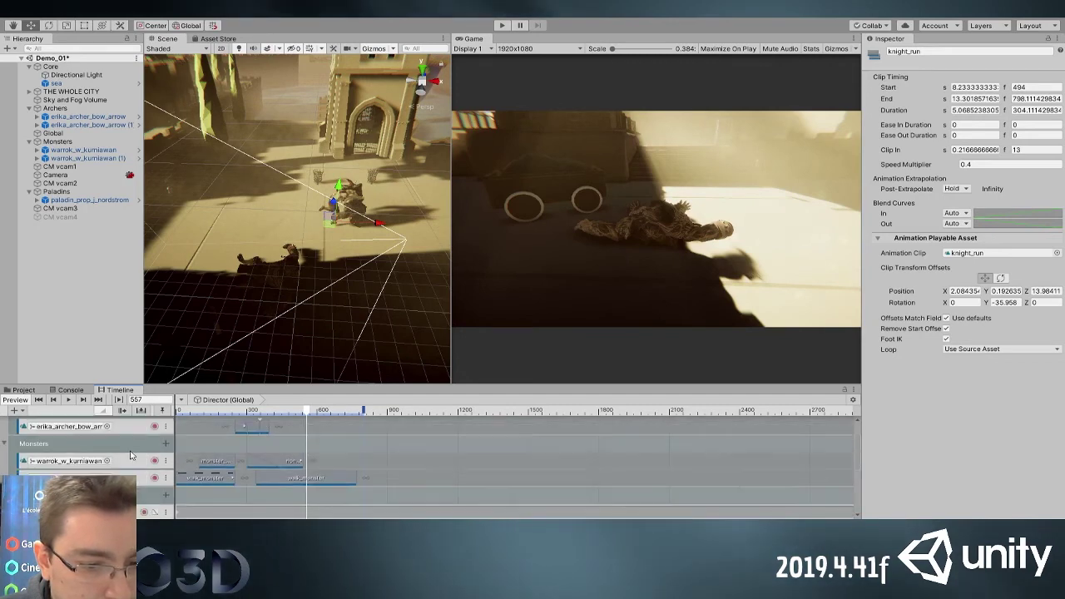
{"action": "left_click", "coordinate": [300, 477]}
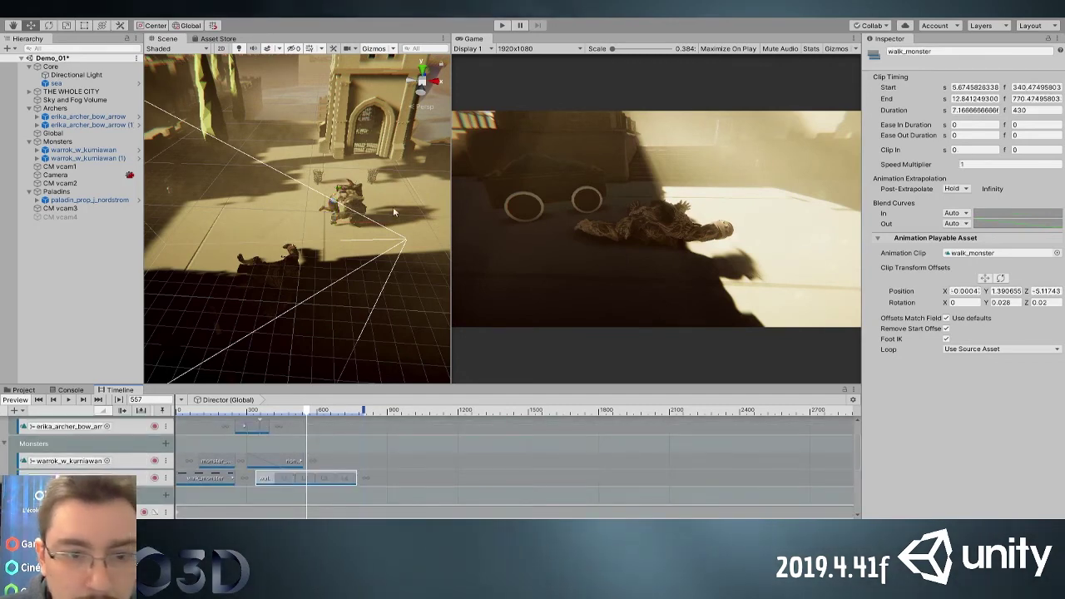
{"action": "left_click_drag", "start_coordinate": [400, 234], "coordinate": [424, 233]}
{"action": "mouse_move", "coordinate": [306, 412]}
{"action": "left_mouse_down"}
{"action": "mouse_move", "coordinate": [269, 413]}
{"action": "mouse_move", "coordinate": [304, 420]}
{"action": "mouse_move", "coordinate": [306, 408]}
{"action": "left_mouse_up"}
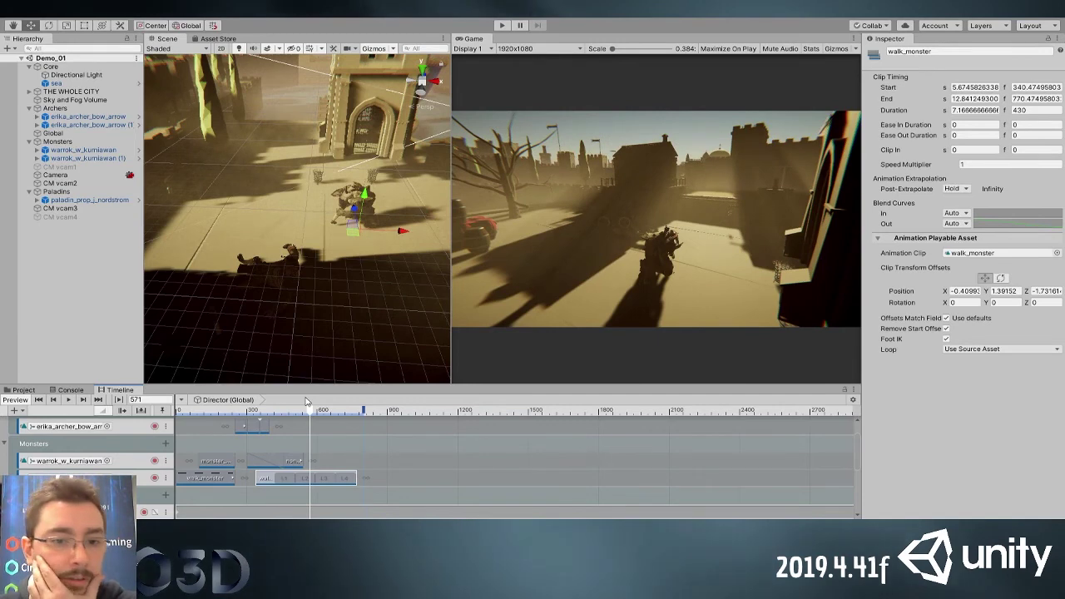
Open the Knight Animations folder and preview the sword and shield attack (2) animation
{"action": "left_click", "coordinate": [32, 391]}
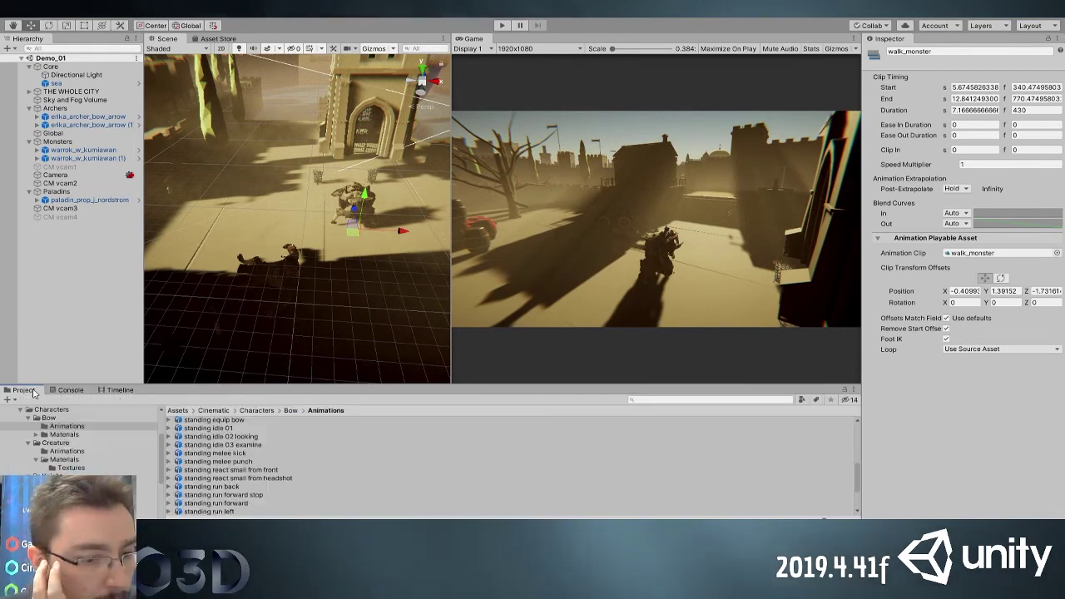
{"action": "left_click", "coordinate": [65, 444]}
{"action": "left_click", "coordinate": [71, 468]}
{"action": "left_click", "coordinate": [69, 476]}
{"action": "left_click", "coordinate": [70, 484]}
{"action": "left_click", "coordinate": [70, 492]}
{"action": "left_click", "coordinate": [70, 484]}
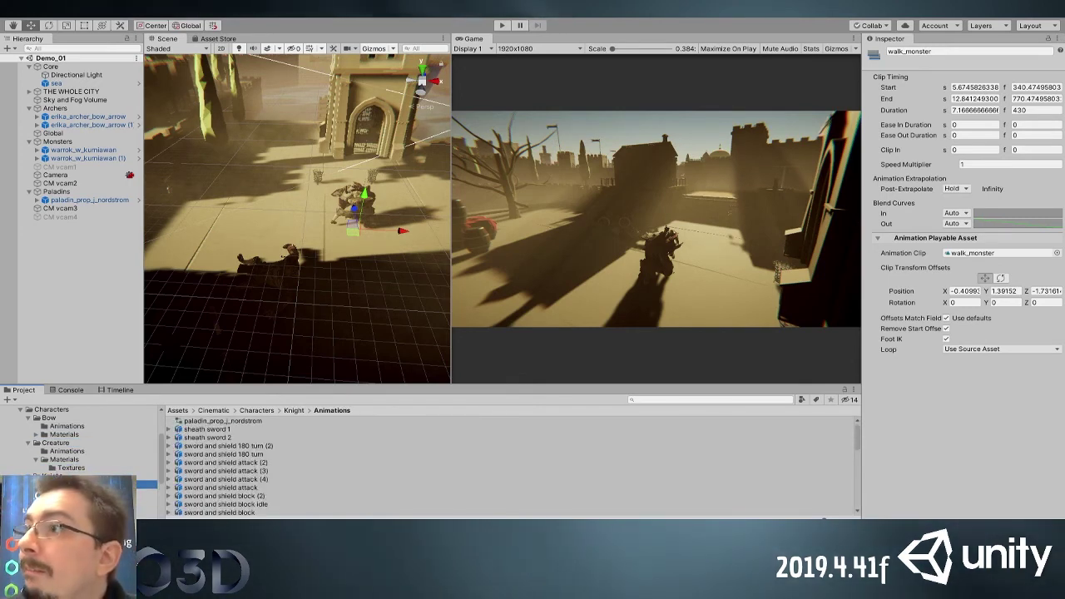
{"action": "left_click", "coordinate": [205, 464]}
{"action": "left_click", "coordinate": [868, 400]}
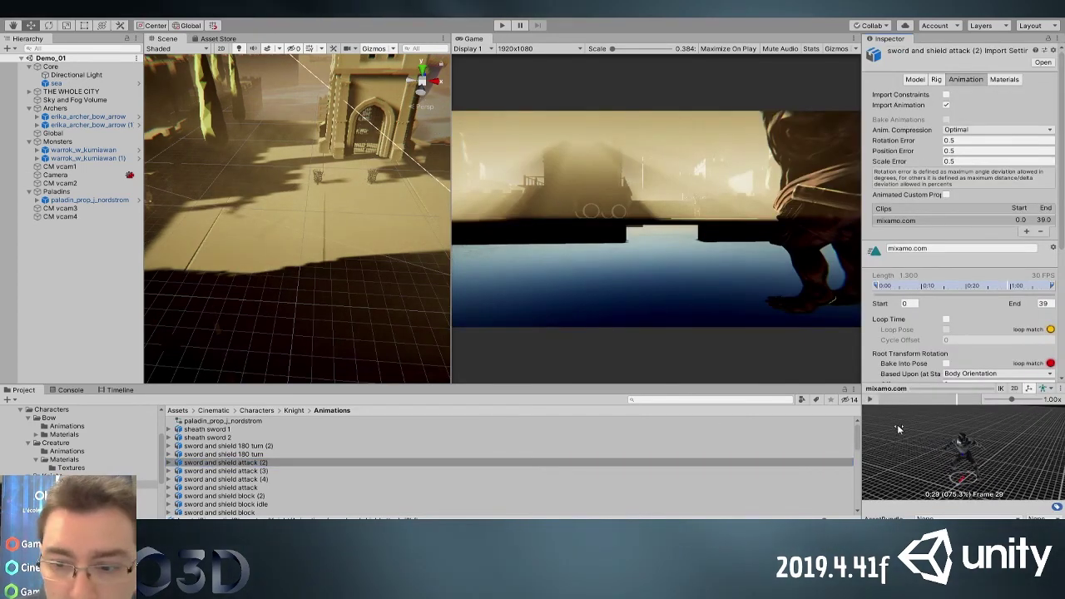
Rename the sword and shield attack (2) clip as atk_knight and apply the import settings
{"action": "left_click", "coordinate": [923, 249]}
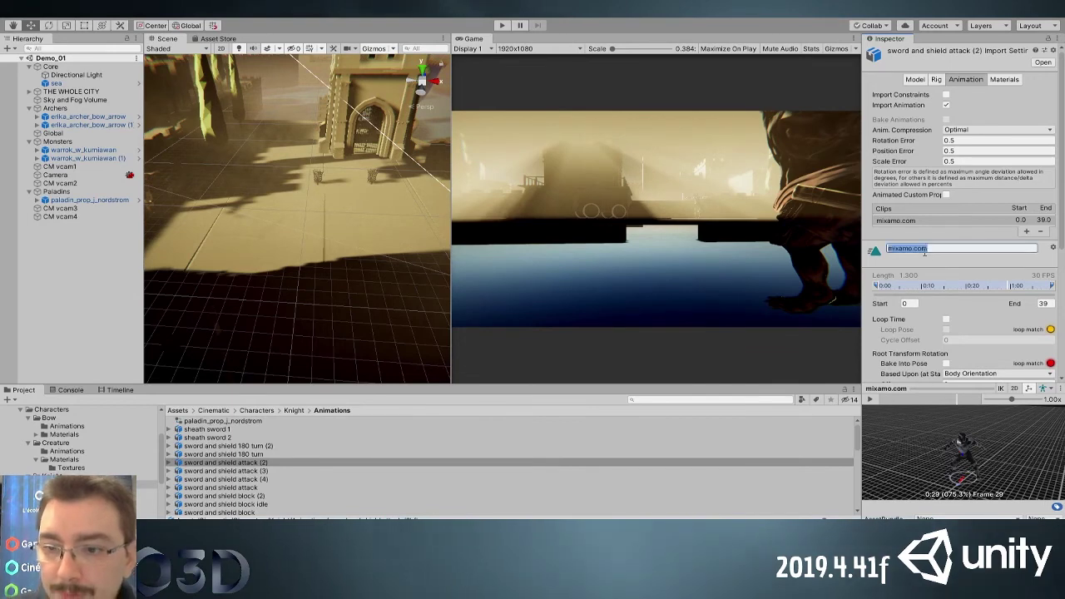
{"action": "type", "text": "atk"}
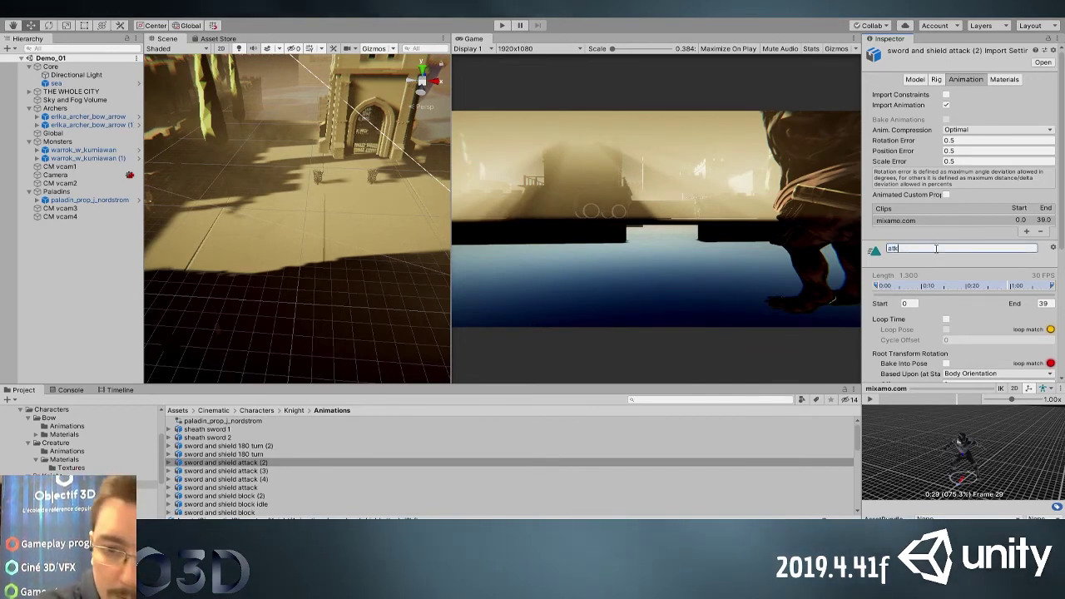
{"action": "type", "text": "_knighyt"}
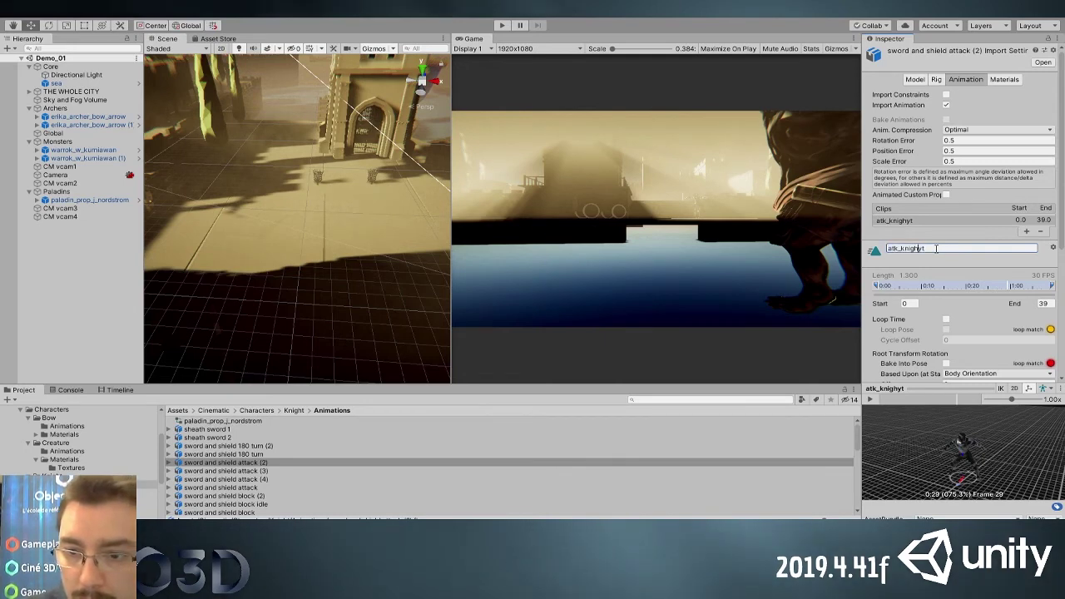
{"action": "key", "text": "Delete"}
{"action": "scroll", "coordinate": [1020, 341], "scroll_direction": "down", "scroll_amount": 5}
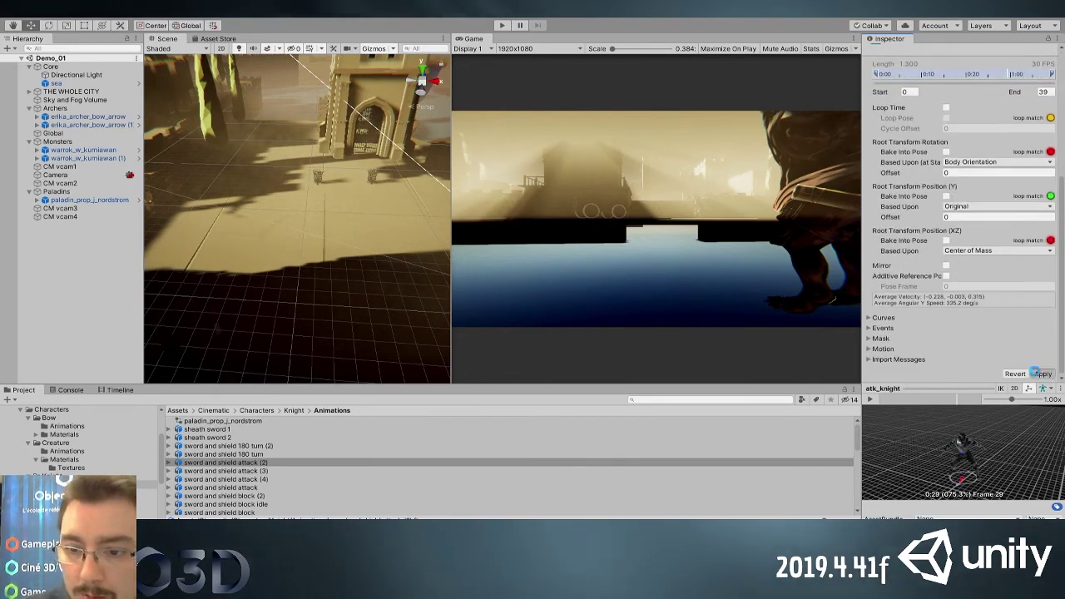
{"action": "left_click", "coordinate": [1039, 374]}
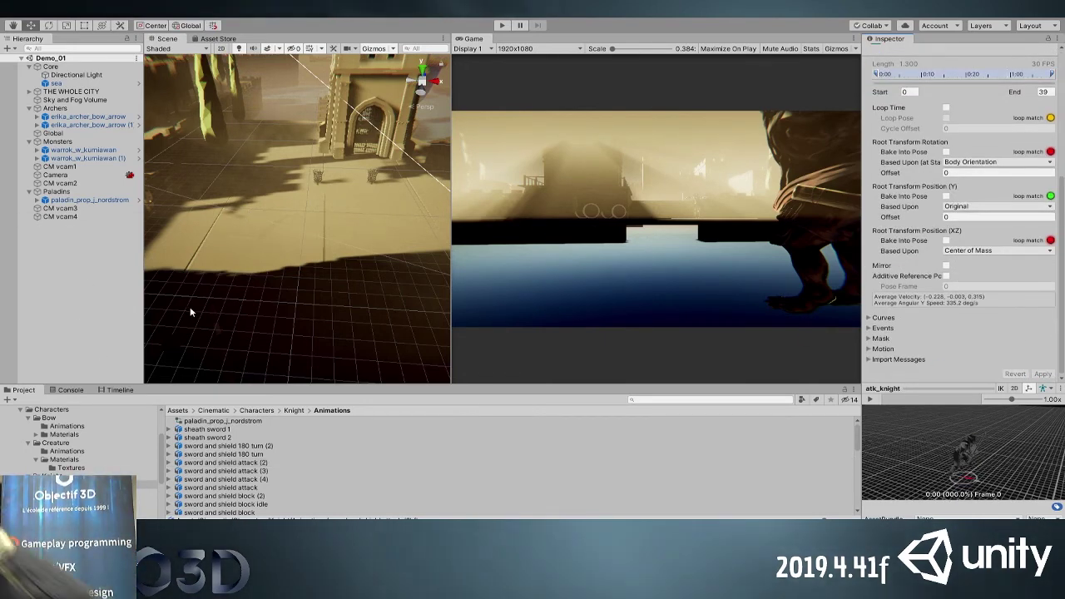
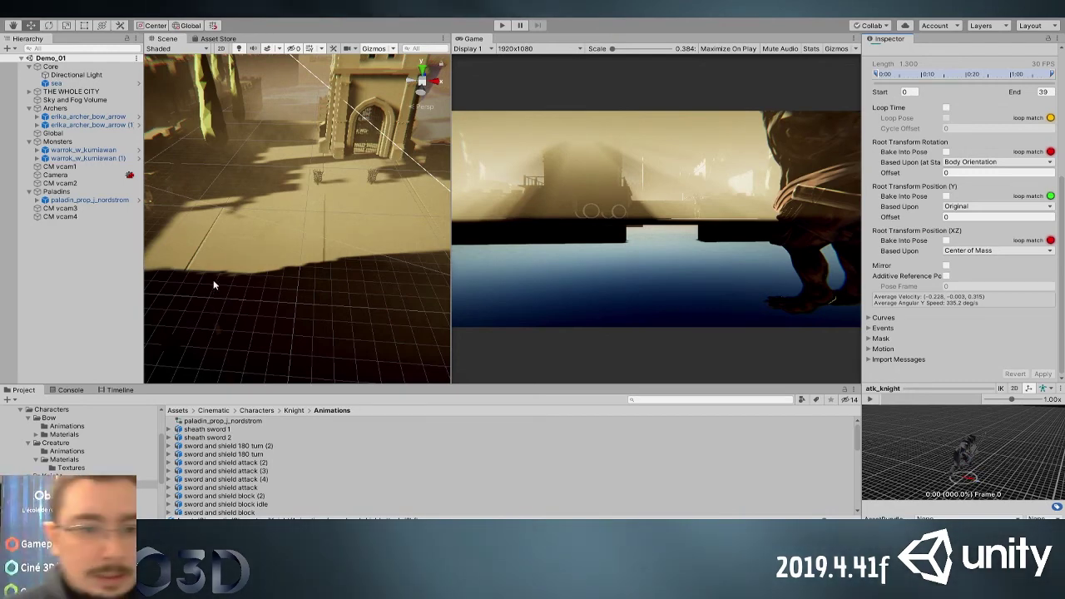
Try placing the atk_knight clip on the first warrok's track, starting at frame 533
{"action": "left_click", "coordinate": [122, 389]}
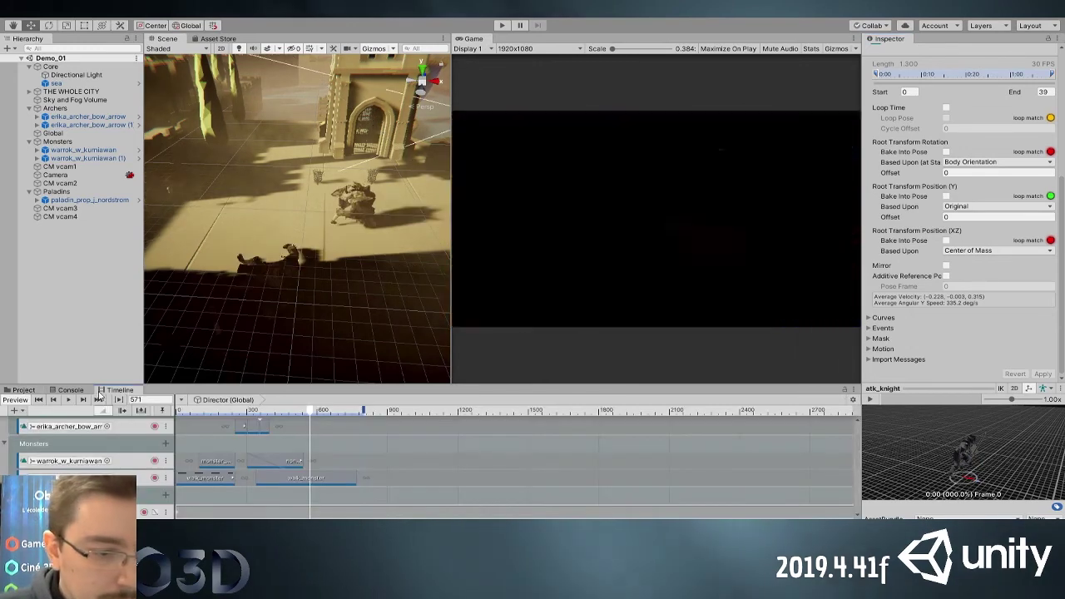
{"action": "left_click_drag", "start_coordinate": [309, 410], "coordinate": [305, 410]}
{"action": "left_click", "coordinate": [321, 464]}
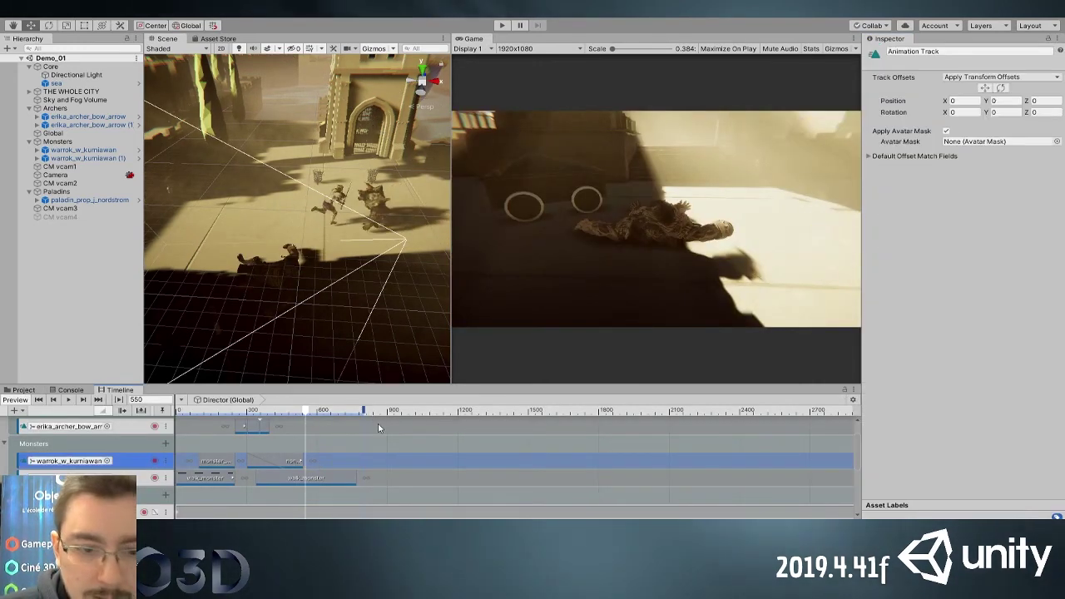
{"action": "double_click", "coordinate": [239, 239]}
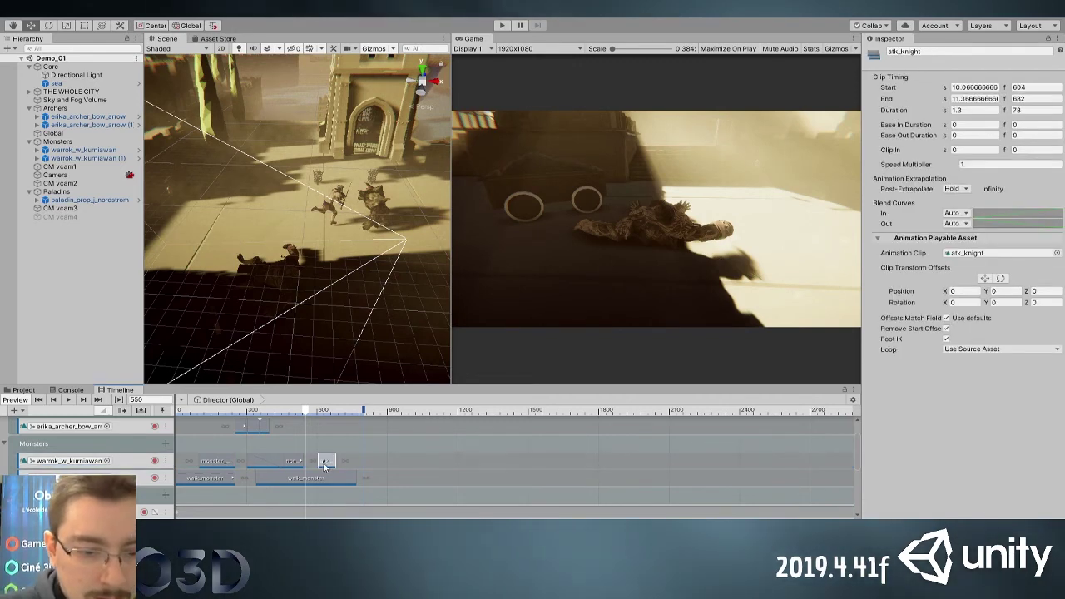
{"action": "left_click_drag", "start_coordinate": [329, 464], "coordinate": [316, 463]}
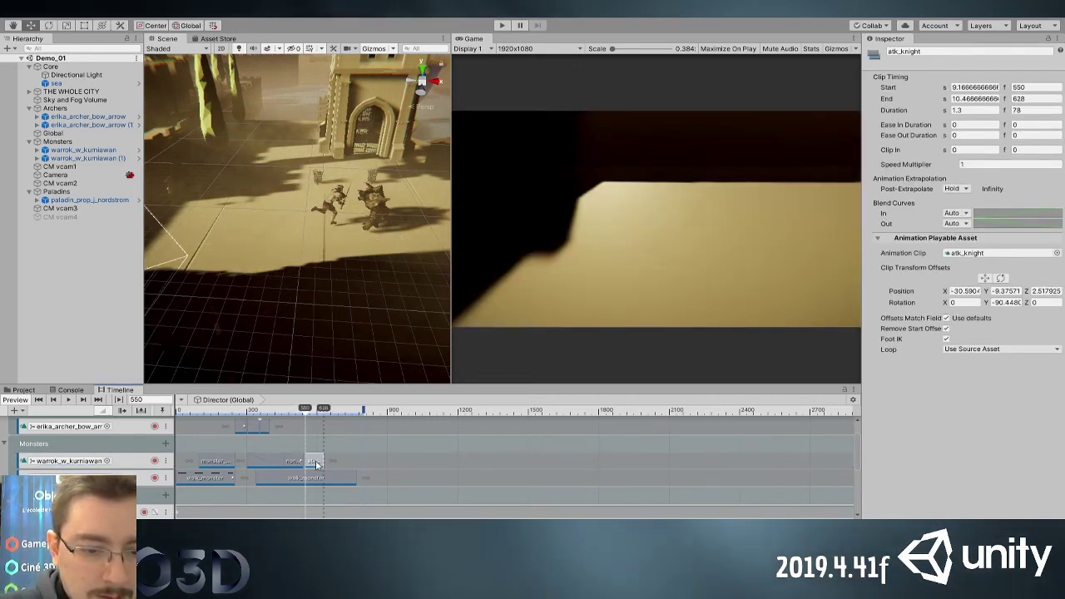
{"action": "left_click", "coordinate": [302, 412]}
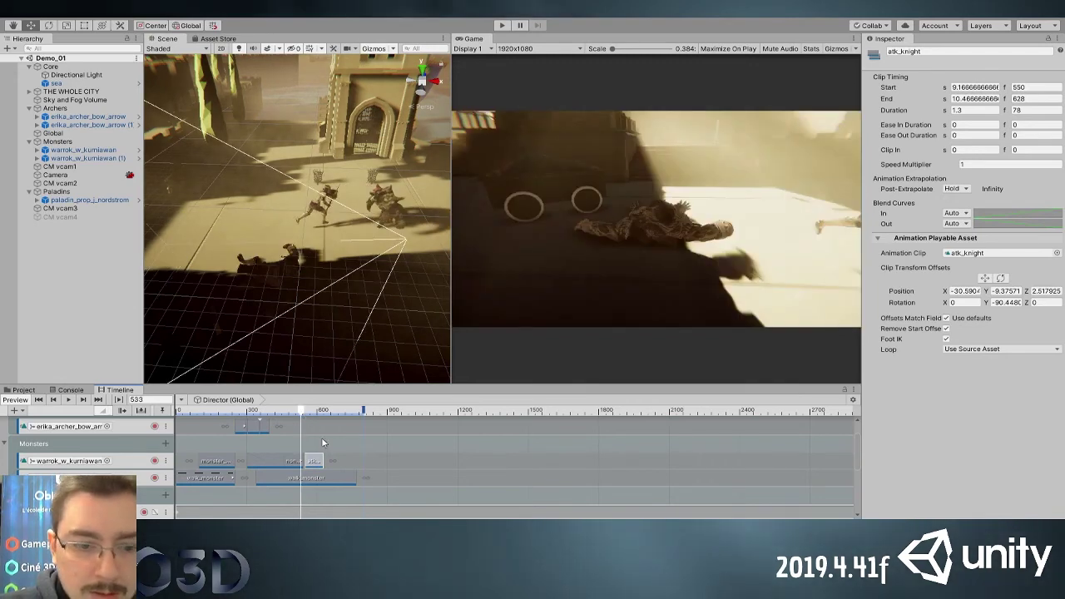
{"action": "left_click_drag", "start_coordinate": [313, 460], "coordinate": [314, 454]}
{"action": "left_click_drag", "start_coordinate": [301, 413], "coordinate": [297, 413]}
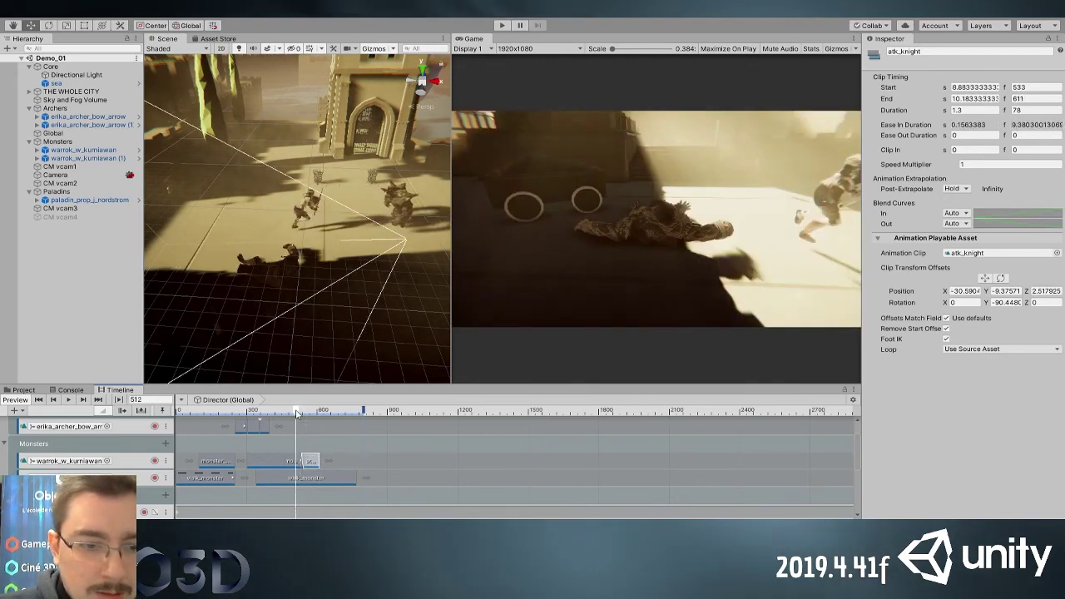
Play back the shot and remove the atk_knight clip from the first warrok's track
{"action": "left_click", "coordinate": [68, 400]}
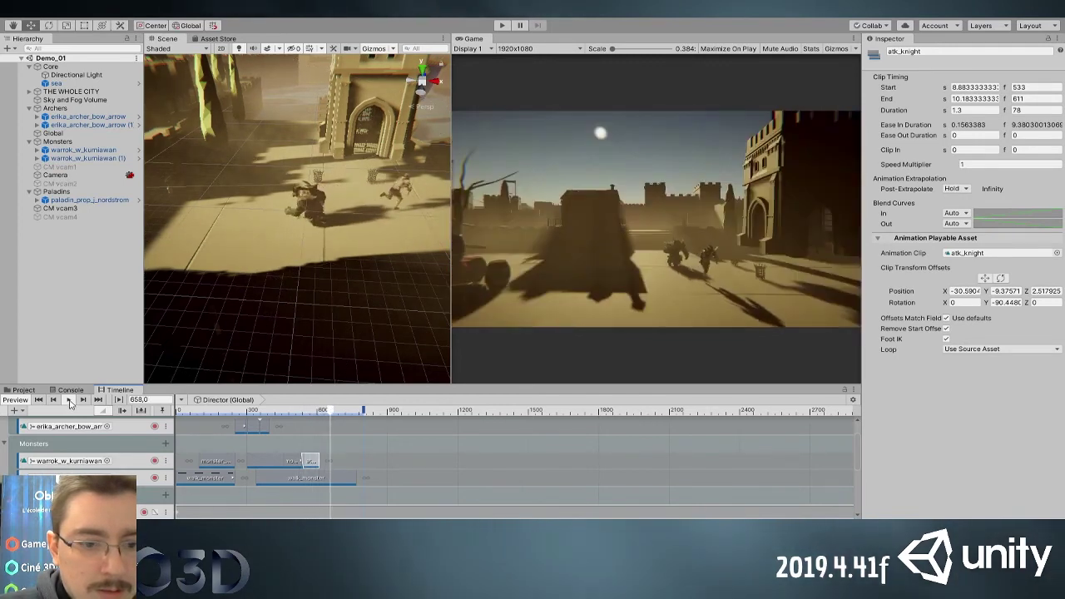
{"action": "left_click", "coordinate": [313, 411]}
{"action": "mouse_move", "coordinate": [317, 416]}
{"action": "left_mouse_down"}
{"action": "mouse_move", "coordinate": [297, 414]}
{"action": "mouse_move", "coordinate": [309, 415]}
{"action": "left_mouse_up"}
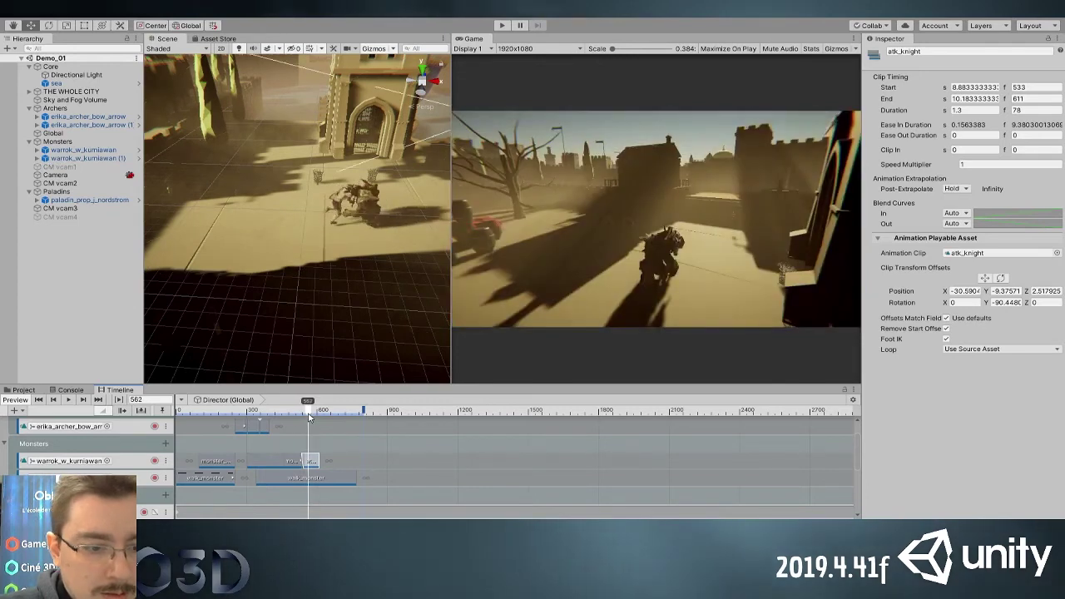
{"action": "left_click", "coordinate": [309, 444]}
Cut the paladin's second knight_run clip at frame 562 and add the atk_knight clip to start there
{"action": "left_click_drag", "start_coordinate": [297, 414], "coordinate": [308, 414]}
{"action": "scroll", "coordinate": [275, 504], "scroll_direction": "down", "scroll_amount": 3}
{"action": "scroll", "coordinate": [134, 462], "scroll_direction": "down", "scroll_amount": 3}
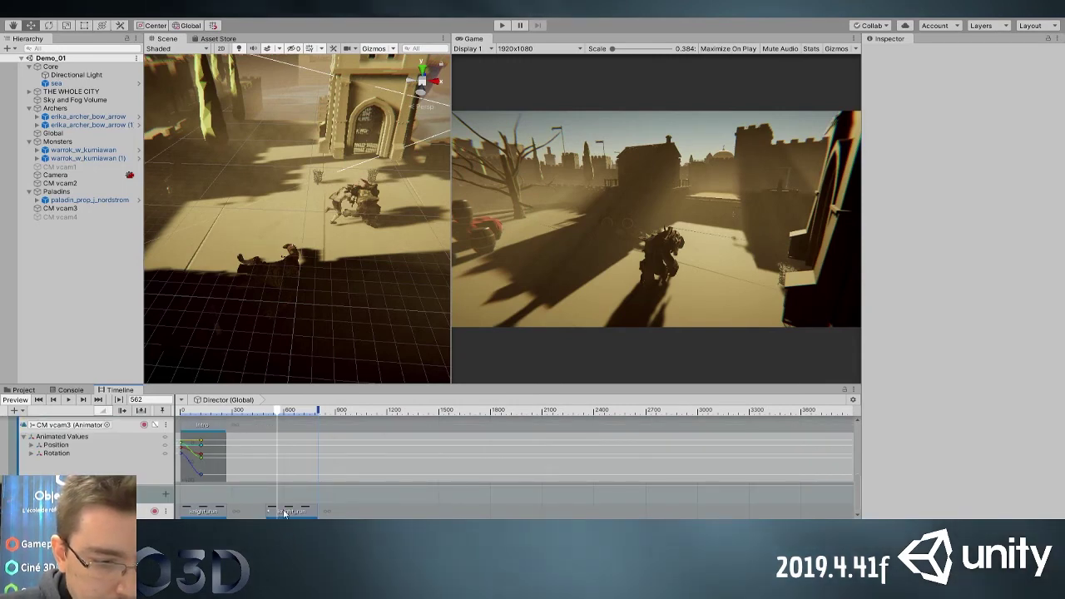
{"action": "left_click", "coordinate": [347, 513]}
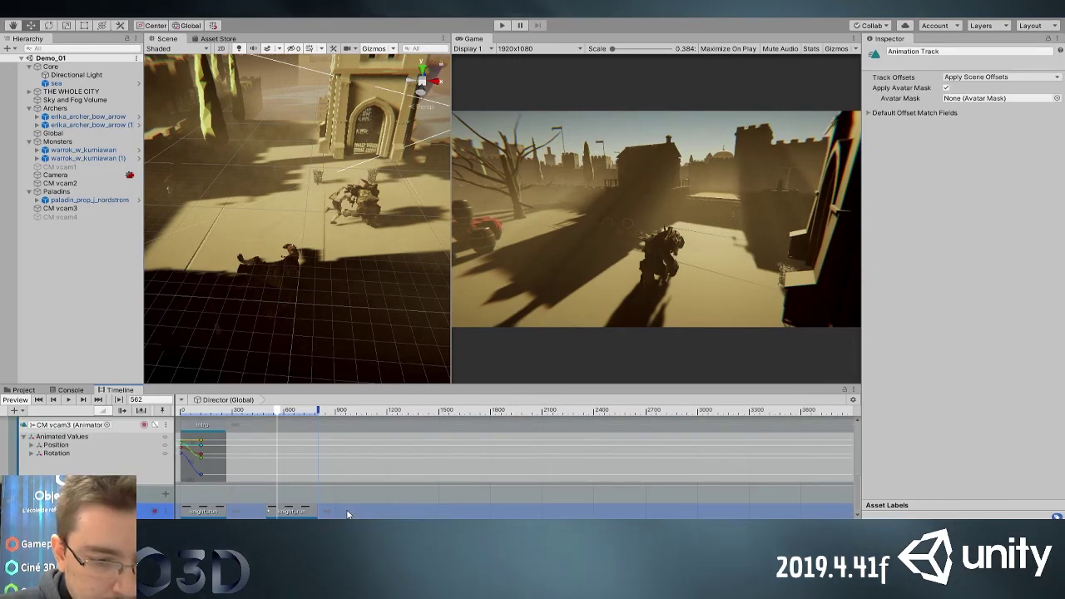
{"action": "double_click", "coordinate": [372, 376]}
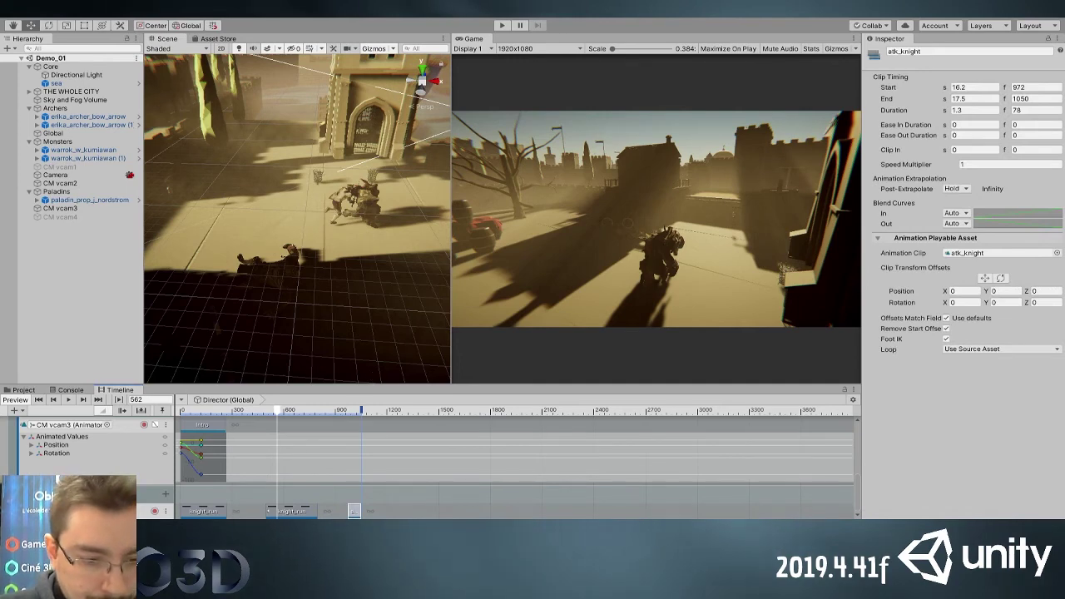
{"action": "left_click", "coordinate": [294, 512]}
{"action": "left_click_drag", "start_coordinate": [351, 513], "coordinate": [284, 512]}
Match the atk_knight clip's offsets to the preceding knight_run clip and play back the shot
{"action": "left_click", "coordinate": [272, 410]}
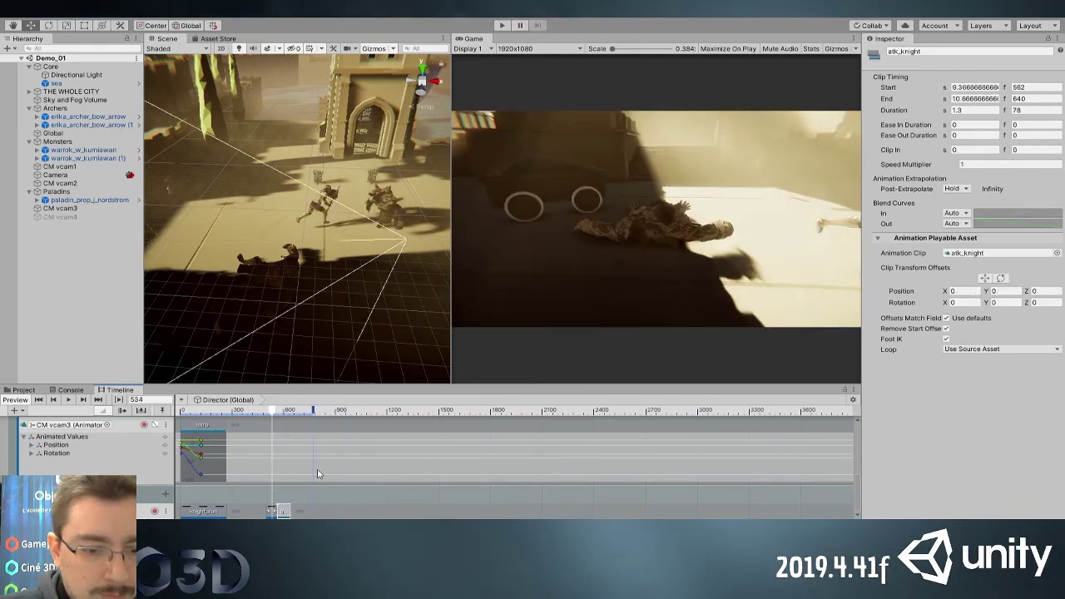
{"action": "left_click", "coordinate": [68, 400]}
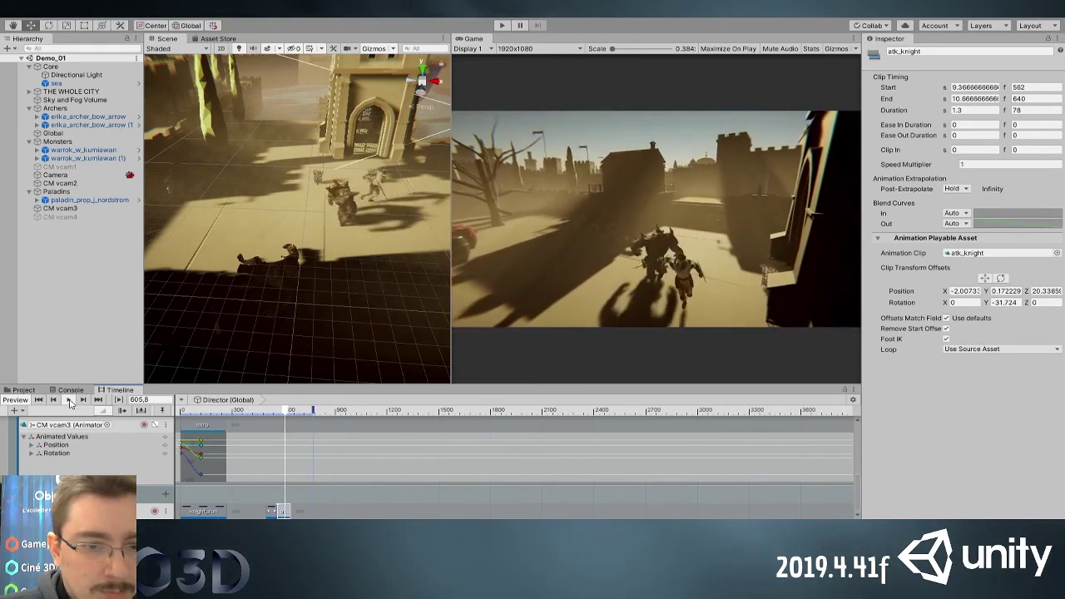
{"action": "left_click_drag", "start_coordinate": [283, 418], "coordinate": [274, 419]}
Trim the second knight_run clip to end at frame 546 and start atk_knight at frame 525, blended and offset-matched with it
{"action": "scroll", "coordinate": [281, 506], "scroll_direction": "up", "scroll_amount": 5, "text": "alt"}
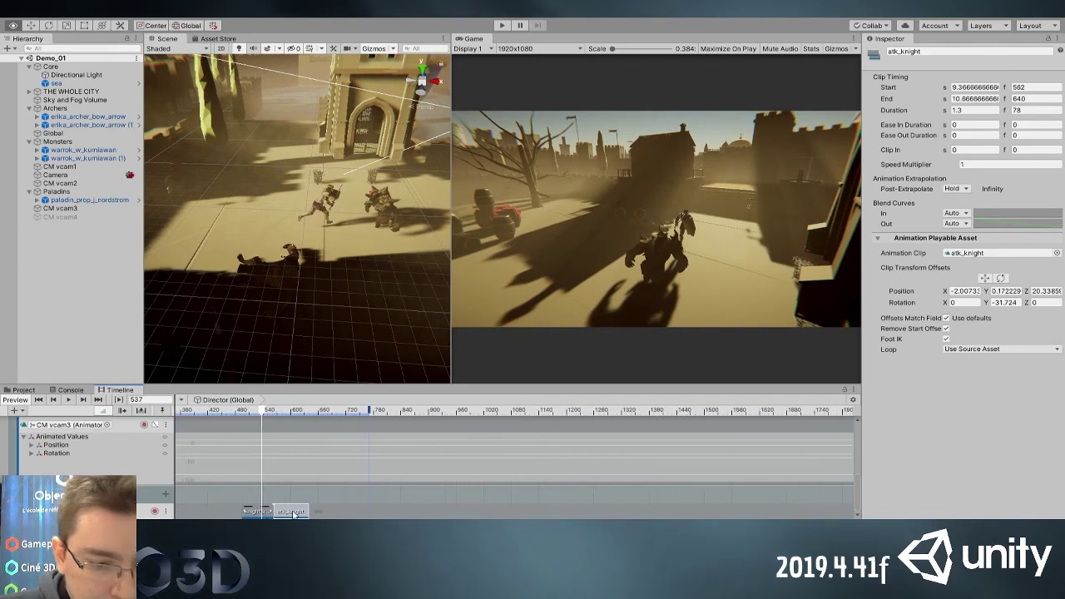
{"action": "left_click_drag", "start_coordinate": [292, 508], "coordinate": [280, 506]}
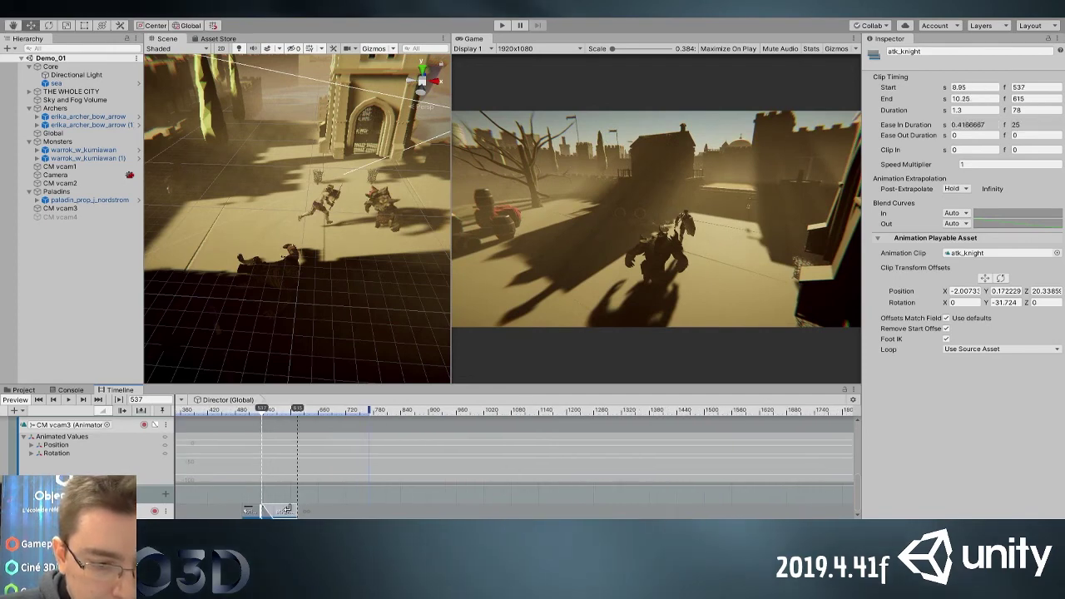
{"action": "left_click", "coordinate": [273, 418]}
{"action": "mouse_move", "coordinate": [273, 418]}
{"action": "left_mouse_down"}
{"action": "mouse_move", "coordinate": [261, 419]}
{"action": "mouse_move", "coordinate": [272, 421]}
{"action": "mouse_move", "coordinate": [266, 432]}
{"action": "left_mouse_up"}
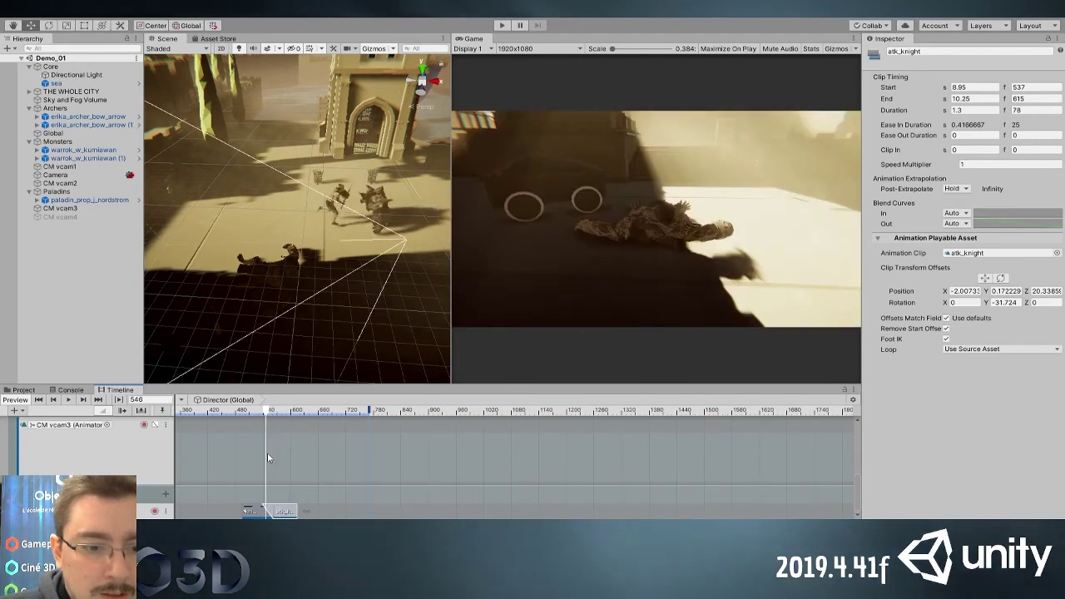
{"action": "left_click", "coordinate": [260, 511]}
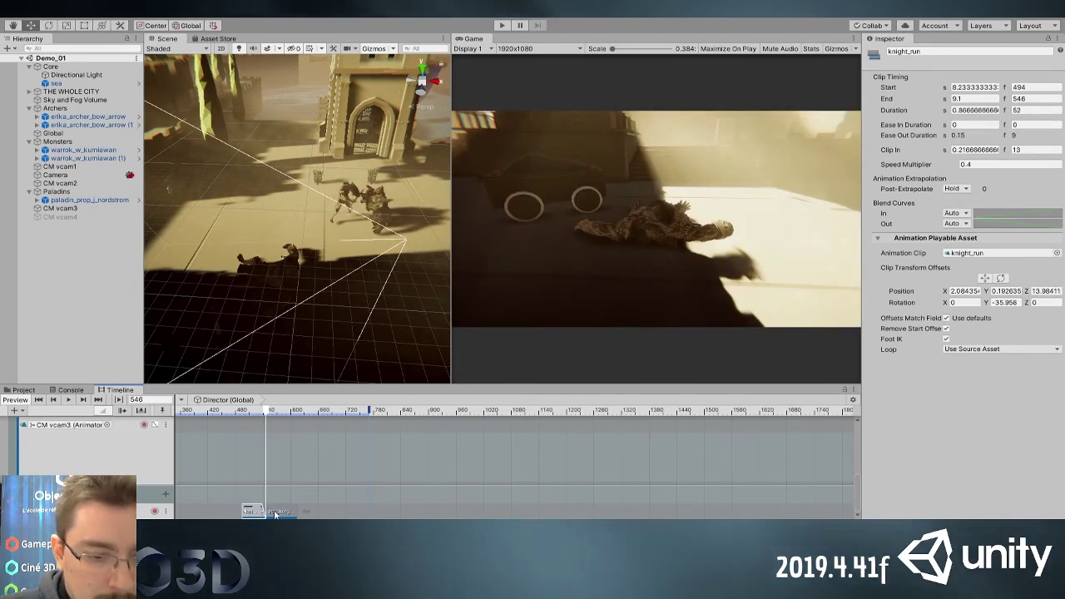
{"action": "left_click", "coordinate": [283, 511]}
{"action": "mouse_move", "coordinate": [266, 411]}
{"action": "left_mouse_down"}
{"action": "mouse_move", "coordinate": [237, 414]}
{"action": "mouse_move", "coordinate": [272, 419]}
{"action": "left_mouse_up"}
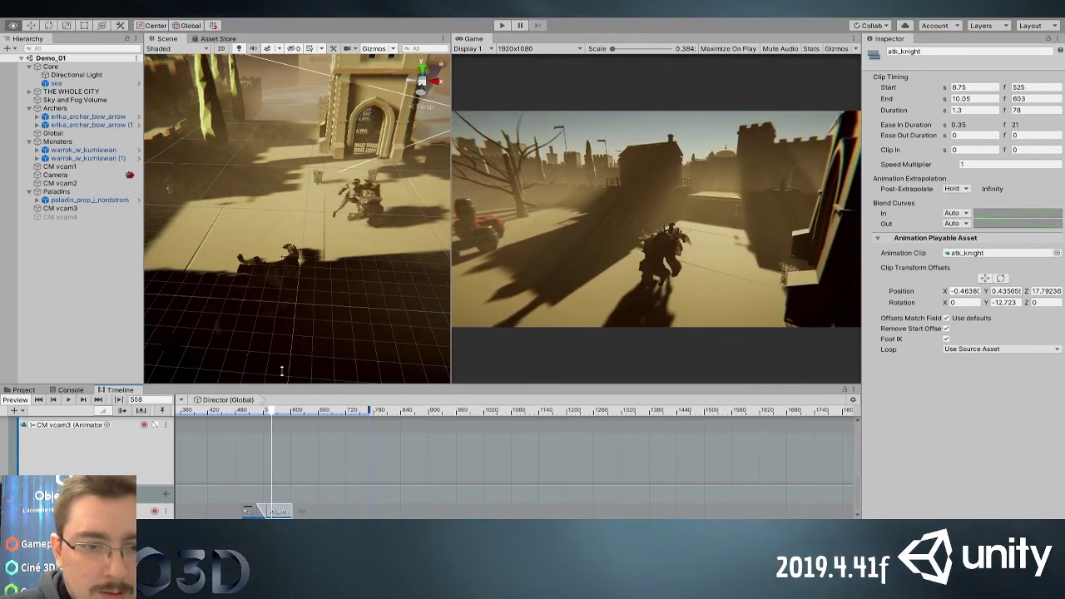
Move the atk_knight clip's position offset in the scene to about X 0.418, Y 0.436, Z 16.955 and check the frames around 563
{"action": "left_click_drag", "start_coordinate": [308, 304], "coordinate": [160, 311], "text": "alt"}
{"action": "right_click_drag", "start_coordinate": [160, 310], "coordinate": [183, 206]}
{"action": "left_click_drag", "start_coordinate": [183, 206], "coordinate": [242, 275], "text": "alt"}
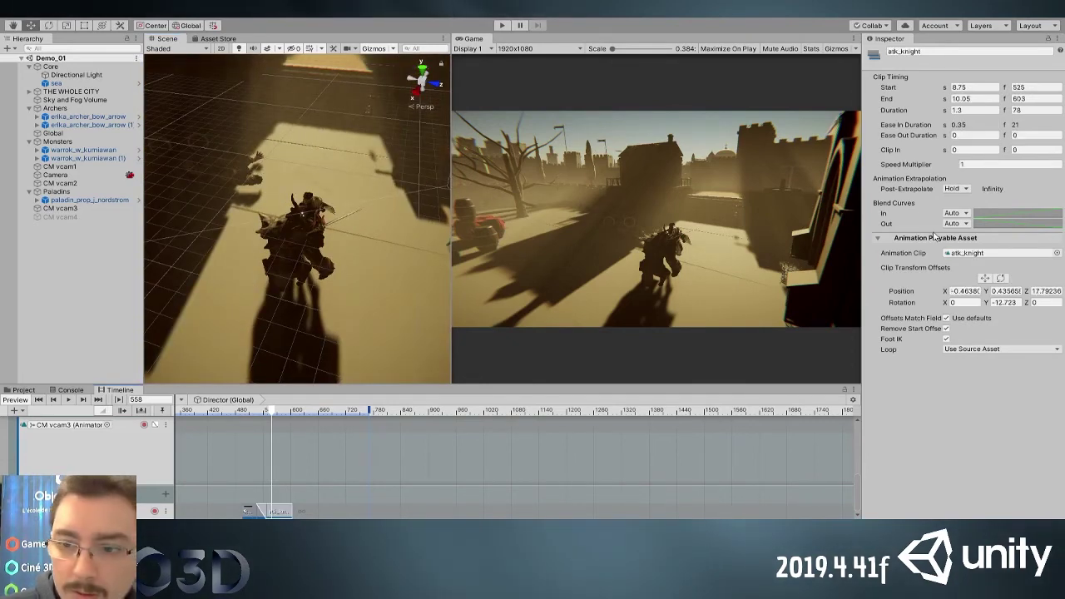
{"action": "left_click_drag", "start_coordinate": [355, 263], "coordinate": [345, 261]}
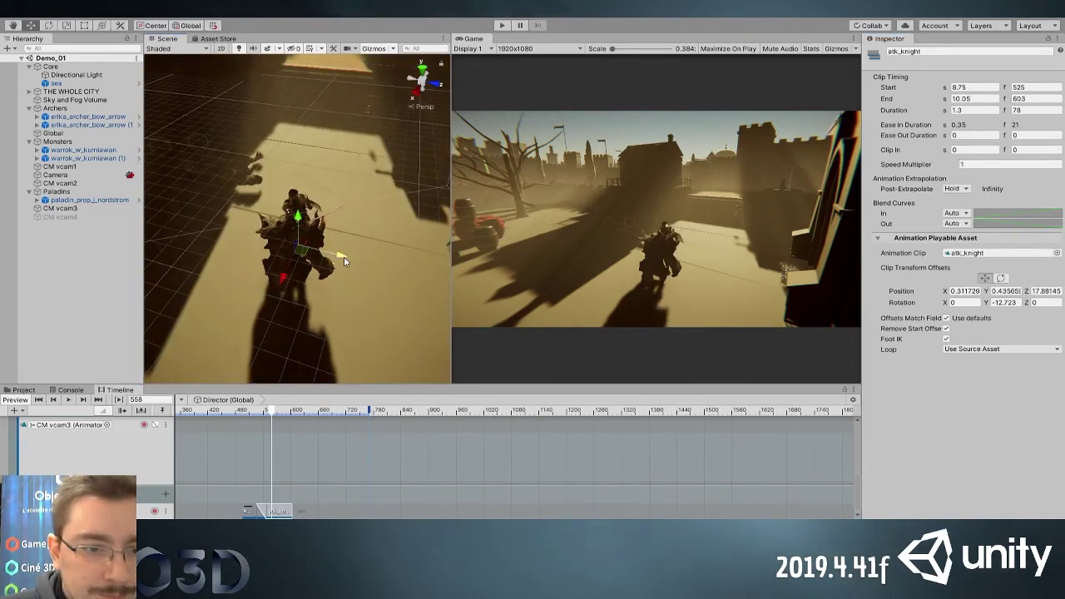
{"action": "left_click_drag", "start_coordinate": [283, 279], "coordinate": [287, 268]}
{"action": "left_click_drag", "start_coordinate": [261, 412], "coordinate": [274, 418]}
Move the second warrok's walk_monster clip offset to about X -0.798, Y 1.387, Z -3.344 and go to frame 568
{"action": "left_click_drag", "start_coordinate": [307, 333], "coordinate": [584, 258], "text": "alt"}
{"action": "left_click_drag", "start_coordinate": [271, 270], "coordinate": [295, 363], "text": "alt"}
{"action": "scroll", "coordinate": [125, 449], "scroll_direction": "up", "scroll_amount": 5}
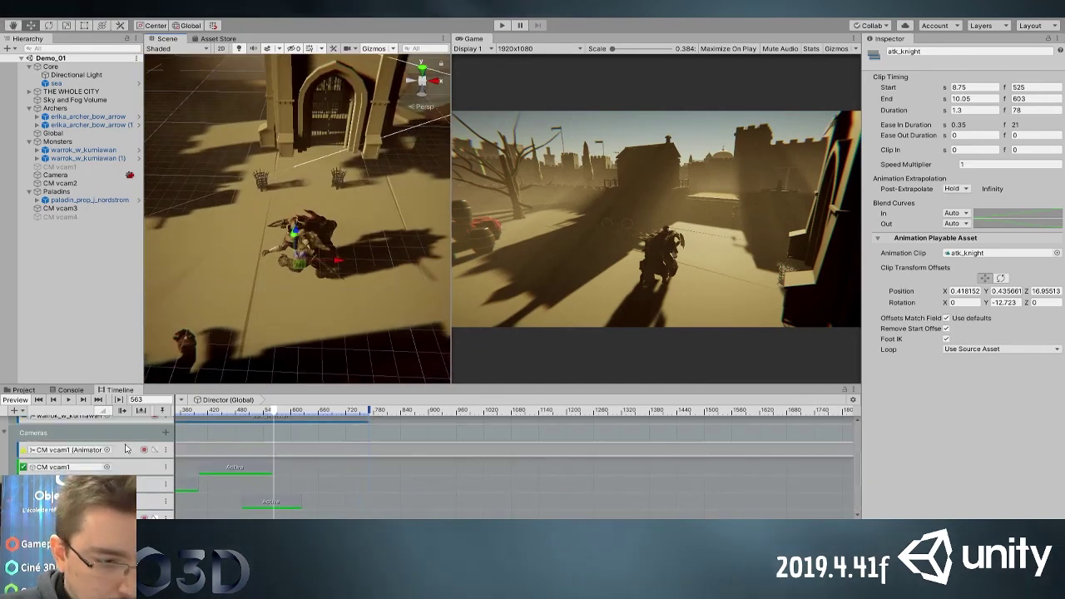
{"action": "left_click", "coordinate": [235, 513]}
{"action": "scroll", "coordinate": [248, 476], "scroll_direction": "up", "scroll_amount": 2}
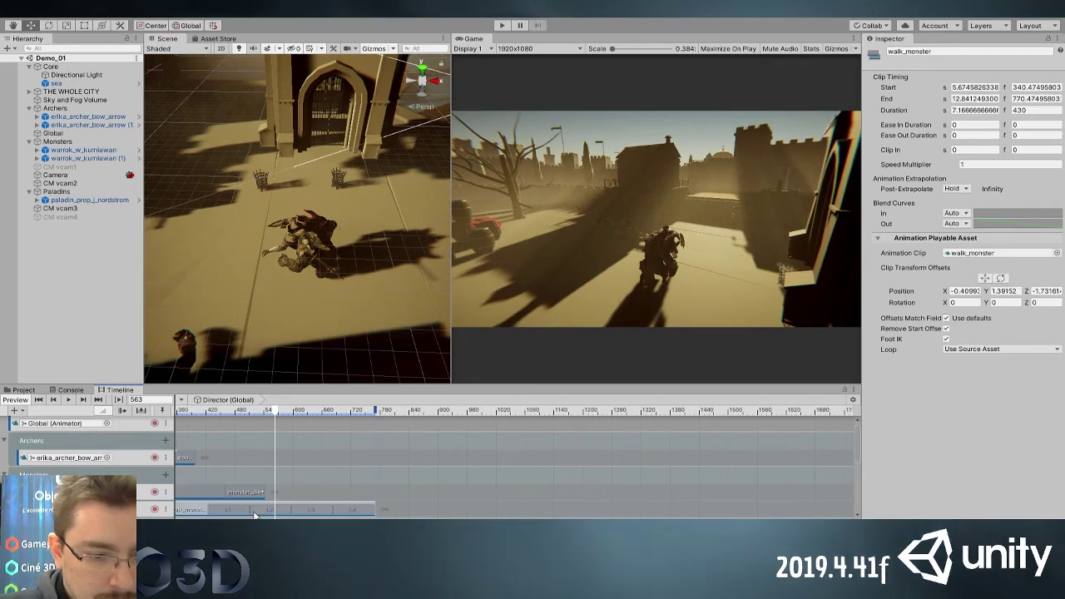
{"action": "scroll", "coordinate": [270, 306], "scroll_direction": "down", "scroll_amount": 3}
{"action": "left_click", "coordinate": [125, 509]}
{"action": "left_click", "coordinate": [227, 507]}
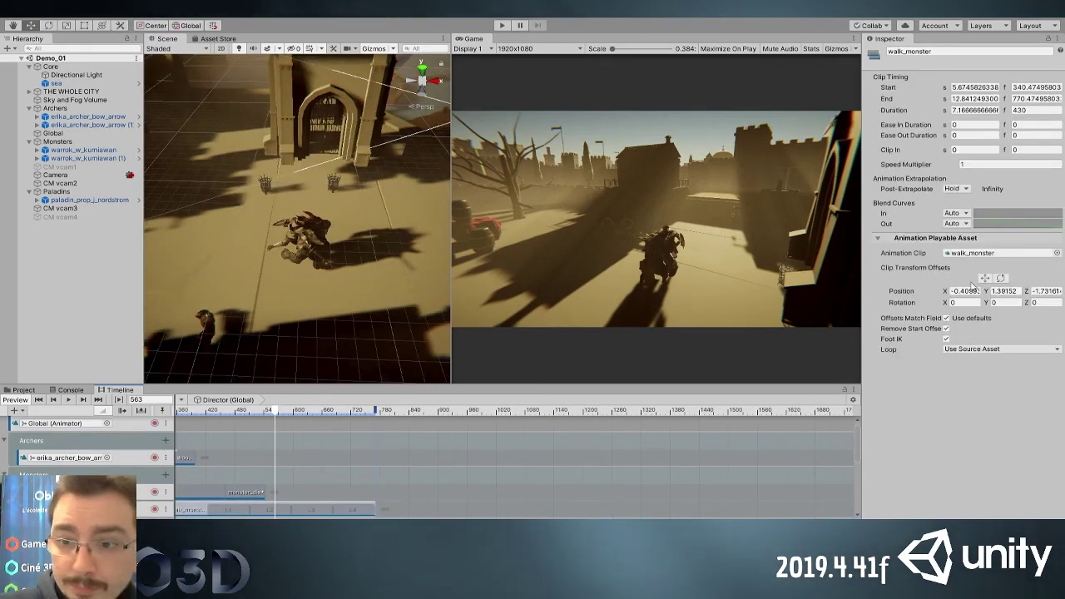
{"action": "mouse_move", "coordinate": [276, 411]}
{"action": "left_mouse_down"}
{"action": "mouse_move", "coordinate": [208, 413]}
{"action": "mouse_move", "coordinate": [279, 426]}
{"action": "left_mouse_up"}
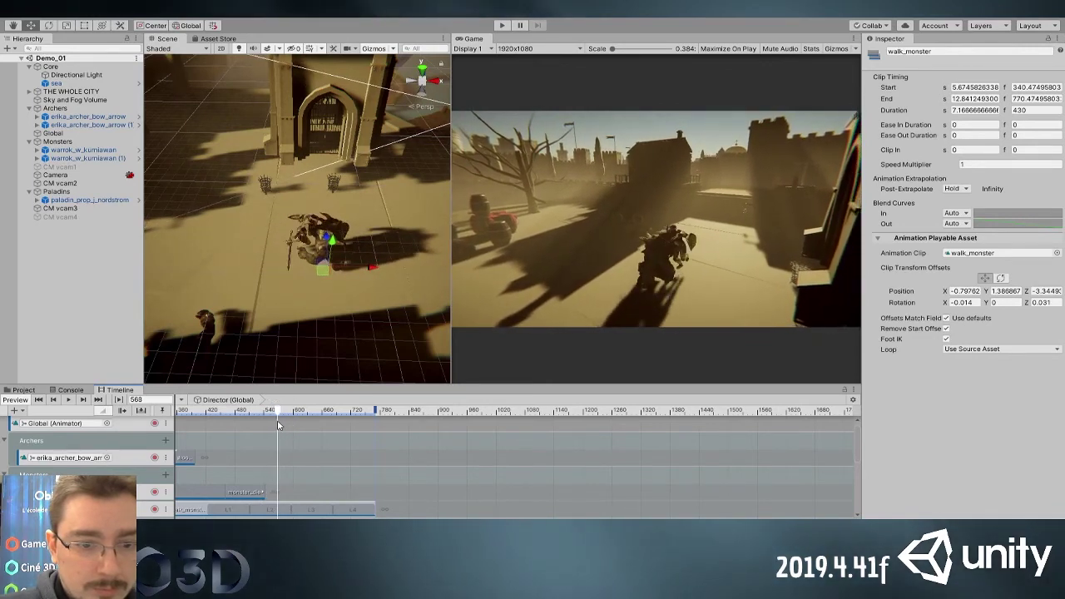
Add a monster_die clip to the second warrok's track starting at frame 568 and match its offsets to walk_monster
{"action": "left_click", "coordinate": [384, 511]}
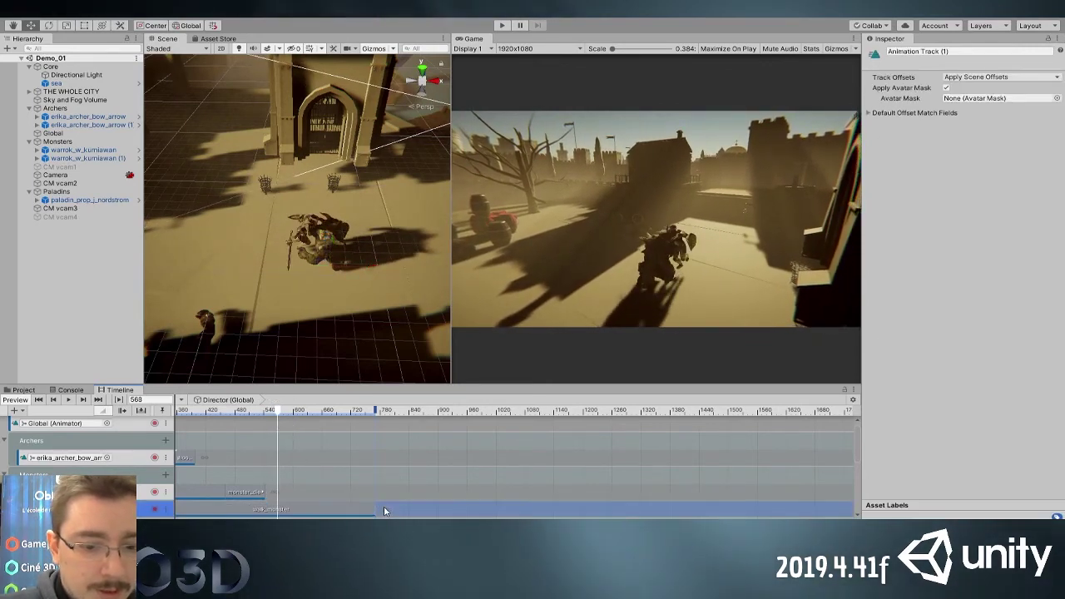
{"action": "left_click", "coordinate": [397, 396]}
{"action": "left_click_drag", "start_coordinate": [382, 510], "coordinate": [294, 505]}
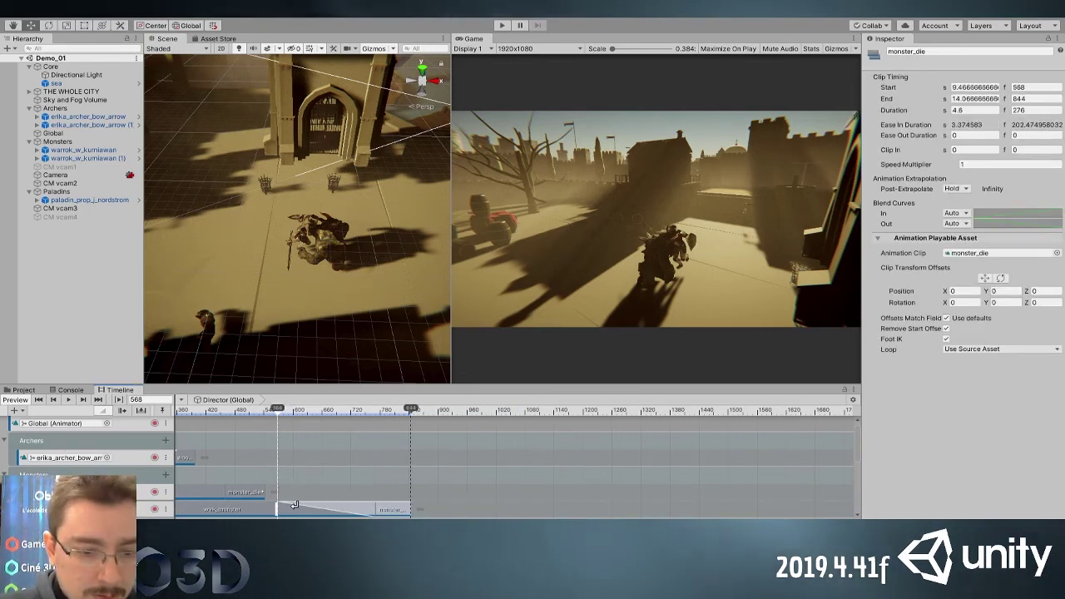
{"action": "left_click_drag", "start_coordinate": [276, 418], "coordinate": [324, 414]}
{"action": "left_click", "coordinate": [442, 466]}
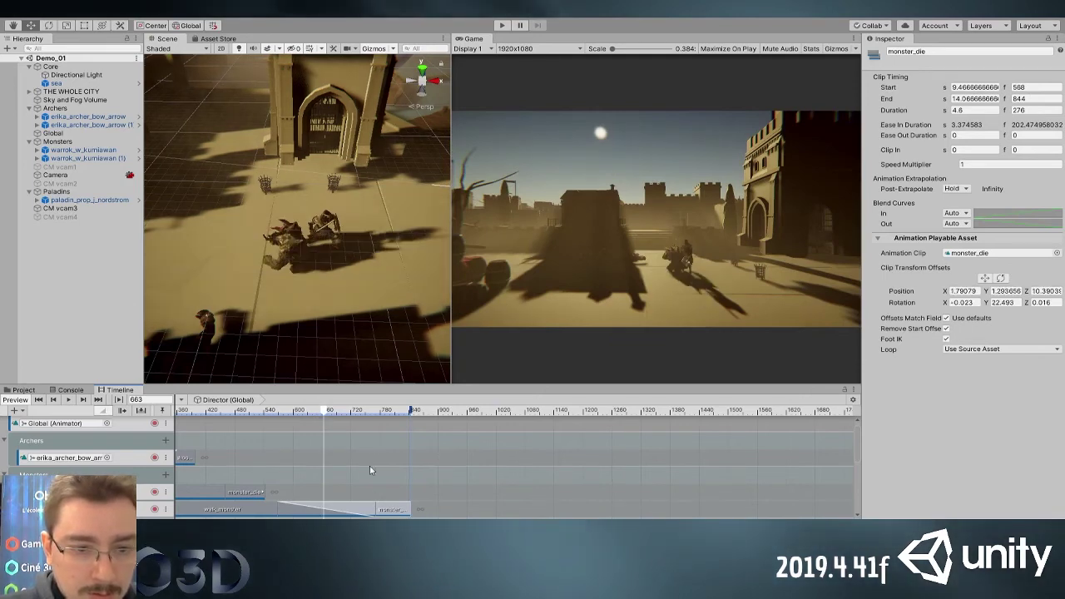
Try repositioning and trimming the clips on the second warrok's track, and undo the changes
{"action": "left_click_drag", "start_coordinate": [384, 511], "coordinate": [472, 510]}
{"action": "key", "text": "ctrl+z"}
{"action": "key", "text": "ctrl+z"}
{"action": "left_click", "coordinate": [437, 511]}
{"action": "left_click_drag", "start_coordinate": [408, 510], "coordinate": [347, 509]}
{"action": "left_click_drag", "start_coordinate": [284, 415], "coordinate": [330, 425]}
{"action": "left_click_drag", "start_coordinate": [390, 508], "coordinate": [355, 509]}
{"action": "left_click_drag", "start_coordinate": [304, 413], "coordinate": [304, 482]}
{"action": "key", "text": "ctrl+z"}
{"action": "key", "text": "ctrl+z"}
{"action": "key", "text": "ctrl+z"}
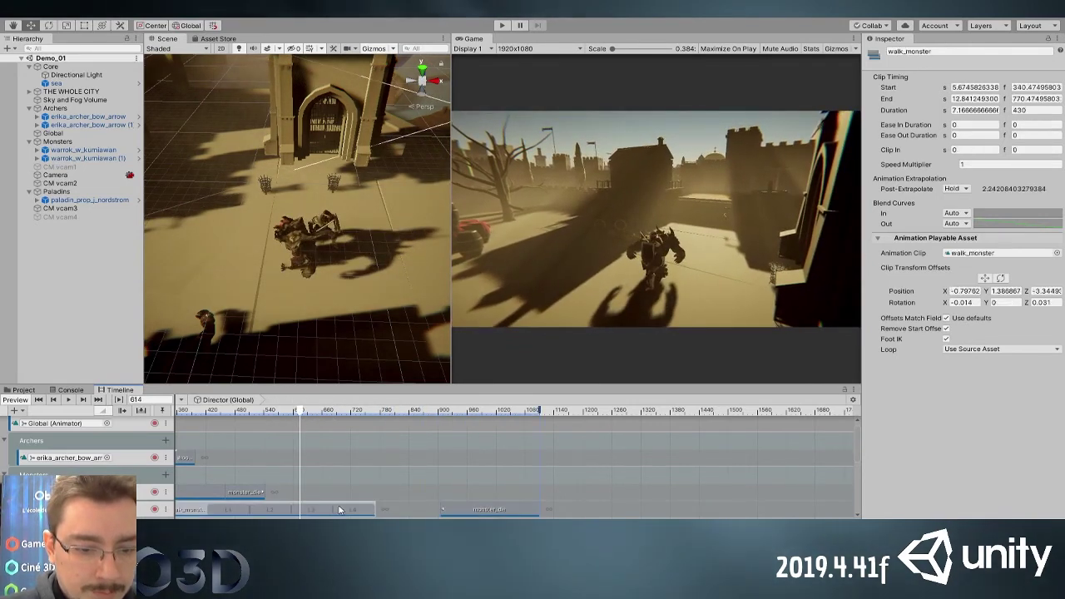
Shorten walk_monster, start the front-trimmed monster_die at frame 576 blended with it, and match its offsets to the previous clip
{"action": "left_click_drag", "start_coordinate": [362, 509], "coordinate": [290, 509]}
{"action": "left_click_drag", "start_coordinate": [495, 513], "coordinate": [347, 512]}
{"action": "left_click_drag", "start_coordinate": [298, 416], "coordinate": [319, 425]}
{"action": "left_click_drag", "start_coordinate": [301, 513], "coordinate": [288, 510]}
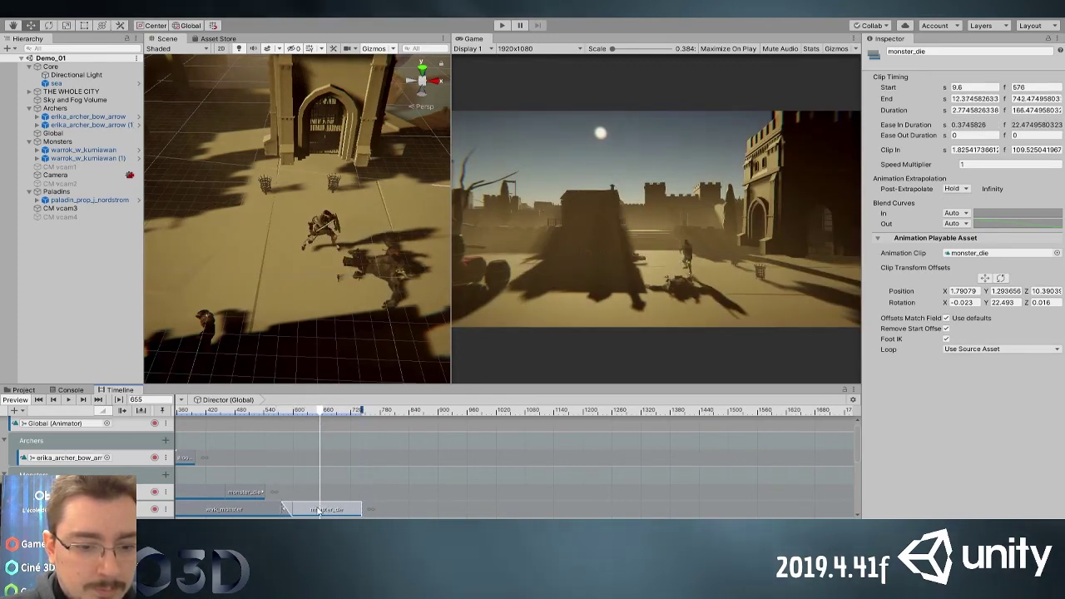
{"action": "left_click", "coordinate": [348, 454]}
Shift the second warrok's monster_die clip to start at about frame 542, playing back the fight before and after
{"action": "left_click_drag", "start_coordinate": [320, 413], "coordinate": [285, 425]}
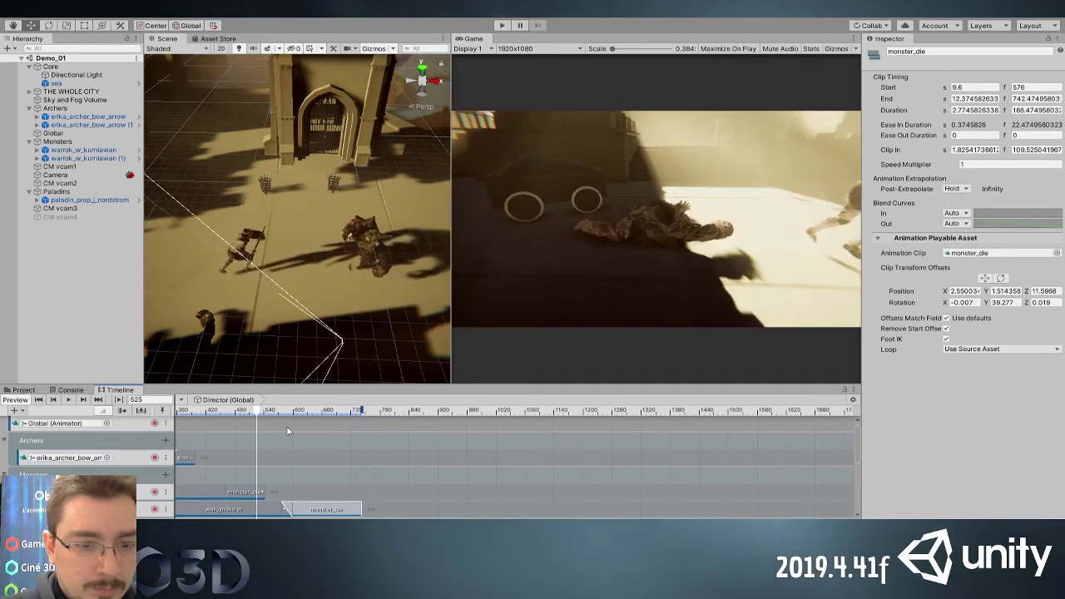
{"action": "left_click", "coordinate": [69, 400]}
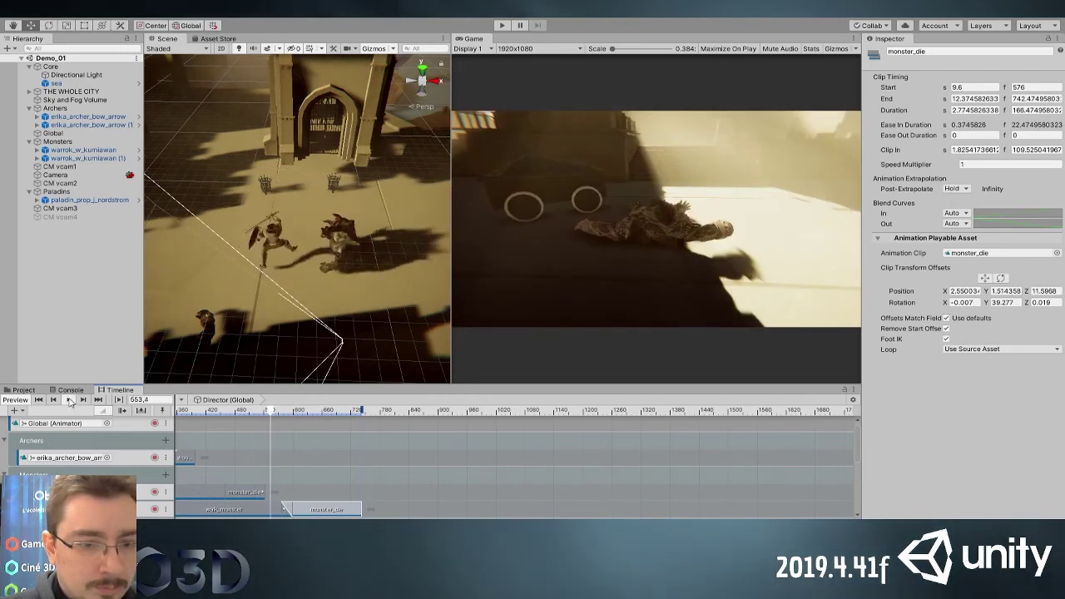
{"action": "left_click_drag", "start_coordinate": [327, 510], "coordinate": [311, 510]}
{"action": "left_click", "coordinate": [239, 410]}
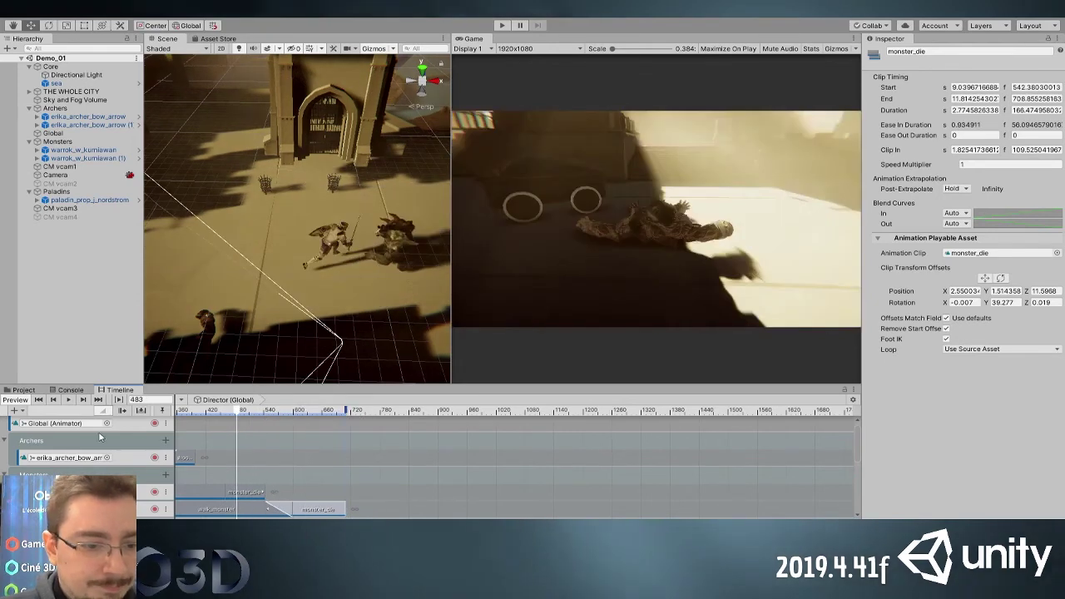
{"action": "left_click", "coordinate": [70, 400]}
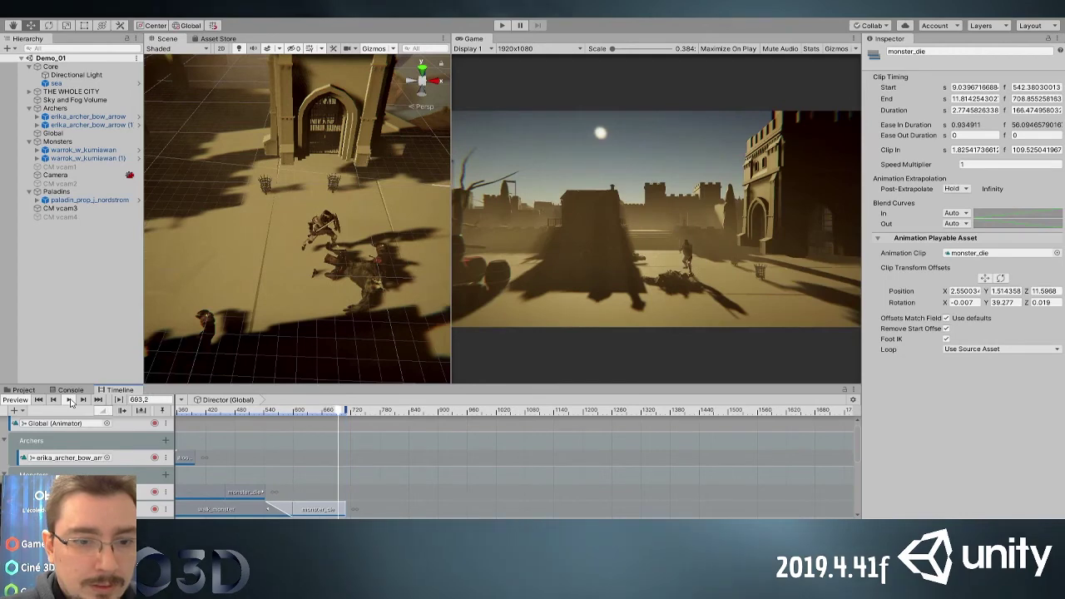
Examine the paladin's stance and ground contact beside the fallen warrok up close, around frame 588
{"action": "left_click_drag", "start_coordinate": [262, 271], "coordinate": [274, 179], "text": "alt"}
{"action": "scroll", "coordinate": [330, 287], "scroll_direction": "up", "scroll_amount": 5}
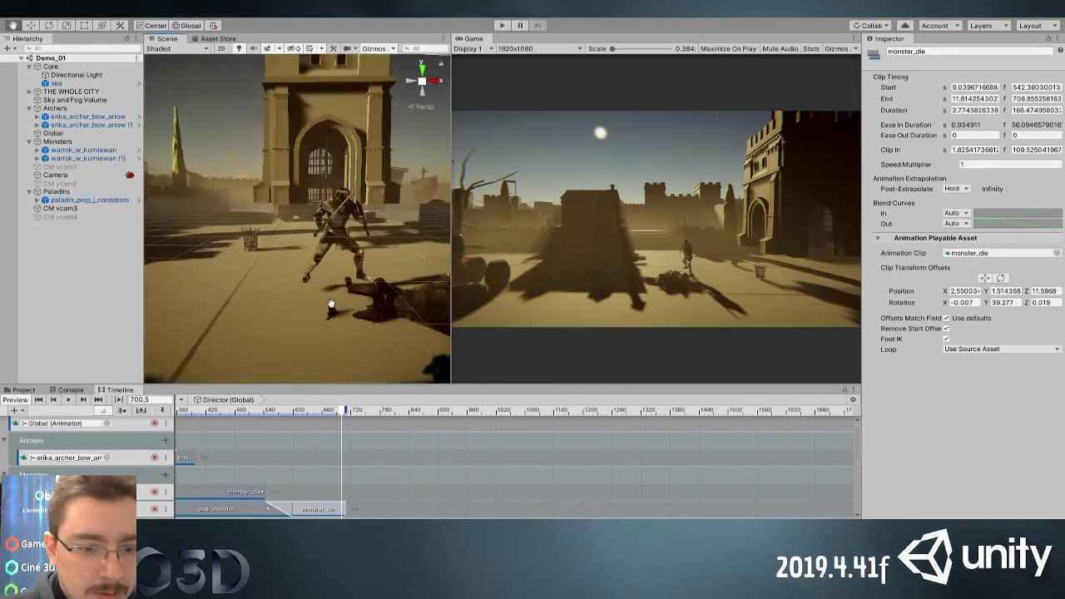
{"action": "middle_click_drag", "start_coordinate": [335, 321], "coordinate": [330, 255]}
{"action": "left_click_drag", "start_coordinate": [330, 255], "coordinate": [221, 248], "text": "alt"}
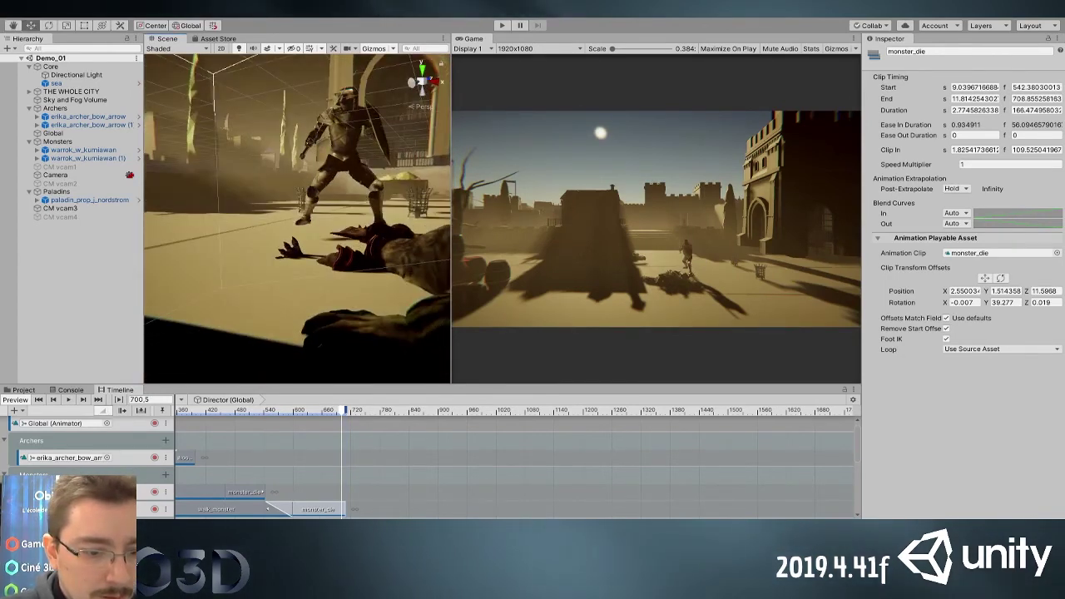
{"action": "scroll", "coordinate": [178, 479], "scroll_direction": "up", "scroll_amount": 2}
{"action": "scroll", "coordinate": [107, 454], "scroll_direction": "up", "scroll_amount": 1}
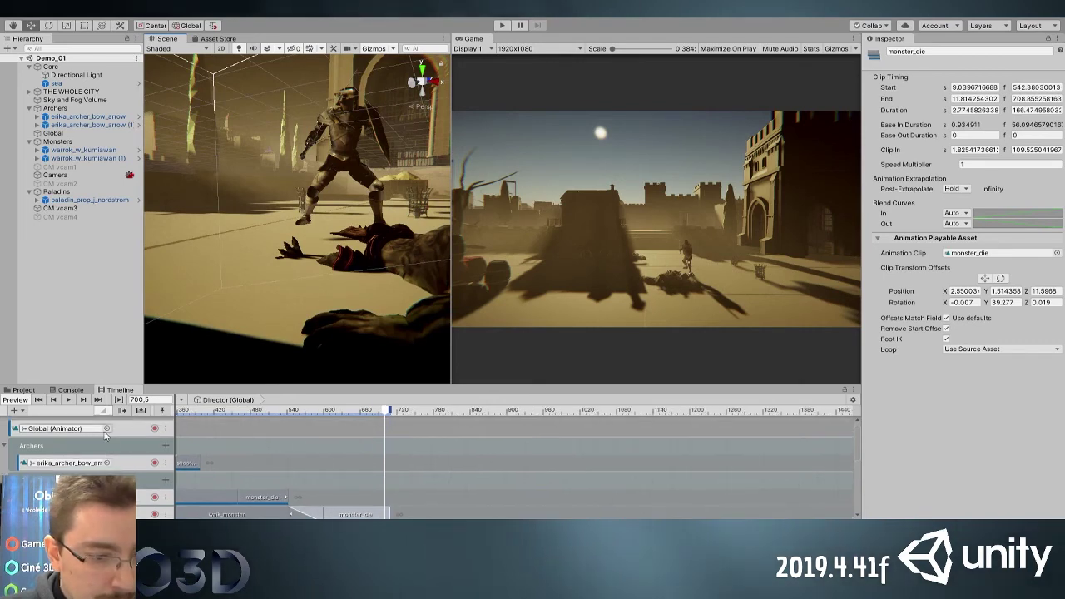
{"action": "scroll", "coordinate": [92, 445], "scroll_direction": "down", "scroll_amount": 3}
{"action": "left_click", "coordinate": [266, 512]}
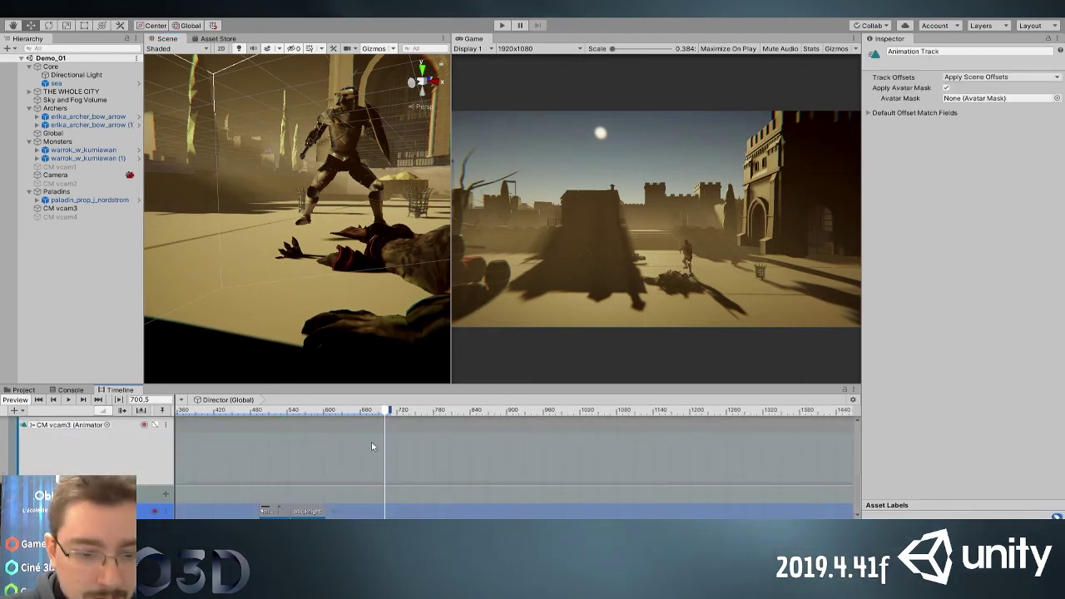
{"action": "left_click", "coordinate": [323, 416]}
{"action": "left_click_drag", "start_coordinate": [324, 416], "coordinate": [317, 416]}
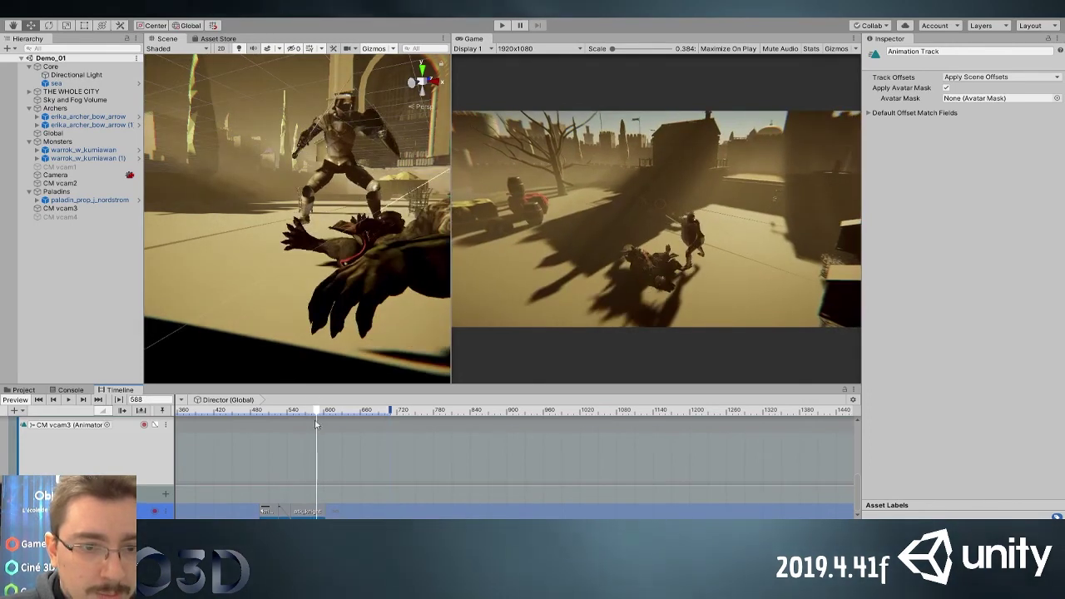
Lower the paladin_prop_j_nordstrom object to about Y -26.93 and return to the Global object's timeline
{"action": "left_click", "coordinate": [75, 201]}
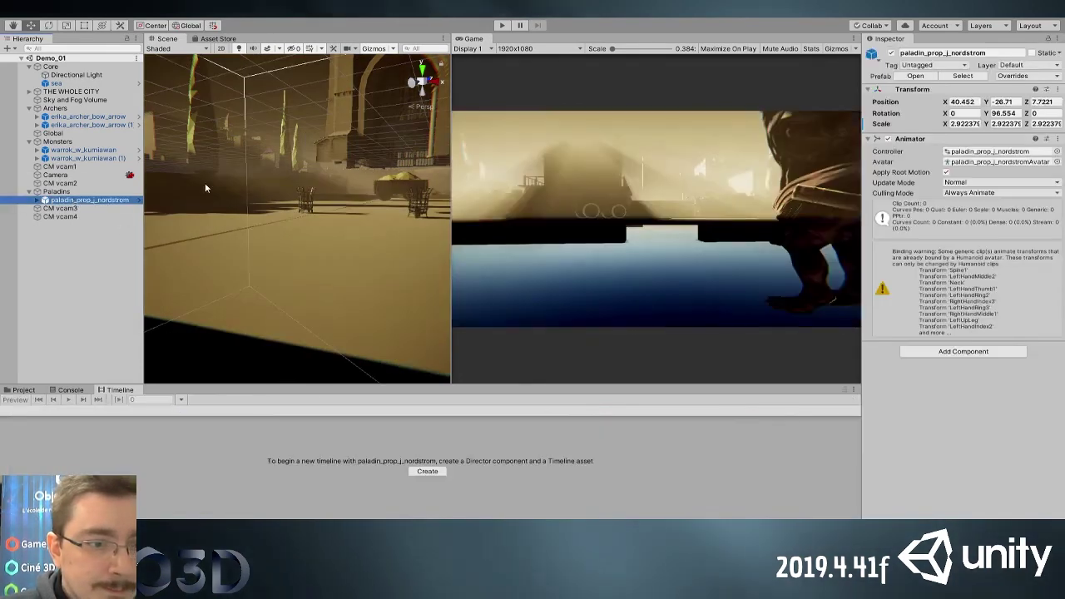
{"action": "key", "text": "f"}
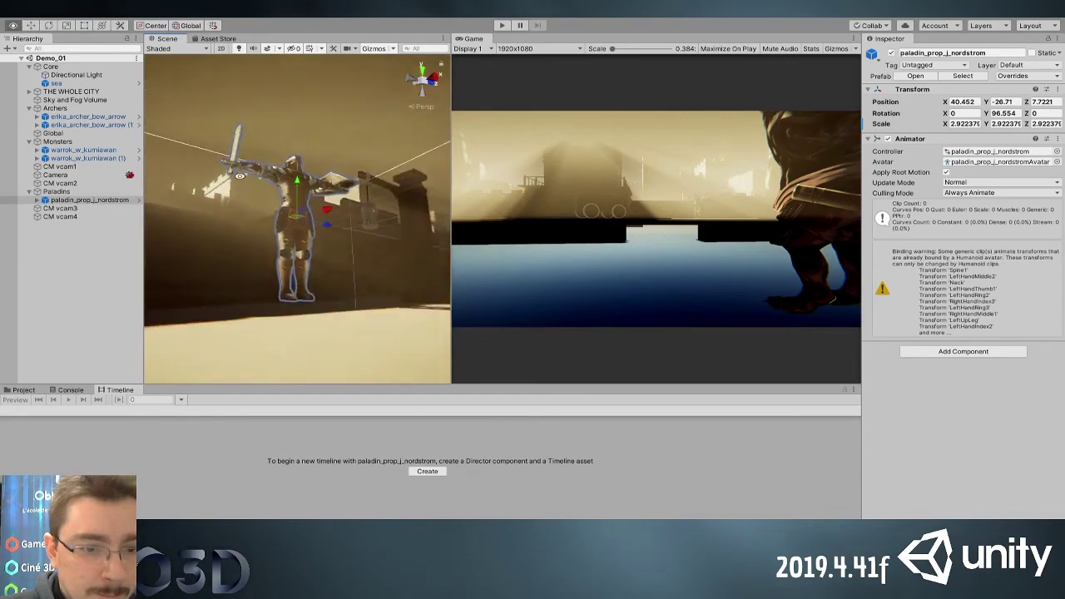
{"action": "left_click_drag", "start_coordinate": [297, 183], "coordinate": [241, 279]}
{"action": "scroll", "coordinate": [241, 278], "scroll_direction": "down", "scroll_amount": 3}
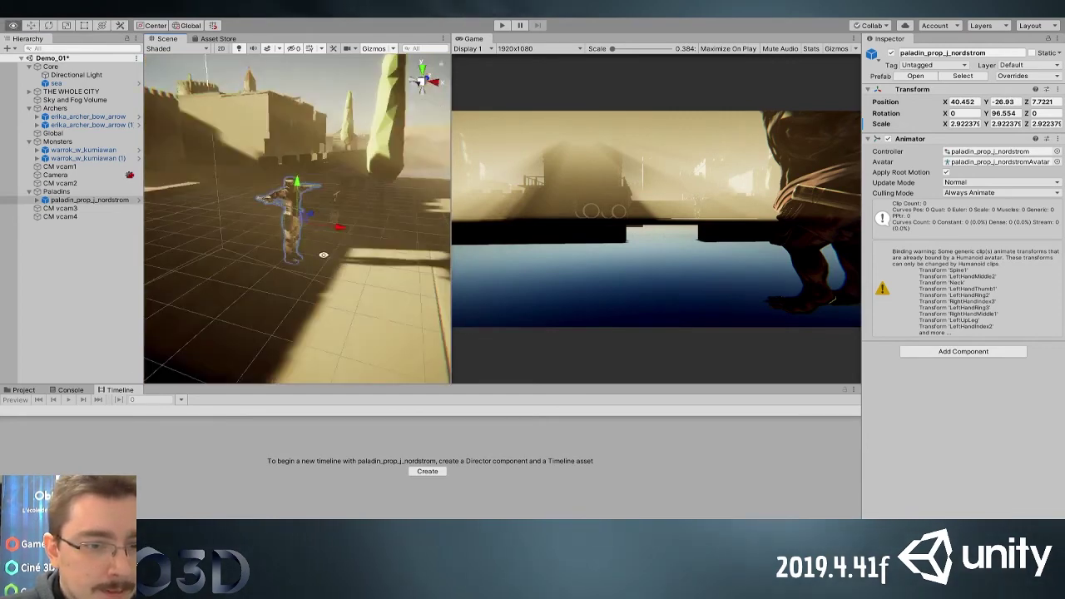
{"action": "left_click", "coordinate": [55, 134]}
{"action": "left_click_drag", "start_coordinate": [275, 223], "coordinate": [363, 248], "text": "alt"}
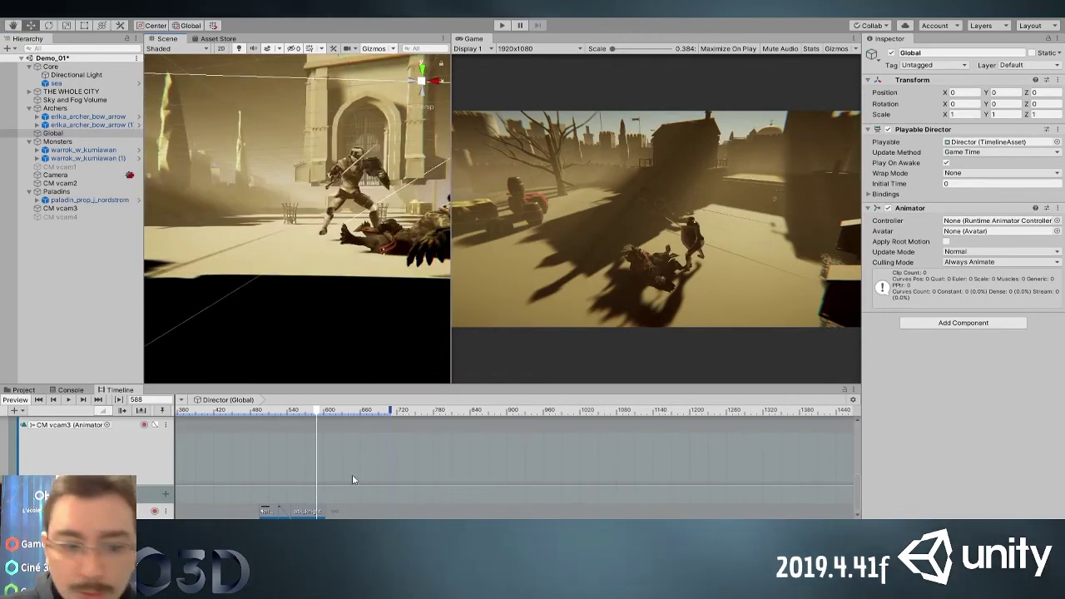
Lower the atk_knight clip's position offset to about Y 0.053 and check the pose near the clip's end
{"action": "left_click", "coordinate": [309, 510]}
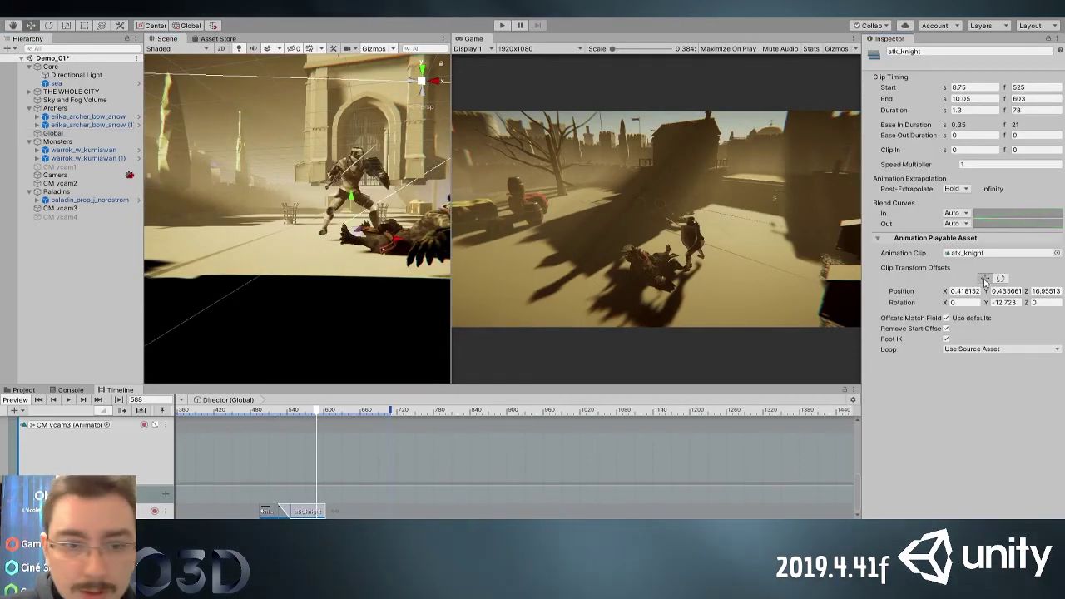
{"action": "left_click_drag", "start_coordinate": [350, 198], "coordinate": [348, 208]}
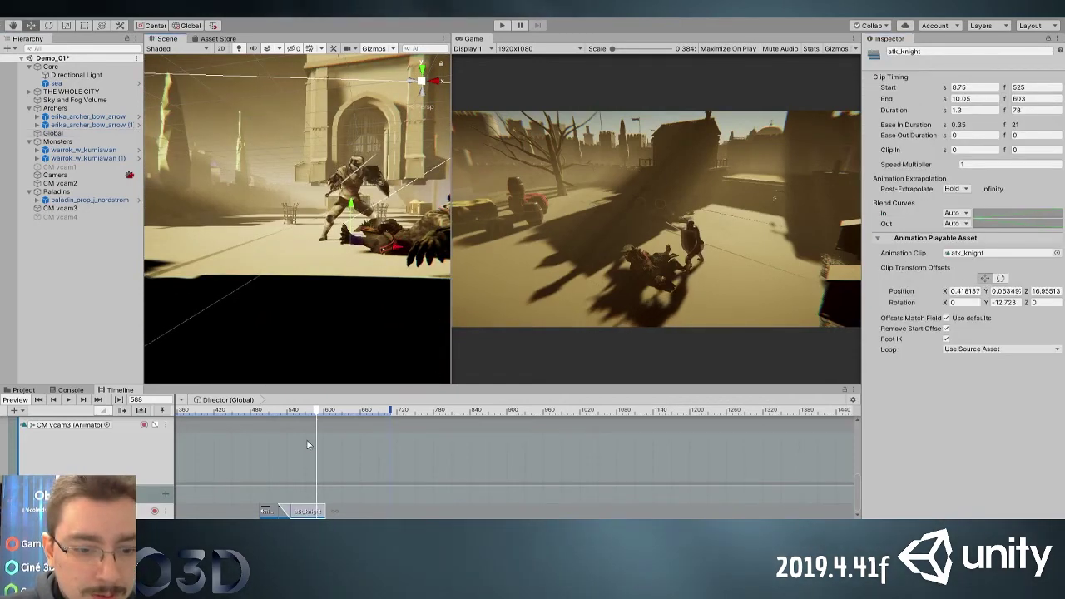
{"action": "mouse_move", "coordinate": [319, 415]}
{"action": "left_mouse_down"}
{"action": "mouse_move", "coordinate": [284, 417]}
{"action": "mouse_move", "coordinate": [324, 422]}
{"action": "left_mouse_up"}
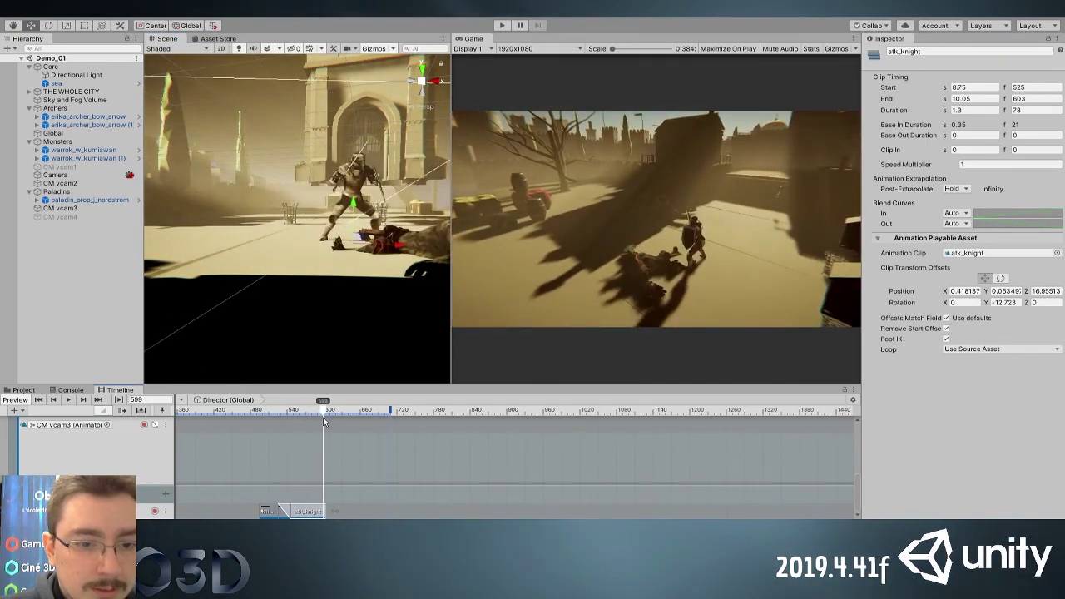
{"action": "left_click", "coordinate": [358, 513]}
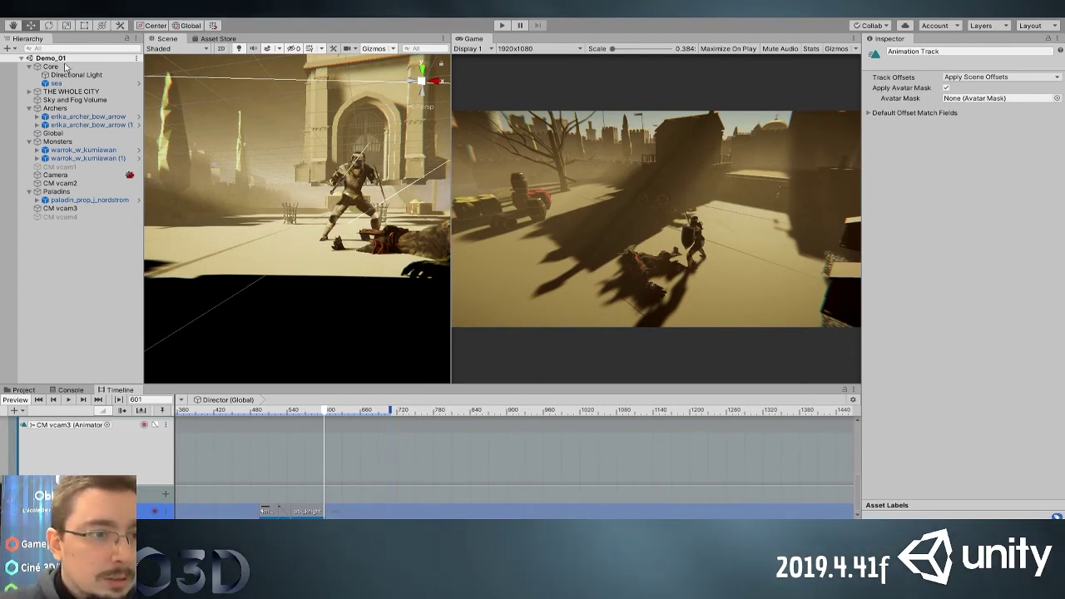
{"action": "key", "text": "ctrl+z"}
Rename the sword and shield idle model's animation clip to idle_knight and apply the import settings
{"action": "left_click", "coordinate": [21, 393]}
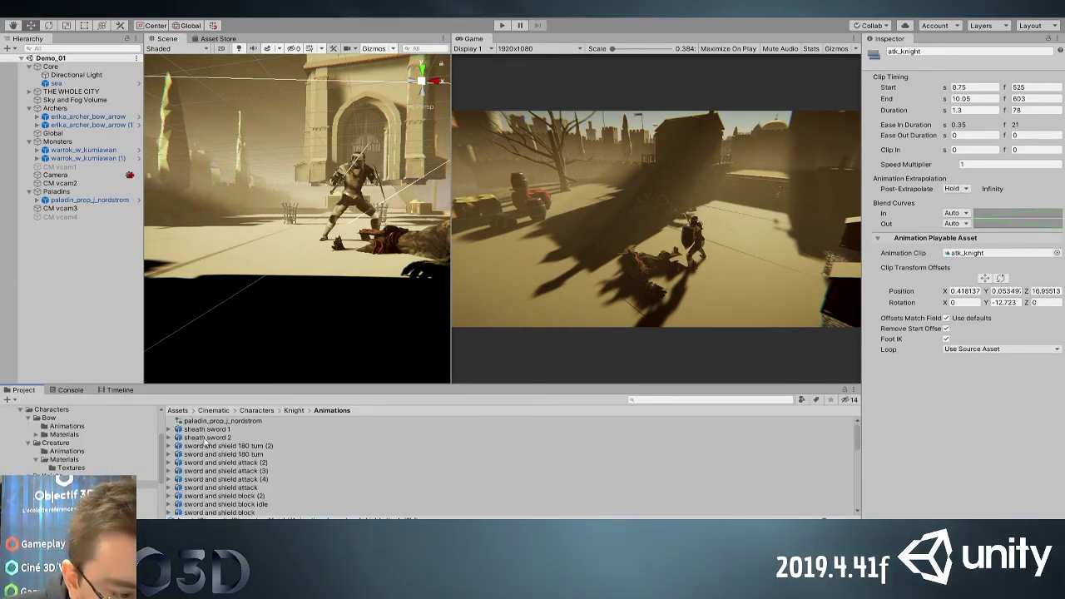
{"action": "scroll", "coordinate": [234, 455], "scroll_direction": "down", "scroll_amount": 10}
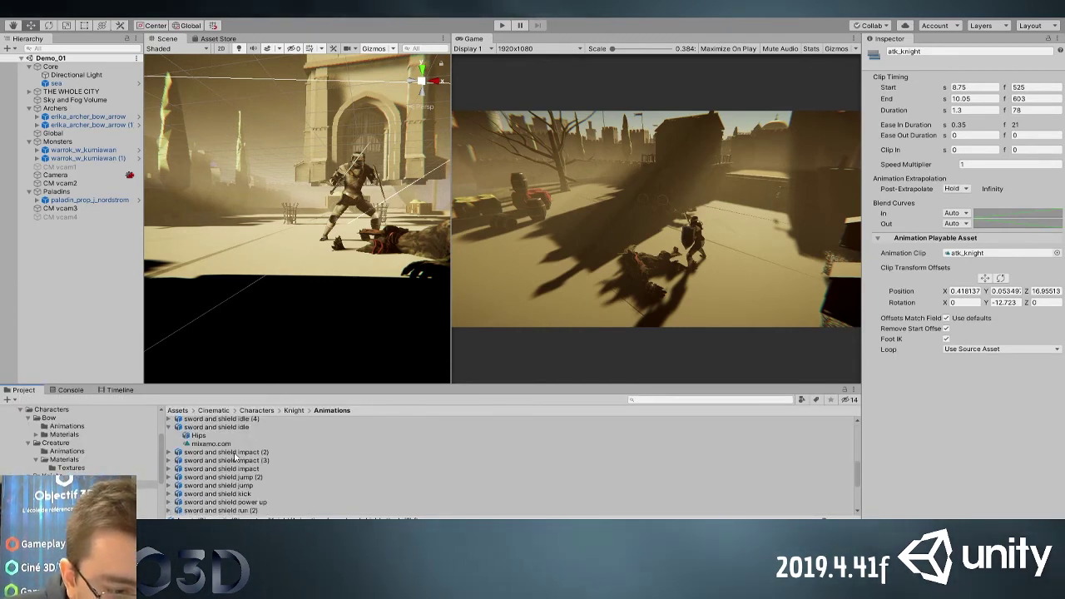
{"action": "left_click", "coordinate": [236, 428]}
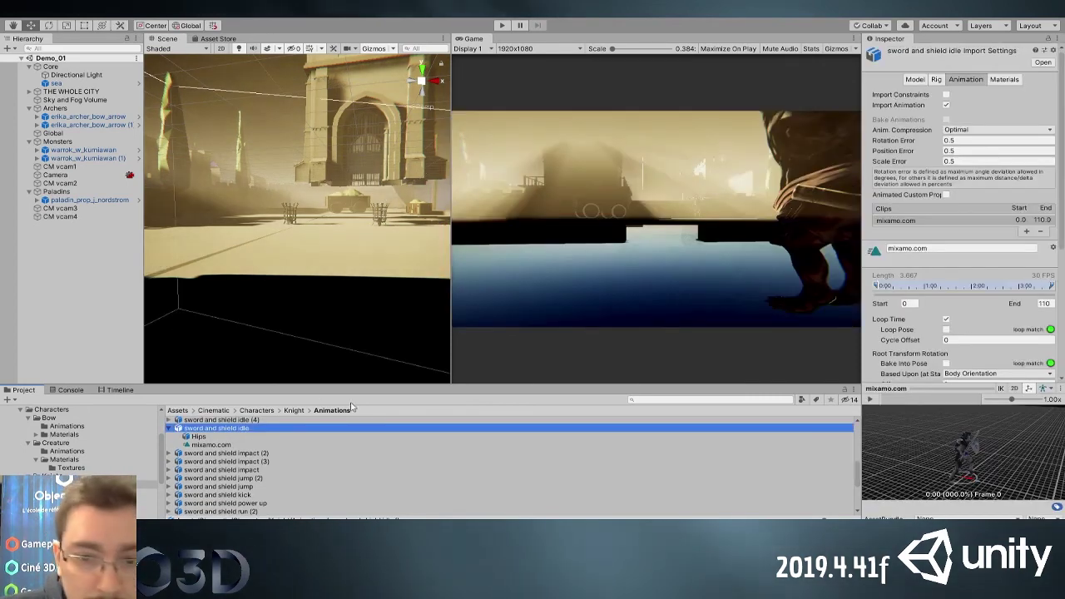
{"action": "left_click", "coordinate": [928, 248]}
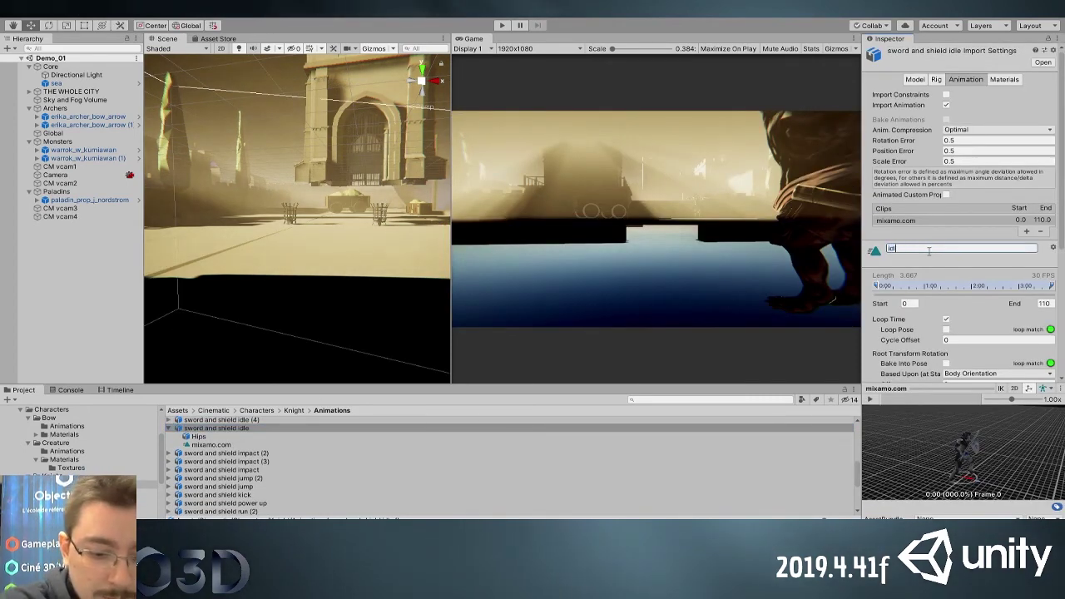
{"action": "scroll", "coordinate": [1048, 360], "scroll_direction": "down", "scroll_amount": 5}
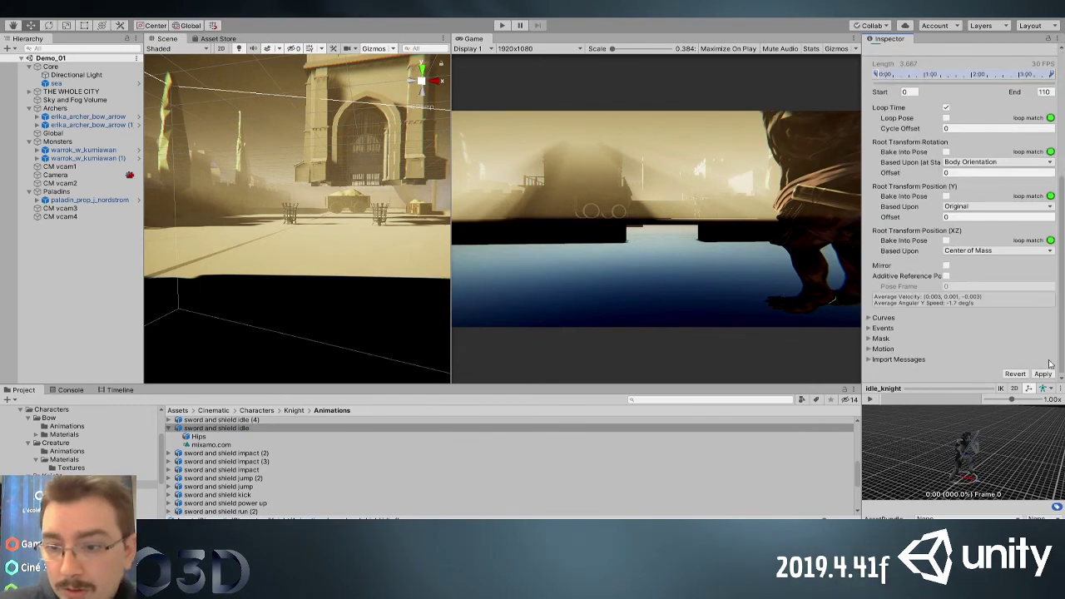
Add the idle_knight clip to the paladin's track in the Global timeline, starting at frame 601 right after atk_knight
{"action": "left_click", "coordinate": [116, 390]}
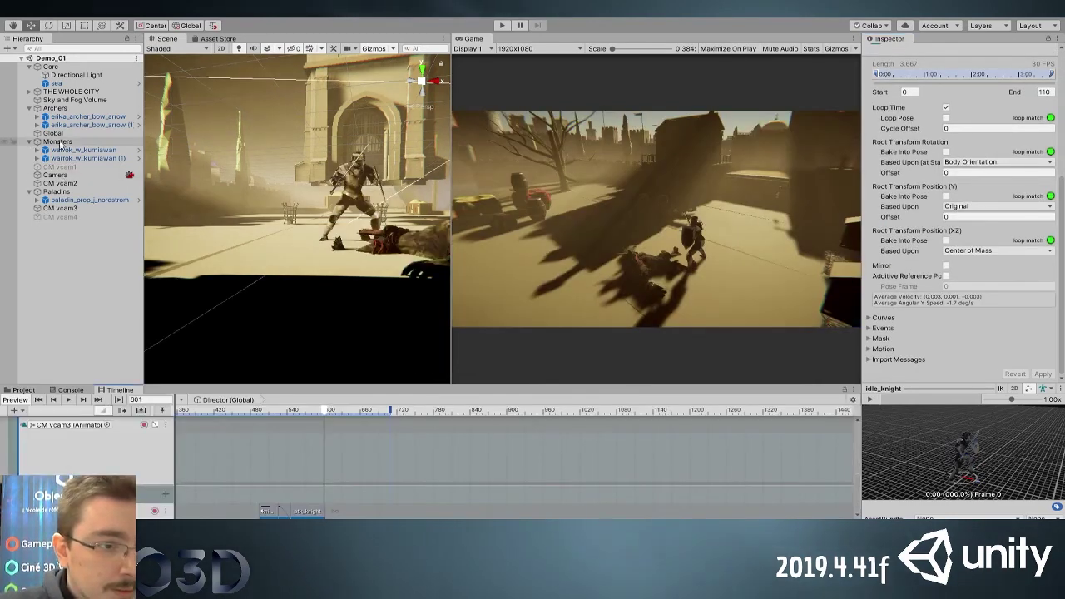
{"action": "left_click", "coordinate": [55, 134]}
{"action": "left_click", "coordinate": [376, 511]}
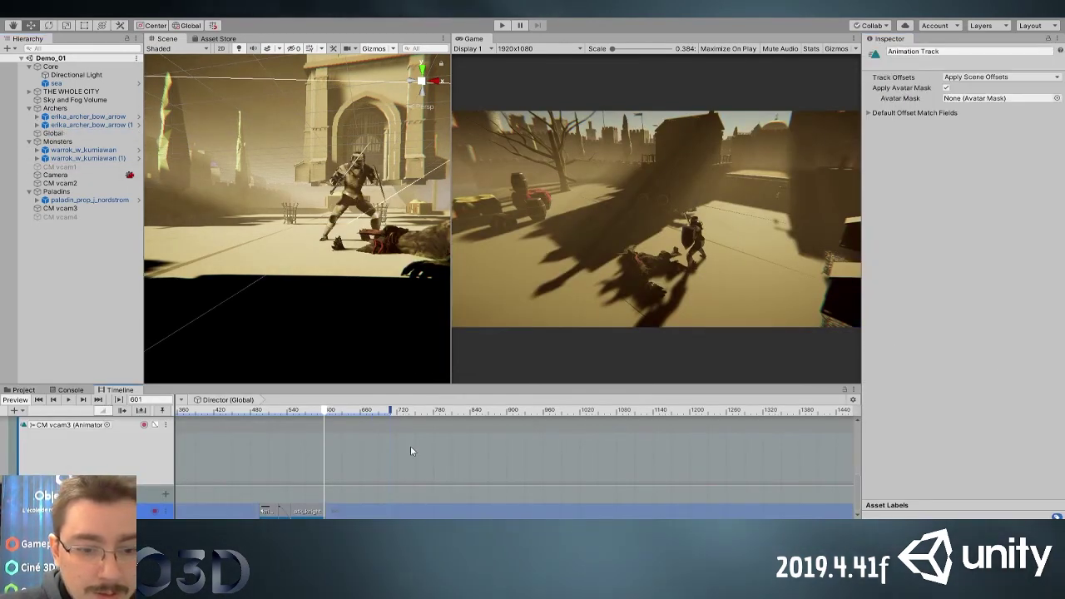
{"action": "double_click", "coordinate": [329, 288]}
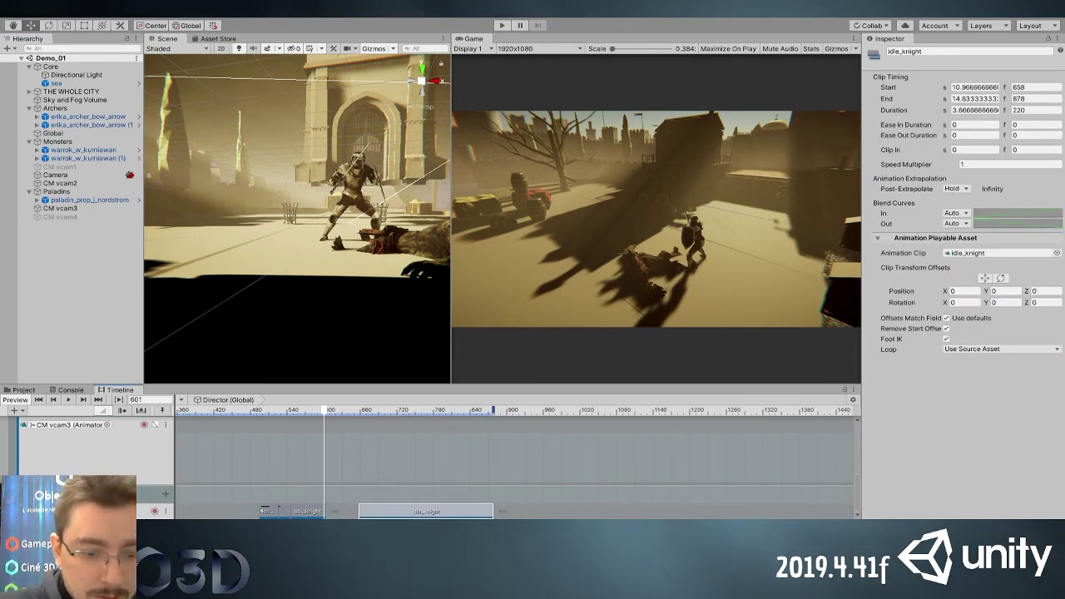
{"action": "left_click_drag", "start_coordinate": [398, 510], "coordinate": [359, 515]}
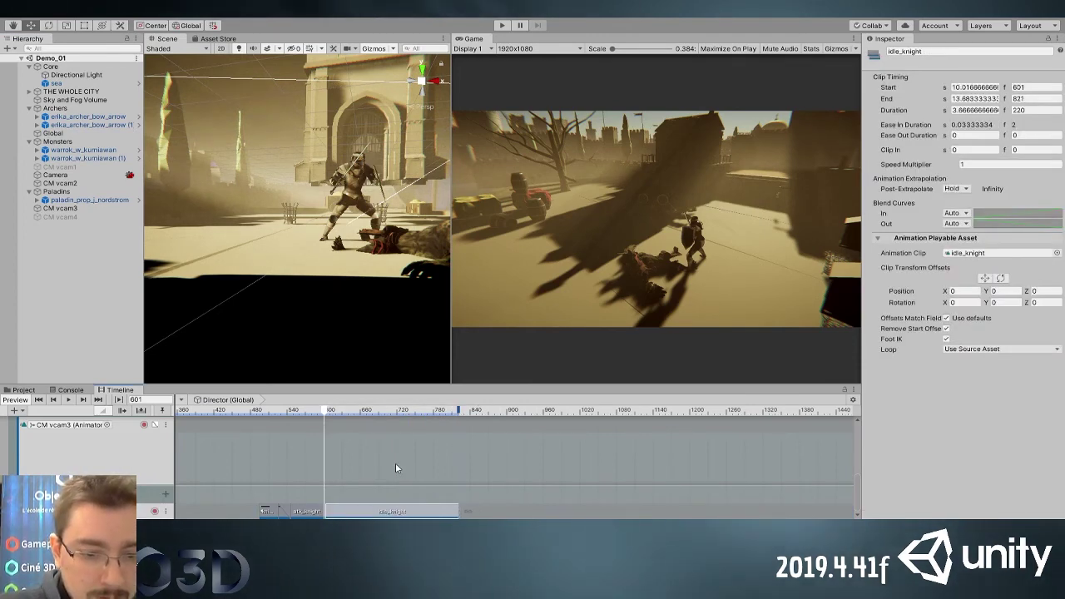
{"action": "left_click_drag", "start_coordinate": [297, 415], "coordinate": [334, 415]}
Create the virtual camera CM vcam5 and move it to about X 155.71, Z 172.45 near the fighting characters
{"action": "left_click_drag", "start_coordinate": [304, 292], "coordinate": [257, 280], "text": "alt"}
{"action": "scroll", "coordinate": [271, 287], "scroll_direction": "down", "scroll_amount": 3}
{"action": "left_click", "coordinate": [75, 282]}
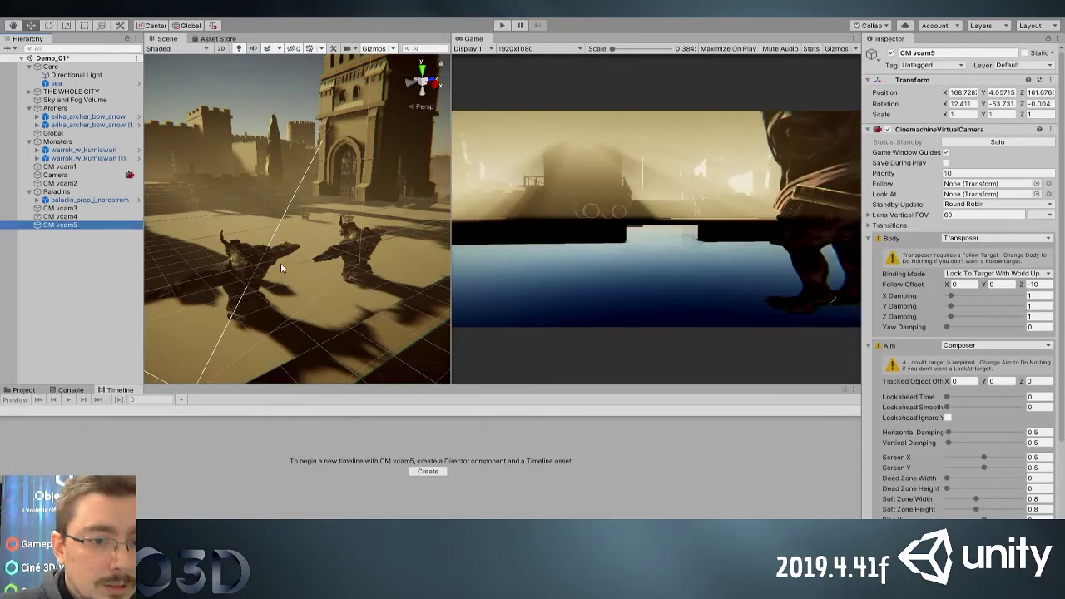
{"action": "left_click", "coordinate": [91, 228]}
{"action": "scroll", "coordinate": [288, 227], "scroll_direction": "down", "scroll_amount": 5}
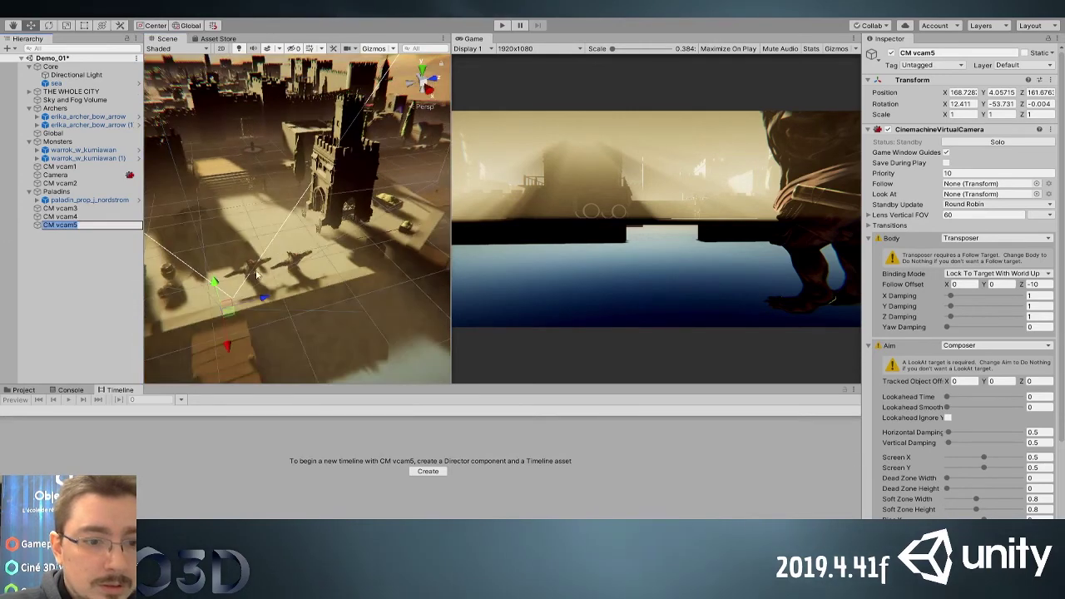
{"action": "left_click_drag", "start_coordinate": [304, 265], "coordinate": [301, 246]}
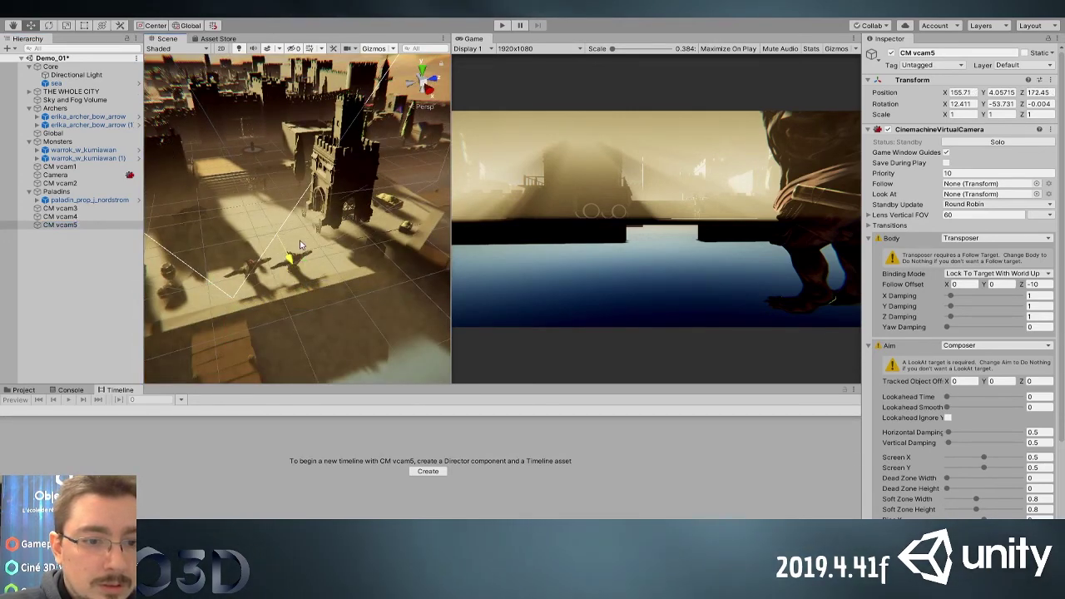
Add an activation track for CM vcam5 to the Global timeline and start its Active clip at frame 617
{"action": "left_click", "coordinate": [56, 175]}
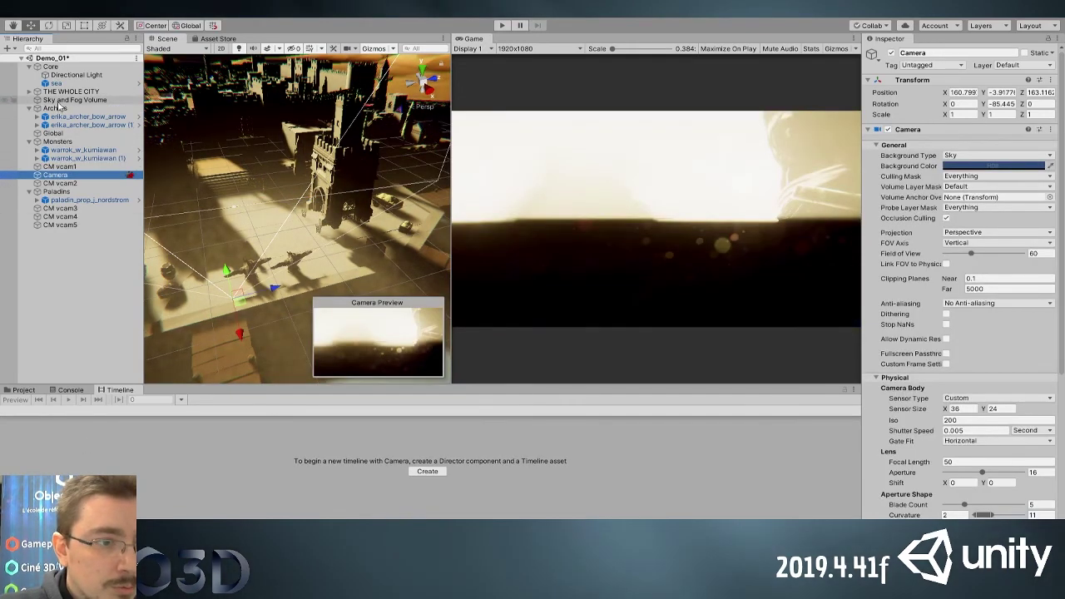
{"action": "left_click", "coordinate": [53, 134]}
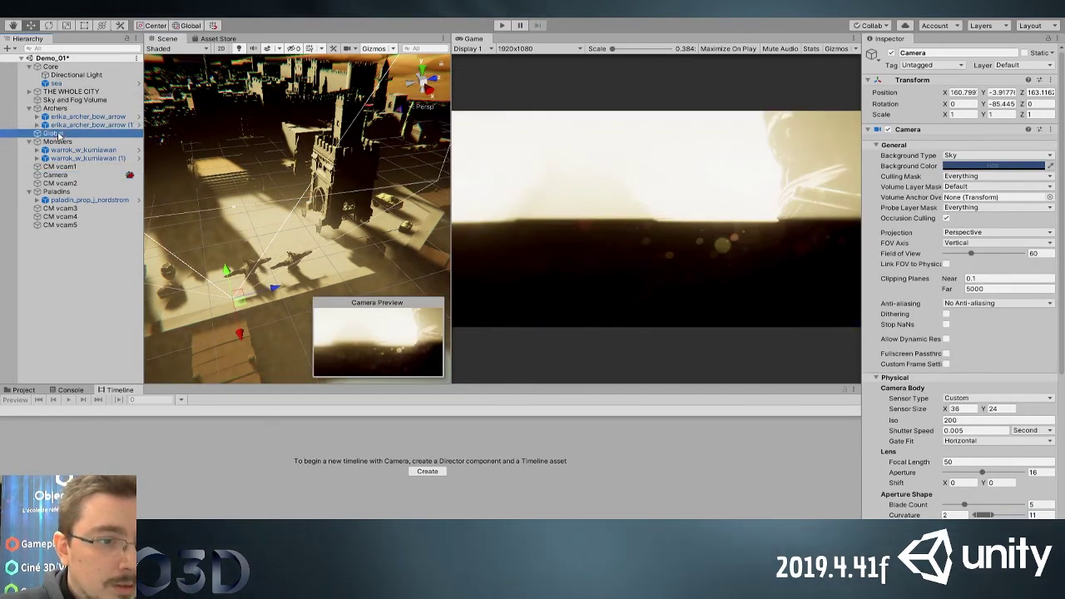
{"action": "scroll", "coordinate": [90, 462], "scroll_direction": "up", "scroll_amount": 5}
{"action": "scroll", "coordinate": [82, 468], "scroll_direction": "down", "scroll_amount": 2}
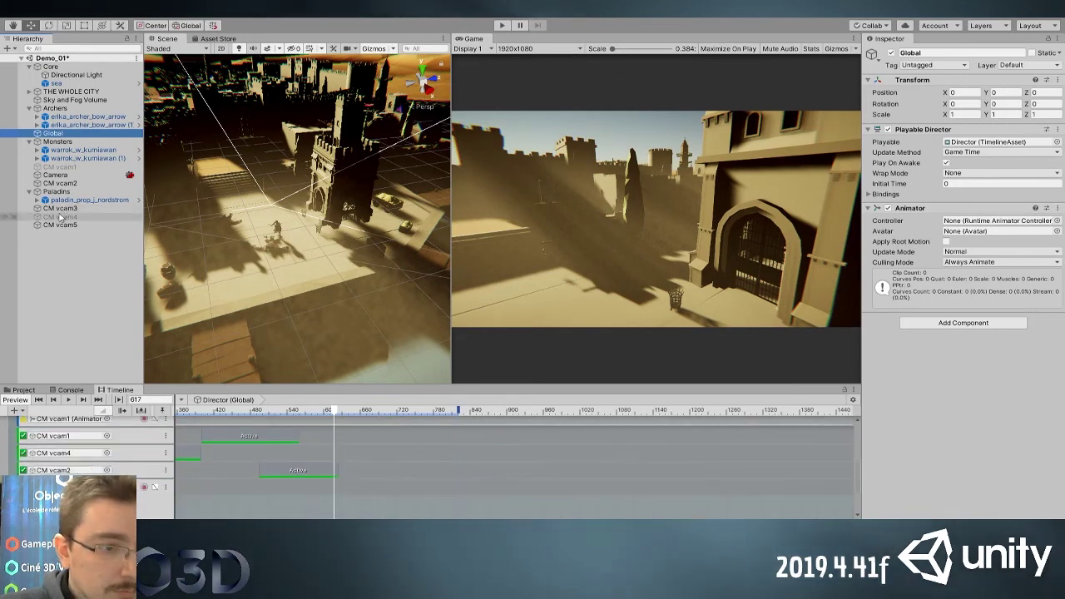
{"action": "left_click_drag", "start_coordinate": [68, 225], "coordinate": [70, 485]}
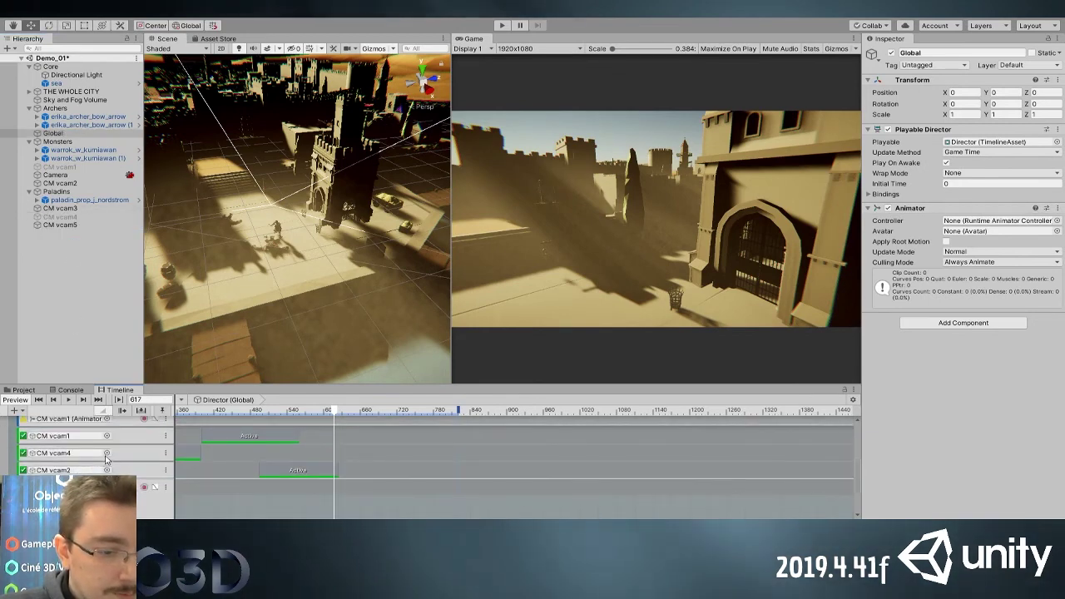
{"action": "left_click", "coordinate": [117, 424]}
{"action": "left_click_drag", "start_coordinate": [196, 492], "coordinate": [564, 492]}
Try adjusting the end of CM vcam2's Active clip against the fight, and undo the last trim
{"action": "left_click_drag", "start_coordinate": [335, 414], "coordinate": [292, 422]}
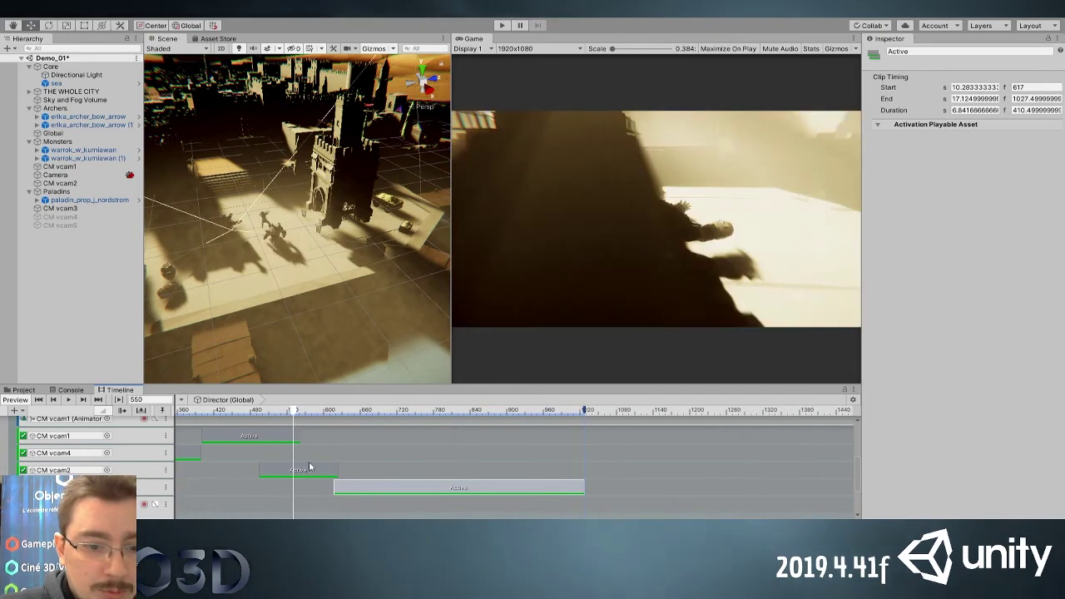
{"action": "left_click_drag", "start_coordinate": [336, 472], "coordinate": [339, 471]}
{"action": "left_click_drag", "start_coordinate": [296, 416], "coordinate": [283, 437]}
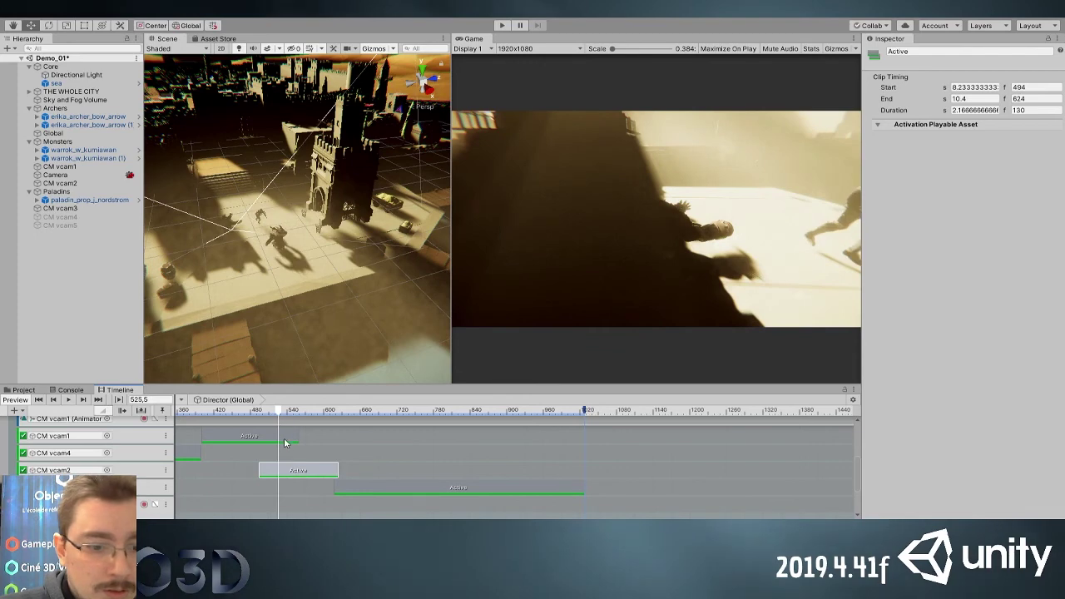
{"action": "mouse_move", "coordinate": [333, 470]}
{"action": "left_mouse_down"}
{"action": "mouse_move", "coordinate": [280, 471]}
{"action": "mouse_move", "coordinate": [316, 478]}
{"action": "left_mouse_up"}
{"action": "key", "text": "ctrl+z"}
Trim CM vcam1's Active clip to end at frame 506 and play back the cut to CM vcam2
{"action": "left_click", "coordinate": [294, 439]}
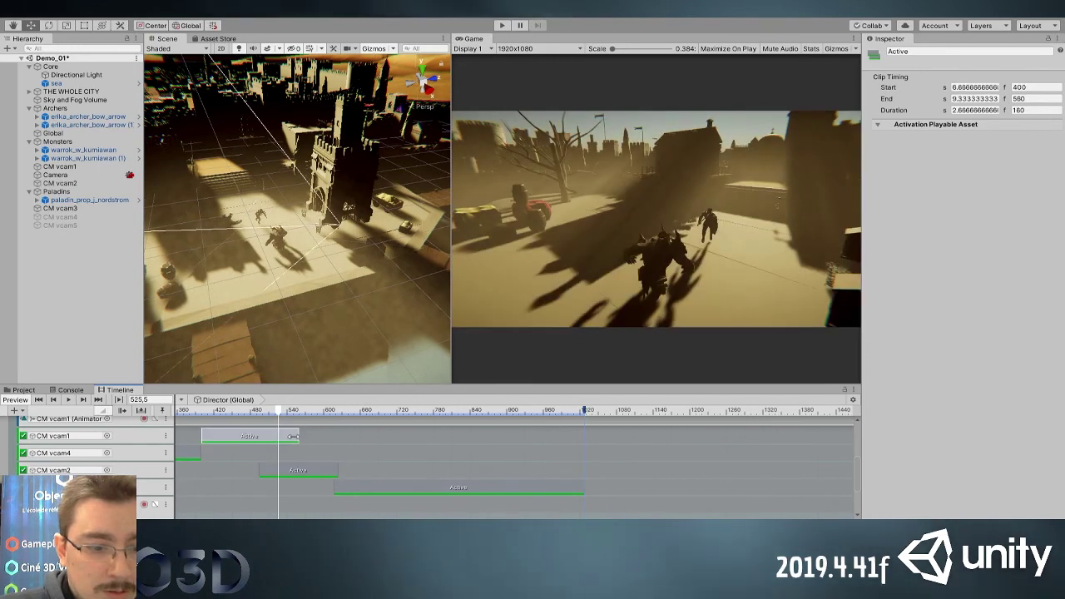
{"action": "left_click_drag", "start_coordinate": [289, 440], "coordinate": [259, 431]}
{"action": "left_click_drag", "start_coordinate": [236, 413], "coordinate": [257, 422]}
{"action": "key", "text": "space"}
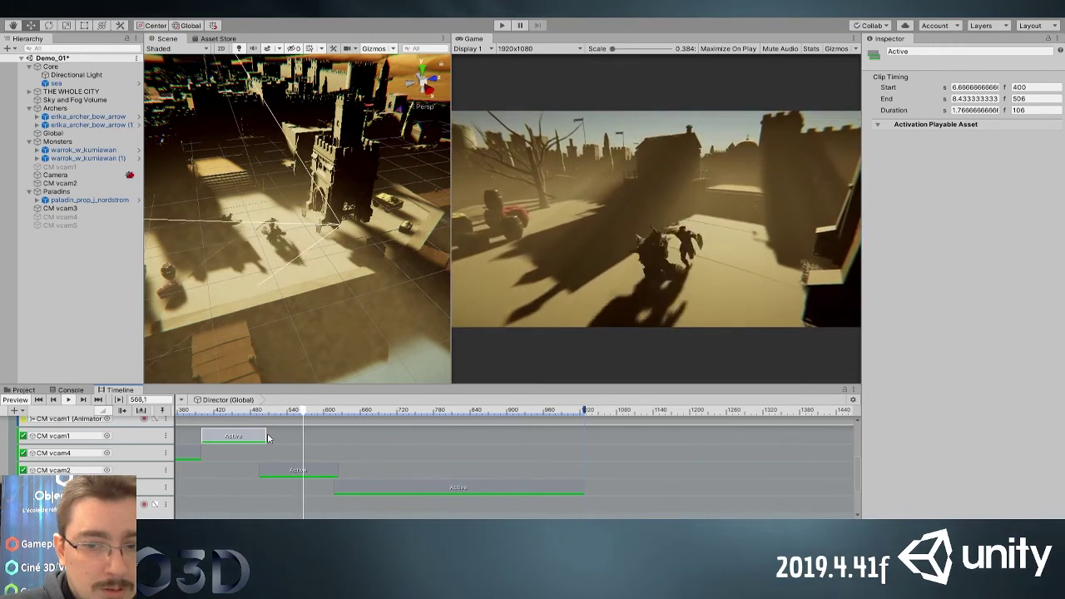
Trim CM vcam2's Active clip to end at frame 545 and move CM vcam5's clip to start there
{"action": "left_click_drag", "start_coordinate": [320, 415], "coordinate": [291, 416]}
{"action": "left_click_drag", "start_coordinate": [397, 491], "coordinate": [290, 470]}
{"action": "mouse_move", "coordinate": [290, 412]}
{"action": "left_mouse_down"}
{"action": "mouse_move", "coordinate": [273, 420]}
{"action": "mouse_move", "coordinate": [295, 422]}
{"action": "left_mouse_up"}
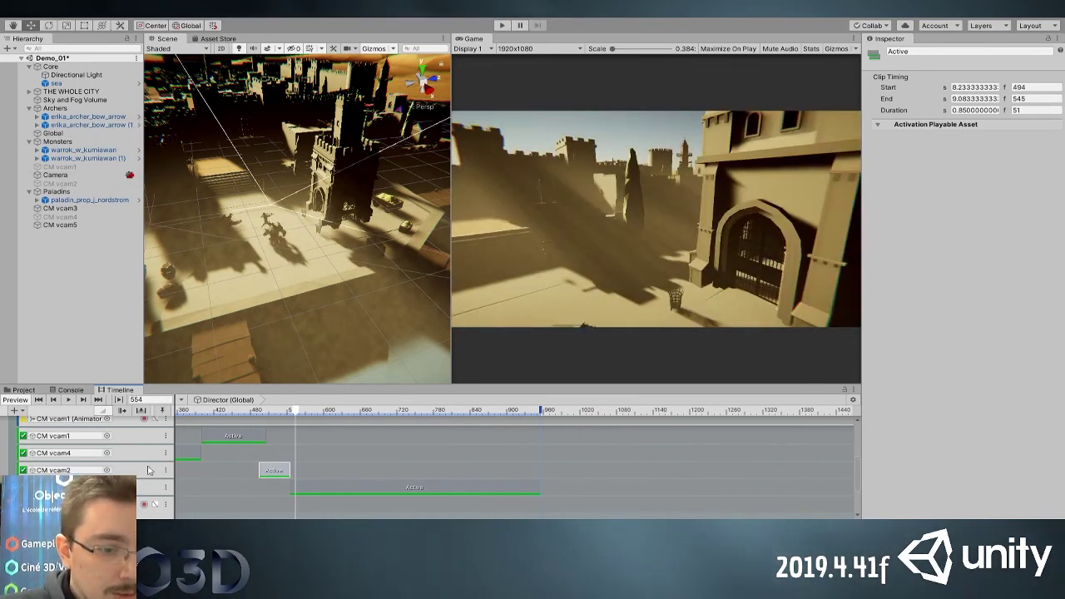
Move CM vcam5 to about X 152.87, Y 5.16 and check its shot in the Global timeline up to frame 576
{"action": "scroll", "coordinate": [139, 480], "scroll_direction": "down", "scroll_amount": 3}
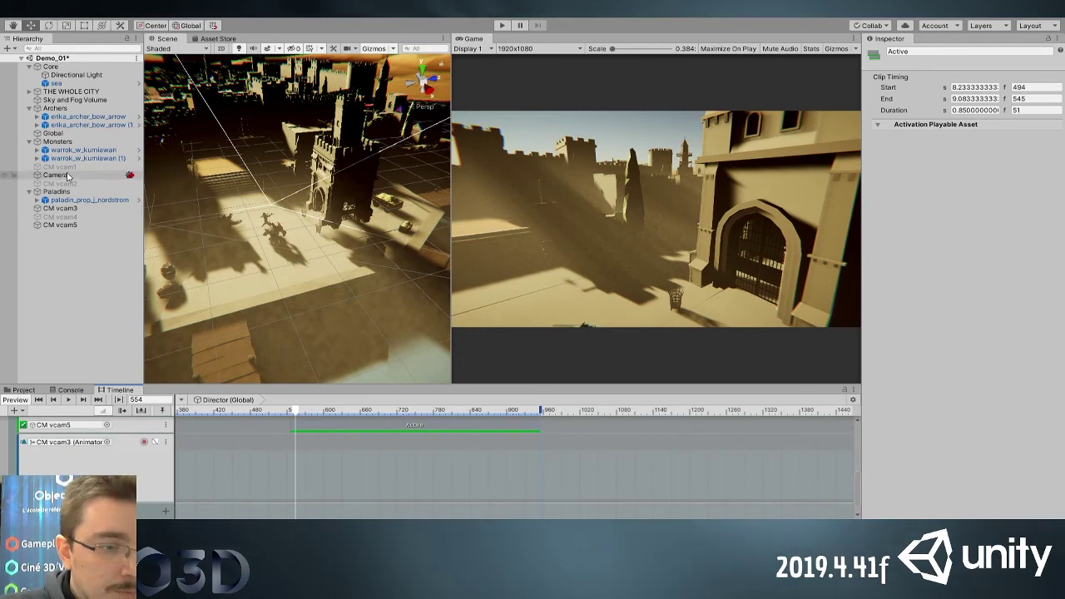
{"action": "left_click", "coordinate": [60, 224]}
{"action": "left_click_drag", "start_coordinate": [268, 171], "coordinate": [275, 229]}
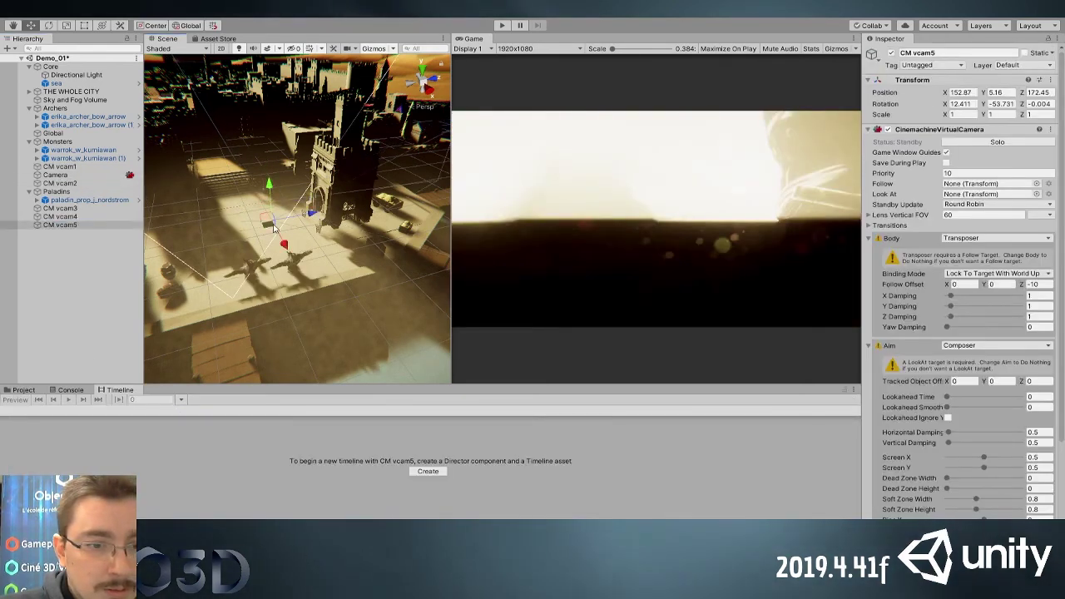
{"action": "left_click", "coordinate": [53, 133]}
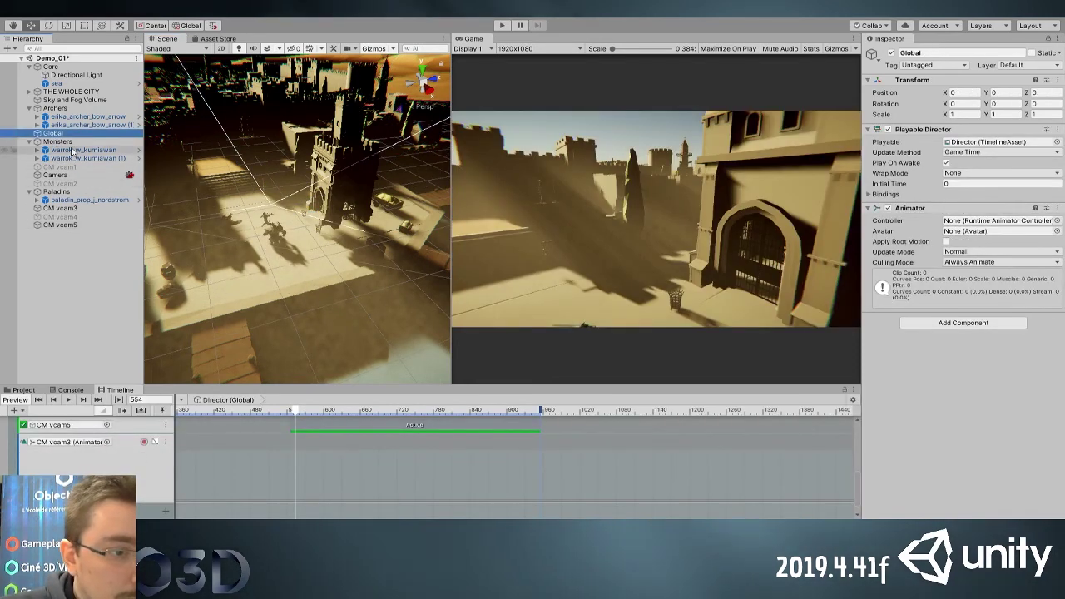
{"action": "left_click_drag", "start_coordinate": [296, 412], "coordinate": [308, 413]}
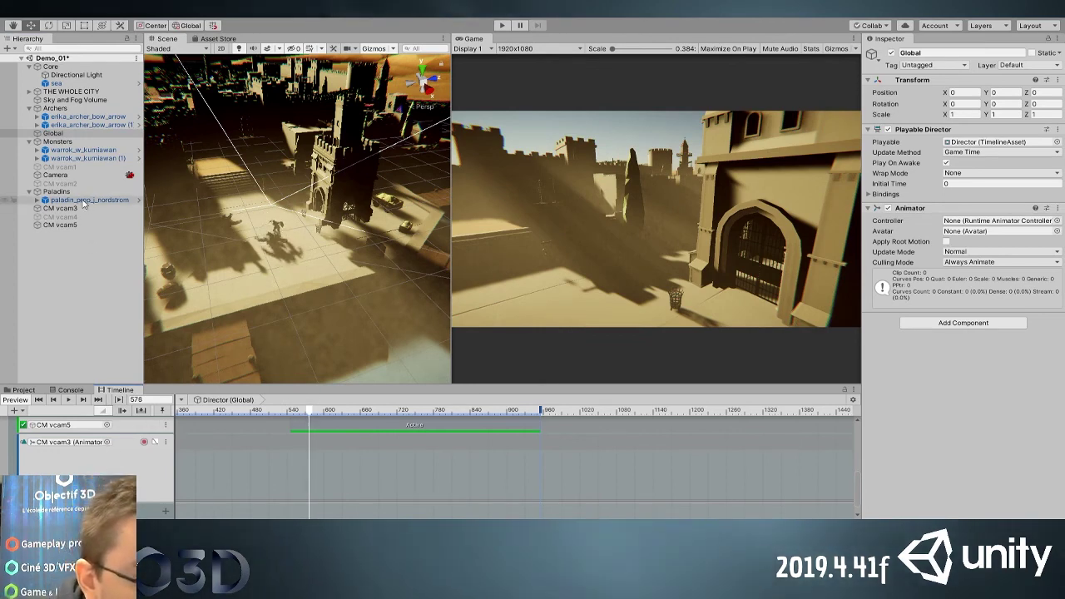
Add an animation track for CM vcam5 to the Global timeline, start recording it and go to frame 545
{"action": "left_click_drag", "start_coordinate": [71, 225], "coordinate": [80, 436]}
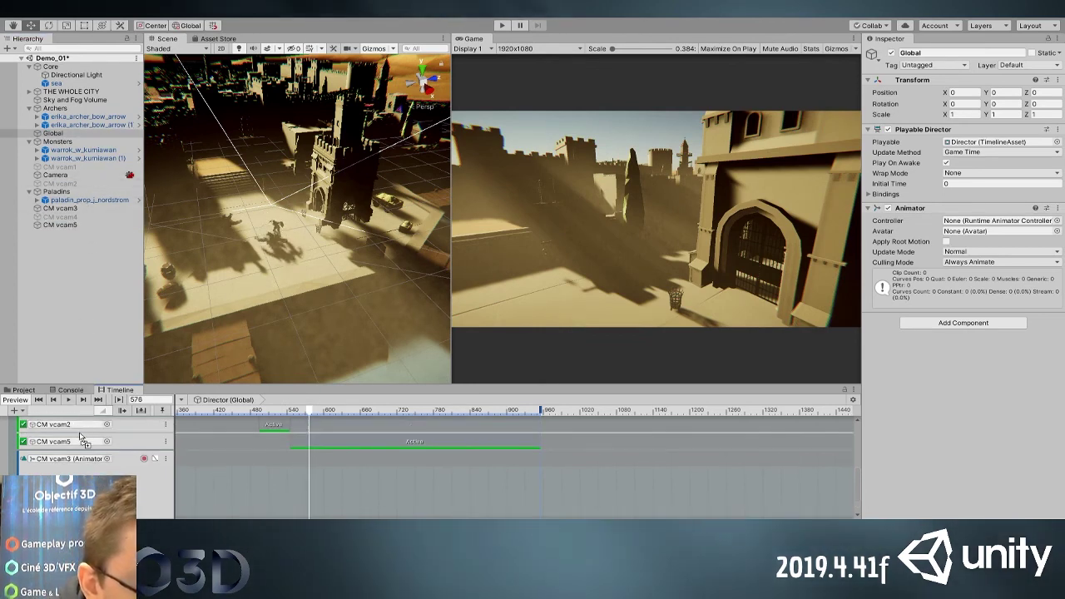
{"action": "left_click_drag", "start_coordinate": [142, 453], "coordinate": [126, 447]}
{"action": "left_click", "coordinate": [153, 441]}
{"action": "left_click_drag", "start_coordinate": [309, 413], "coordinate": [292, 414]}
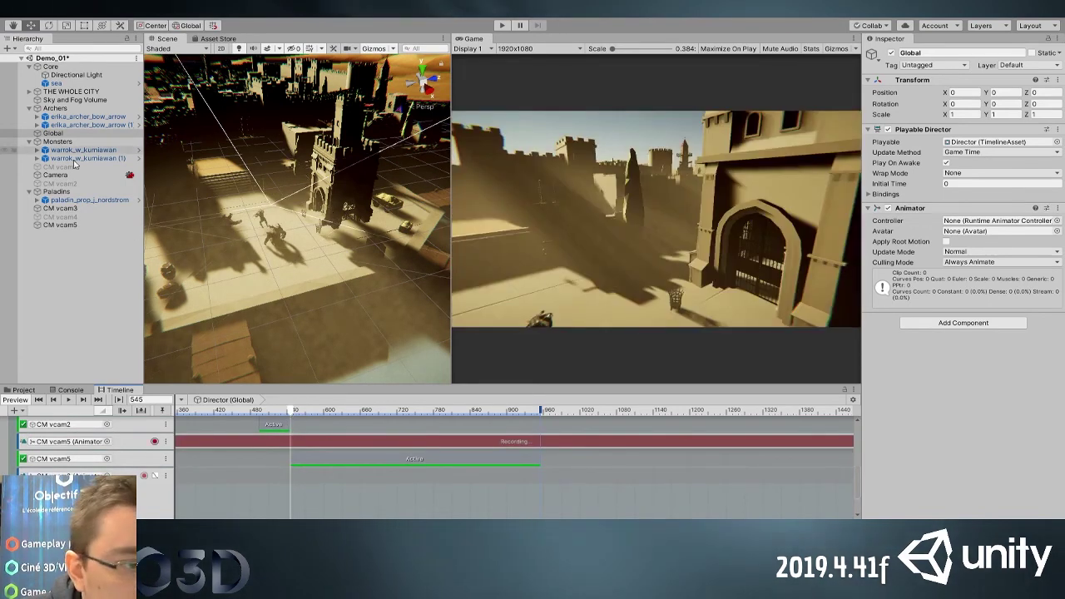
Key CM vcam5 at frame 545 near position X 152.87, Y 0.4, Z 179.8 with Y rotation 234.38, framing the warrok and paladin
{"action": "left_click_drag", "start_coordinate": [236, 218], "coordinate": [278, 207], "text": "alt"}
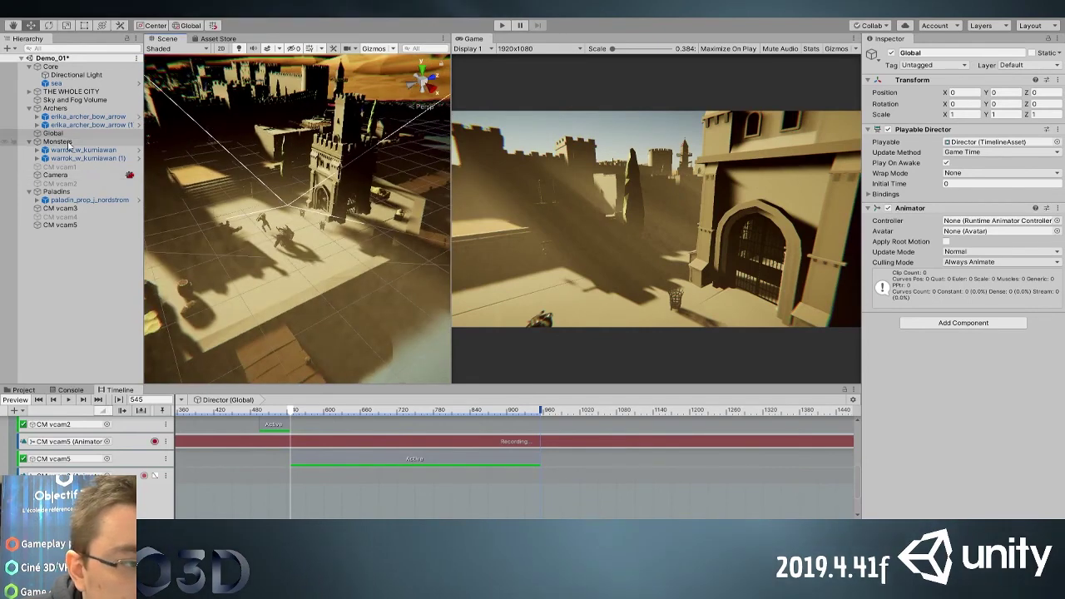
{"action": "left_click", "coordinate": [59, 225]}
{"action": "left_click_drag", "start_coordinate": [285, 192], "coordinate": [285, 208]}
{"action": "left_click_drag", "start_coordinate": [292, 257], "coordinate": [422, 252]}
{"action": "key", "text": "w"}
{"action": "left_click_drag", "start_coordinate": [338, 233], "coordinate": [362, 233]}
{"action": "left_click_drag", "start_coordinate": [319, 197], "coordinate": [321, 196]}
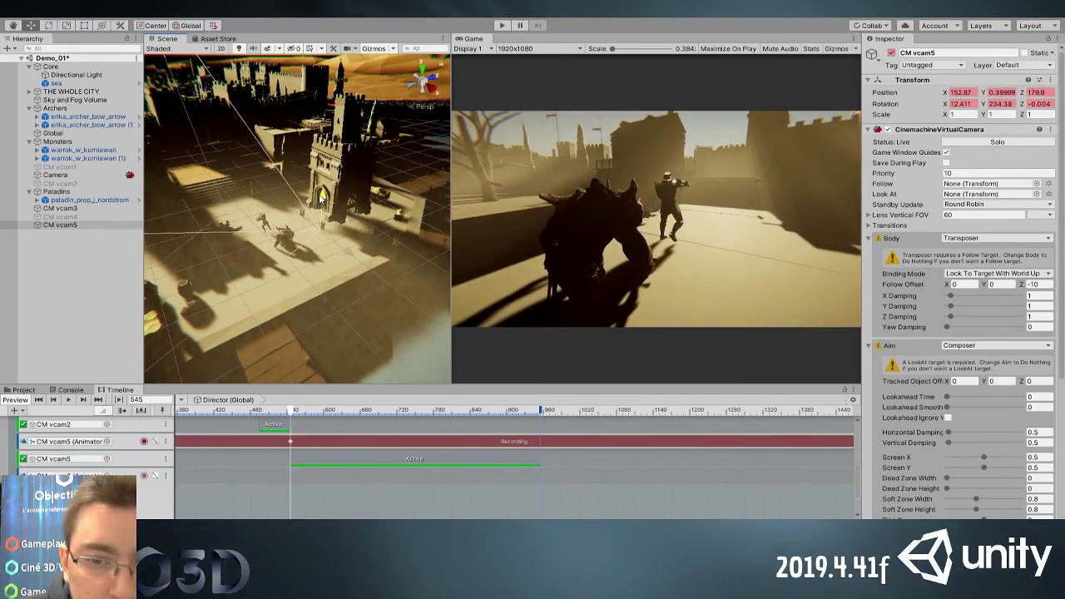
Check CM vcam5's shot up to frame 705 and stop recording its animation track
{"action": "left_click_drag", "start_coordinate": [293, 418], "coordinate": [346, 429]}
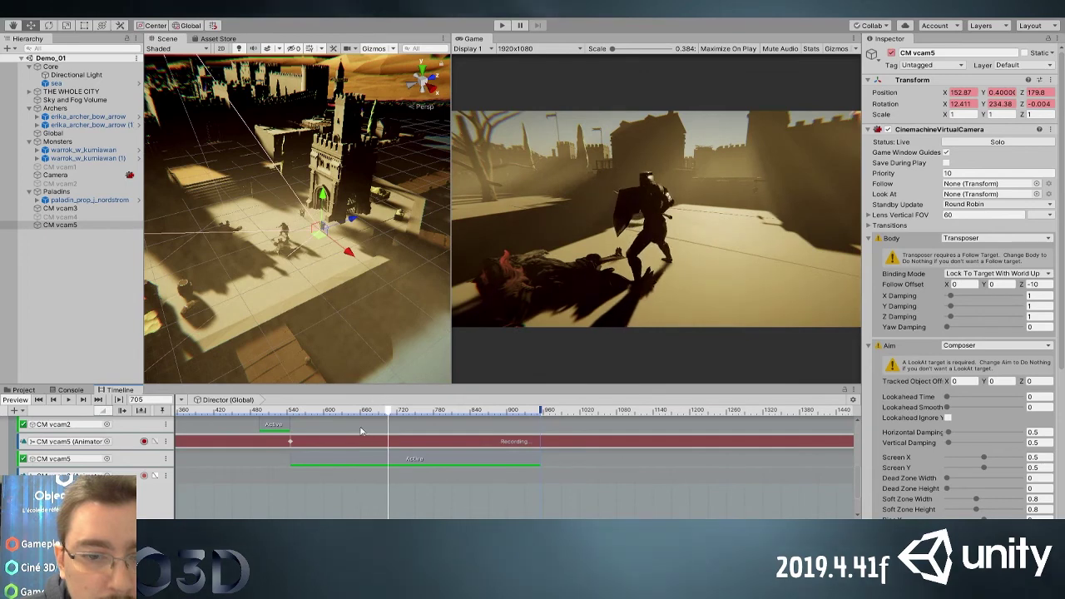
{"action": "left_click", "coordinate": [144, 442]}
{"action": "left_click", "coordinate": [150, 471]}
Collapse the Archers and Monsters track groups and play the whole cinematic from the start to review the cuts
{"action": "scroll", "coordinate": [108, 439], "scroll_direction": "up", "scroll_amount": 6}
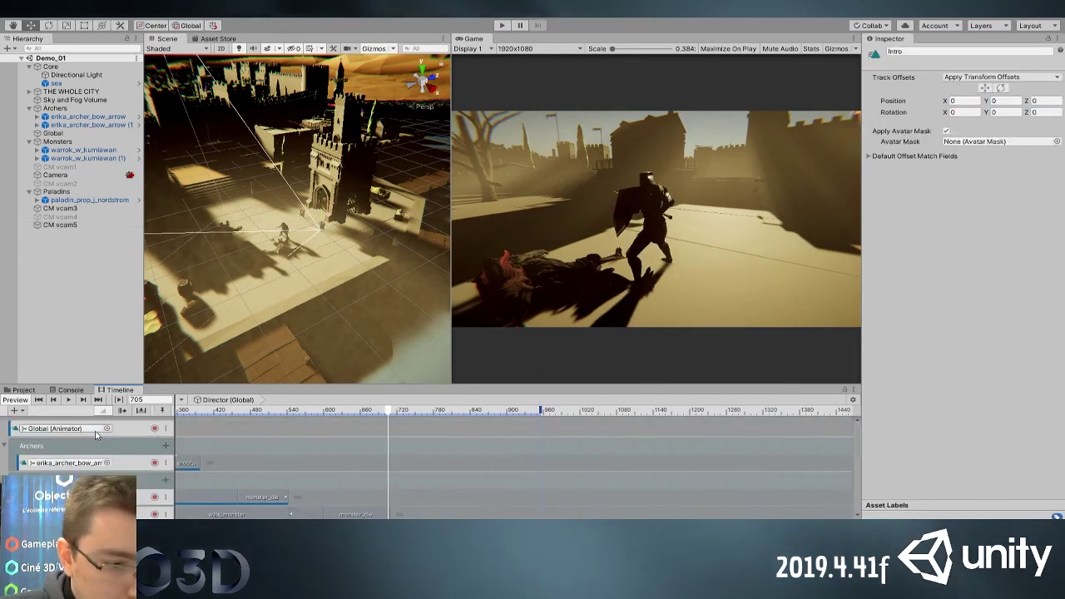
{"action": "left_click", "coordinate": [4, 447]}
{"action": "left_click", "coordinate": [4, 463]}
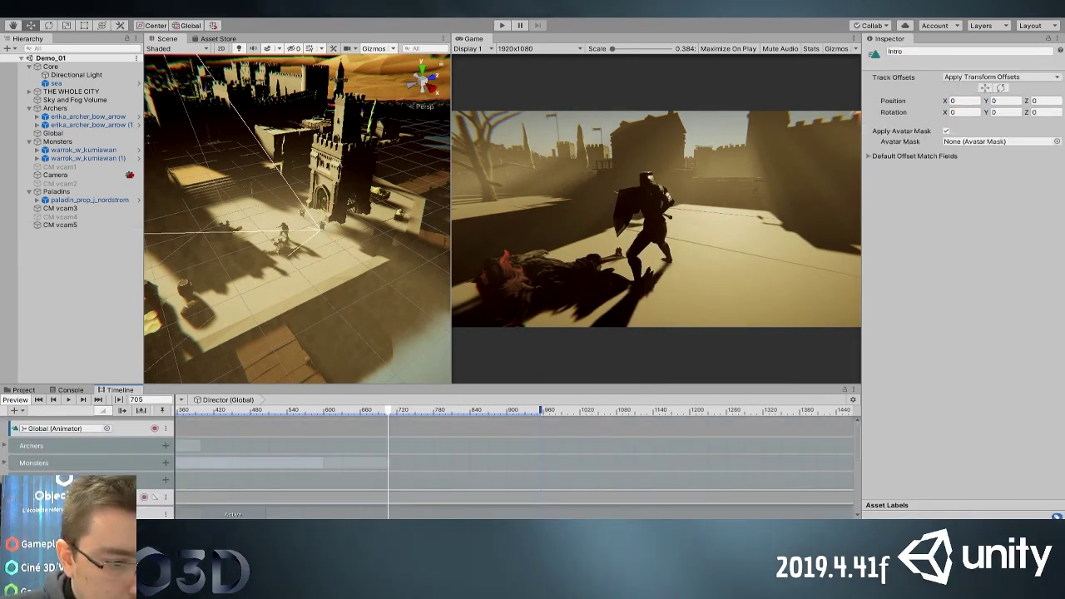
{"action": "left_click_drag", "start_coordinate": [390, 410], "coordinate": [8, 407]}
{"action": "key", "text": "space"}
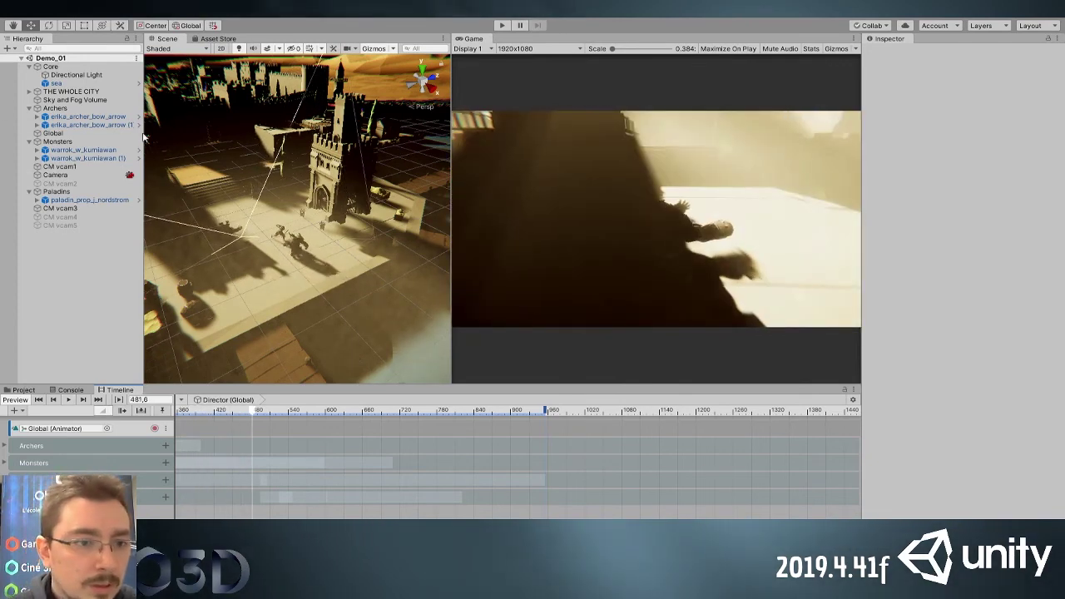
{"action": "left_click_drag", "start_coordinate": [254, 414], "coordinate": [183, 416]}
Select the Directional Light and examine it framed over the city
{"action": "double_click", "coordinate": [67, 76]}
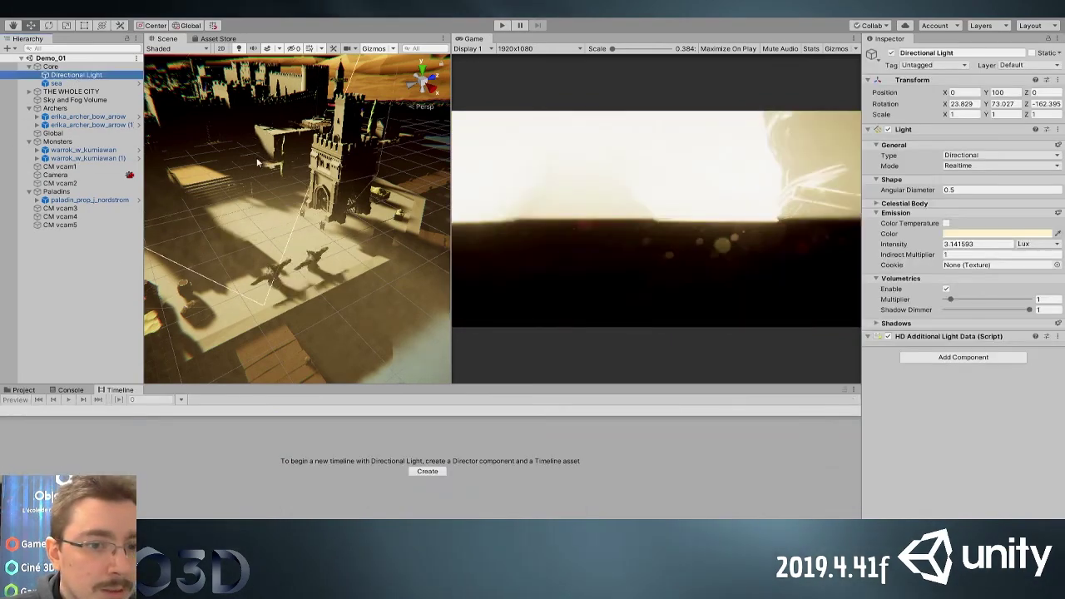
{"action": "right_click_drag", "start_coordinate": [313, 249], "coordinate": [323, 252], "text": "alt"}
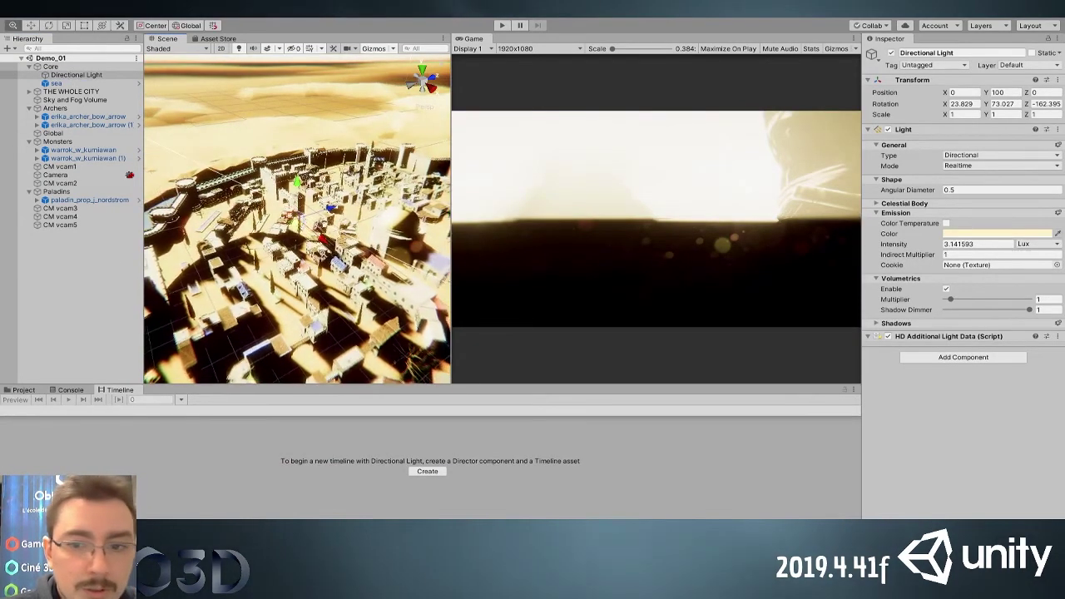
{"action": "left_click", "coordinate": [71, 389]}
{"action": "left_click", "coordinate": [23, 389]}
{"action": "left_click", "coordinate": [119, 390]}
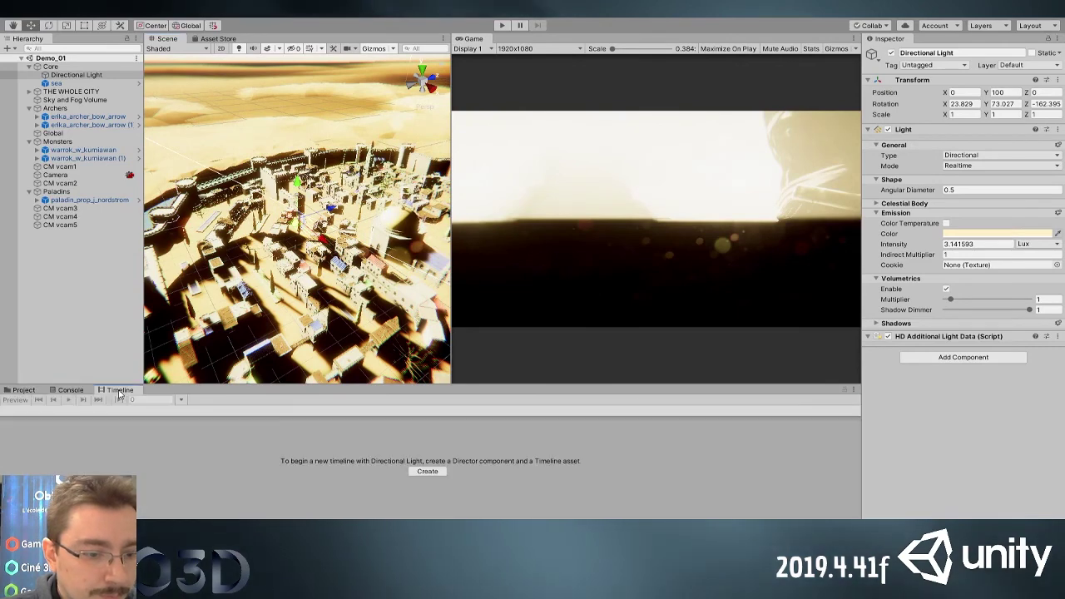
Add an animation track for the Directional Light to the Global timeline and start recording it
{"action": "left_click", "coordinate": [52, 133]}
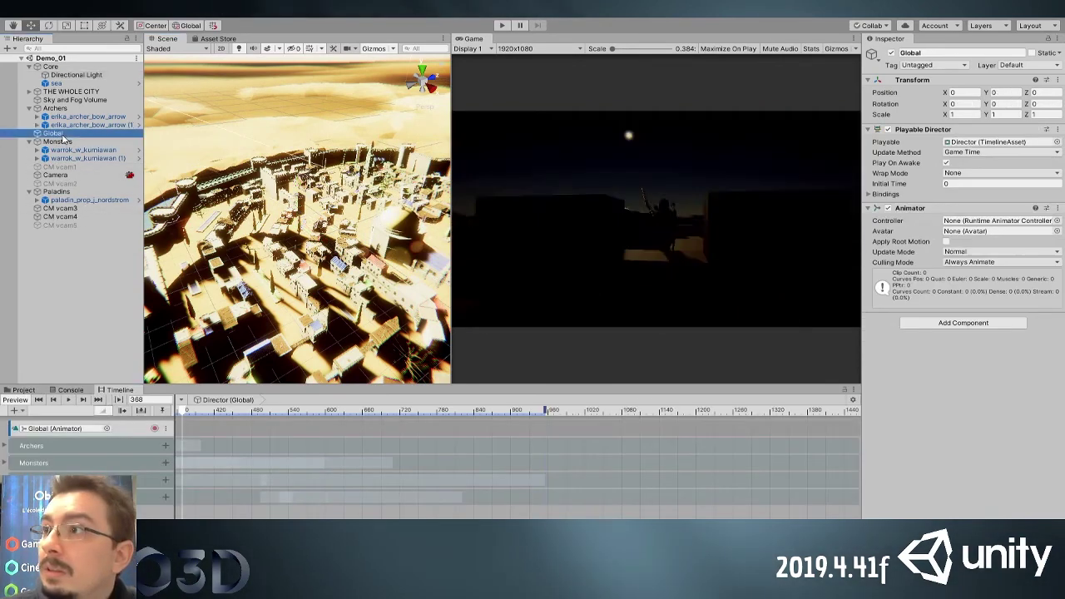
{"action": "left_click_drag", "start_coordinate": [194, 416], "coordinate": [3, 420]}
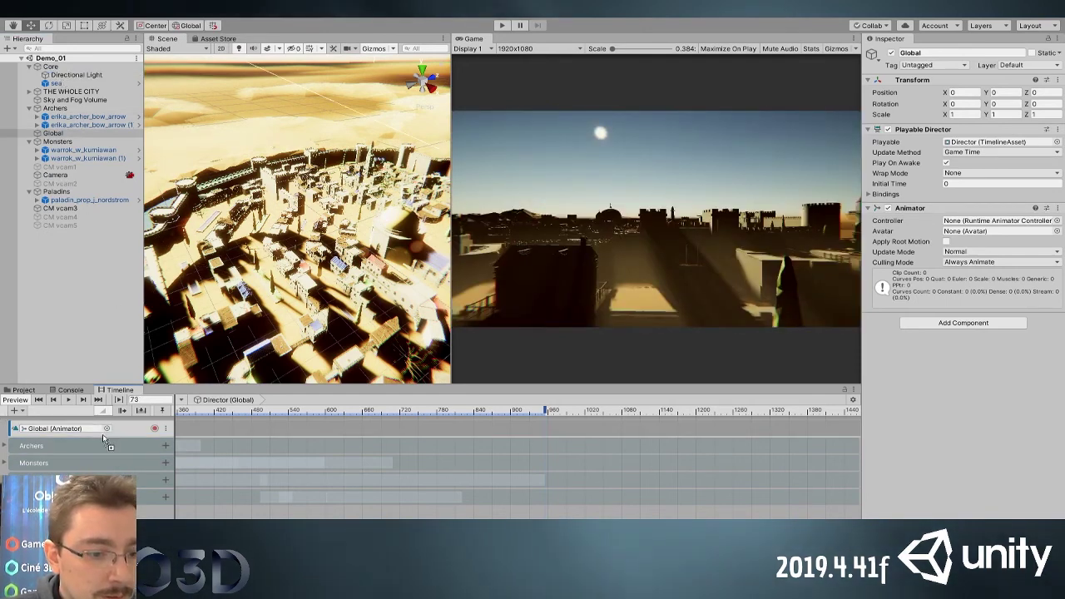
{"action": "left_click", "coordinate": [197, 455]}
{"action": "left_click", "coordinate": [155, 446]}
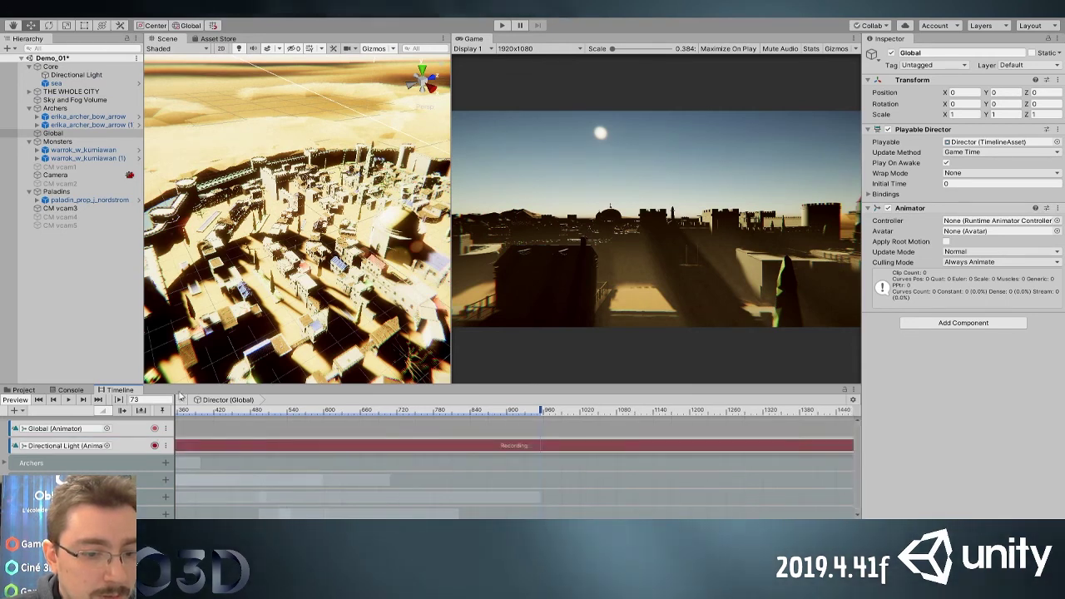
Record a Directional Light rotation of about X 385.73, Y 466.86, Z -88.55 and check the archer shot's lighting at frame 379
{"action": "left_click", "coordinate": [78, 76]}
{"action": "left_click_drag", "start_coordinate": [295, 214], "coordinate": [445, 144]}
{"action": "left_click_drag", "start_coordinate": [221, 574], "coordinate": [228, 489]}
{"action": "mouse_move", "coordinate": [183, 416]}
{"action": "left_mouse_down"}
{"action": "mouse_move", "coordinate": [198, 410]}
{"action": "mouse_move", "coordinate": [189, 406]}
{"action": "left_mouse_up"}
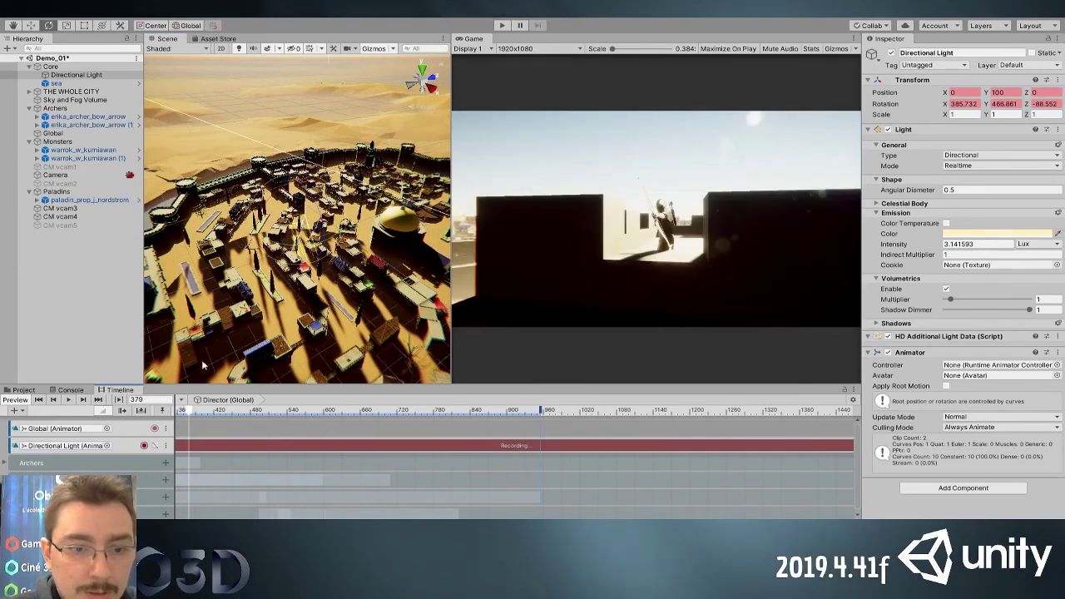
Try a further Directional Light rotation, undo it, return to the archer shot at frame 305 and save the scene
{"action": "left_click_drag", "start_coordinate": [307, 208], "coordinate": [338, 328]}
{"action": "key", "text": "ctrl+z"}
{"action": "left_click", "coordinate": [190, 417]}
{"action": "left_click_drag", "start_coordinate": [192, 414], "coordinate": [145, 418]}
{"action": "key", "text": "ctrl+s"}
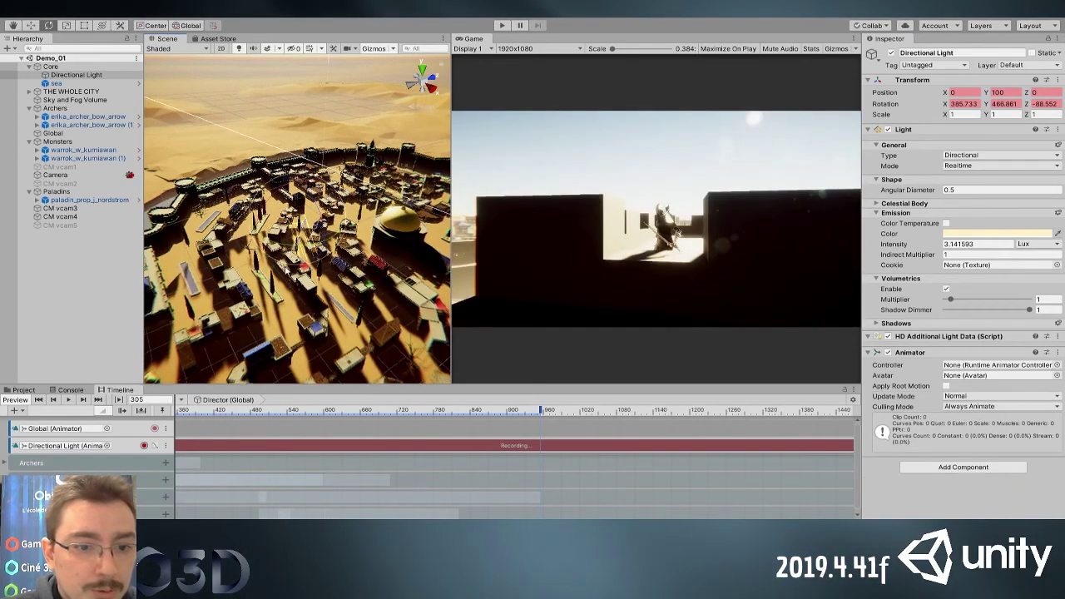
Collapse THE WHOLE CITY hierarchy and frame the second archer, erika_archer_bow_arrow (1), in the scene
{"action": "left_click", "coordinate": [153, 287]}
{"action": "left_click", "coordinate": [123, 255]}
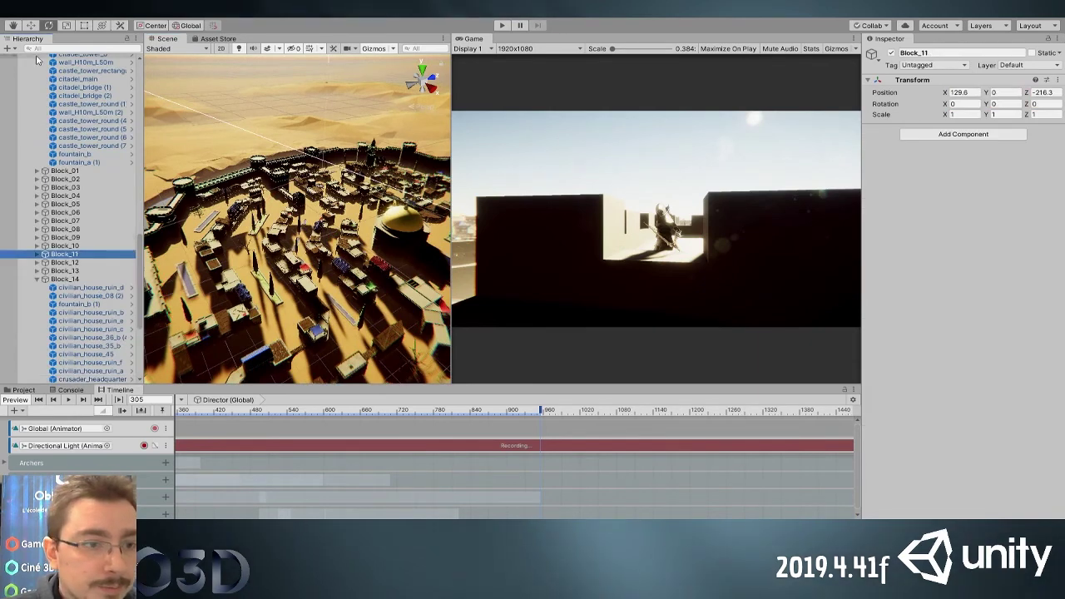
{"action": "scroll", "coordinate": [42, 63], "scroll_direction": "up", "scroll_amount": 15}
{"action": "left_click", "coordinate": [30, 93]}
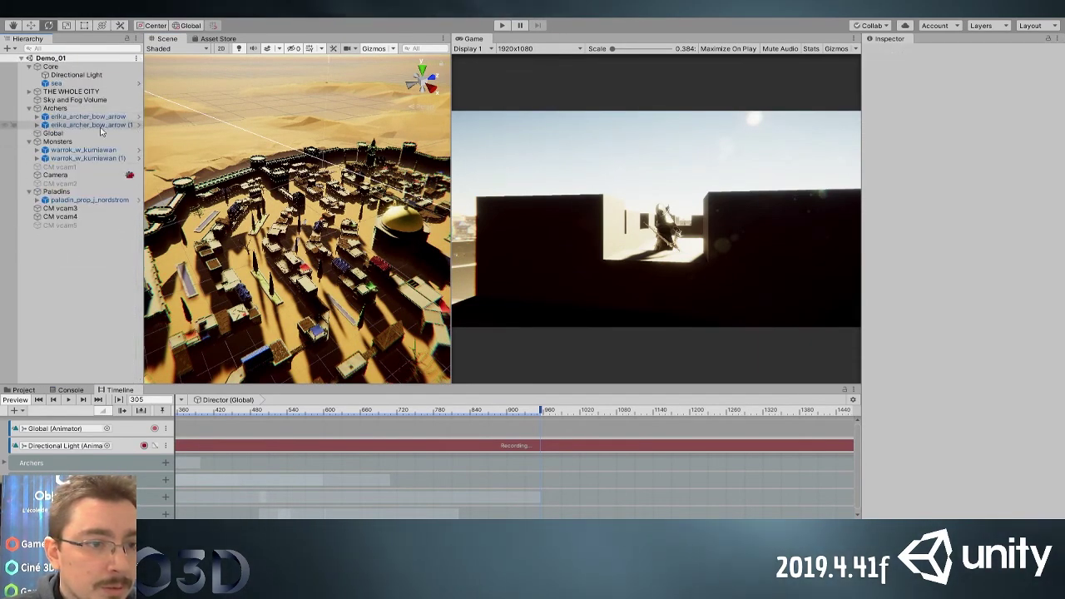
{"action": "double_click", "coordinate": [100, 125]}
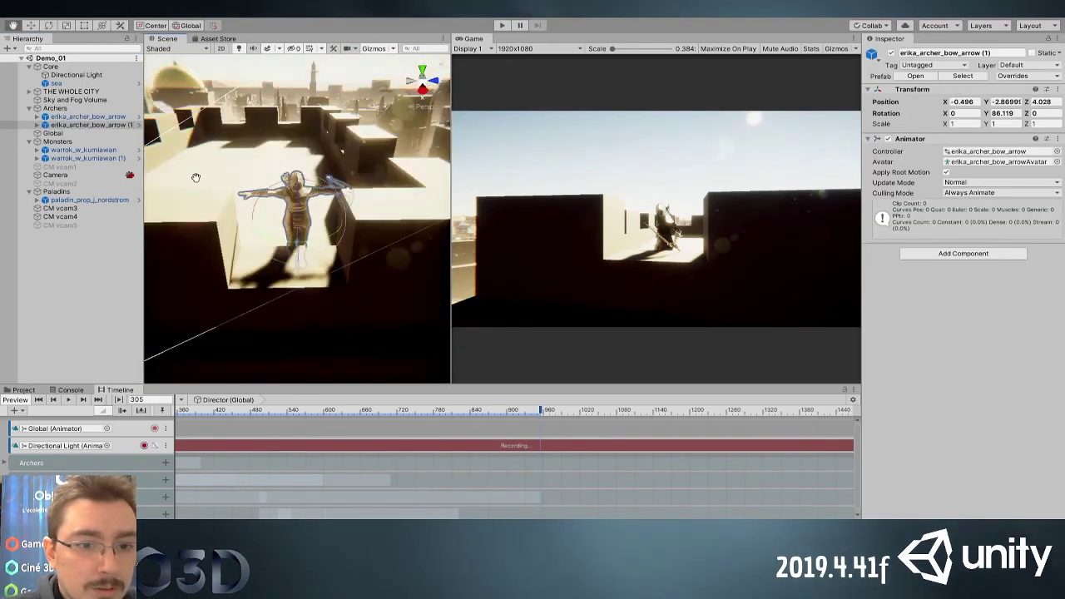
Add a Point Light beside the archer's battlement and place it at about X 84.8, Y 23.39, Z 166.32
{"action": "right_click_drag", "start_coordinate": [178, 175], "coordinate": [175, 175]}
{"action": "key", "text": "d"}
{"action": "left_click", "coordinate": [130, 247]}
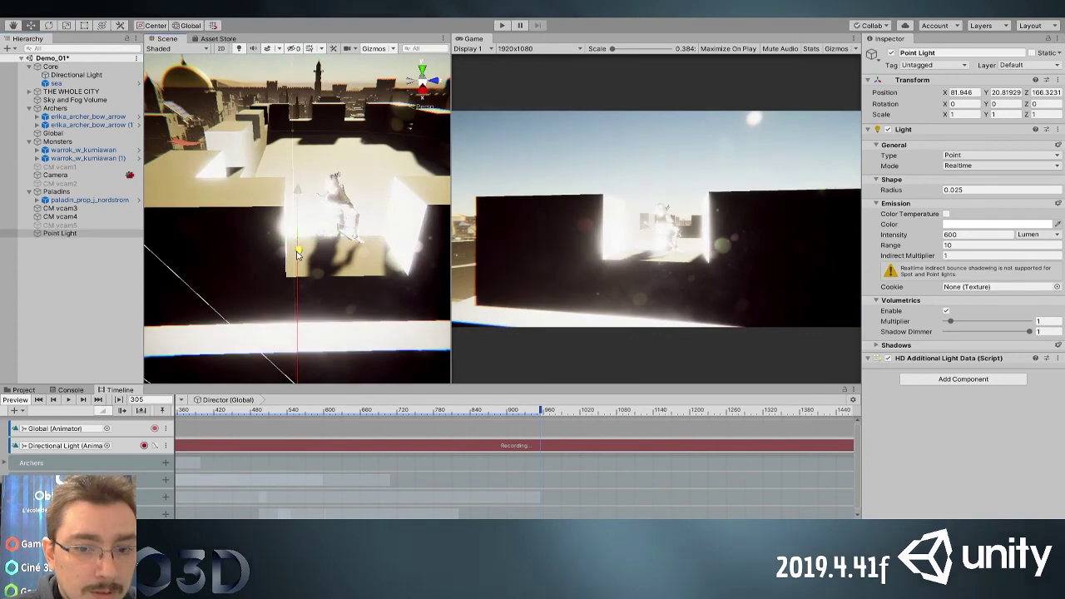
{"action": "left_click_drag", "start_coordinate": [291, 293], "coordinate": [358, 178]}
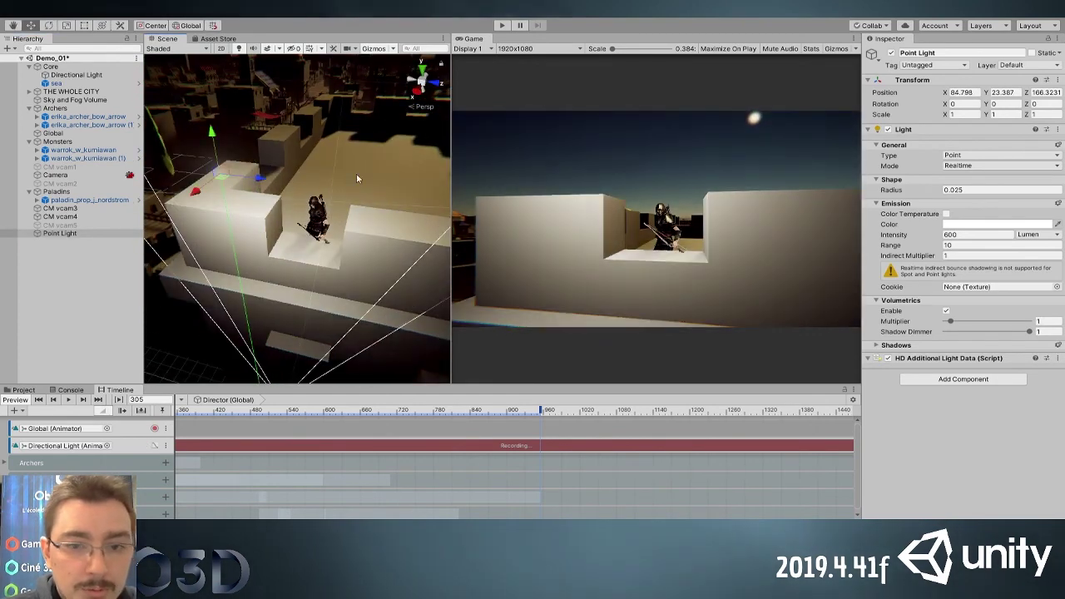
Change the new light's type to Spot and aim it at the archer with rotation about X 21.41, Y -76.66, Z -27.72
{"action": "left_click", "coordinate": [965, 167]}
{"action": "key", "text": "e"}
{"action": "left_click_drag", "start_coordinate": [202, 168], "coordinate": [186, 138]}
{"action": "left_click_drag", "start_coordinate": [233, 192], "coordinate": [323, 187]}
{"action": "left_click_drag", "start_coordinate": [187, 164], "coordinate": [111, 292]}
{"action": "left_click", "coordinate": [238, 183]}
{"action": "key", "text": "ctrl+z"}
Move the spot light in front of the archer to about X 88.06, Y 23.39, Z 165.51
{"action": "key", "text": "w"}
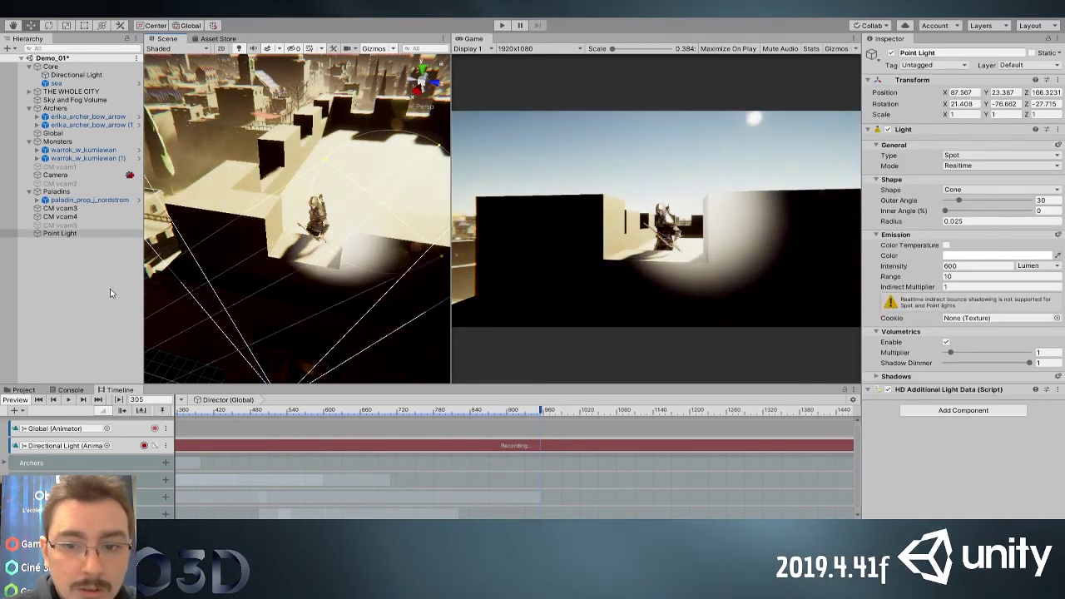
{"action": "scroll", "coordinate": [331, 268], "scroll_direction": "down", "scroll_amount": 5, "text": "alt"}
{"action": "left_click_drag", "start_coordinate": [272, 263], "coordinate": [186, 280]}
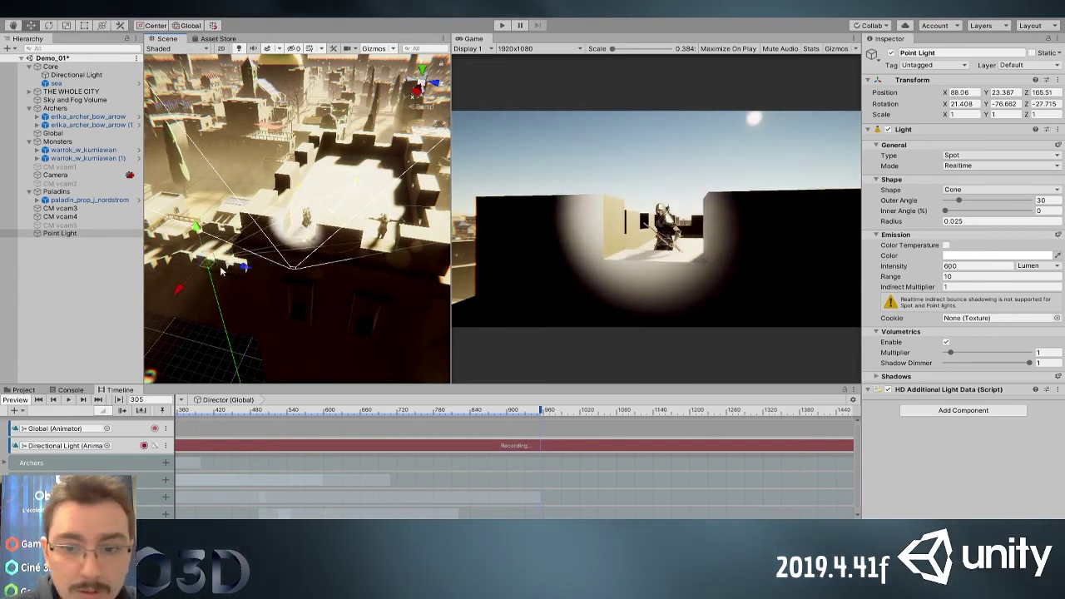
Set the spot light's outer angle to 56, volumetric multiplier to 7.5 and color temperature to about 3564
{"action": "left_click_drag", "start_coordinate": [958, 201], "coordinate": [970, 201]}
{"action": "left_click_drag", "start_coordinate": [949, 352], "coordinate": [987, 355]}
{"action": "left_click_drag", "start_coordinate": [249, 307], "coordinate": [448, 223], "text": "alt"}
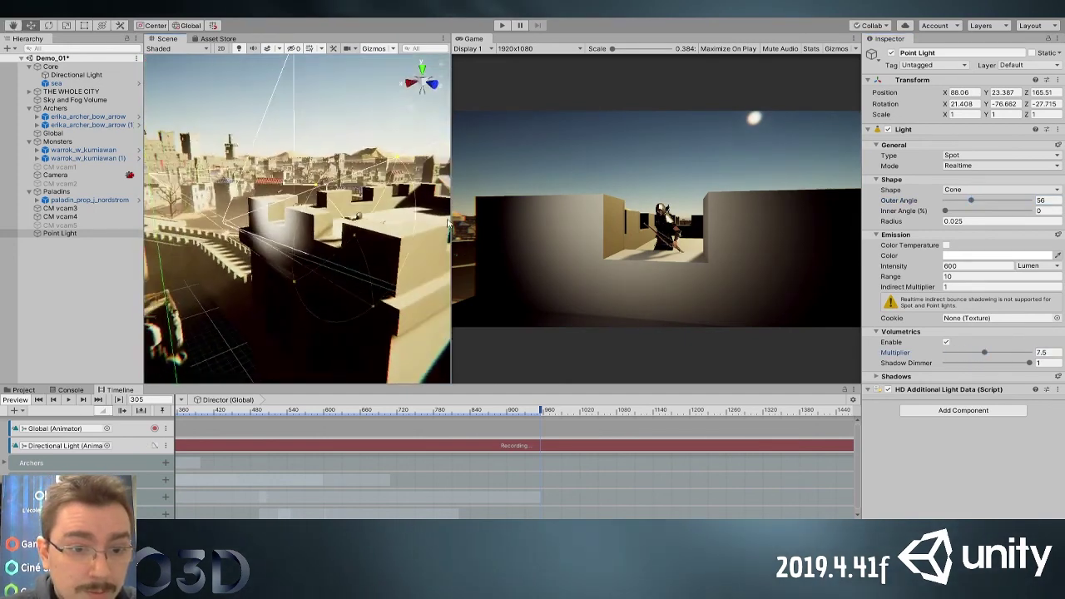
{"action": "left_click", "coordinate": [945, 246]}
{"action": "left_click_drag", "start_coordinate": [957, 266], "coordinate": [967, 270]}
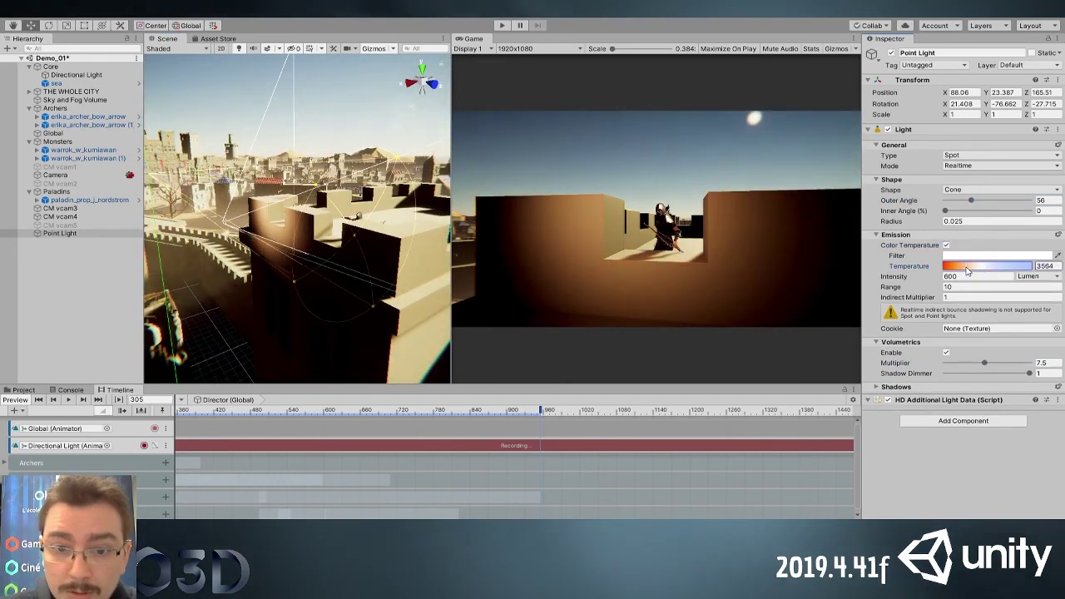
Widen the spot light's outer angle to 112, lower it to about Y 18.91 and rotate it to about X -7.58, Y -77.49, Z -34.34
{"action": "left_click_drag", "start_coordinate": [945, 210], "coordinate": [1001, 203]}
{"action": "right_click_drag", "start_coordinate": [375, 170], "coordinate": [283, 159], "text": "alt"}
{"action": "left_click_drag", "start_coordinate": [192, 147], "coordinate": [166, 299]}
{"action": "mouse_move", "coordinate": [966, 268]}
{"action": "left_mouse_down"}
{"action": "mouse_move", "coordinate": [992, 268]}
{"action": "mouse_move", "coordinate": [974, 268]}
{"action": "left_mouse_up"}
{"action": "key", "text": "ctrl+z"}
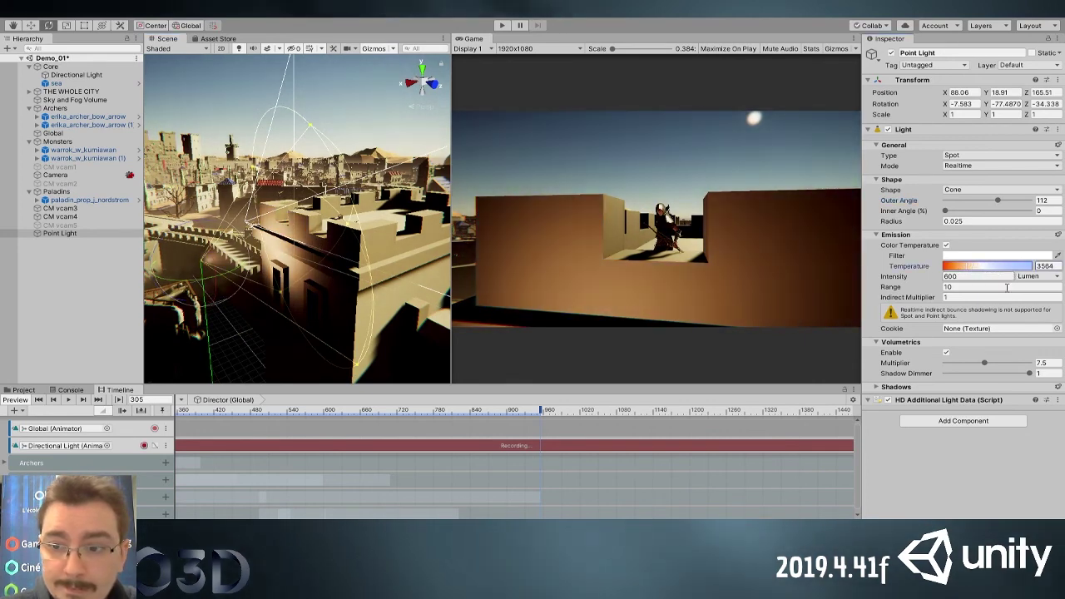
Set the spot light's volumetric multiplier to 11.2 and inner angle to 76.4%, then save the scene
{"action": "left_click", "coordinate": [970, 364]}
{"action": "left_click_drag", "start_coordinate": [984, 363], "coordinate": [1000, 366]}
{"action": "left_click_drag", "start_coordinate": [952, 211], "coordinate": [1009, 218]}
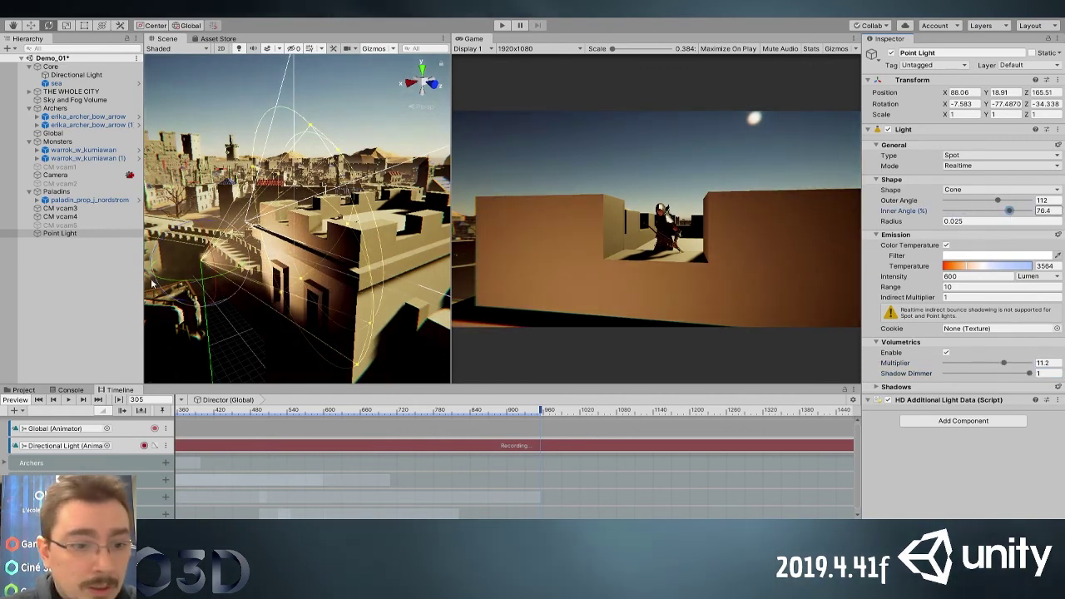
{"action": "left_click", "coordinate": [87, 271]}
{"action": "key", "text": "ctrl+s"}
Run the scene in play mode with the game view maximized to review the cinematic, then stop it
{"action": "left_click", "coordinate": [202, 410]}
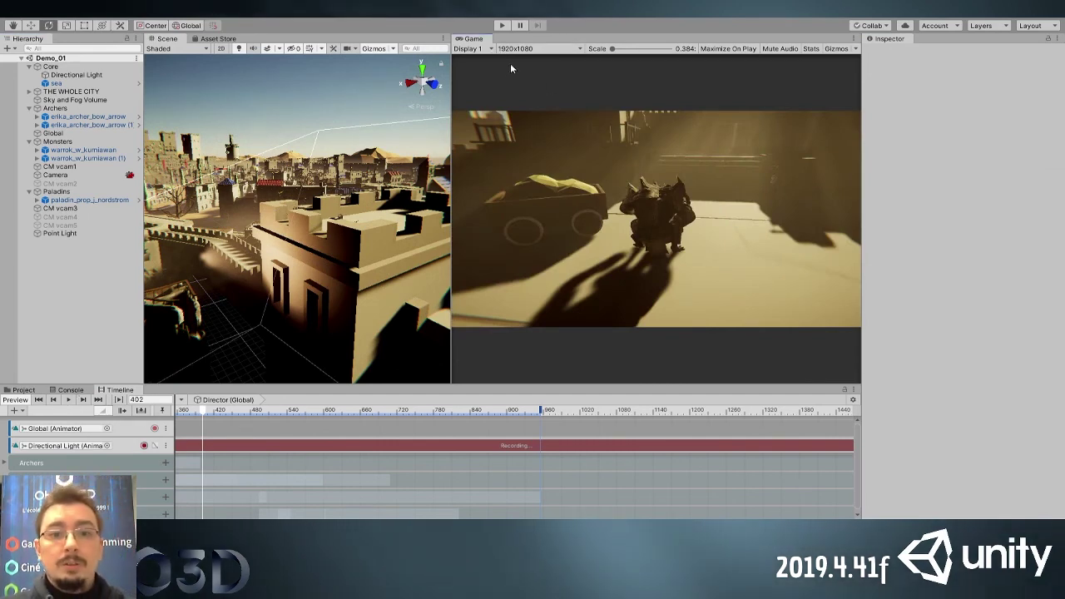
{"action": "key", "text": "shift+space"}
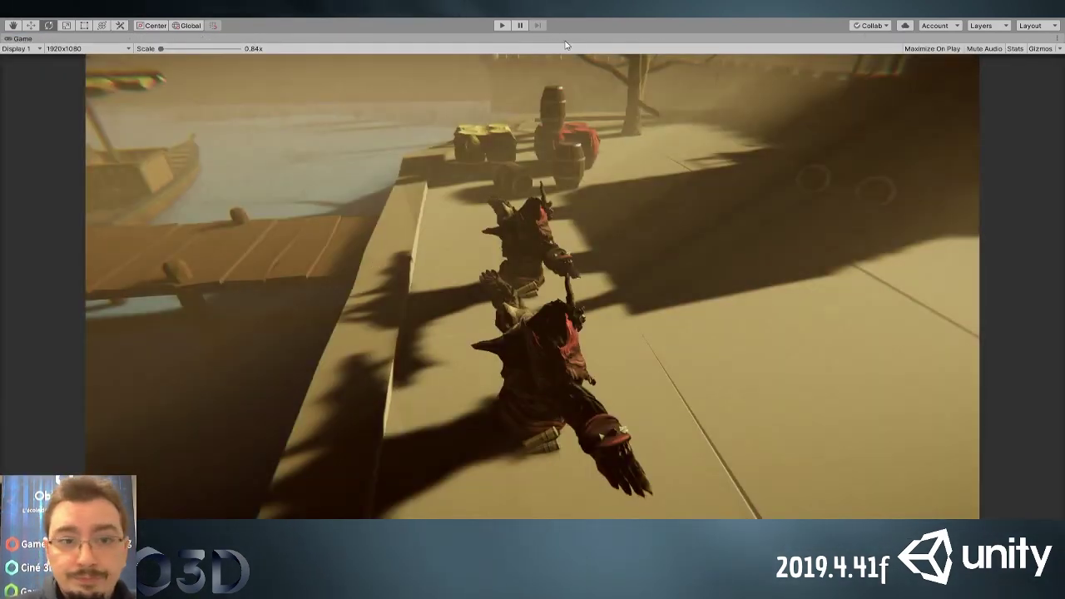
{"action": "left_click", "coordinate": [502, 26]}
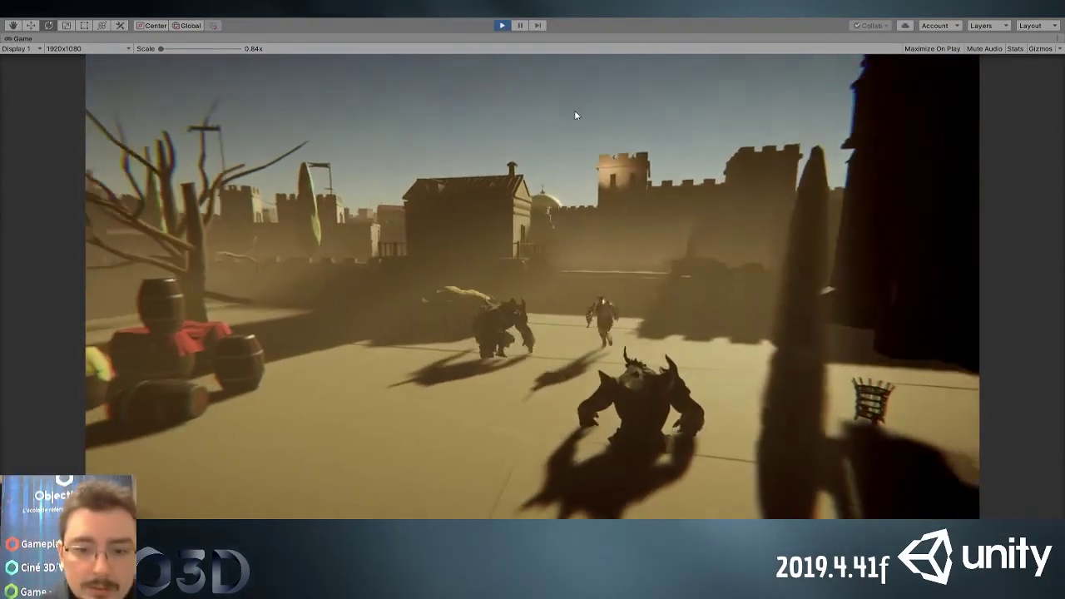
{"action": "key", "text": "ctrl+p"}
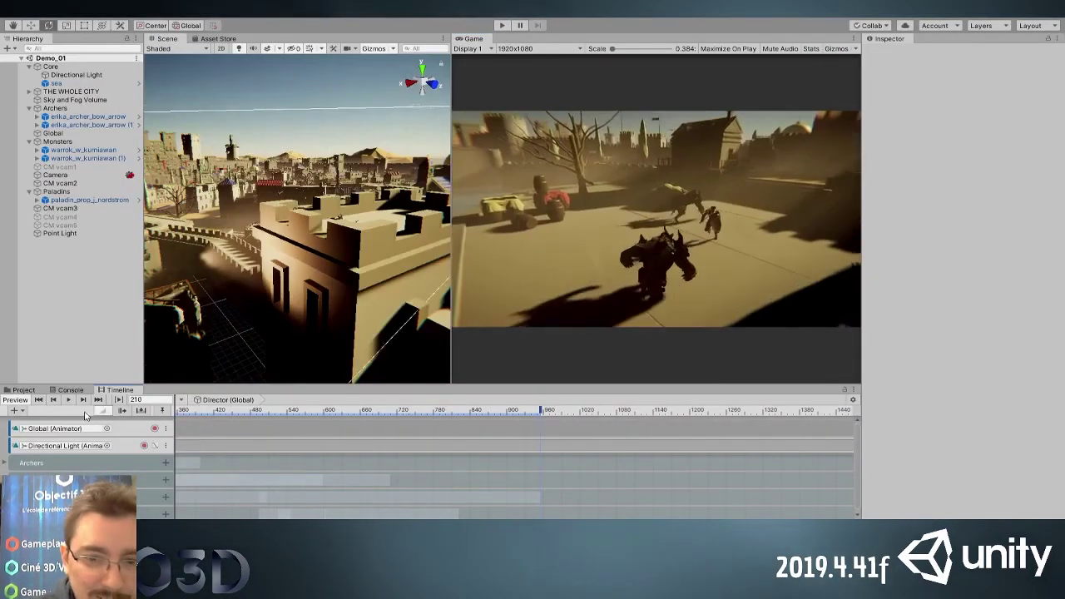
Enlarge the game view and play the whole timeline from frame 0 to review the cinematic and its lighting
{"action": "left_click_drag", "start_coordinate": [84, 415], "coordinate": [29, 411]}
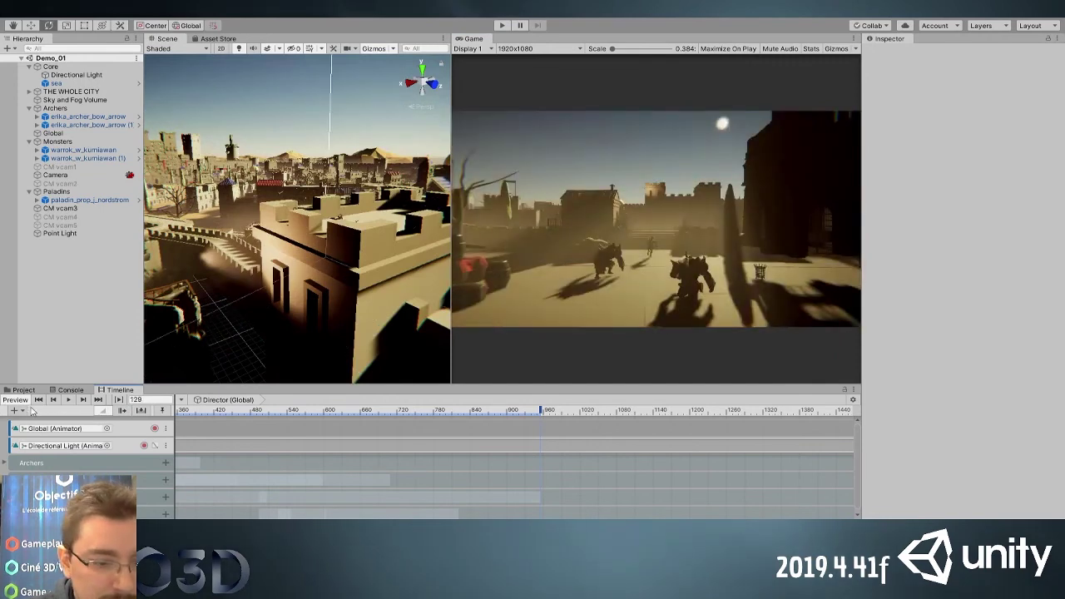
{"action": "scroll", "coordinate": [460, 448], "scroll_direction": "down", "scroll_amount": 15}
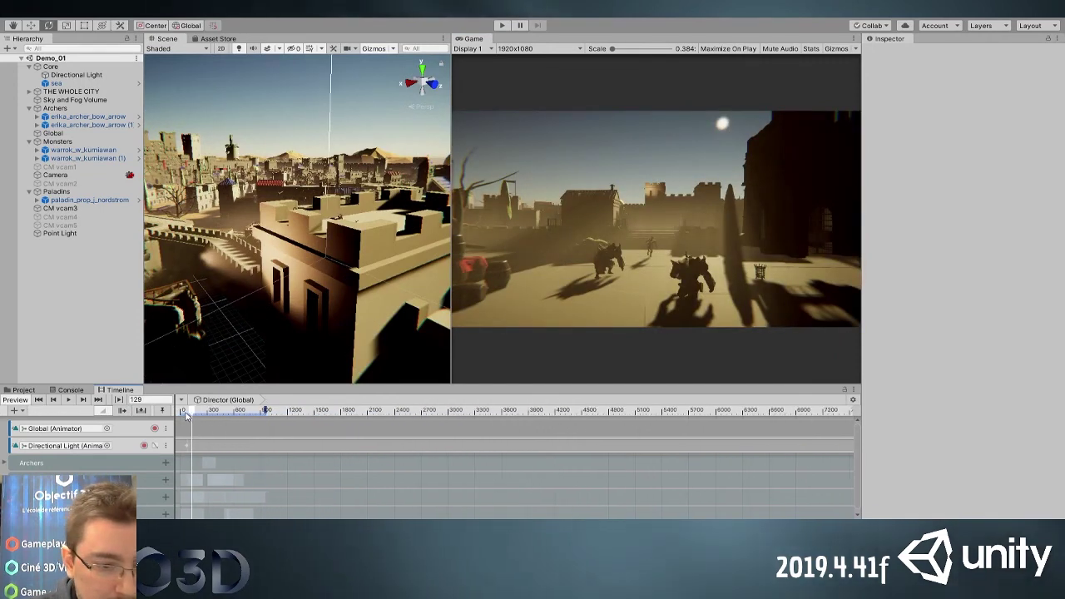
{"action": "left_click_drag", "start_coordinate": [185, 412], "coordinate": [81, 416]}
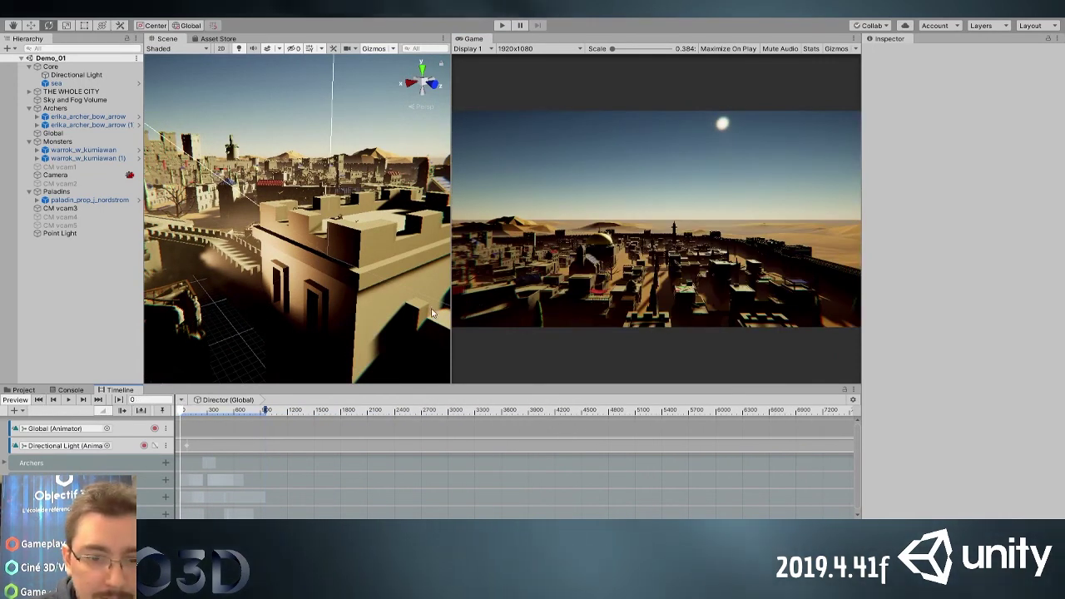
{"action": "left_click_drag", "start_coordinate": [451, 312], "coordinate": [112, 405]}
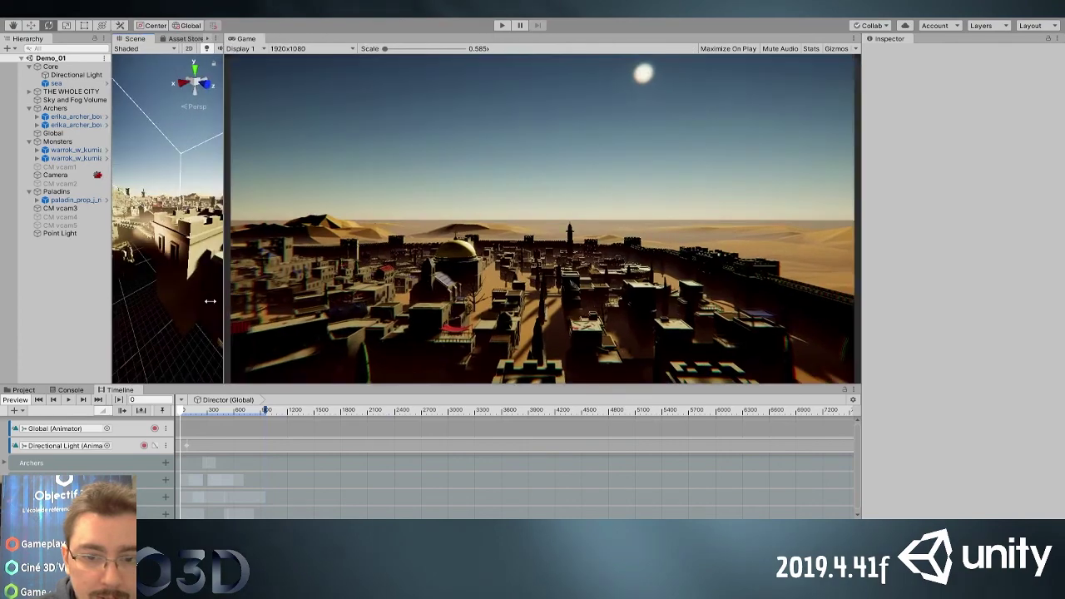
{"action": "left_click", "coordinate": [66, 400]}
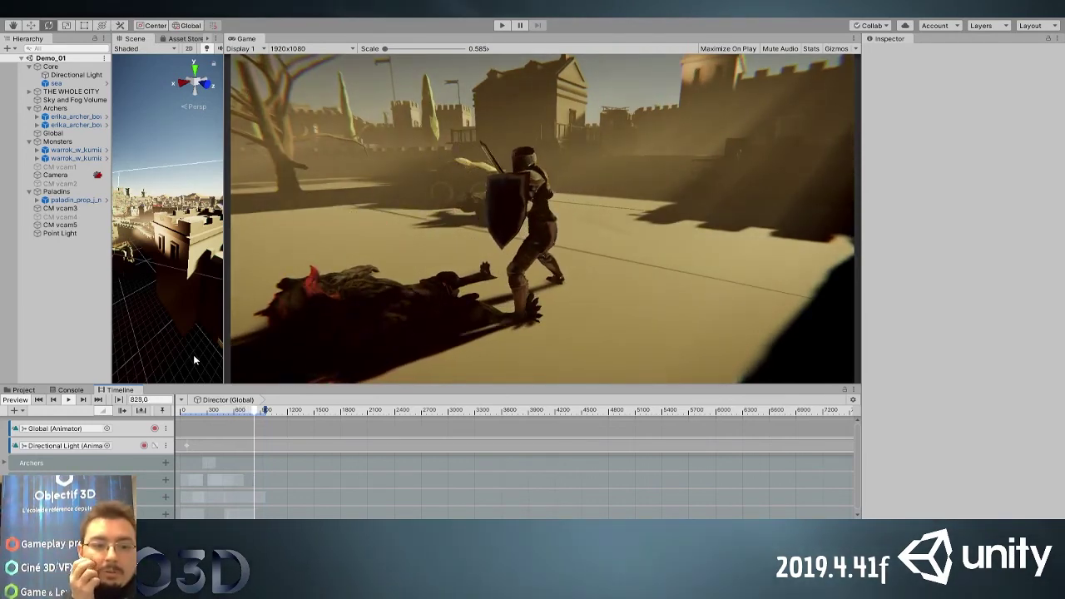
{"action": "left_click", "coordinate": [69, 400]}
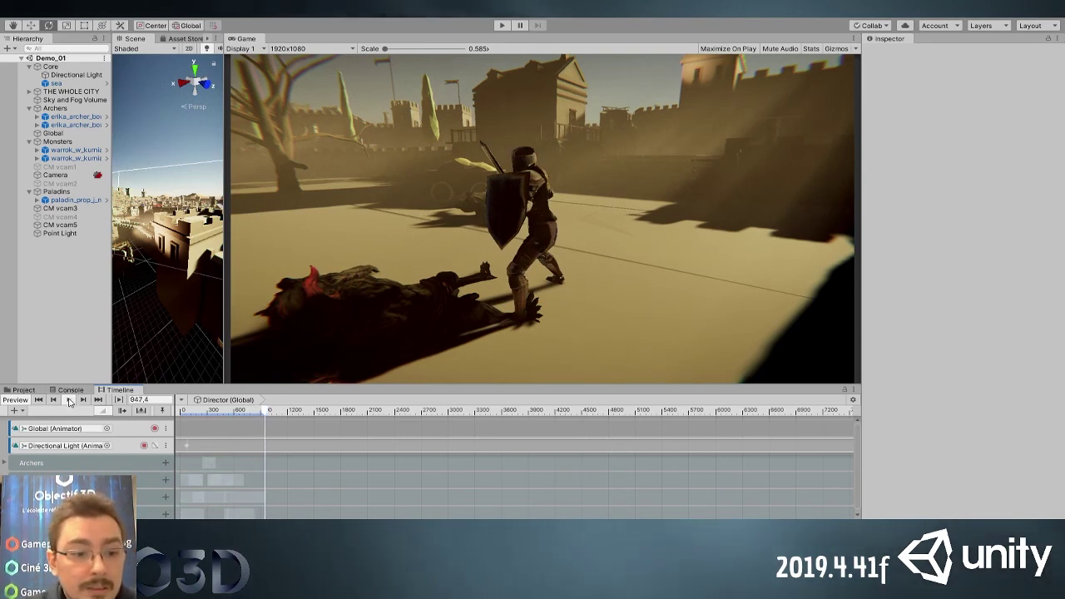
Scrub through the monster fight to inspect the closing shot at frame 809
{"action": "scroll", "coordinate": [202, 447], "scroll_direction": "down", "scroll_amount": 2}
{"action": "scroll", "coordinate": [81, 456], "scroll_direction": "down", "scroll_amount": 1}
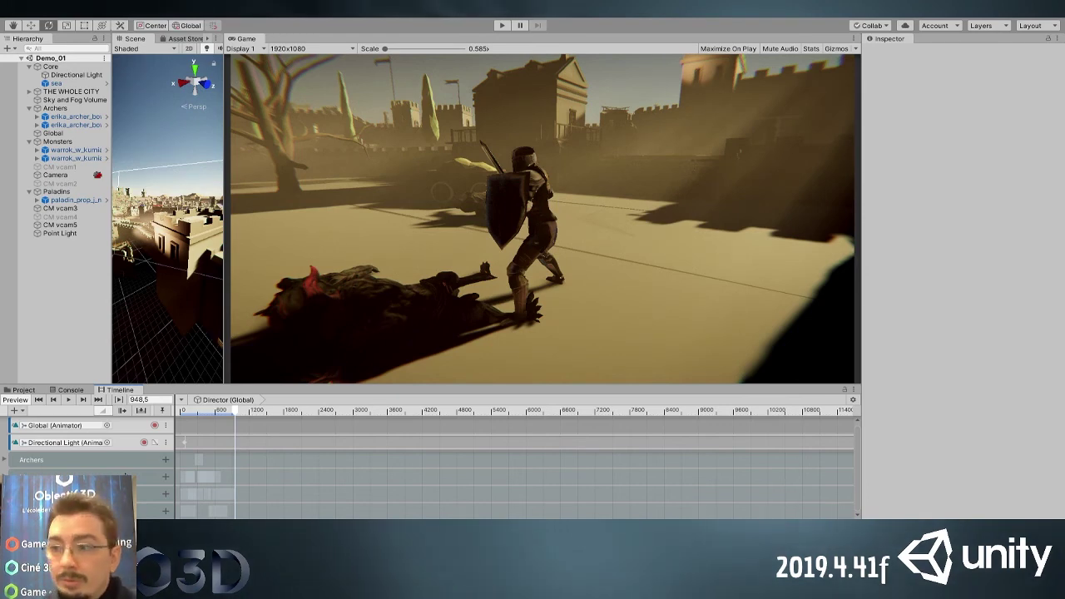
{"action": "scroll", "coordinate": [200, 466], "scroll_direction": "down", "scroll_amount": 2}
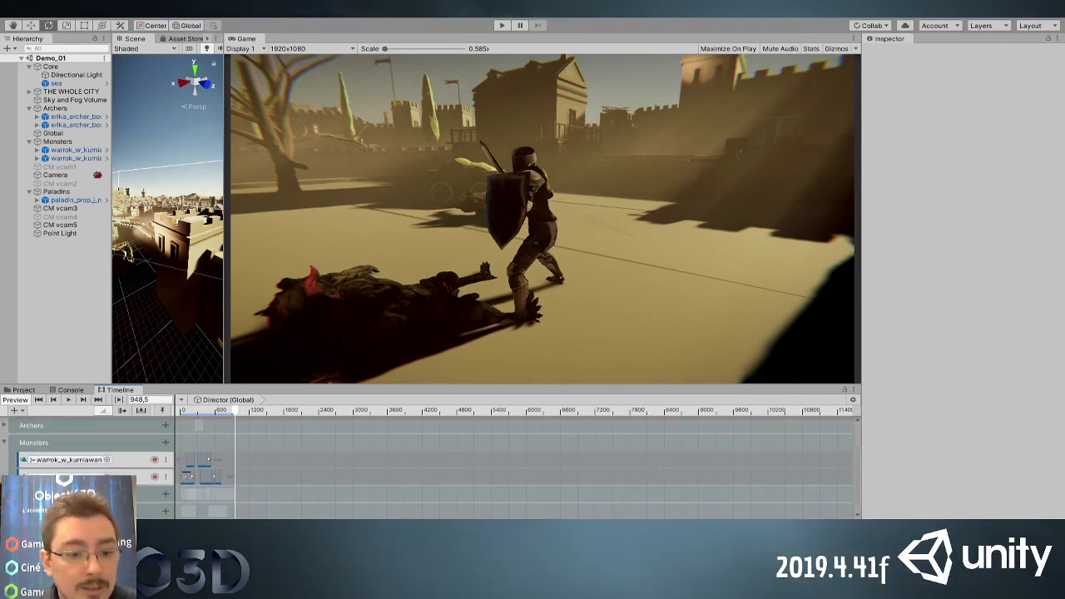
{"action": "left_click", "coordinate": [223, 411]}
{"action": "mouse_move", "coordinate": [222, 411]}
{"action": "left_mouse_down"}
{"action": "mouse_move", "coordinate": [200, 412]}
{"action": "mouse_move", "coordinate": [213, 414]}
{"action": "left_mouse_up"}
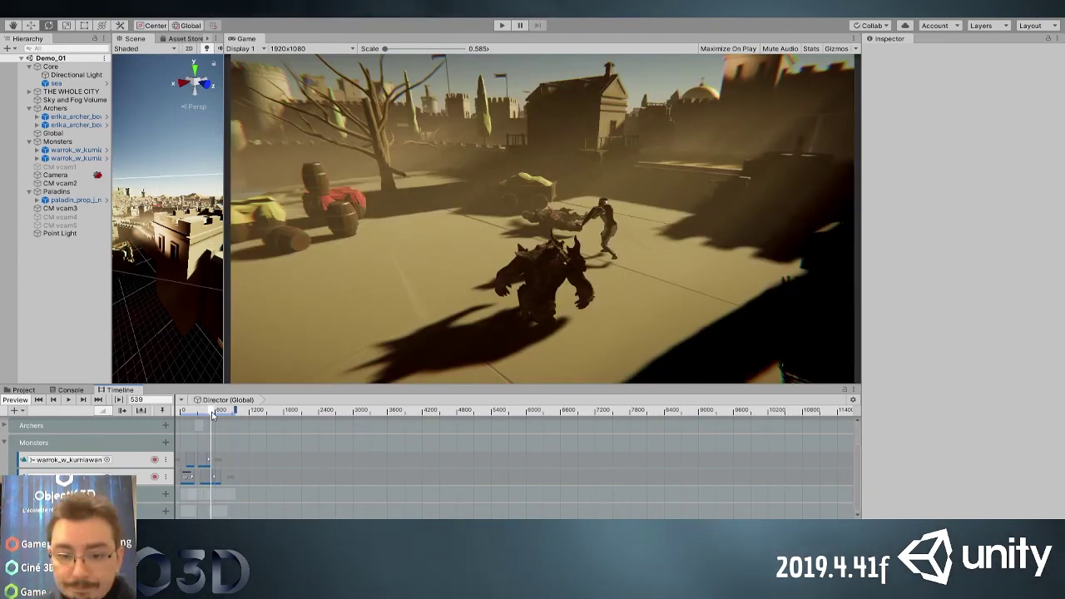
{"action": "left_click_drag", "start_coordinate": [212, 415], "coordinate": [228, 418]}
Enlarge the scene view and frame the paladin standing beside the fallen monsters
{"action": "left_click_drag", "start_coordinate": [223, 275], "coordinate": [607, 287]}
{"action": "right_click_drag", "start_coordinate": [375, 339], "coordinate": [225, 320], "text": "alt"}
{"action": "middle_click_drag", "start_coordinate": [167, 324], "coordinate": [267, 270], "text": "alt"}
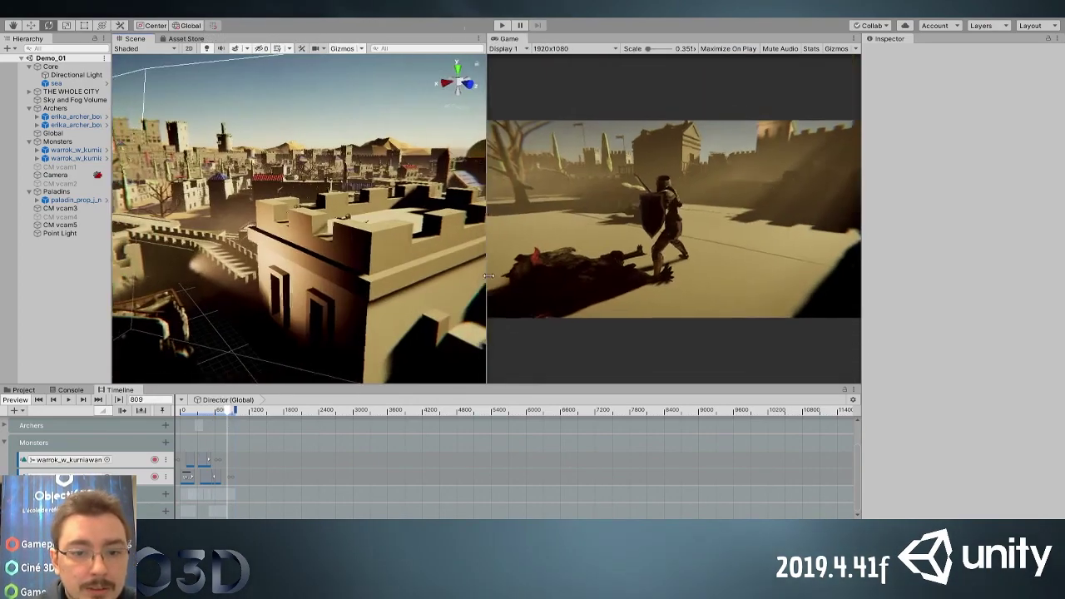
{"action": "right_click_drag", "start_coordinate": [267, 272], "coordinate": [399, 256]}
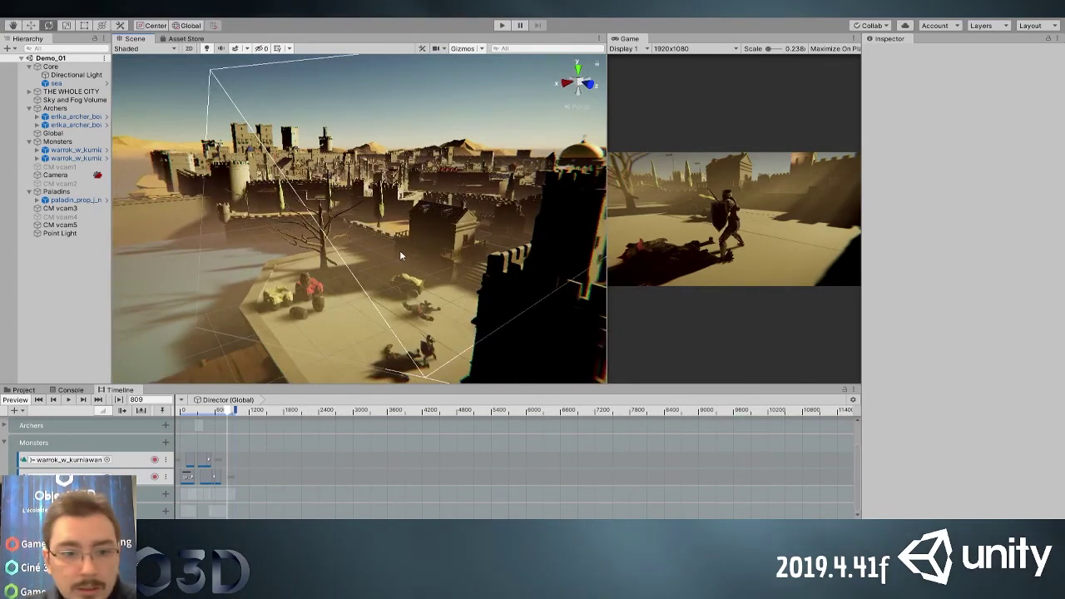
{"action": "scroll", "coordinate": [468, 237], "scroll_direction": "up", "scroll_amount": 4}
{"action": "middle_click_drag", "start_coordinate": [454, 291], "coordinate": [430, 229]}
{"action": "right_click_drag", "start_coordinate": [430, 230], "coordinate": [426, 236]}
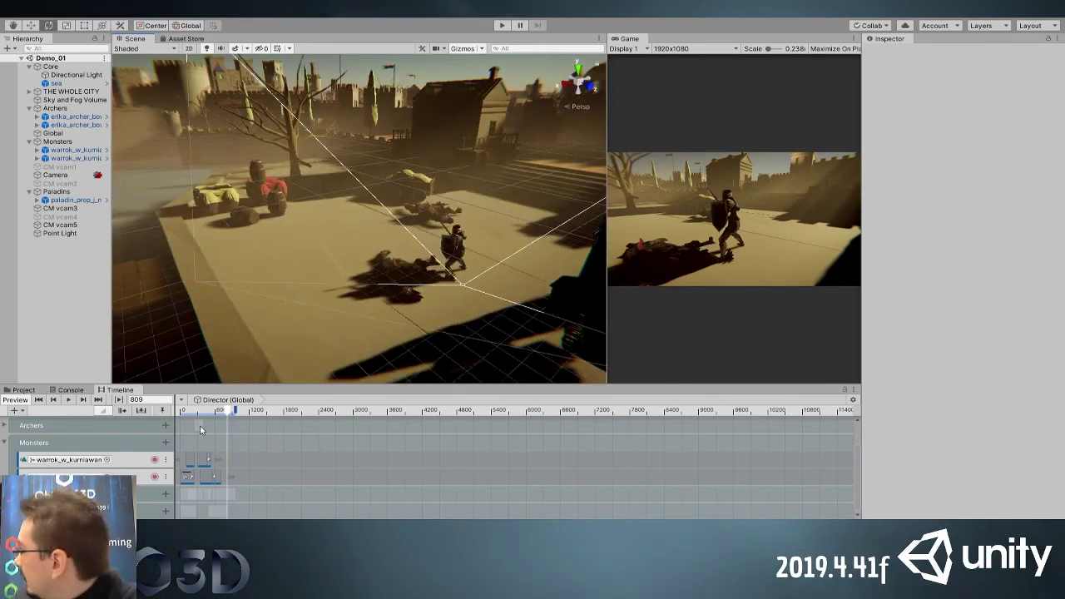
Add a knight_run clip to the paladin's animation track
{"action": "left_click", "coordinate": [153, 471]}
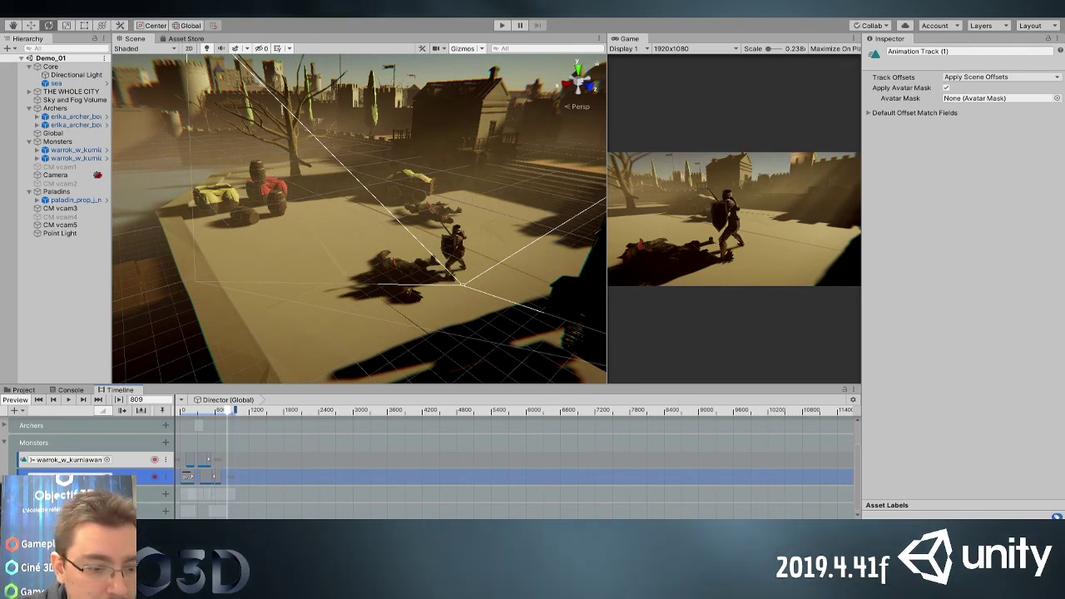
{"action": "scroll", "coordinate": [146, 507], "scroll_direction": "down", "scroll_amount": 1}
{"action": "left_click", "coordinate": [146, 512]}
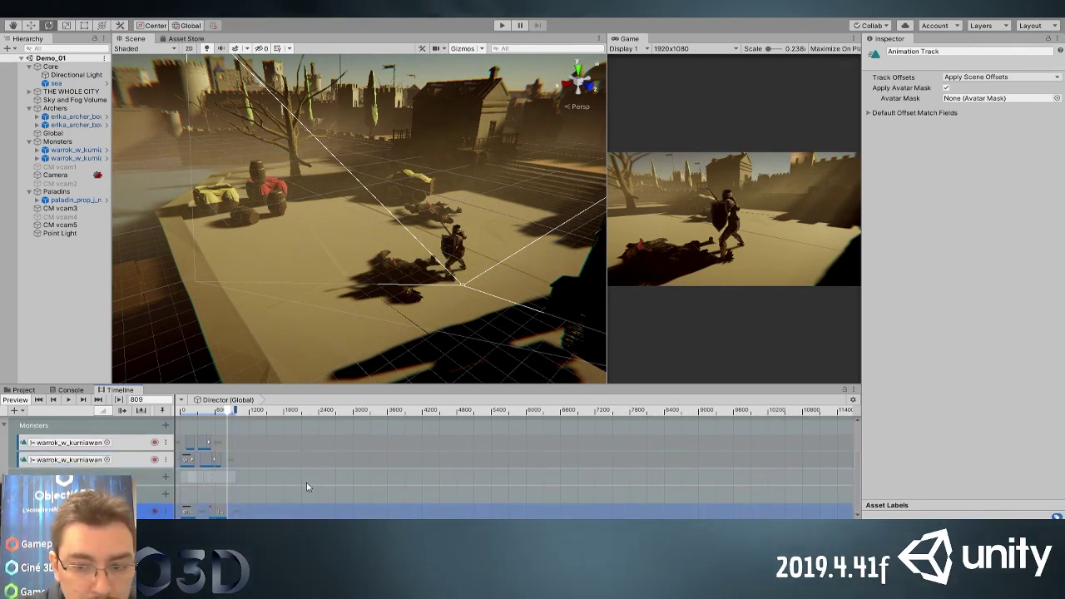
{"action": "double_click", "coordinate": [325, 384]}
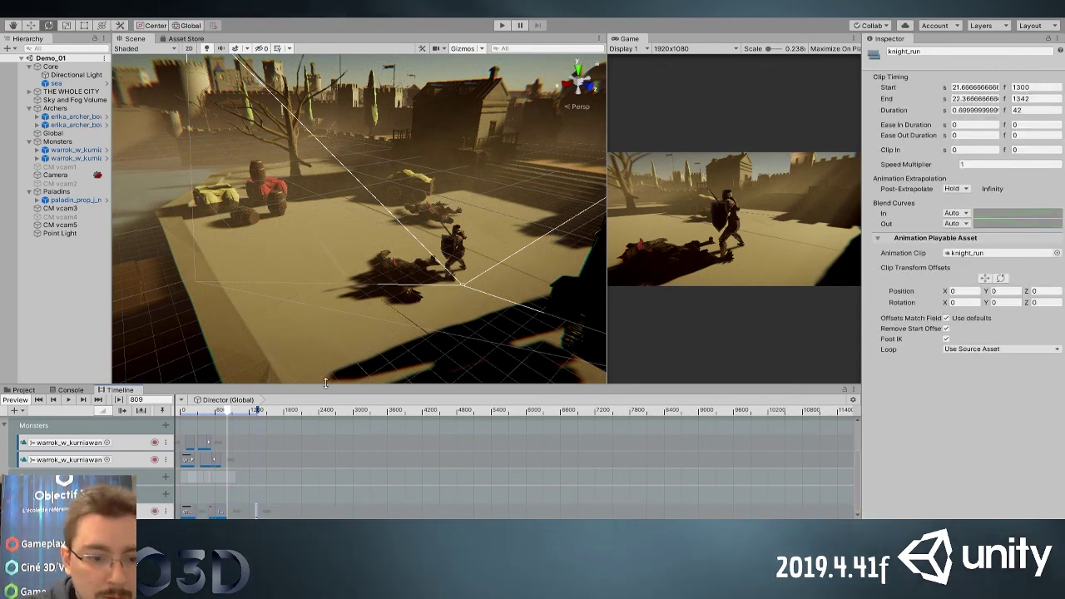
Place the knight_run clip from frame 809 to 1103 after the idle clip and match its offsets to the previous clip
{"action": "scroll", "coordinate": [252, 516], "scroll_direction": "up", "scroll_amount": 8}
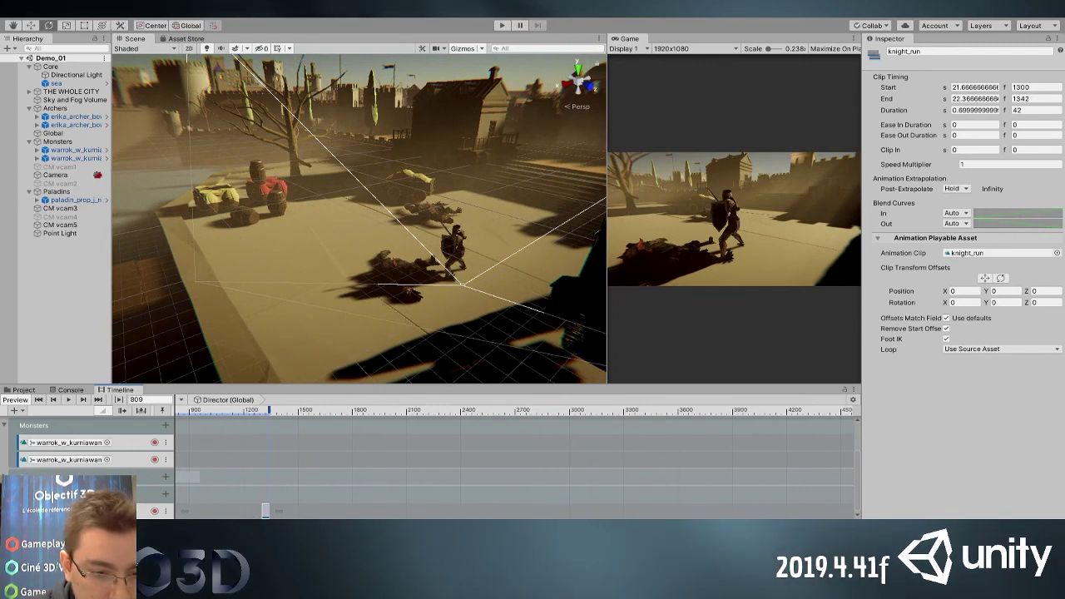
{"action": "middle_click_drag", "start_coordinate": [275, 491], "coordinate": [315, 491]}
{"action": "left_click_drag", "start_coordinate": [305, 513], "coordinate": [245, 511]}
{"action": "mouse_move", "coordinate": [206, 412]}
{"action": "left_mouse_down"}
{"action": "mouse_move", "coordinate": [224, 412]}
{"action": "mouse_move", "coordinate": [201, 413]}
{"action": "left_mouse_up"}
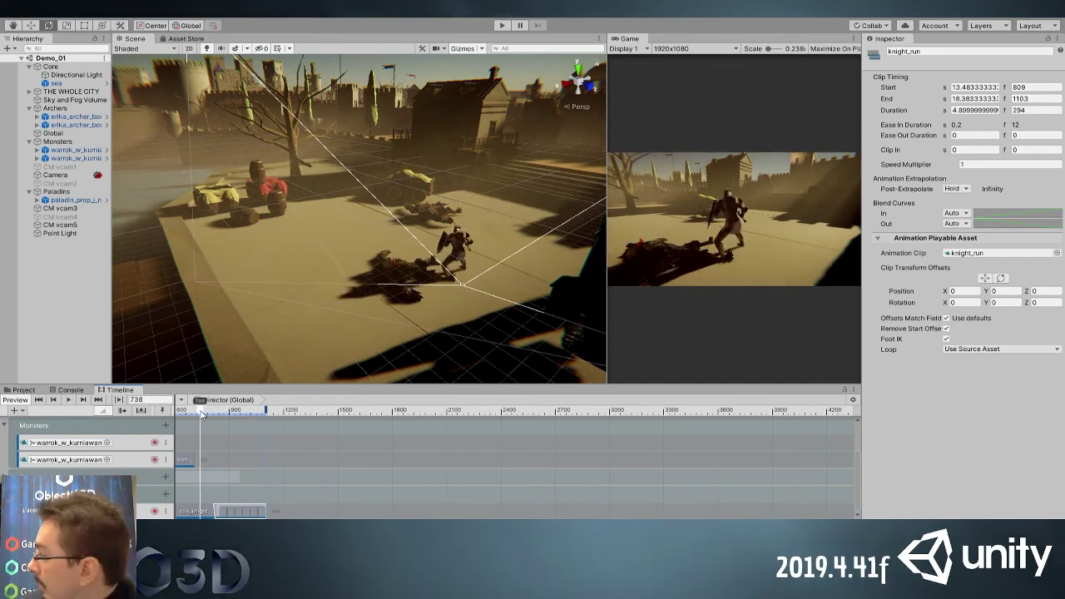
{"action": "left_click", "coordinate": [265, 478]}
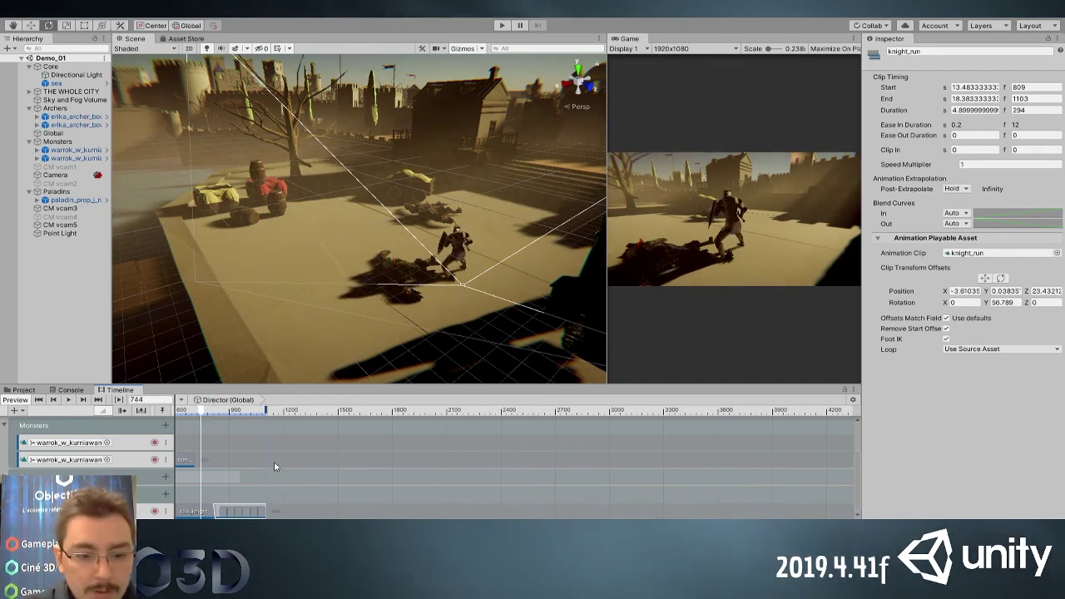
Trim the paladin's knight_run clip so it ends at frame 935
{"action": "mouse_move", "coordinate": [201, 418]}
{"action": "left_mouse_down"}
{"action": "mouse_move", "coordinate": [235, 420]}
{"action": "mouse_move", "coordinate": [208, 419]}
{"action": "left_mouse_up"}
{"action": "left_click_drag", "start_coordinate": [261, 515], "coordinate": [231, 511]}
{"action": "left_click", "coordinate": [200, 512]}
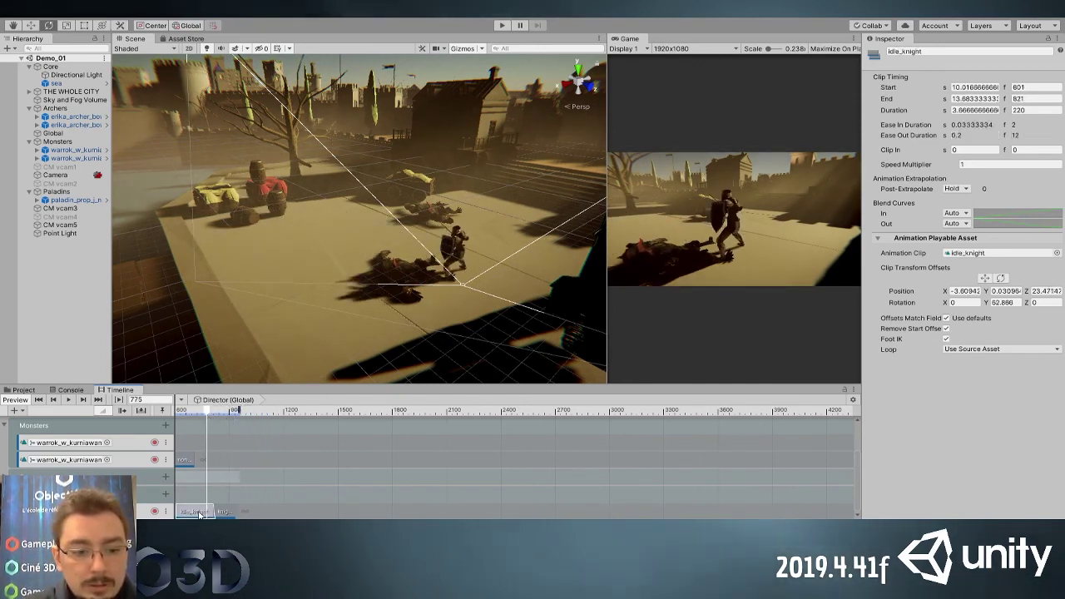
{"action": "left_click", "coordinate": [255, 510]}
{"action": "left_click", "coordinate": [202, 510]}
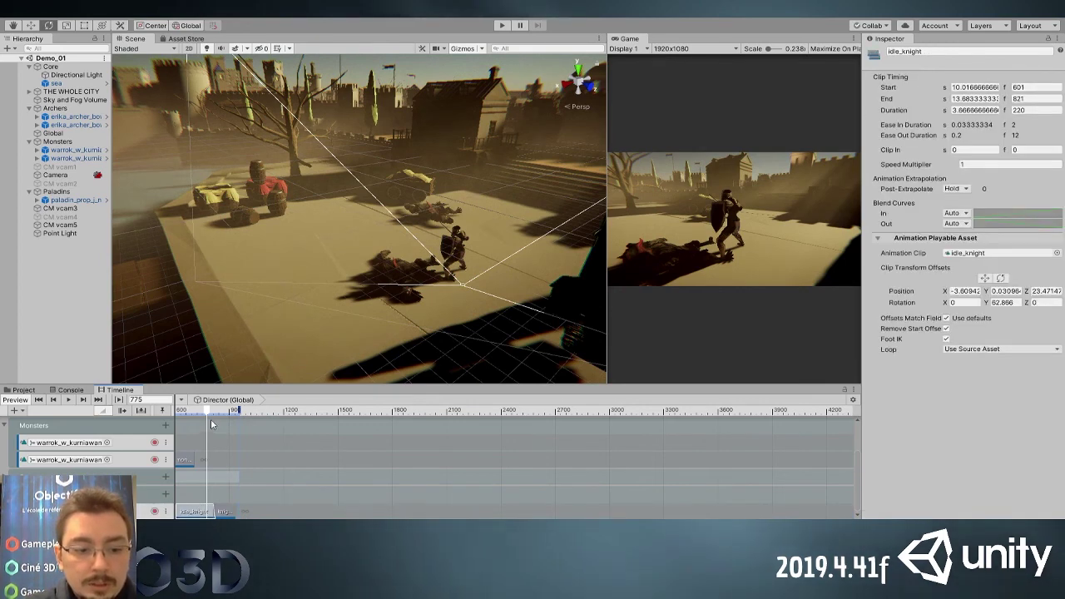
{"action": "left_click_drag", "start_coordinate": [211, 421], "coordinate": [266, 420]}
{"action": "left_click", "coordinate": [301, 510]}
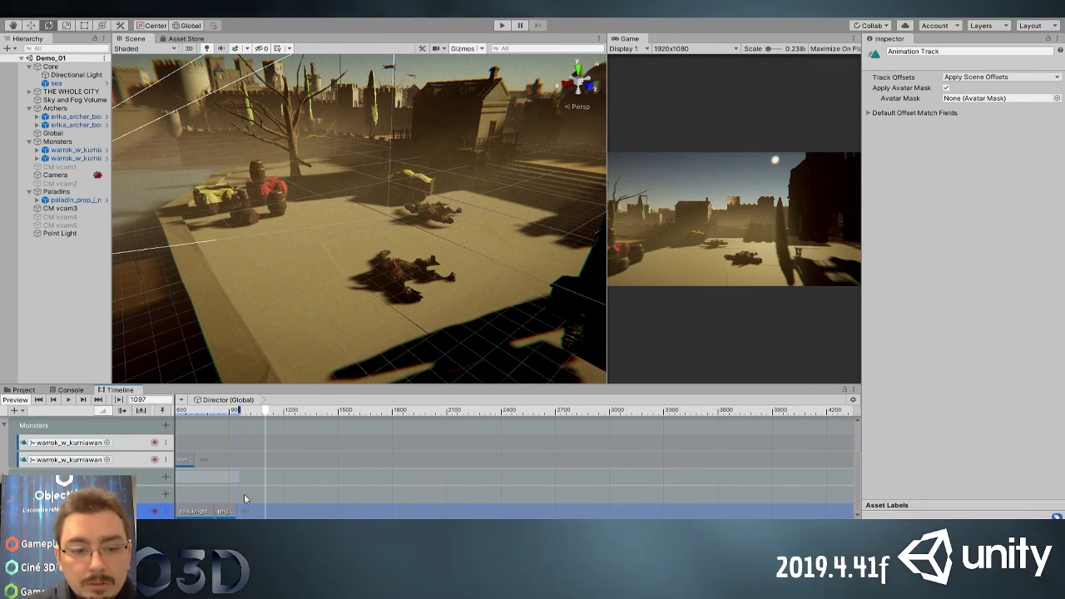
Add a copy of the idle_knight clip right after knight_run at frame 935, match its offsets to the previous clip and preview it
{"action": "left_click", "coordinate": [200, 511]}
{"action": "left_click", "coordinate": [260, 513]}
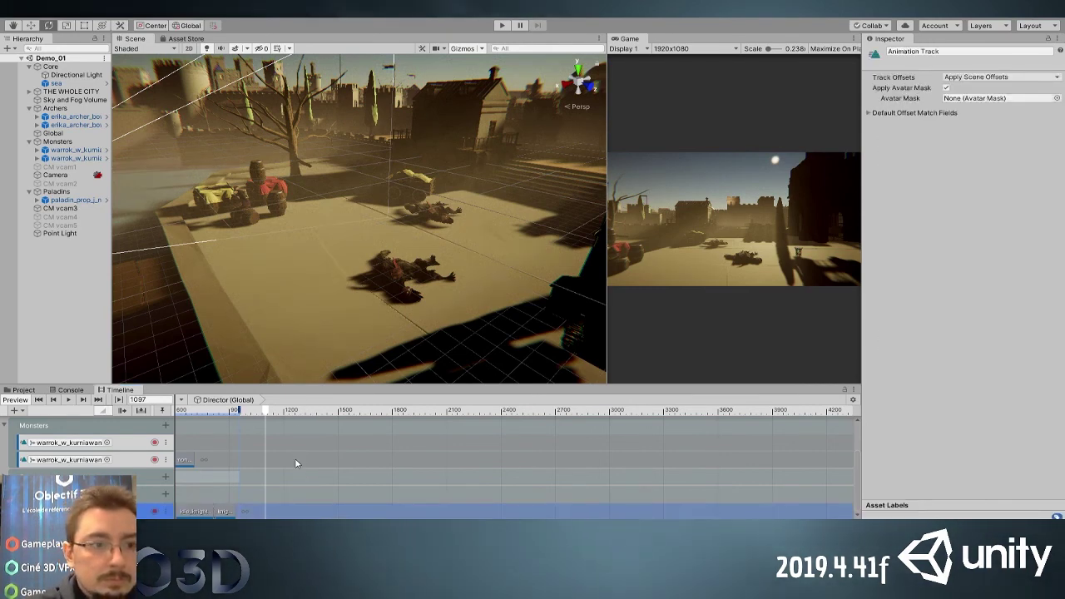
{"action": "key", "text": "ctrl+v"}
{"action": "left_click_drag", "start_coordinate": [275, 512], "coordinate": [247, 513]}
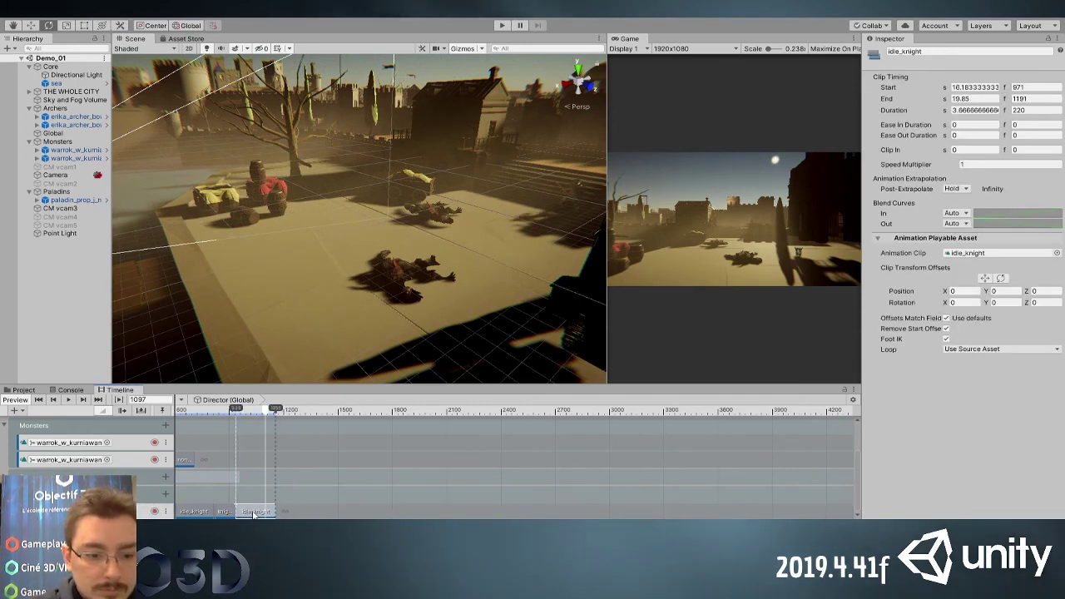
{"action": "left_click_drag", "start_coordinate": [235, 414], "coordinate": [205, 415]}
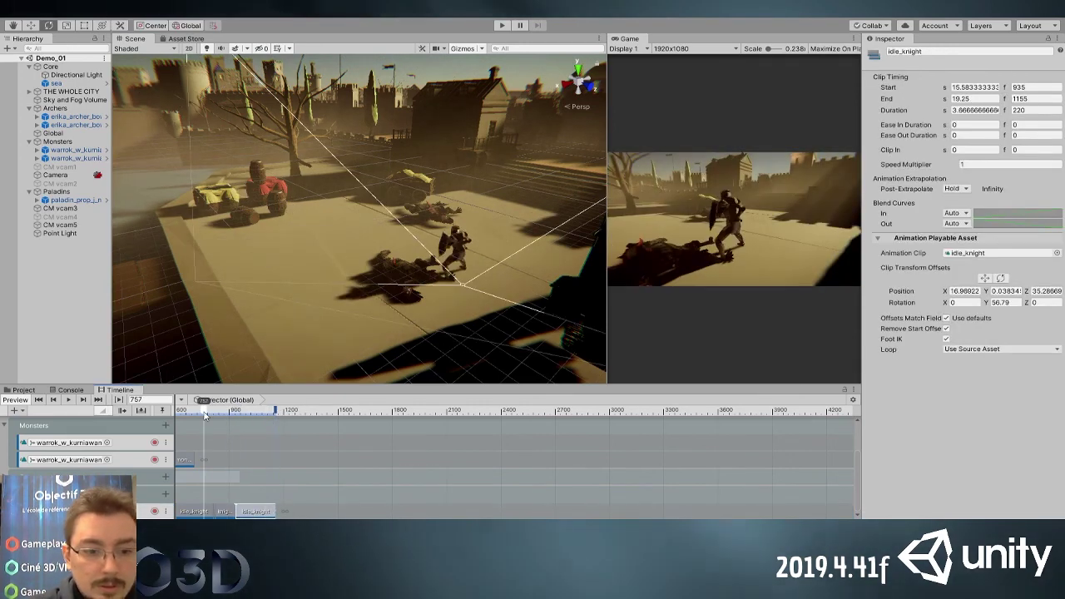
{"action": "left_click", "coordinate": [69, 400]}
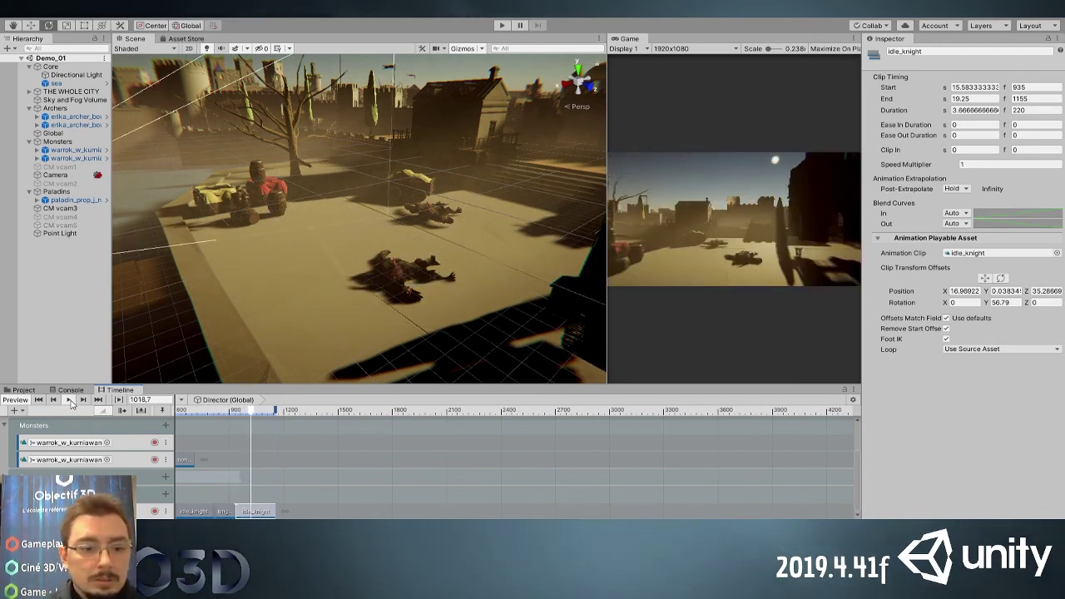
{"action": "left_click", "coordinate": [69, 401]}
Shorten knight_run to end at frame 893, start the final idle_knight clip there and rematch its offsets to the previous clip
{"action": "left_click", "coordinate": [224, 511]}
{"action": "scroll", "coordinate": [241, 375], "scroll_direction": "up", "scroll_amount": 2}
{"action": "scroll", "coordinate": [239, 465], "scroll_direction": "up", "scroll_amount": 2}
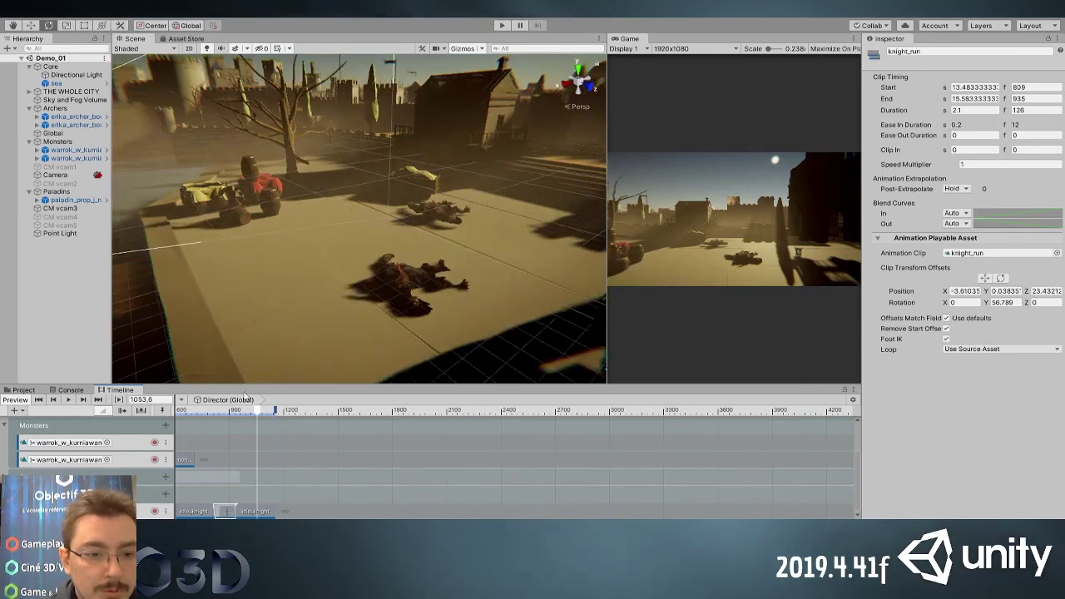
{"action": "left_click_drag", "start_coordinate": [227, 510], "coordinate": [233, 514]}
{"action": "left_click", "coordinate": [213, 412]}
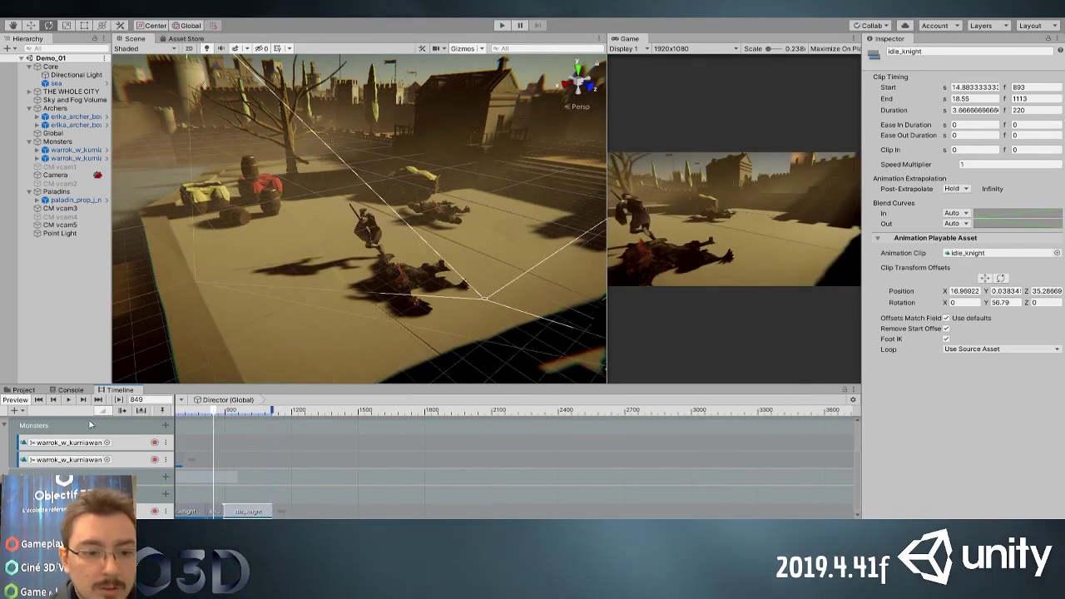
{"action": "left_click", "coordinate": [70, 399]}
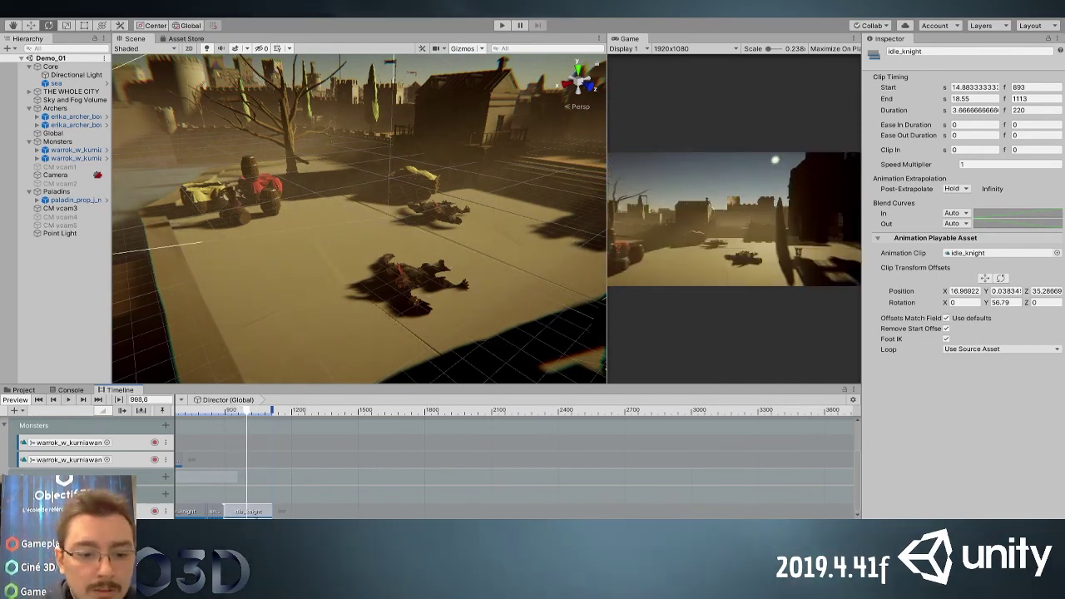
{"action": "key", "text": "ctrl+z"}
{"action": "left_click", "coordinate": [214, 411]}
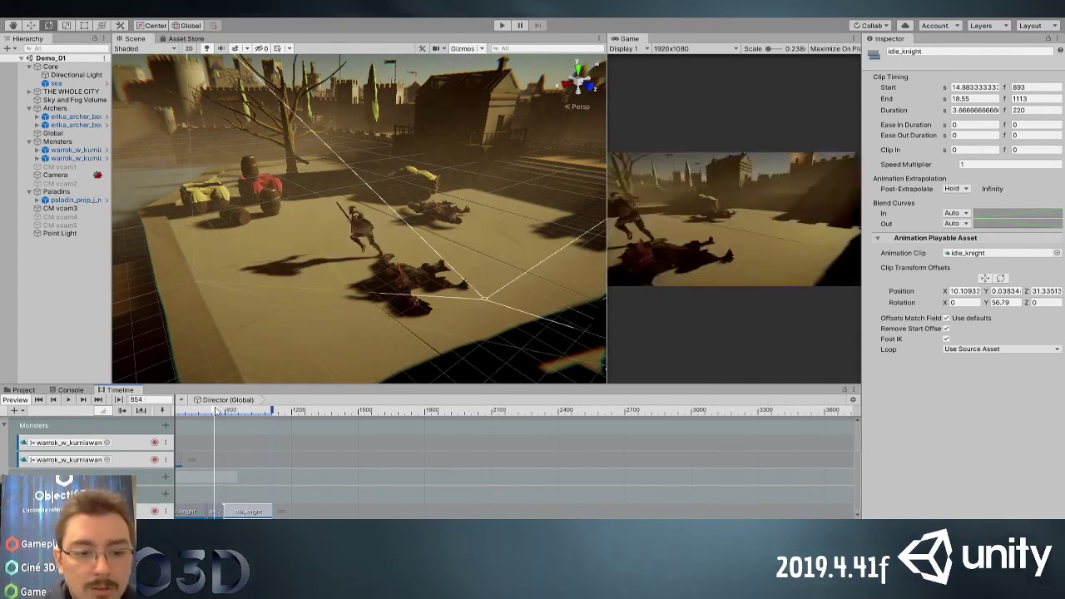
{"action": "left_click", "coordinate": [70, 400]}
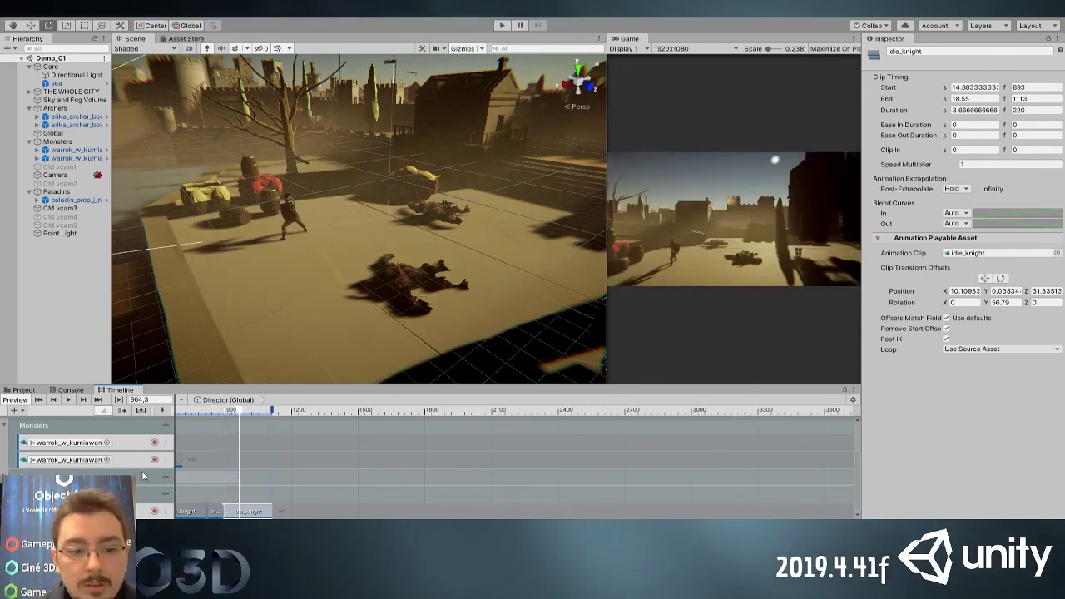
Overlap the final idle_knight clip with knight_run from frame 881 for a 12-frame blend, rematch its offsets and play back the result
{"action": "right_click_drag", "start_coordinate": [227, 509], "coordinate": [241, 508], "text": "alt"}
{"action": "left_click_drag", "start_coordinate": [245, 508], "coordinate": [237, 504]}
{"action": "left_click", "coordinate": [191, 413]}
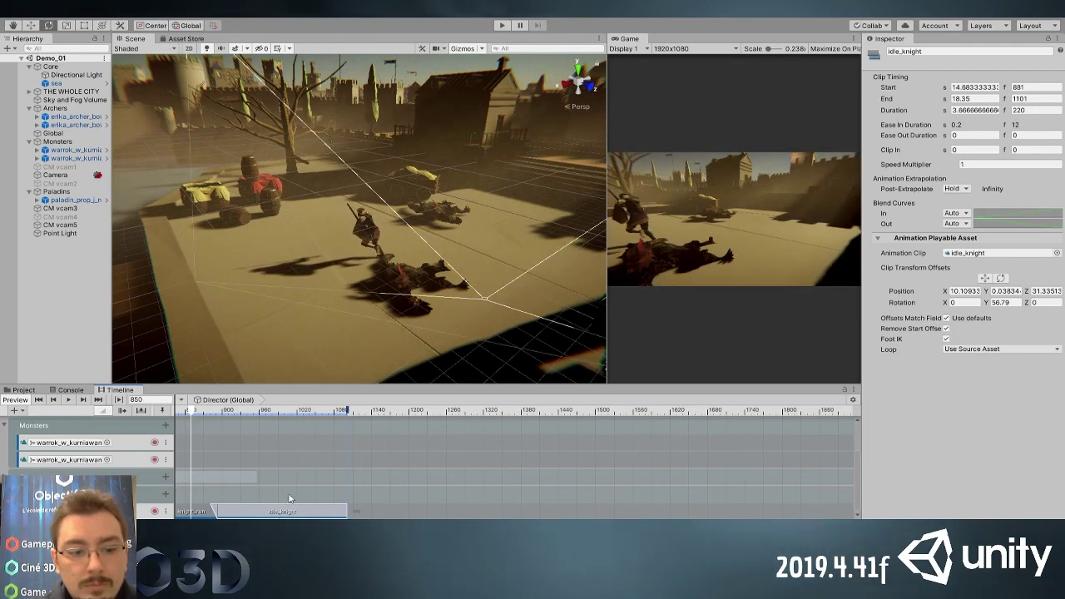
{"action": "left_click", "coordinate": [70, 401]}
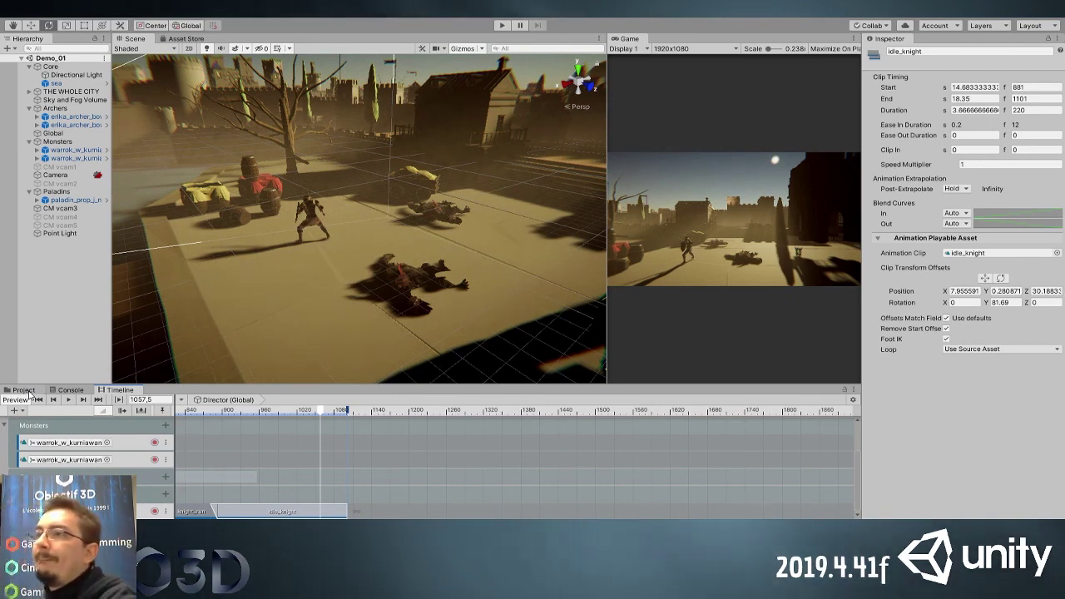
{"action": "left_click_drag", "start_coordinate": [267, 410], "coordinate": [176, 410]}
{"action": "left_click", "coordinate": [72, 403]}
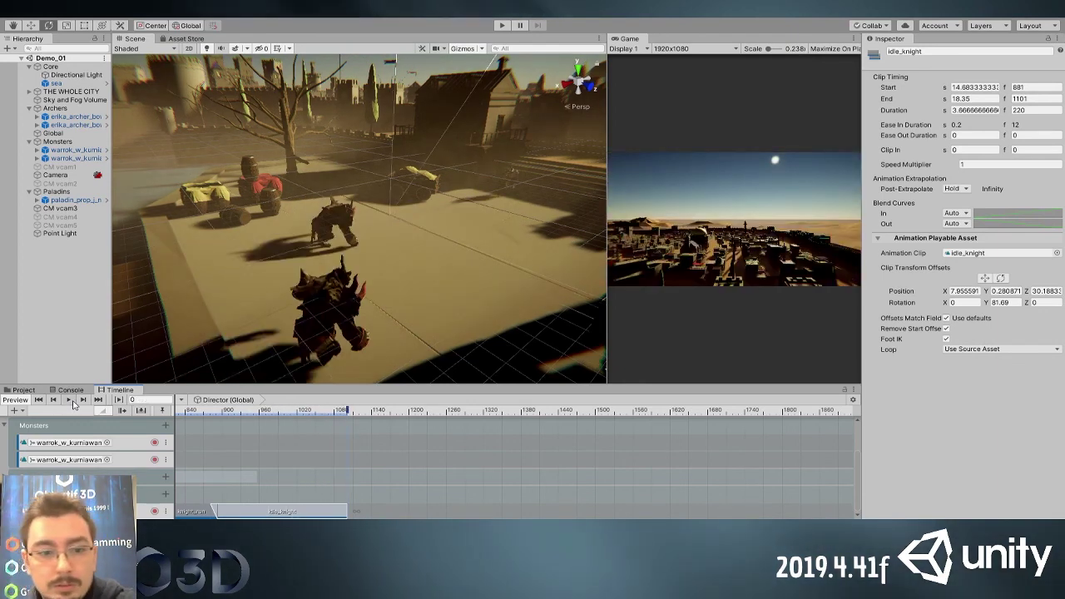
At frame 0, raise the second monster's walk_monster clip offset to about Y 1.83 and Z -2.28
{"action": "scroll", "coordinate": [342, 341], "scroll_direction": "up", "scroll_amount": 3}
{"action": "left_click_drag", "start_coordinate": [424, 334], "coordinate": [415, 308], "text": "alt"}
{"action": "right_click_drag", "start_coordinate": [415, 307], "coordinate": [295, 310]}
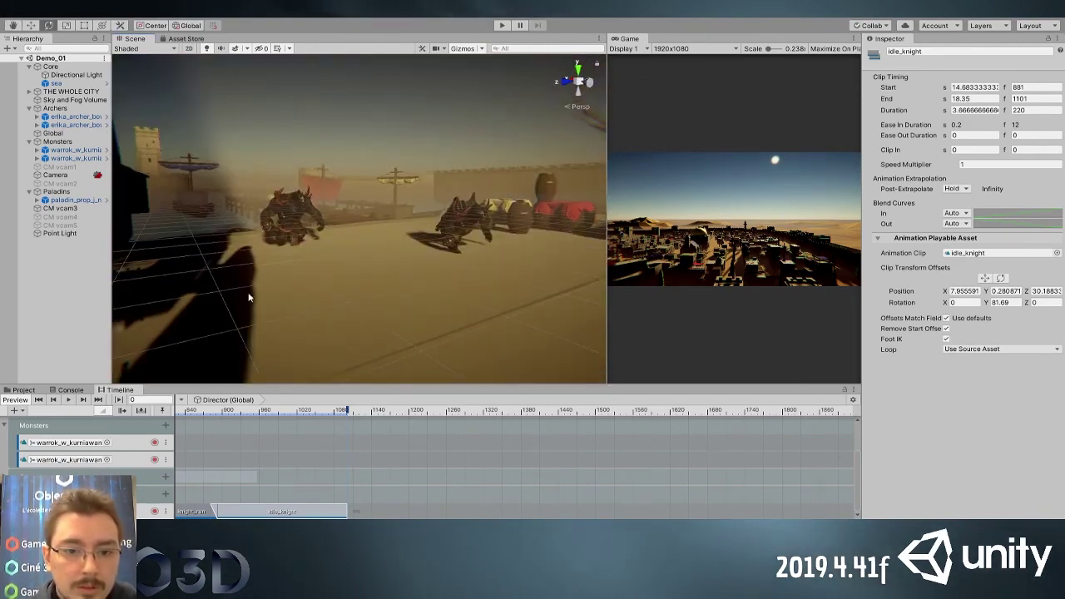
{"action": "left_click", "coordinate": [221, 410]}
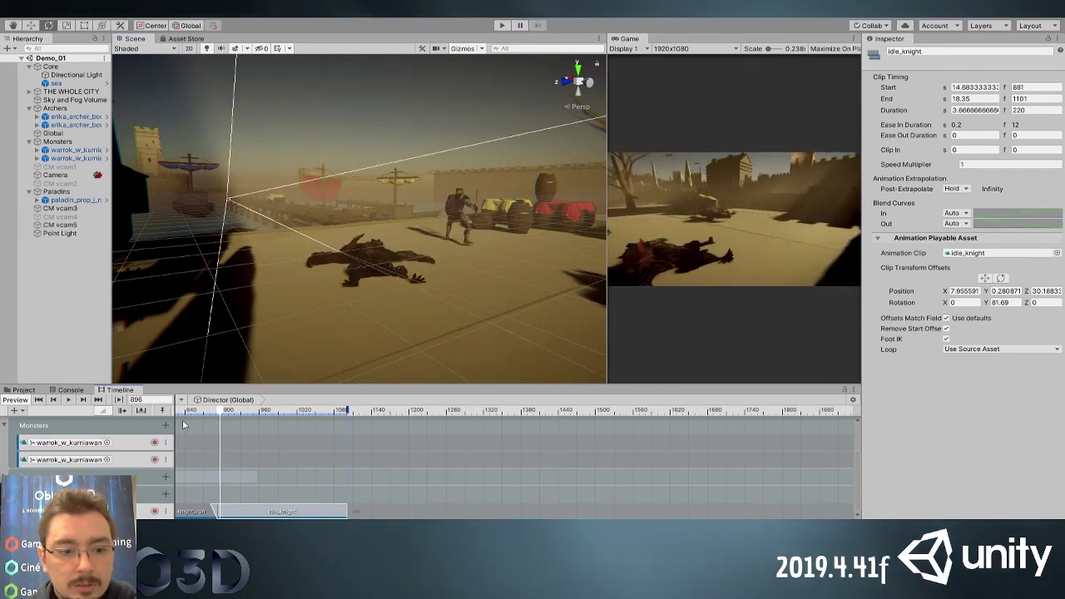
{"action": "left_click_drag", "start_coordinate": [160, 425], "coordinate": [62, 432]}
{"action": "left_click", "coordinate": [39, 401]}
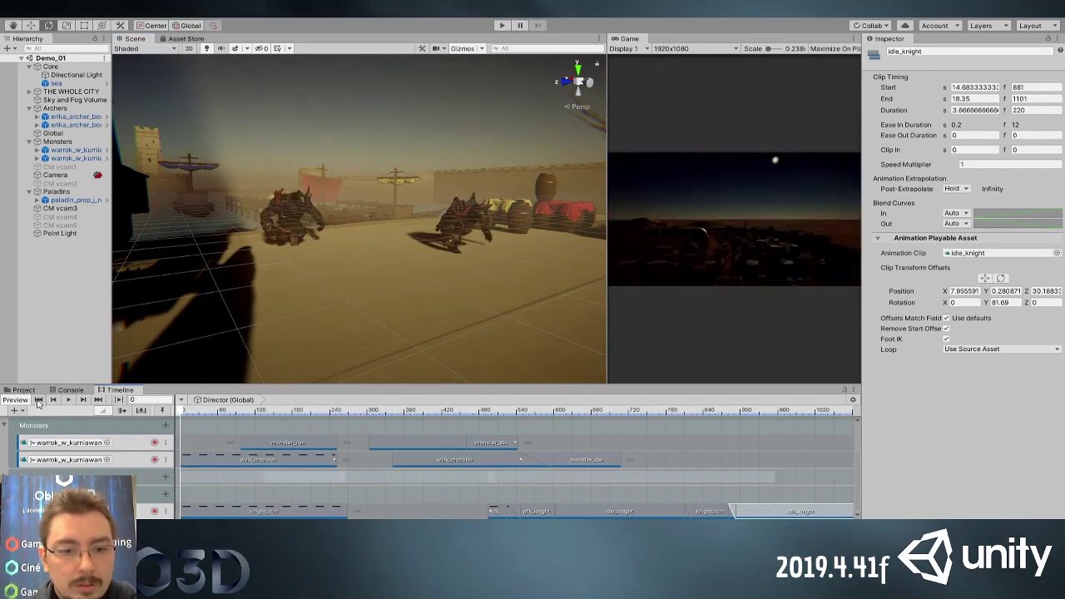
{"action": "left_click", "coordinate": [203, 460]}
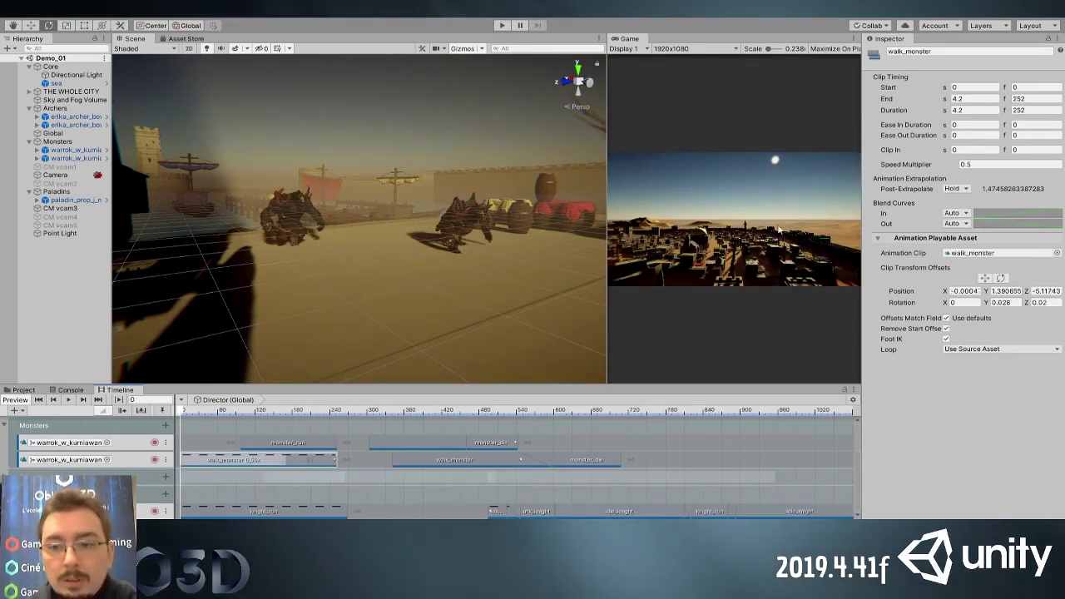
{"action": "left_click", "coordinate": [984, 279]}
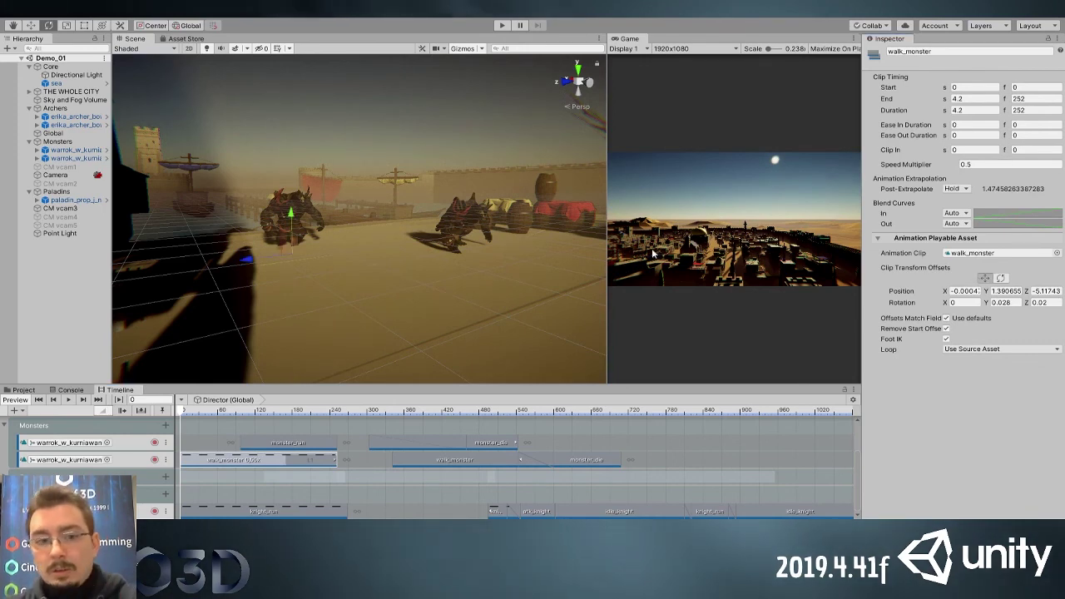
{"action": "left_click_drag", "start_coordinate": [290, 214], "coordinate": [293, 205]}
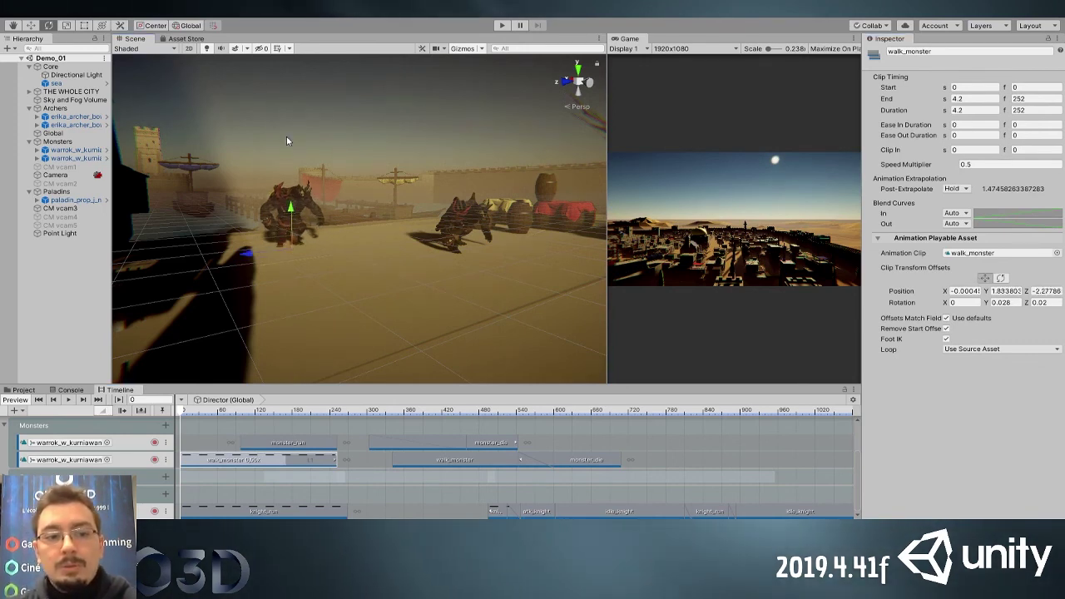
Play back and scrub the cinematic to examine the monsters' positions and the paladin's fight from several scene angles
{"action": "left_click", "coordinate": [69, 399]}
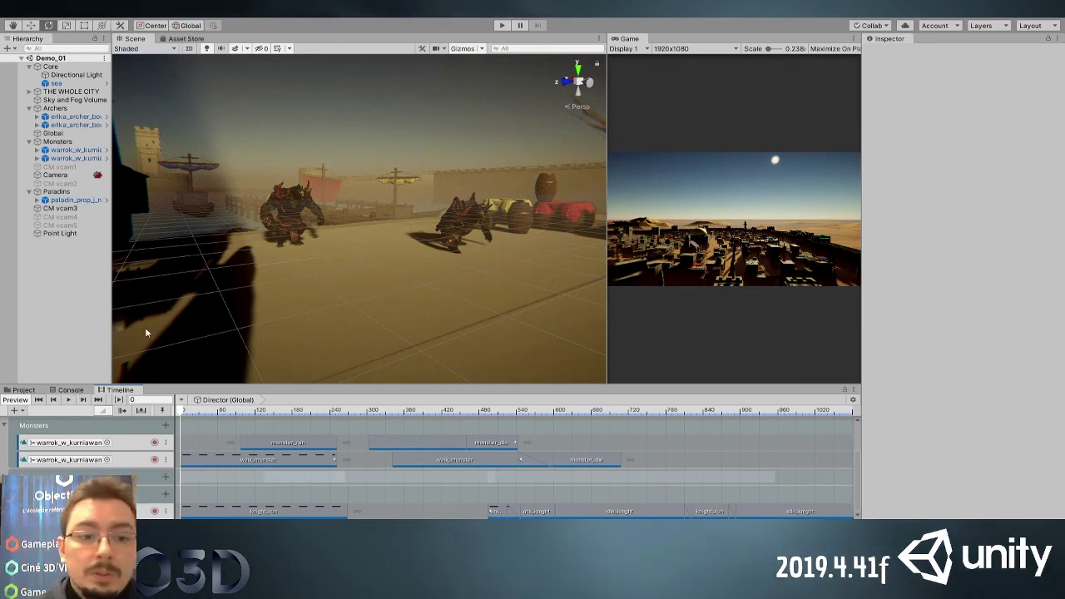
{"action": "left_click_drag", "start_coordinate": [375, 255], "coordinate": [465, 317], "text": "alt"}
{"action": "right_click_drag", "start_coordinate": [465, 317], "coordinate": [463, 317]}
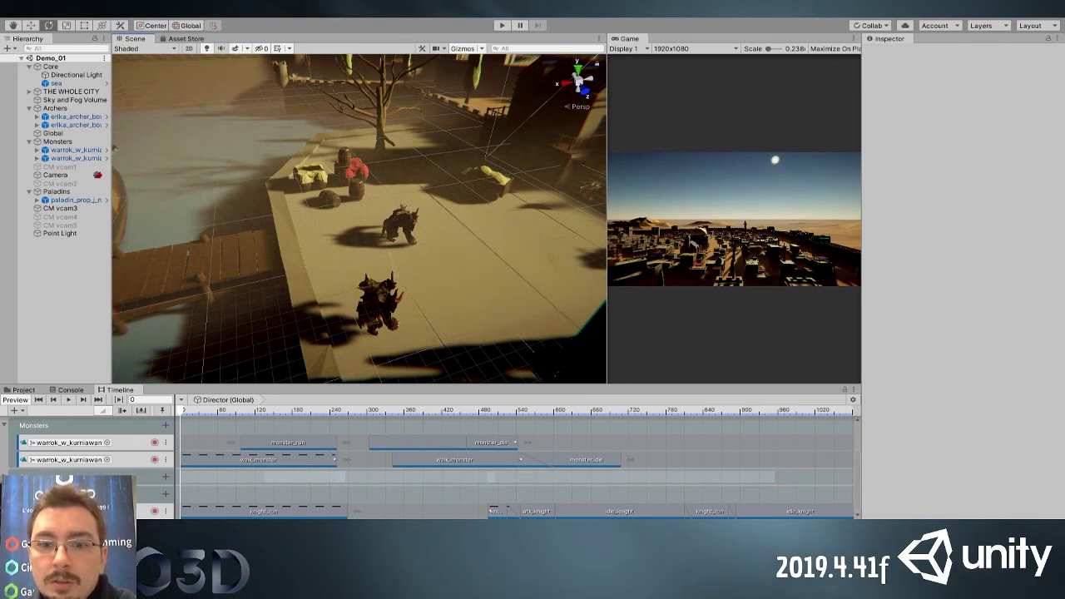
{"action": "left_click", "coordinate": [69, 399]}
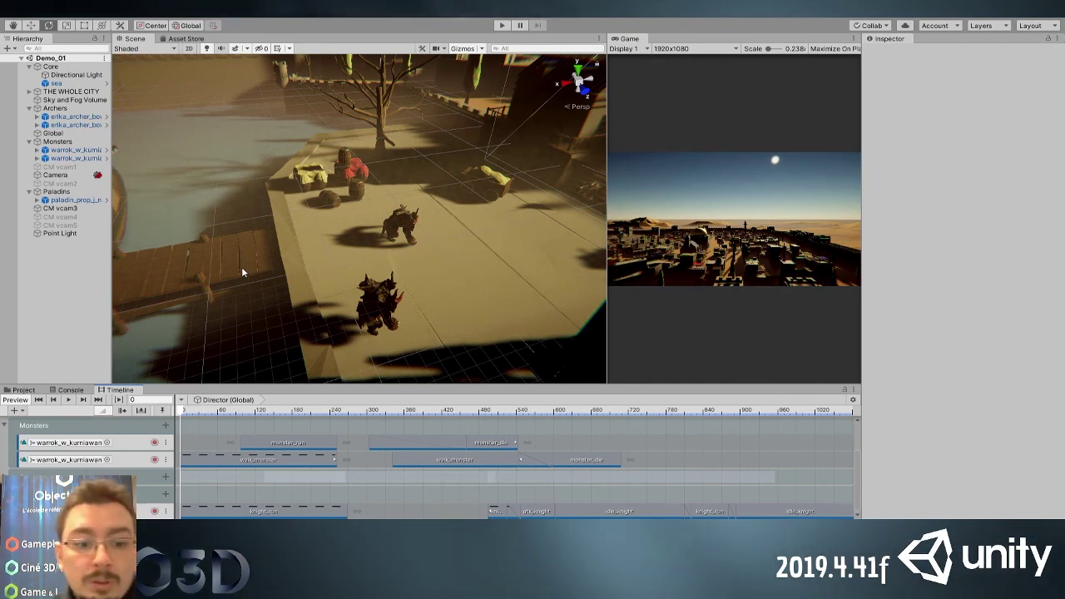
{"action": "right_click_drag", "start_coordinate": [242, 272], "coordinate": [431, 231]}
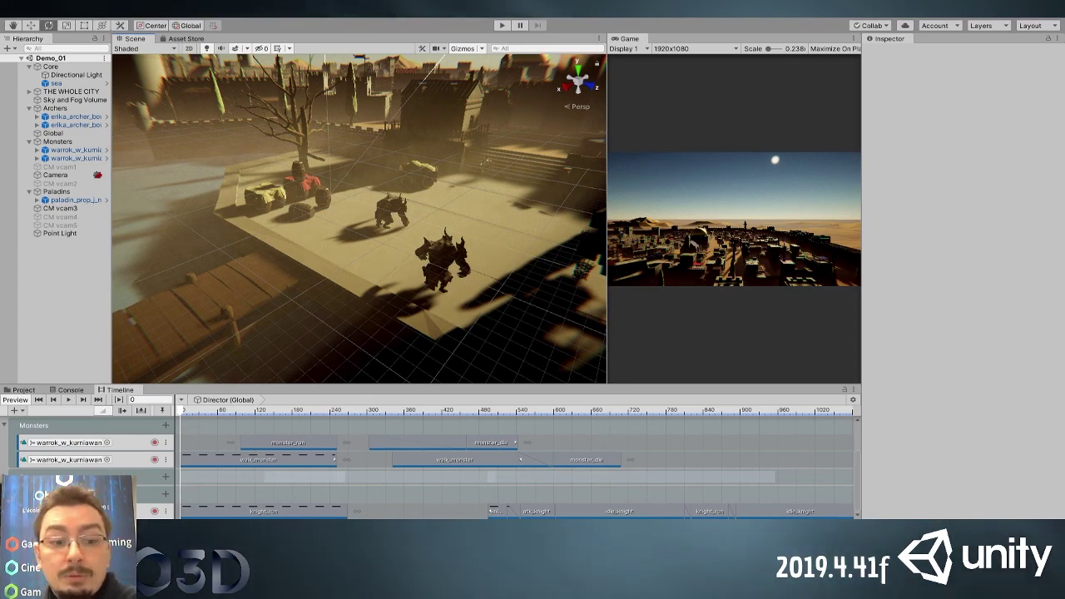
{"action": "left_click_drag", "start_coordinate": [249, 411], "coordinate": [224, 419]}
{"action": "key", "text": "space"}
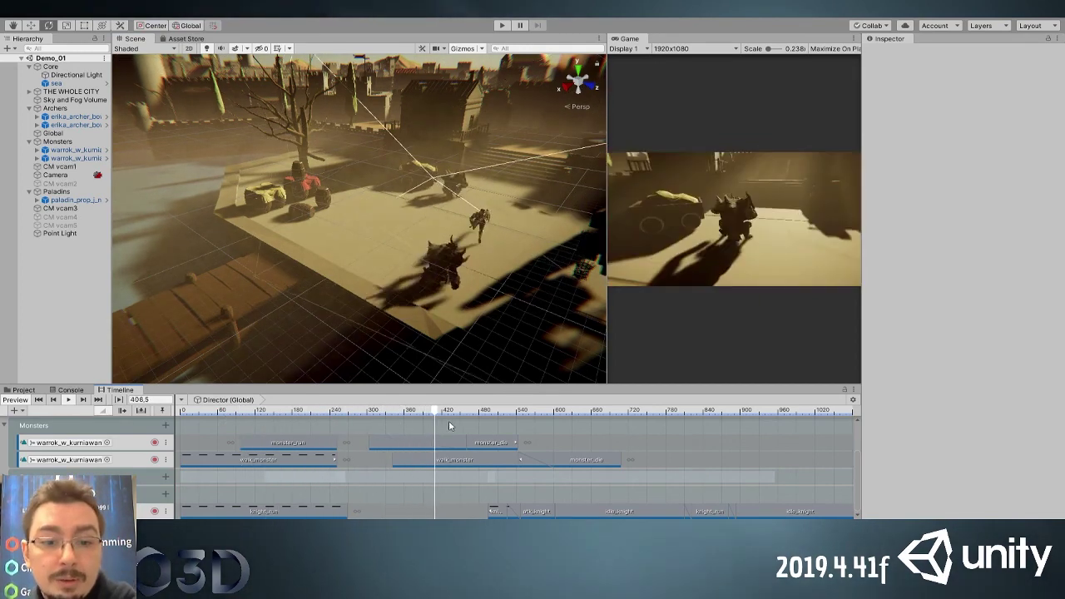
{"action": "left_click", "coordinate": [536, 411]}
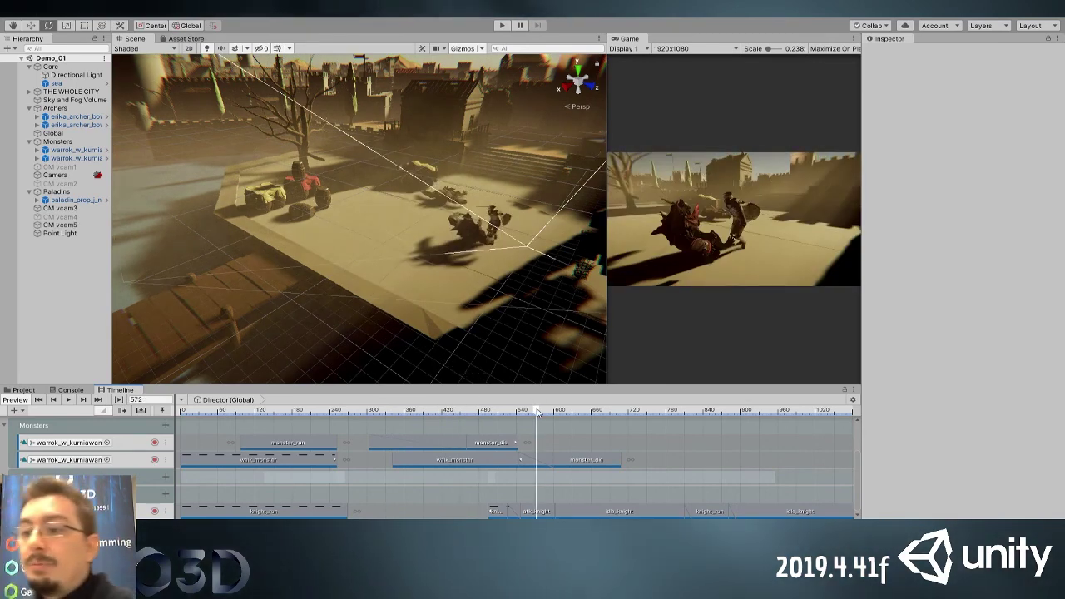
{"action": "middle_click_drag", "start_coordinate": [400, 284], "coordinate": [306, 295]}
{"action": "left_click_drag", "start_coordinate": [537, 409], "coordinate": [424, 424]}
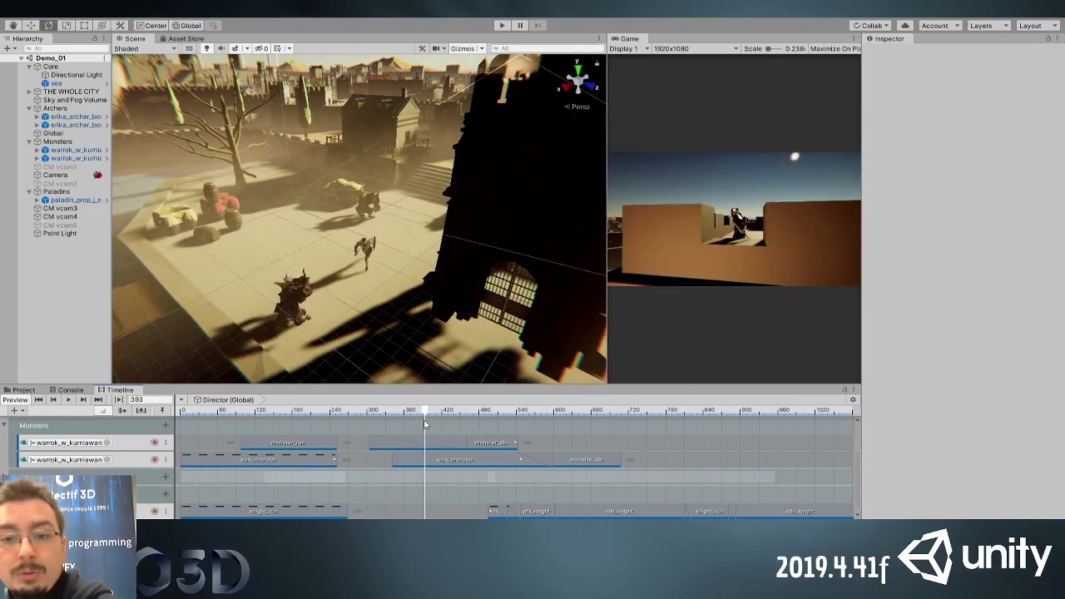
{"action": "key", "text": "space"}
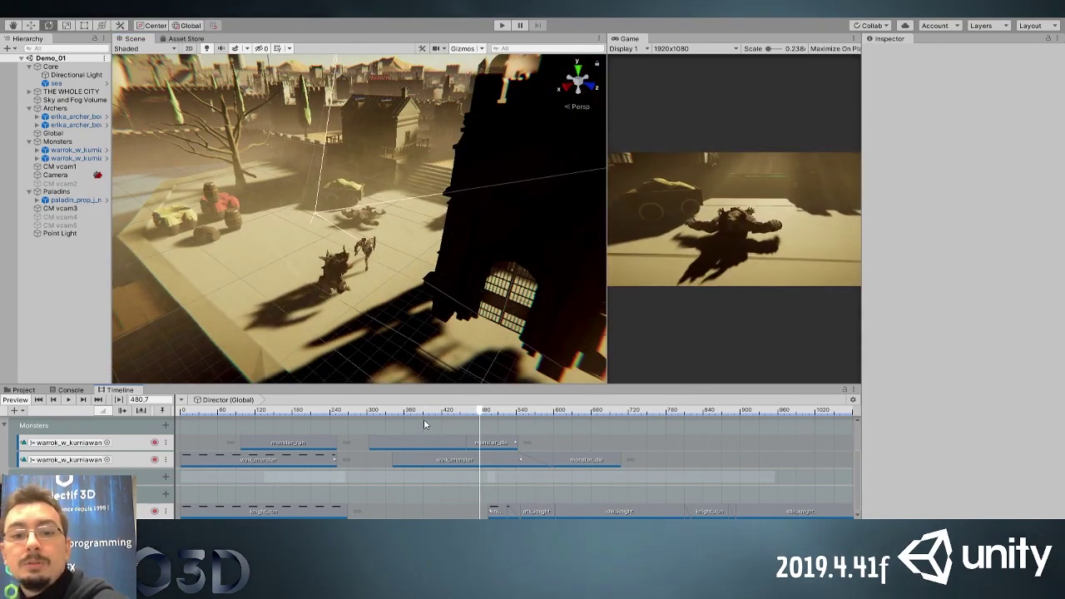